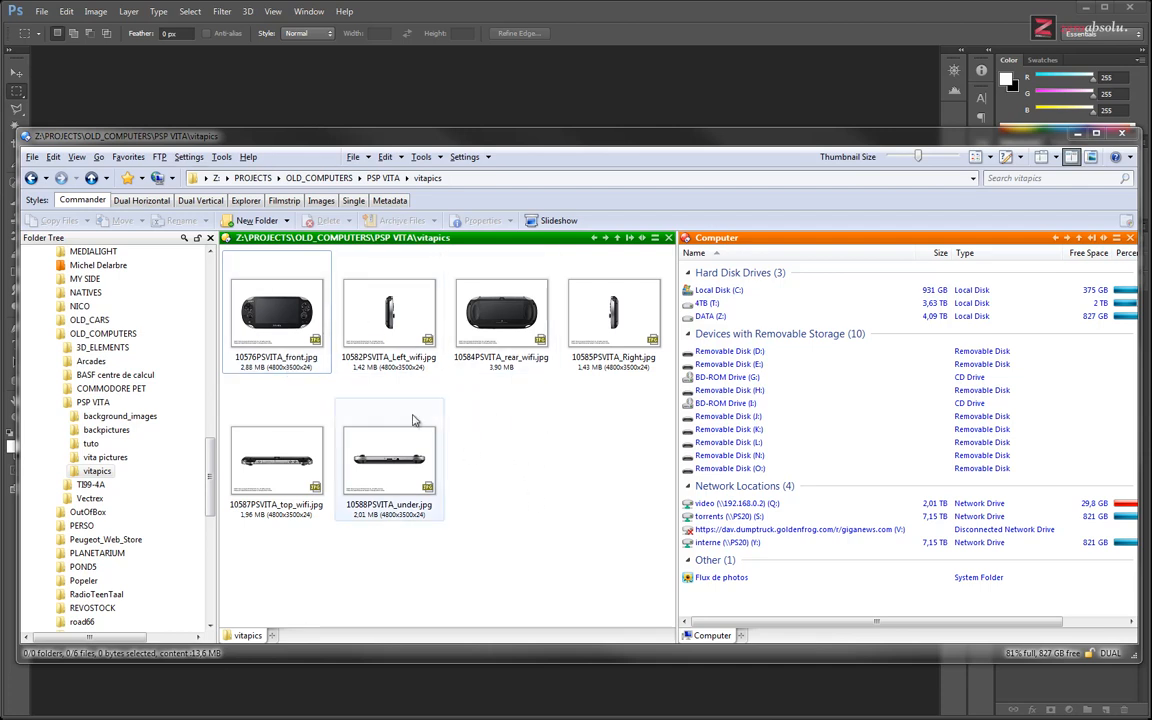
# Create a new folder named Sources inside the vitapics folder.
pyautogui.rightClick(530, 427)
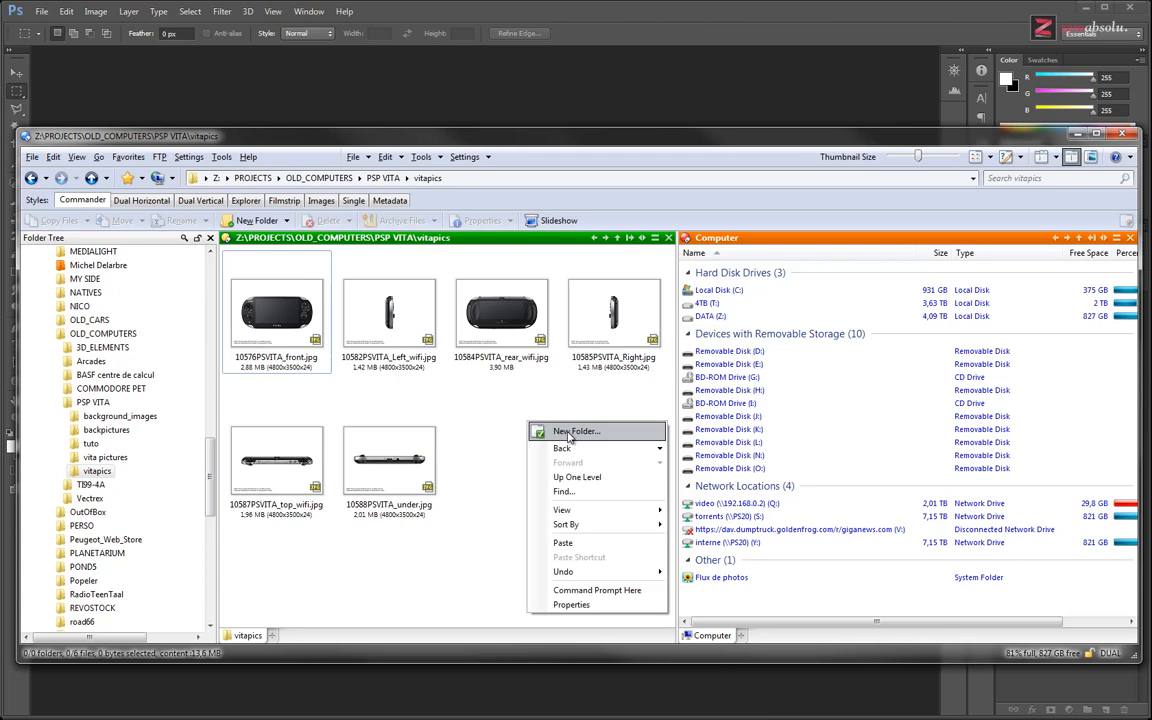
pyautogui.click(567, 440)
pyautogui.write('Sour')
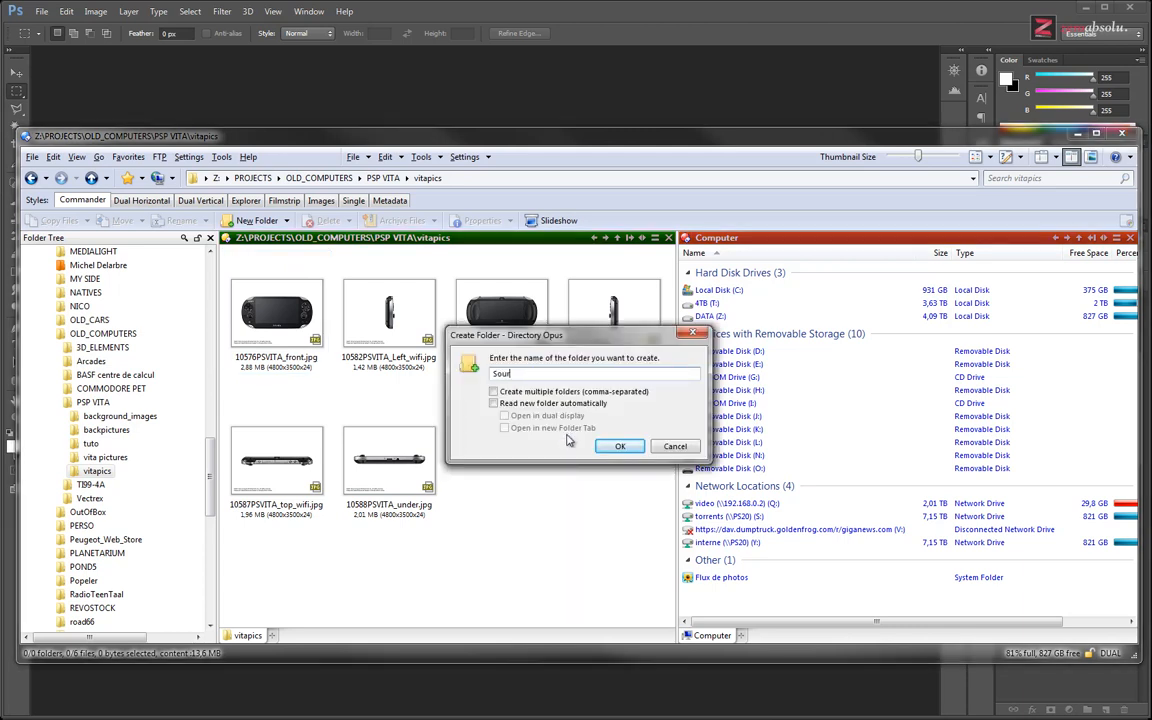
pyautogui.write('ces')
pyautogui.press('Return')
# Try to copy the six PS Vita images into the Sources folder.
pyautogui.moveTo(616, 590); pyautogui.dragTo(295, 310)
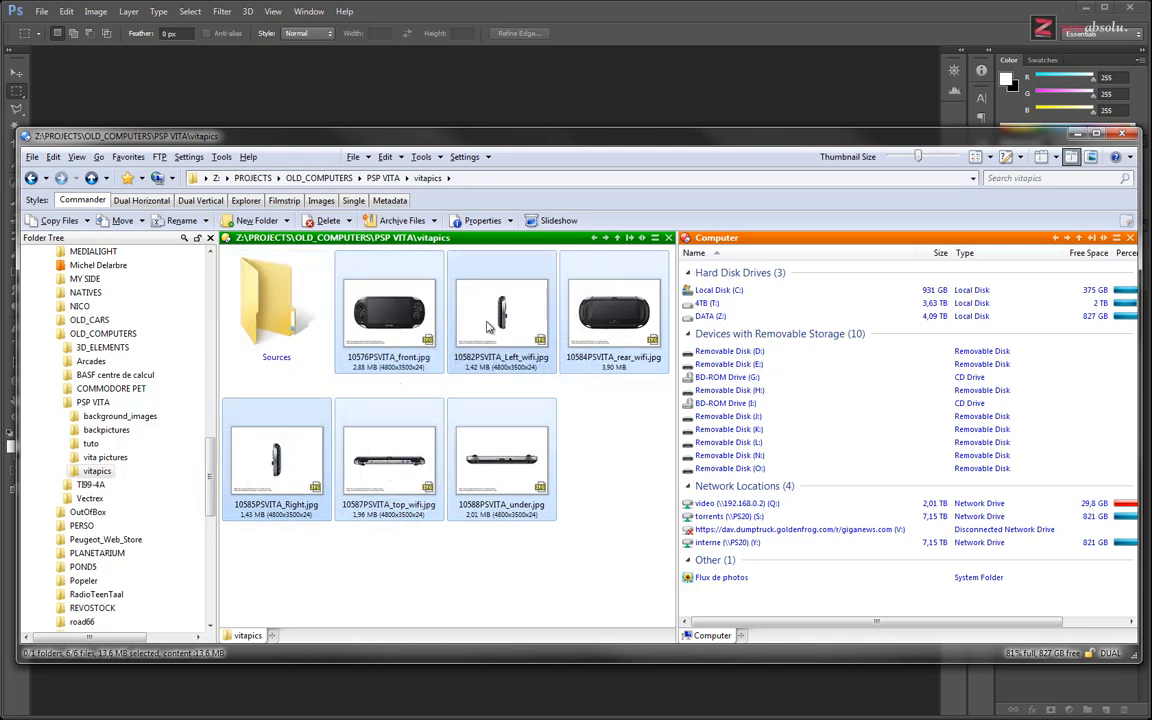
pyautogui.moveTo(357, 282); pyautogui.dragTo(276, 312)
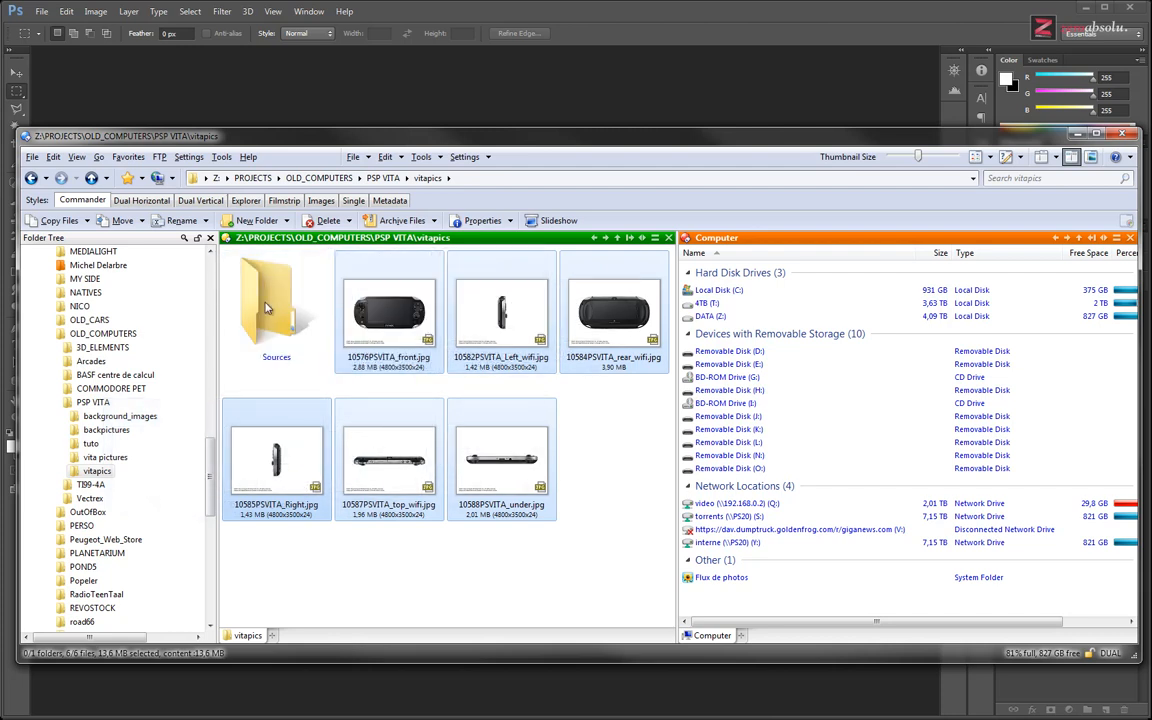
pyautogui.click(406, 302)
pyautogui.moveTo(406, 301); pyautogui.dragTo(386, 313)
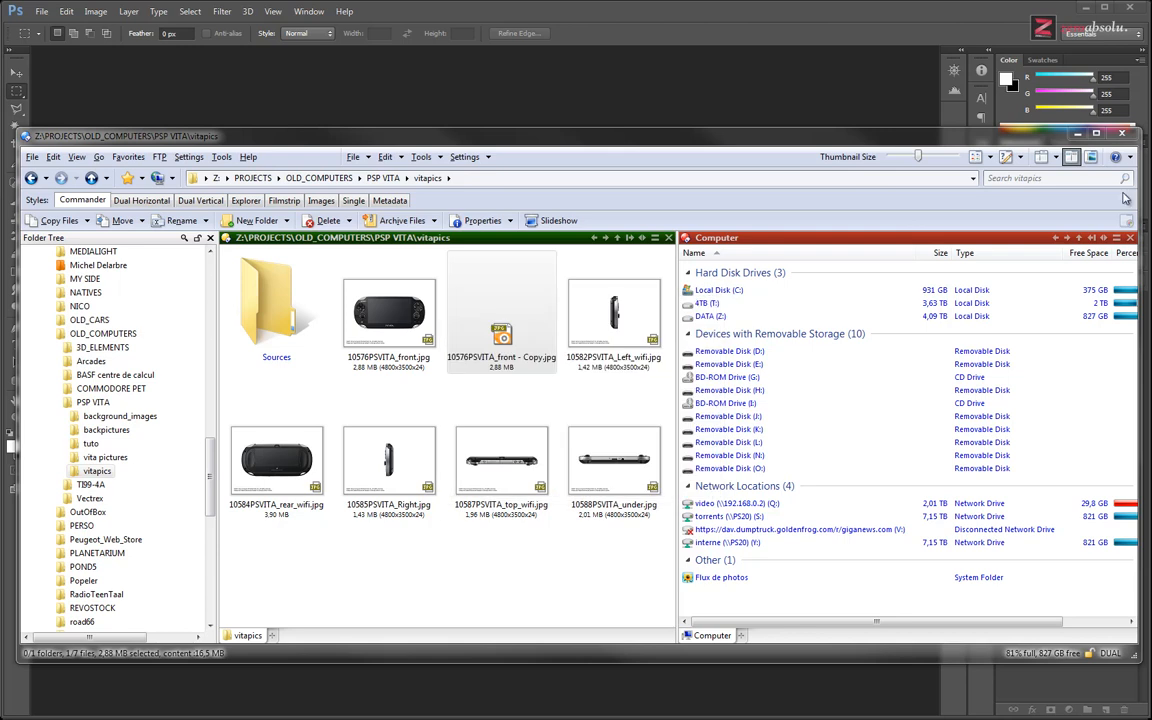
# Delete the stray duplicate 10576PSVITA_front - Copy.jpg.
pyautogui.click(504, 355)
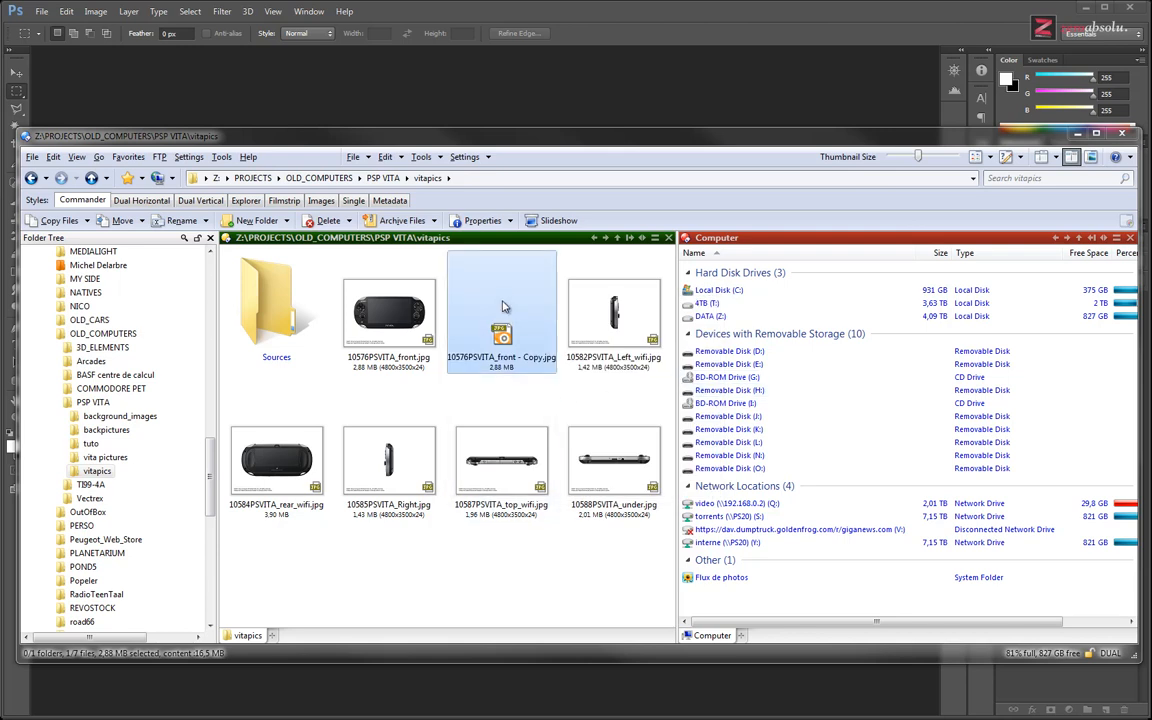
pyautogui.press('Delete')
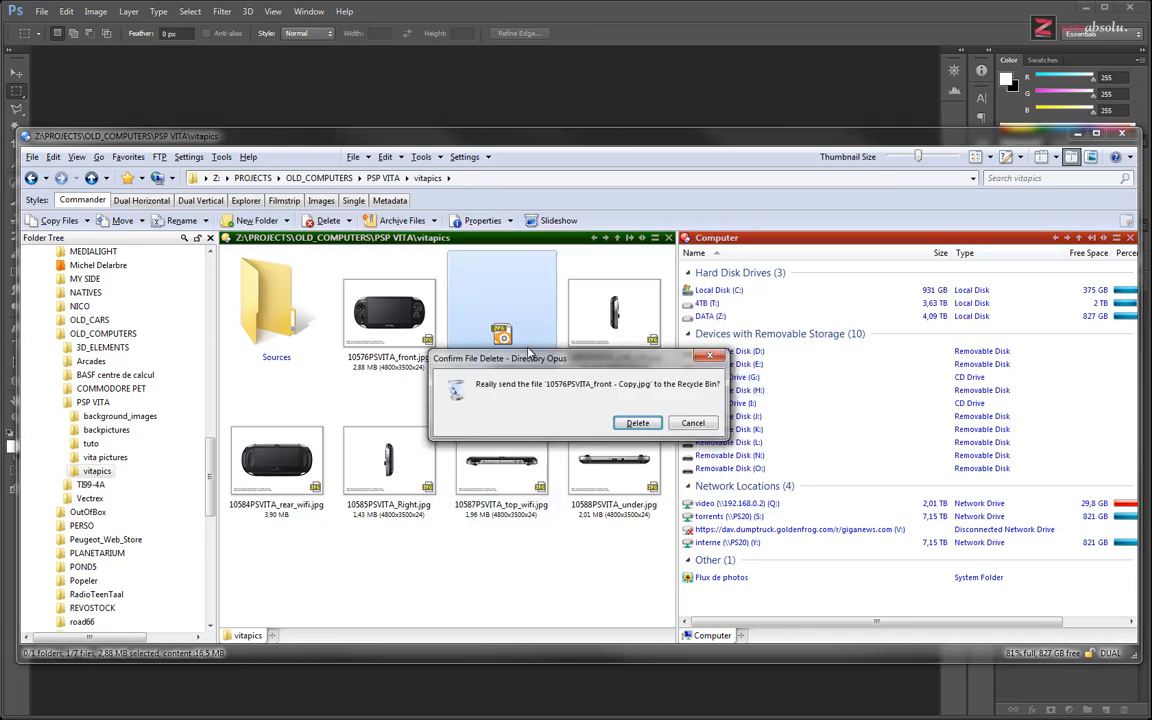
pyautogui.press('Return')
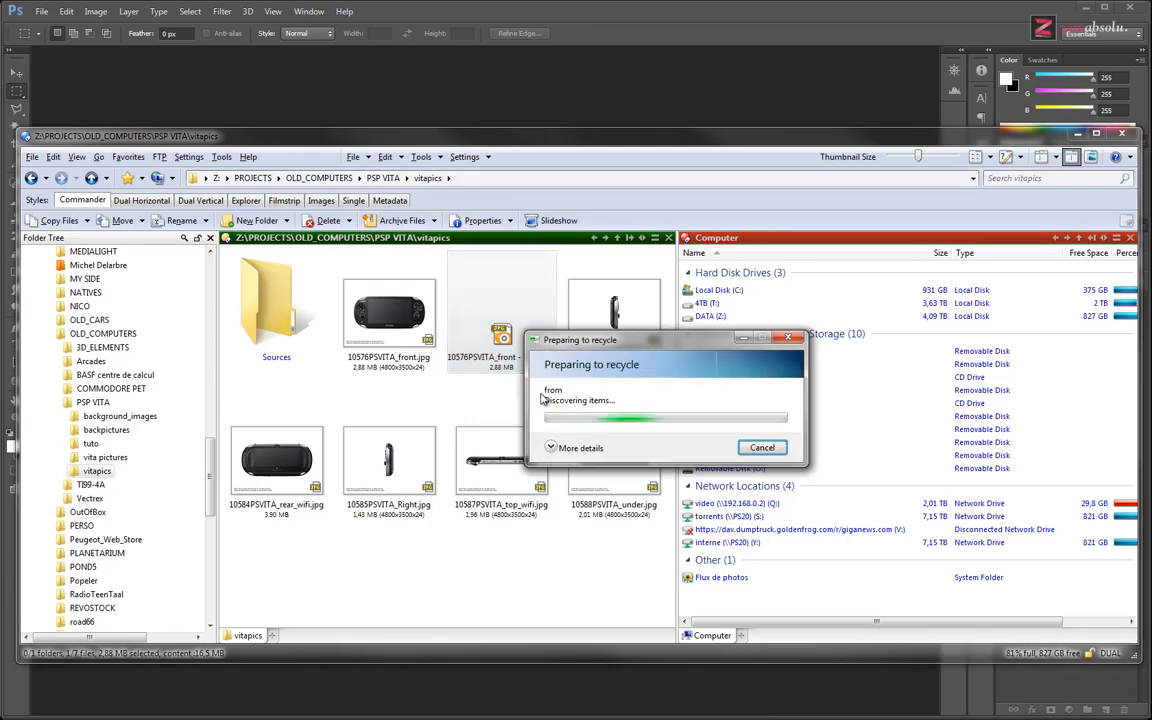
pyautogui.click(551, 447)
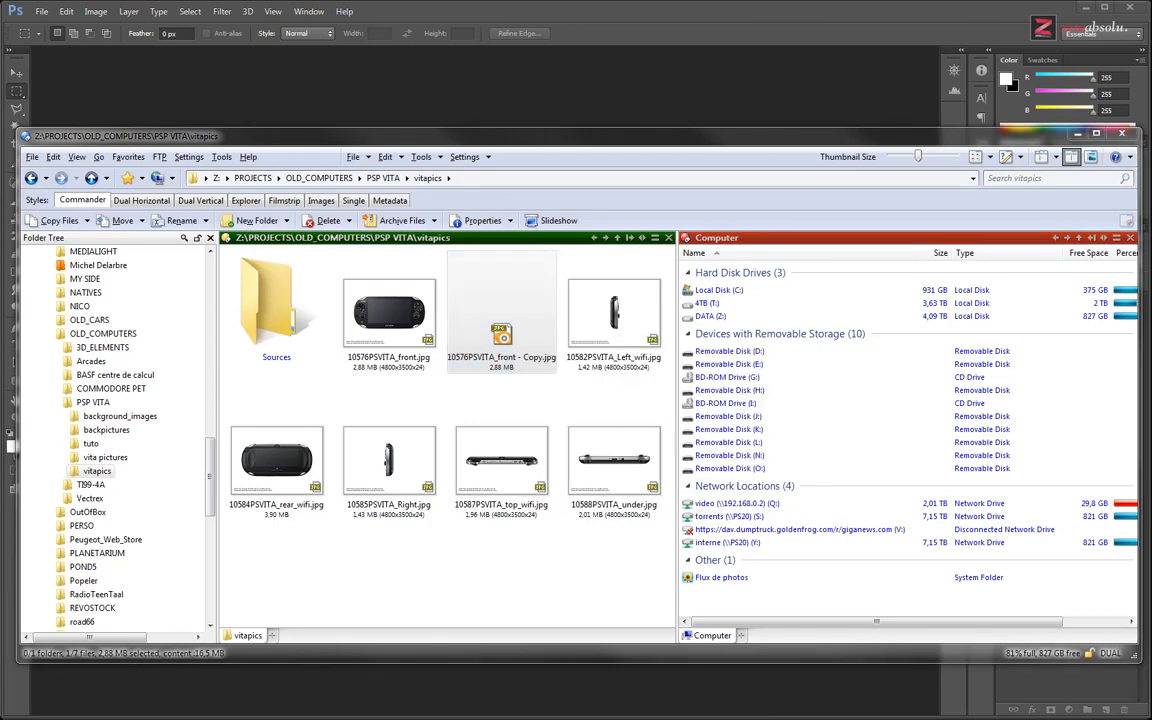
# Copy the six original PS Vita images, without the front image's duplicate, into the Sources folder.
pyautogui.keyDown('ctrl'); pyautogui.click(610, 473); pyautogui.keyUp('ctrl')
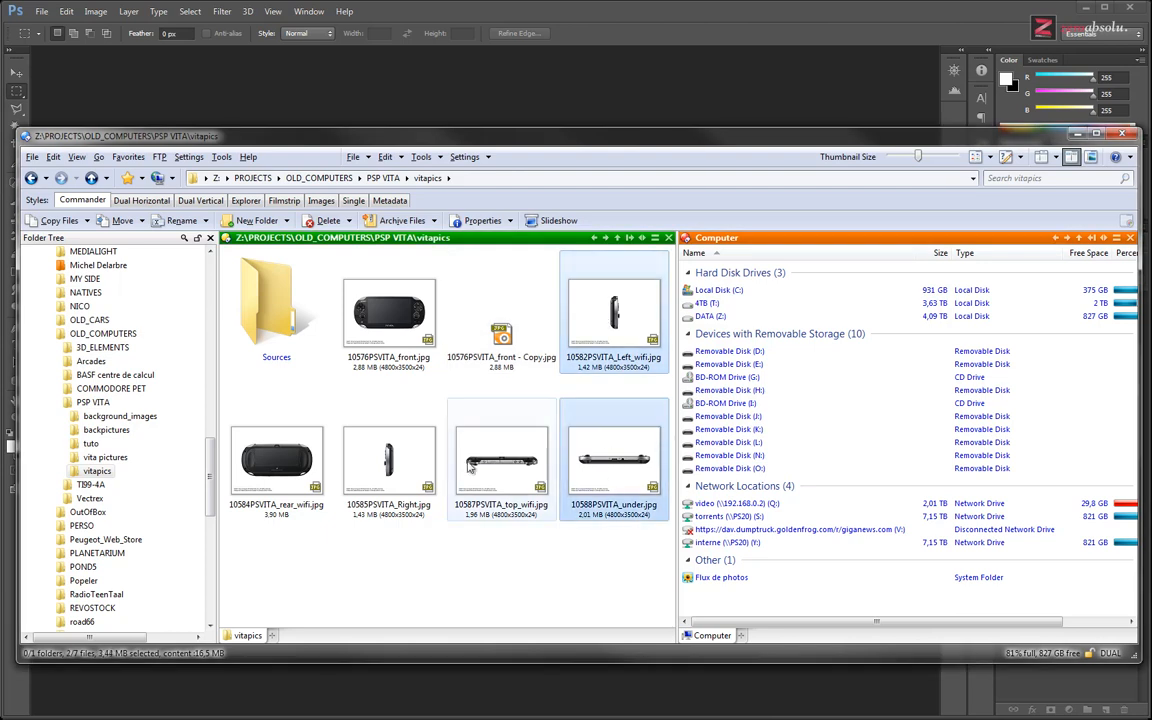
pyautogui.keyDown('ctrl'); pyautogui.click(499, 469); pyautogui.keyUp('ctrl')
pyautogui.keyDown('ctrl'); pyautogui.click(396, 467); pyautogui.keyUp('ctrl')
pyautogui.keyDown('ctrl'); pyautogui.click(290, 467); pyautogui.keyUp('ctrl')
pyautogui.keyDown('ctrl'); pyautogui.click(376, 319); pyautogui.keyUp('ctrl')
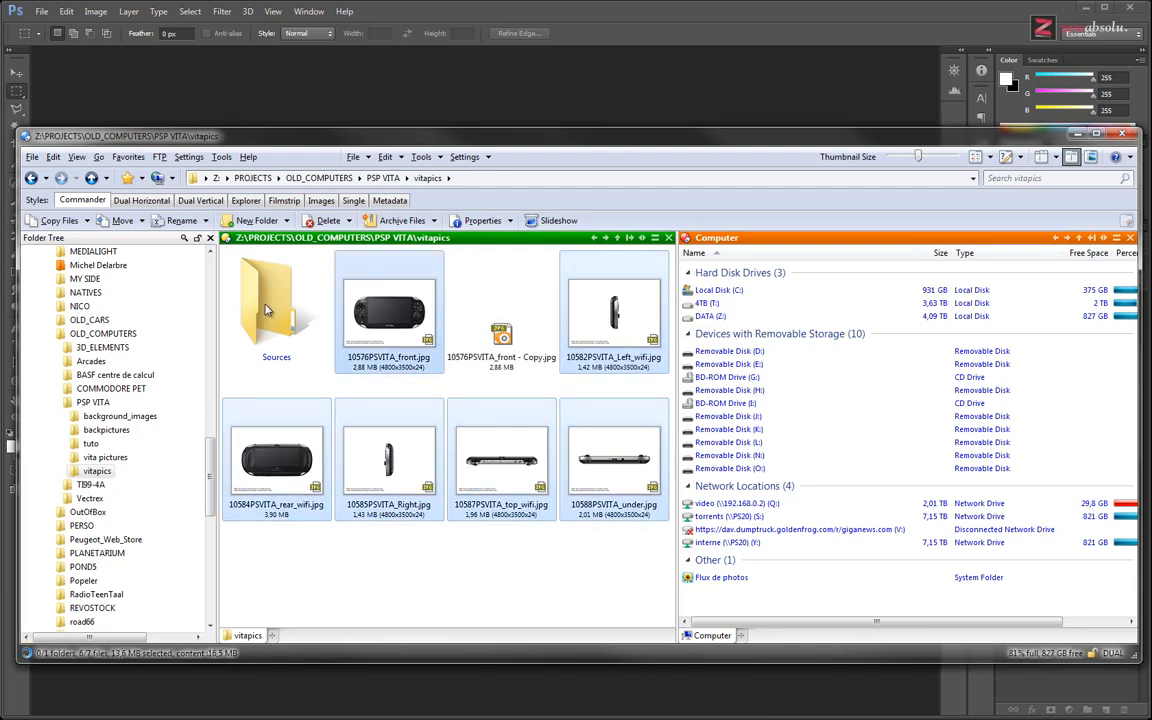
pyautogui.keyDown('ctrl'); pyautogui.moveTo(265, 310); pyautogui.dragTo(269, 315); pyautogui.keyUp('ctrl')
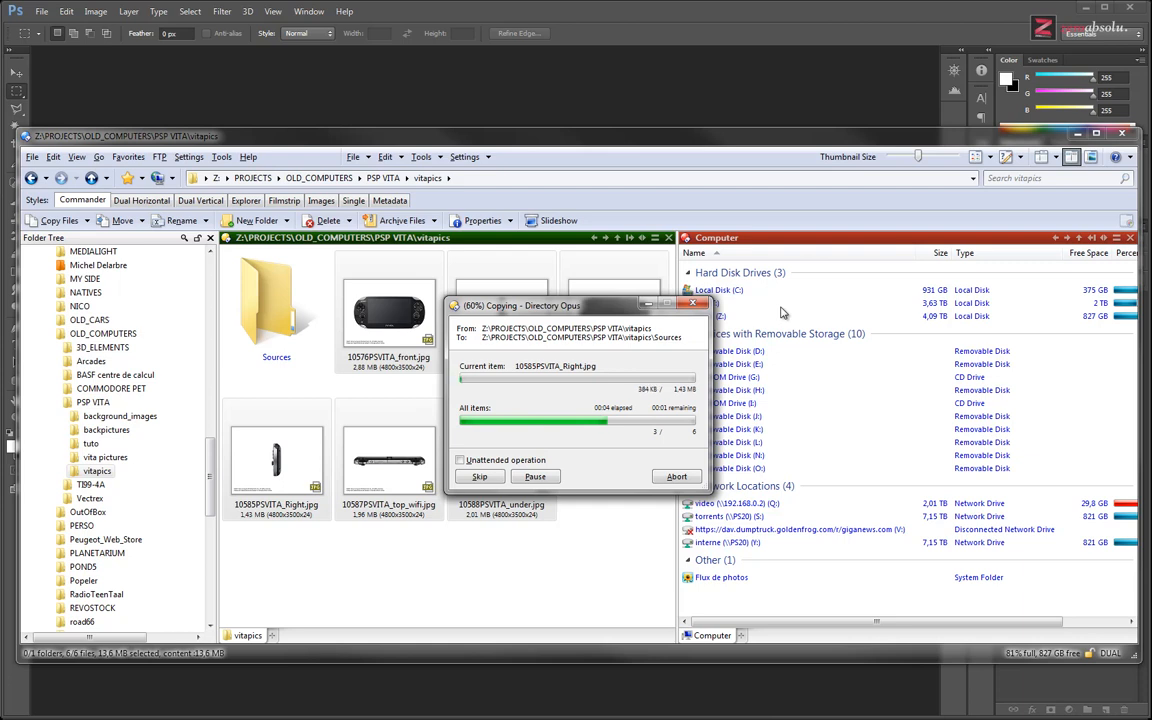
pyautogui.click(617, 465)
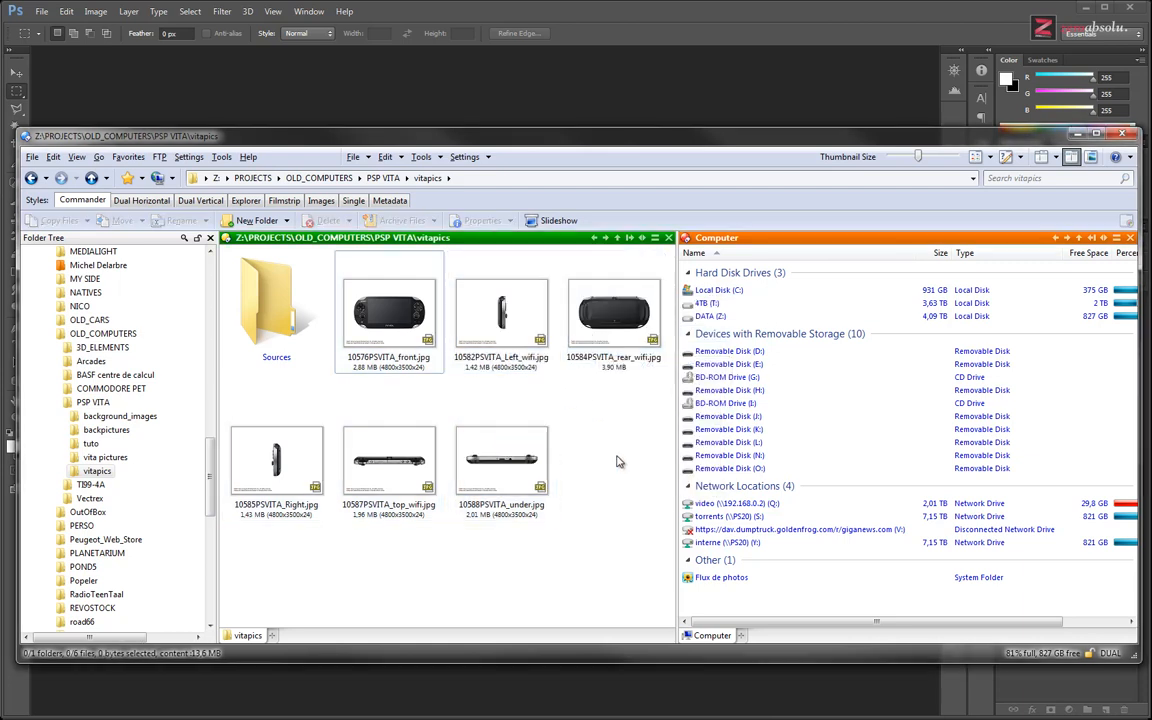
# Rename 10576PSVITA_front.jpg in the vitapics folder as PSVITA_TOP.jpg.
pyautogui.moveTo(400, 320)
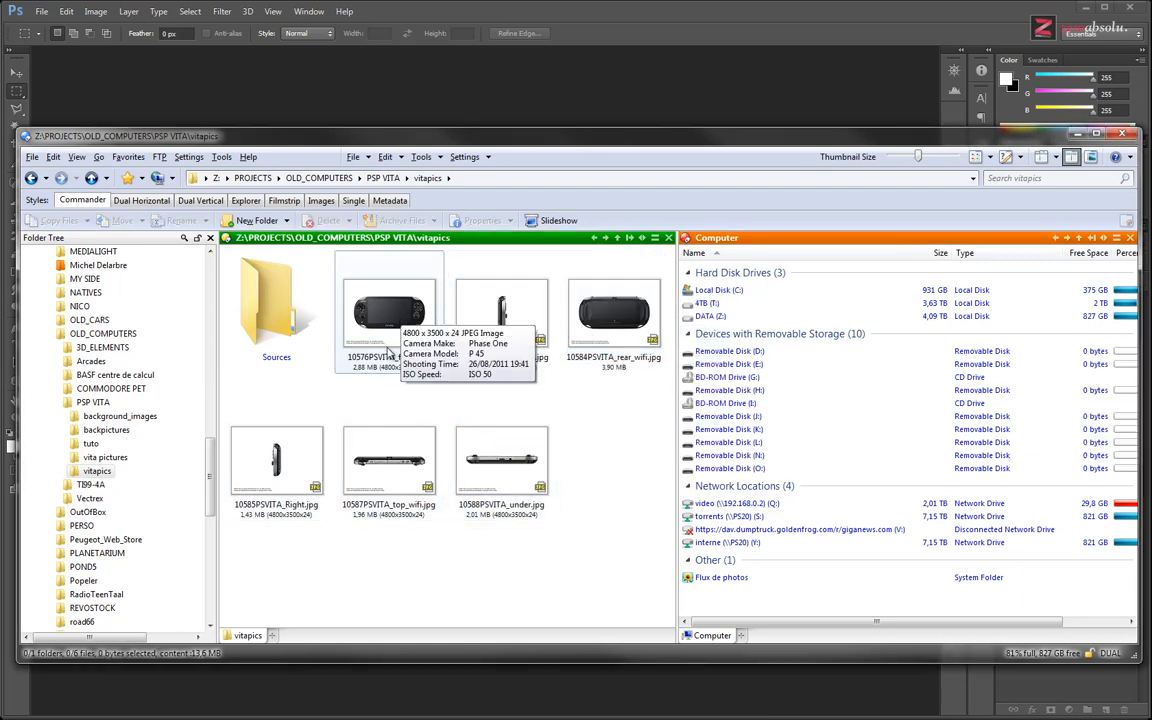
pyautogui.click(398, 357)
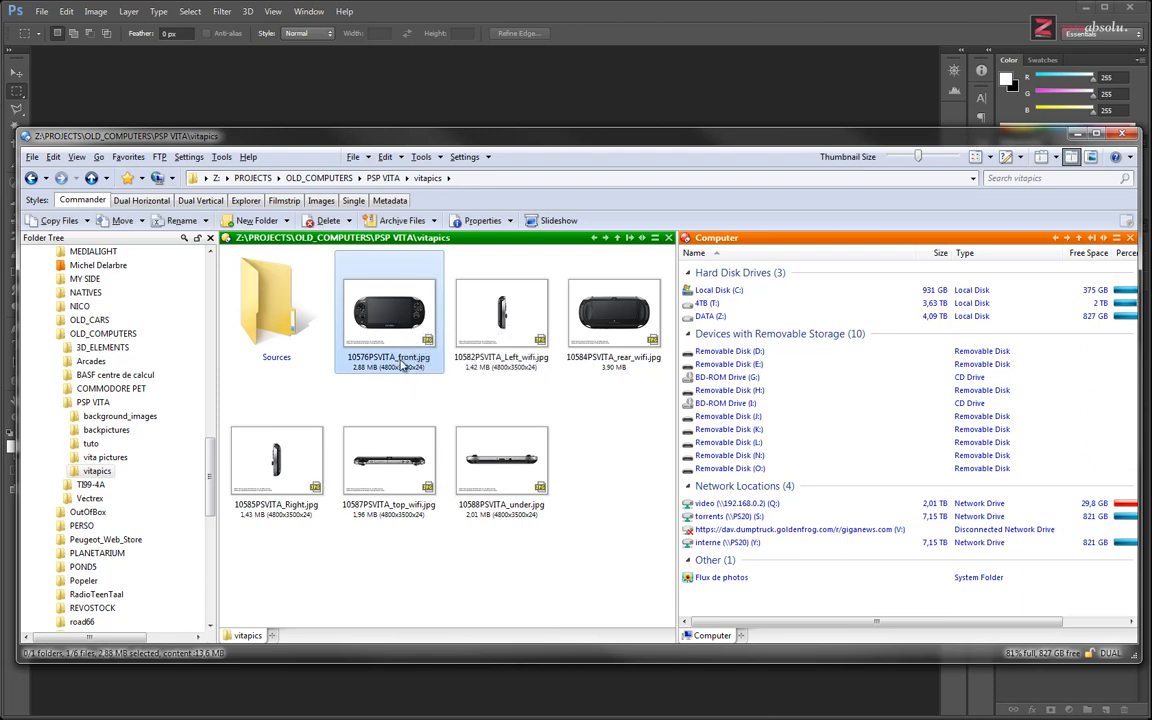
pyautogui.click(401, 360)
pyautogui.click(402, 358)
pyautogui.press('BackSpace')
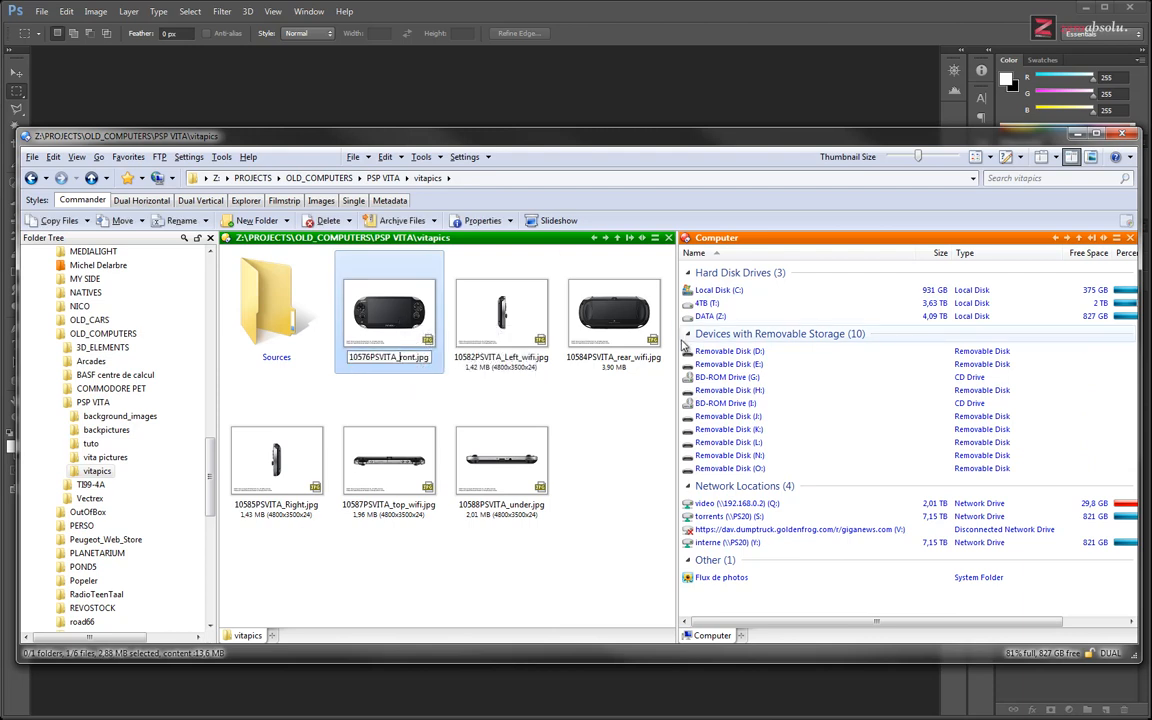
pyautogui.press('Delete')
pyautogui.press('Delete')
pyautogui.press('Delete')
pyautogui.press('Delete')
pyautogui.press('Home')
pyautogui.press('Delete')
pyautogui.press('Delete')
pyautogui.press('Delete')
pyautogui.press('Delete')
pyautogui.press('Delete')
pyautogui.hotkey('ctrl', 'shift', 'Right')
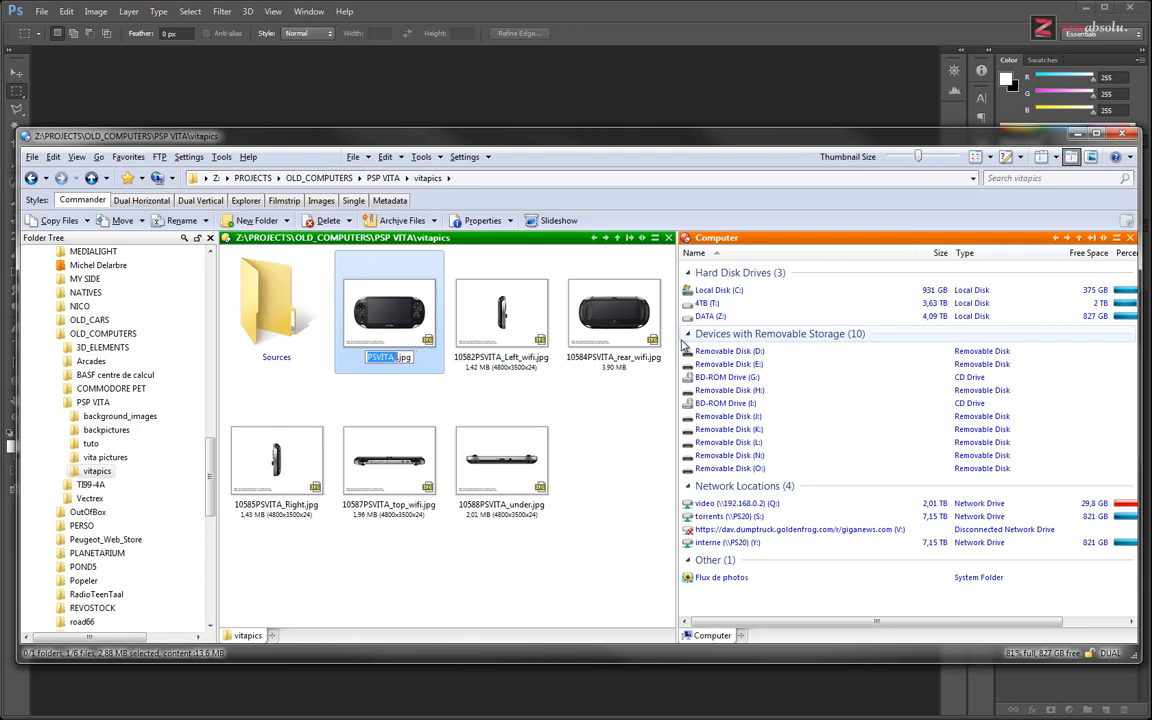
pyautogui.press('Right')
pyautogui.write('TOP')
pyautogui.press('Return')
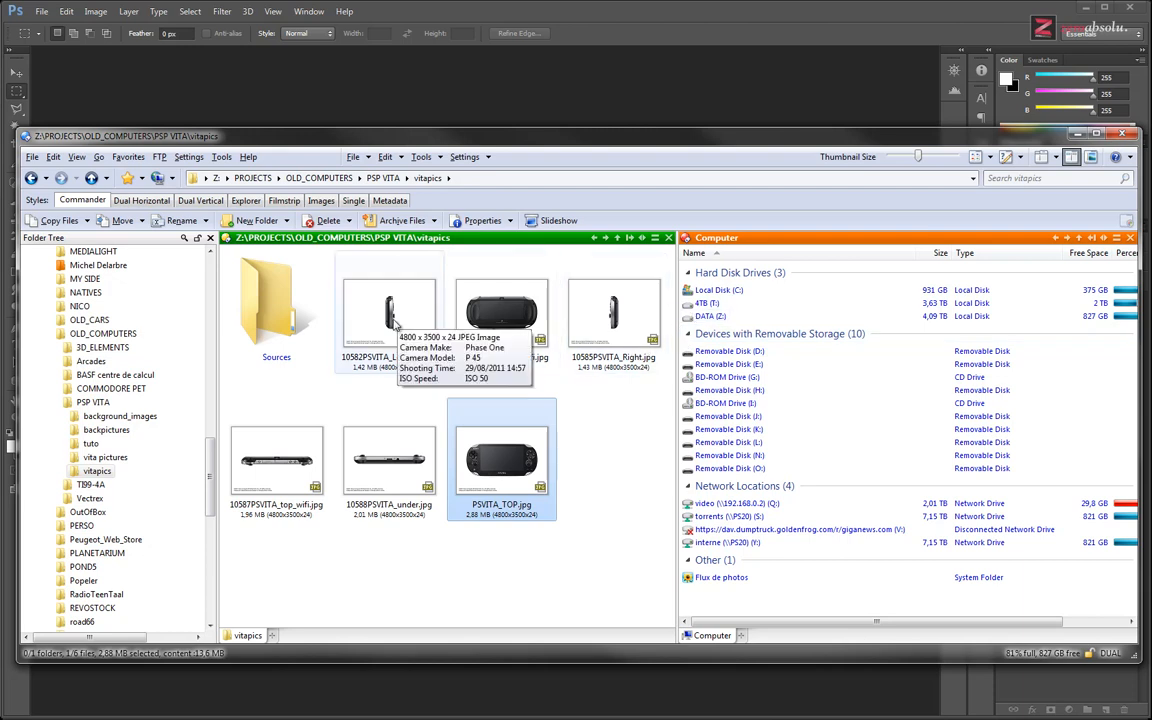
# Rename 10582PSVITA_Left_wifi.jpg as PSVITA_Left.jpg, removing the number prefix and the wifi suffix.
pyautogui.click(390, 335)
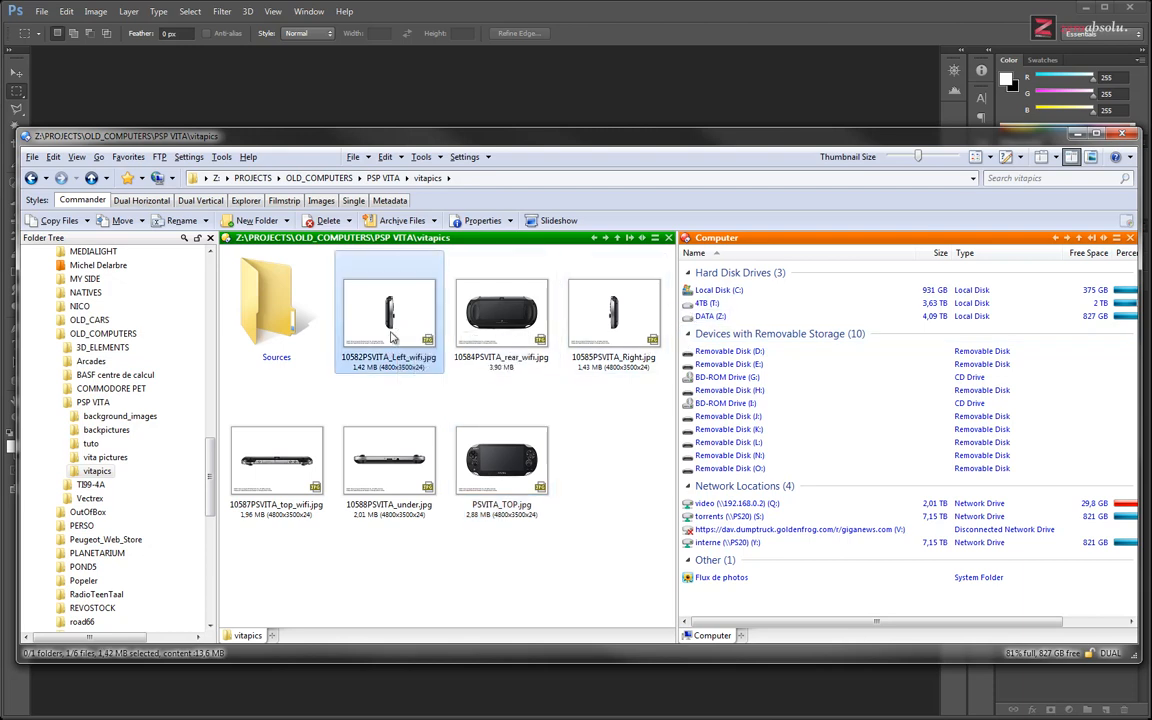
pyautogui.press('F2')
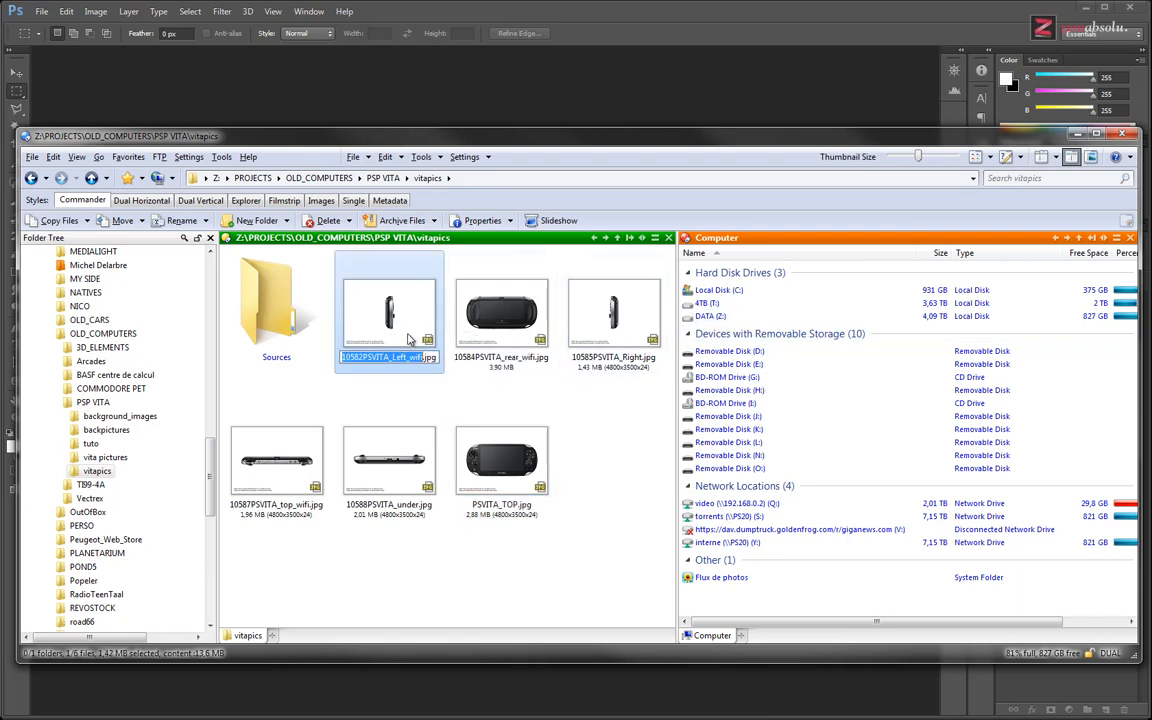
pyautogui.press('Home')
pyautogui.press('BackSpace')
pyautogui.press('BackSpace')
pyautogui.press('BackSpace')
pyautogui.press('BackSpace')
pyautogui.press('BackSpace')
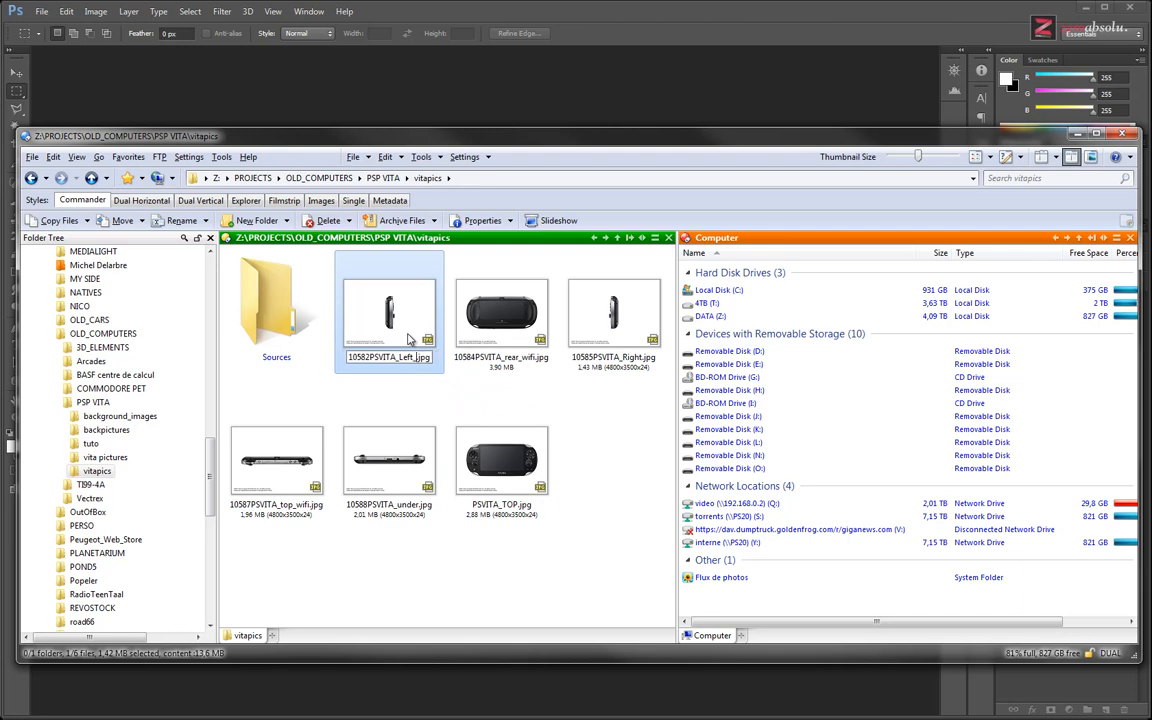
pyautogui.press('Home')
pyautogui.press('Delete')
pyautogui.press('Delete')
pyautogui.press('Delete')
pyautogui.press('Delete')
pyautogui.press('Delete')
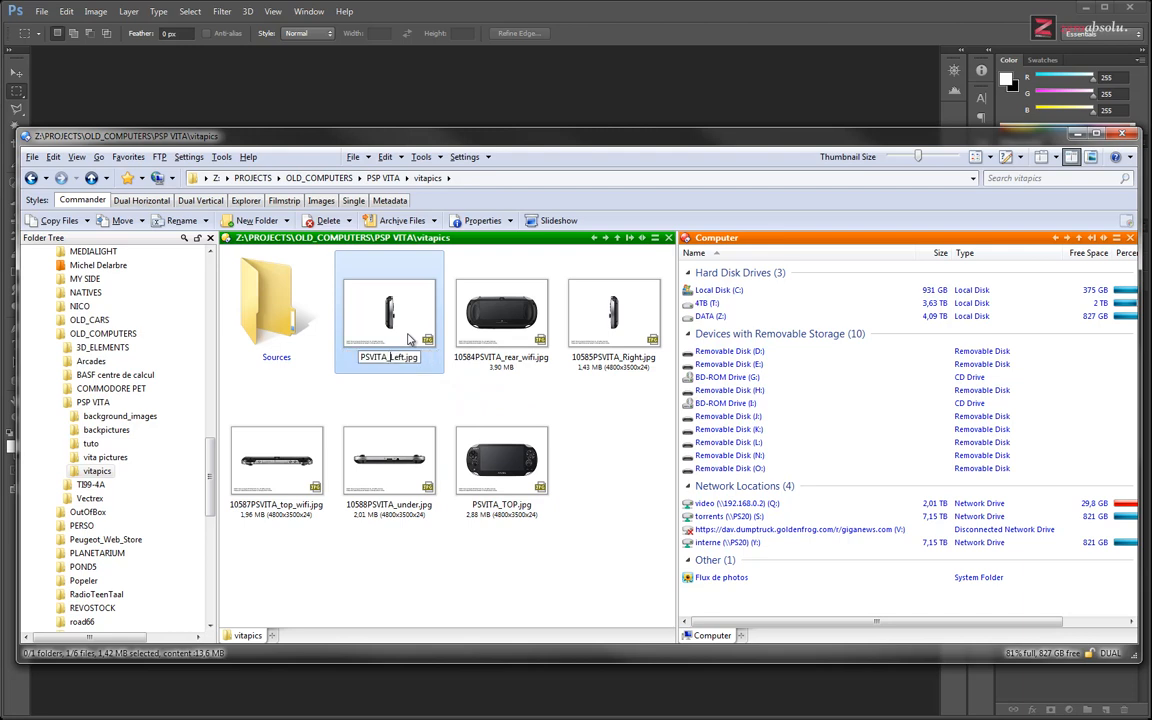
pyautogui.press('Return')
# Rename the rear view image 10584PSVITA_rear_wifi.jpg as PSVITA_bottom.jpg.
pyautogui.click(408, 340)
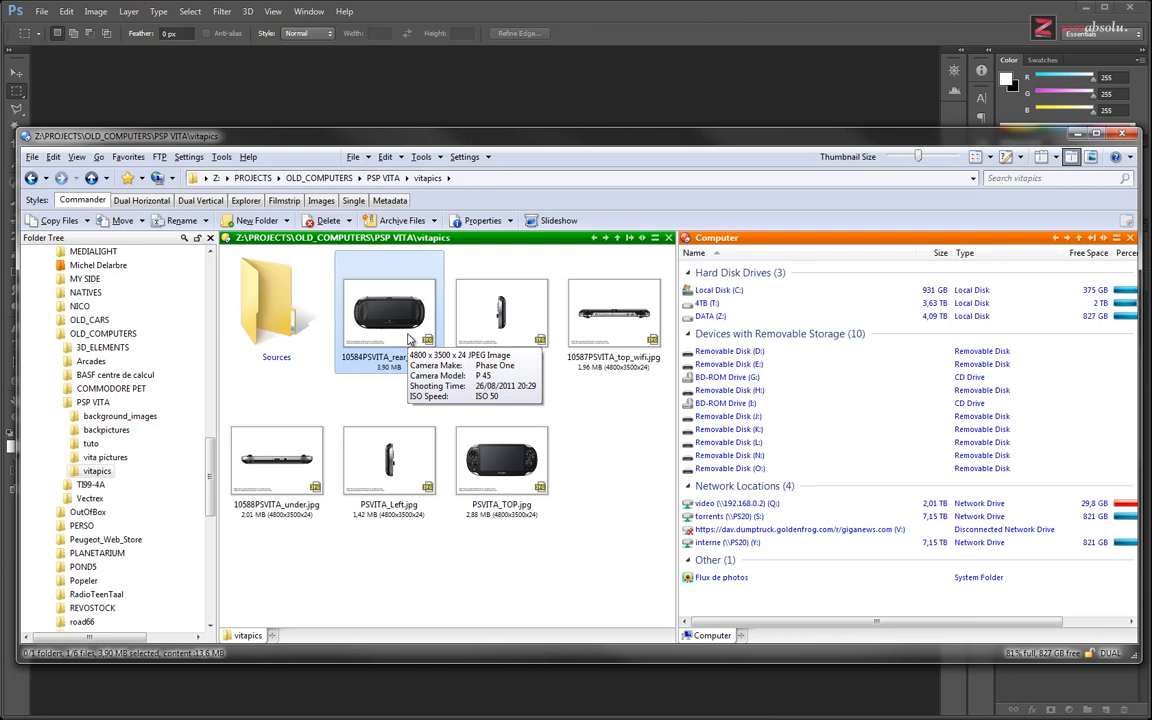
pyautogui.press('F2')
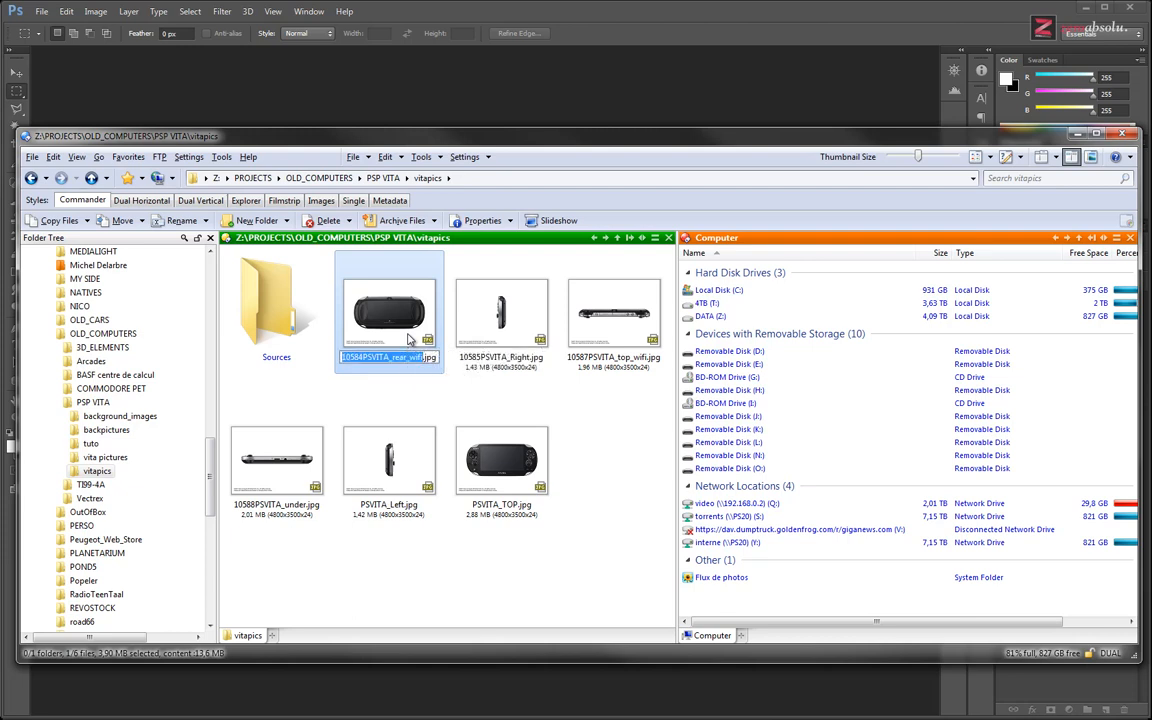
pyautogui.press('Right')
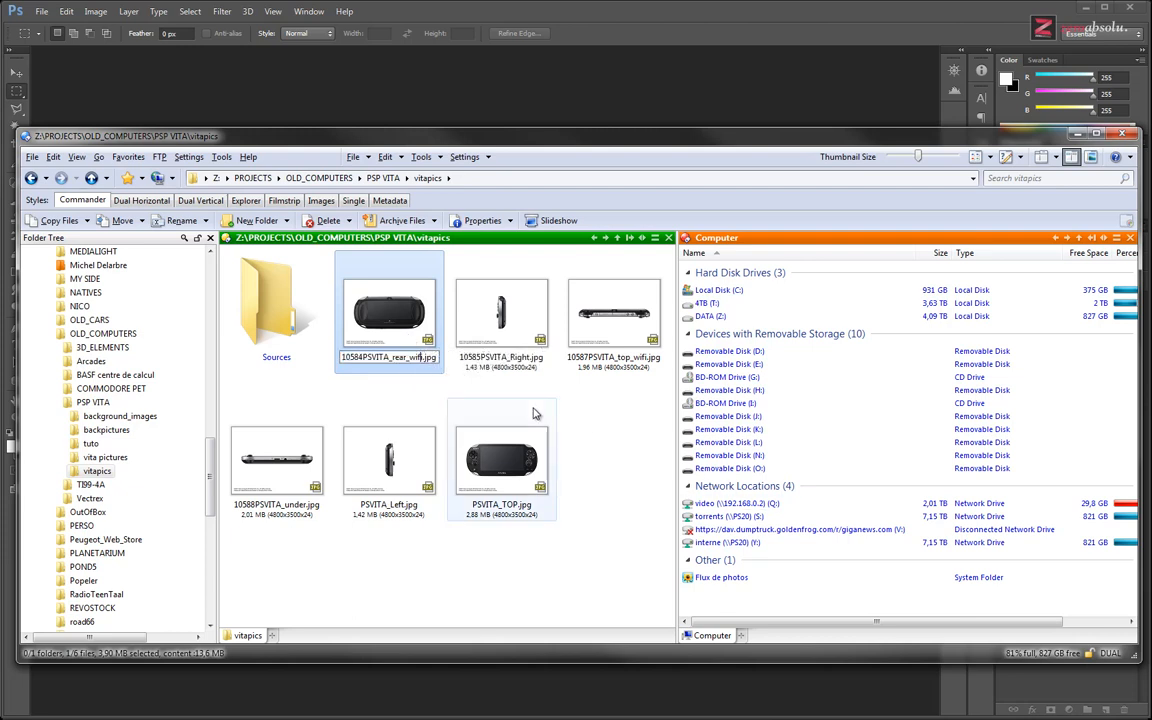
pyautogui.hotkey('shift', 'Home')
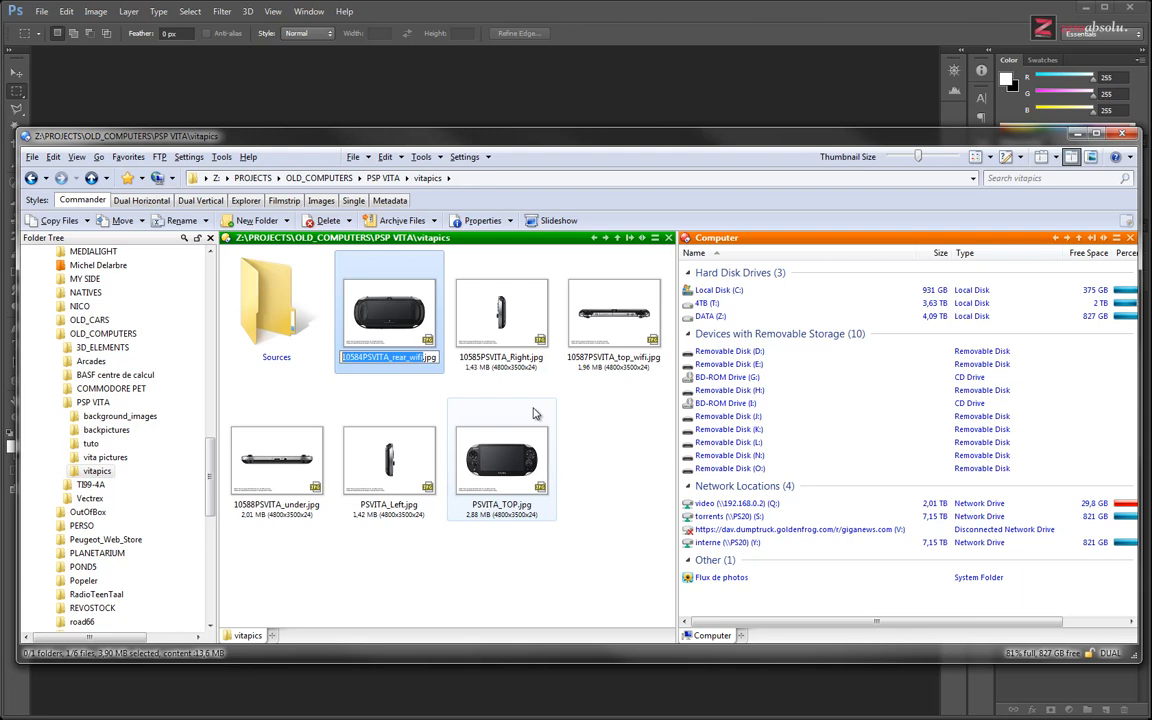
pyautogui.write('PSVITA_')
pyautogui.write('bottom')
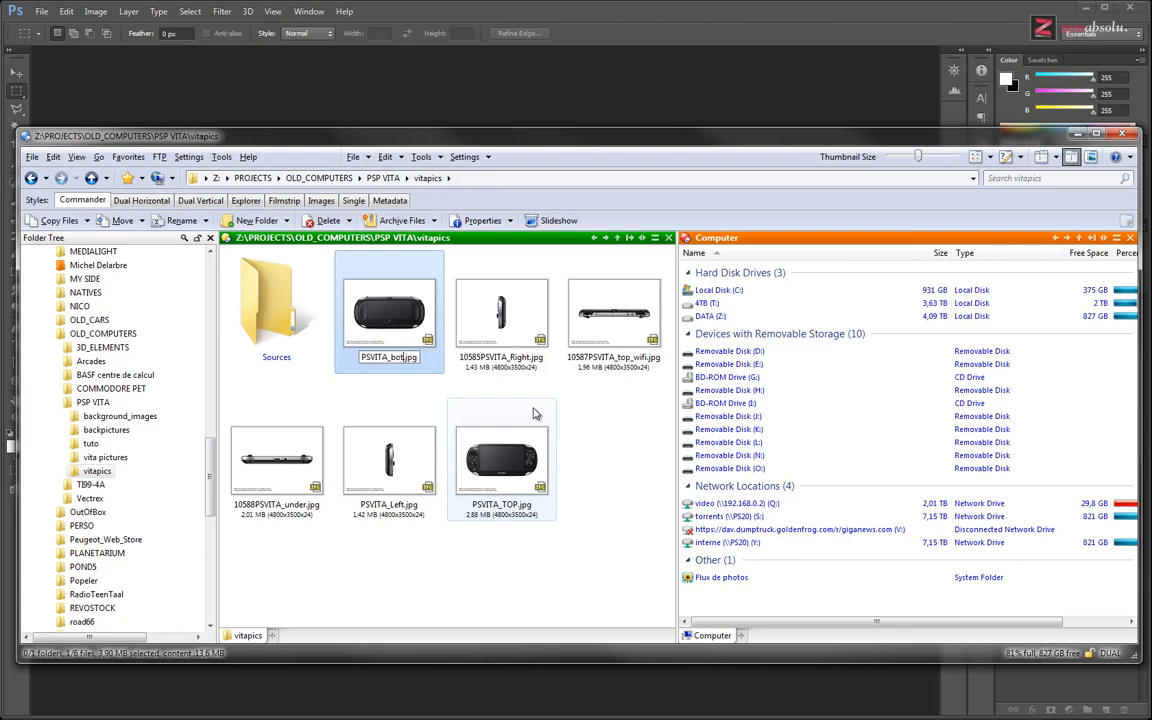
pyautogui.press('Return')
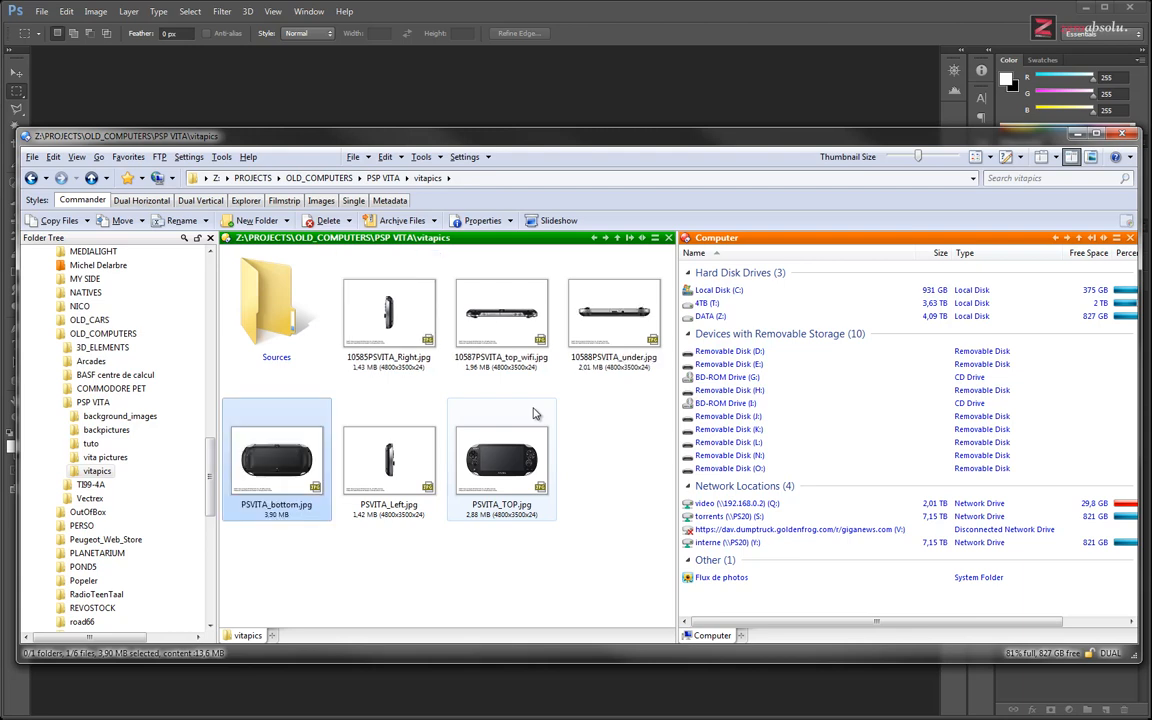
# Remove the number prefix from 10585PSVITA_Right.jpg so that it is named PSVITA_Right.jpg.
pyautogui.press('Up')
pyautogui.press('Right')
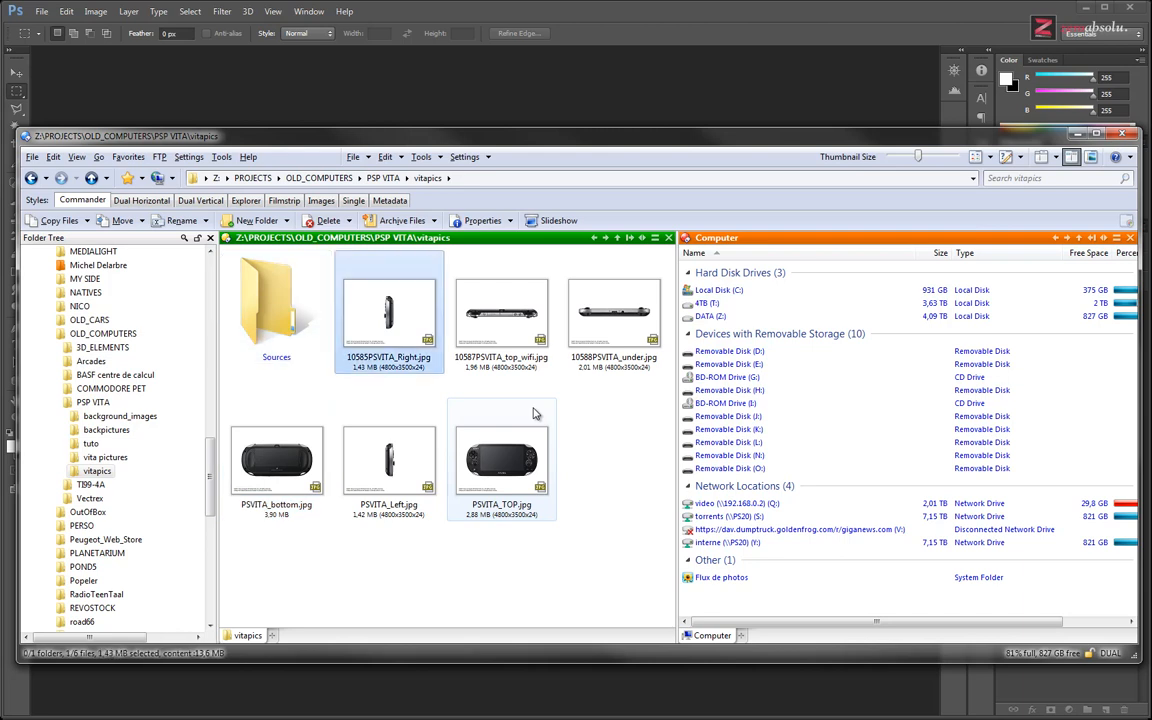
pyautogui.press('F2')
pyautogui.press('Home')
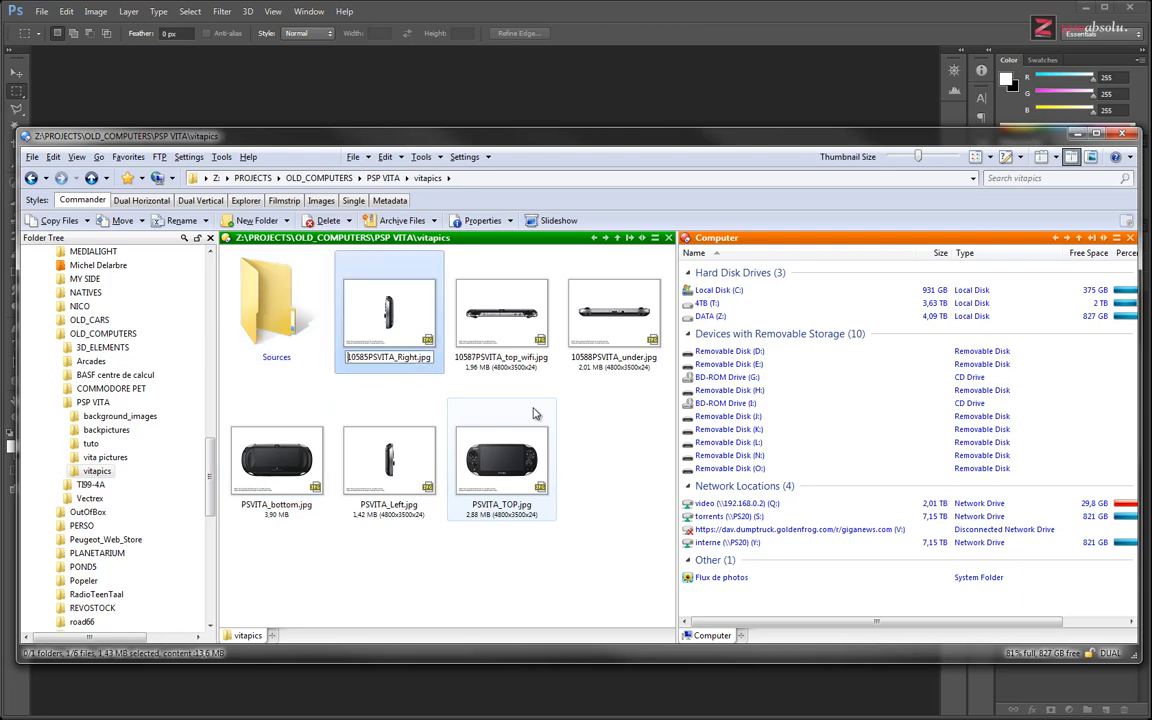
pyautogui.press('Delete')
pyautogui.press('Delete')
pyautogui.press('Delete')
pyautogui.press('Delete')
pyautogui.press('Delete')
pyautogui.press('Return')
# Rename the underside view image 10588PSVITA_under.jpg as PSVITA_Front.jpg.
pyautogui.press('Up')
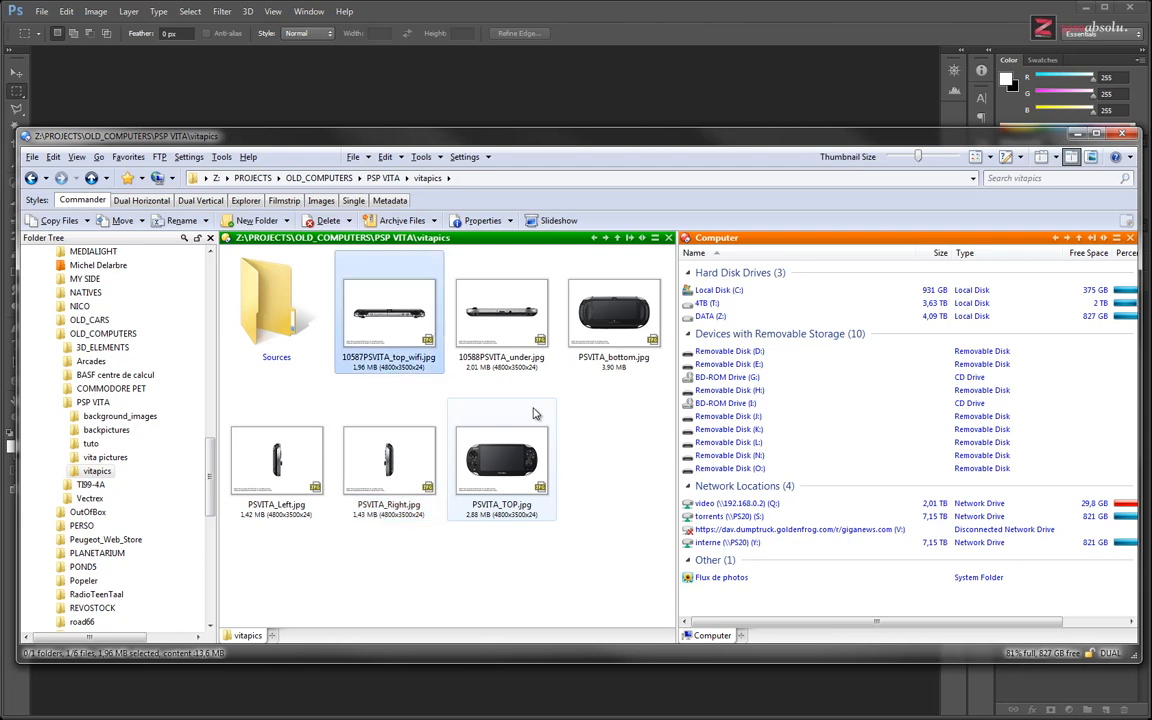
pyautogui.press('Right')
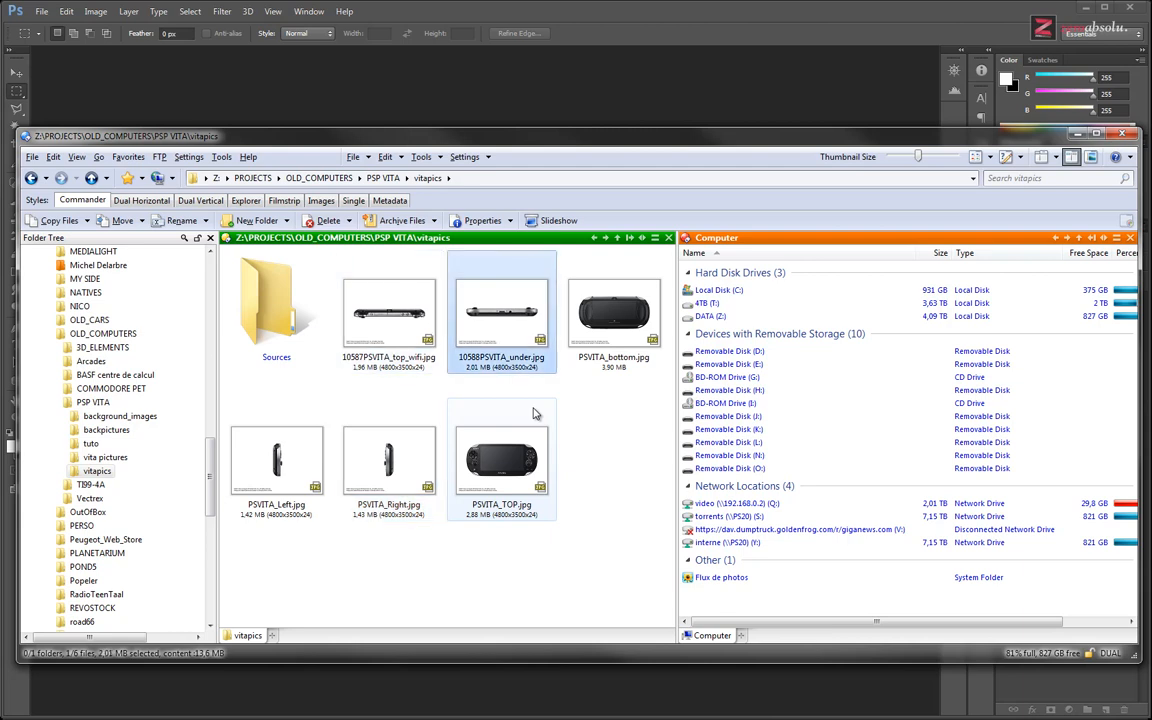
pyautogui.press('F2')
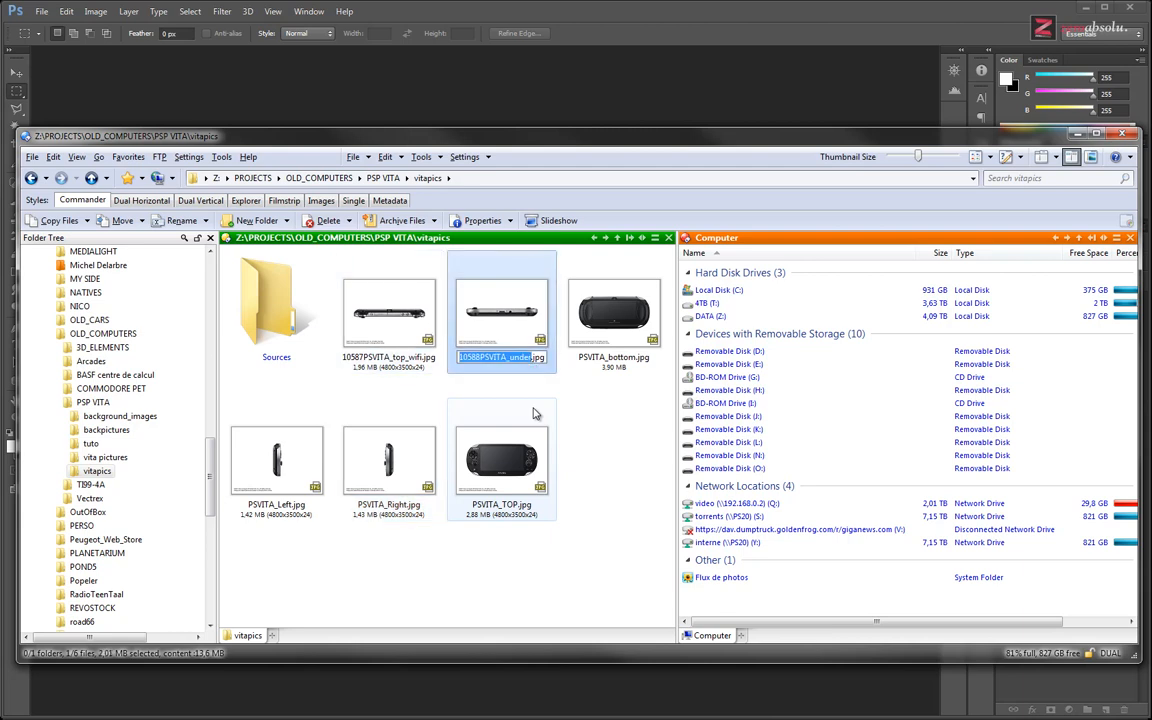
pyautogui.press('Right')
pyautogui.press('BackSpace')
pyautogui.press('BackSpace')
pyautogui.press('BackSpace')
pyautogui.press('BackSpace')
pyautogui.hotkey('shift', 'Home')
pyautogui.write('PSVITA_Front')
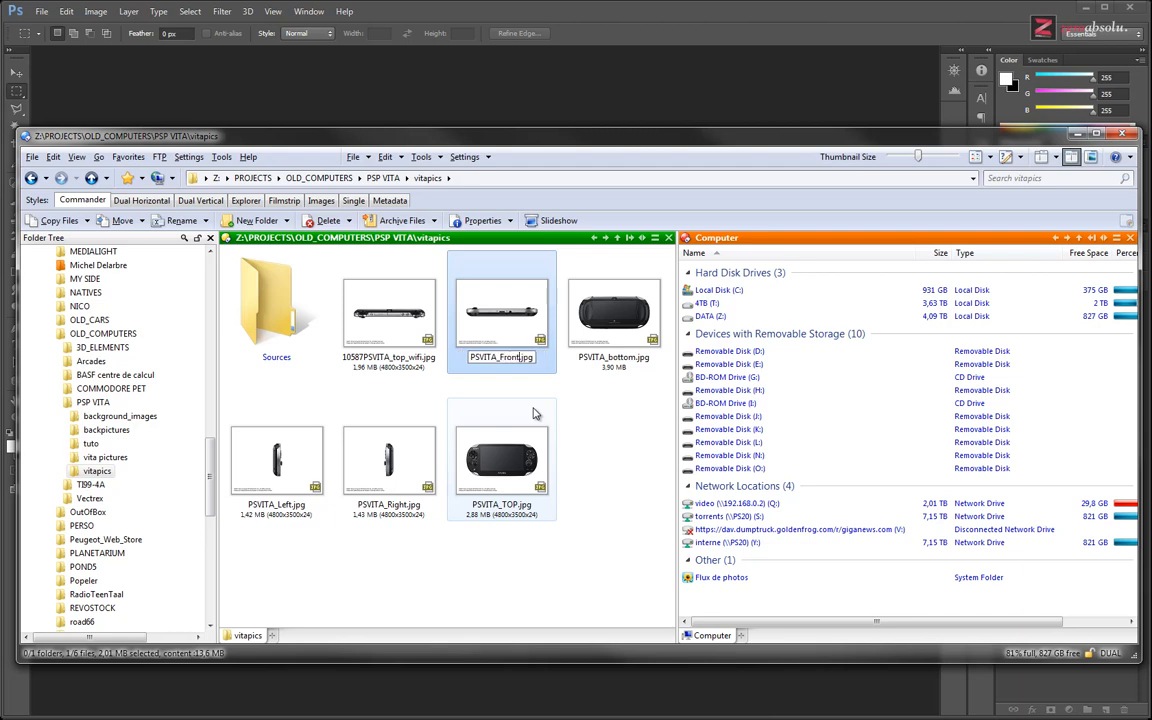
pyautogui.press('Return')
pyautogui.press('Left')
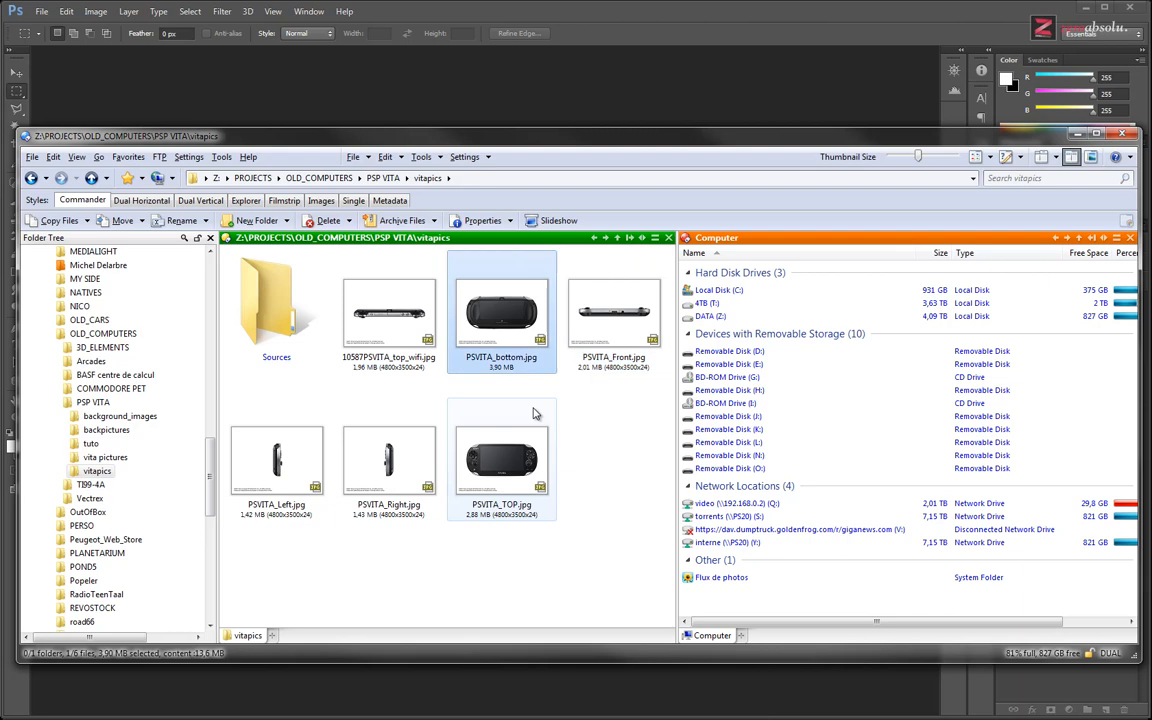
# Rename 10587PSVITA_top_wifi.jpg as PSVITA__back.jpg.
pyautogui.press('Left')
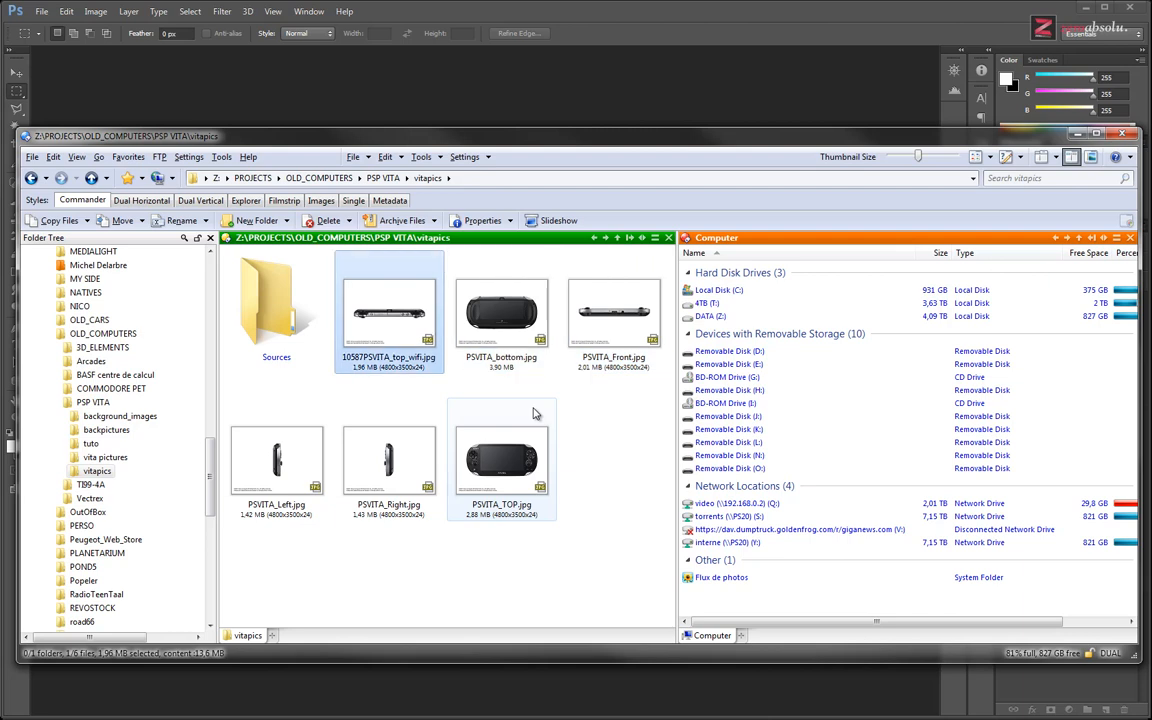
pyautogui.press('F2')
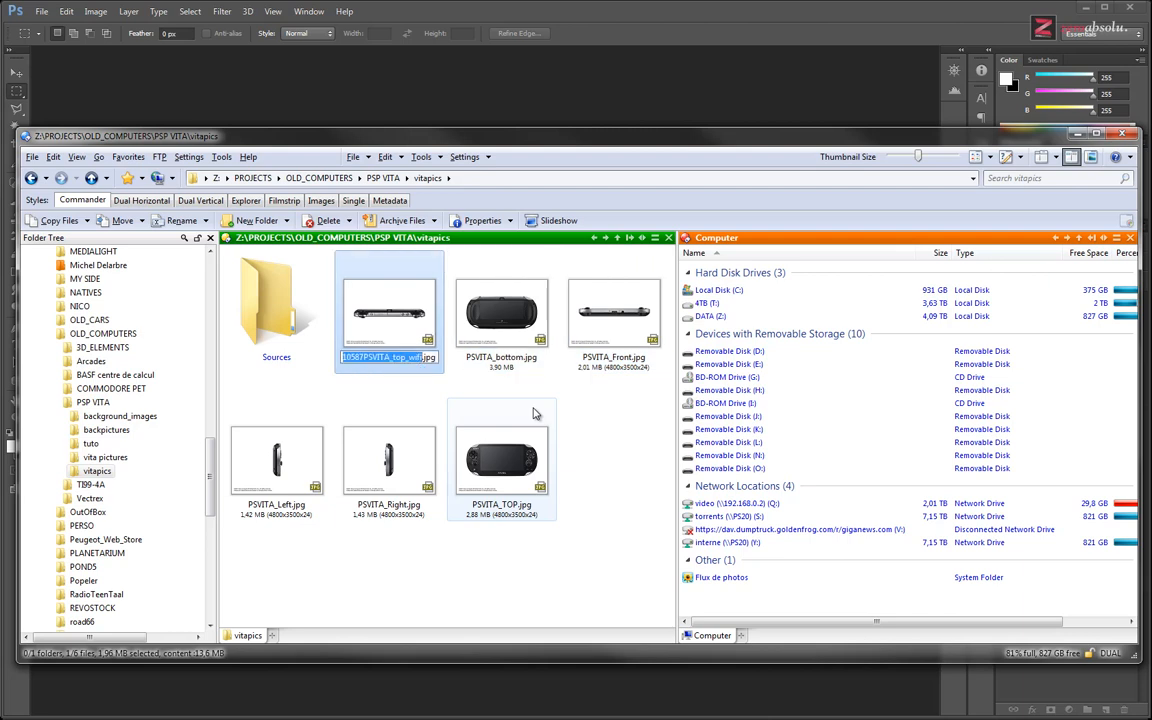
pyautogui.press('F2')
pyautogui.write('PSVITA__back')
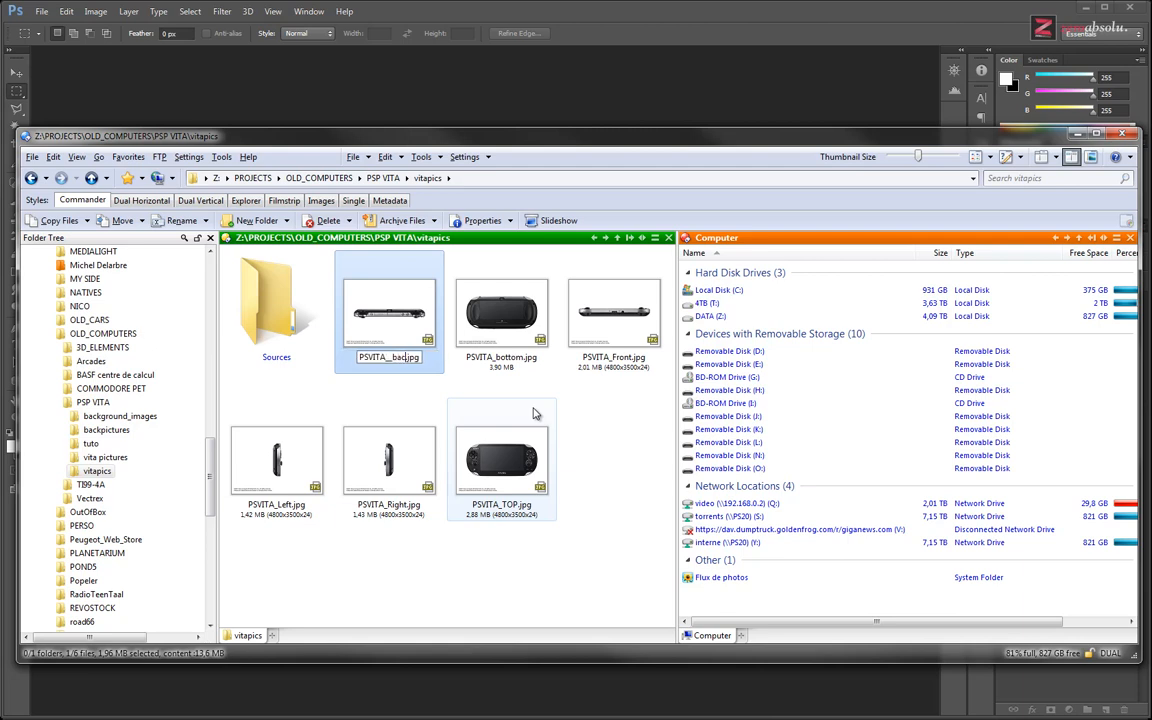
pyautogui.press('Return')
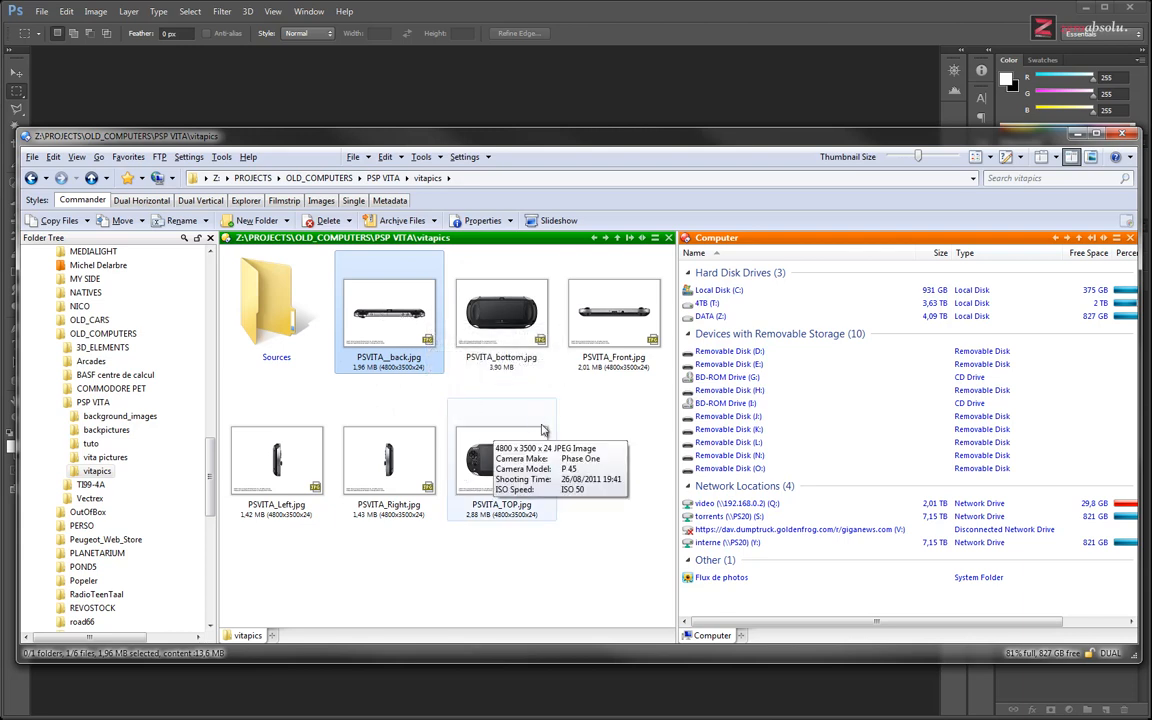
# Open PSVITA_TOP.jpg from the vitapics folder in Photoshop.
pyautogui.click(500, 458)
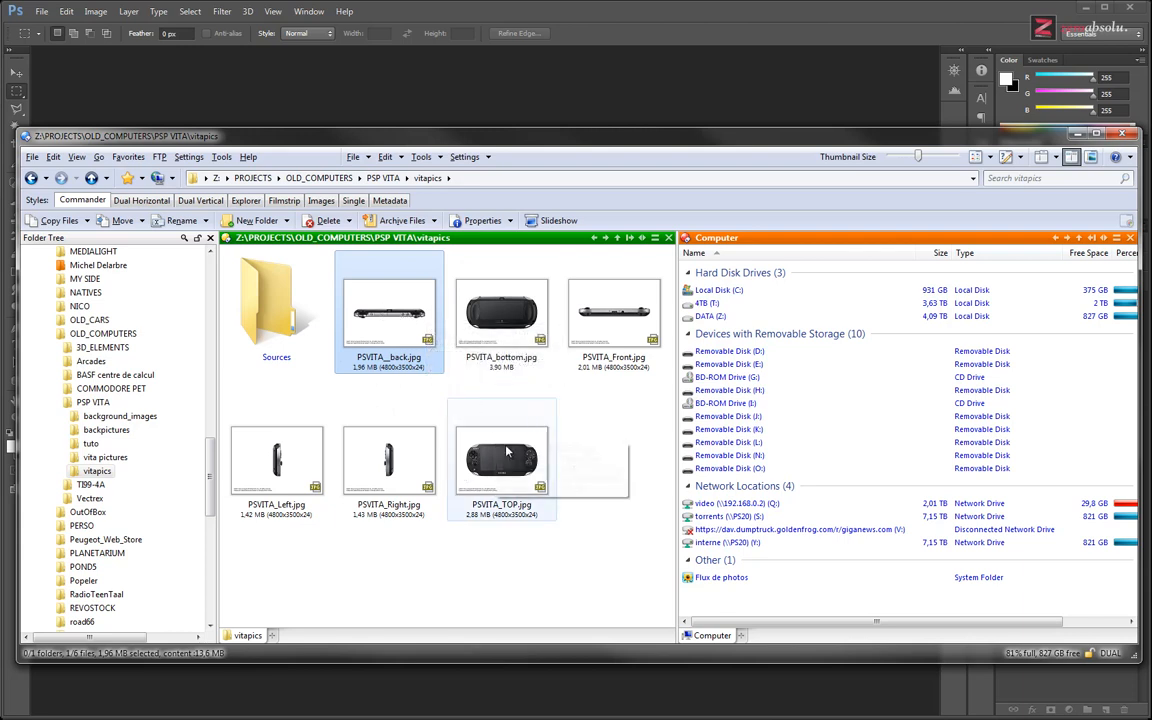
pyautogui.moveTo(500, 458); pyautogui.dragTo(518, 412)
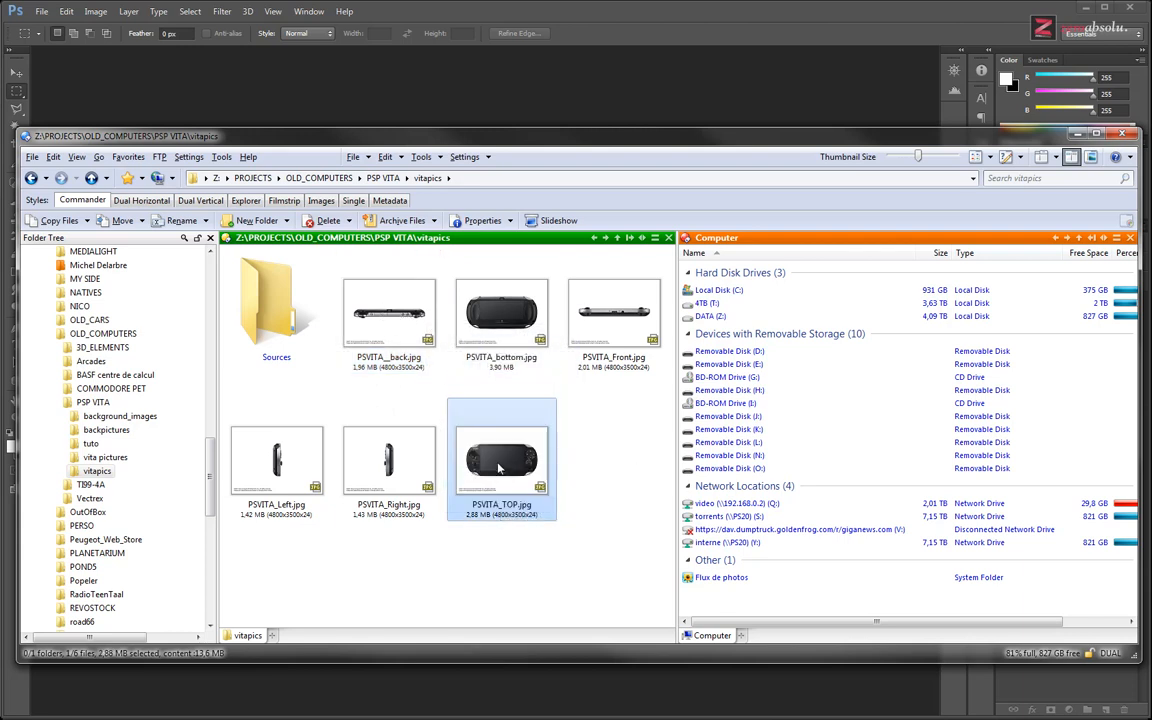
pyautogui.moveTo(509, 10); pyautogui.dragTo(430, 93)
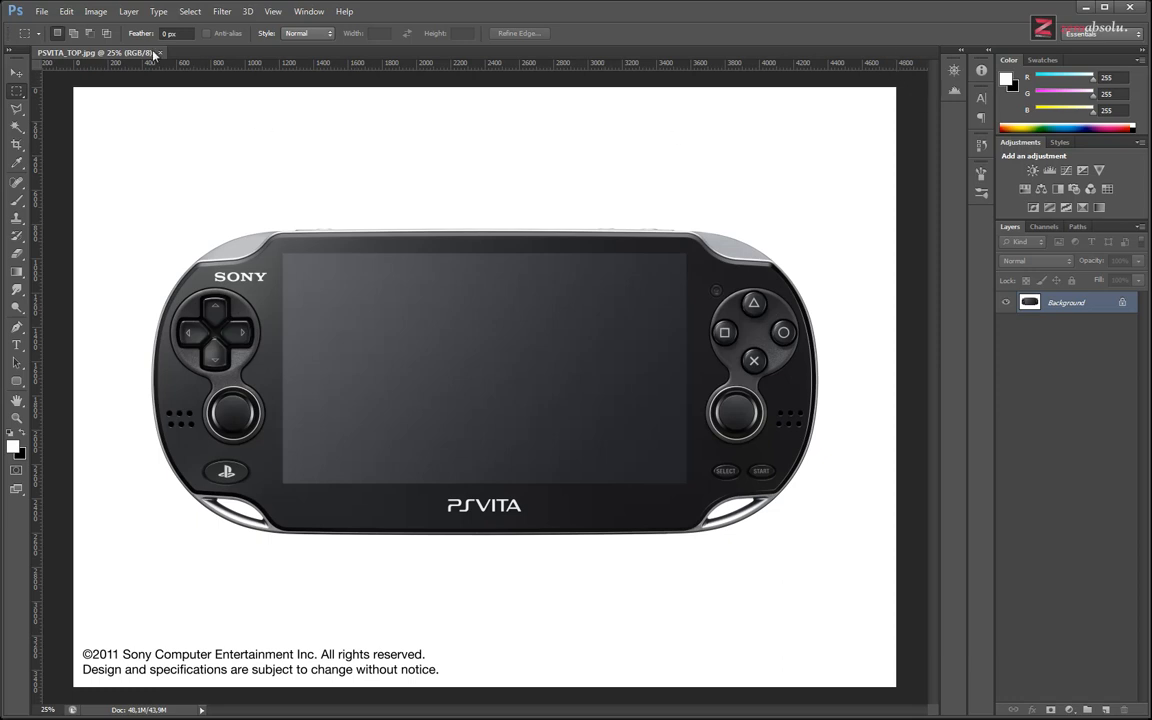
# Check the pixel dimensions of PSVITA_TOP.jpg without changing the image size.
pyautogui.click(95, 11)
pyautogui.click(112, 110)
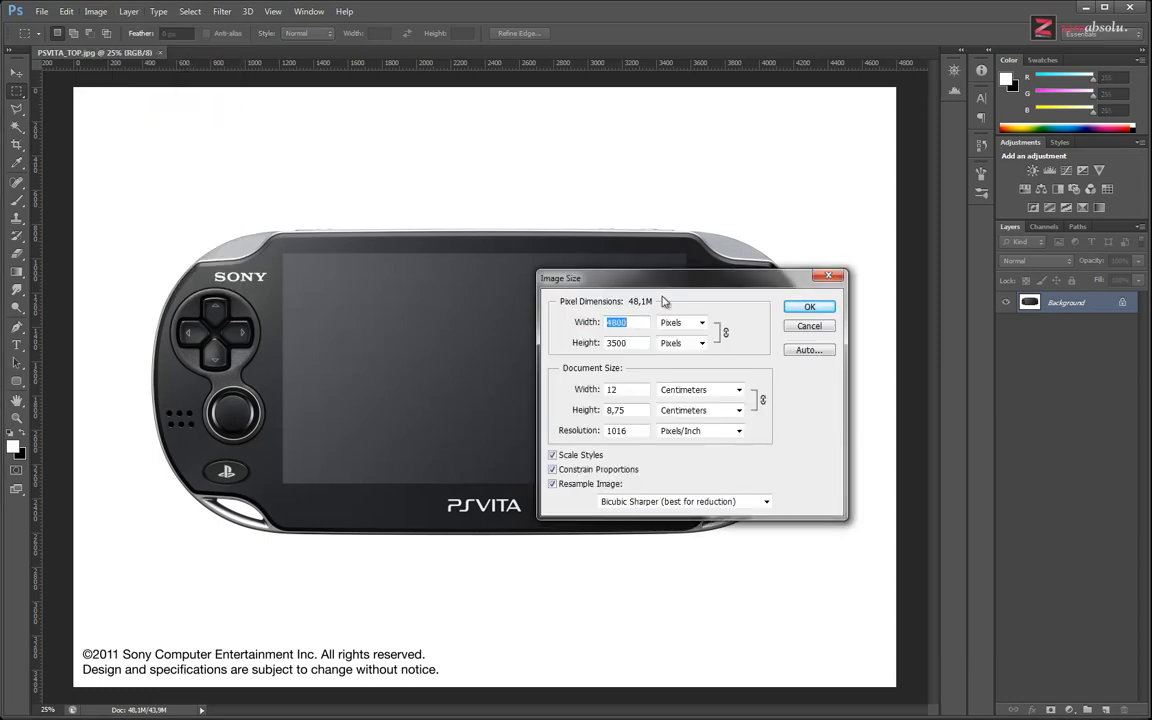
pyautogui.click(813, 328)
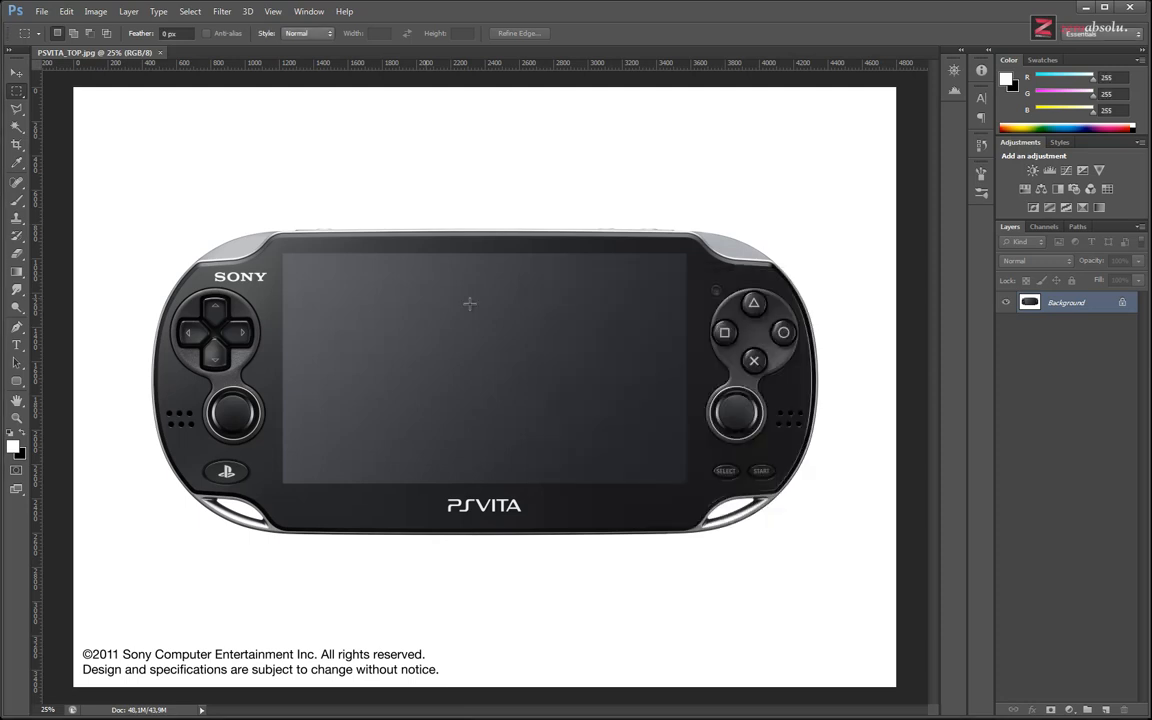
# Add a vertical and a horizontal guide crossing near the middle of the console image.
pyautogui.moveTo(35, 262); pyautogui.dragTo(485, 287)
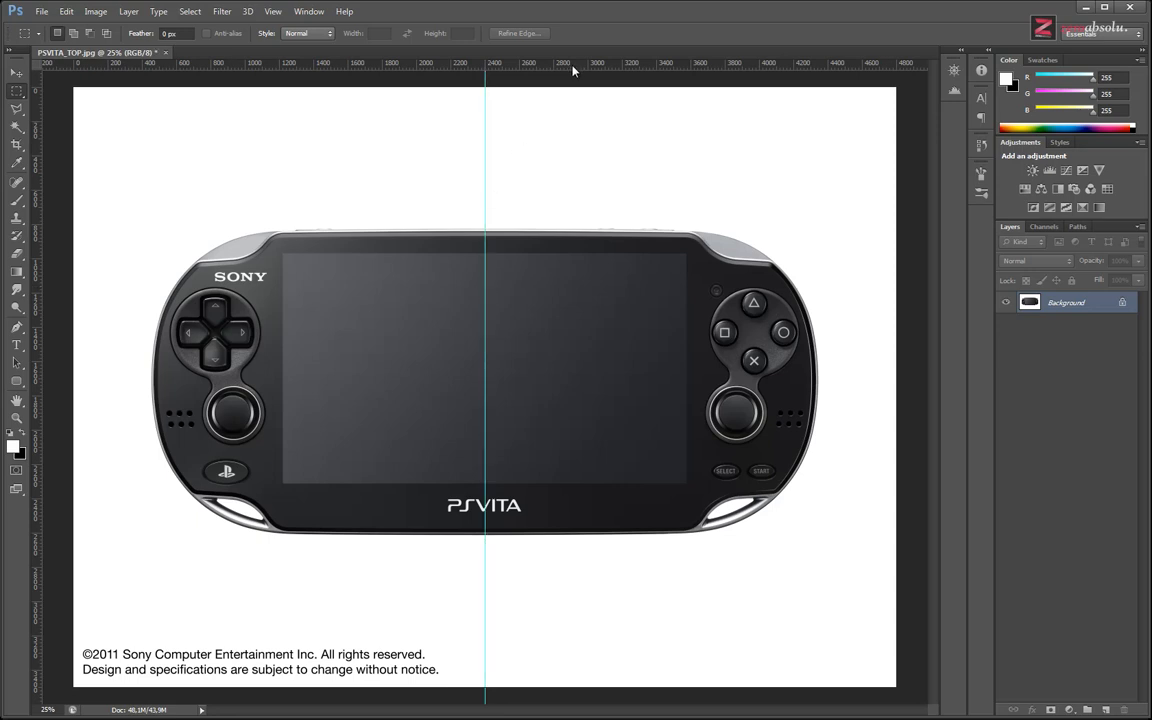
pyautogui.moveTo(573, 64); pyautogui.dragTo(528, 379)
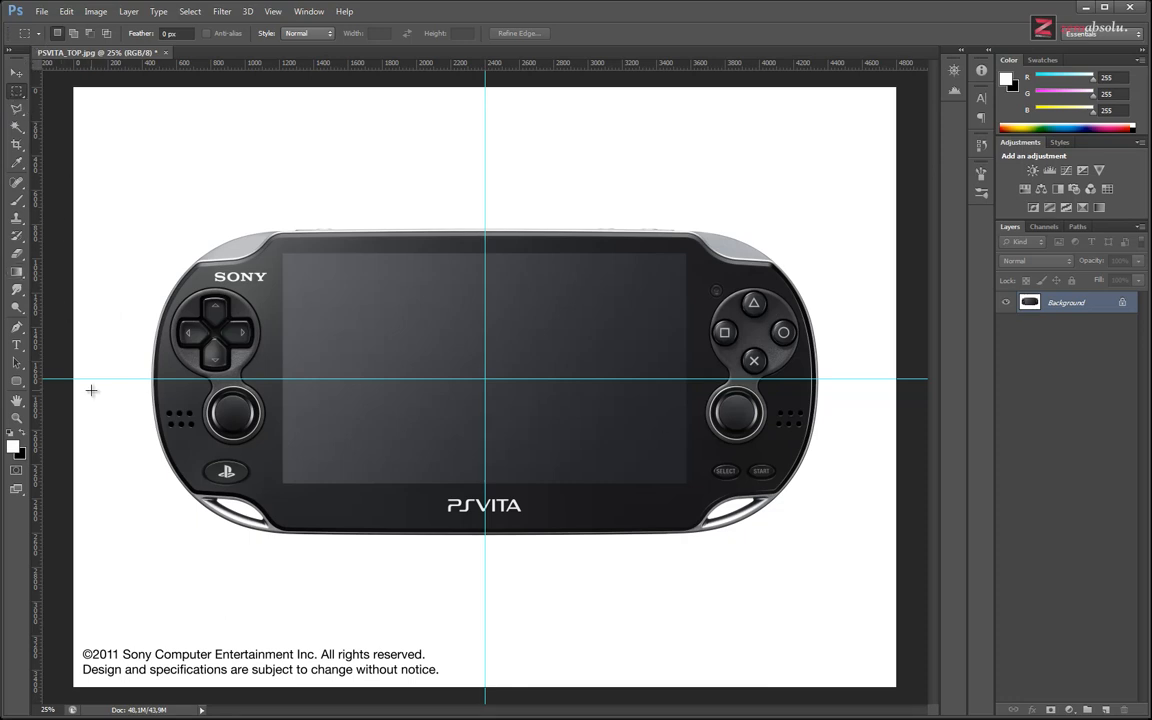
# Display the Info read-outs so that marquee sizes can be compared around the console.
pyautogui.hotkey('ctrl', '+')
pyautogui.hotkey('ctrl', '+')
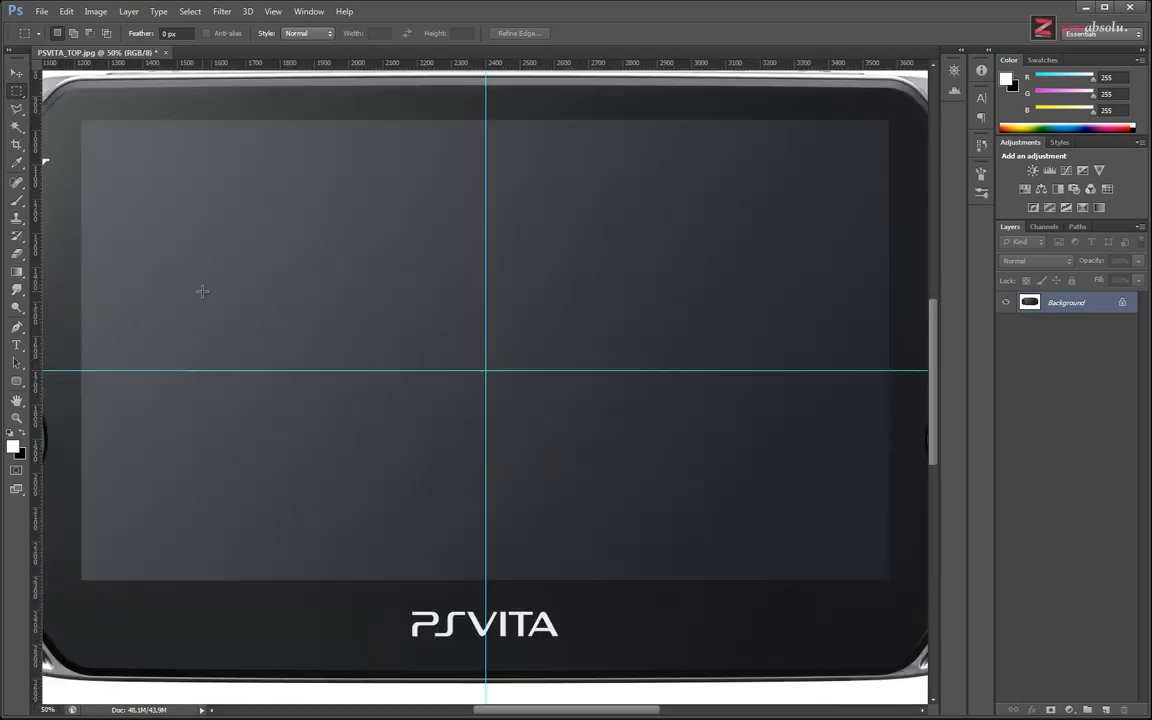
pyautogui.moveTo(216, 296); pyautogui.dragTo(922, 320)
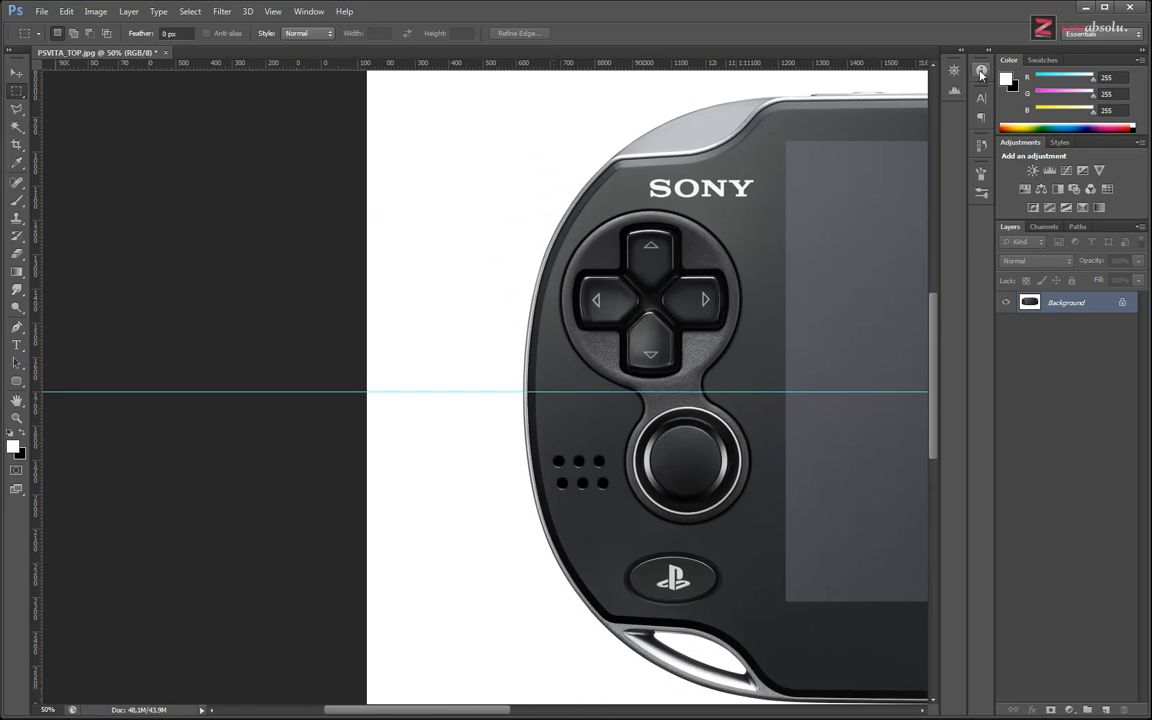
pyautogui.click(309, 11)
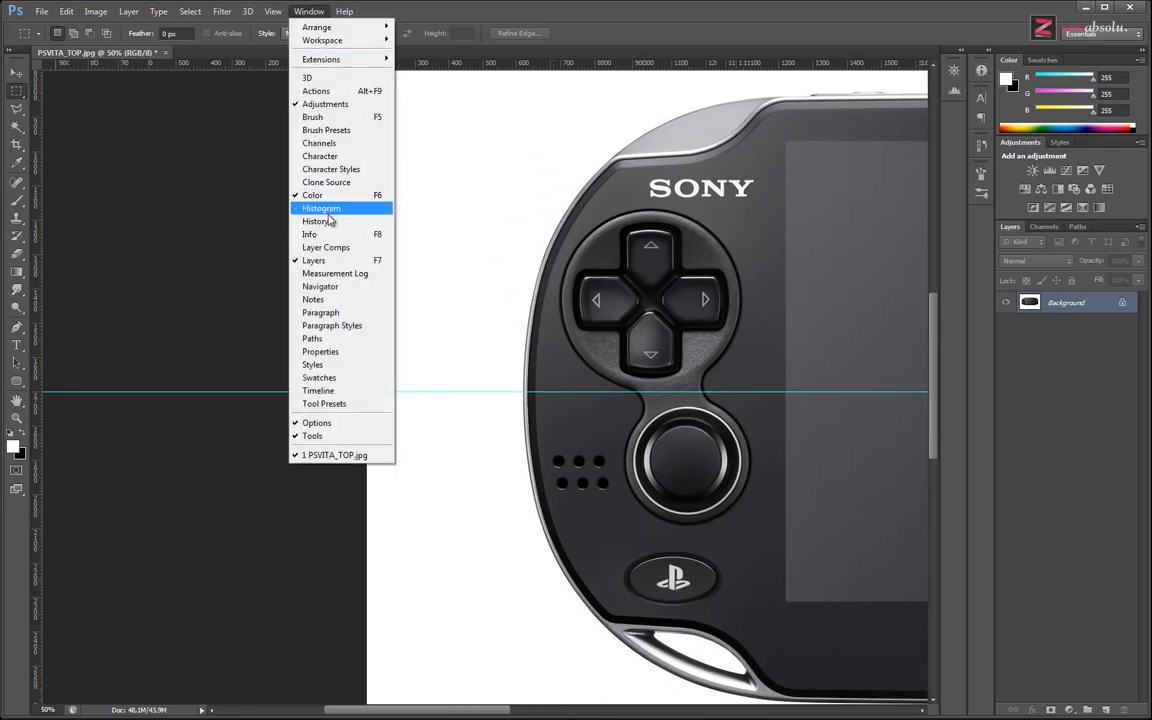
pyautogui.click(330, 235)
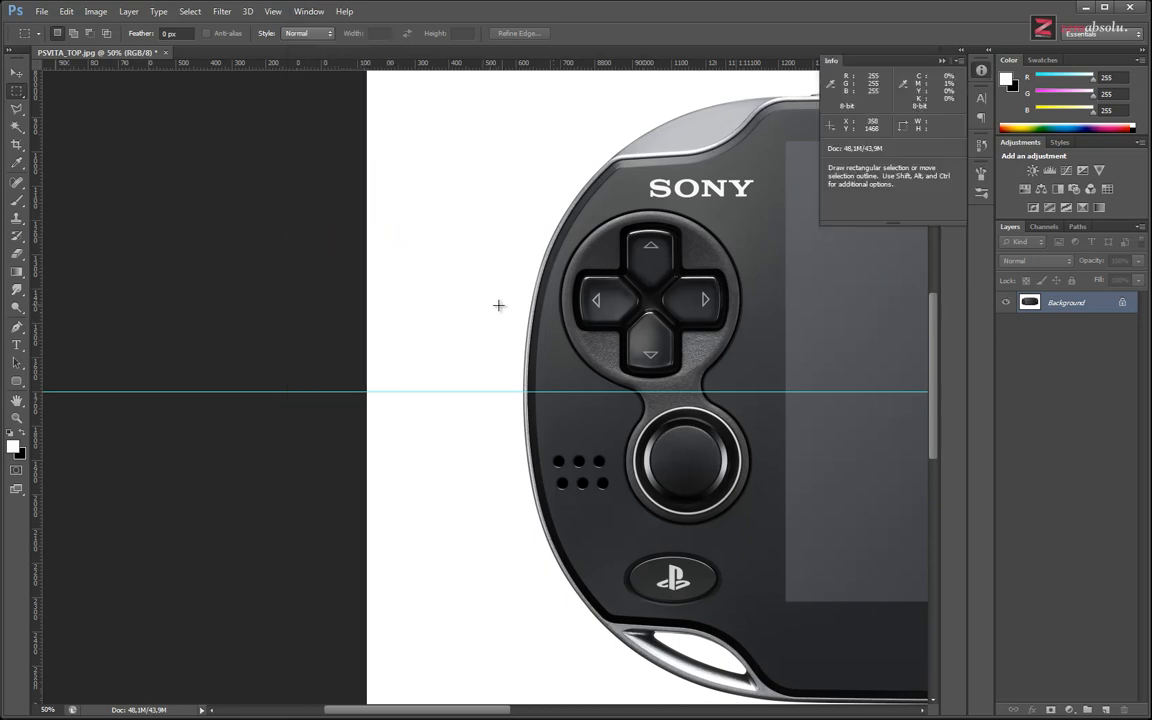
# Measure the blank margins on the console's left and right sides with rectangular marquee selections reaching from the image edges to the casing.
pyautogui.moveTo(499, 303); pyautogui.dragTo(268, 315)
pyautogui.moveTo(124, 314); pyautogui.dragTo(197, 315)
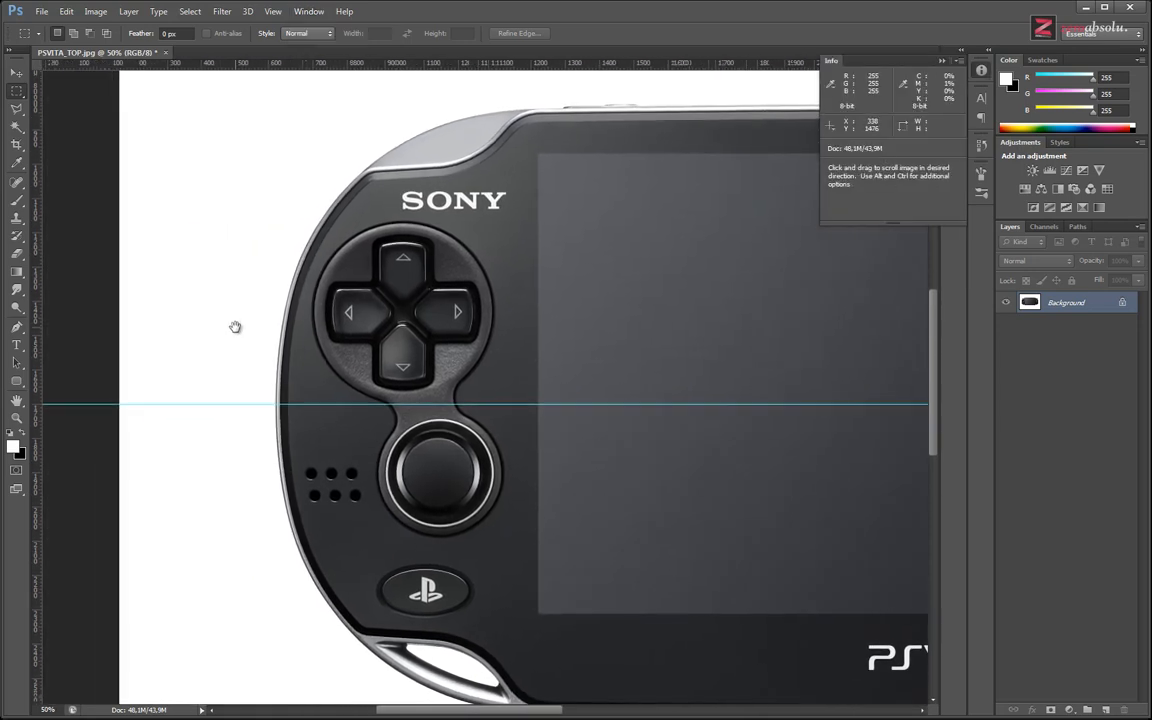
pyautogui.moveTo(103, 290); pyautogui.dragTo(275, 485)
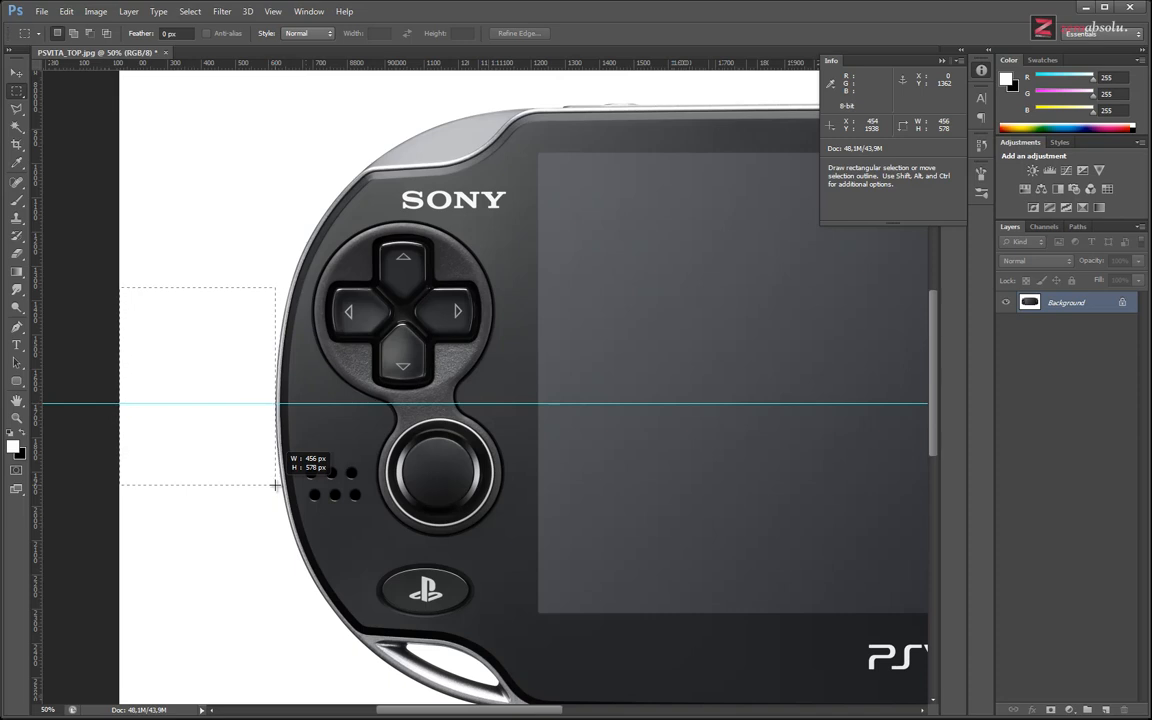
pyautogui.moveTo(275, 485); pyautogui.dragTo(275, 485)
pyautogui.moveTo(275, 485); pyautogui.dragTo(275, 485)
pyautogui.moveTo(859, 515); pyautogui.dragTo(397, 475)
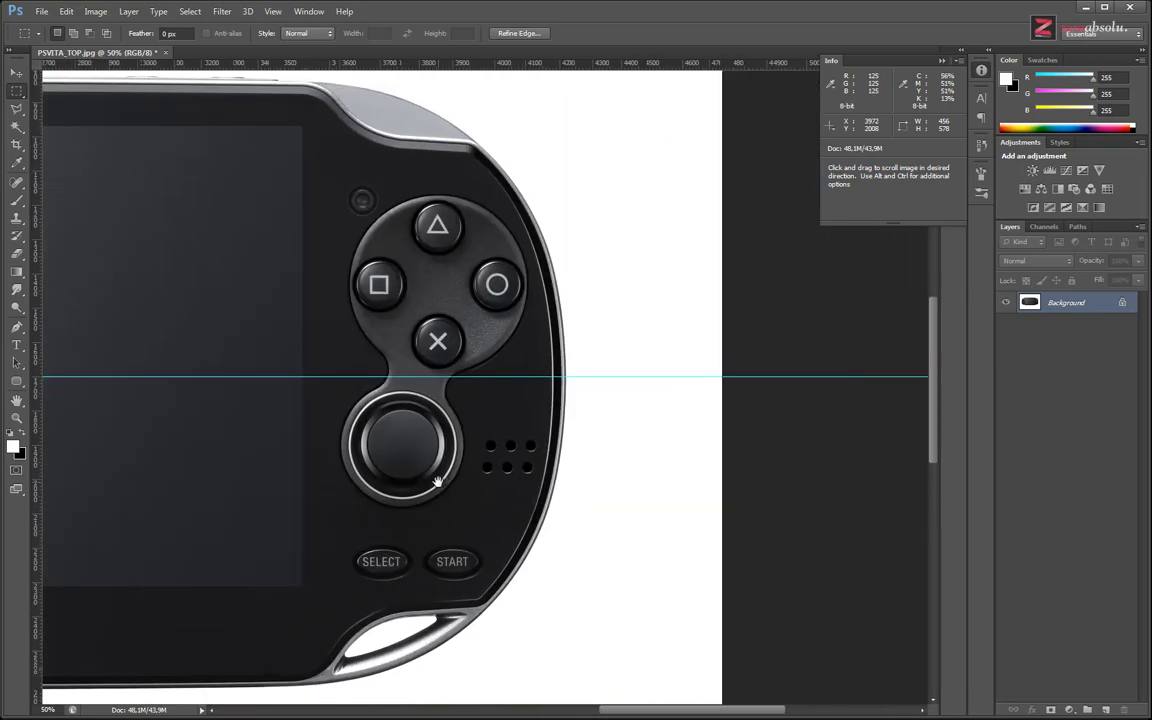
pyautogui.moveTo(806, 280); pyautogui.dragTo(566, 453)
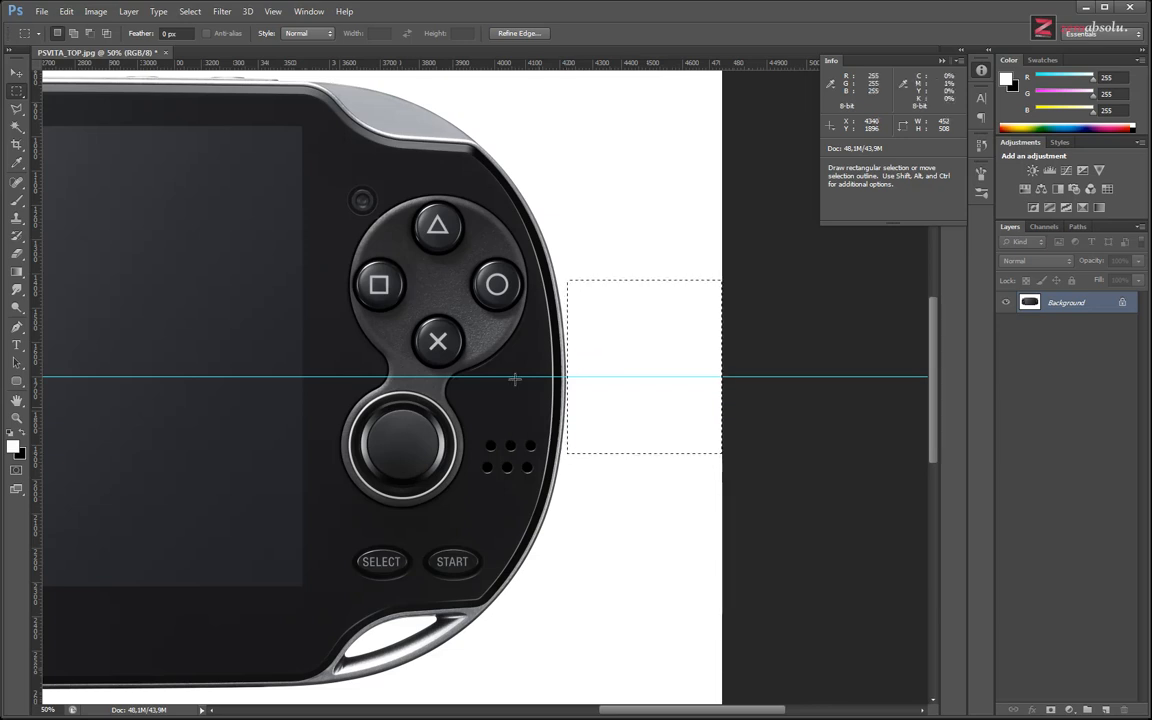
# Measure the blank margins above and below the console with rectangular marquee selections placed across the vertical guide.
pyautogui.moveTo(204, 256); pyautogui.dragTo(563, 337)
pyautogui.moveTo(298, 193); pyautogui.dragTo(514, 483)
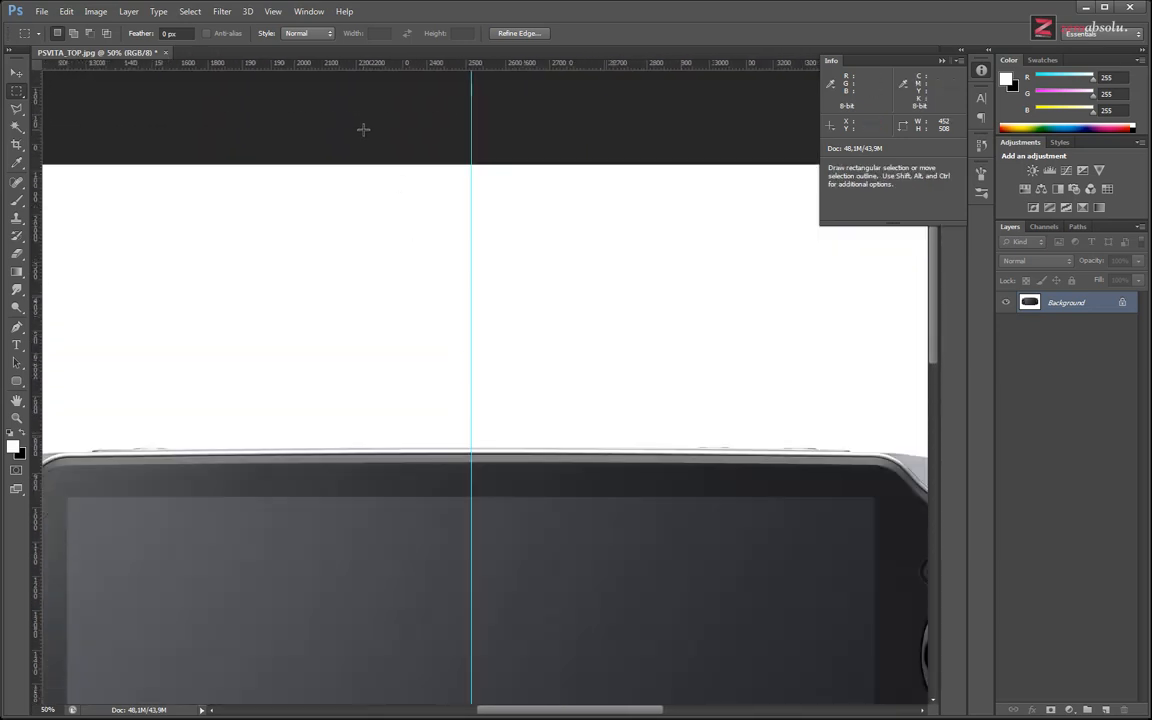
pyautogui.moveTo(363, 164); pyautogui.dragTo(572, 448)
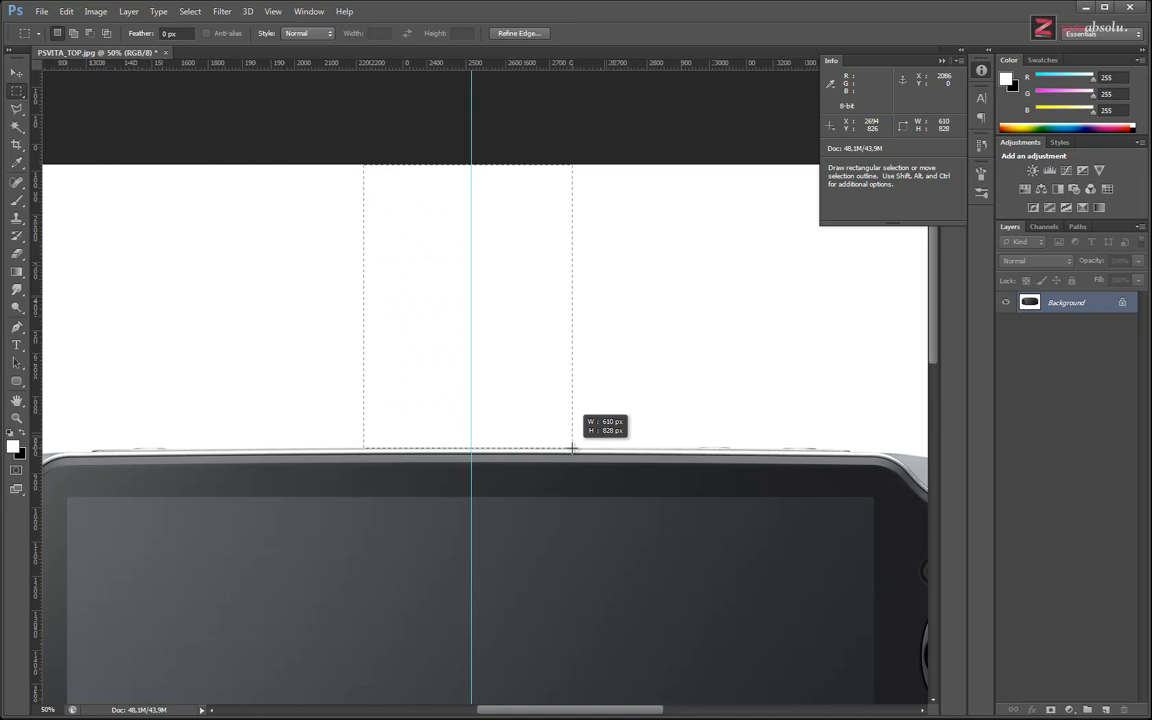
pyautogui.moveTo(572, 448); pyautogui.dragTo(572, 448)
pyautogui.scroll(-10, 560, 502)
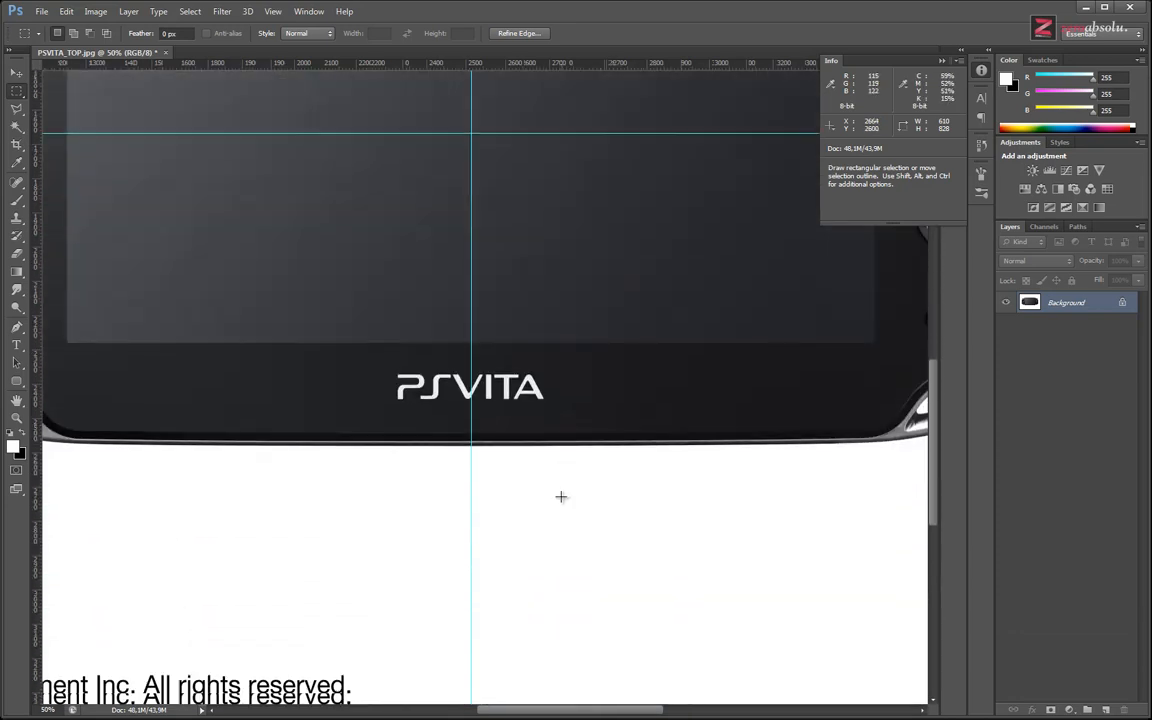
pyautogui.scroll(-5, 553, 509)
pyautogui.scroll(1, 553, 509)
pyautogui.moveTo(575, 497); pyautogui.dragTo(377, 193)
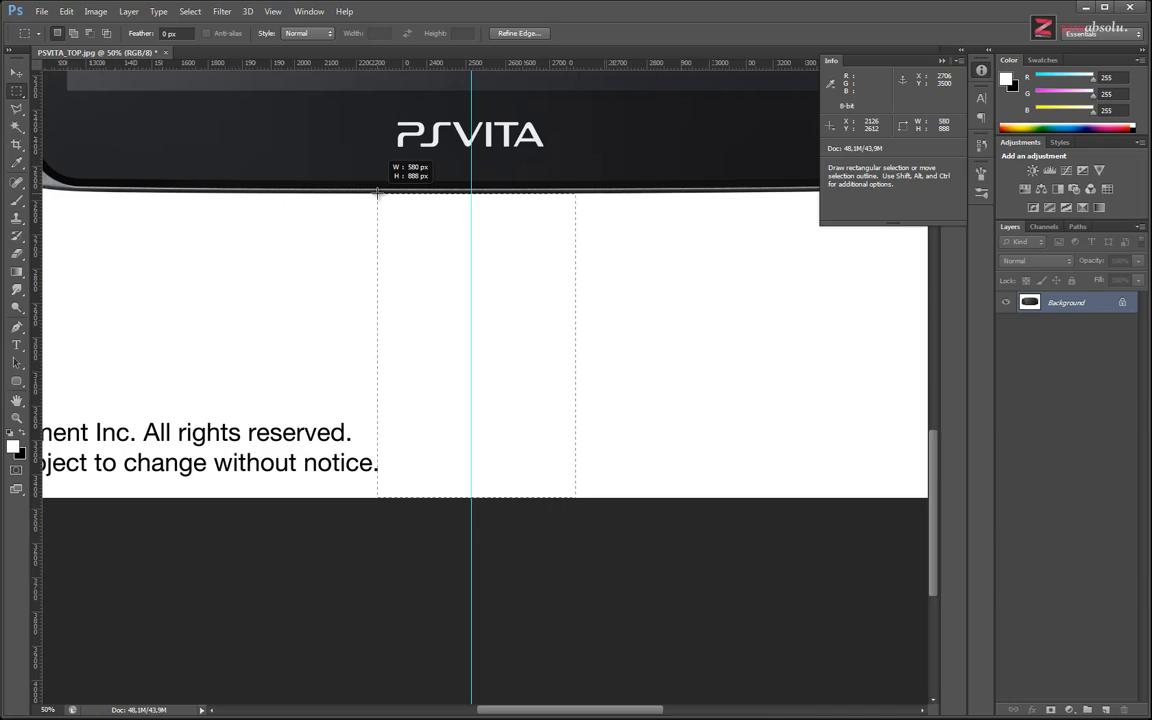
# Clear the marquee selection below the console.
pyautogui.scroll(5, 442, 262)
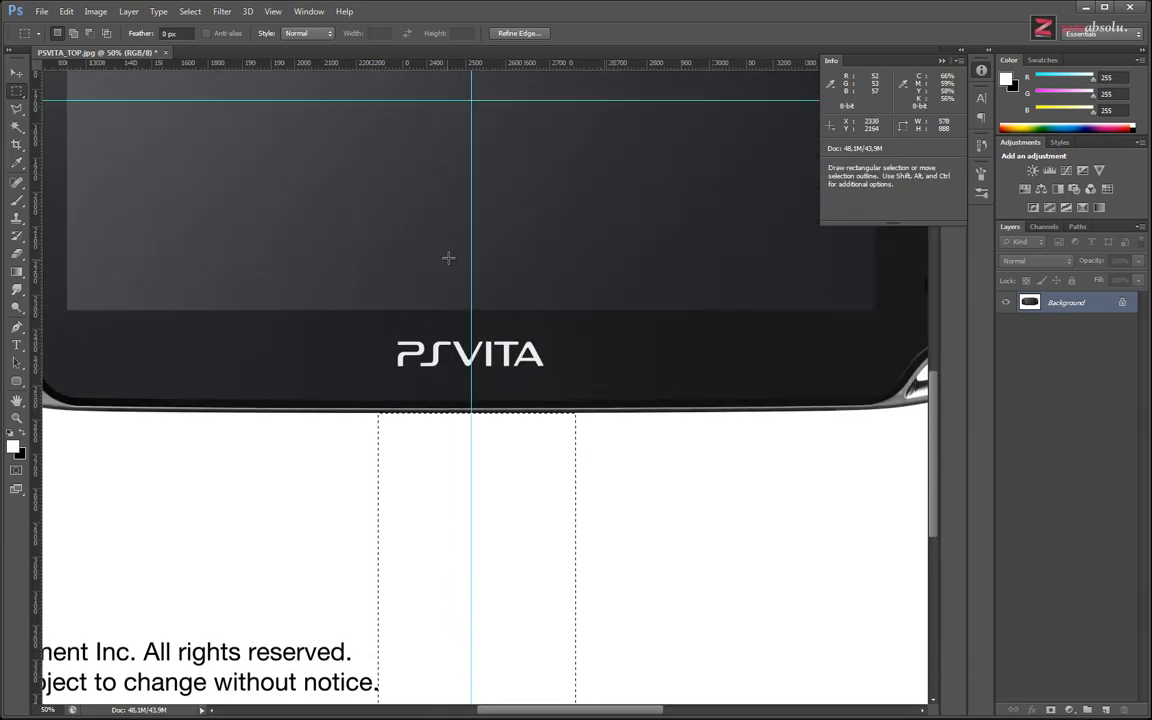
pyautogui.scroll(6, 448, 258)
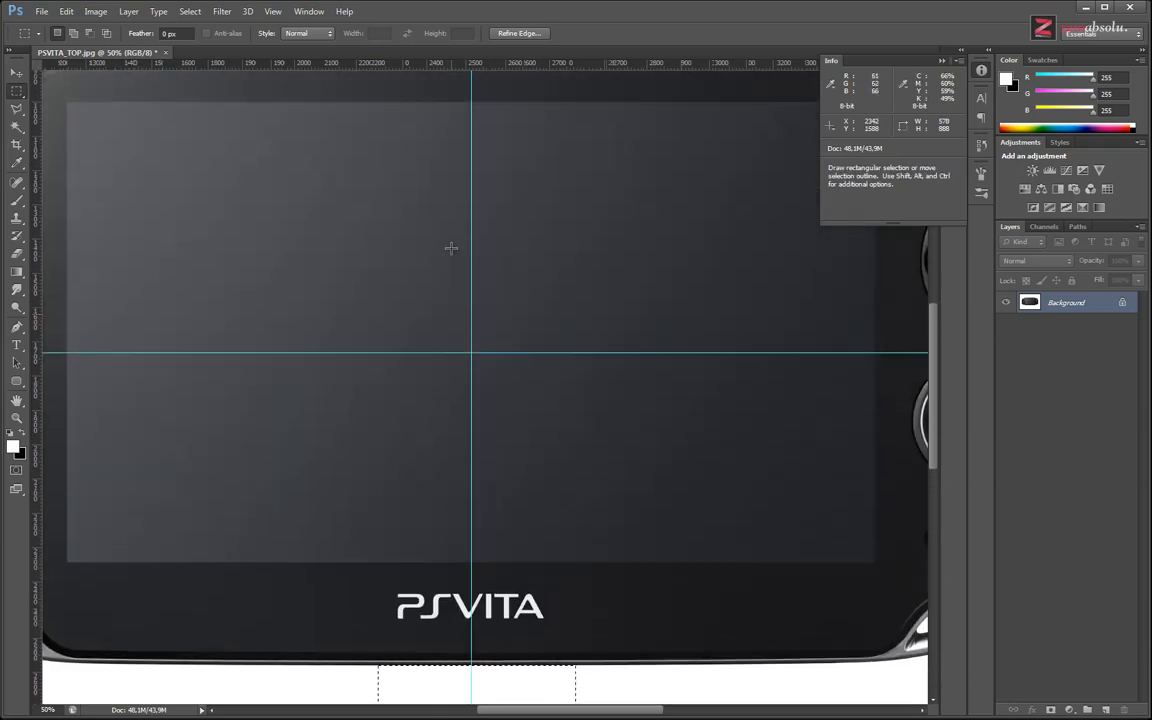
pyautogui.scroll(7, 450, 246)
pyautogui.scroll(-1, 445, 237)
pyautogui.hotkey('ctrl', '-')
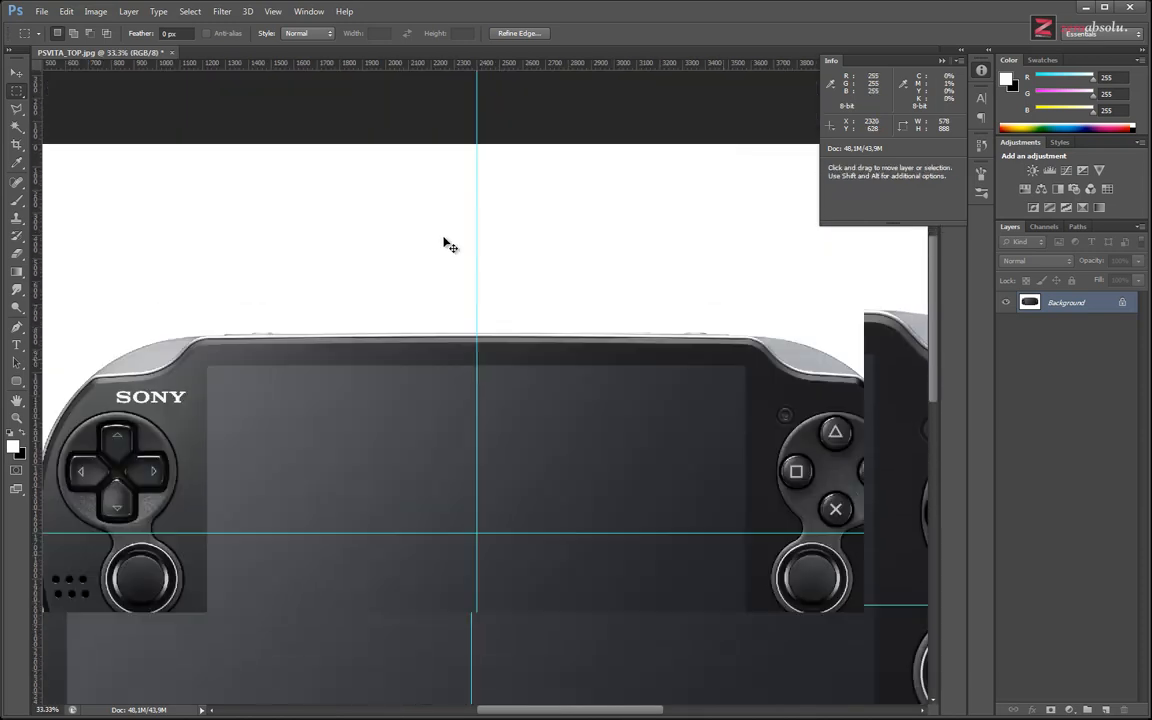
pyautogui.hotkey('ctrl', '-')
pyautogui.hotkey('ctrl', '-')
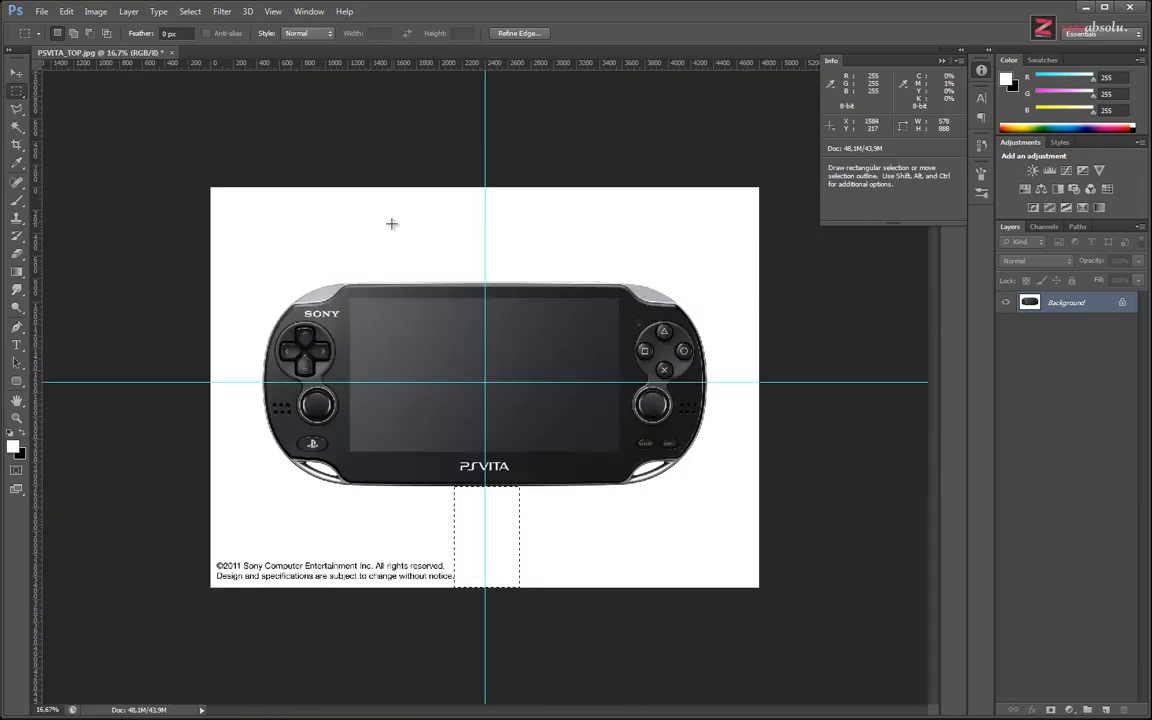
pyautogui.hotkey('ctrl', 'd')
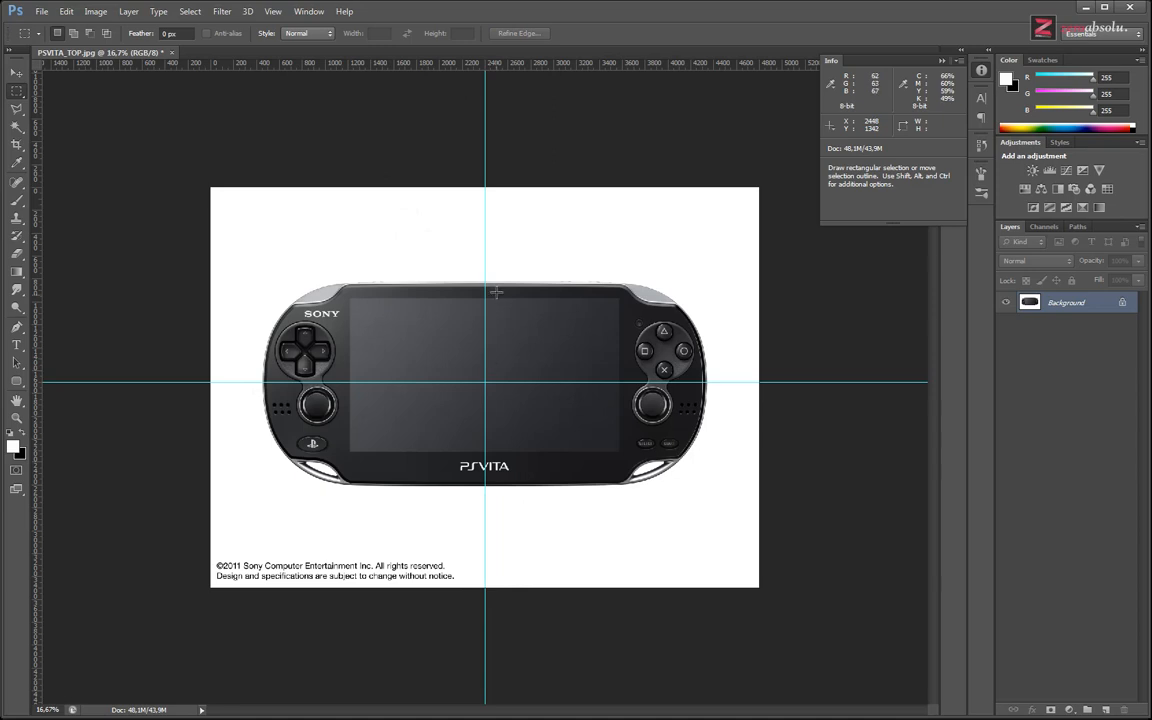
# Select the blank margin from the image's top edge to the console's upper edge with a rectangular marquee about 582 × 825 px.
pyautogui.hotkey('ctrl', '+')
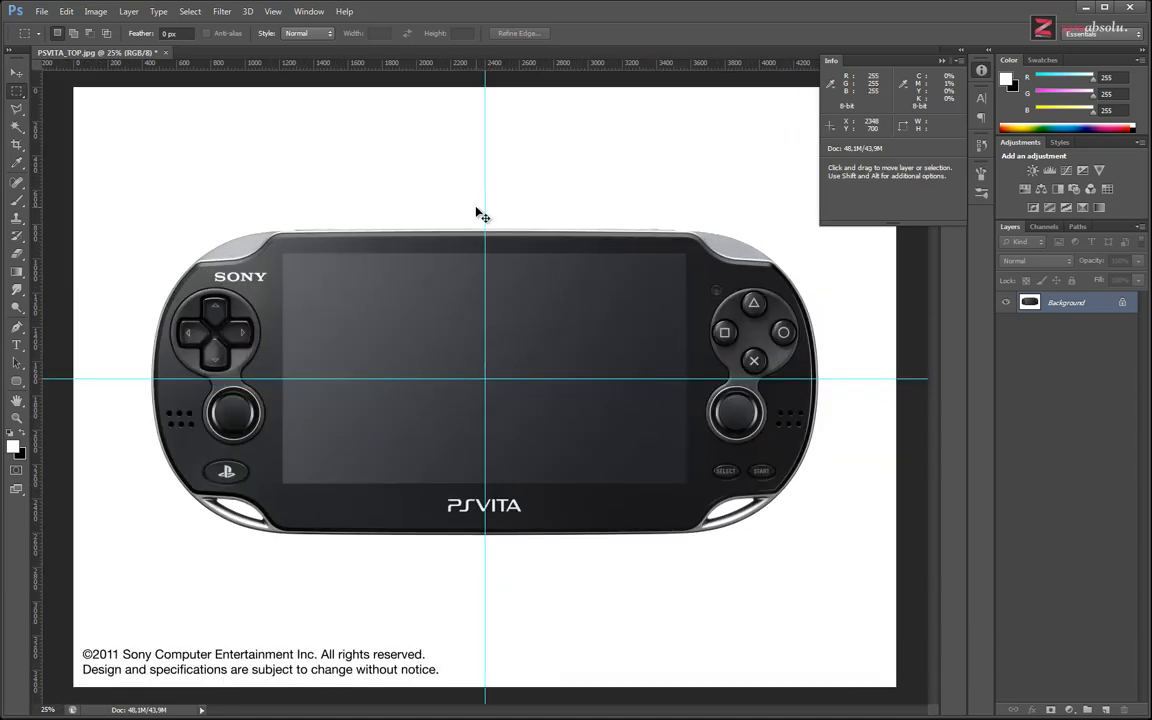
pyautogui.hotkey('ctrl', '+')
pyautogui.scroll(5, 418, 165)
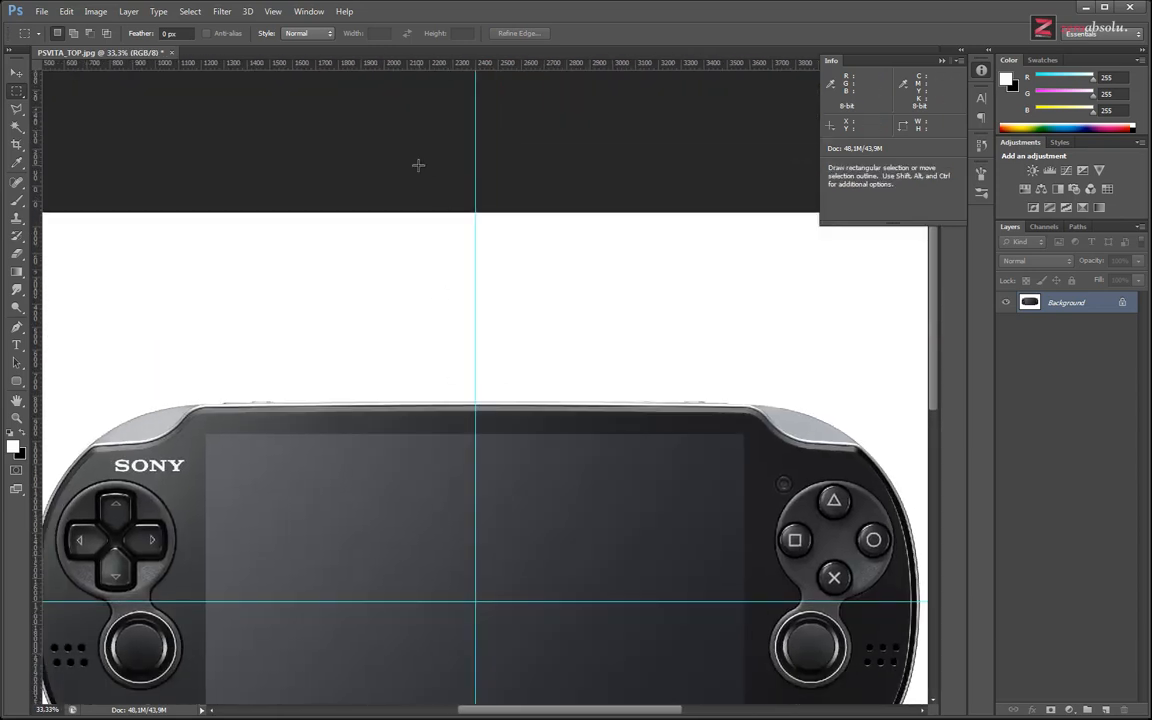
pyautogui.moveTo(418, 165); pyautogui.dragTo(549, 401)
pyautogui.scroll(-3, 548, 410)
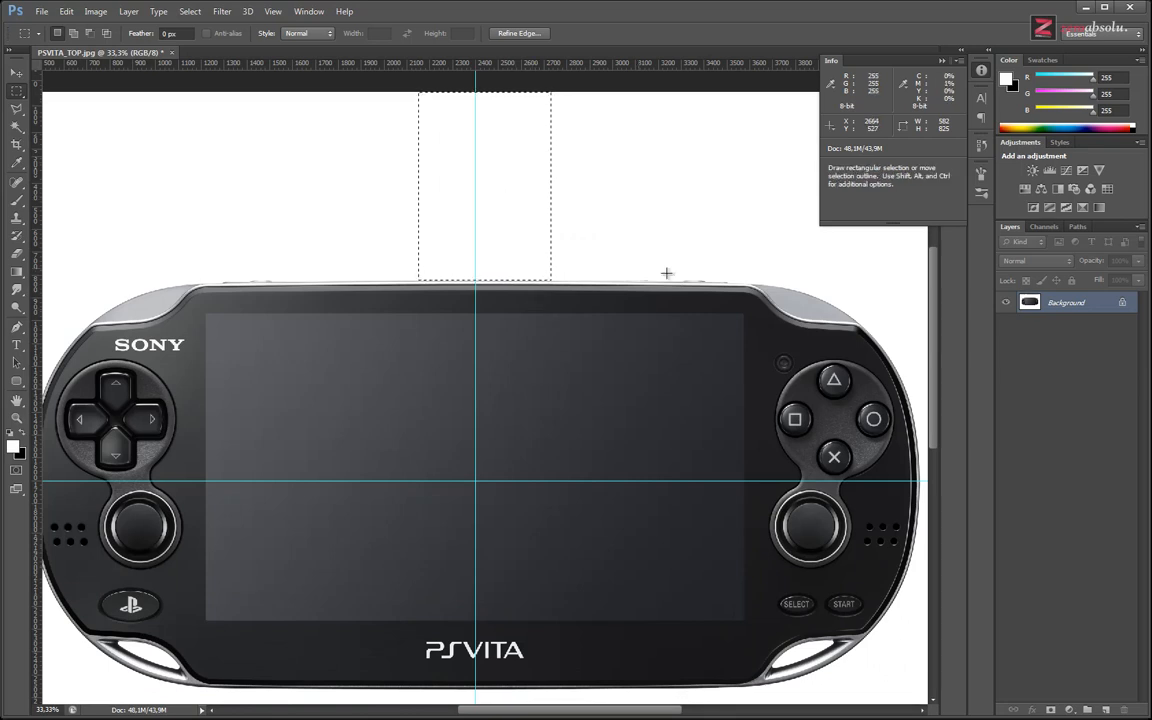
# Move the marquee selection down against the console's lower edge and inspect the remaining gap to the image's bottom edge.
pyautogui.scroll(-5, 566, 375)
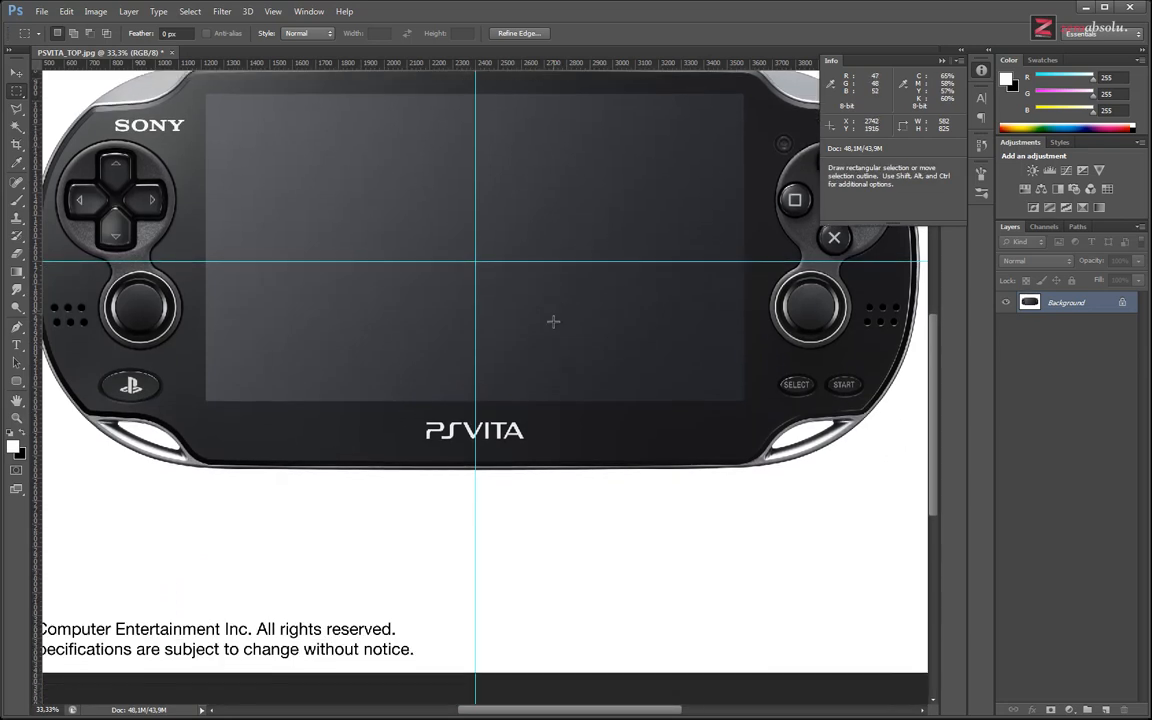
pyautogui.scroll(3, 553, 321)
pyautogui.moveTo(496, 103); pyautogui.dragTo(507, 488)
pyautogui.hotkey('ctrl', '+')
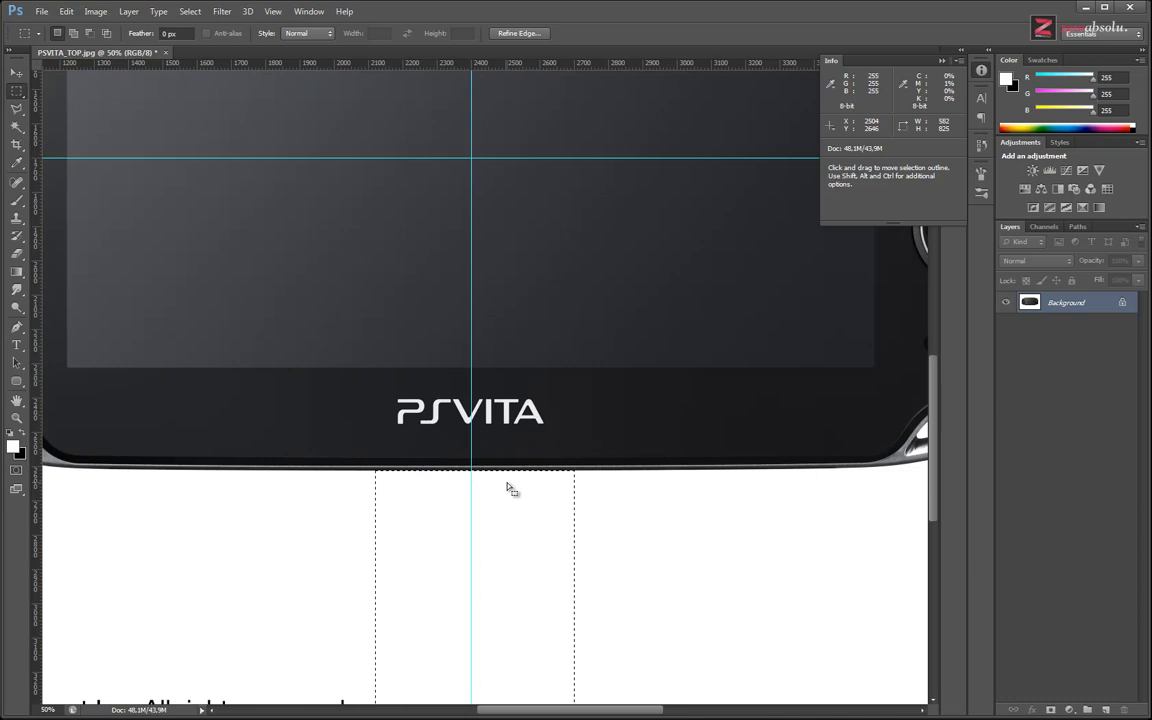
pyautogui.scroll(-3, 511, 489)
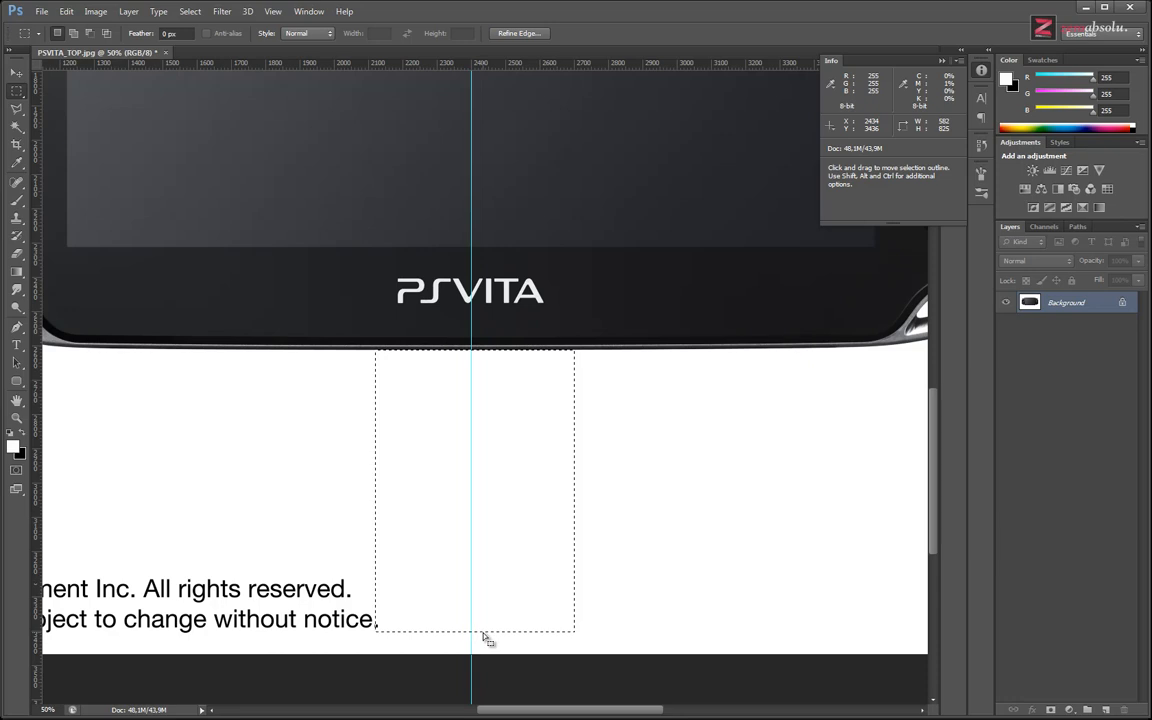
pyautogui.hotkey('ctrl', '+')
pyautogui.hotkey('ctrl', '+')
pyautogui.moveTo(493, 598); pyautogui.dragTo(612, 458)
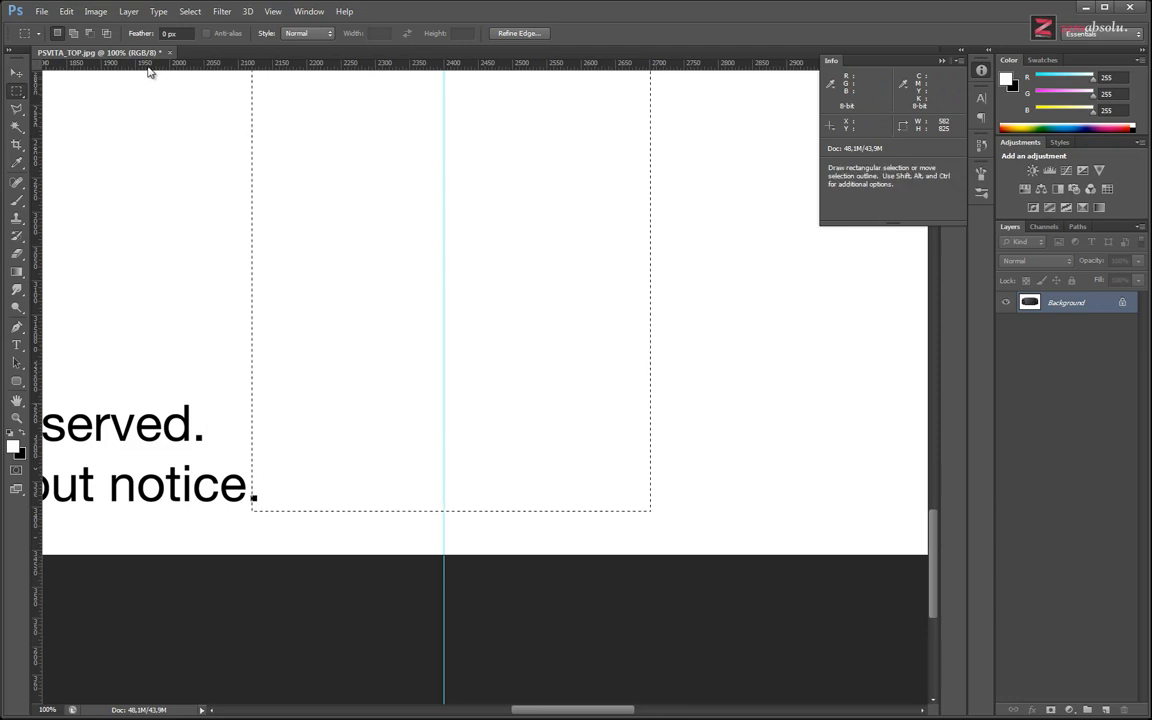
# Measure the remaining gap down to the image's bottom edge with a rectangular marquee about 50 × 63 px, and clear the selection.
pyautogui.click(653, 511)
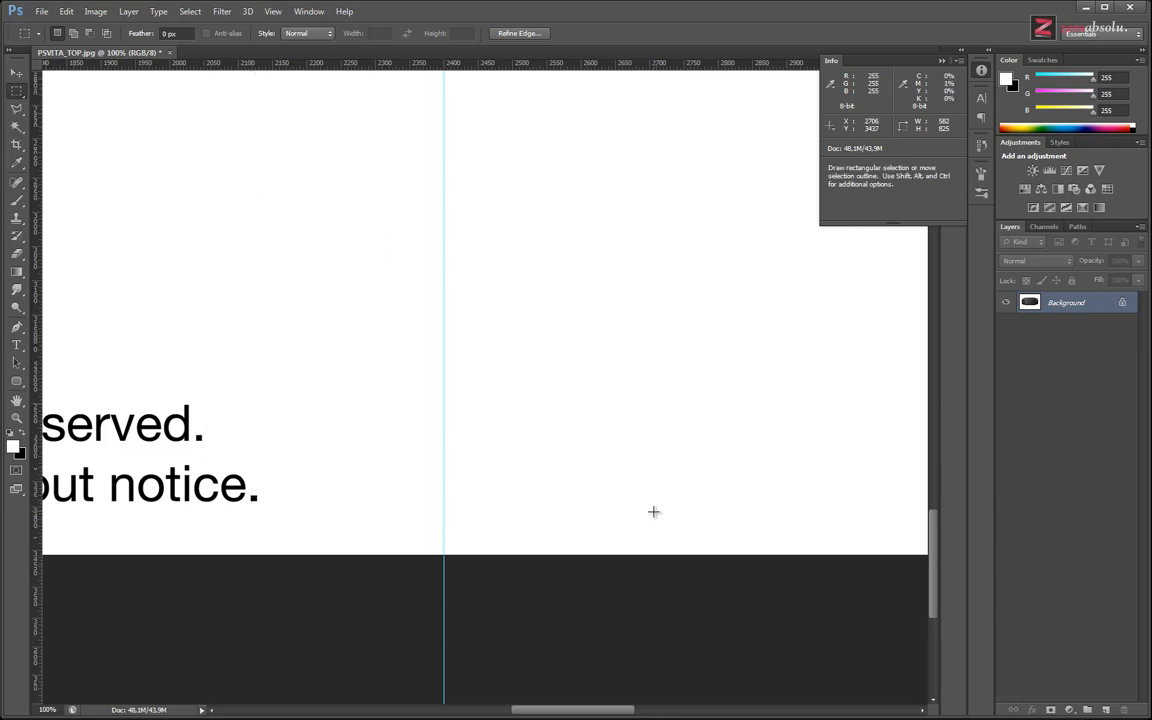
pyautogui.moveTo(653, 511); pyautogui.dragTo(689, 558)
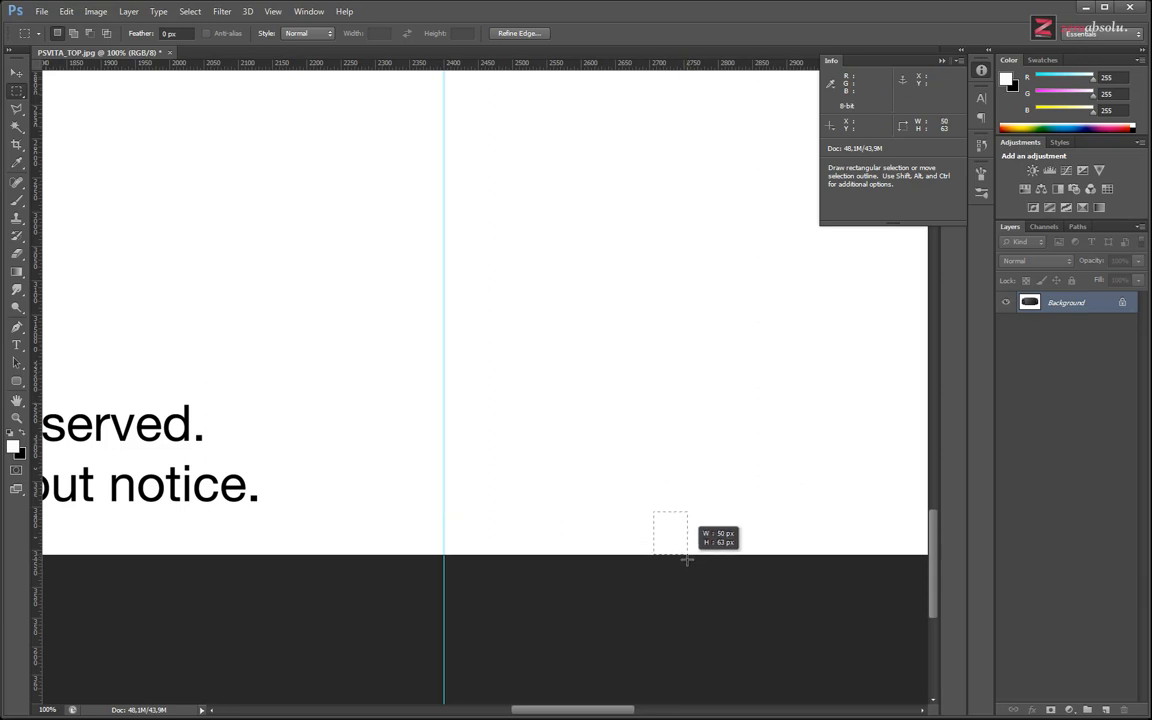
pyautogui.moveTo(687, 559); pyautogui.dragTo(687, 560)
pyautogui.moveTo(687, 560); pyautogui.dragTo(687, 561)
pyautogui.hotkey('ctrl', 'd')
# Start a canvas size change with the anchor at top centre so the height is altered only at the bottom.
pyautogui.press('v')
pyautogui.hotkey('ctrl', '-')
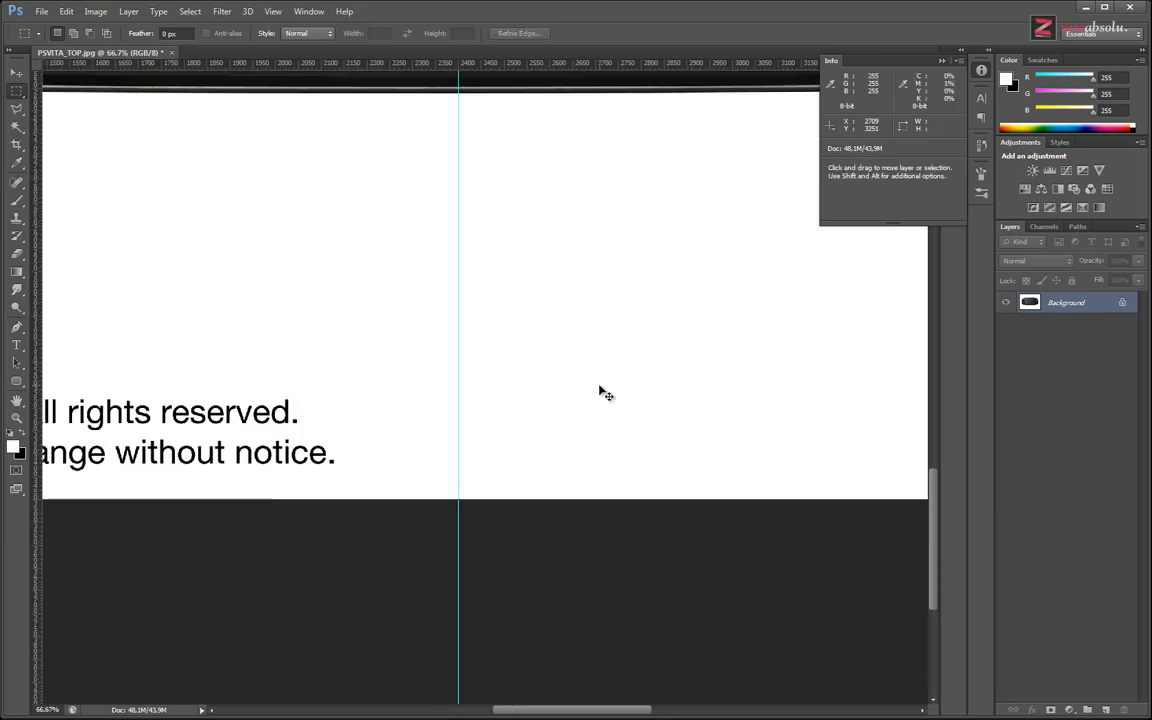
pyautogui.hotkey('ctrl', '-')
pyautogui.moveTo(614, 270); pyautogui.dragTo(679, 401)
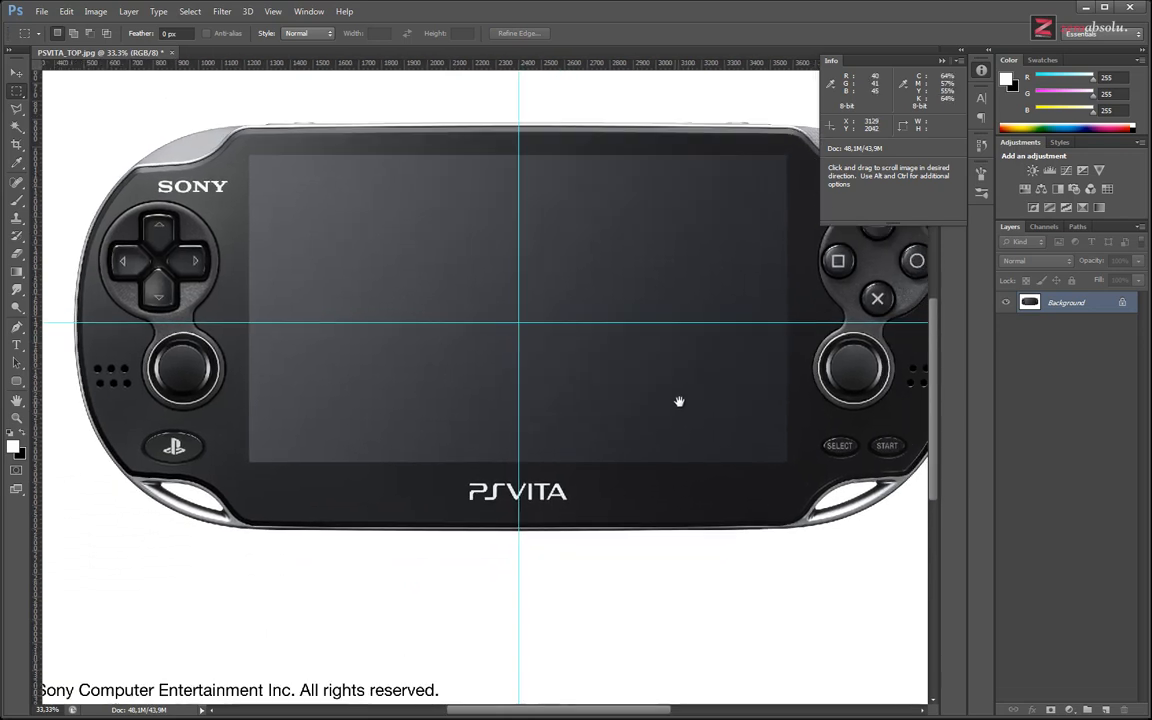
pyautogui.click(96, 12)
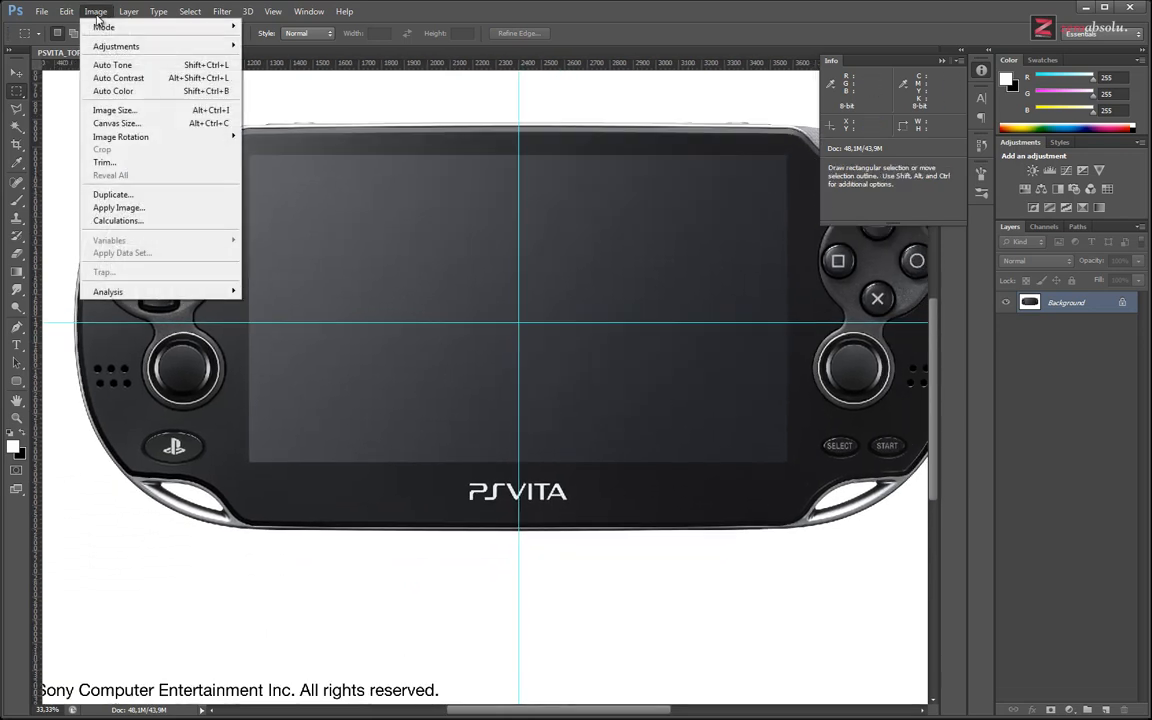
pyautogui.click(116, 123)
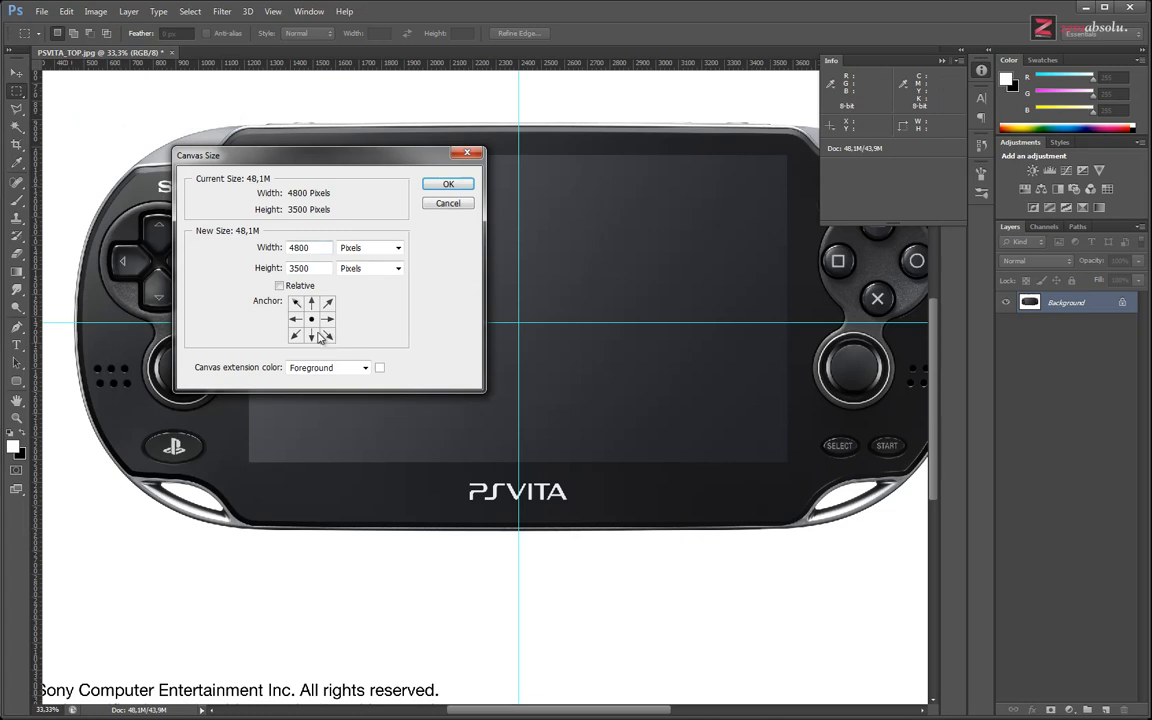
pyautogui.click(312, 337)
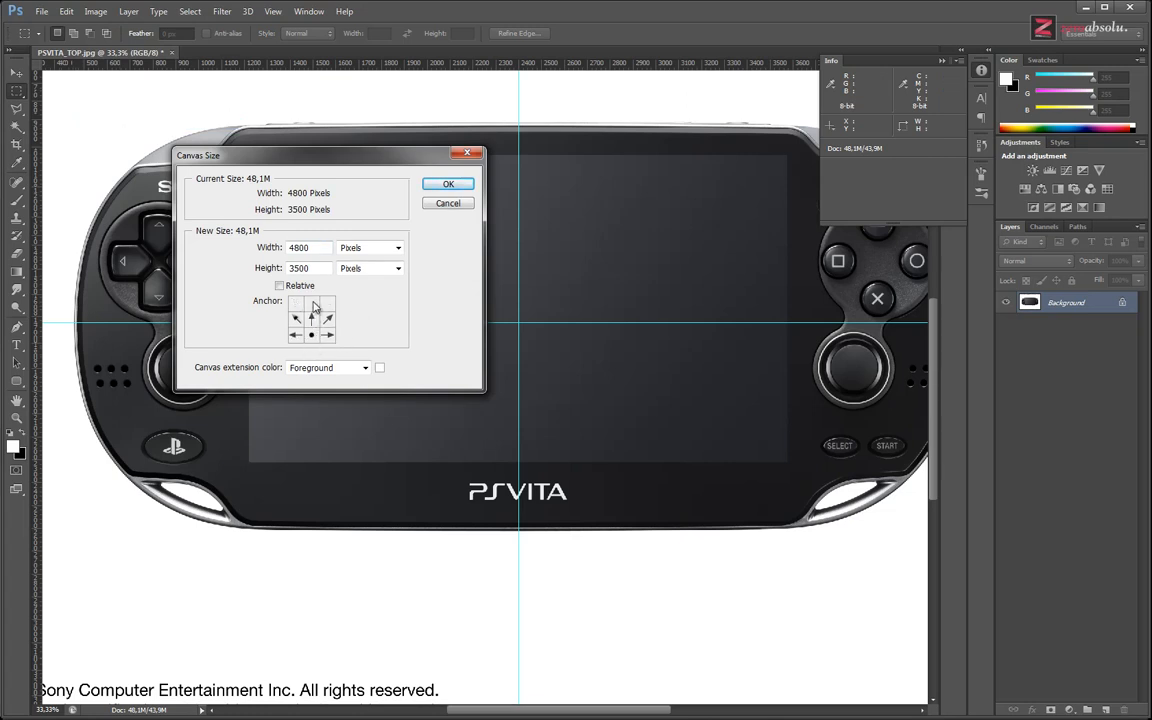
pyautogui.click(312, 303)
# Calculate 3500-64 in the quick launcher, set the canvas height to 3436 pixels and accept the clipping.
pyautogui.hotkey('alt', 'space')
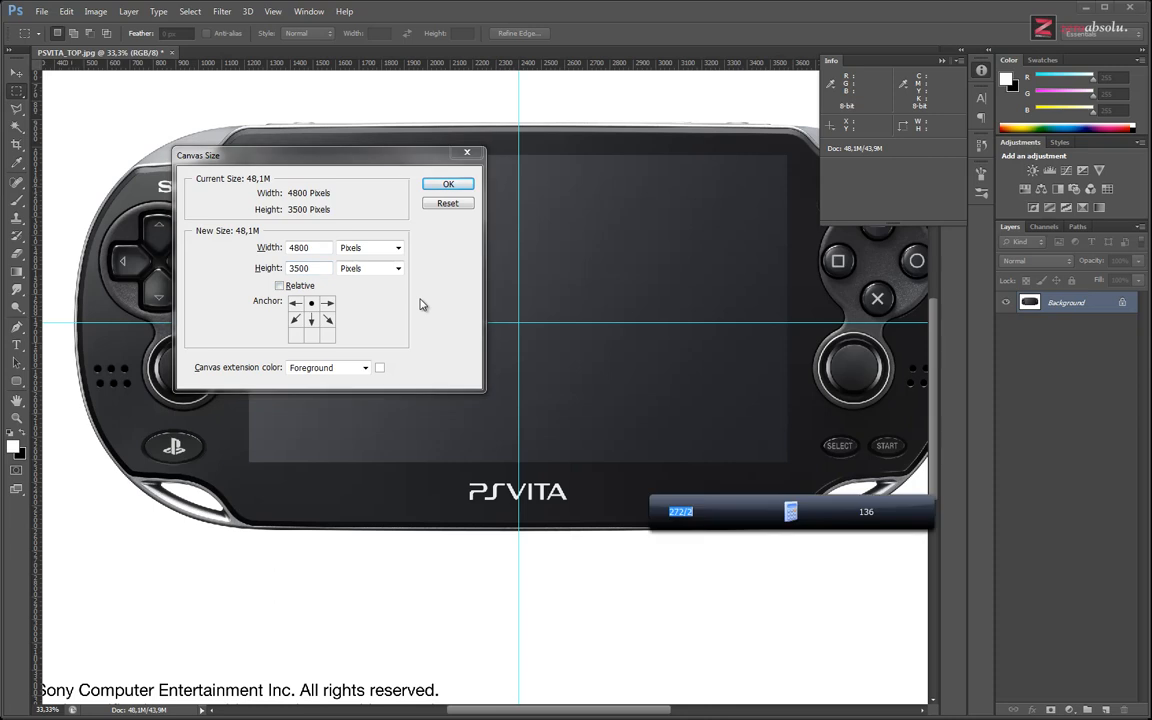
pyautogui.write('3500-')
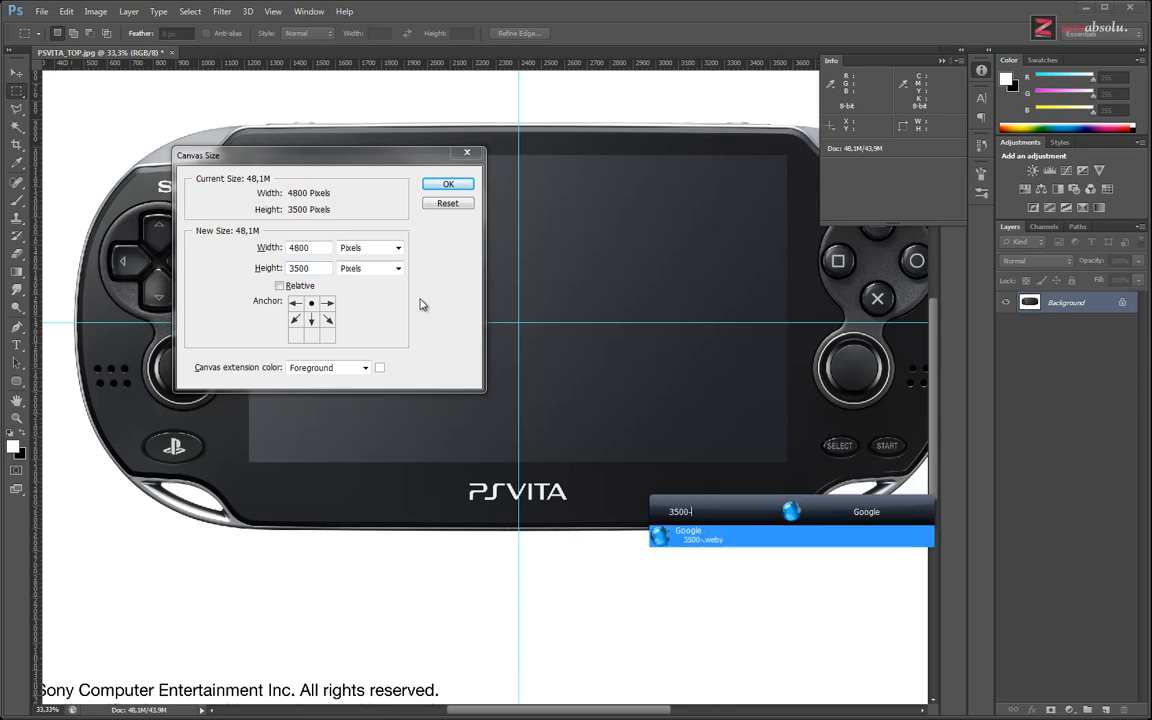
pyautogui.write('64')
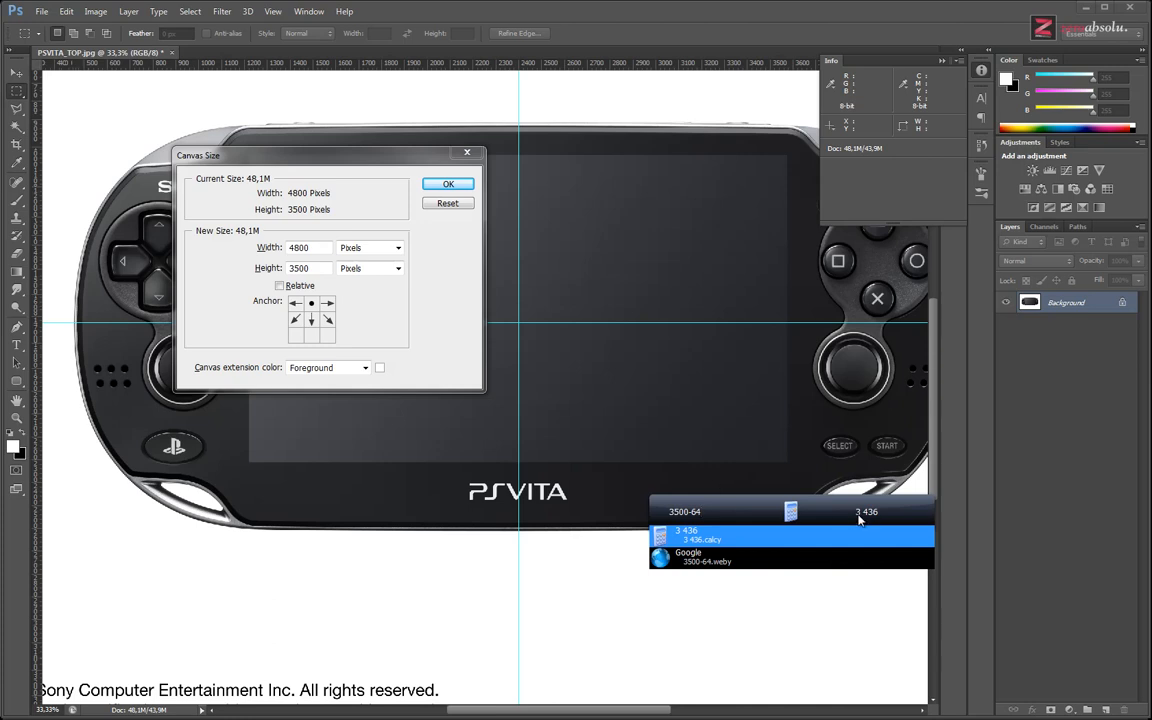
pyautogui.click(315, 272)
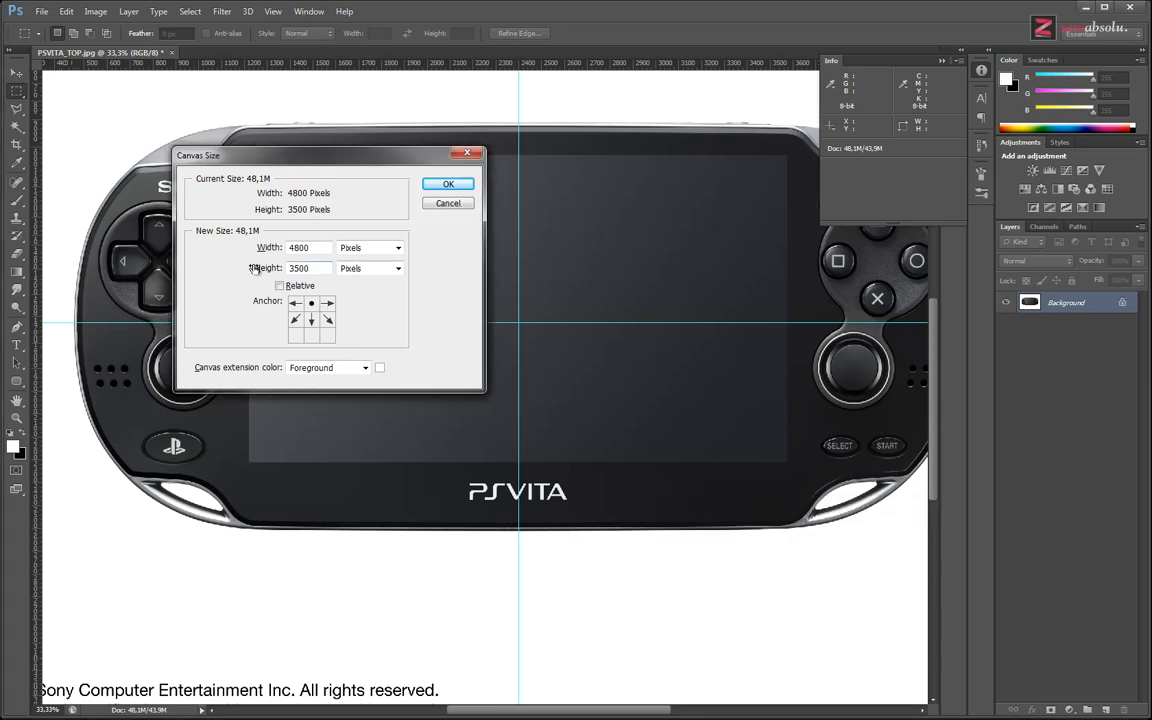
pyautogui.moveTo(325, 269); pyautogui.dragTo(229, 266)
pyautogui.write('3436')
pyautogui.press('Return')
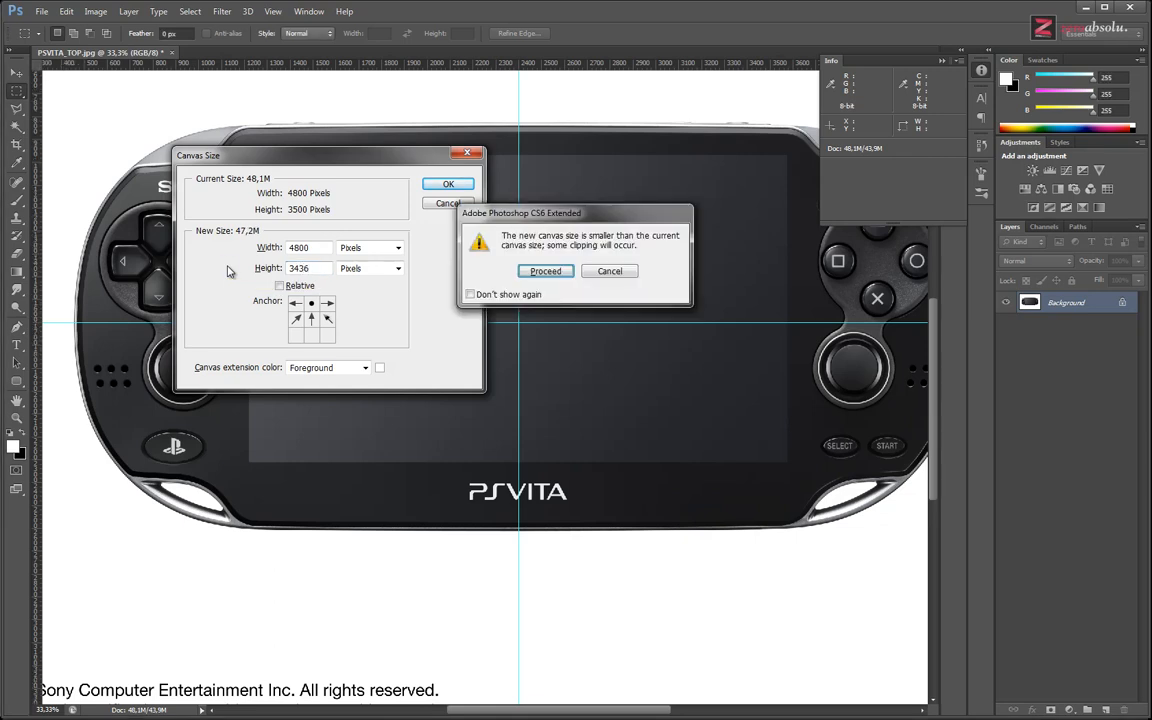
pyautogui.click(570, 274)
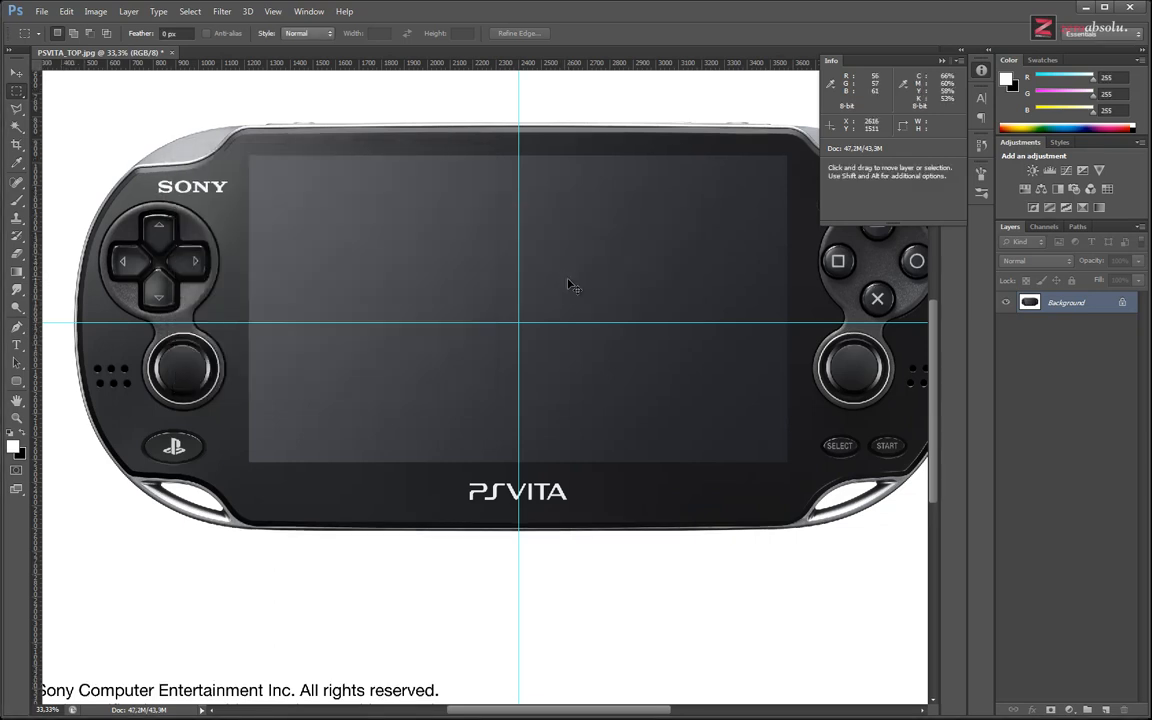
# Calculate half of the new canvas height in the quick launcher with 3436/2.
pyautogui.hotkey('ctrl', '-')
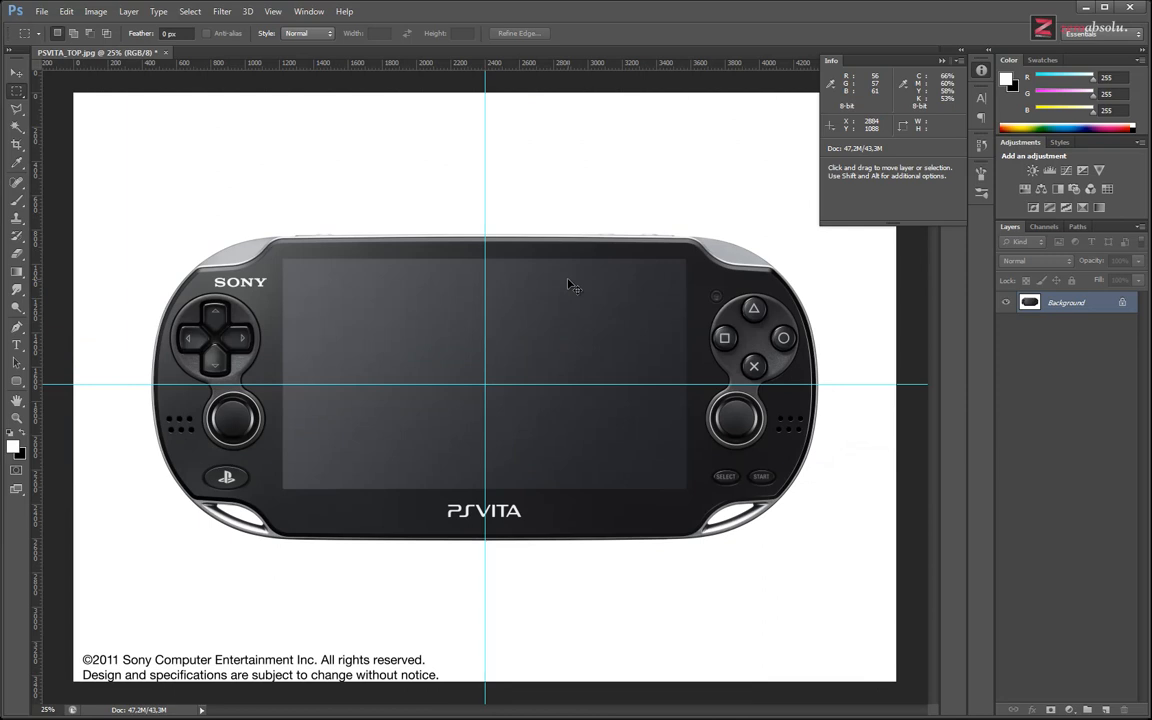
pyautogui.hotkey('ctrl', '-')
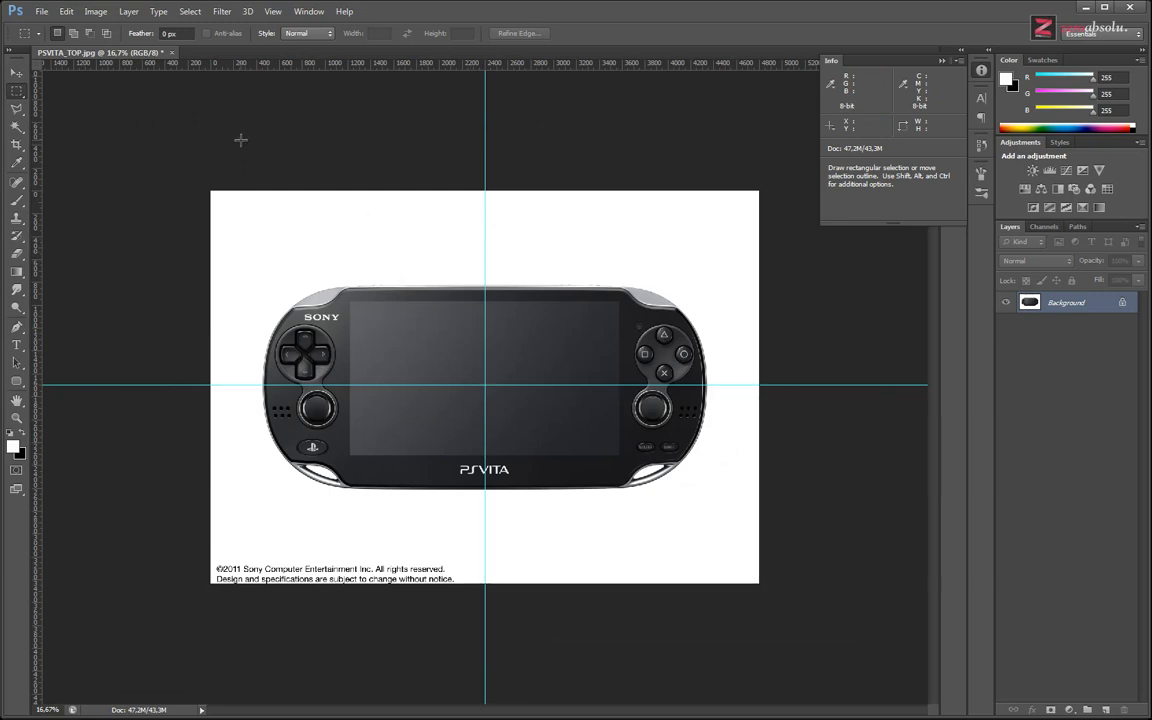
pyautogui.hotkey('alt', 'space')
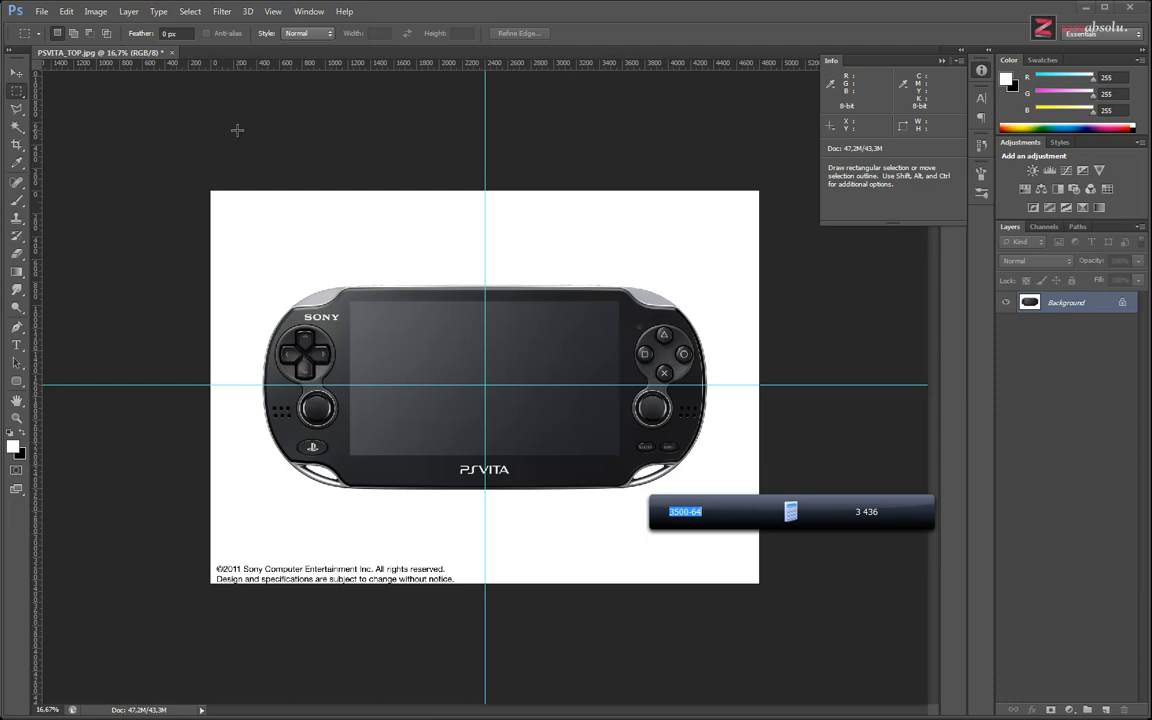
pyautogui.write('3436/2')
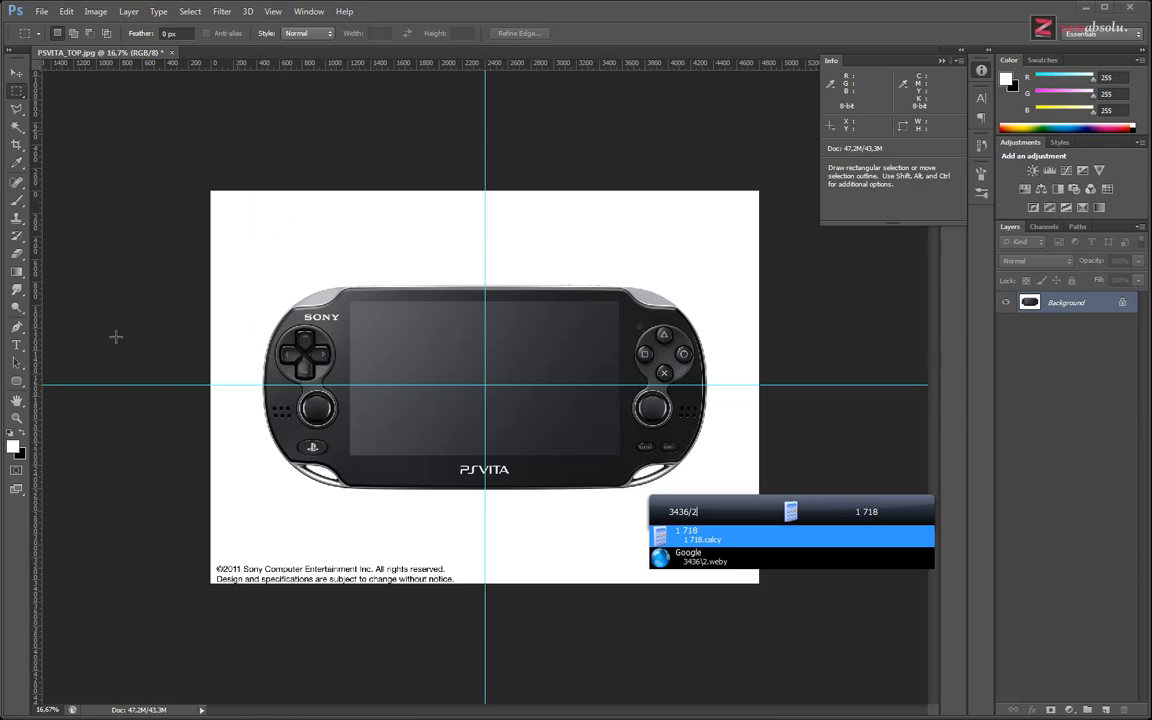
pyautogui.press('Escape')
# Move the horizontal guide down to the canvas's new vertical centre at 1718 px.
pyautogui.hotkey('ctrl', '+')
pyautogui.hotkey('ctrl', '+')
pyautogui.hotkey('ctrl', '+')
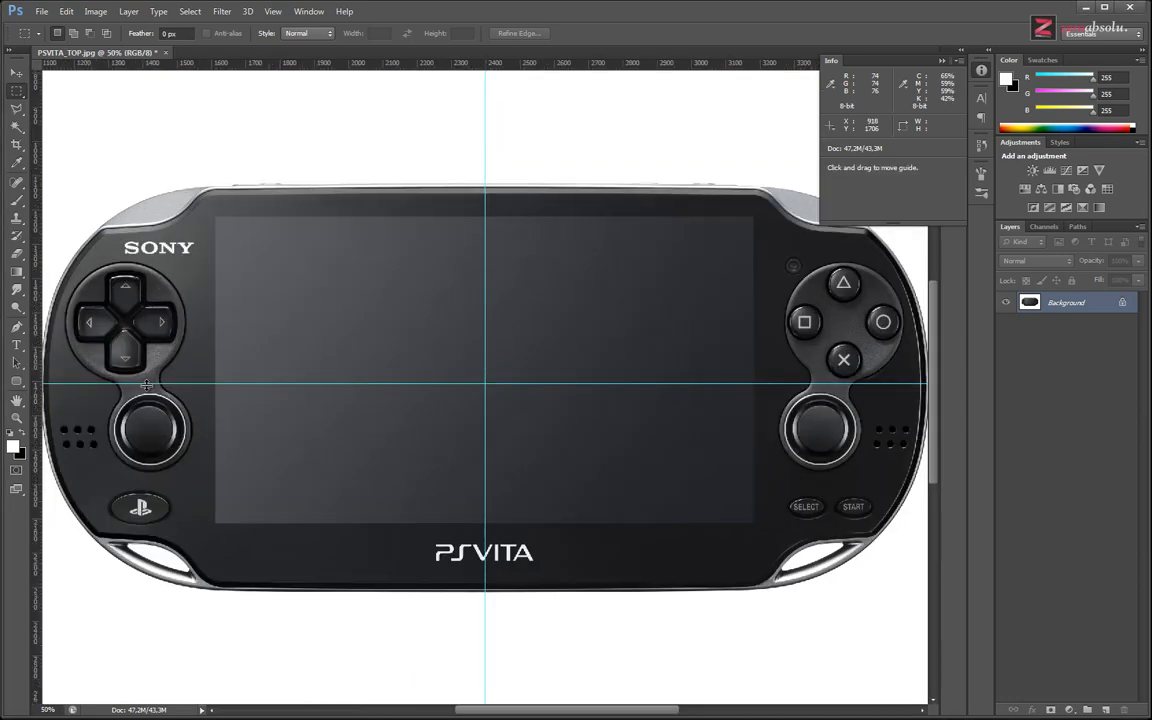
pyautogui.moveTo(147, 385); pyautogui.dragTo(552, 390)
pyautogui.moveTo(339, 375); pyautogui.dragTo(577, 371)
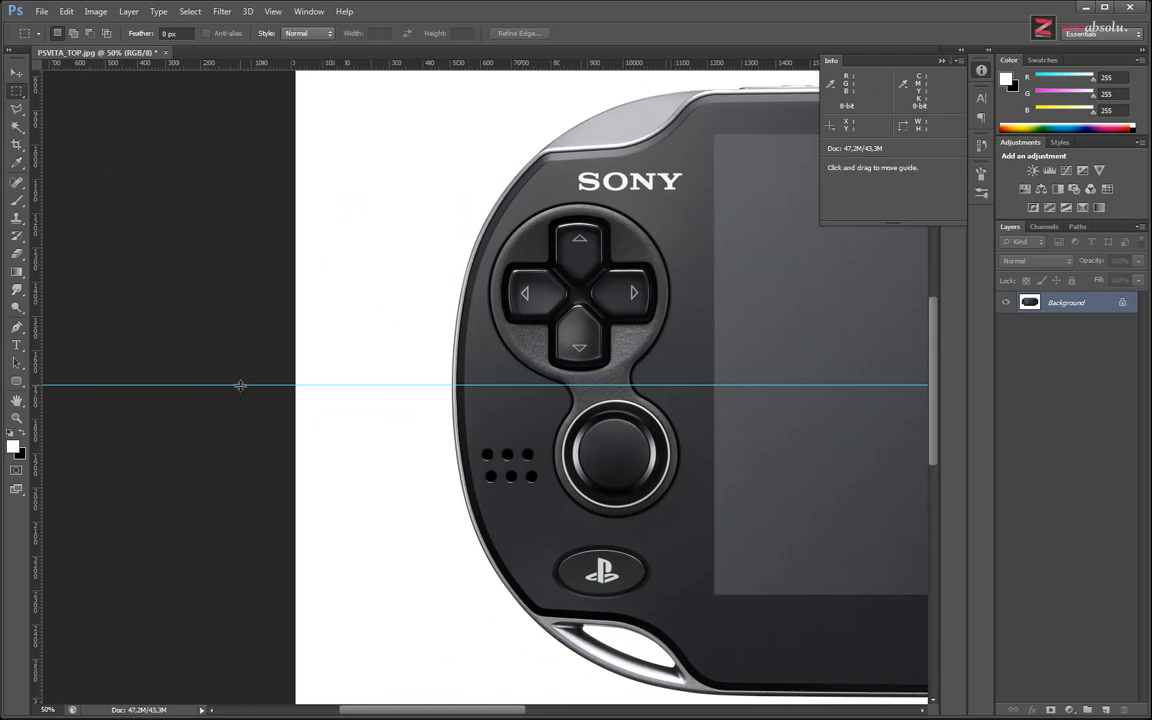
pyautogui.keyDown('ctrl'); pyautogui.moveTo(240, 385); pyautogui.dragTo(240, 386); pyautogui.keyUp('ctrl')
pyautogui.hotkey('alt', 'space')
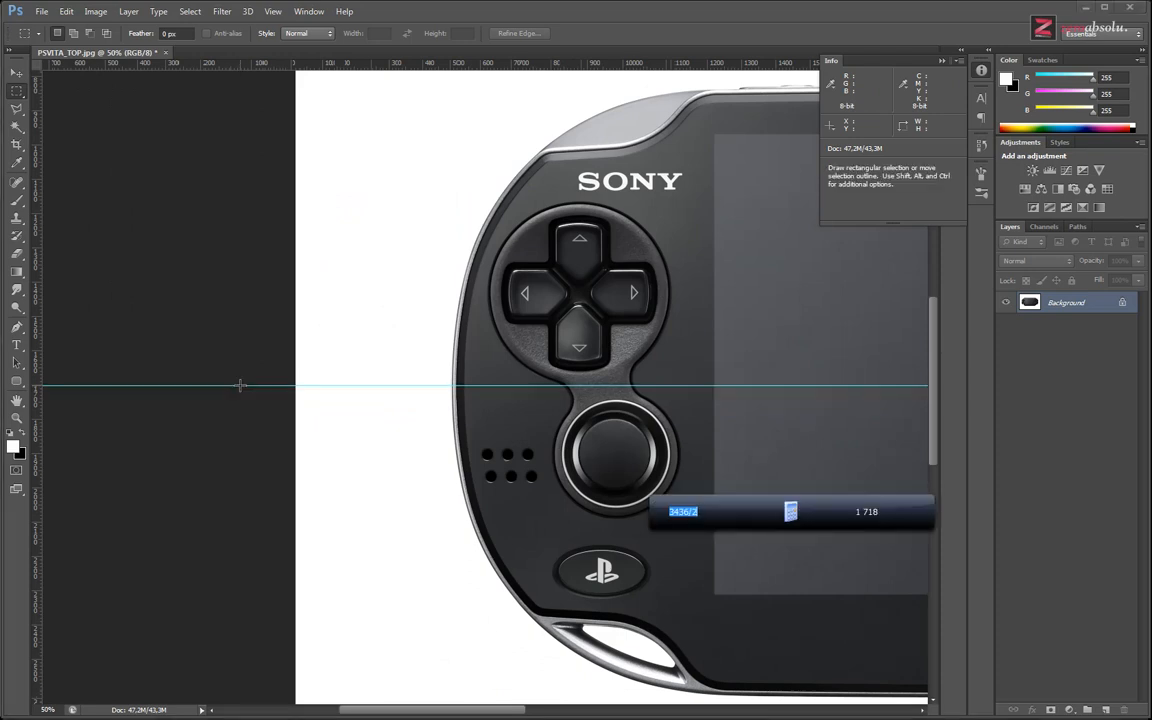
pyautogui.press('Escape')
pyautogui.moveTo(240, 385)
pyautogui.keyDown('ctrl'); pyautogui.mouseDown()
pyautogui.moveTo(242, 372)
pyautogui.moveTo(240, 391)
pyautogui.mouseUp(); pyautogui.keyUp('ctrl')
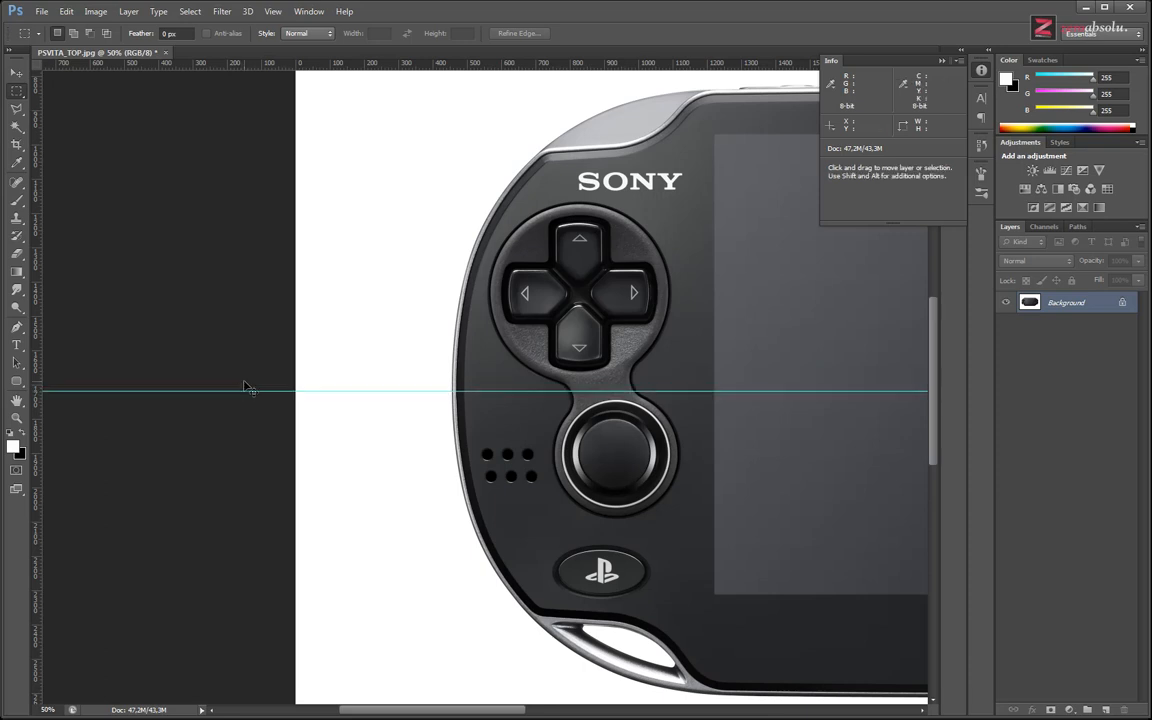
# Examine how the horizontal guide crosses the console from the thumbstick area to its right outer edge.
pyautogui.moveTo(802, 520); pyautogui.dragTo(625, 494)
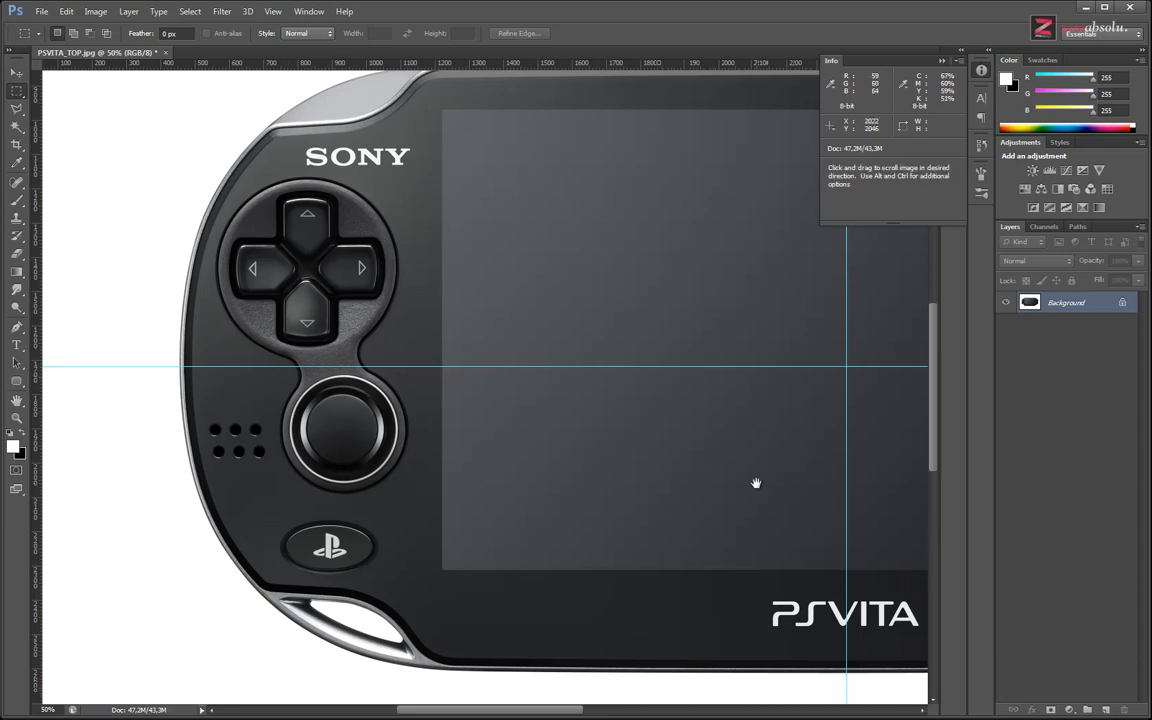
pyautogui.moveTo(756, 483); pyautogui.dragTo(400, 460)
pyautogui.moveTo(866, 465); pyautogui.dragTo(363, 447)
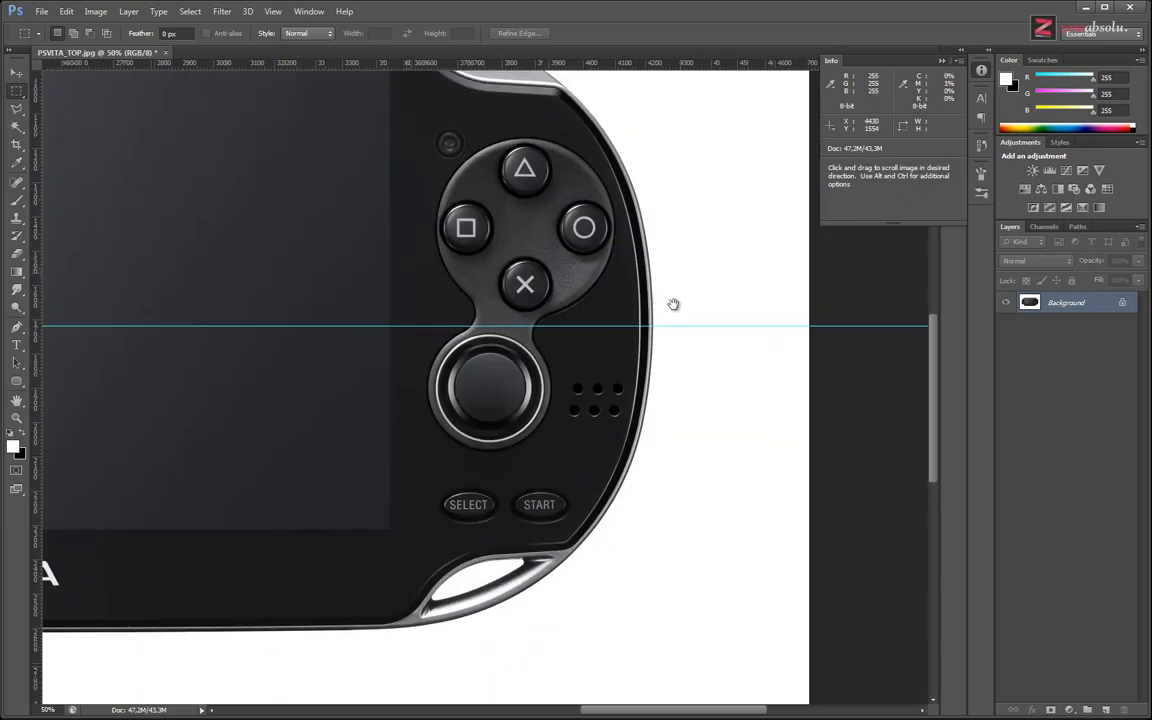
pyautogui.hotkey('ctrl', '+')
pyautogui.hotkey('ctrl', '+')
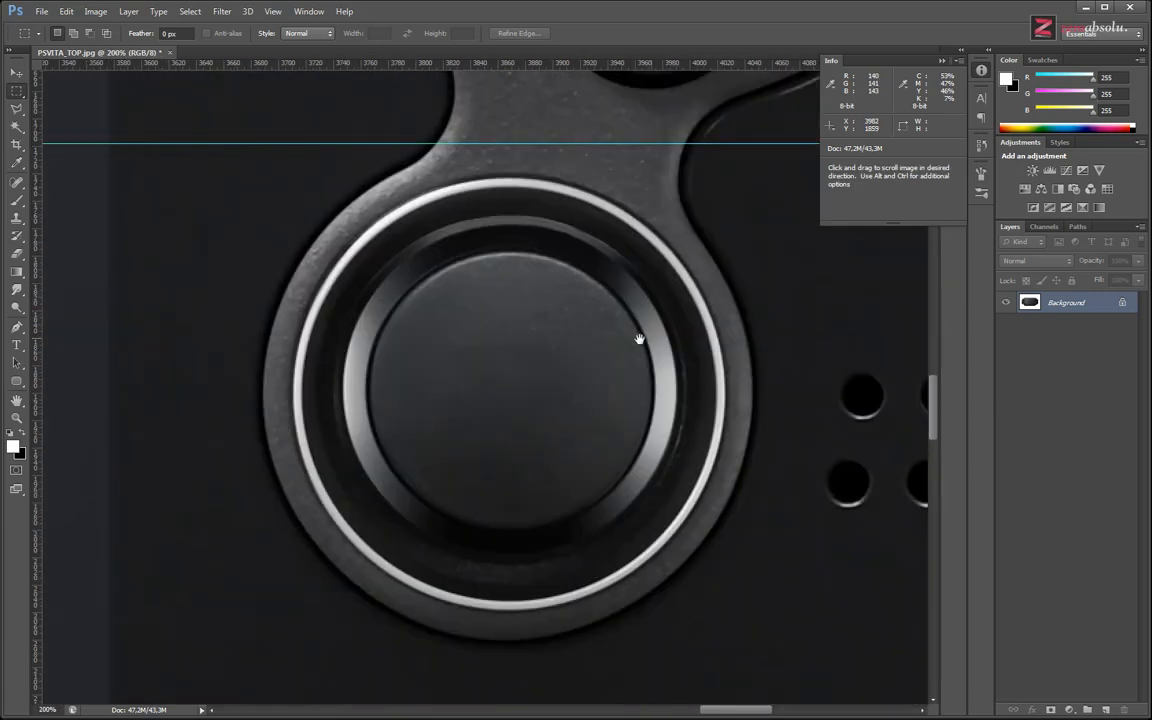
pyautogui.moveTo(658, 333); pyautogui.dragTo(143, 608)
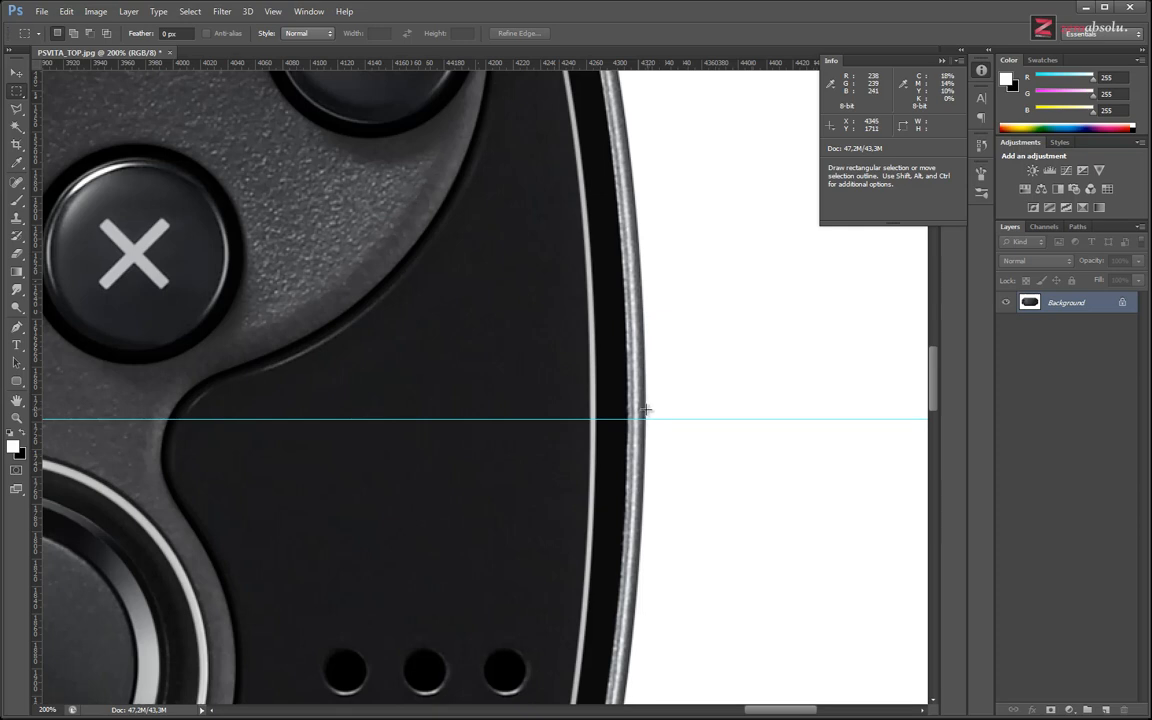
pyautogui.hotkey('ctrl', '-')
pyautogui.hotkey('ctrl', '-')
pyautogui.hotkey('ctrl', '-')
pyautogui.hotkey('ctrl', '-')
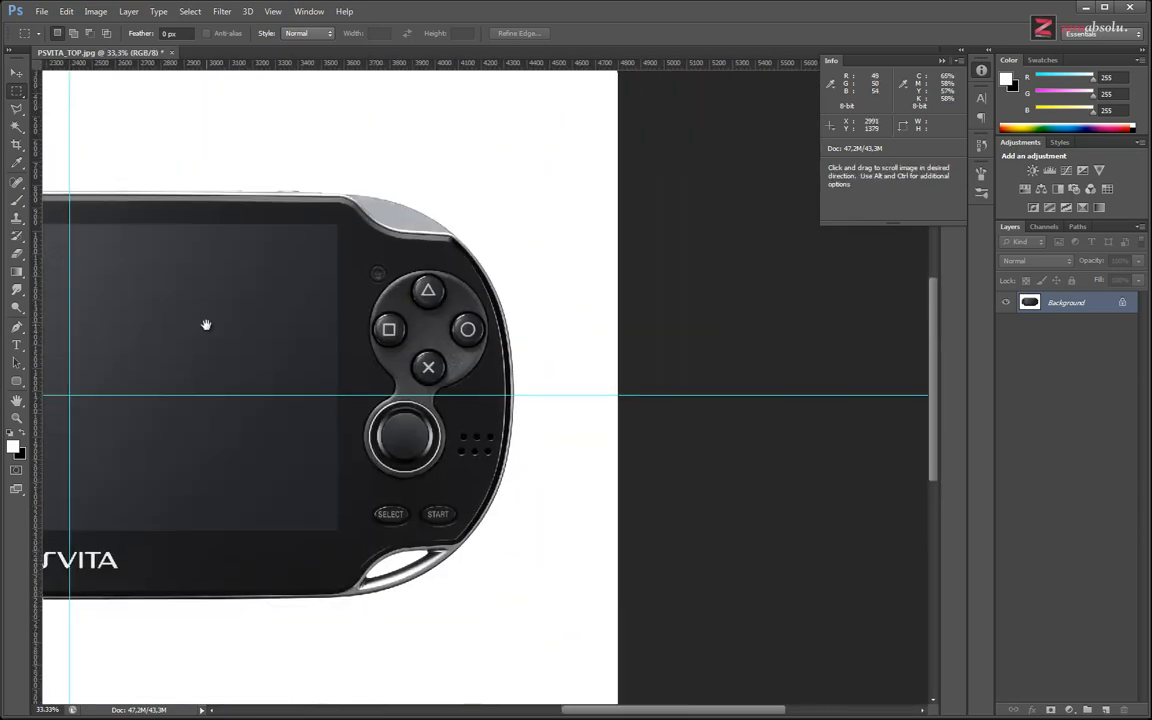
pyautogui.moveTo(206, 324); pyautogui.dragTo(596, 308)
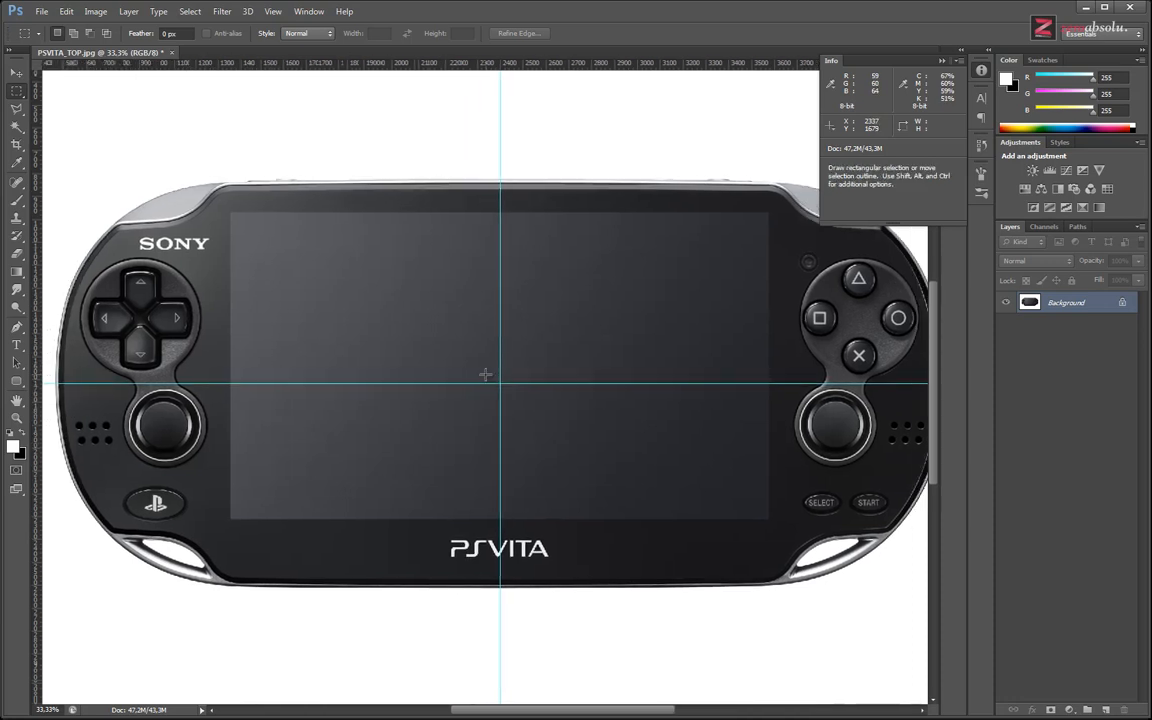
# Cover the copyright text in the image's lower-left corner by filling a rectangular marquee of about 3210 × 300 px with white, and deselect.
pyautogui.hotkey('ctrl', '-')
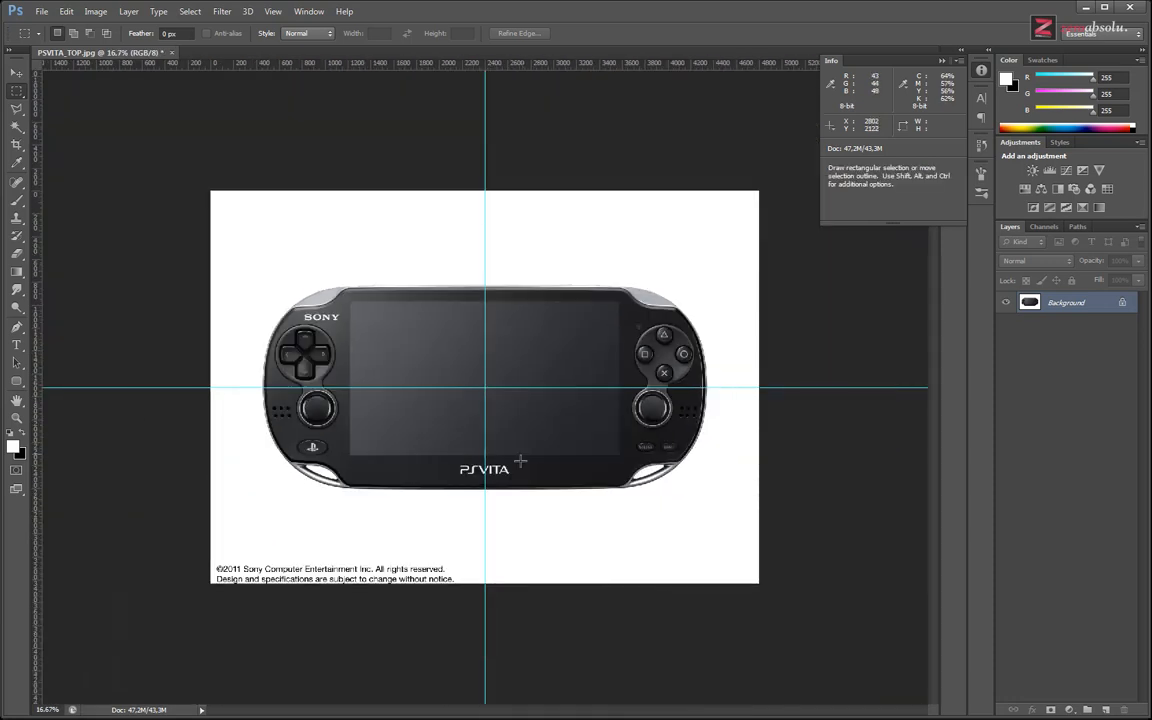
pyautogui.moveTo(211, 549); pyautogui.dragTo(577, 590)
pyautogui.hotkey('shift', 'BackSpace')
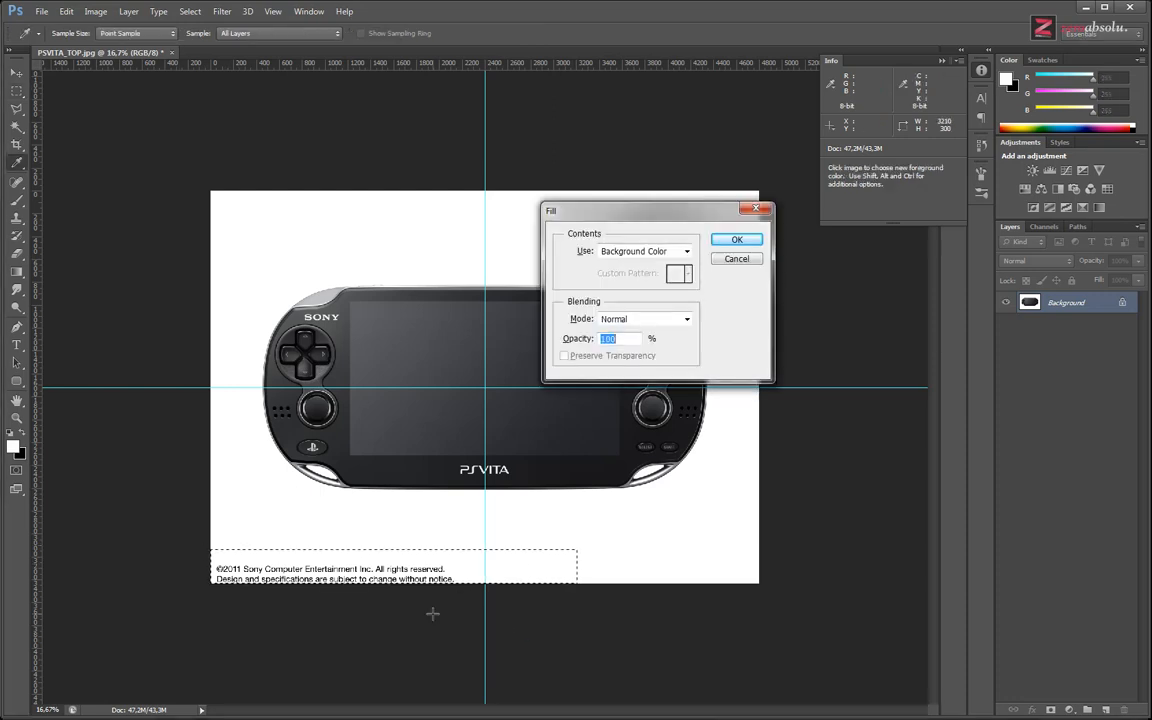
pyautogui.click(736, 241)
pyautogui.press('m')
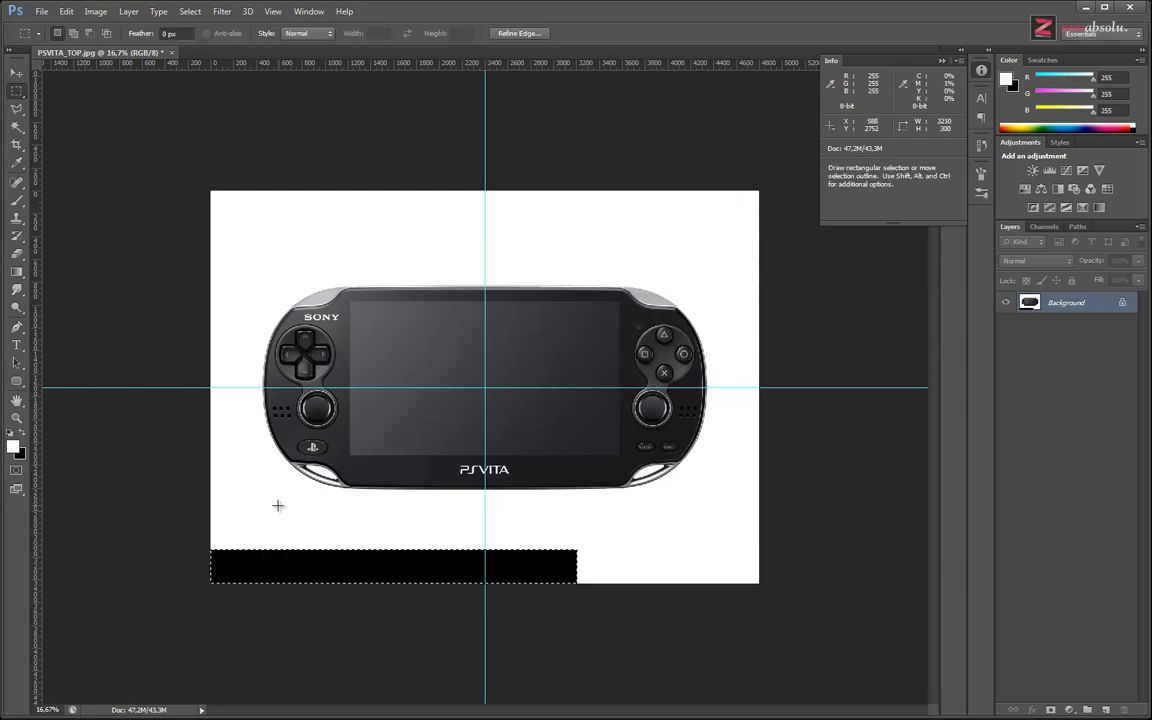
pyautogui.click(227, 514)
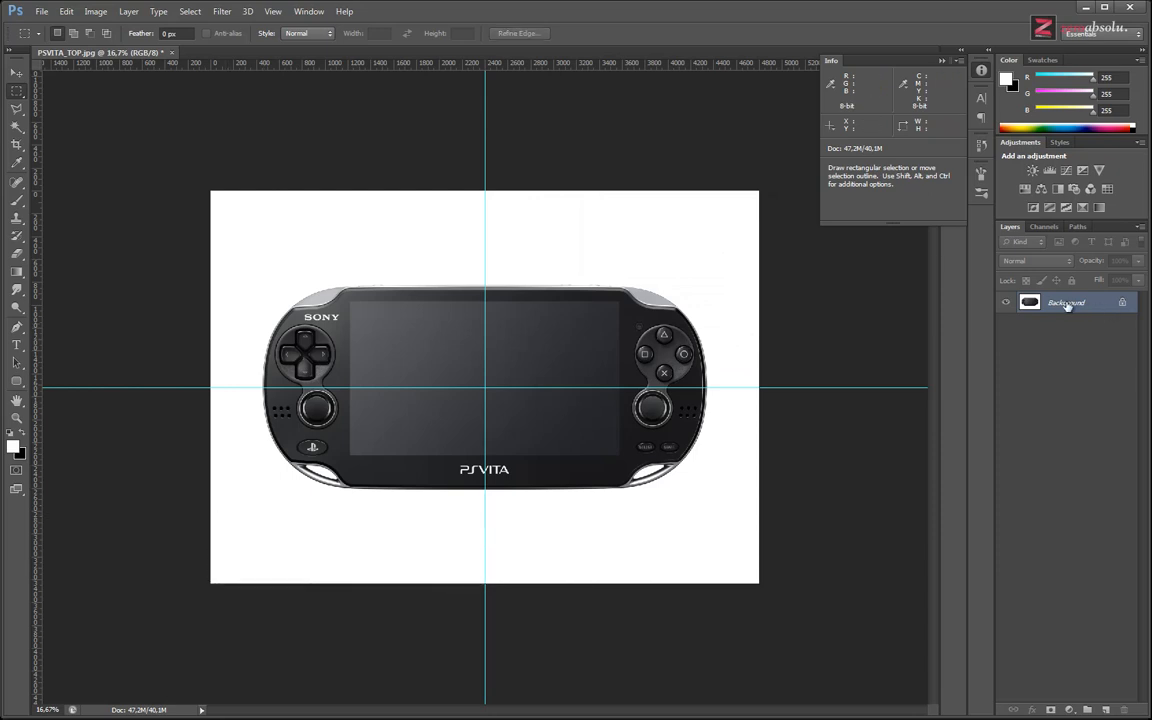
# Duplicate the Background layer and delete the original locked Background layer.
pyautogui.moveTo(1054, 302); pyautogui.dragTo(1106, 709)
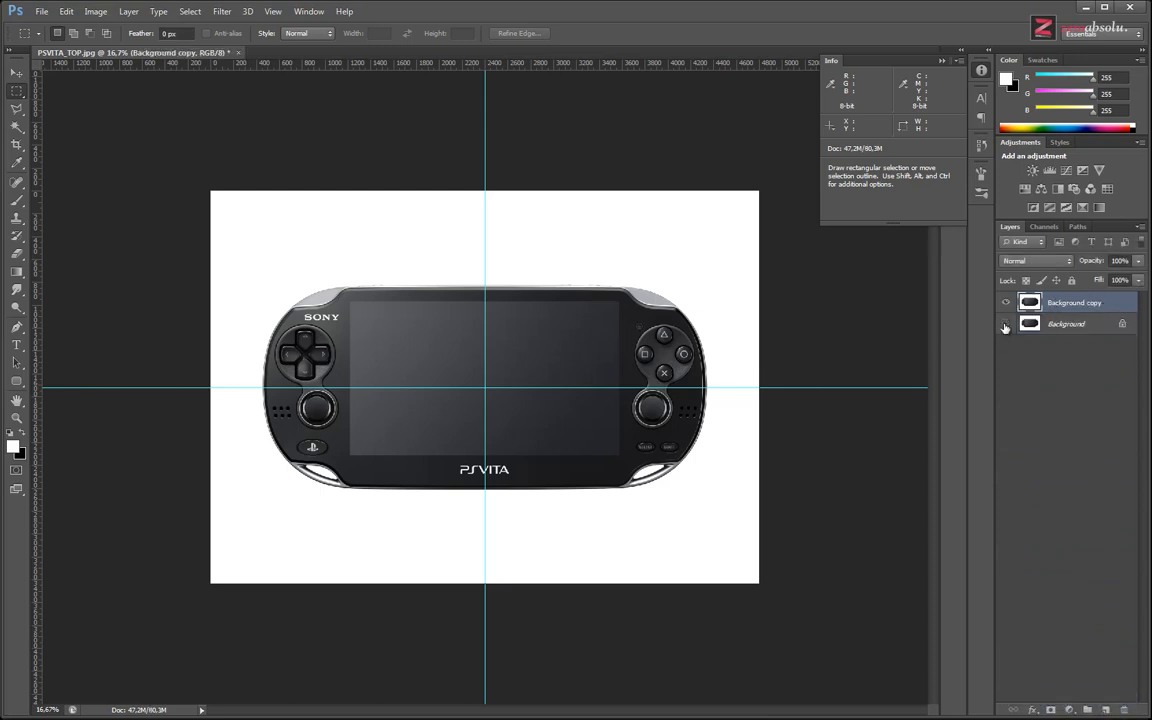
pyautogui.moveTo(1081, 654); pyautogui.dragTo(1105, 709)
pyautogui.press('Delete')
pyautogui.moveTo(1058, 326); pyautogui.dragTo(1122, 709)
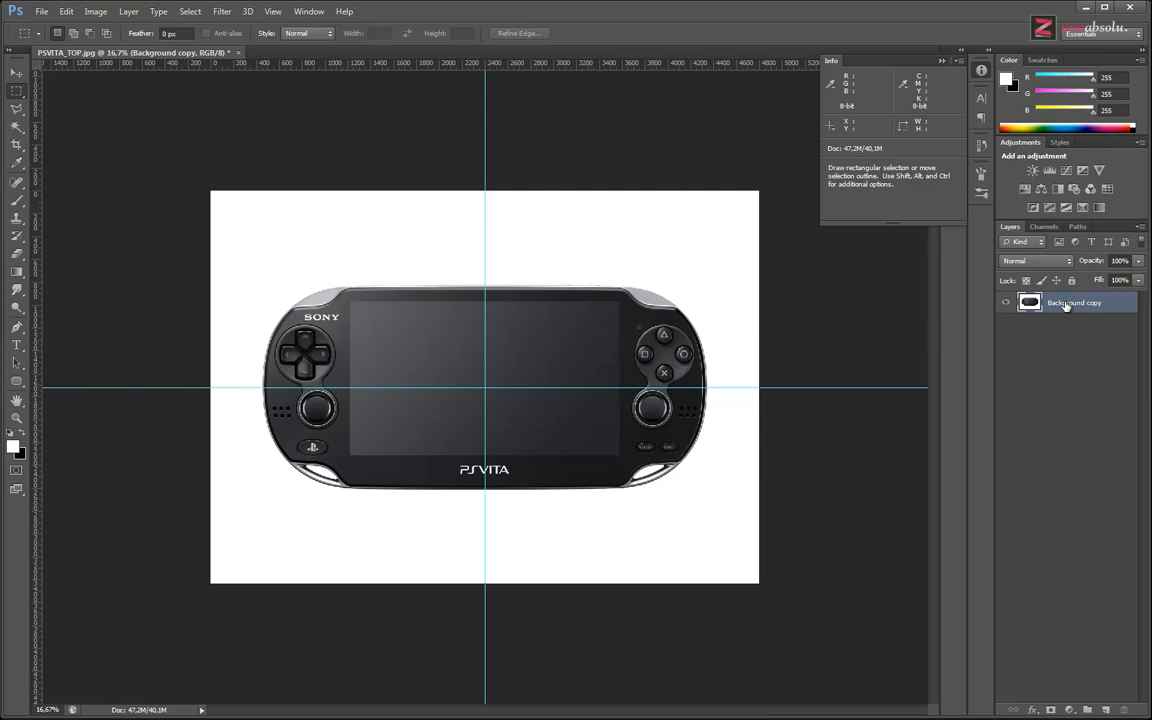
# Add a new empty layer and place it beneath the Background copy layer.
pyautogui.click(1106, 710)
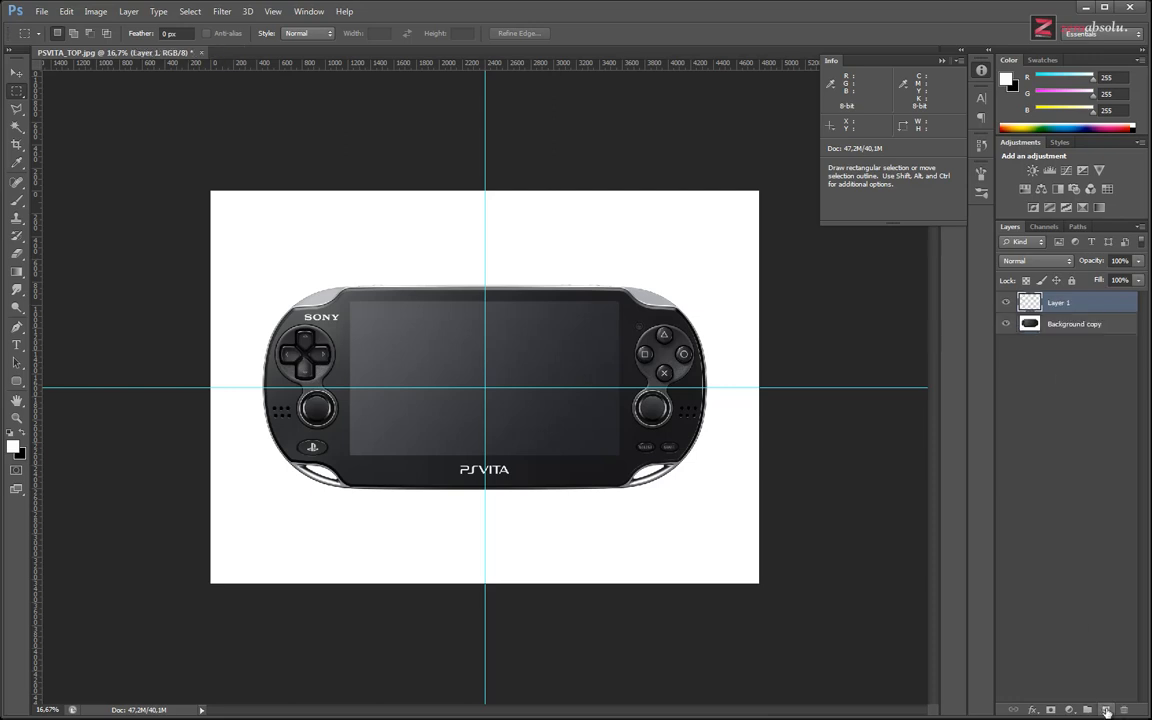
pyautogui.moveTo(1070, 305); pyautogui.dragTo(1075, 358)
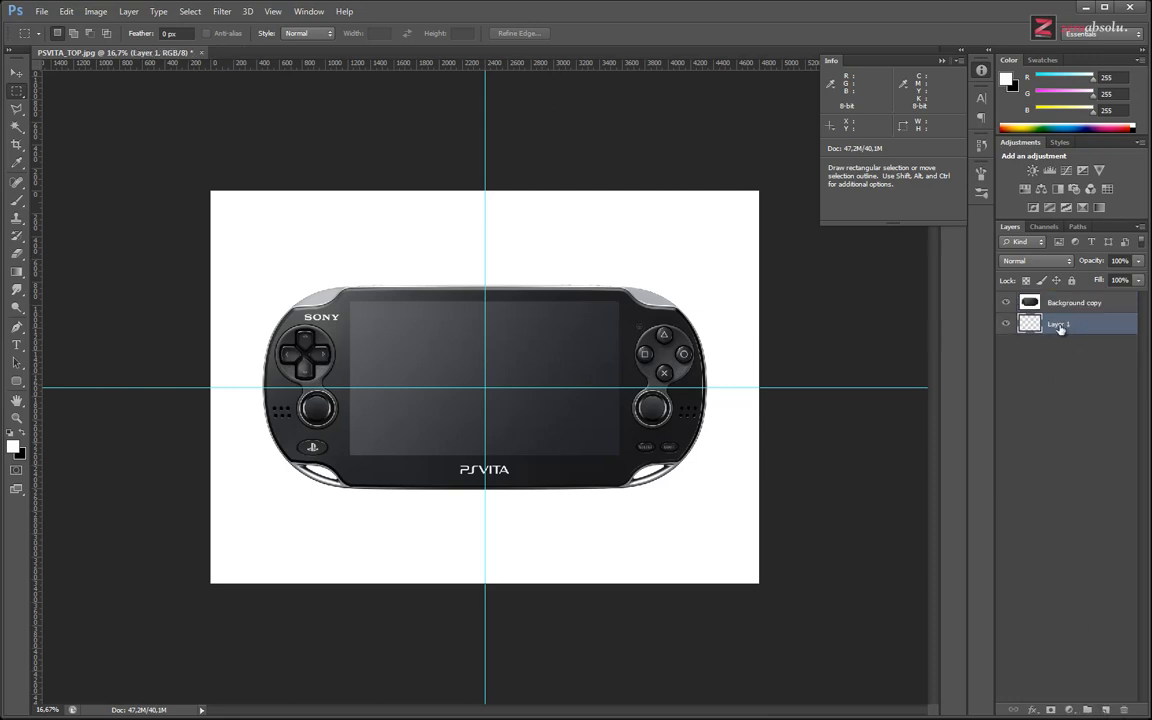
# Fill Layer 1 with a solid custom mid-grey colour at 100% opacity, and make the Background copy layer active.
pyautogui.hotkey('shift', 'F5')
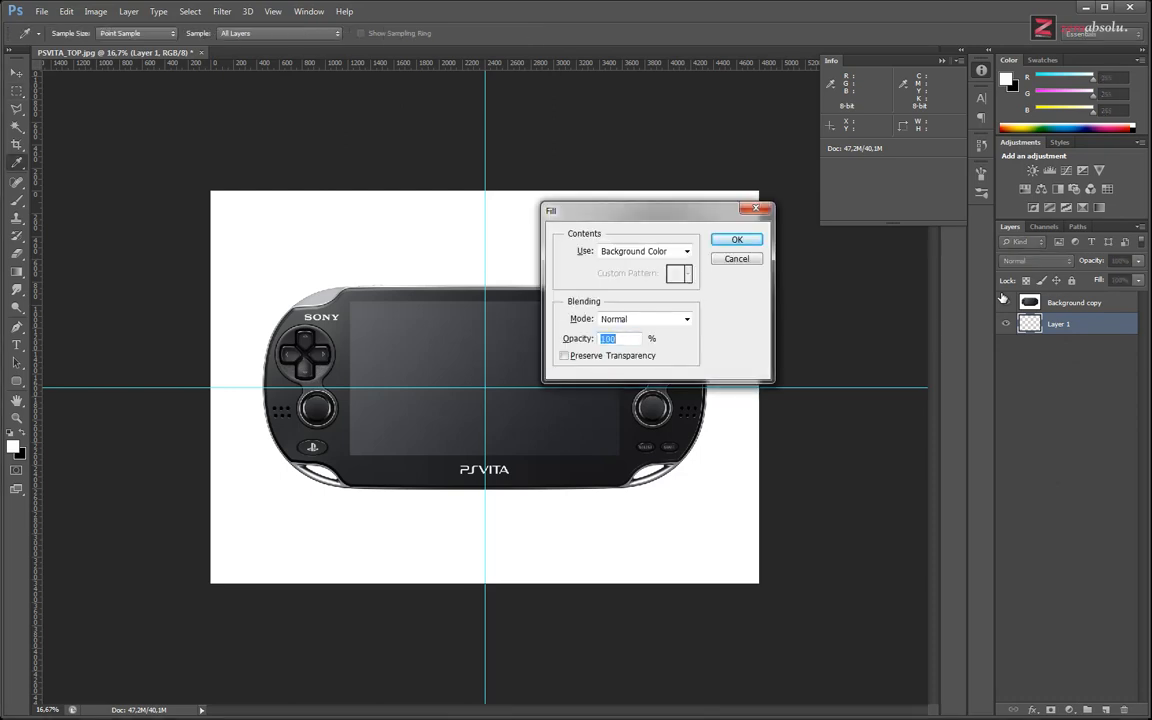
pyautogui.click(647, 255)
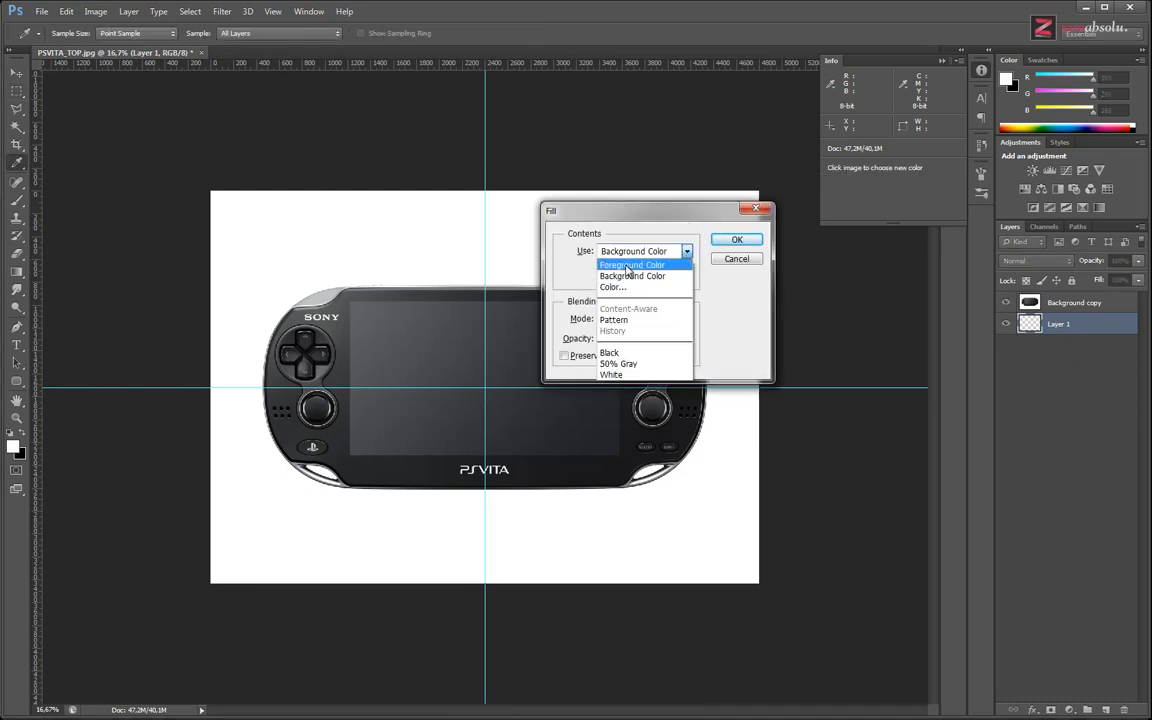
pyautogui.click(612, 287)
pyautogui.moveTo(779, 483); pyautogui.dragTo(751, 513)
pyautogui.click(1081, 424)
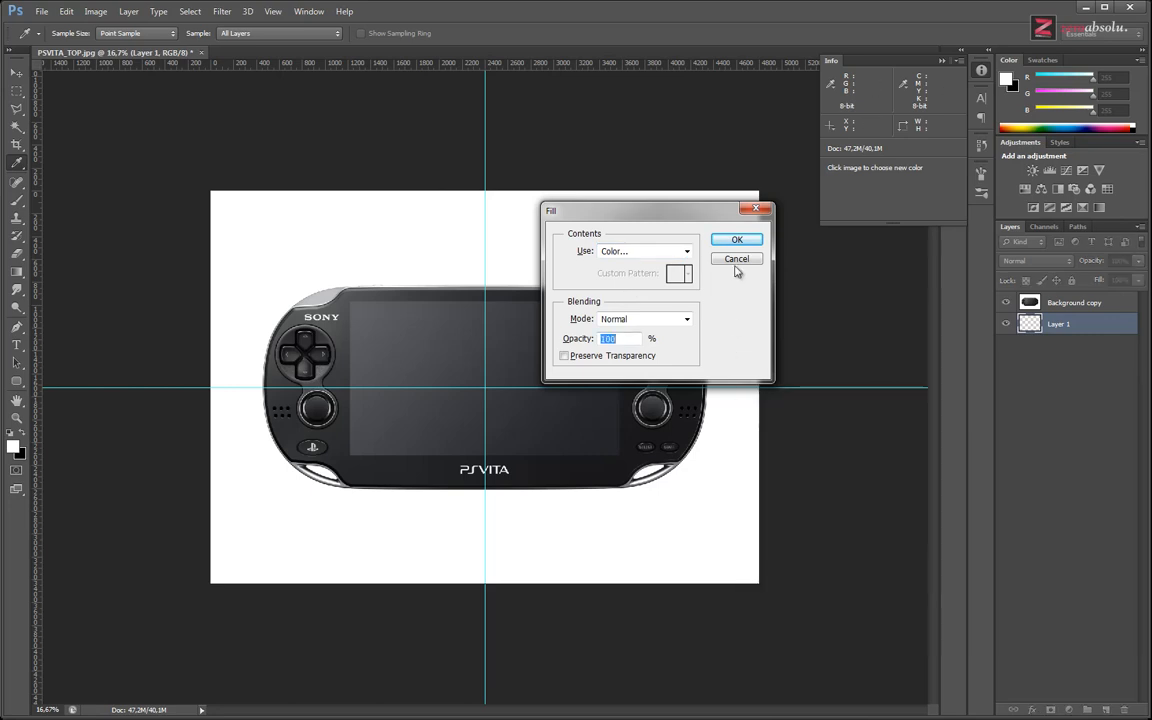
pyautogui.click(737, 241)
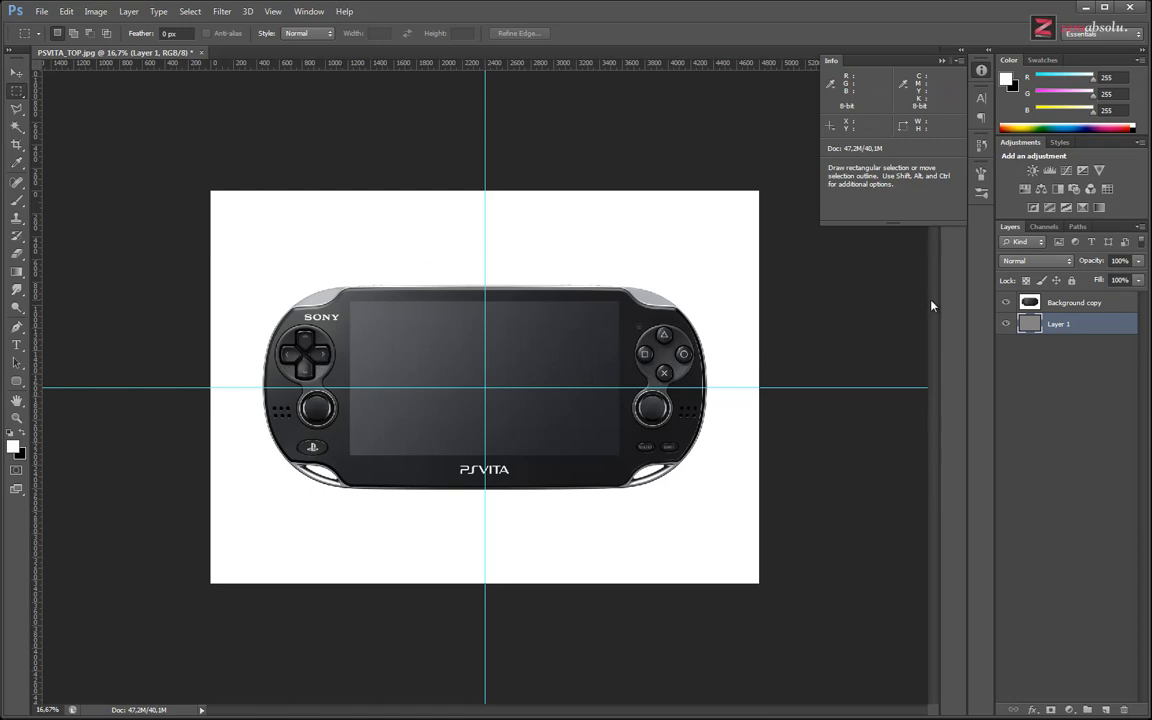
pyautogui.click(1060, 302)
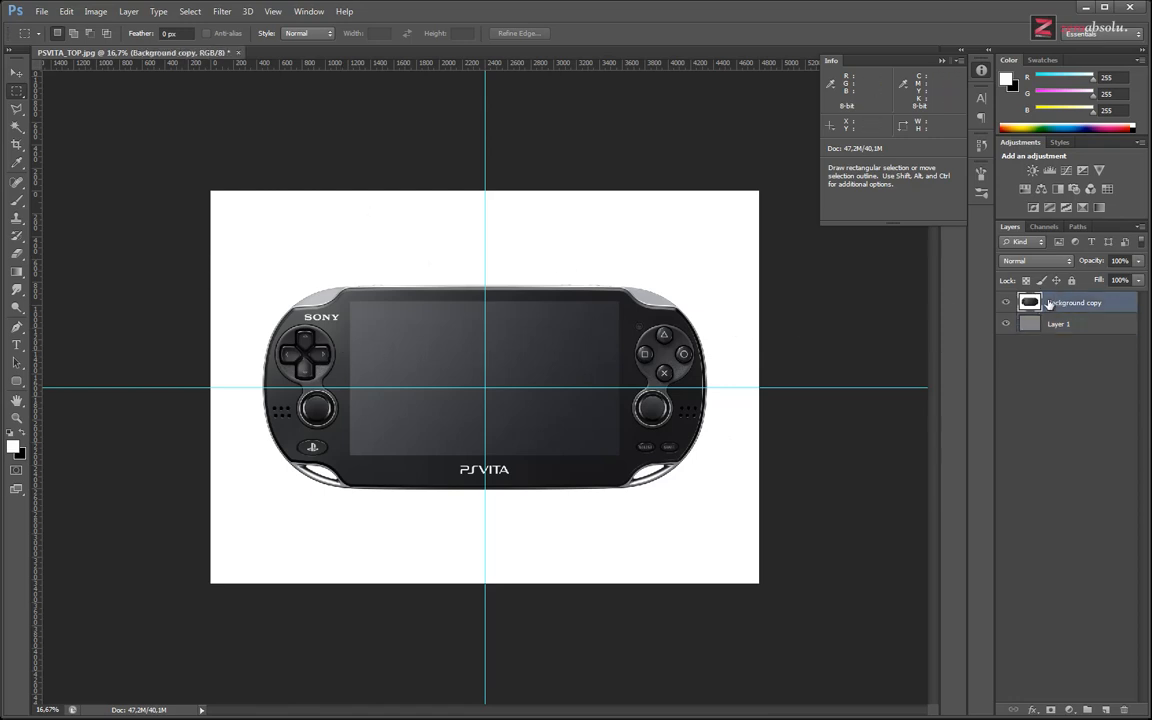
# Try to select the white backdrop all around the console with the Quick Selection tool.
pyautogui.click(17, 128)
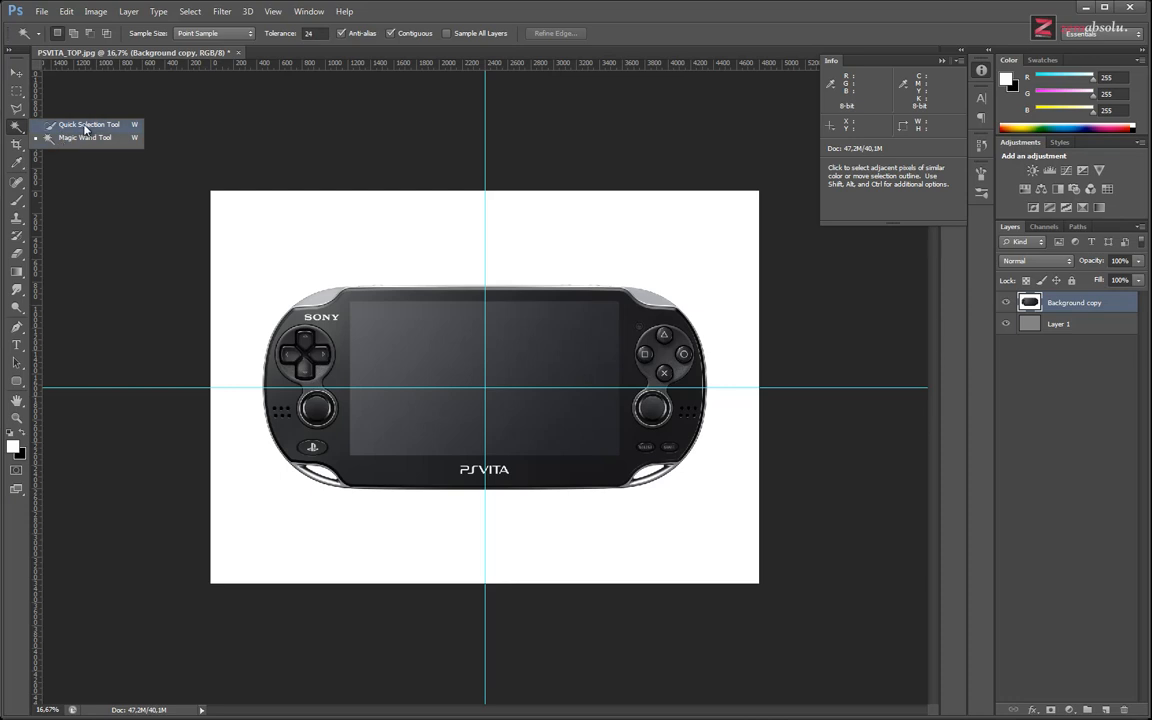
pyautogui.click(86, 125)
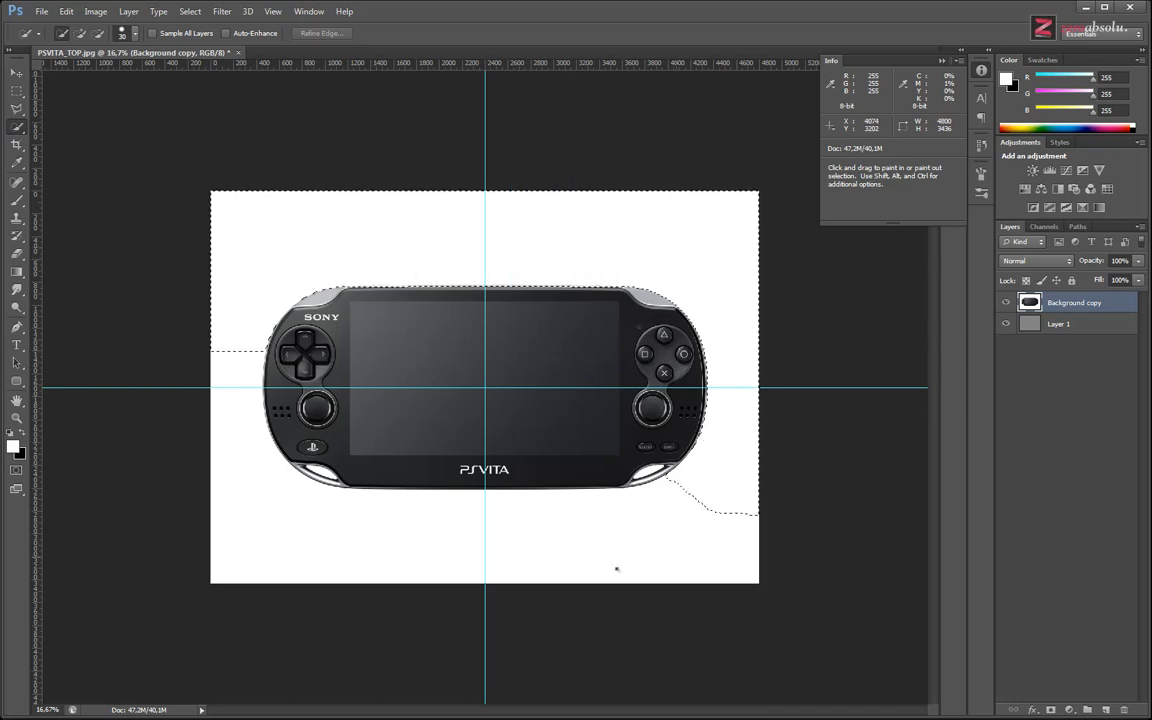
pyautogui.moveTo(616, 569); pyautogui.dragTo(346, 541)
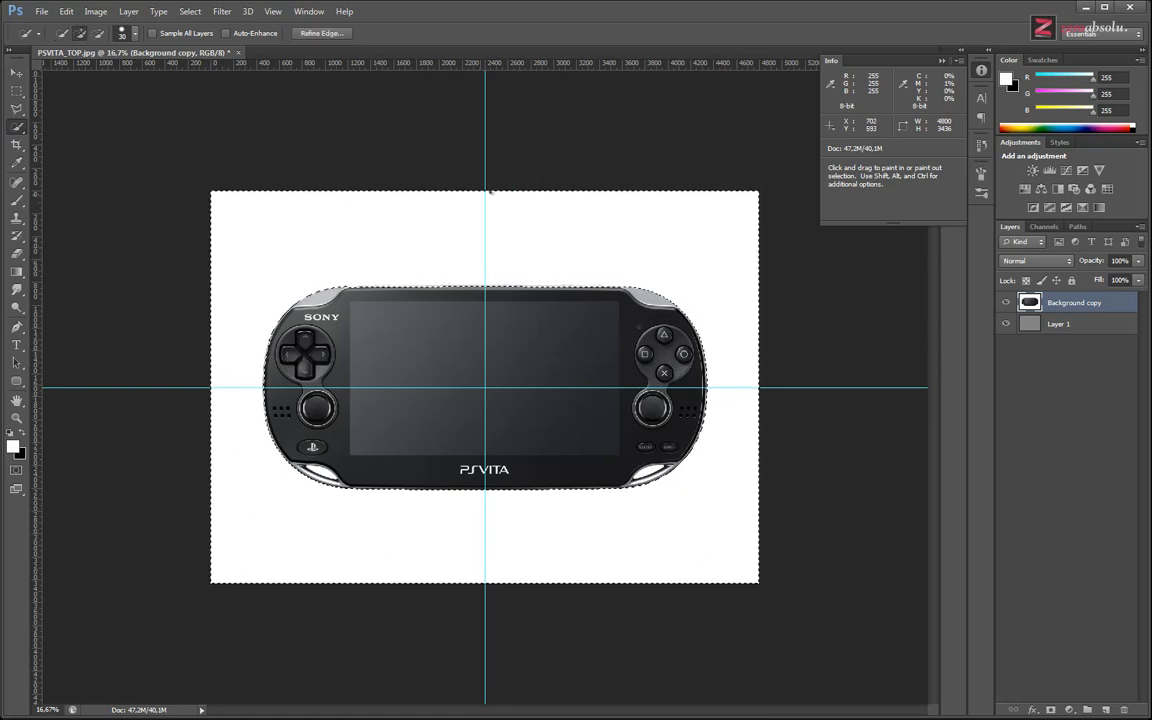
pyautogui.hotkey('ctrl', 'd')
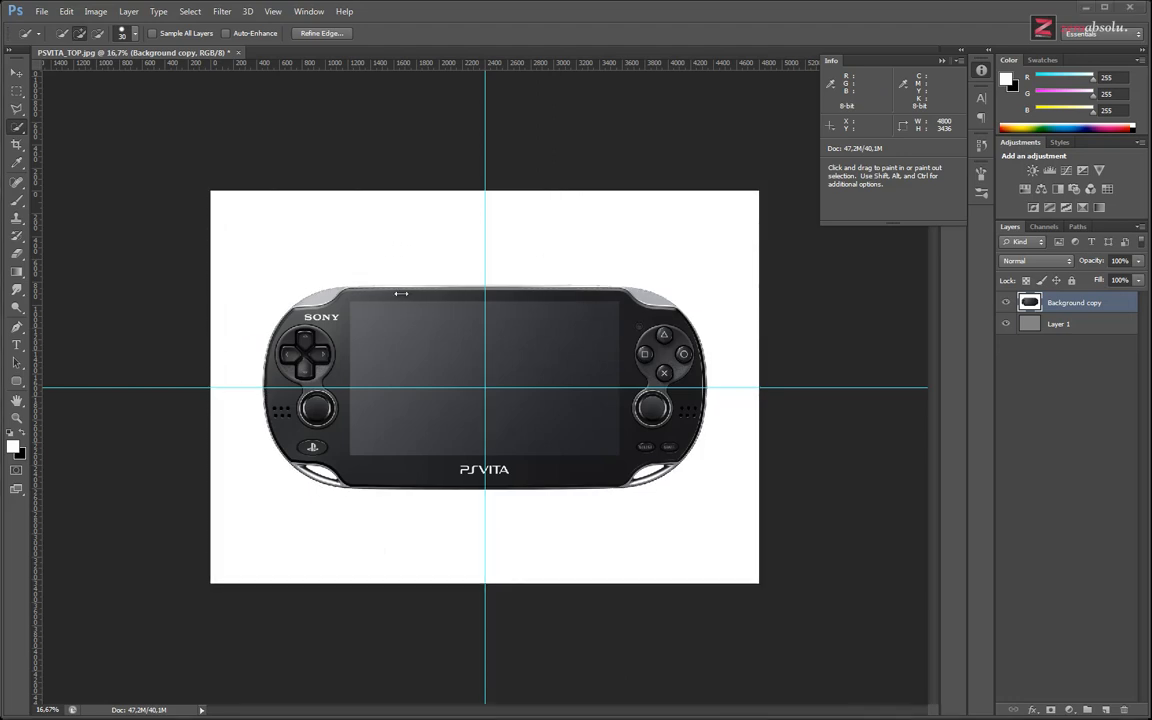
pyautogui.hotkey('ctrl', 'z')
# Examine how closely the selection outline follows the console's top edge, from the SONY corner to the opposite shoulder.
pyautogui.hotkey('ctrl', '+')
pyautogui.hotkey('ctrl', '+')
pyautogui.hotkey('ctrl', '+')
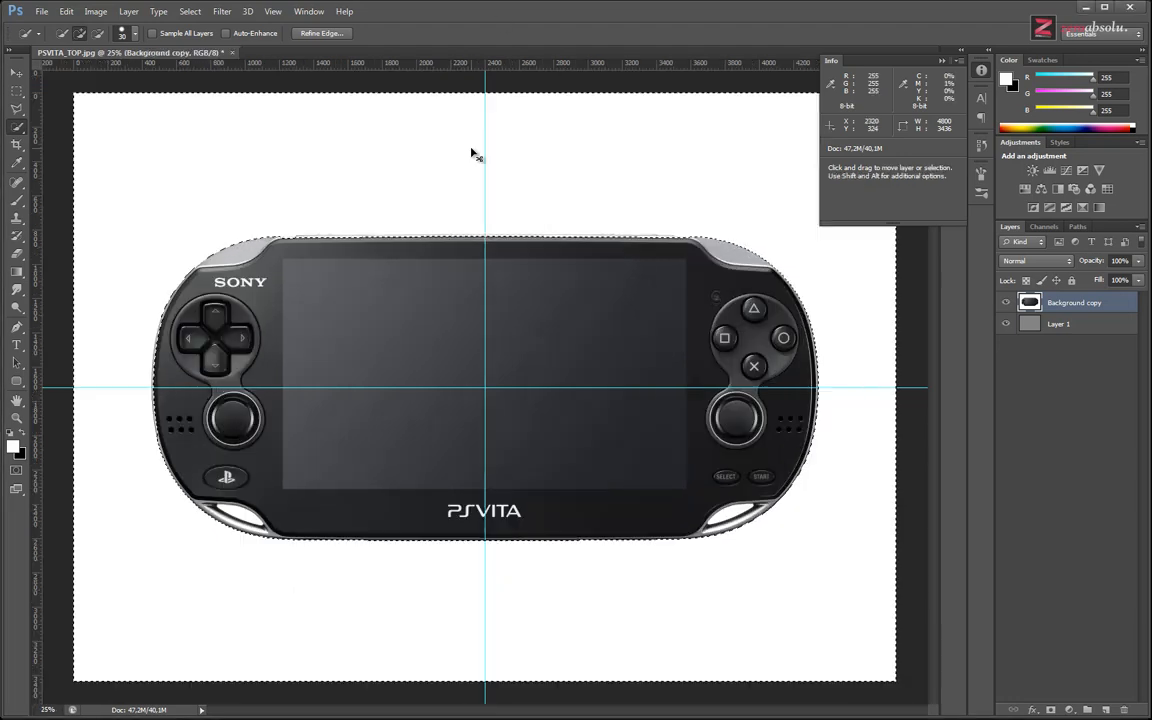
pyautogui.press('space')
pyautogui.moveTo(600, 135)
pyautogui.mouseDown()
pyautogui.moveTo(653, 316)
pyautogui.moveTo(777, 414)
pyautogui.mouseUp()
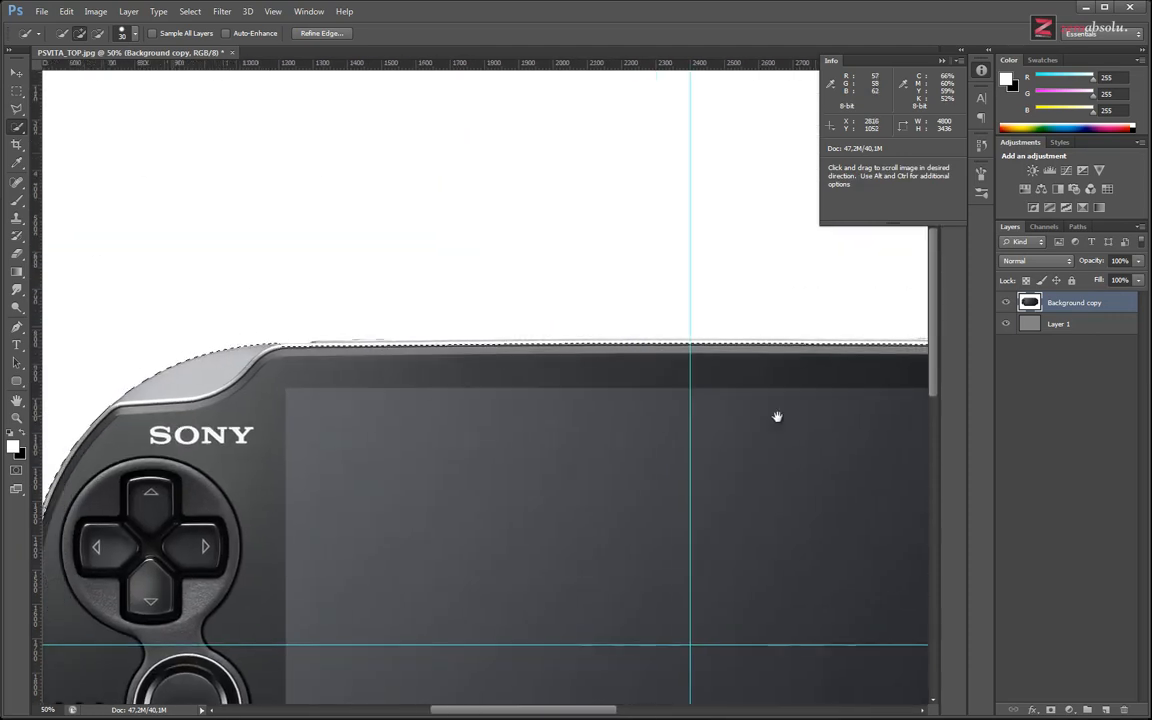
pyautogui.hotkey('ctrl', '+')
pyautogui.hotkey('ctrl', '+')
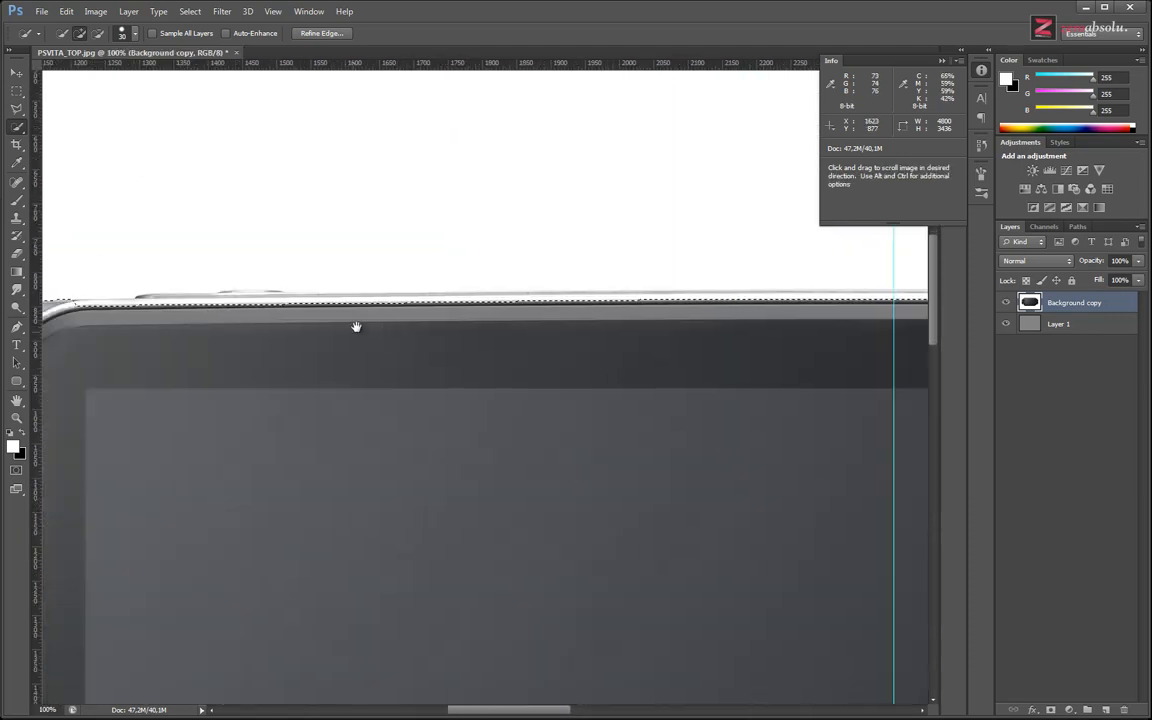
pyautogui.press('space')
pyautogui.moveTo(357, 327); pyautogui.dragTo(651, 453)
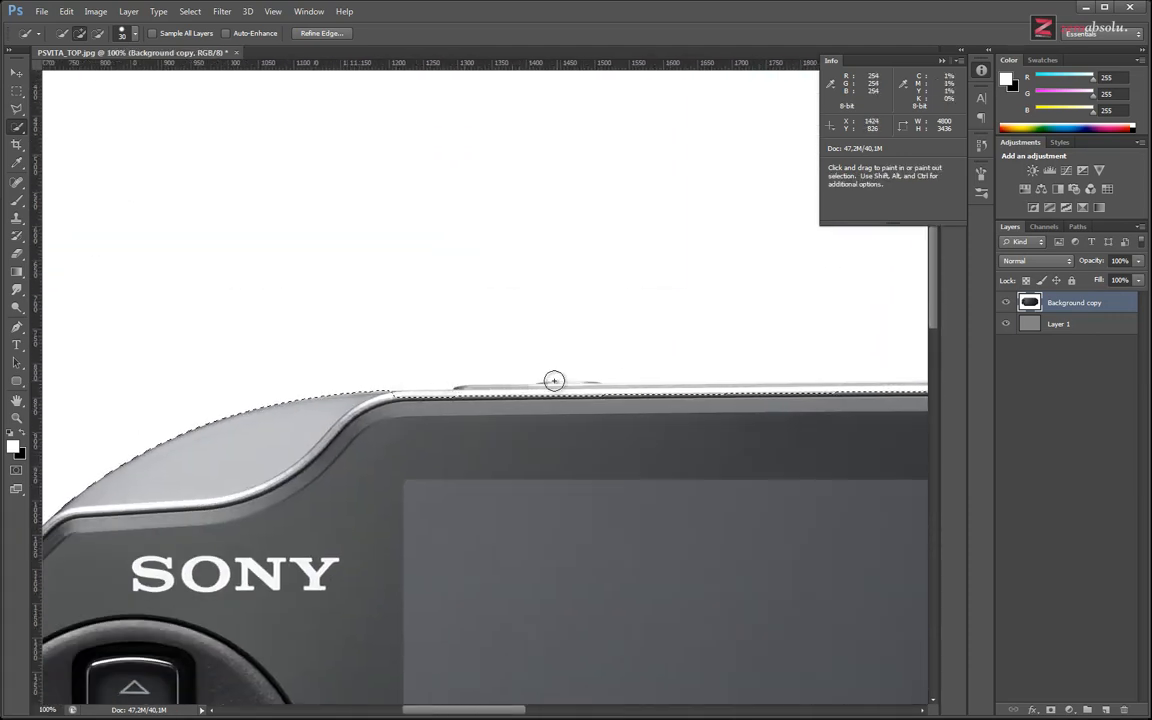
pyautogui.press('space')
pyautogui.moveTo(920, 421)
pyautogui.mouseDown()
pyautogui.moveTo(363, 496)
pyautogui.moveTo(170, 498)
pyautogui.mouseUp()
pyautogui.moveTo(912, 486); pyautogui.dragTo(330, 451)
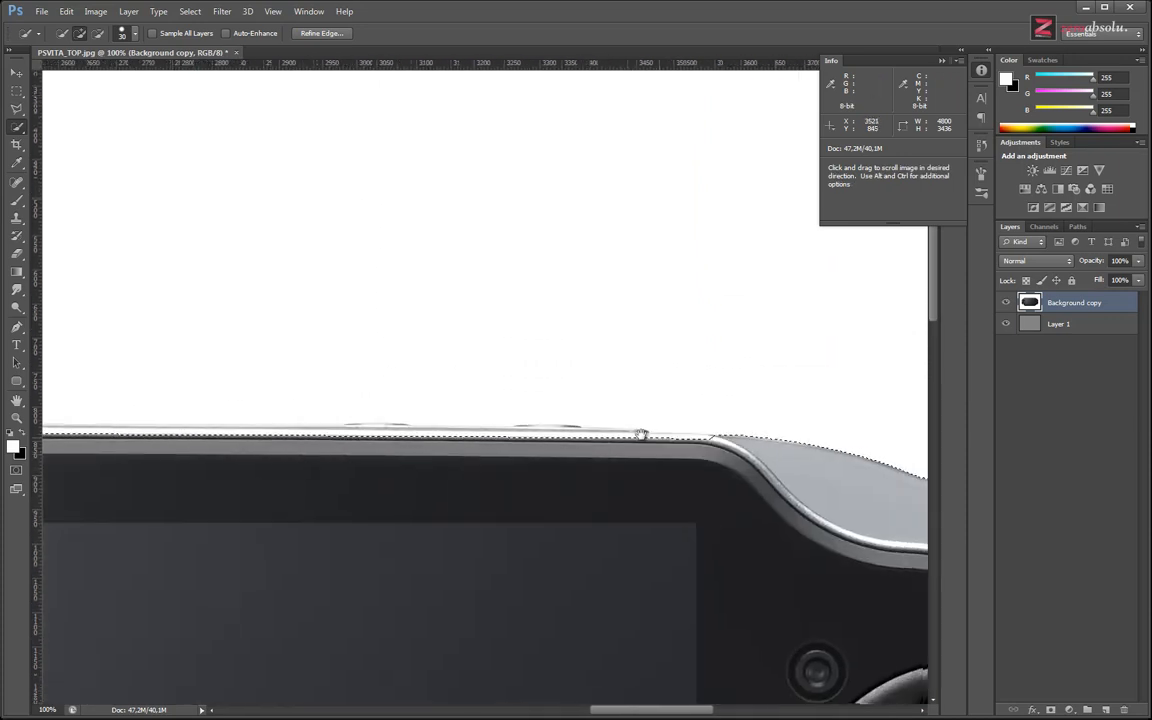
pyautogui.hotkey('ctrl', '+')
pyautogui.hotkey('ctrl', '+')
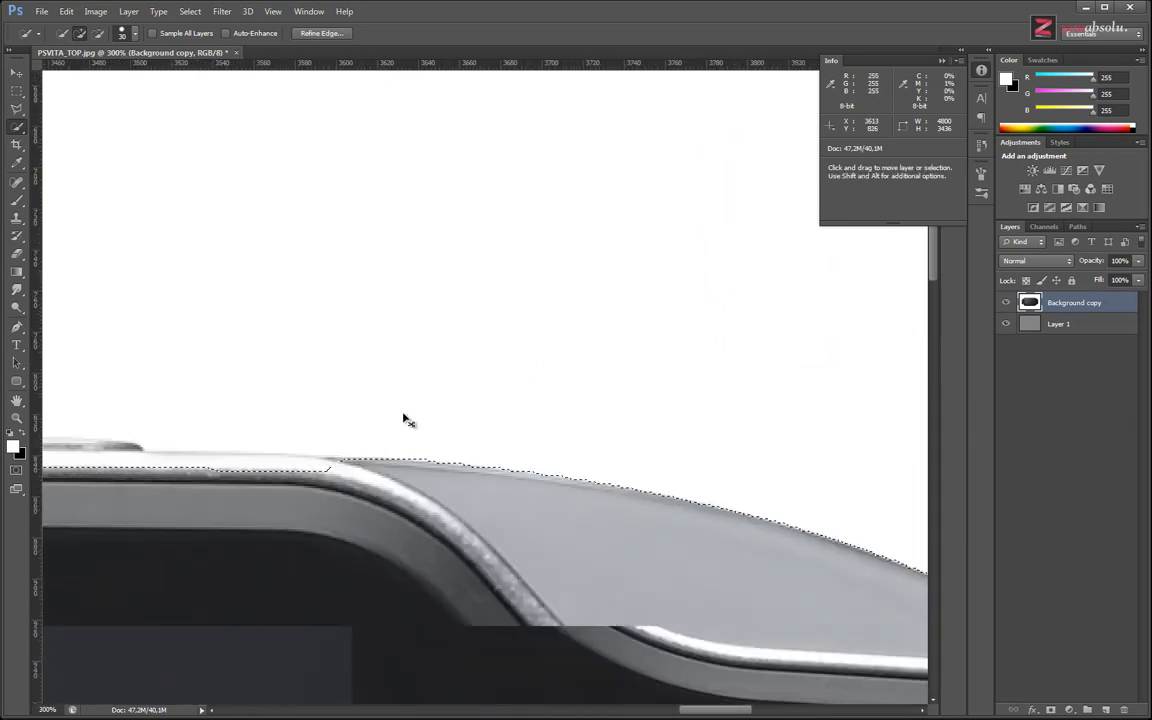
pyautogui.hotkey('ctrl', '+')
pyautogui.hotkey('ctrl', '+')
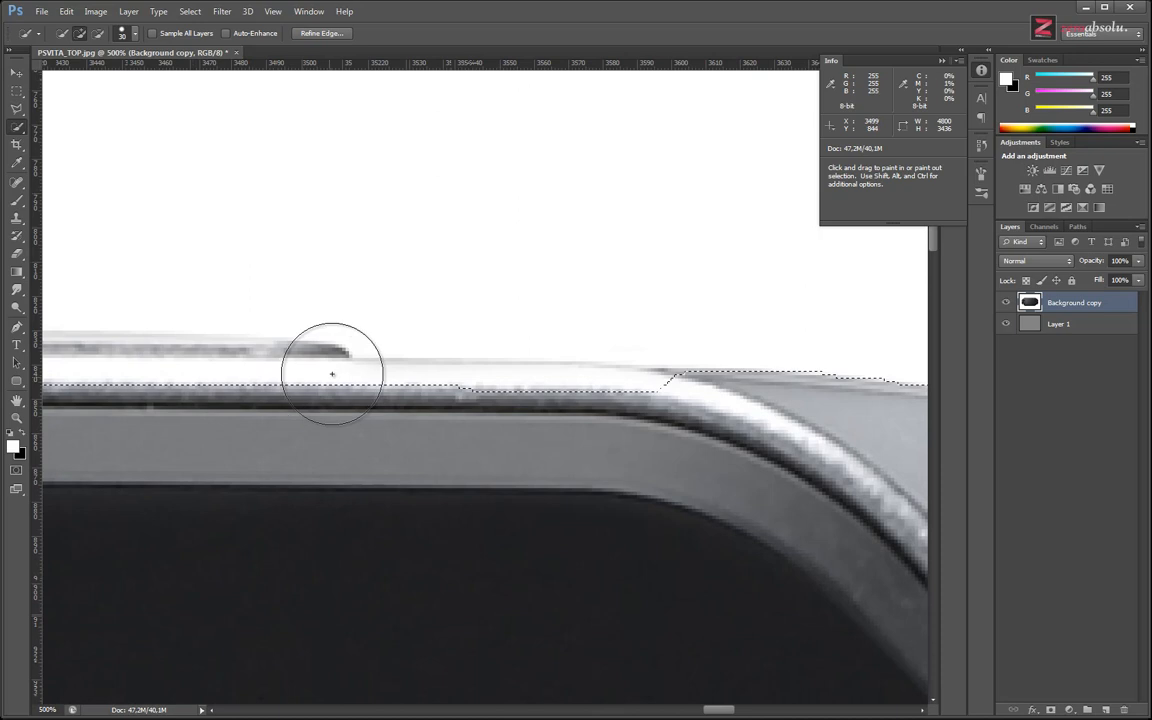
# Examine the selection outline down the console's upper-right outer edge and back across to its top edge.
pyautogui.click(16, 90)
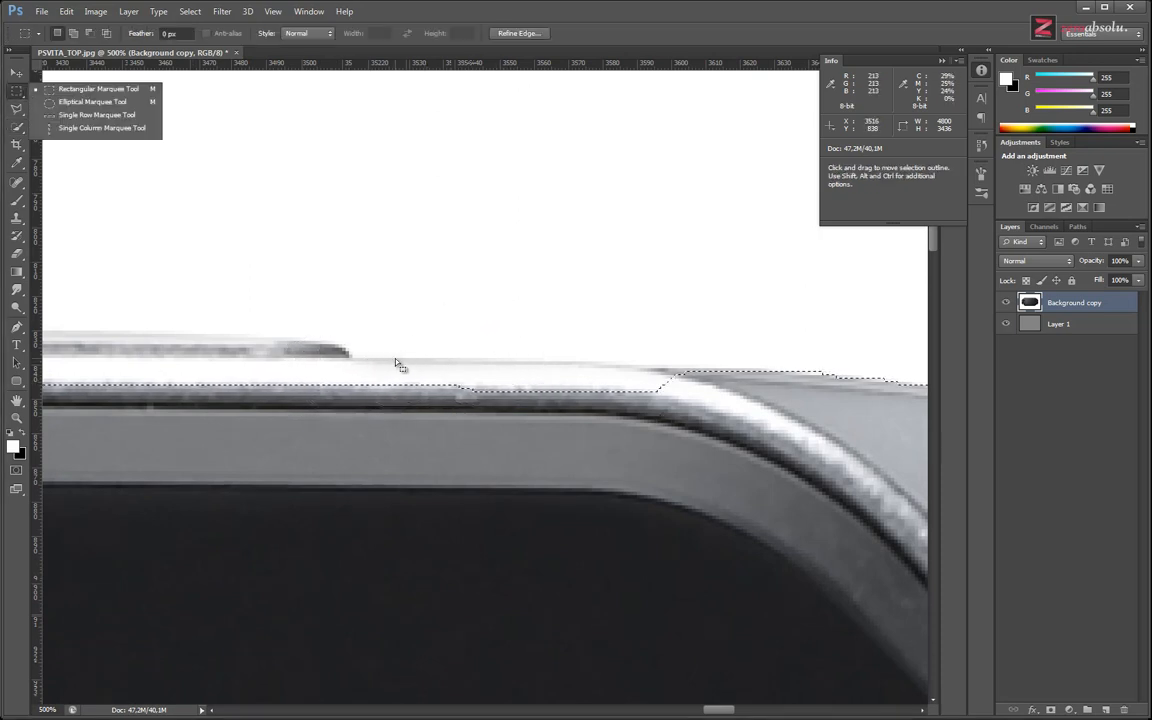
pyautogui.moveTo(756, 578); pyautogui.dragTo(362, 200)
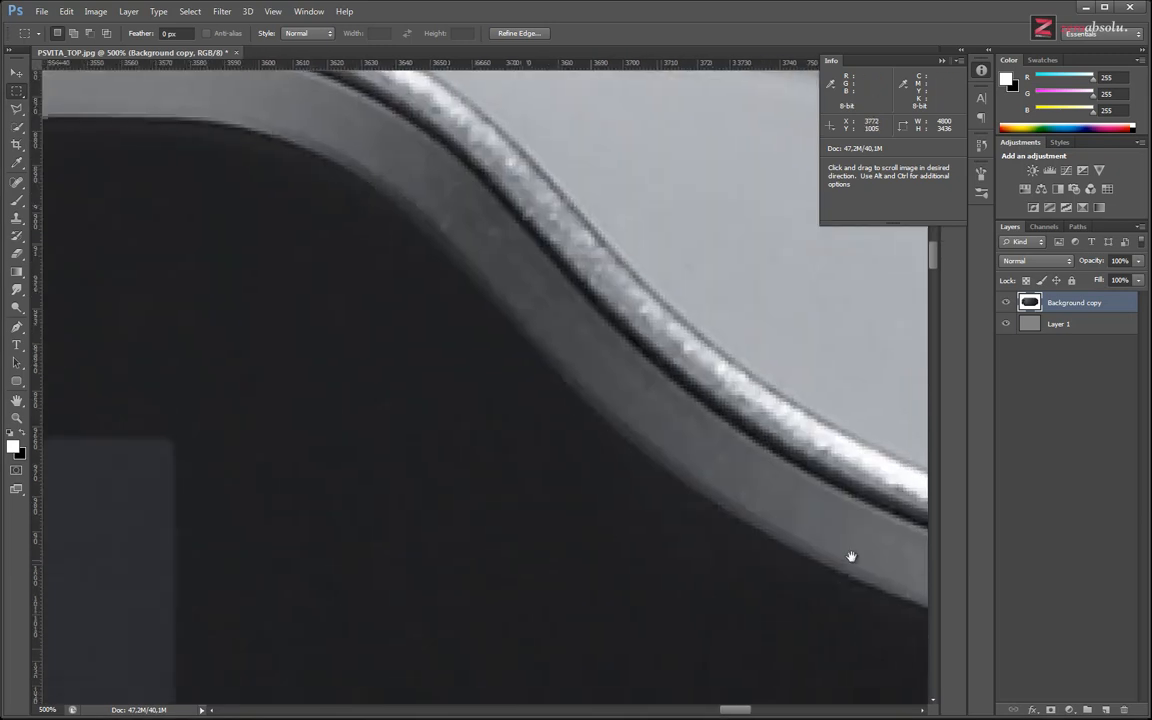
pyautogui.moveTo(851, 555); pyautogui.dragTo(295, 195)
pyautogui.keyDown('alt'); pyautogui.scroll(-1, 562, 367); pyautogui.keyUp('alt')
pyautogui.moveTo(763, 484); pyautogui.dragTo(185, 383)
pyautogui.moveTo(738, 401); pyautogui.dragTo(385, 98)
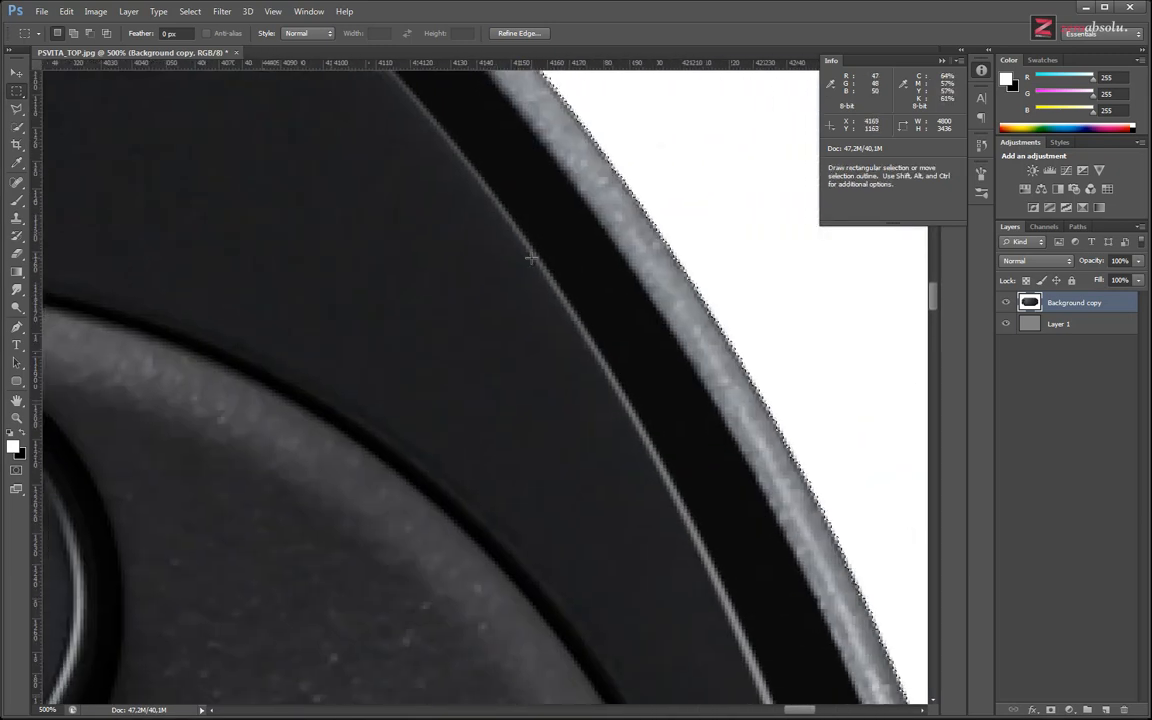
pyautogui.hotkey('ctrl', '-')
pyautogui.hotkey('ctrl', '-')
pyautogui.hotkey('ctrl', '-')
pyautogui.moveTo(349, 496); pyautogui.dragTo(758, 304)
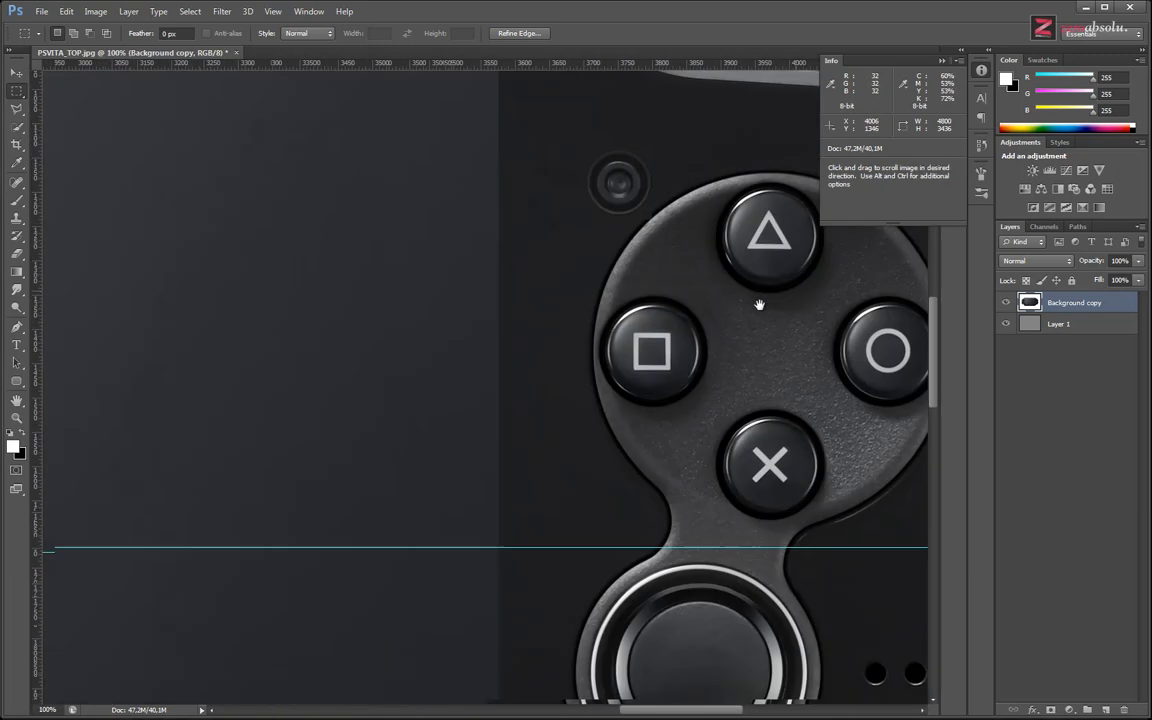
pyautogui.moveTo(402, 550); pyautogui.dragTo(731, 198)
pyautogui.moveTo(528, 162); pyautogui.dragTo(759, 648)
pyautogui.moveTo(266, 100); pyautogui.dragTo(645, 495)
pyautogui.moveTo(476, 330); pyautogui.dragTo(475, 272)
pyautogui.hotkey('ctrl', '-')
pyautogui.hotkey('ctrl', '-')
pyautogui.hotkey('ctrl', '-')
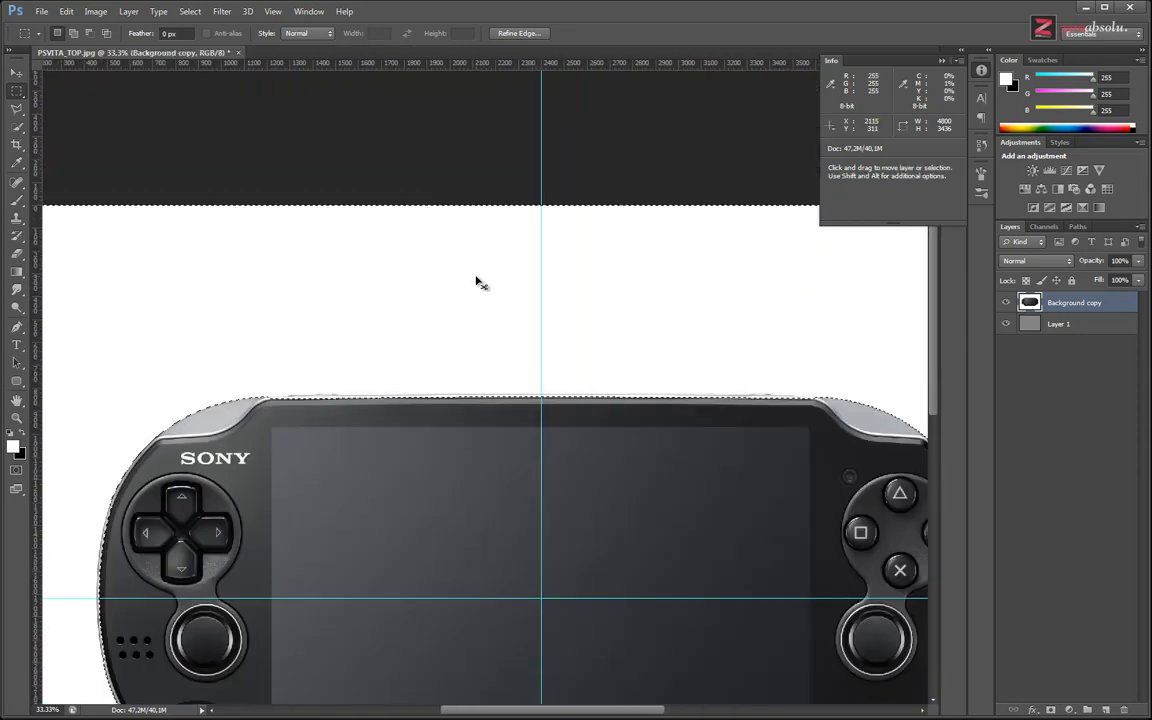
# Reselect the white backdrop around the console using the Magic Wand with a tolerance of 8.
pyautogui.click(17, 128)
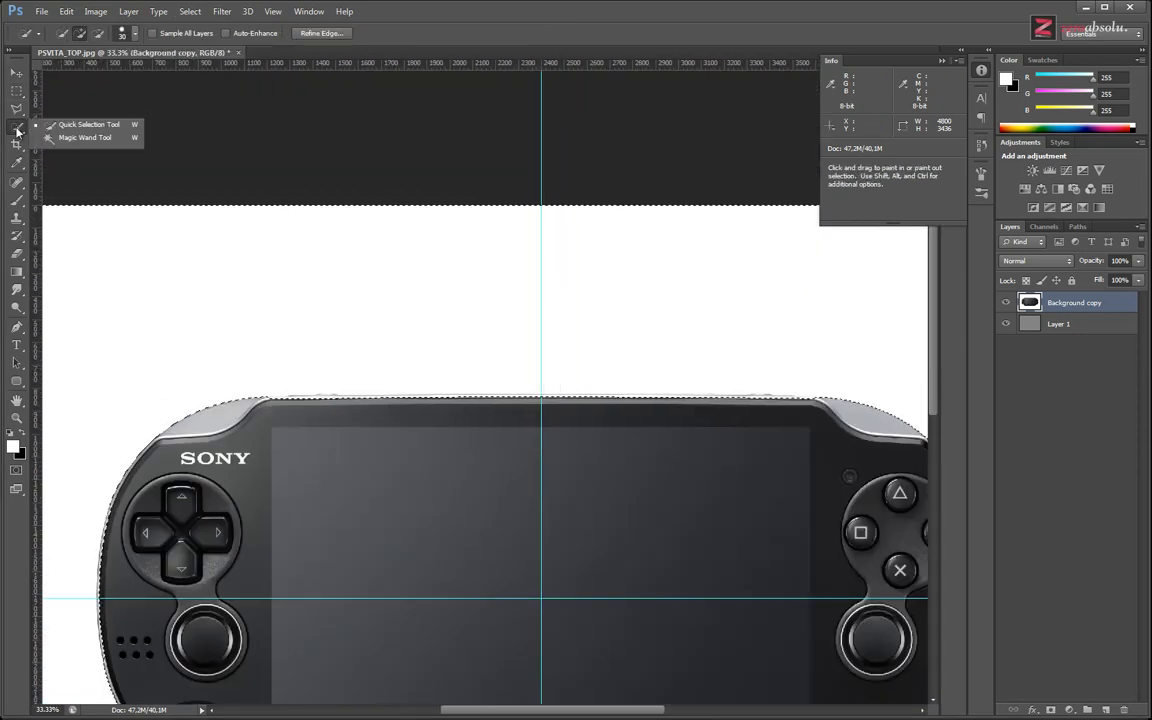
pyautogui.click(85, 140)
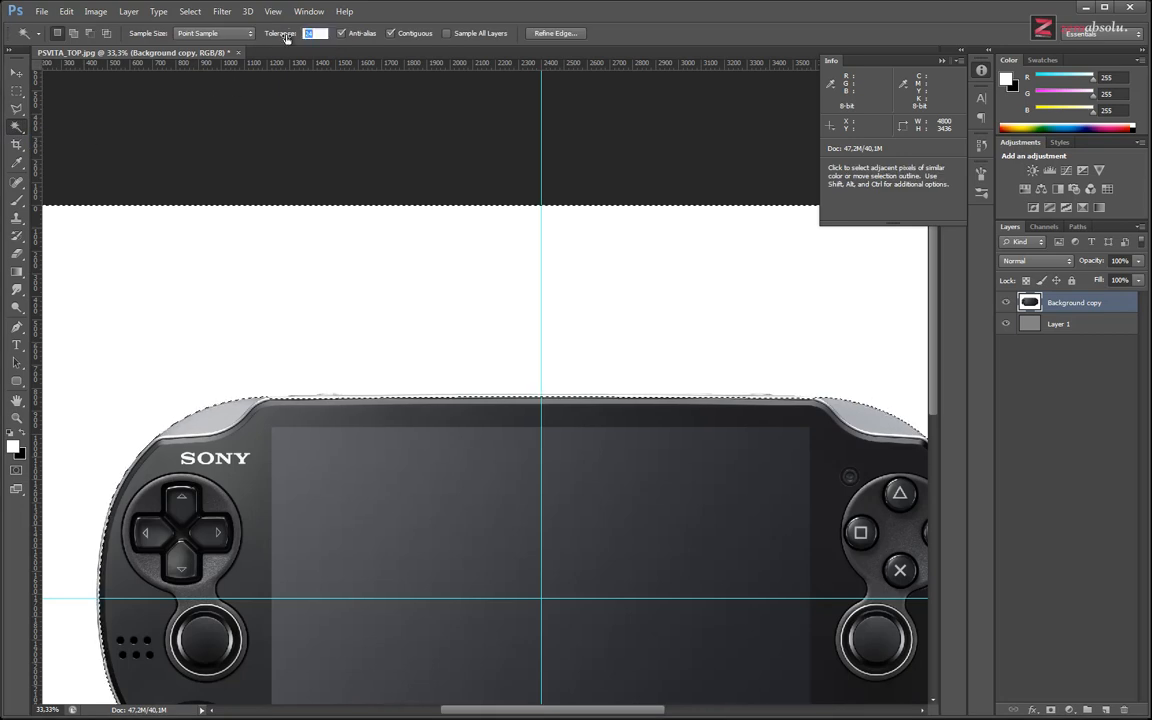
pyautogui.write('4')
pyautogui.click(415, 303)
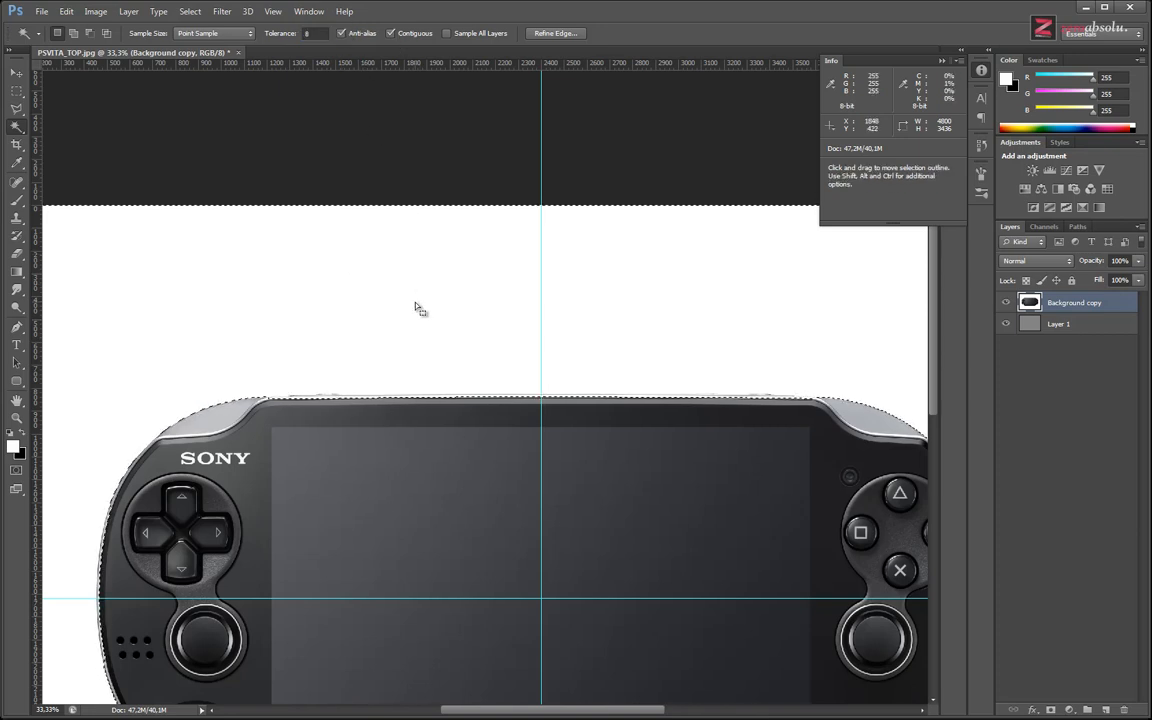
pyautogui.click(399, 315)
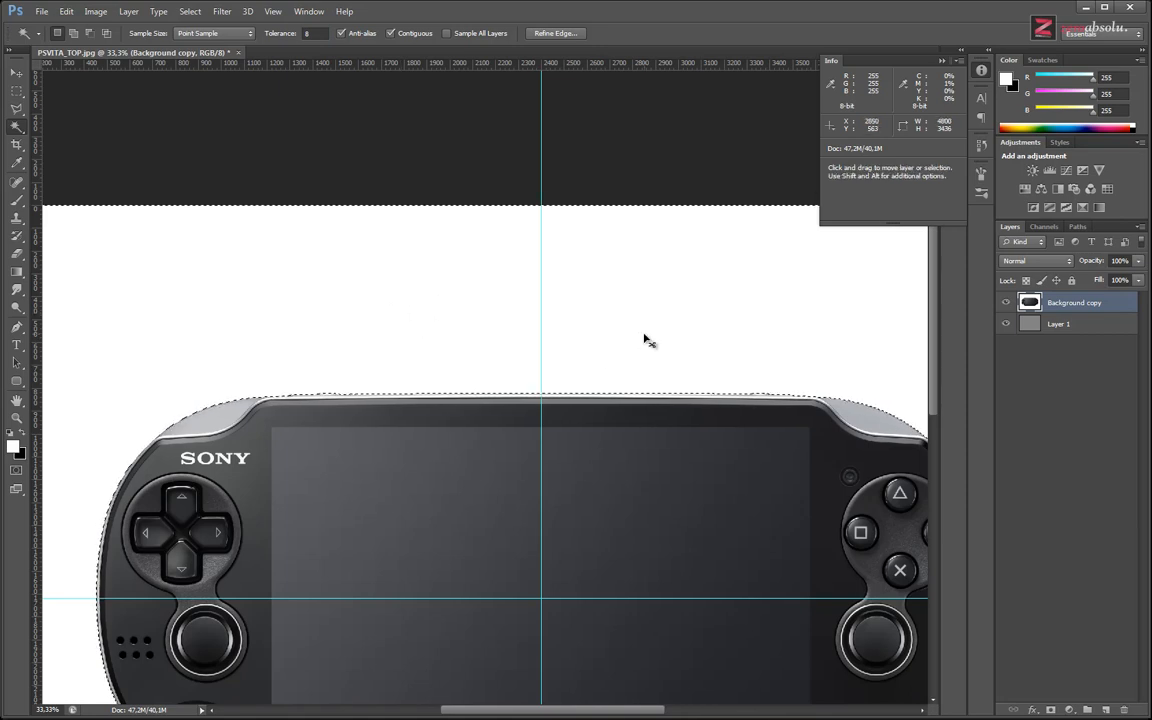
# Examine the new selection outline along the console's top edge and down its right side to the lower-right strap opening.
pyautogui.hotkey('ctrl', '+')
pyautogui.hotkey('ctrl', '+')
pyautogui.hotkey('ctrl', '+')
pyautogui.moveTo(779, 504); pyautogui.dragTo(329, 473)
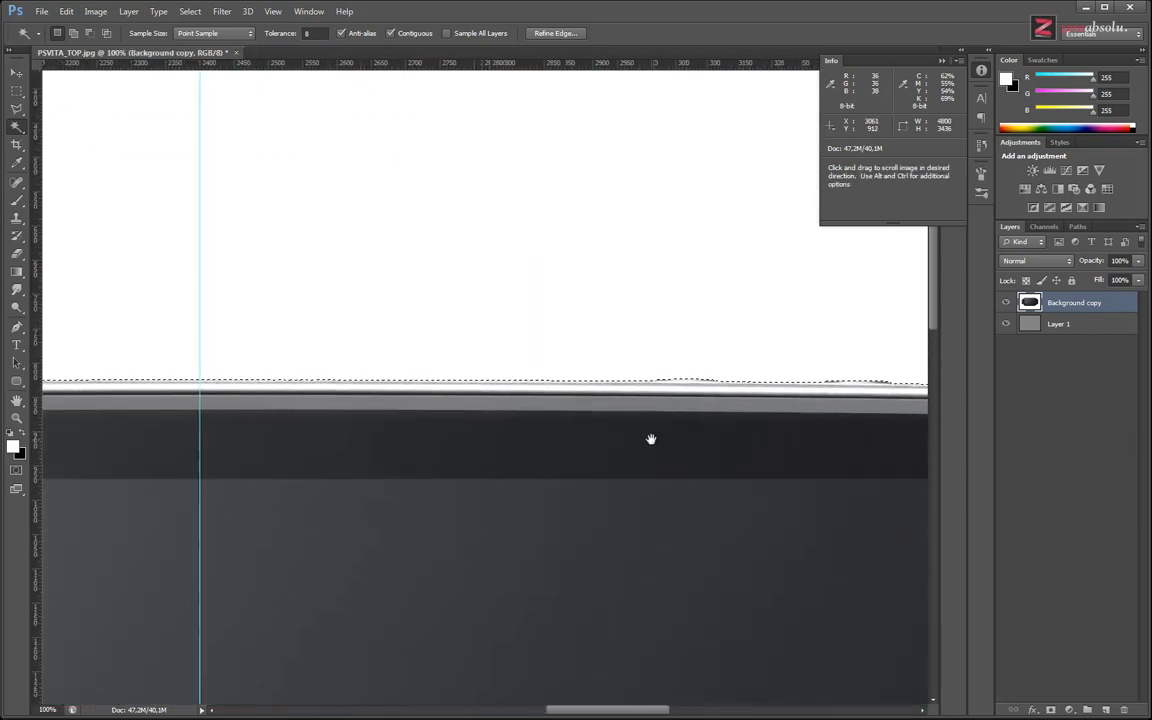
pyautogui.moveTo(765, 429); pyautogui.dragTo(418, 439)
pyautogui.moveTo(797, 547); pyautogui.dragTo(337, 316)
pyautogui.moveTo(520, 580); pyautogui.dragTo(505, 250)
pyautogui.moveTo(524, 501); pyautogui.dragTo(496, 229)
pyautogui.moveTo(437, 599); pyautogui.dragTo(678, 322)
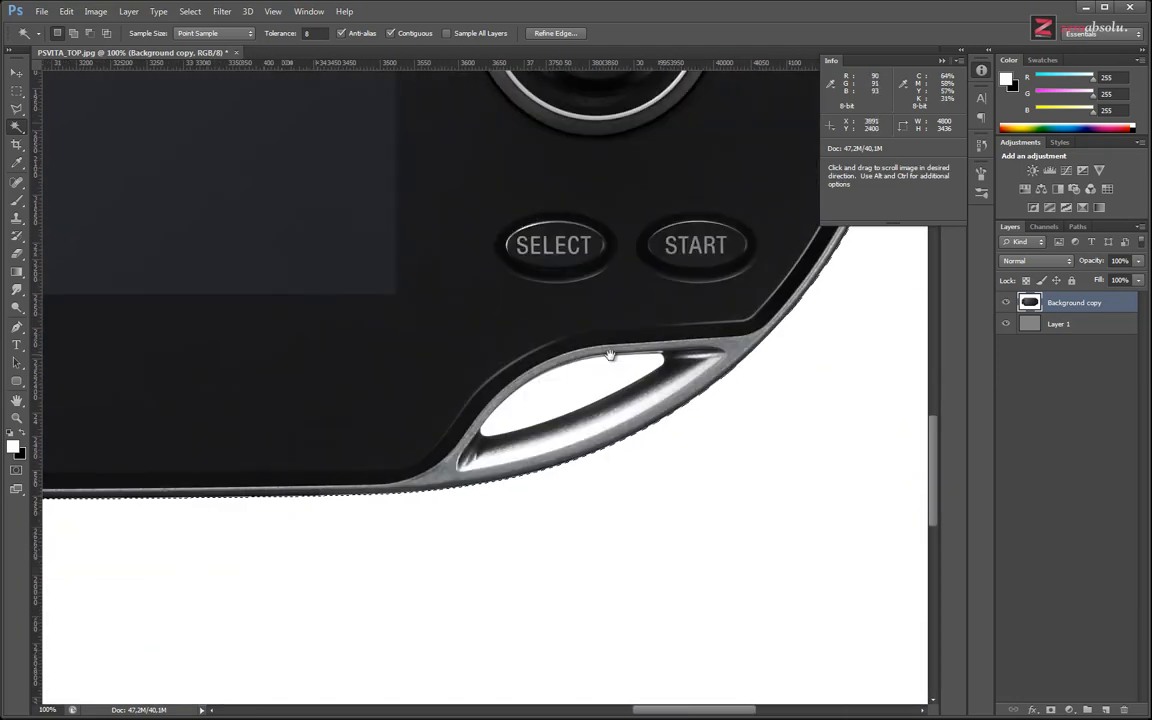
# Examine the selection outline along the console's bottom edge, around the lower-left strap opening and up the left side.
pyautogui.moveTo(231, 442); pyautogui.dragTo(779, 373)
pyautogui.moveTo(373, 375); pyautogui.dragTo(914, 390)
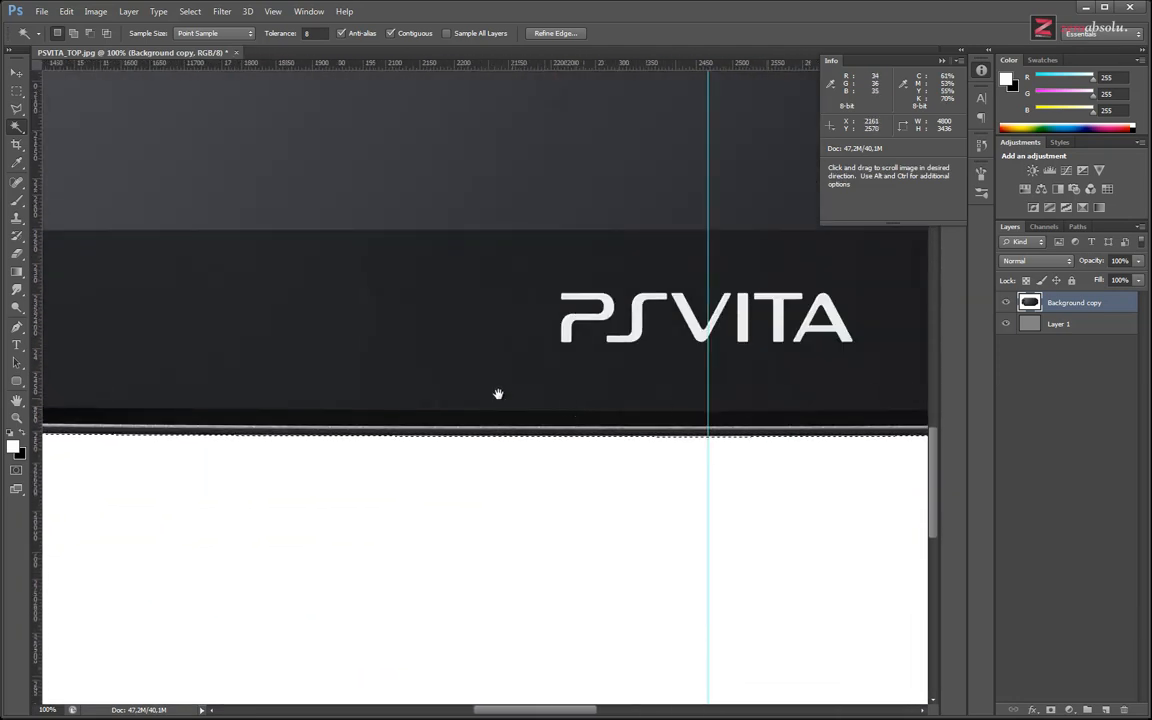
pyautogui.moveTo(496, 393); pyautogui.dragTo(828, 406)
pyautogui.moveTo(288, 363); pyautogui.dragTo(541, 433)
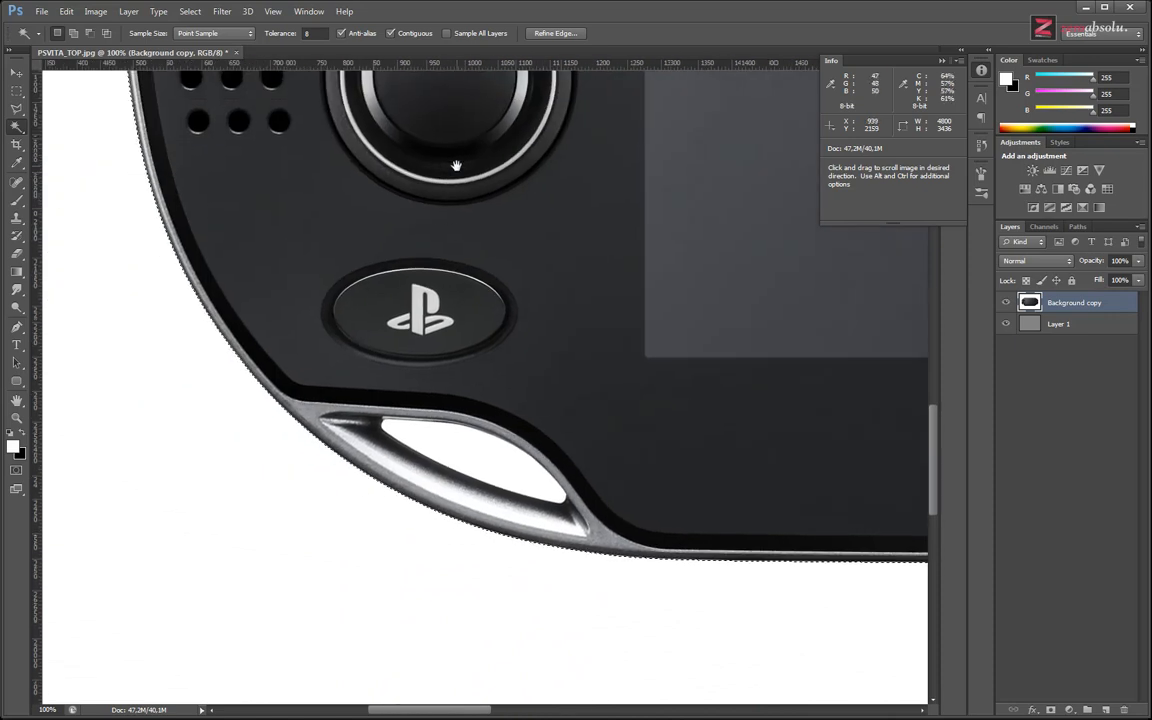
pyautogui.moveTo(455, 166); pyautogui.dragTo(468, 457)
pyautogui.moveTo(658, 273); pyautogui.dragTo(376, 584)
pyautogui.moveTo(531, 278); pyautogui.dragTo(431, 606)
pyautogui.moveTo(536, 305); pyautogui.dragTo(476, 419)
pyautogui.moveTo(707, 445); pyautogui.dragTo(463, 485)
# Subtract a rectangular marquee of about 95 × 11 px from the selection over the dip in the console's top edge, left of centre.
pyautogui.hotkey('ctrl', '+')
pyautogui.hotkey('ctrl', '+')
pyautogui.hotkey('ctrl', '+')
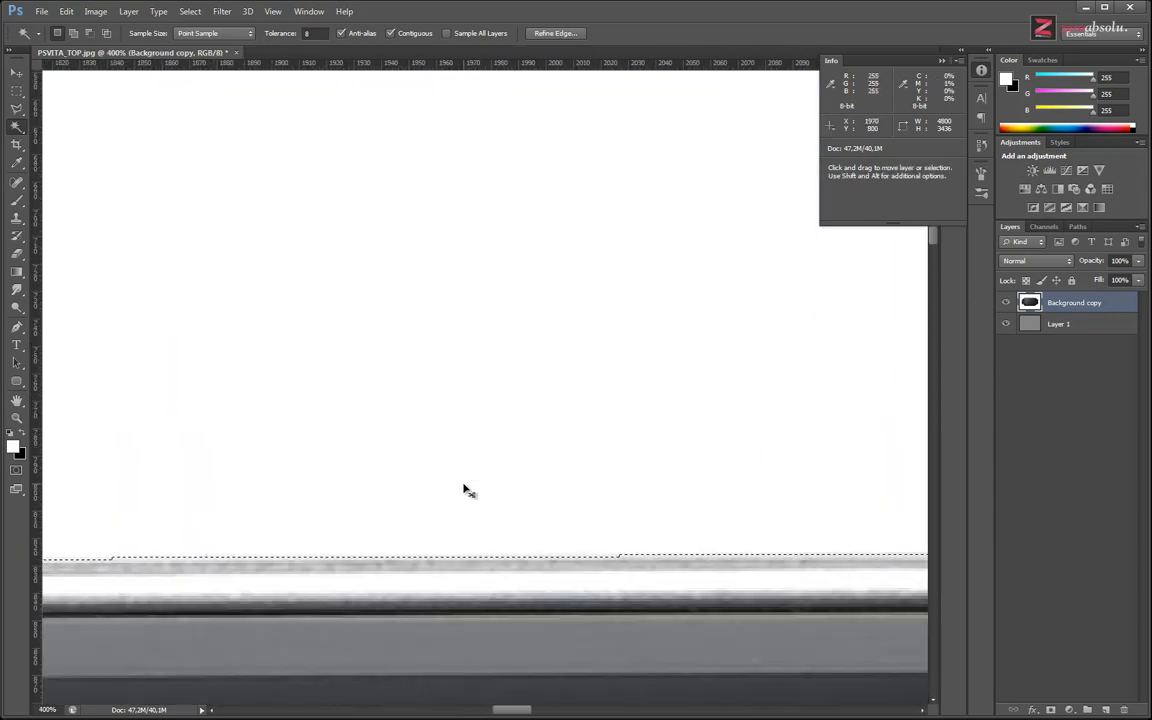
pyautogui.moveTo(894, 444); pyautogui.dragTo(447, 448)
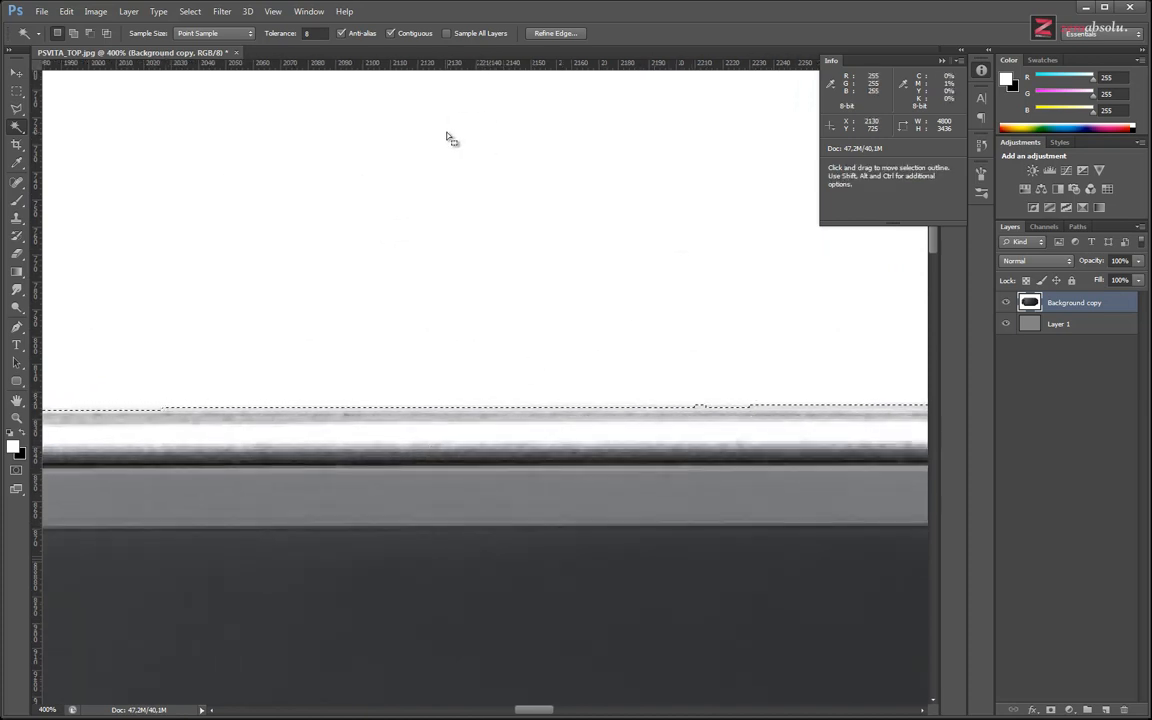
pyautogui.moveTo(268, 312); pyautogui.dragTo(990, 278)
pyautogui.moveTo(96, 361)
pyautogui.mouseDown()
pyautogui.moveTo(658, 342)
pyautogui.moveTo(792, 324)
pyautogui.mouseUp()
pyautogui.moveTo(250, 314)
pyautogui.mouseDown()
pyautogui.moveTo(700, 373)
pyautogui.moveTo(424, 345)
pyautogui.mouseUp()
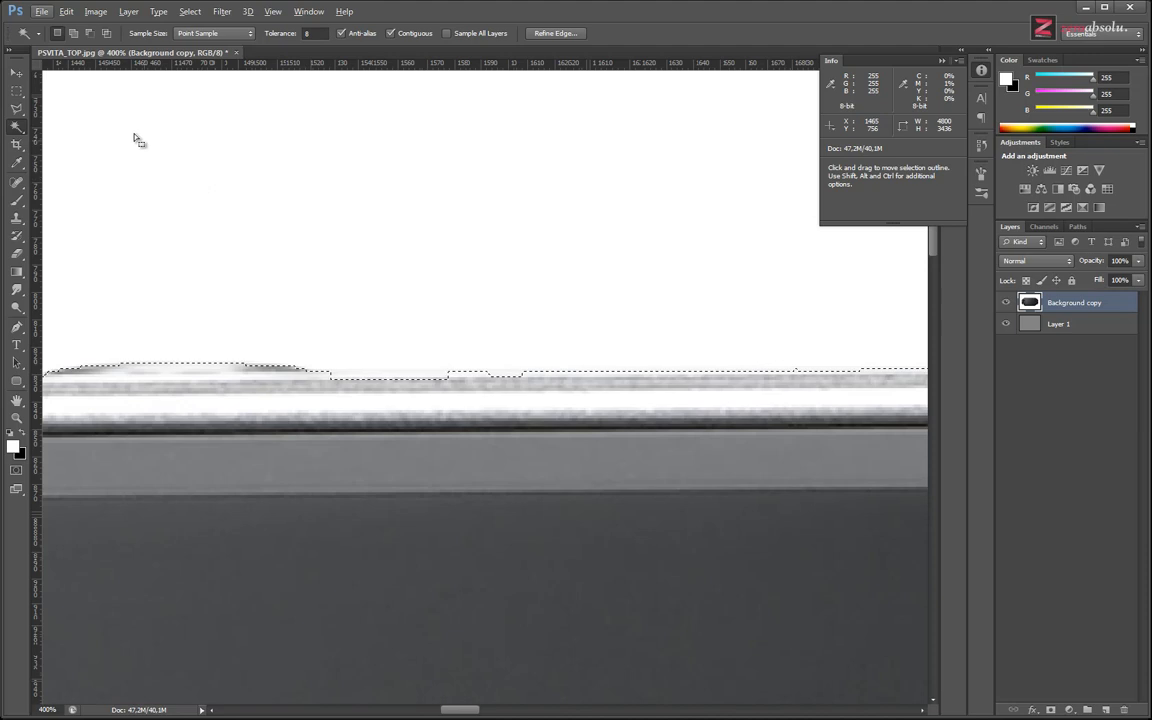
pyautogui.click(16, 90)
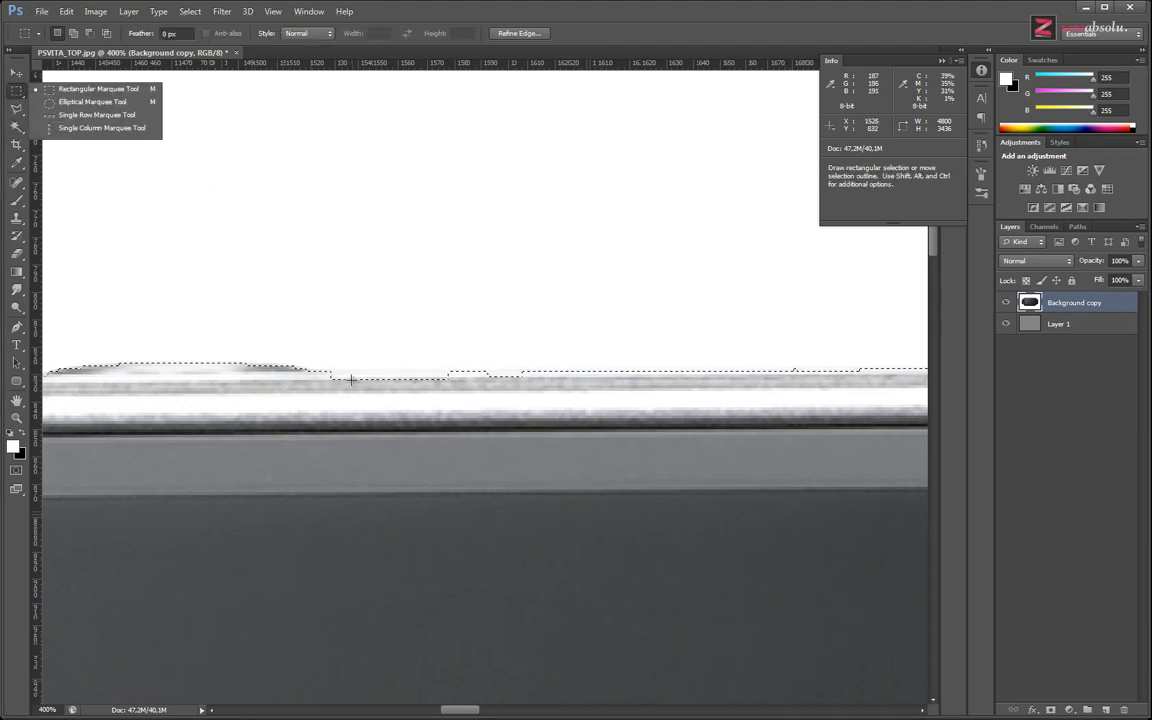
pyautogui.press('alt')
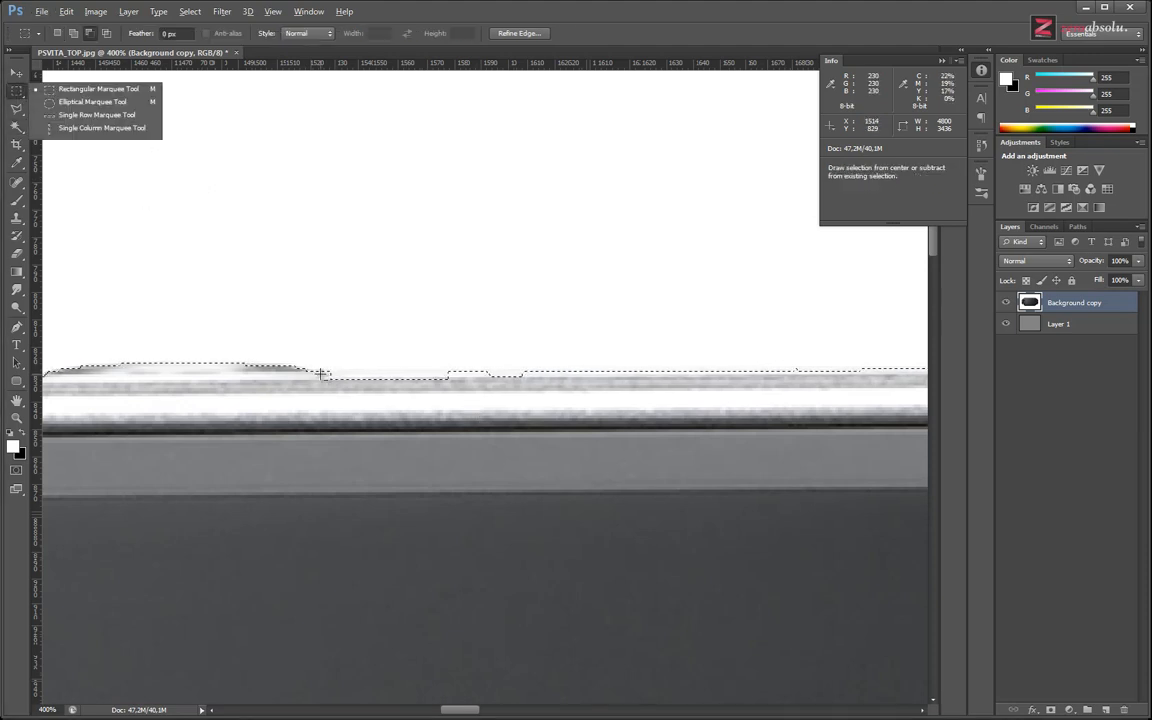
pyautogui.keyDown('alt'); pyautogui.moveTo(321, 373); pyautogui.dragTo(578, 400); pyautogui.keyUp('alt')
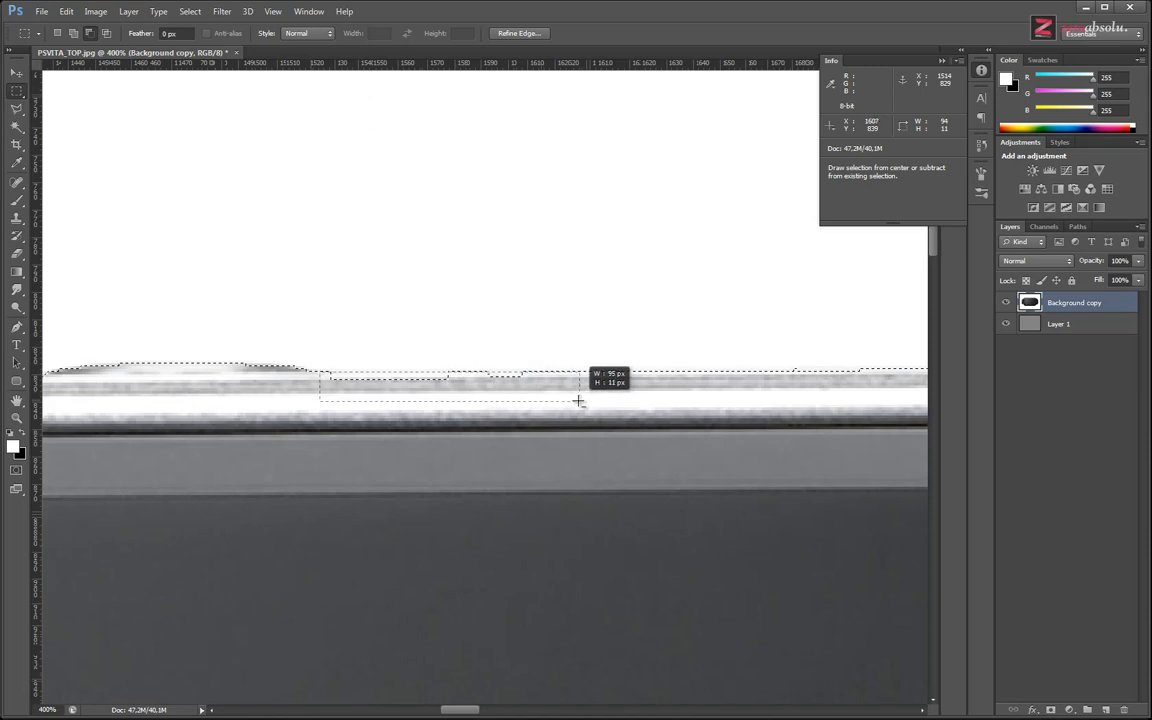
# Straighten the jagged selection outline on the console's top edge, right of centre, by subtracting two narrow rectangular marquees.
pyautogui.press('space')
pyautogui.moveTo(880, 433); pyautogui.dragTo(293, 440)
pyautogui.moveTo(845, 452); pyautogui.dragTo(393, 437)
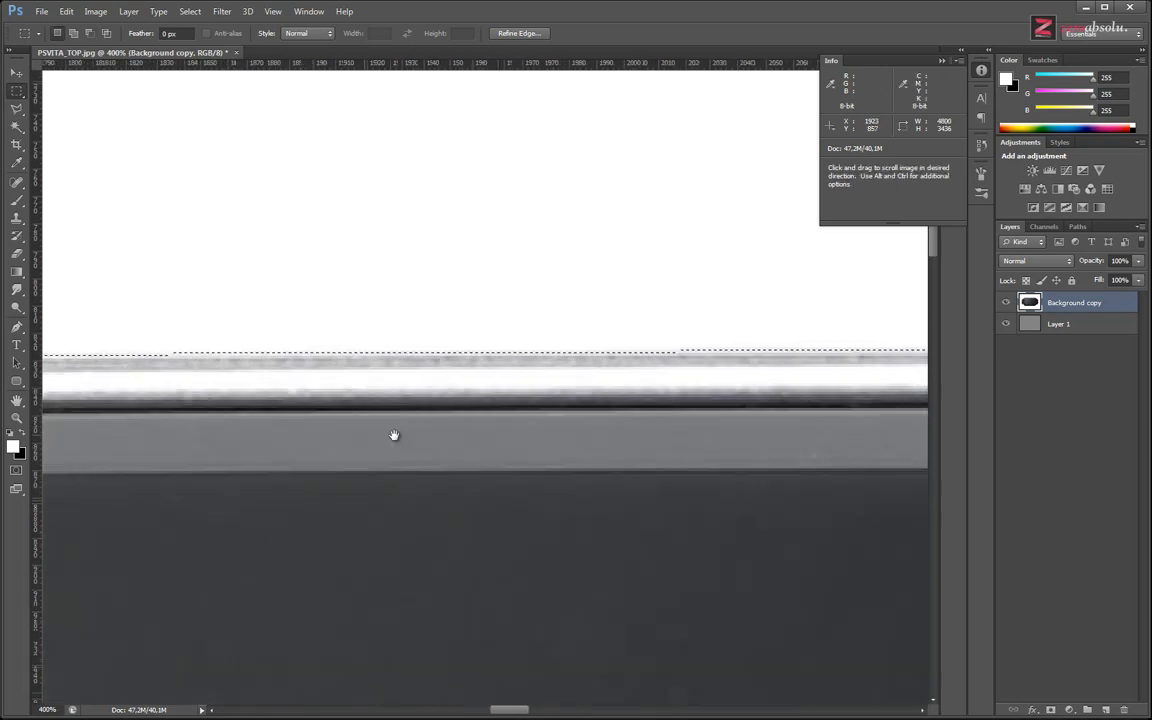
pyautogui.moveTo(772, 438); pyautogui.dragTo(345, 430)
pyautogui.moveTo(800, 450); pyautogui.dragTo(465, 433)
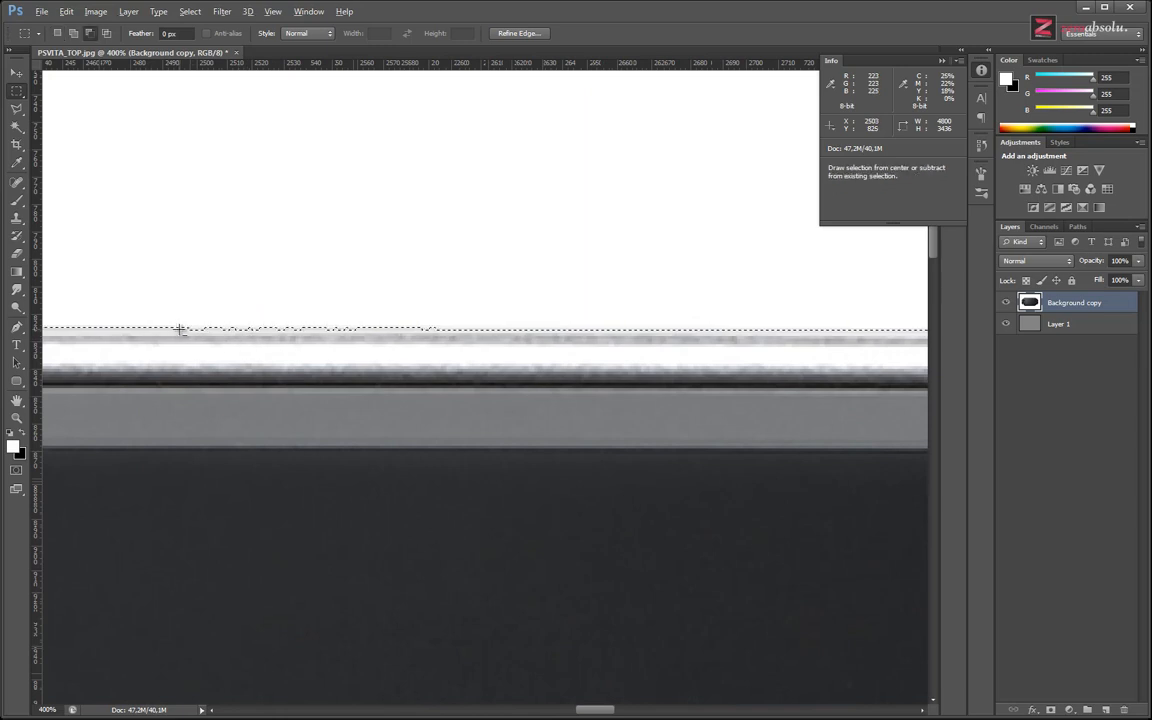
pyautogui.keyDown('alt'); pyautogui.moveTo(182, 328); pyautogui.dragTo(424, 367); pyautogui.keyUp('alt')
pyautogui.press('space')
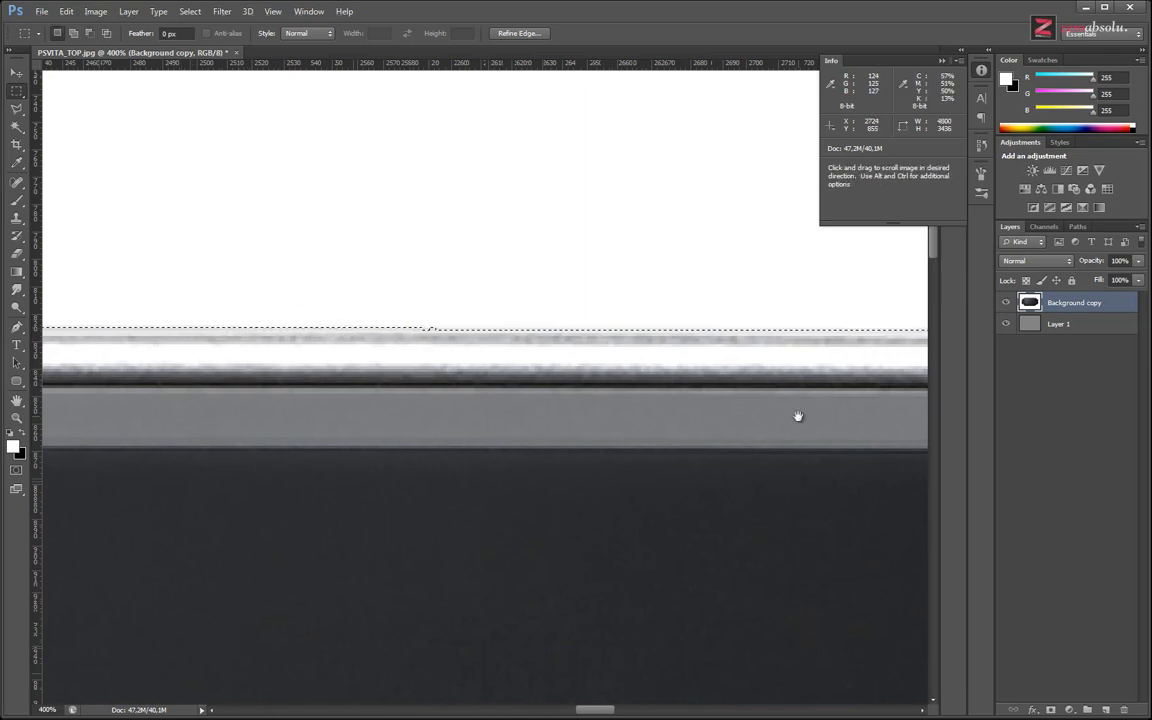
pyautogui.moveTo(812, 417); pyautogui.dragTo(437, 432)
pyautogui.moveTo(822, 440); pyautogui.dragTo(441, 436)
pyautogui.keyDown('alt'); pyautogui.moveTo(553, 324); pyautogui.dragTo(631, 342); pyautogui.keyUp('alt')
# Examine the selection outline along the rest of the top edge to the console's upper-right corner and around the whole console.
pyautogui.press('space')
pyautogui.moveTo(815, 378); pyautogui.dragTo(393, 331)
pyautogui.moveTo(797, 422); pyautogui.dragTo(442, 388)
pyautogui.hotkey('ctrl', '-')
pyautogui.hotkey('ctrl', '-')
pyautogui.hotkey('ctrl', '-')
pyautogui.hotkey('ctrl', '-')
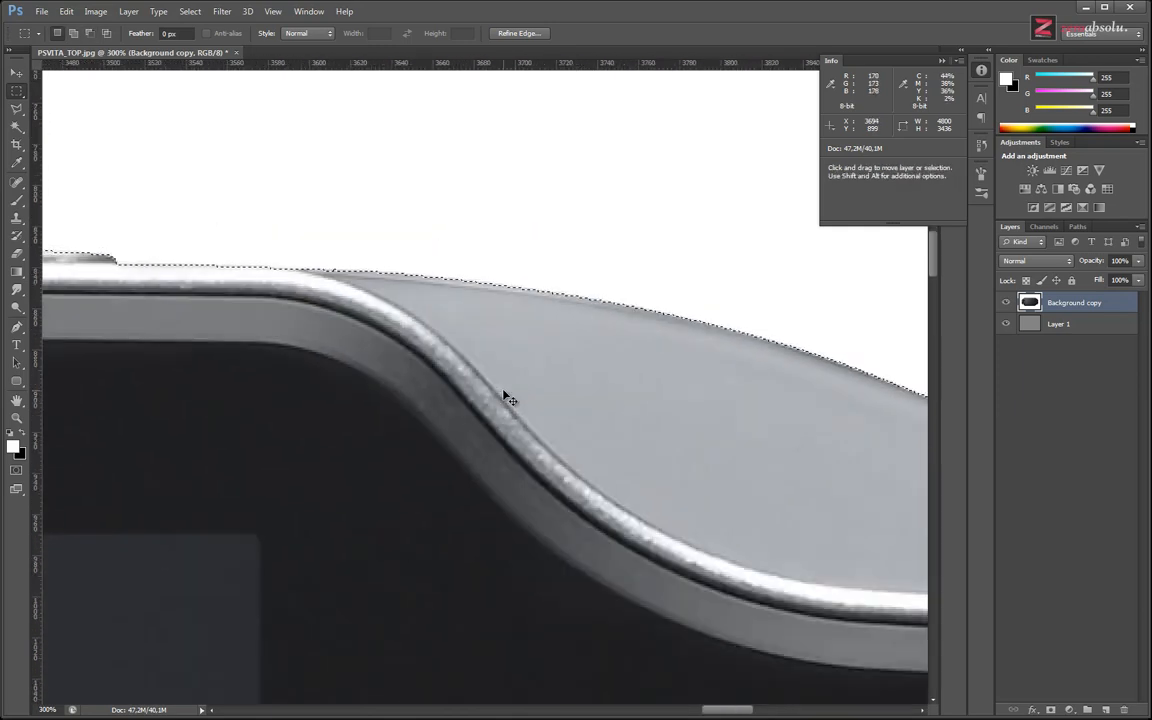
pyautogui.hotkey('ctrl', '-')
pyautogui.hotkey('ctrl', '-')
pyautogui.hotkey('ctrl', '-')
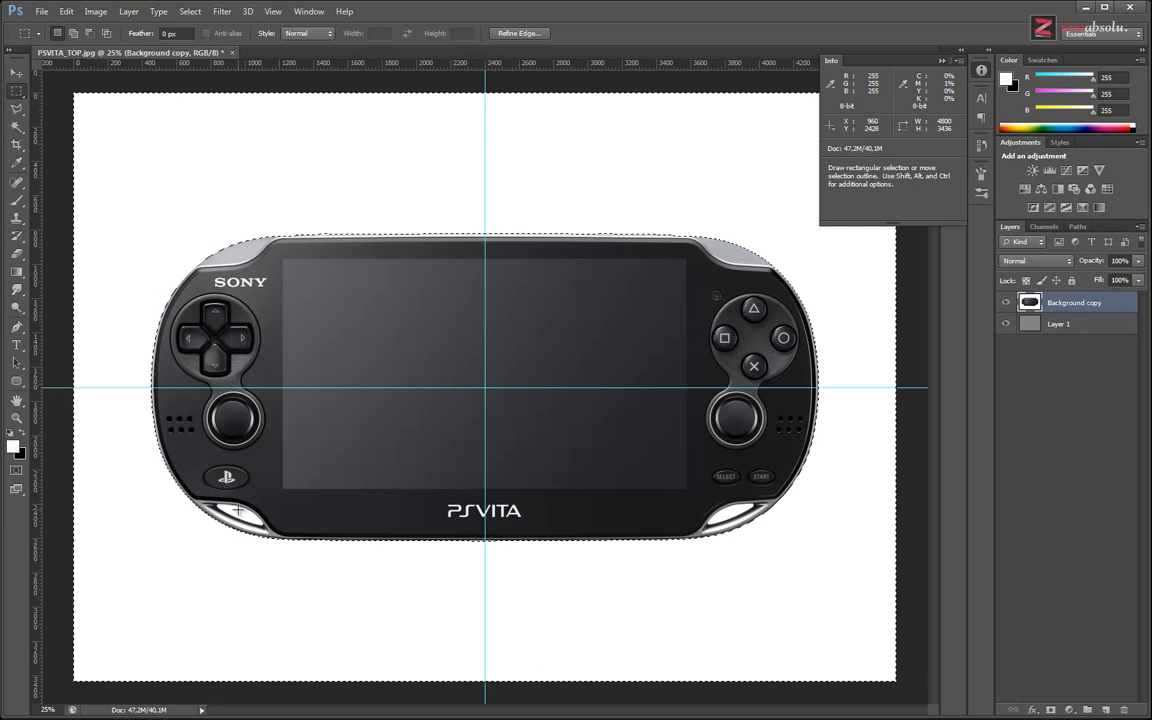
# Delete the white backdrop, including the white inside both lower strap openings, from the console layer and clear the selection.
pyautogui.click(17, 127)
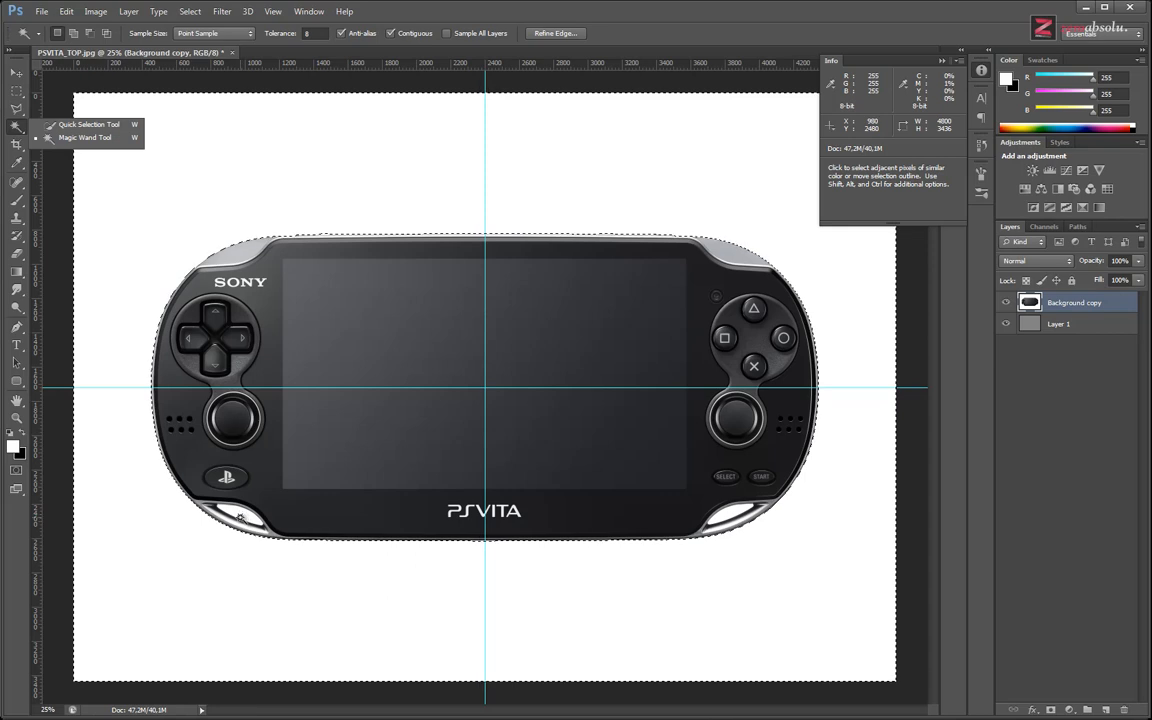
pyautogui.press('shift')
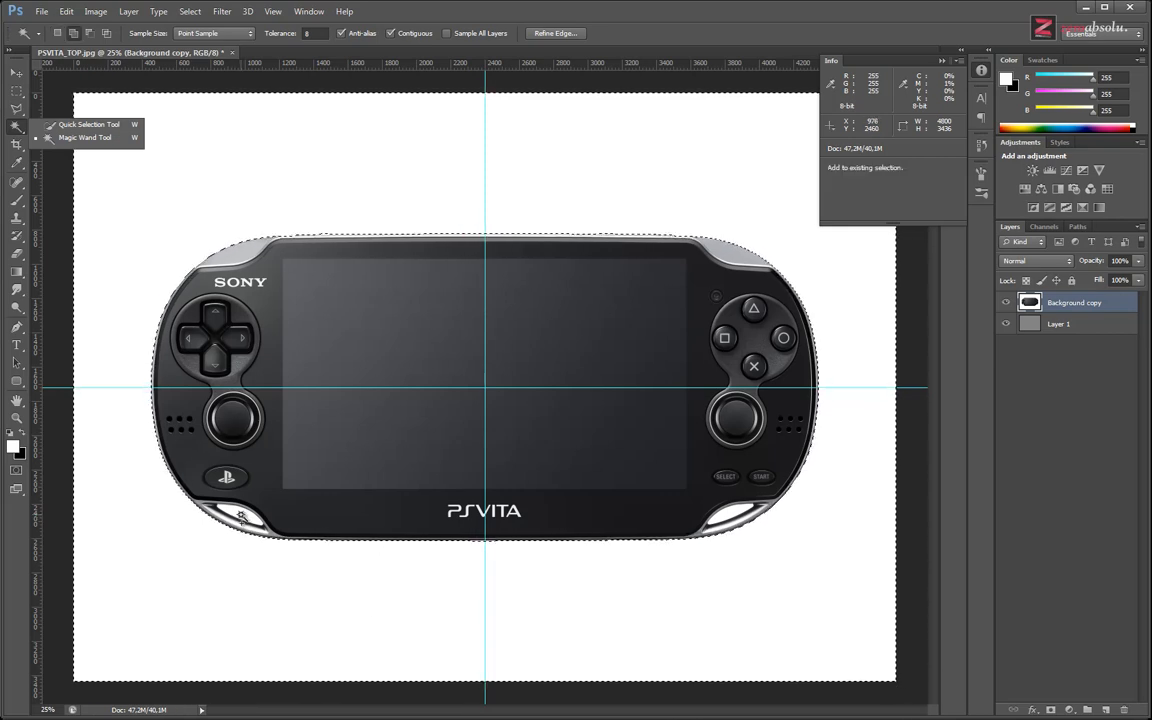
pyautogui.keyDown('shift'); pyautogui.click(240, 514); pyautogui.keyUp('shift')
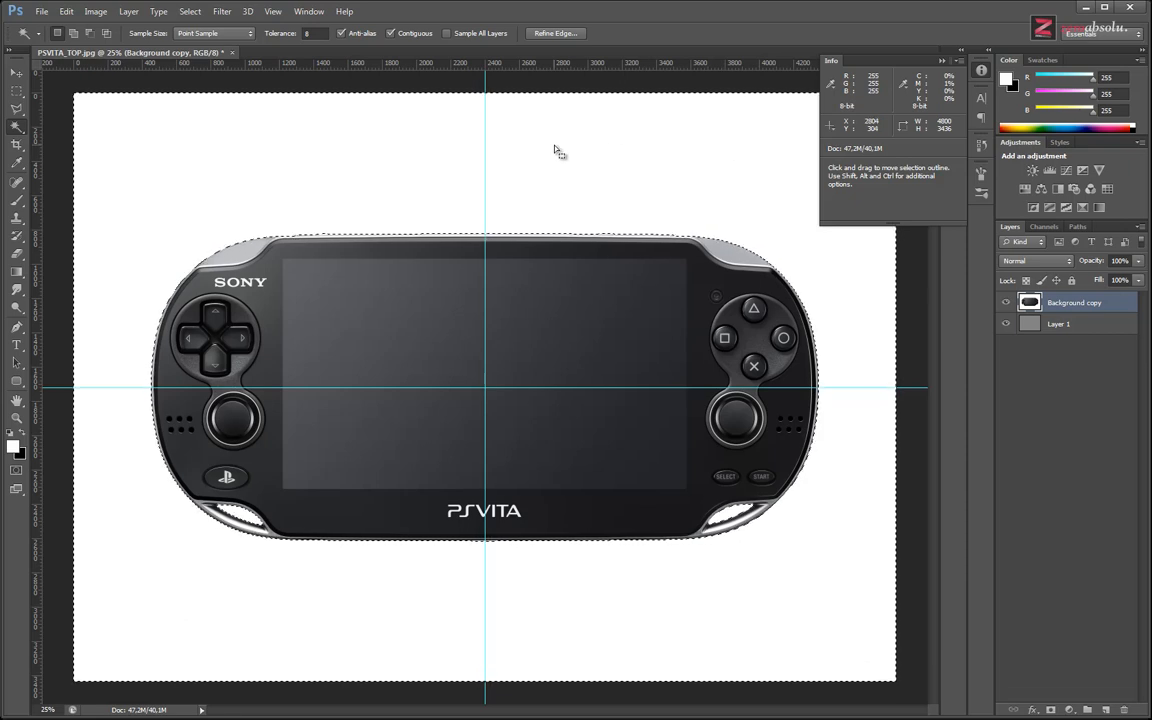
pyautogui.press('Delete')
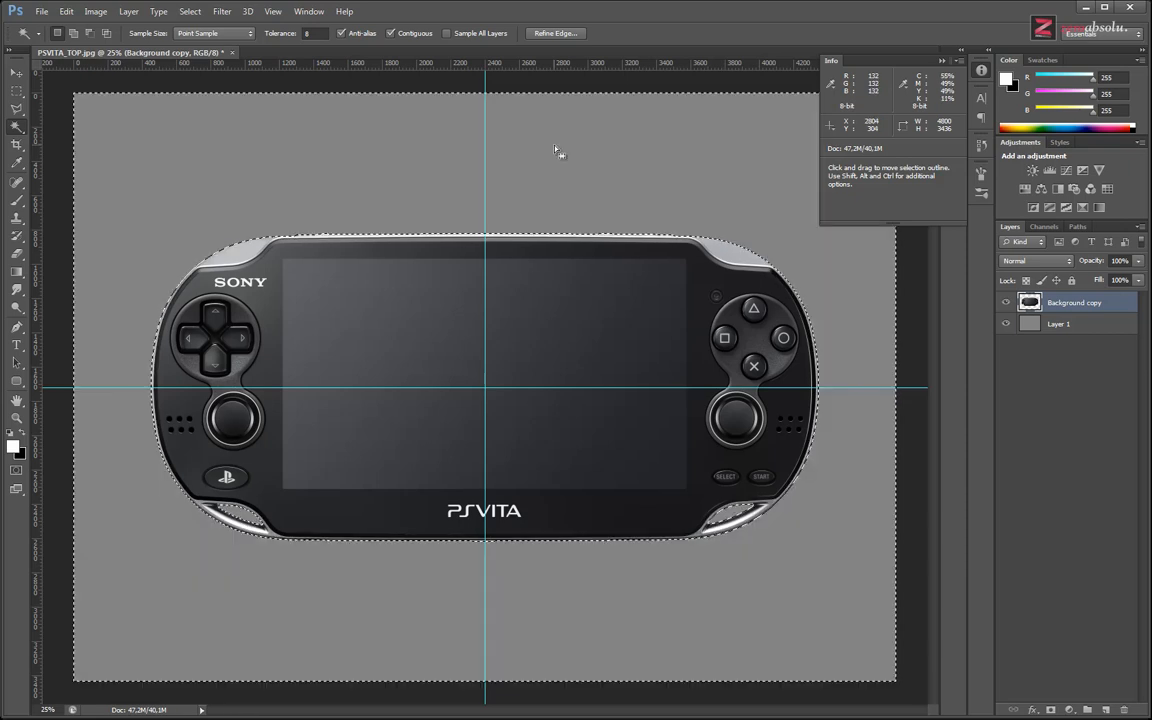
pyautogui.click(16, 90)
pyautogui.click(141, 149)
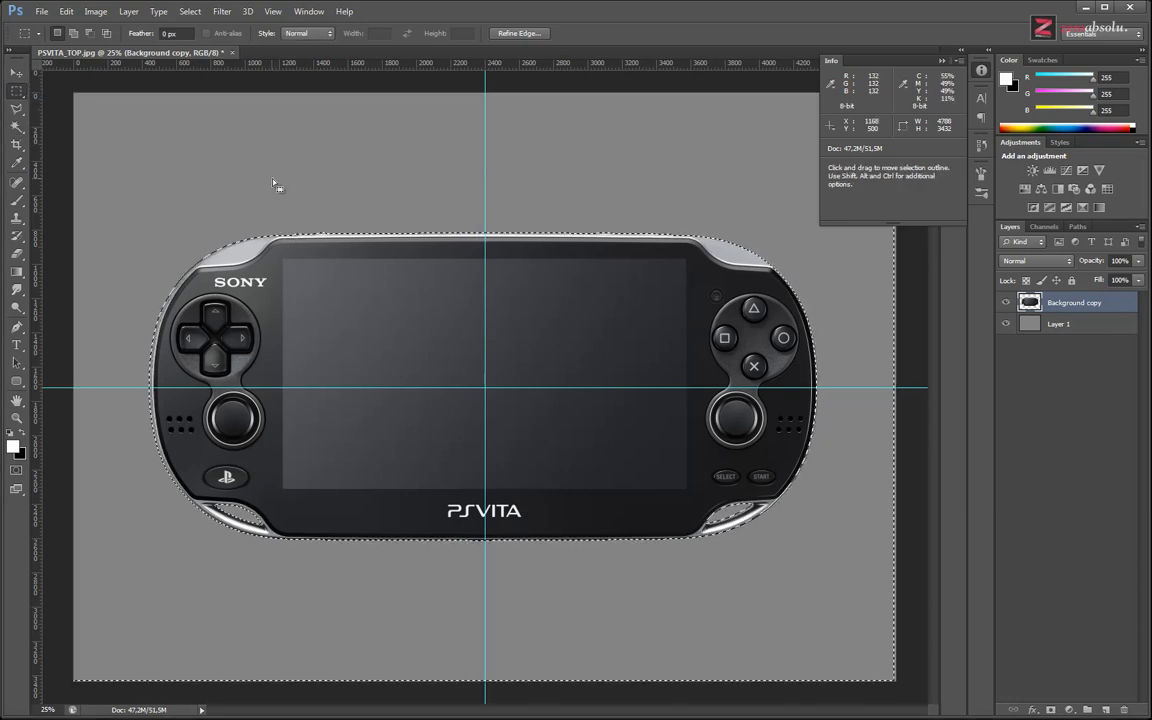
pyautogui.click(273, 181)
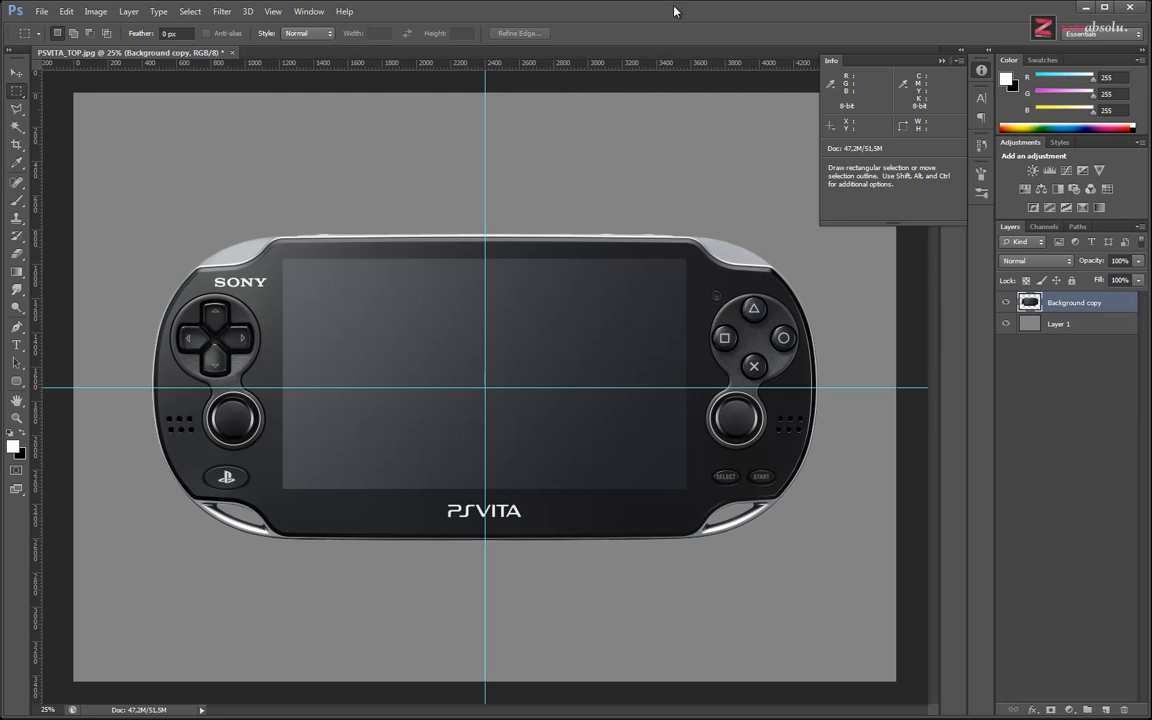
# Save the document as the layered Photoshop file PSVITA_backs.psd in the vitapics folder, with Maximize Compatibility enabled.
pyautogui.hotkey('ctrl', 'shift', 's')
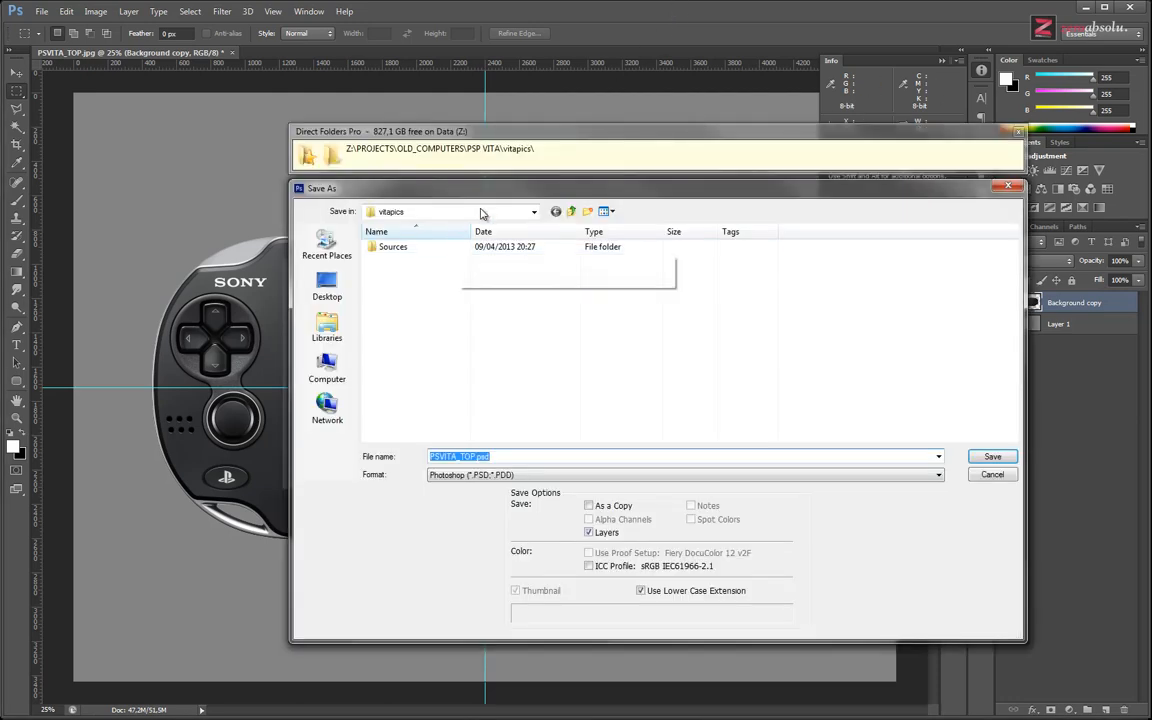
pyautogui.click(535, 212)
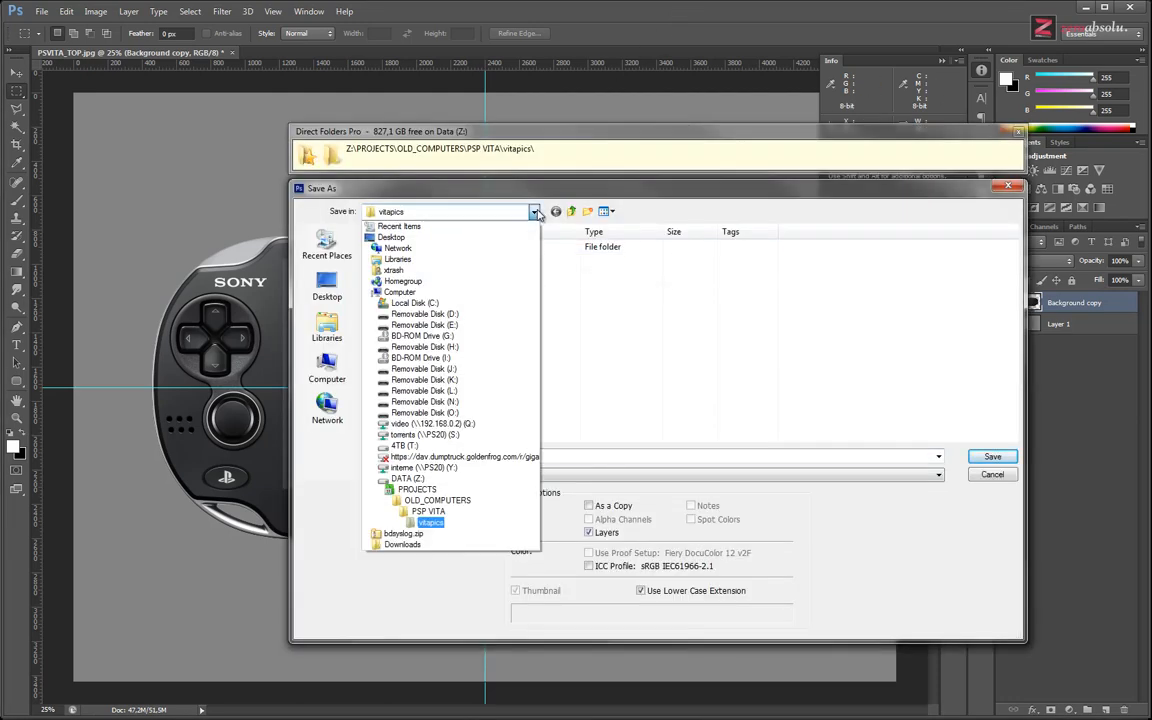
pyautogui.click(632, 323)
pyautogui.doubleClick(474, 457)
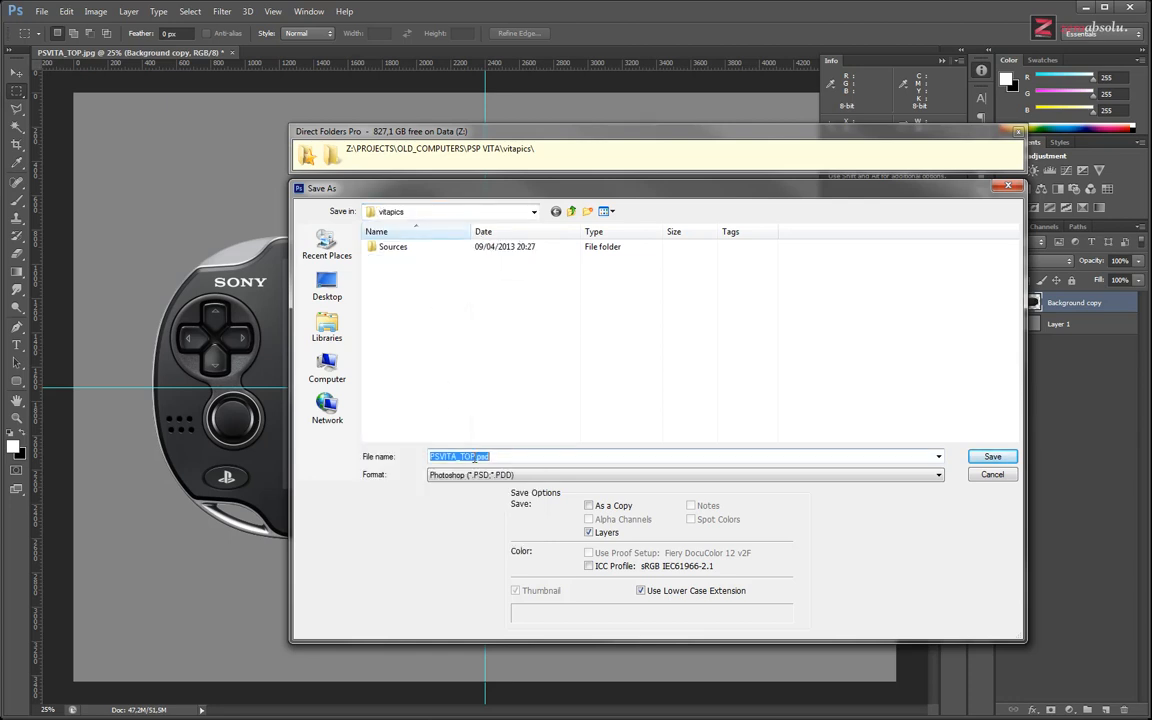
pyautogui.press('End')
pyautogui.press('Return')
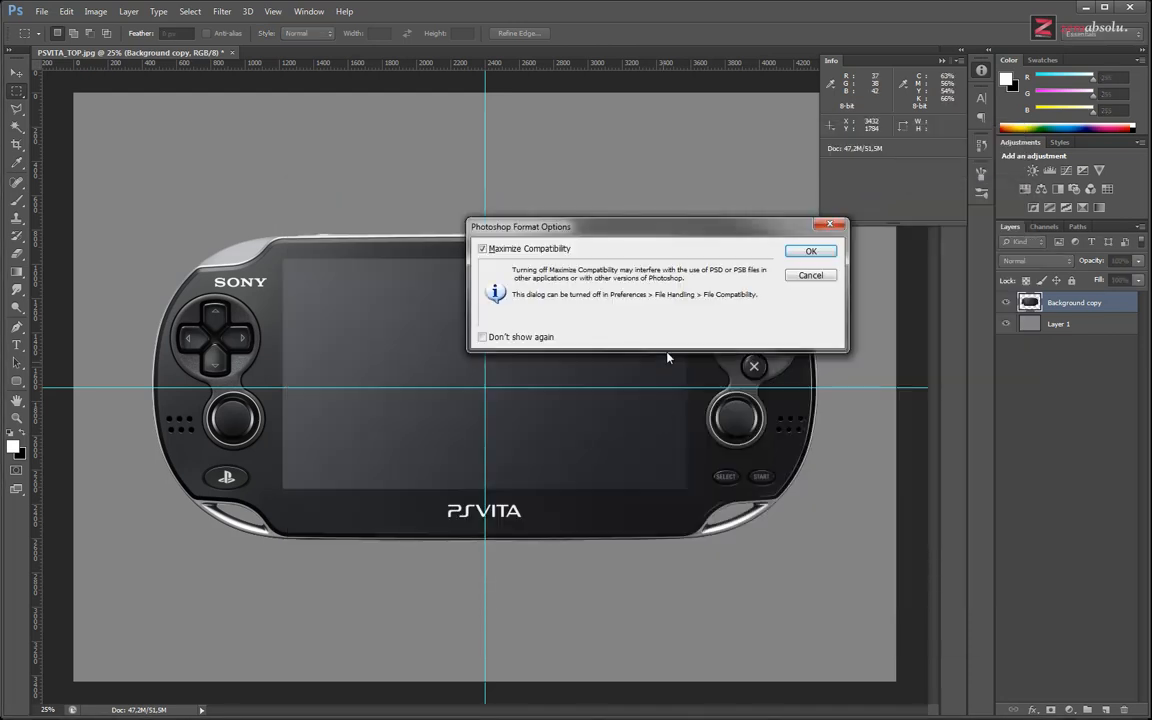
pyautogui.click(808, 251)
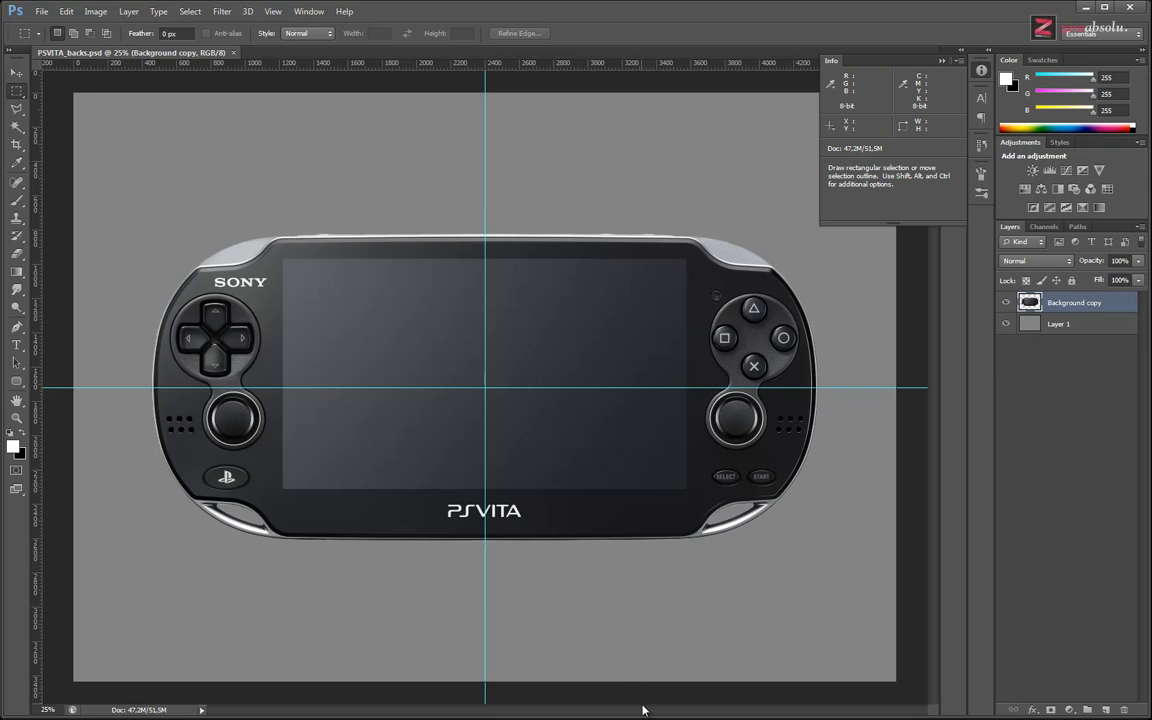
# Open PSVITA_bottom.jpg from the vitapics folder in Photoshop and select its white backdrop and both strap openings with the Magic Wand.
pyautogui.hotkey('alt', 'Tab')
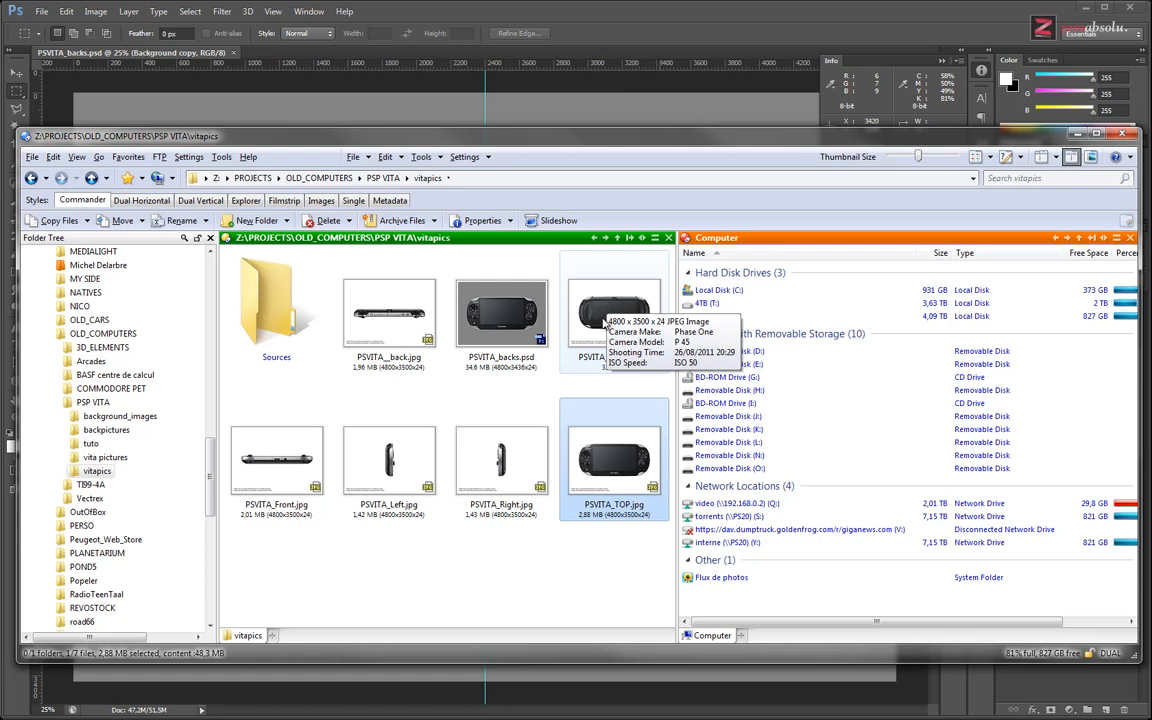
pyautogui.moveTo(603, 307); pyautogui.dragTo(576, 12)
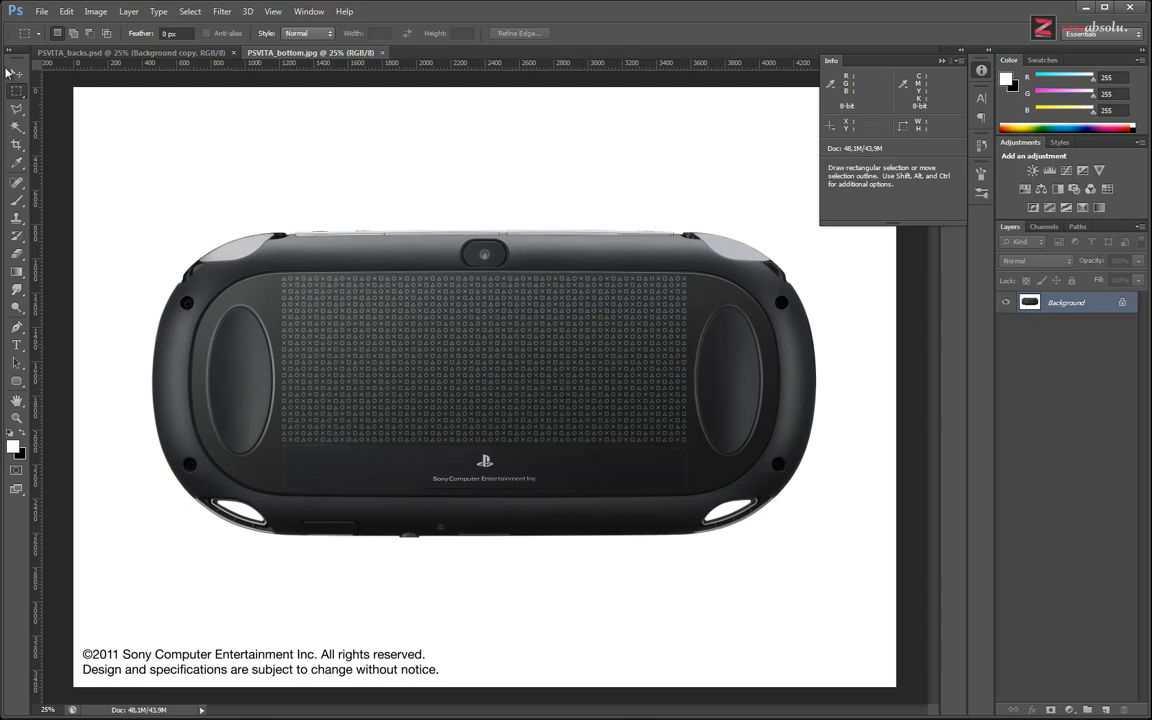
pyautogui.click(18, 126)
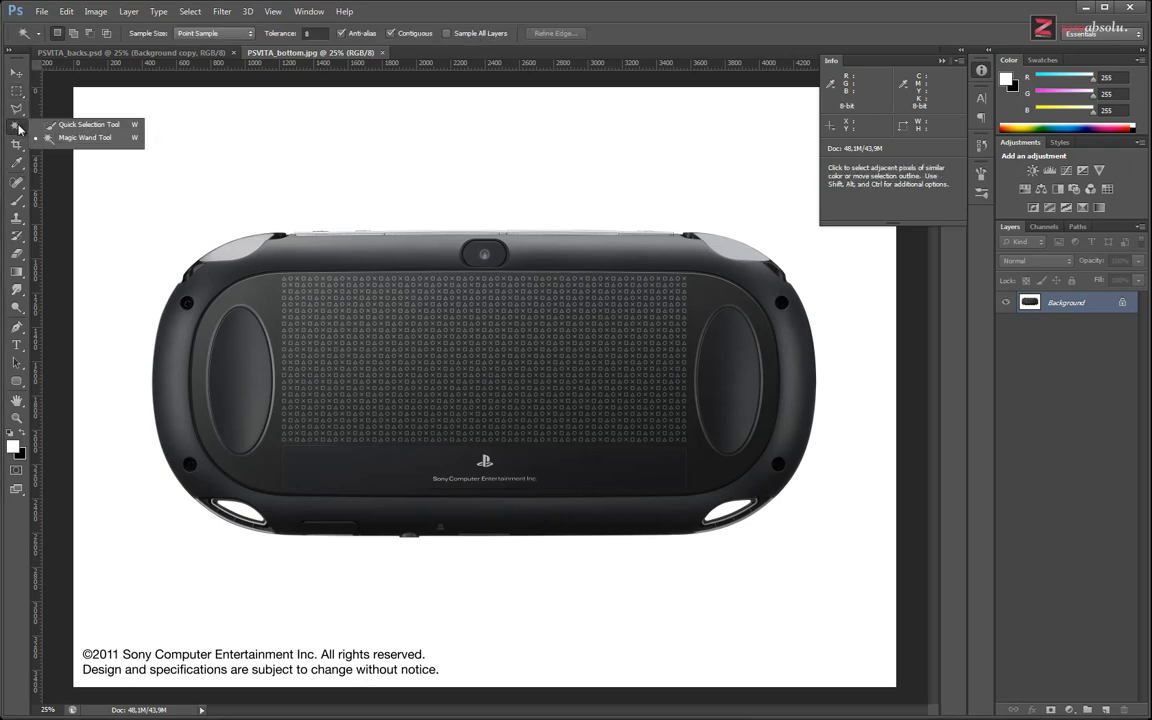
pyautogui.click(350, 172)
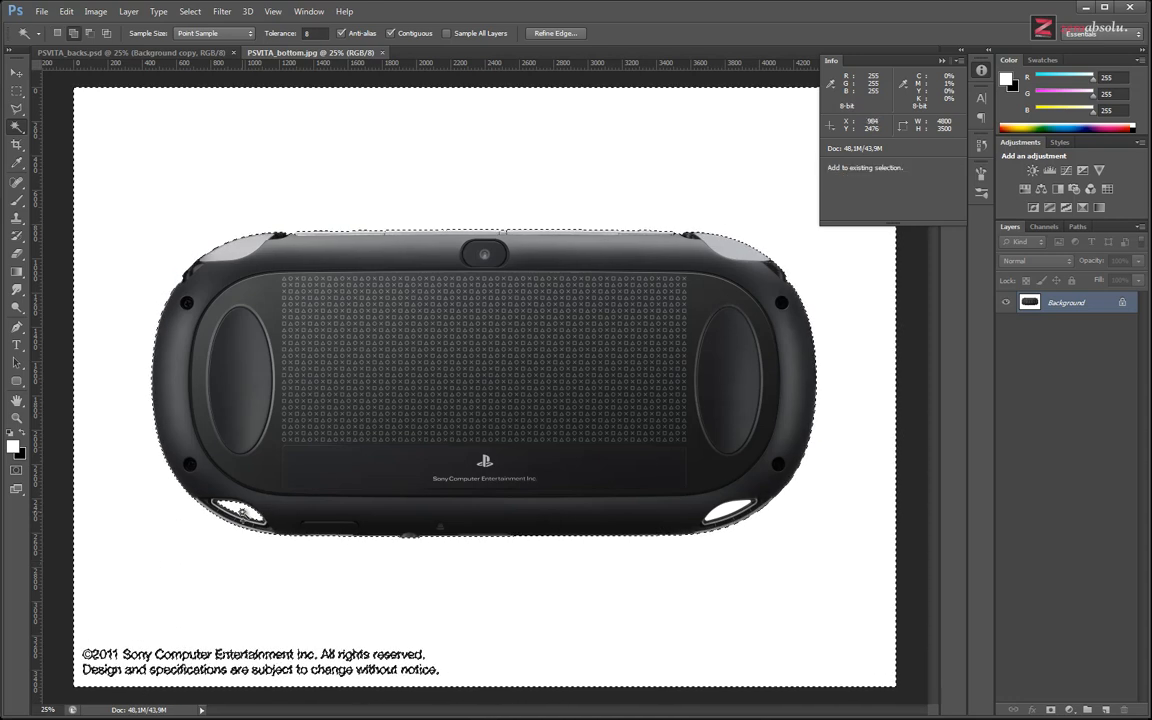
pyautogui.keyDown('shift'); pyautogui.click(729, 512); pyautogui.keyUp('shift')
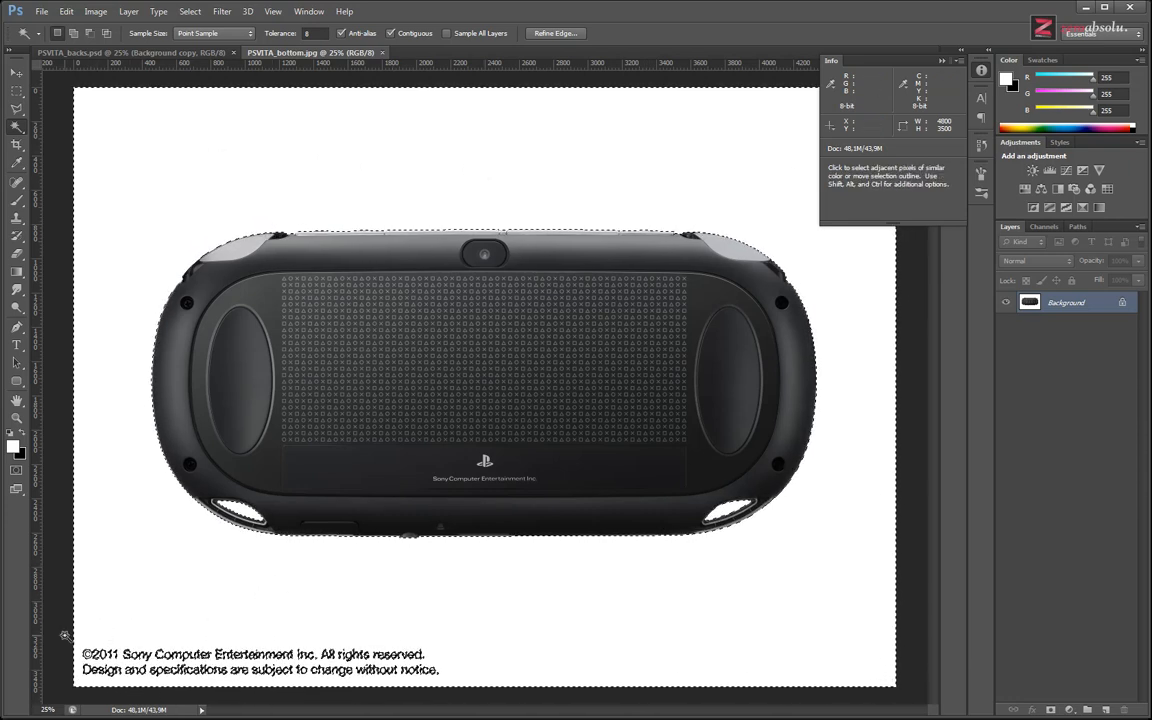
# Add the two-line copyright text below the console to the selection with the Rectangular Marquee.
pyautogui.rightClick(17, 90)
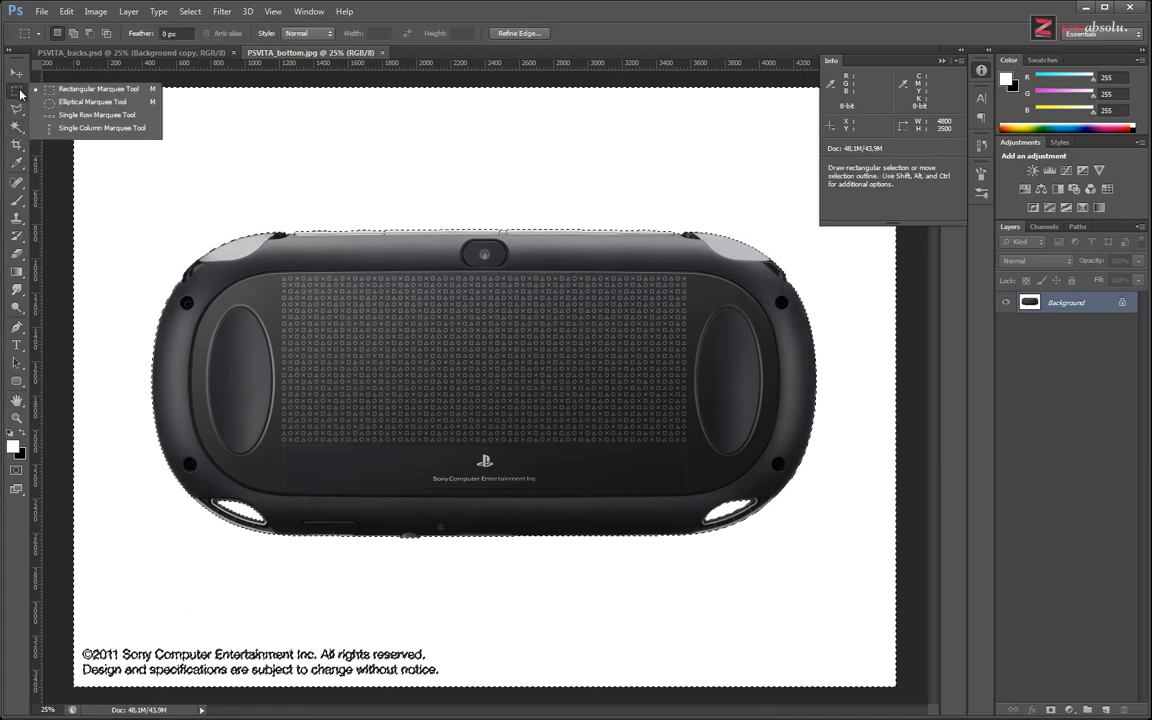
pyautogui.click(68, 90)
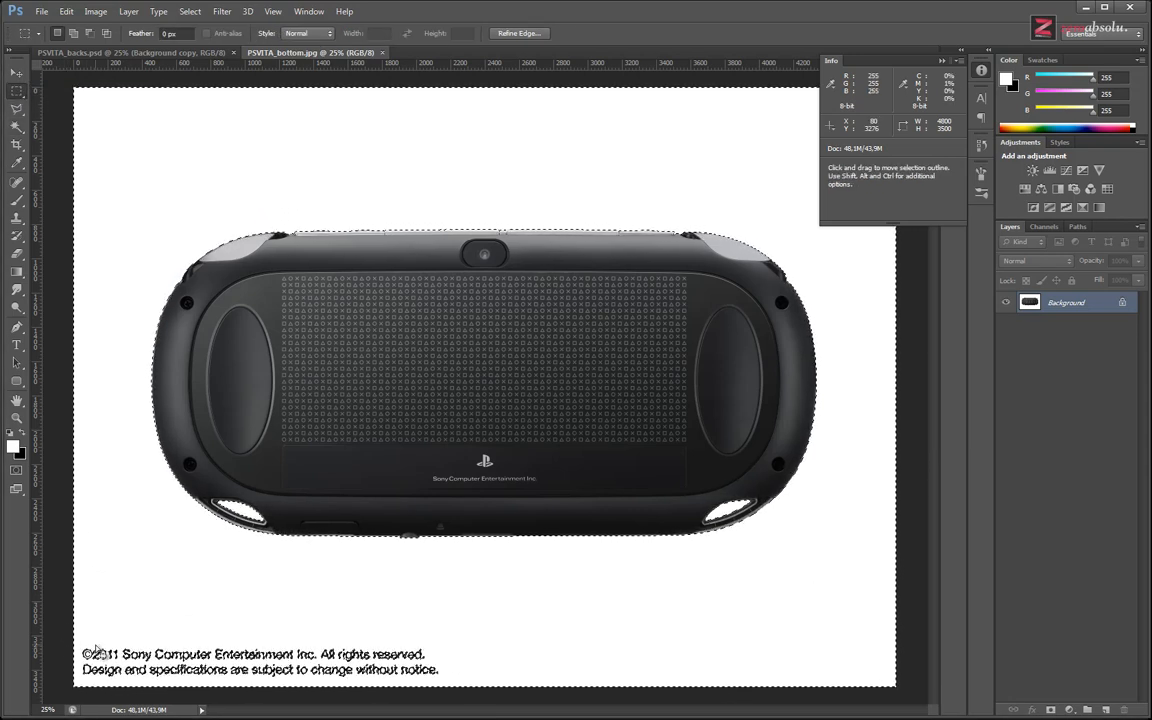
pyautogui.press('shift')
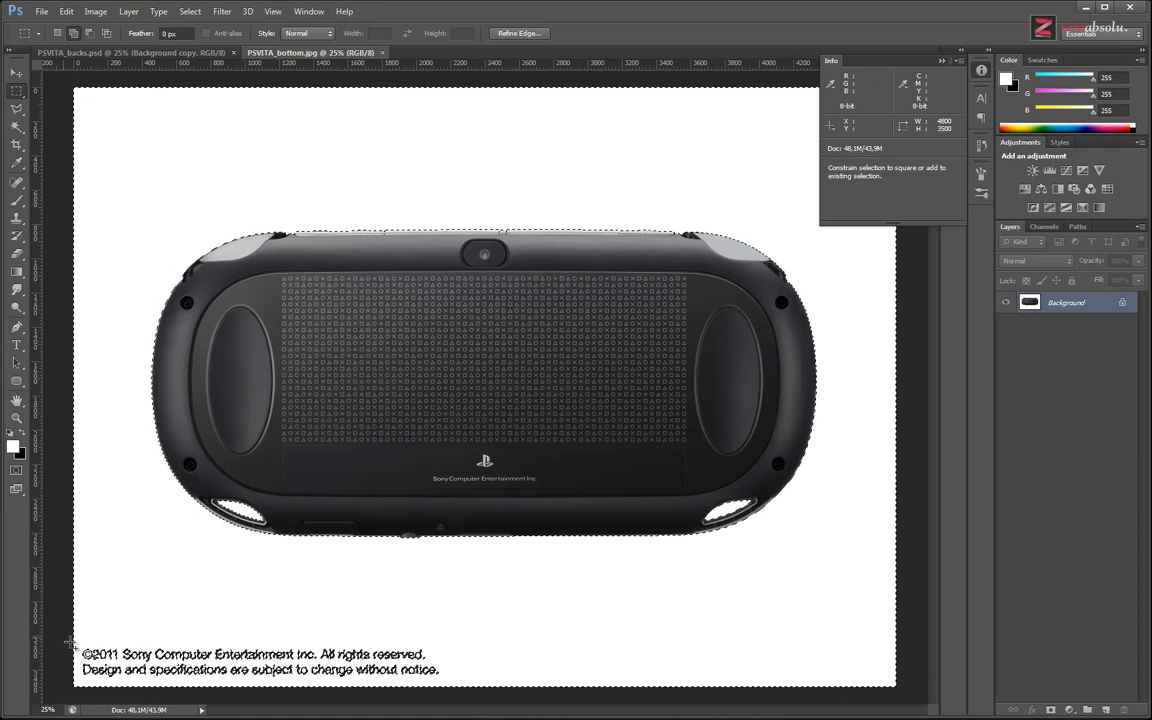
pyautogui.keyDown('shift'); pyautogui.moveTo(70, 643); pyautogui.dragTo(488, 676); pyautogui.keyUp('shift')
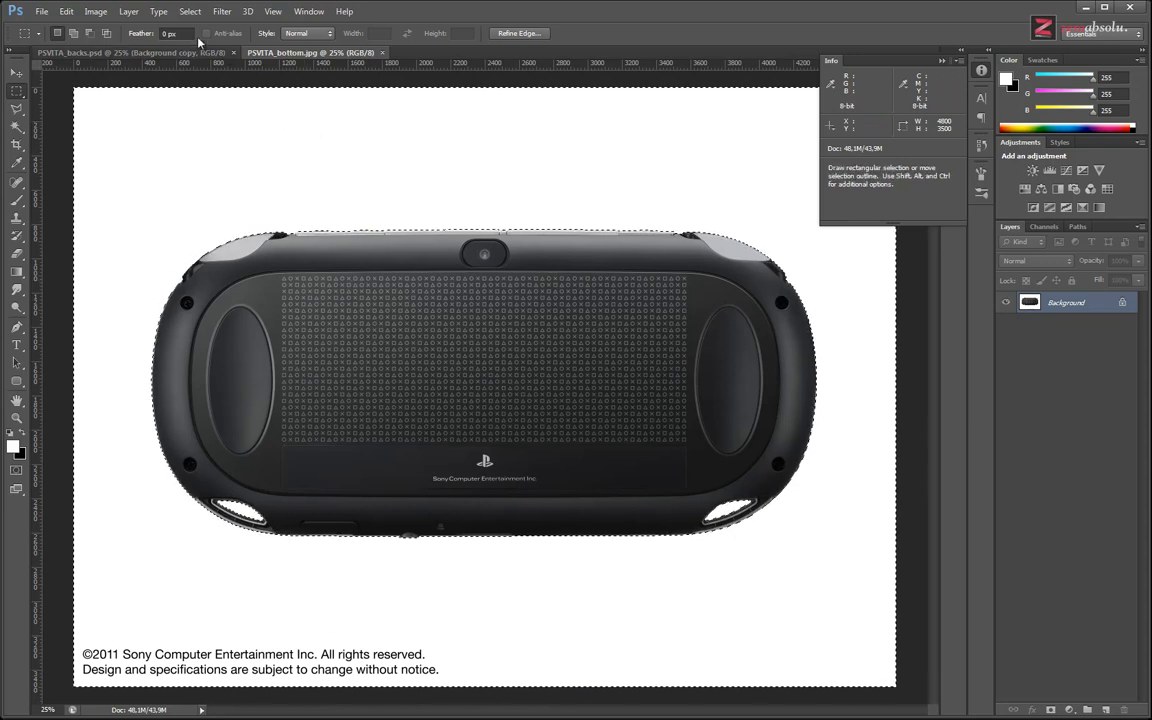
# Invert the selection to isolate the console's back view and copy it into PSVITA_backs.psd as a new layer.
pyautogui.click(191, 11)
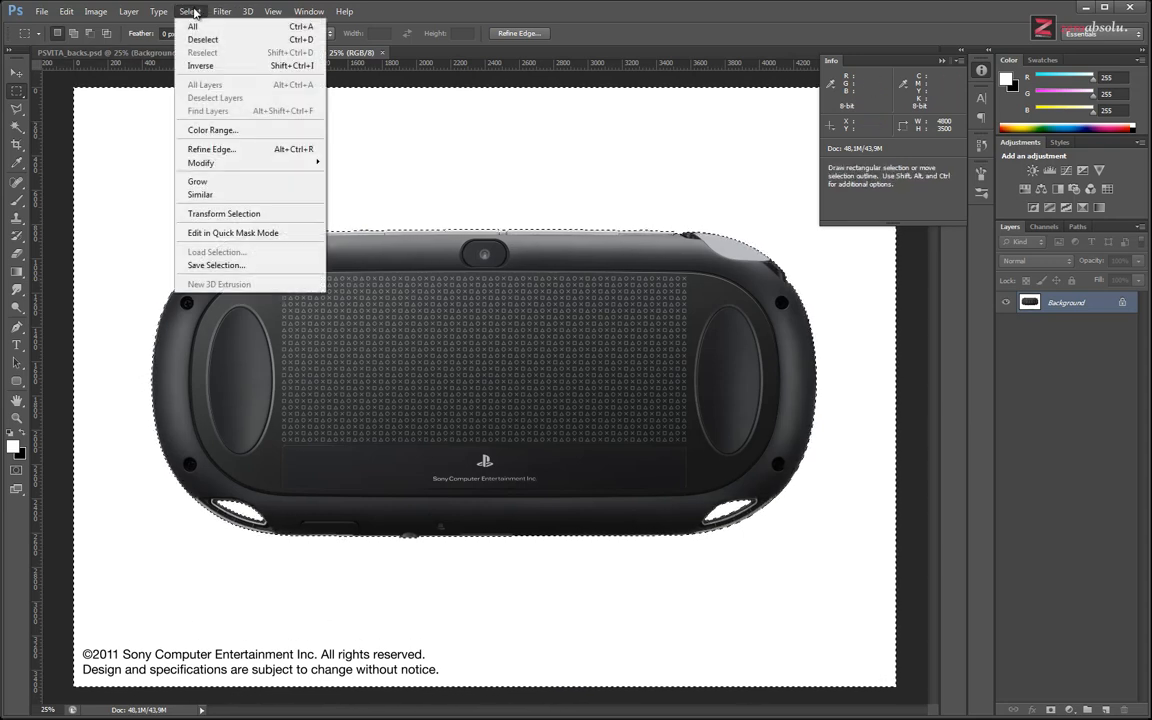
pyautogui.click(227, 66)
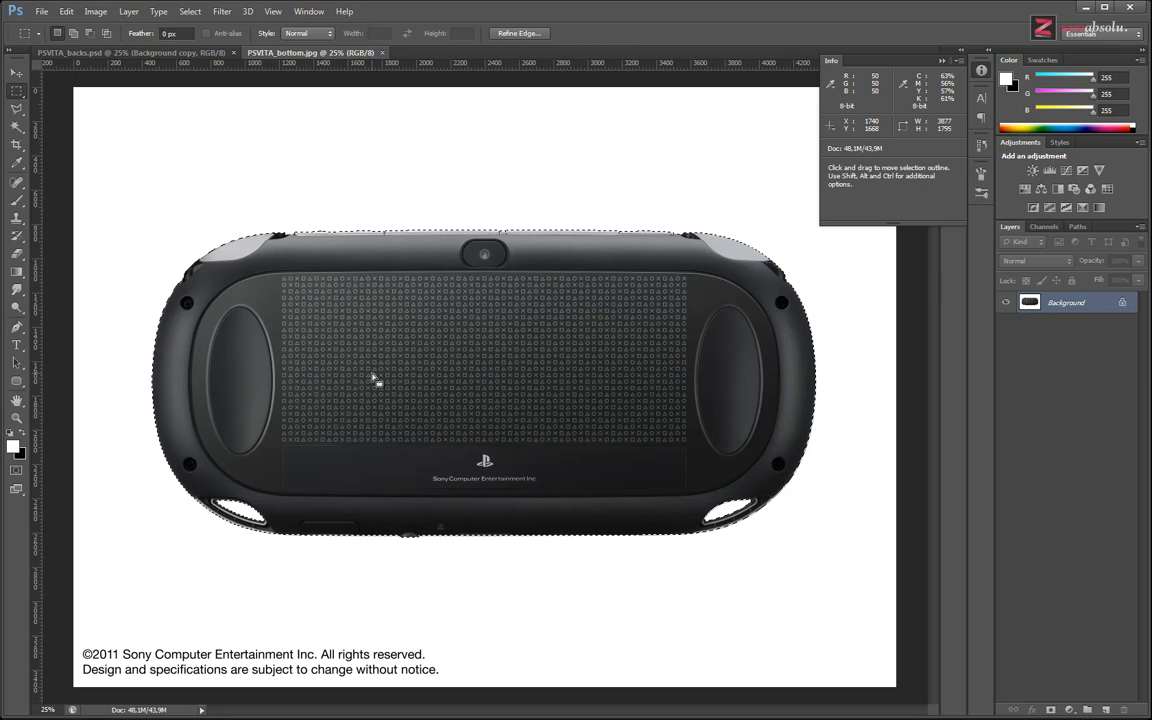
pyautogui.press('ctrl')
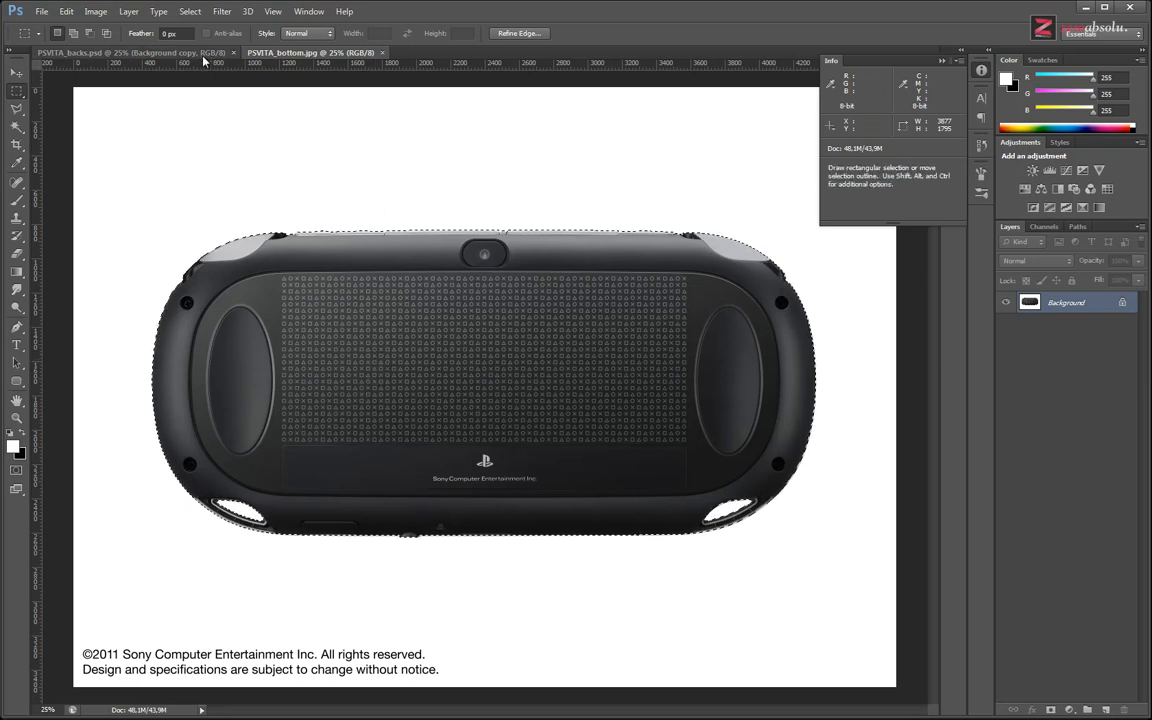
pyautogui.click(166, 53)
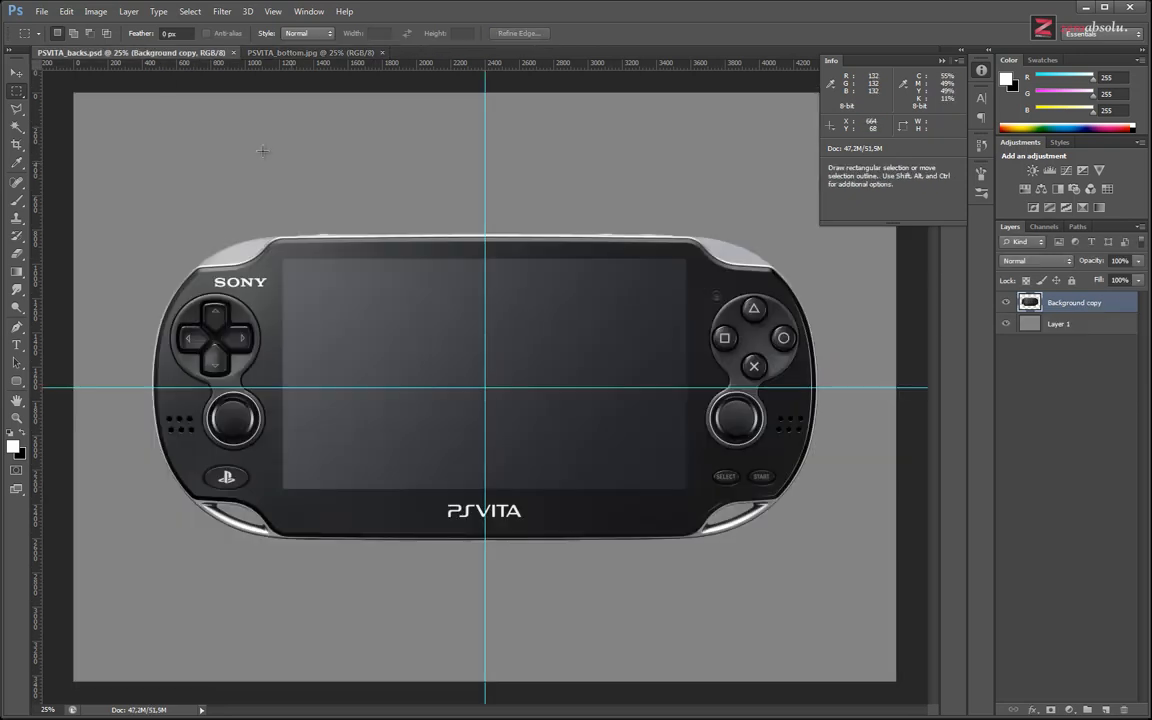
pyautogui.hotkey('ctrl', 'v')
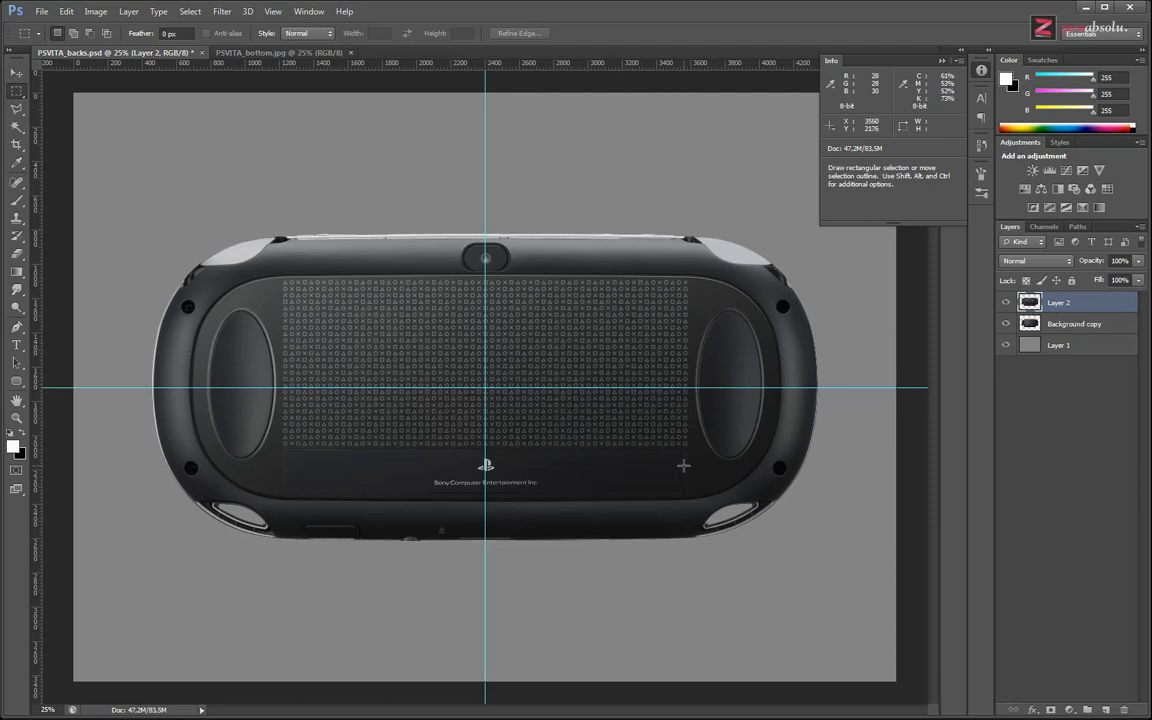
# Vary the pasted layer's opacity, return it to 100%, and nudge the layer down towards the front view's lower edge.
pyautogui.hotkey('ctrl', '+')
pyautogui.hotkey('ctrl', '+')
pyautogui.hotkey('ctrl', '+')
pyautogui.moveTo(622, 545); pyautogui.dragTo(712, 219)
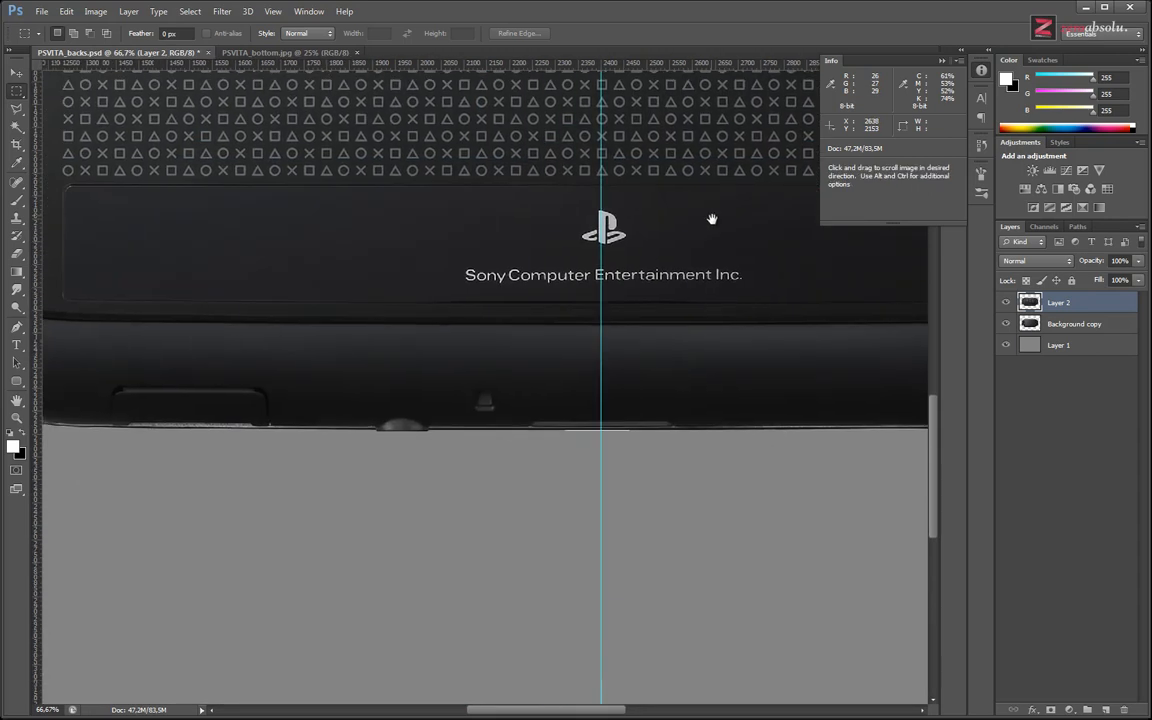
pyautogui.moveTo(465, 326); pyautogui.dragTo(810, 395)
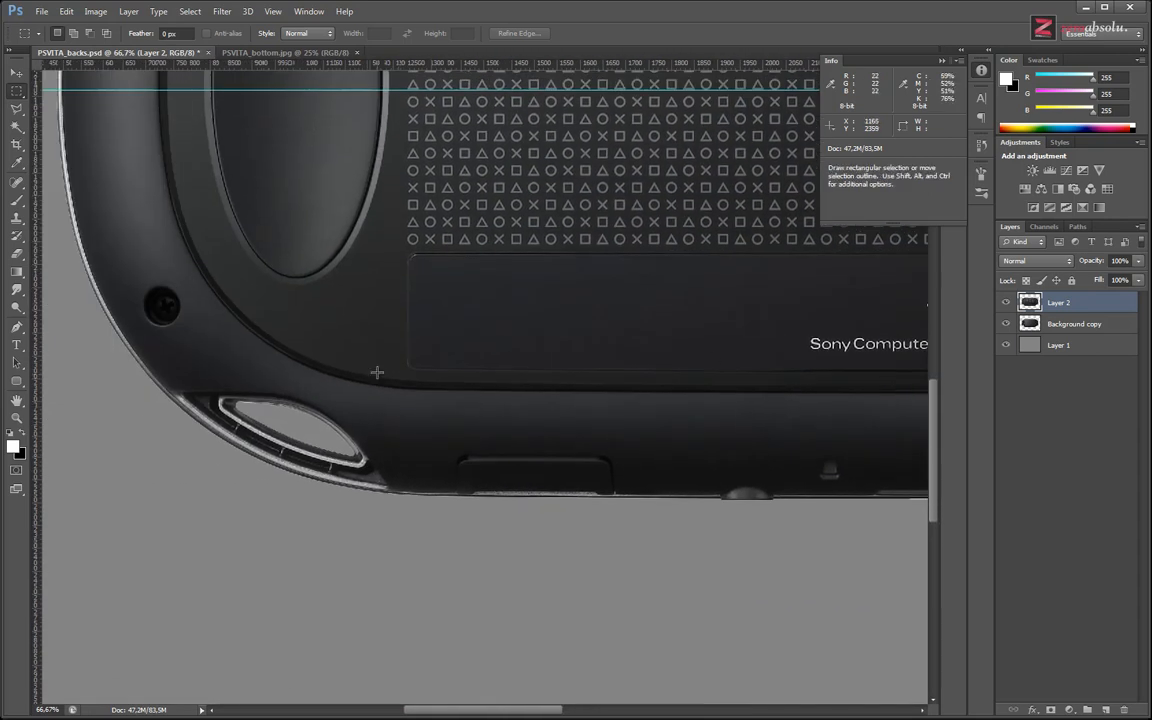
pyautogui.click(1138, 261)
pyautogui.moveTo(1091, 279); pyautogui.dragTo(1137, 284)
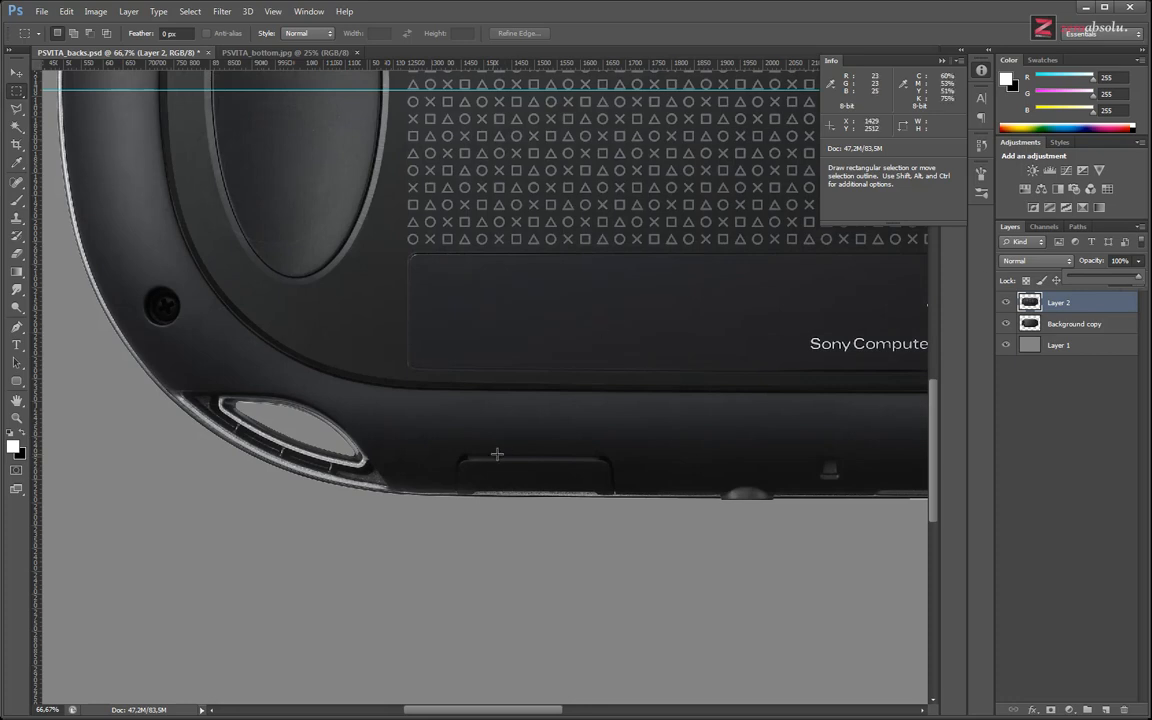
pyautogui.click(507, 370)
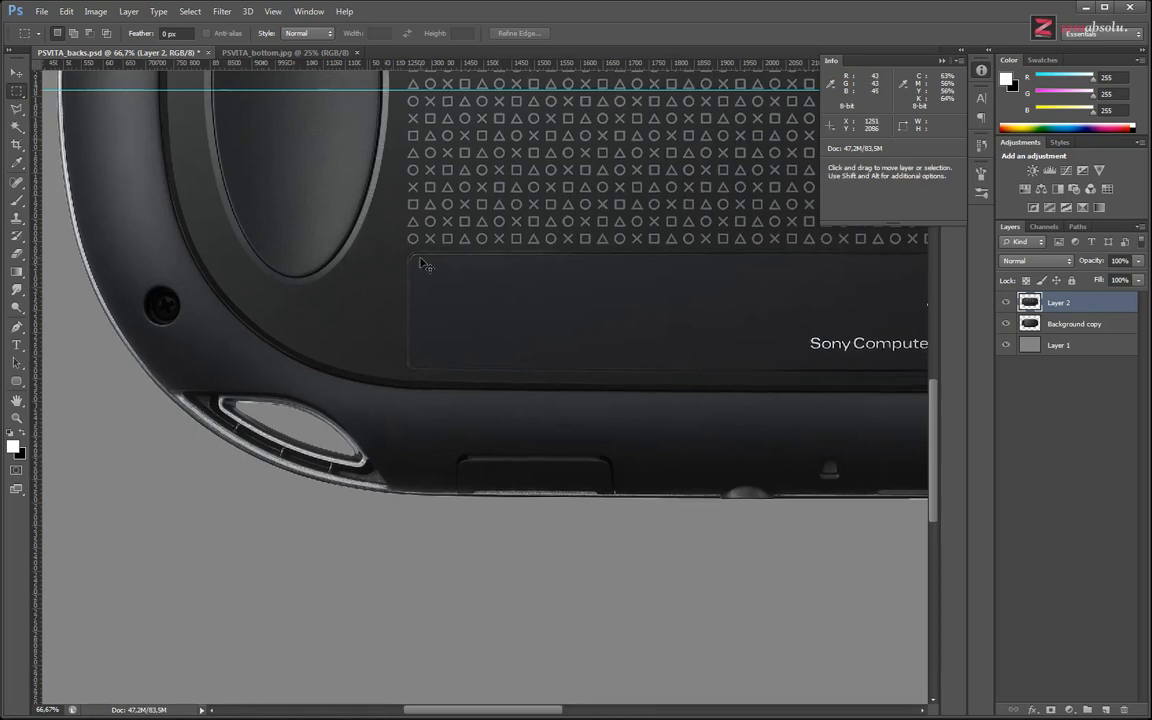
pyautogui.hotkey('ctrl', 'Down')
pyautogui.hotkey('ctrl', 'Down')
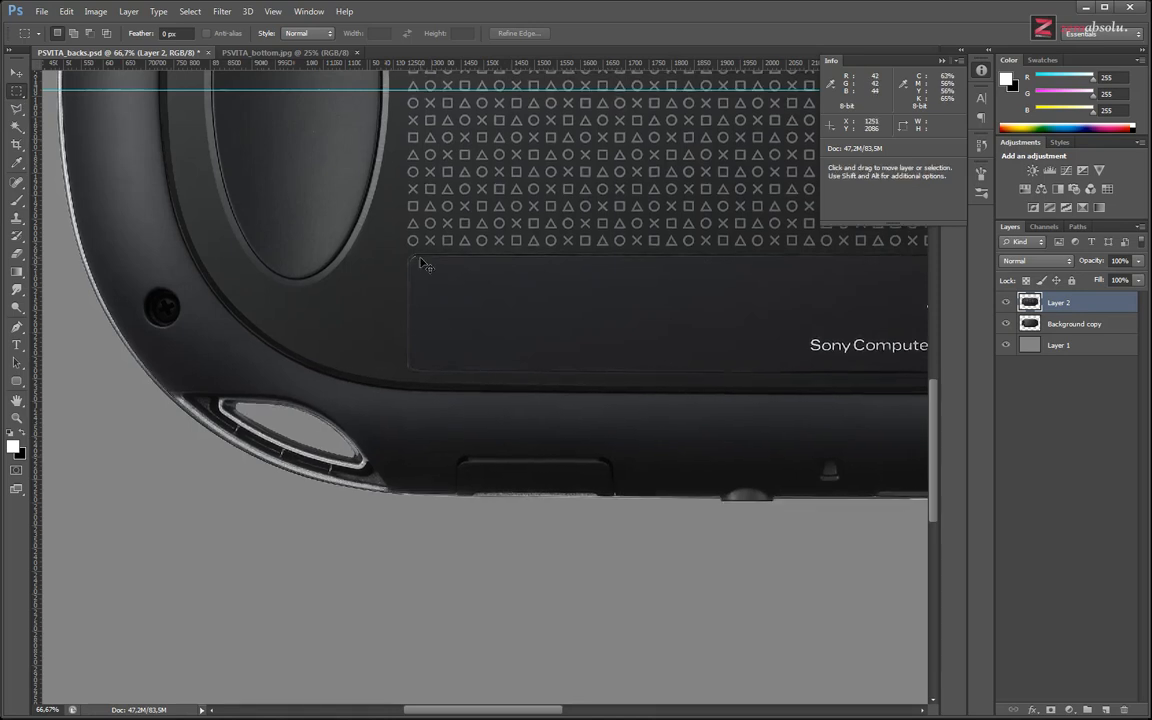
pyautogui.hotkey('ctrl', 'Down')
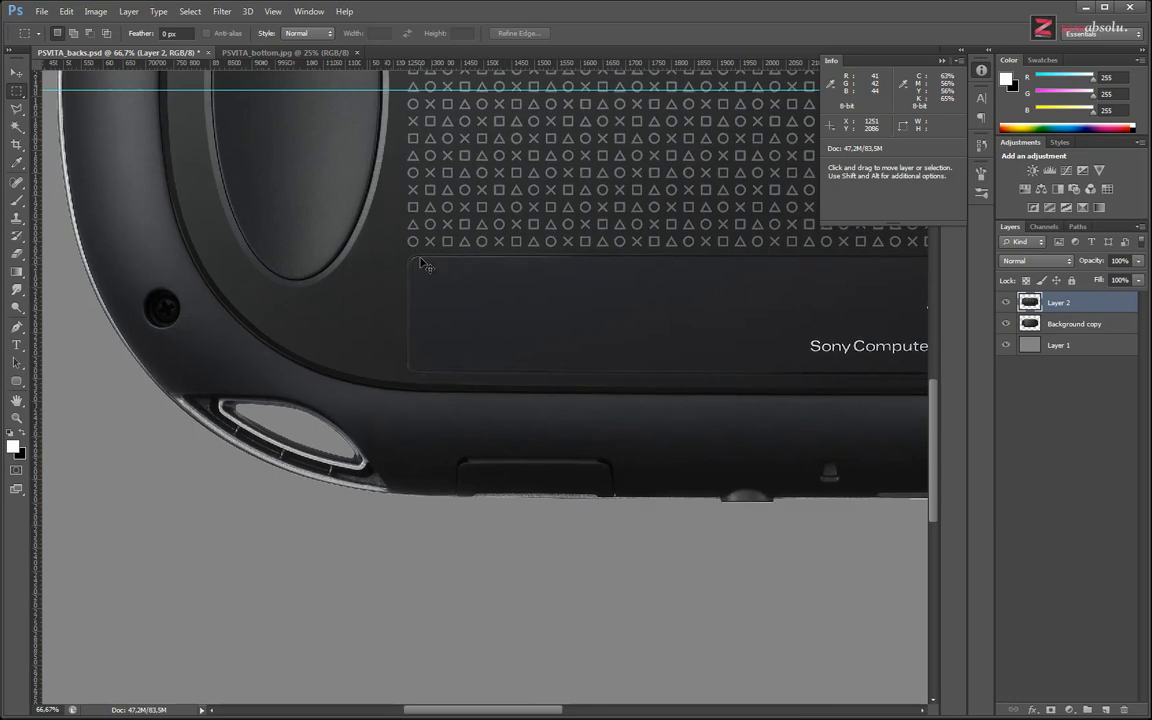
# Nudge the pasted back view slightly down while checking its upper edge near the camera against the front view.
pyautogui.moveTo(553, 175); pyautogui.dragTo(468, 512)
pyautogui.moveTo(550, 172); pyautogui.dragTo(420, 425)
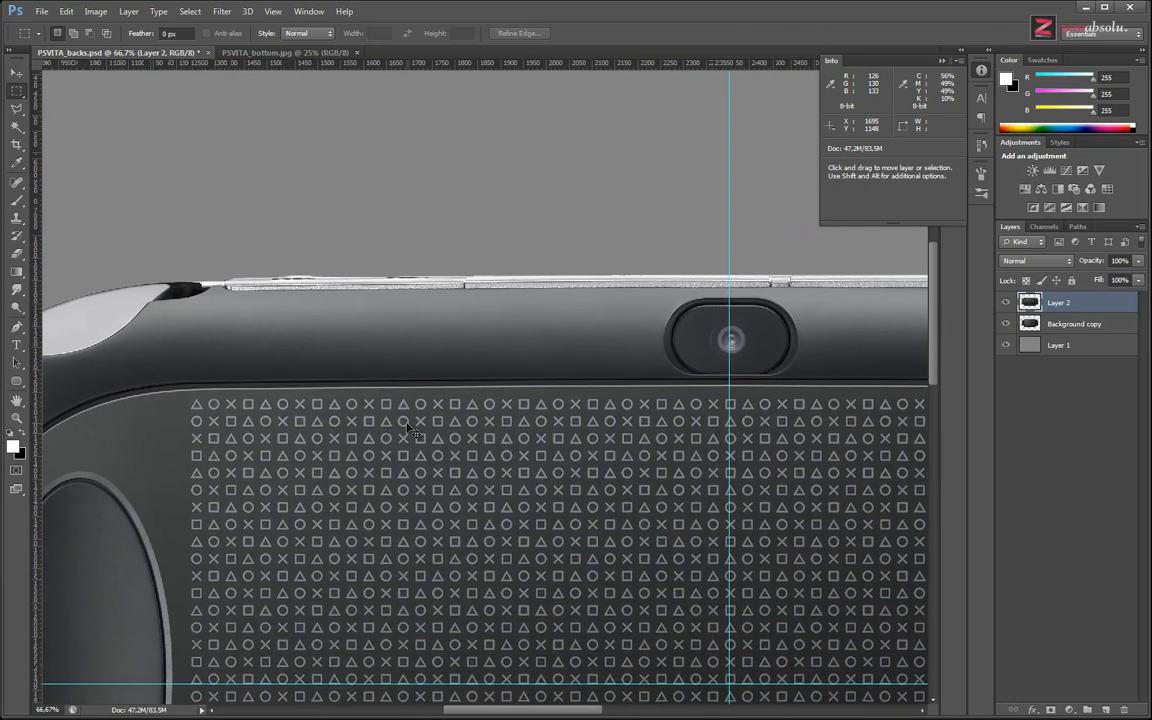
pyautogui.hotkey('ctrl', 'Up')
pyautogui.hotkey('ctrl', 'Down')
pyautogui.hotkey('ctrl', 'Down')
pyautogui.hotkey('ctrl', 'Down')
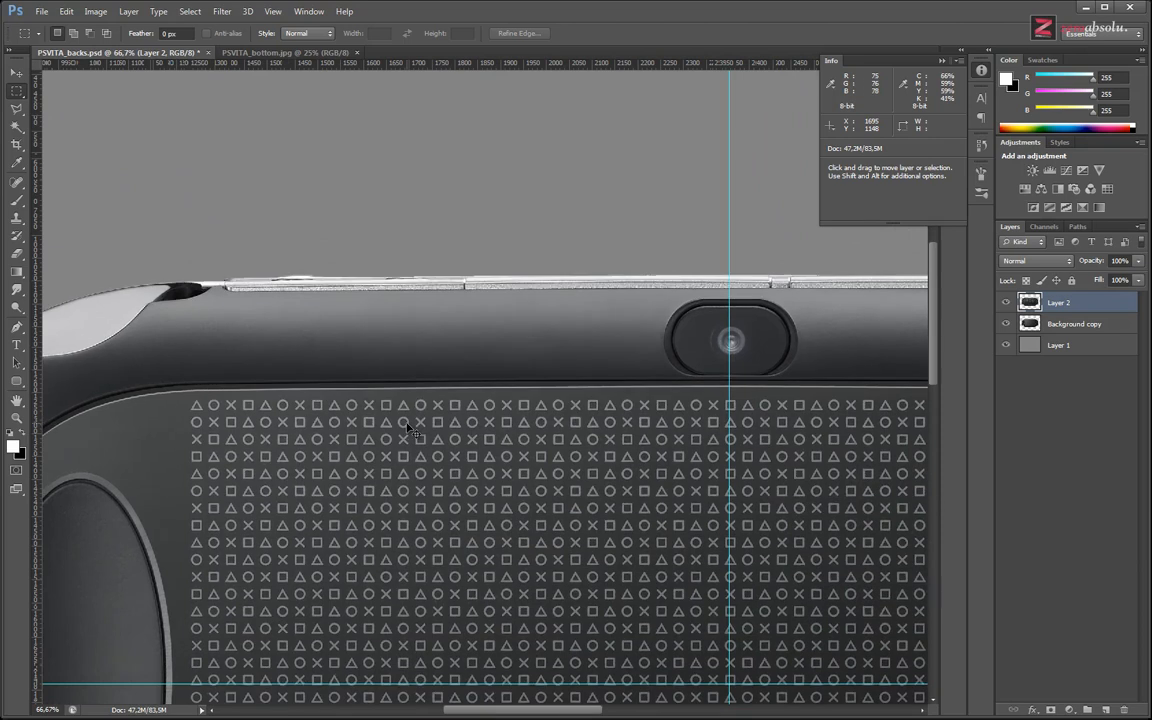
pyautogui.hotkey('ctrl', 'Down')
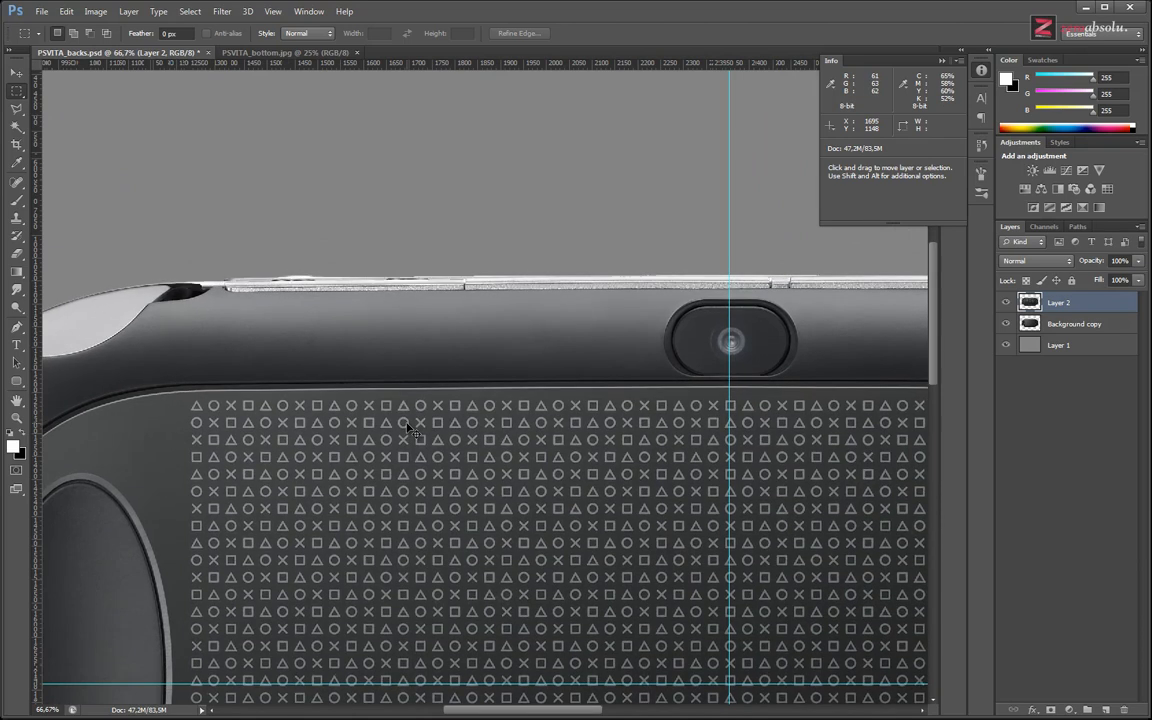
# Fine-tune the back view's vertical position by nudging it up and down until its lower edge covers the front view.
pyautogui.moveTo(746, 522); pyautogui.dragTo(689, 80)
pyautogui.moveTo(613, 599); pyautogui.dragTo(576, 303)
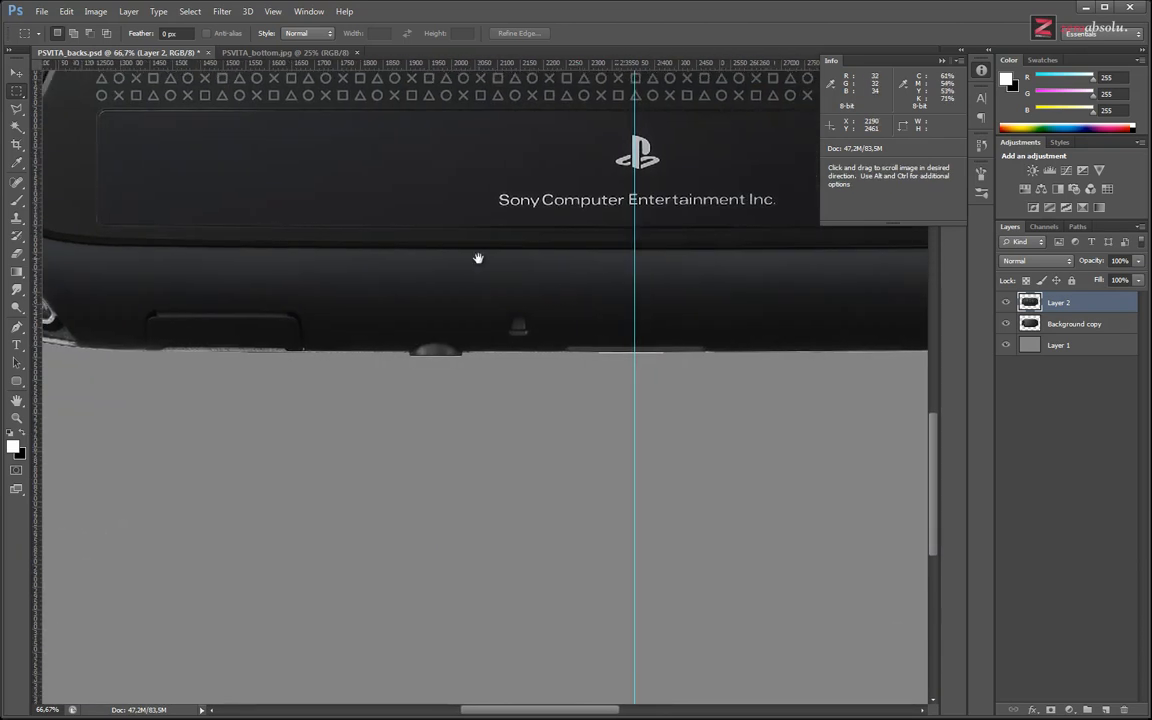
pyautogui.moveTo(478, 258); pyautogui.dragTo(615, 273)
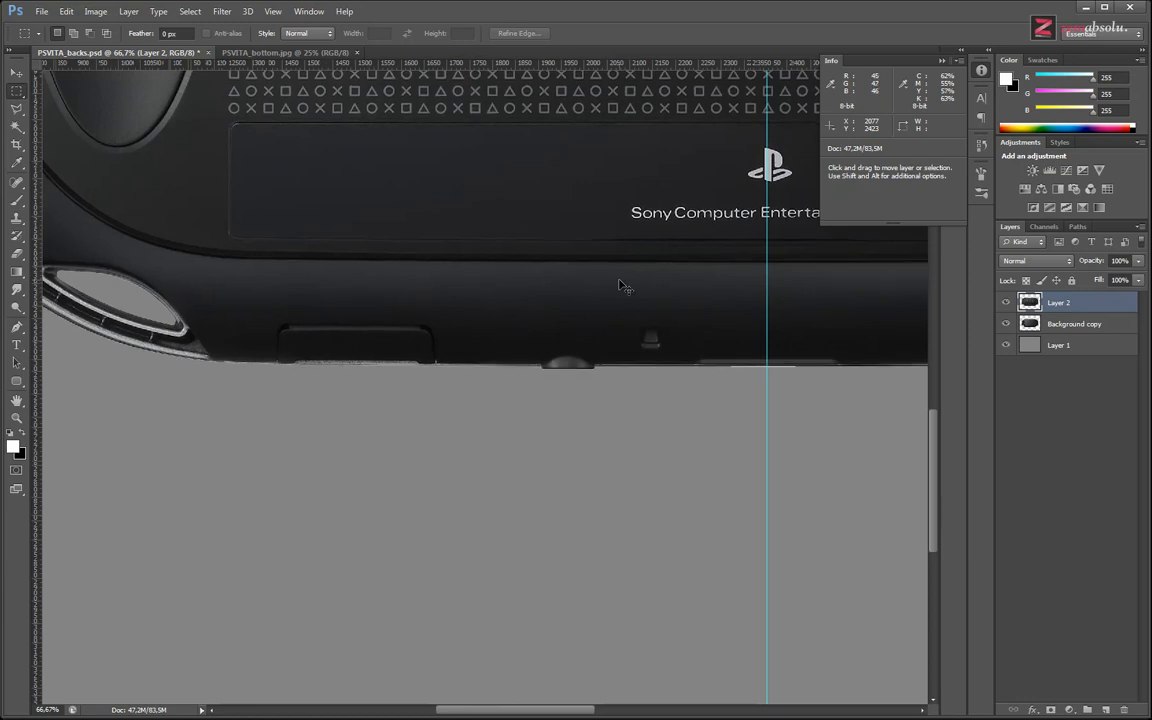
pyautogui.press('Up')
pyautogui.press('Up')
pyautogui.press('Up')
pyautogui.press('Up')
pyautogui.press('Up')
pyautogui.press('Up')
pyautogui.press('Up')
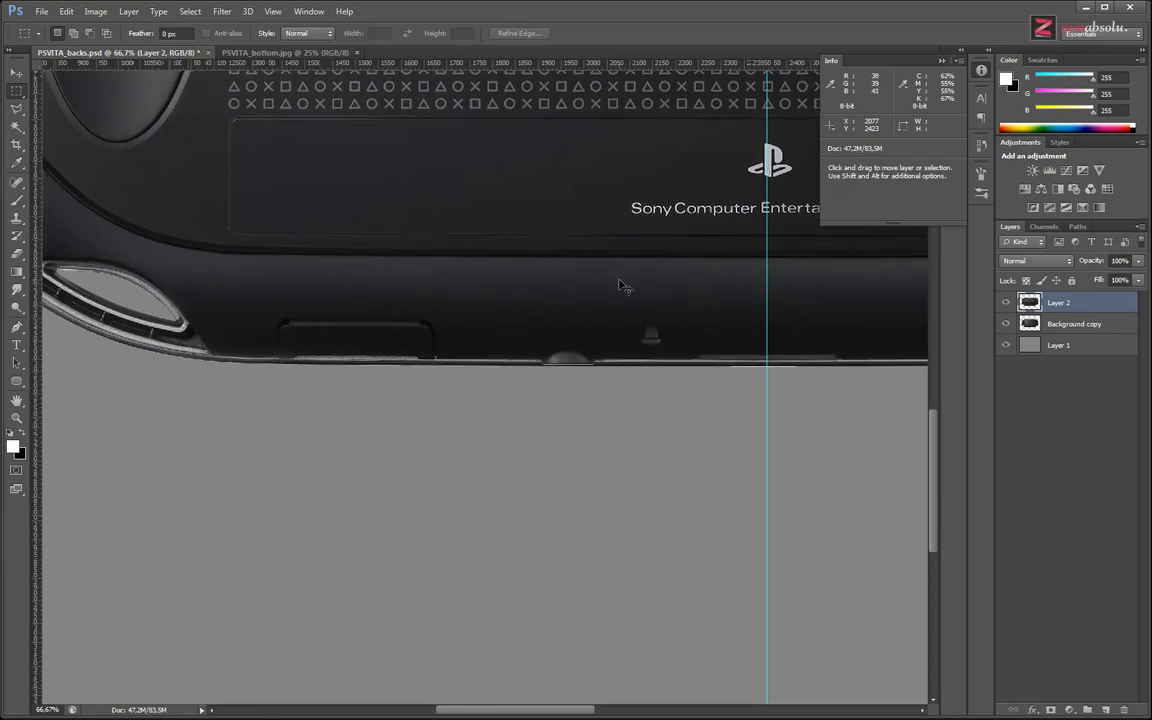
pyautogui.press('Down')
pyautogui.press('Down')
pyautogui.press('Down')
pyautogui.press('Down')
pyautogui.press('Down')
pyautogui.press('Down')
pyautogui.press('Down')
pyautogui.press('Down')
pyautogui.press('Down')
pyautogui.press('Down')
pyautogui.press('Down')
pyautogui.press('Down')
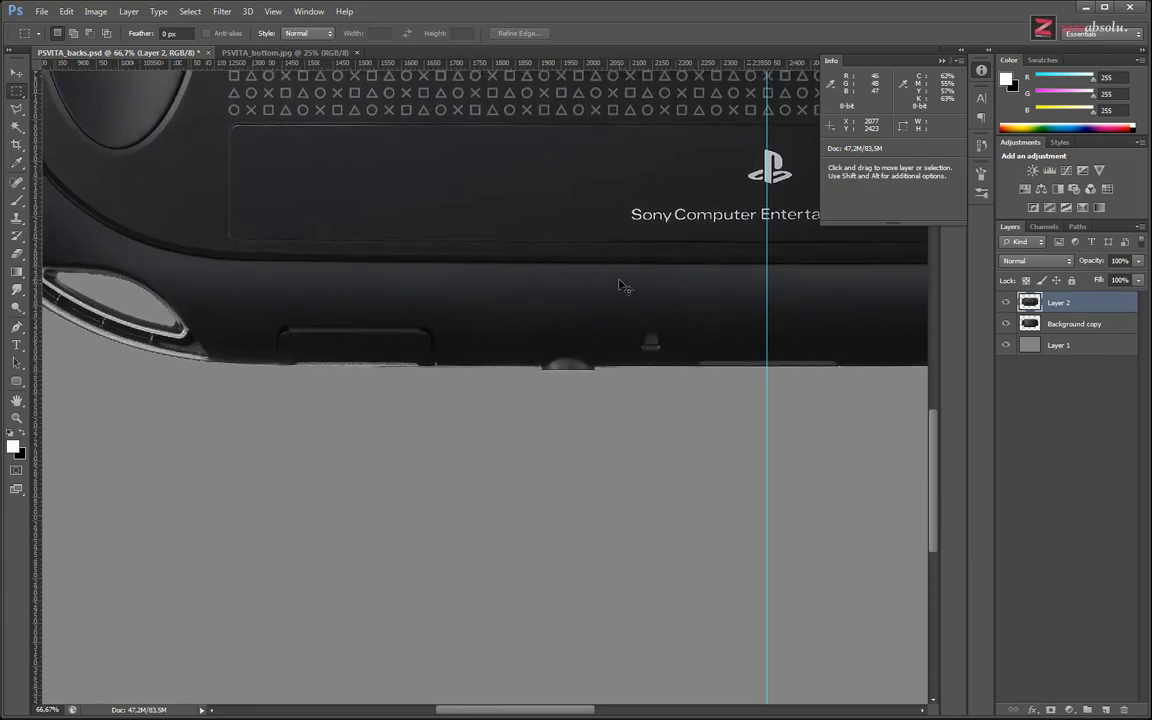
pyautogui.press('Up')
pyautogui.press('Up')
pyautogui.press('Up')
pyautogui.press('Up')
pyautogui.press('Up')
pyautogui.press('Up')
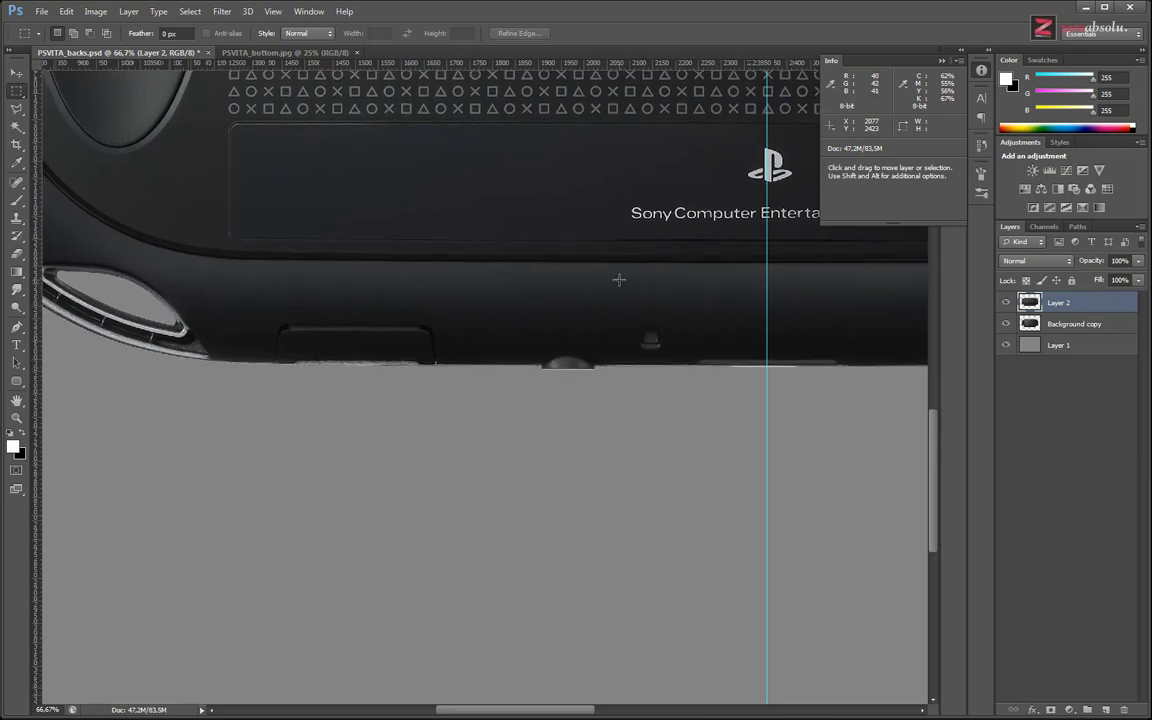
# Add a colorized Hue/Saturation adjustment above Background copy with Hue 225, Saturation 100 and Lightness +15, and compare the layers by toggling their visibility.
pyautogui.click(1080, 326)
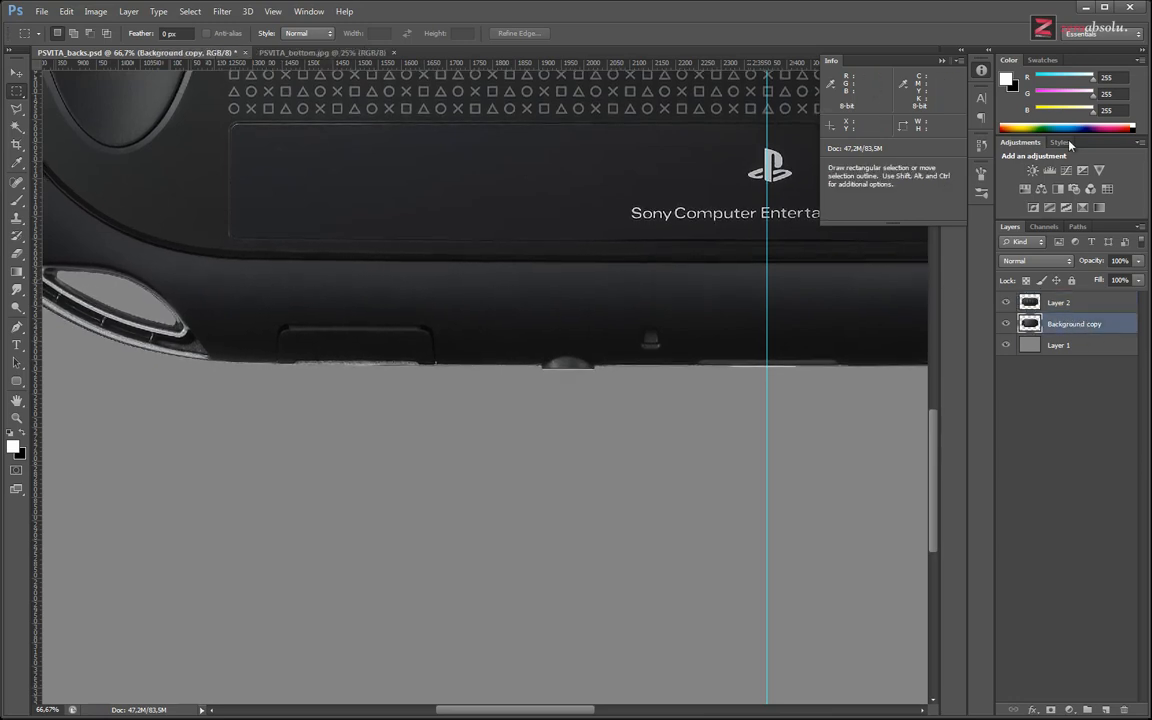
pyautogui.click(1025, 190)
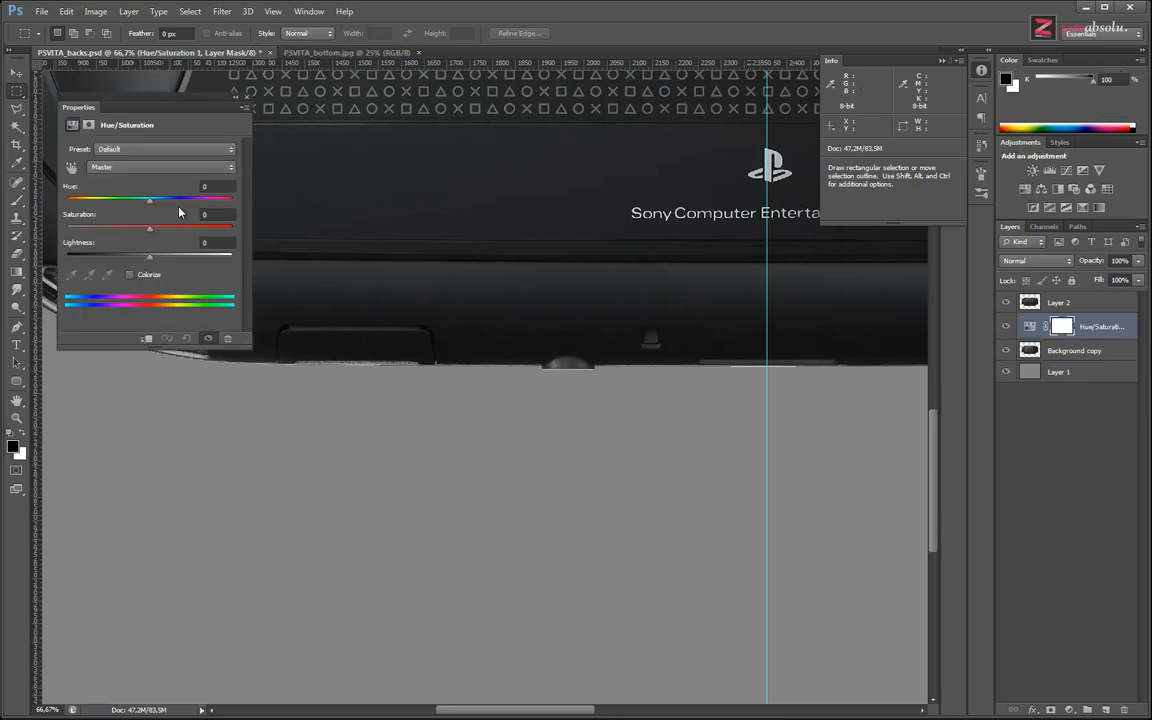
pyautogui.click(145, 275)
pyautogui.moveTo(149, 256); pyautogui.dragTo(220, 230)
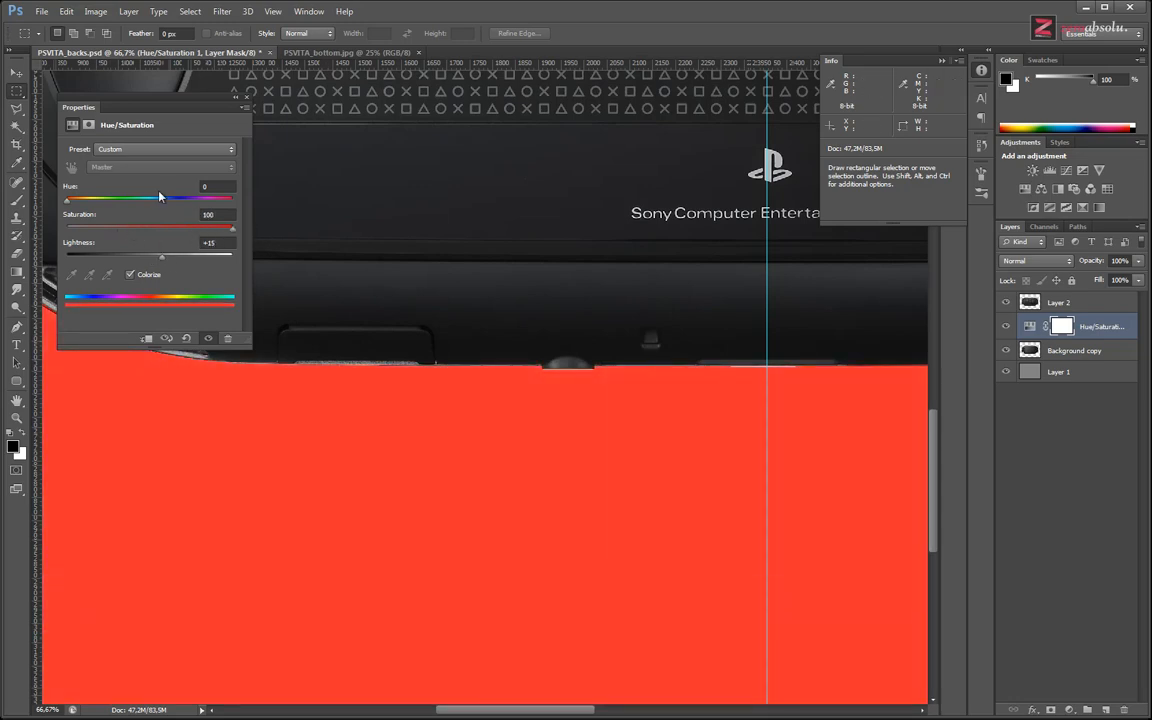
pyautogui.moveTo(159, 199); pyautogui.dragTo(171, 200)
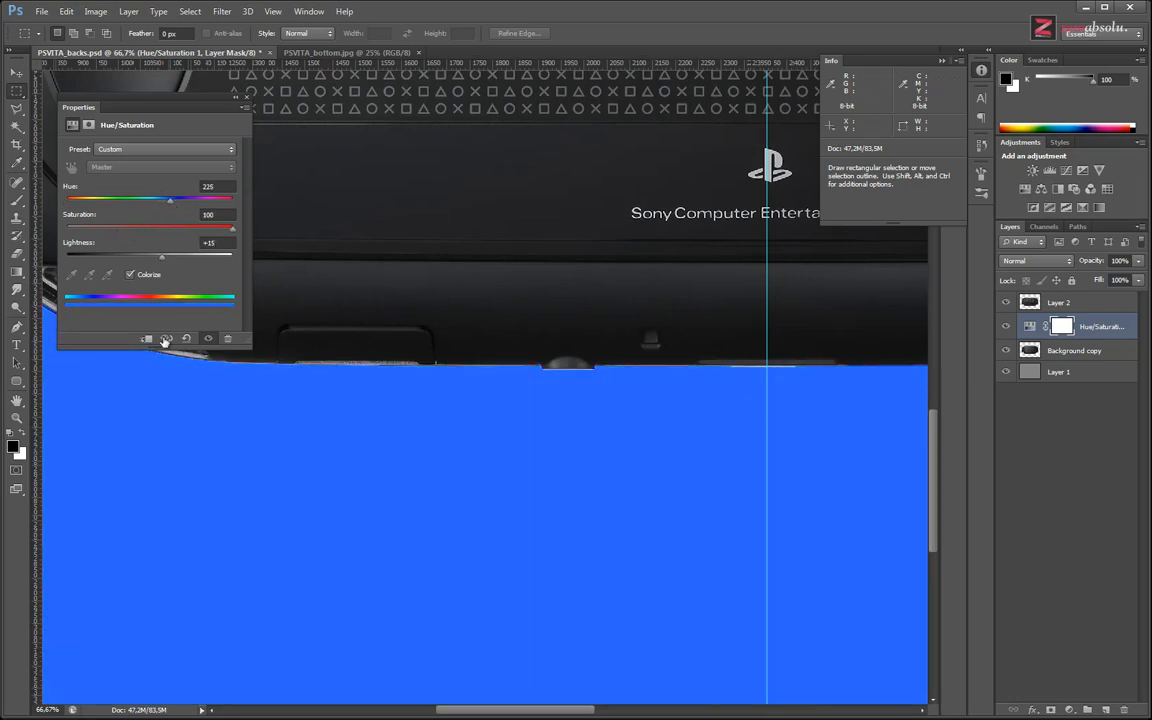
pyautogui.click(243, 99)
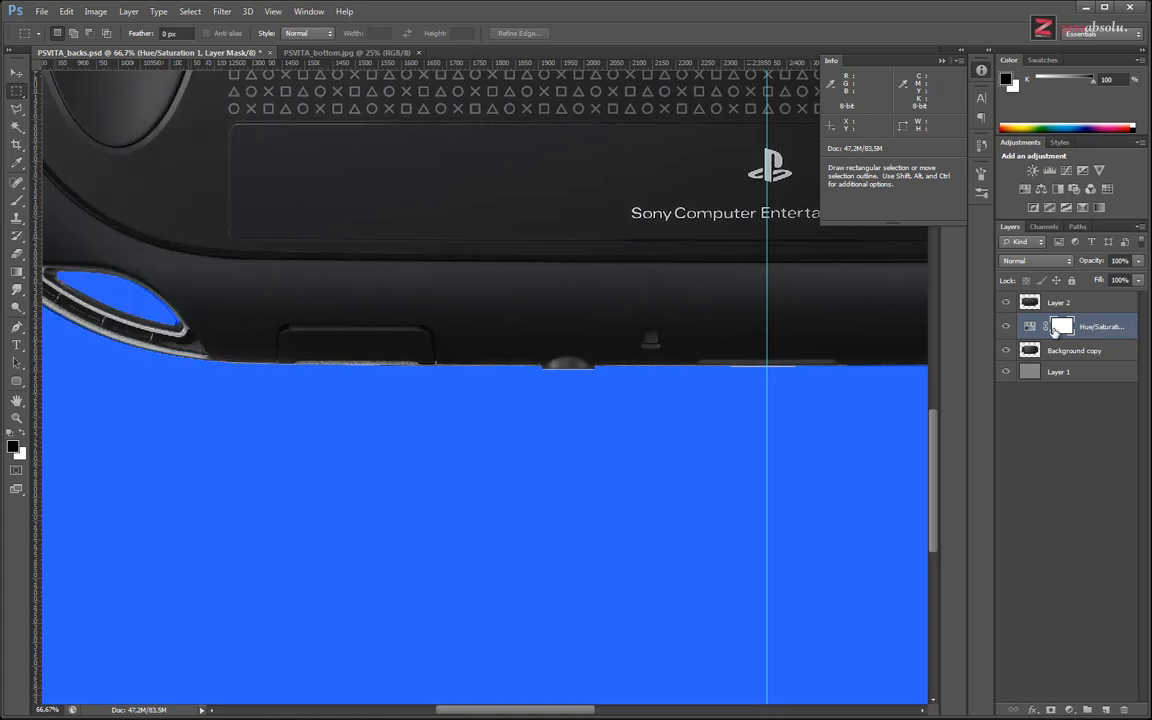
pyautogui.click(1006, 327)
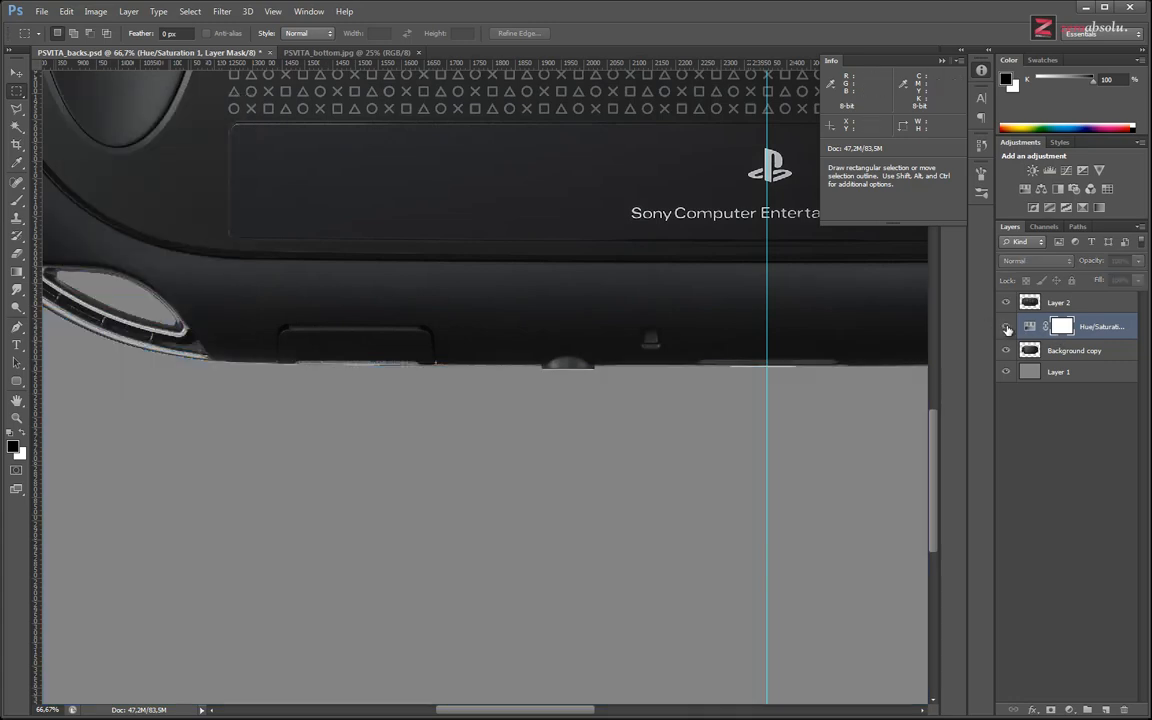
pyautogui.click(1006, 327)
pyautogui.click(1006, 302)
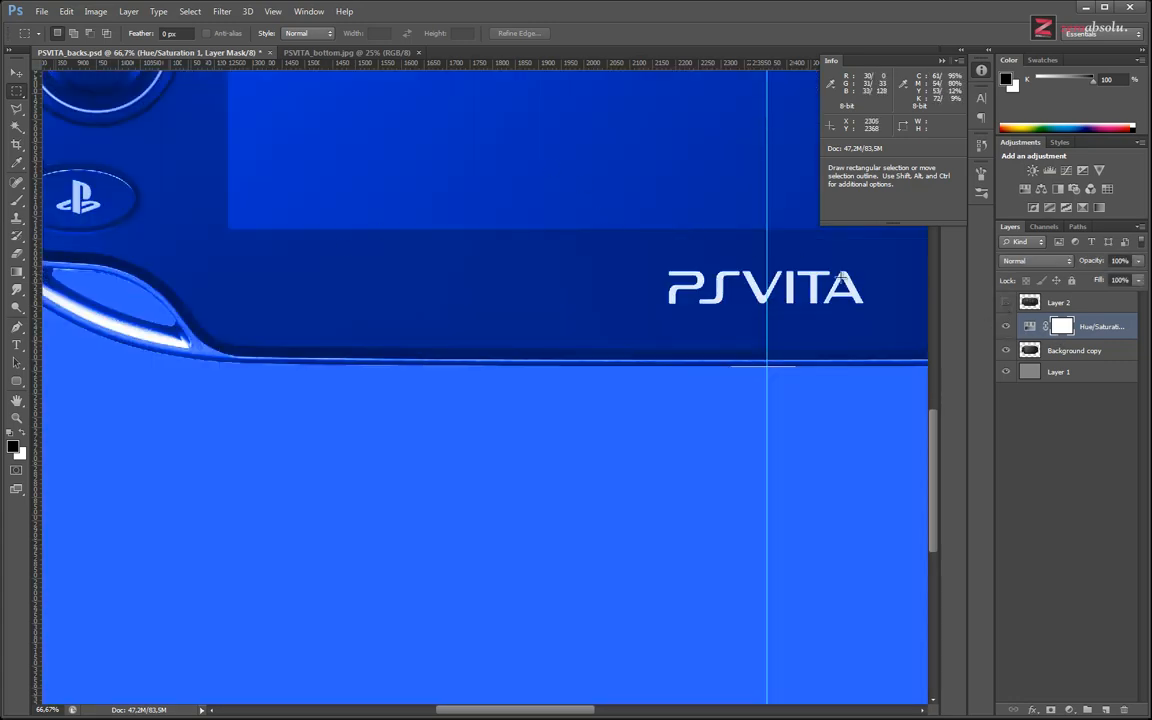
pyautogui.click(1006, 302)
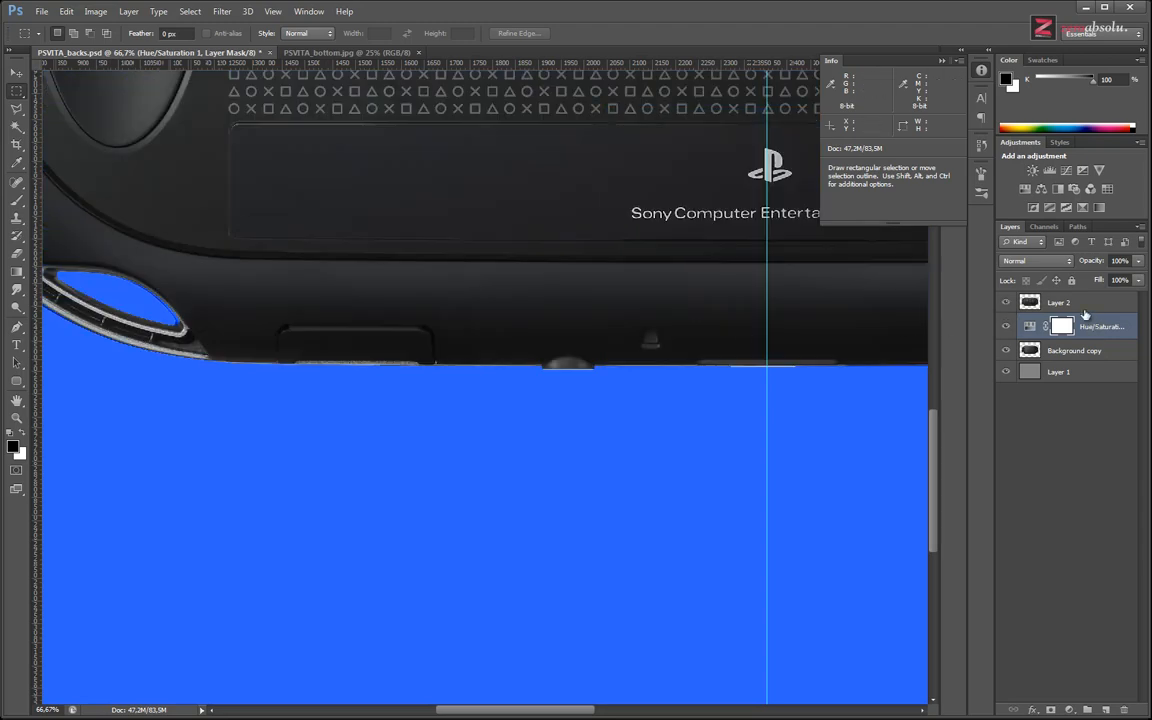
# Select Layer 2 and nudge it vertically to refine its lower-edge alignment against the blue-tinted front view.
pyautogui.click(1030, 302)
pyautogui.press('v')
pyautogui.press('Up')
pyautogui.press('Up')
pyautogui.press('Up')
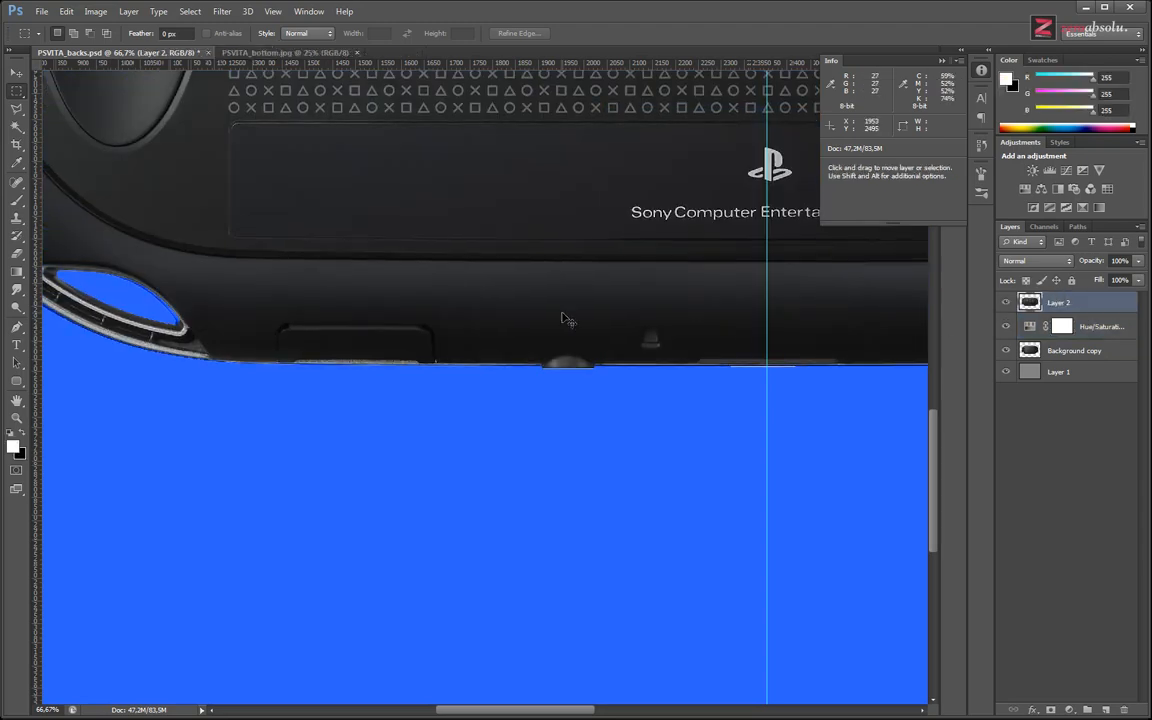
pyautogui.press('Down')
pyautogui.press('Down')
pyautogui.press('Down')
pyautogui.press('Down')
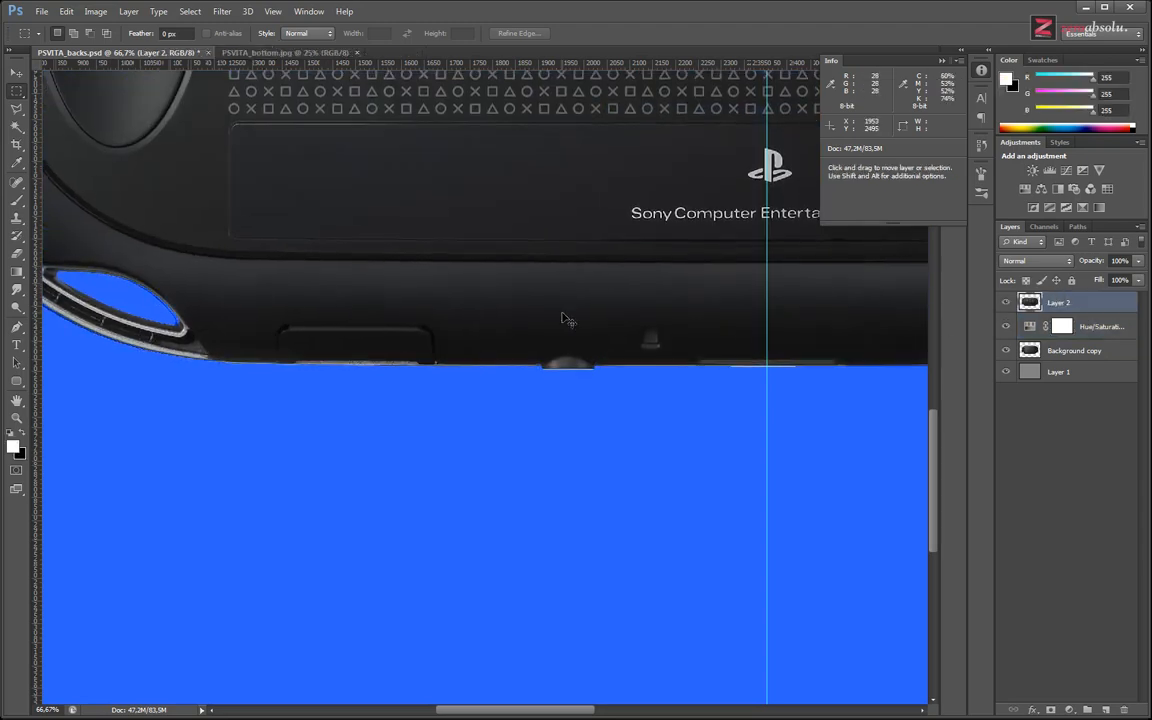
# Nudge Layer 2 sideways to match the console's left outline with the blue-tinted front view.
pyautogui.scroll(8, 530, 330)
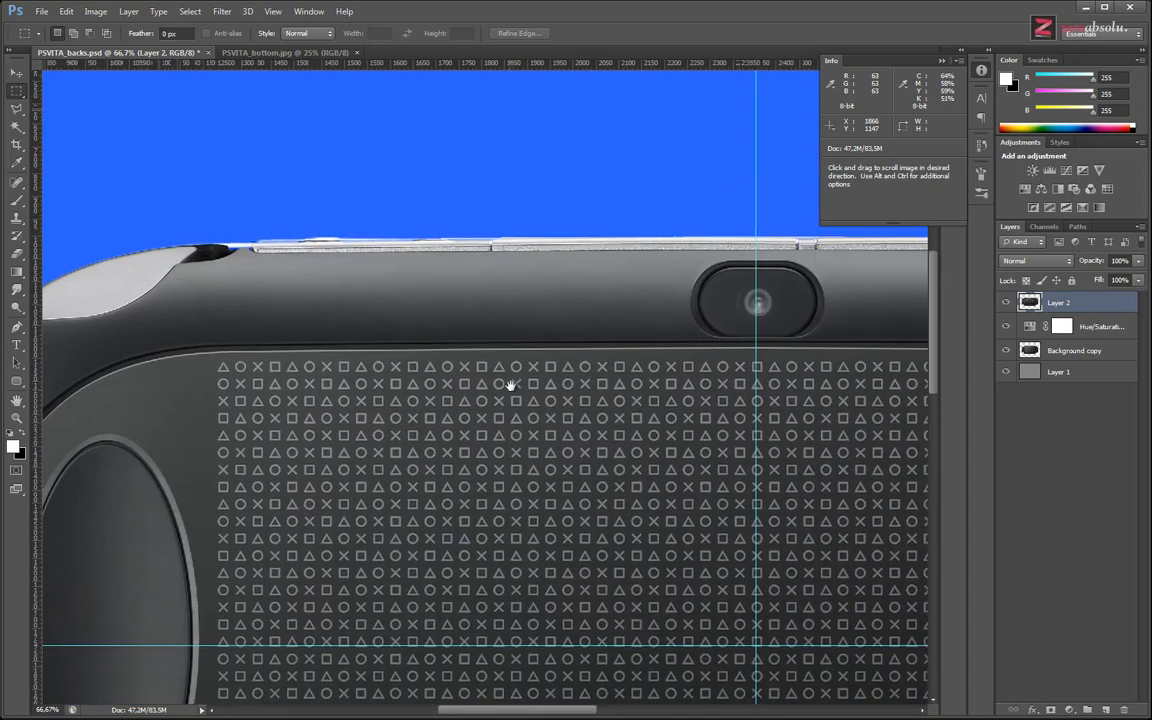
pyautogui.moveTo(178, 500); pyautogui.dragTo(612, 408)
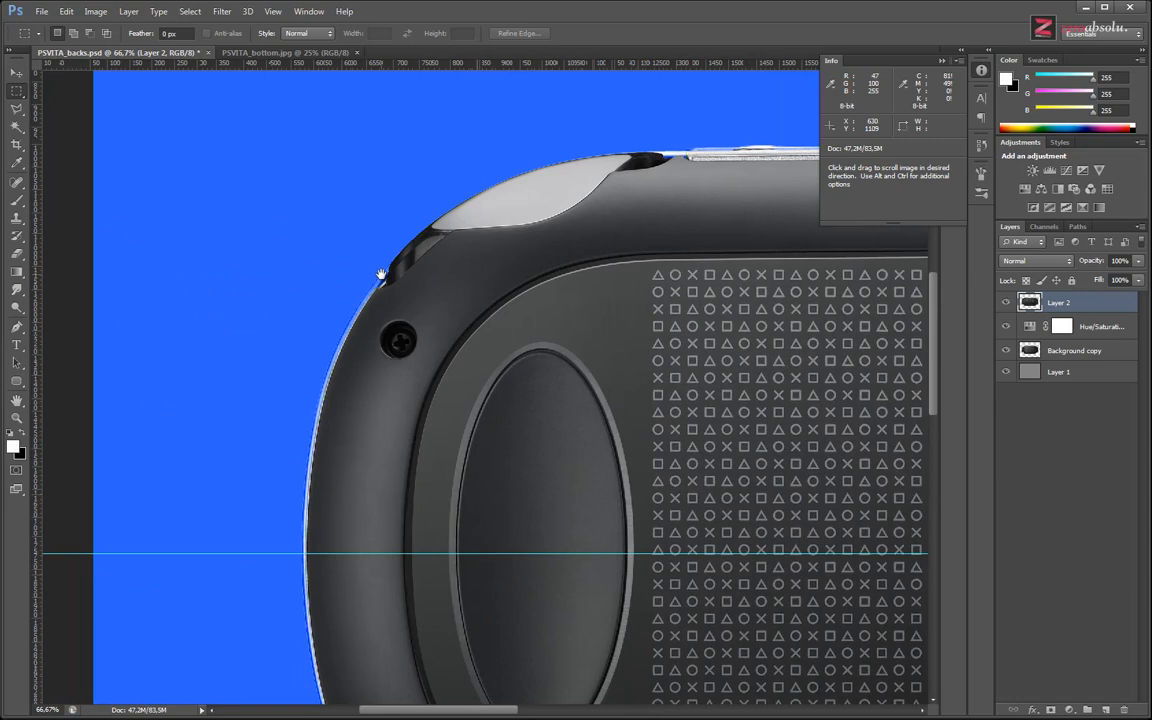
pyautogui.moveTo(553, 690); pyautogui.dragTo(423, 345)
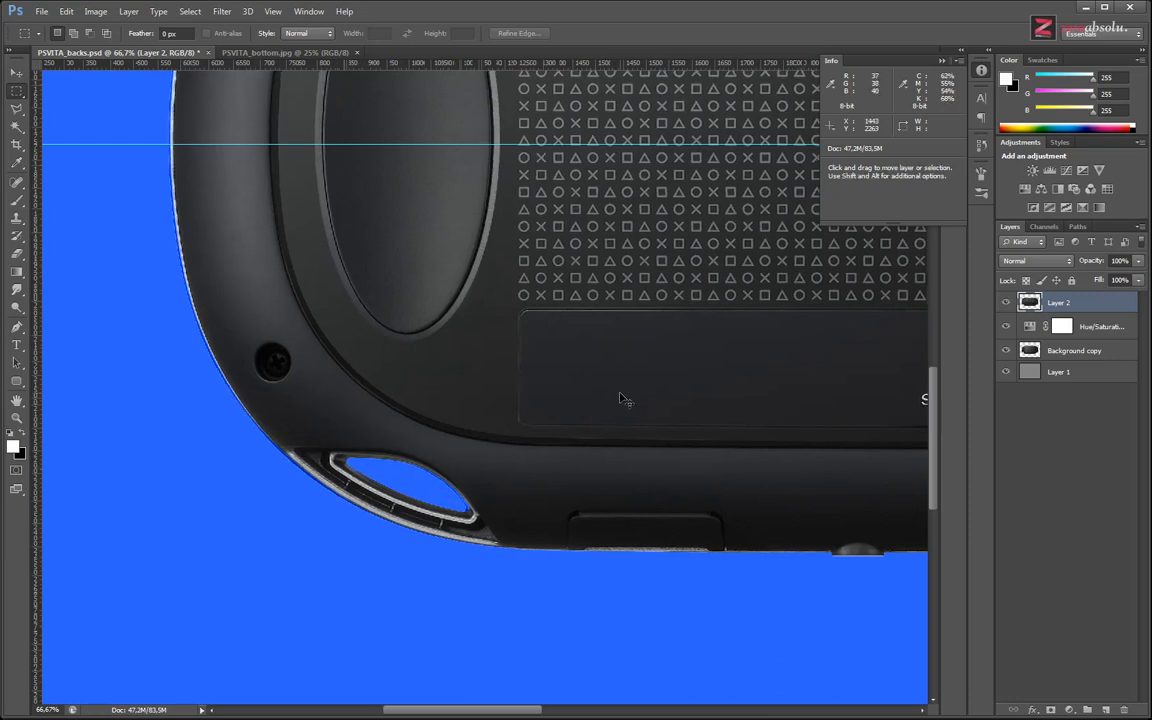
pyautogui.press('Right')
pyautogui.press('Right')
pyautogui.press('Right')
pyautogui.press('Right')
pyautogui.press('Right')
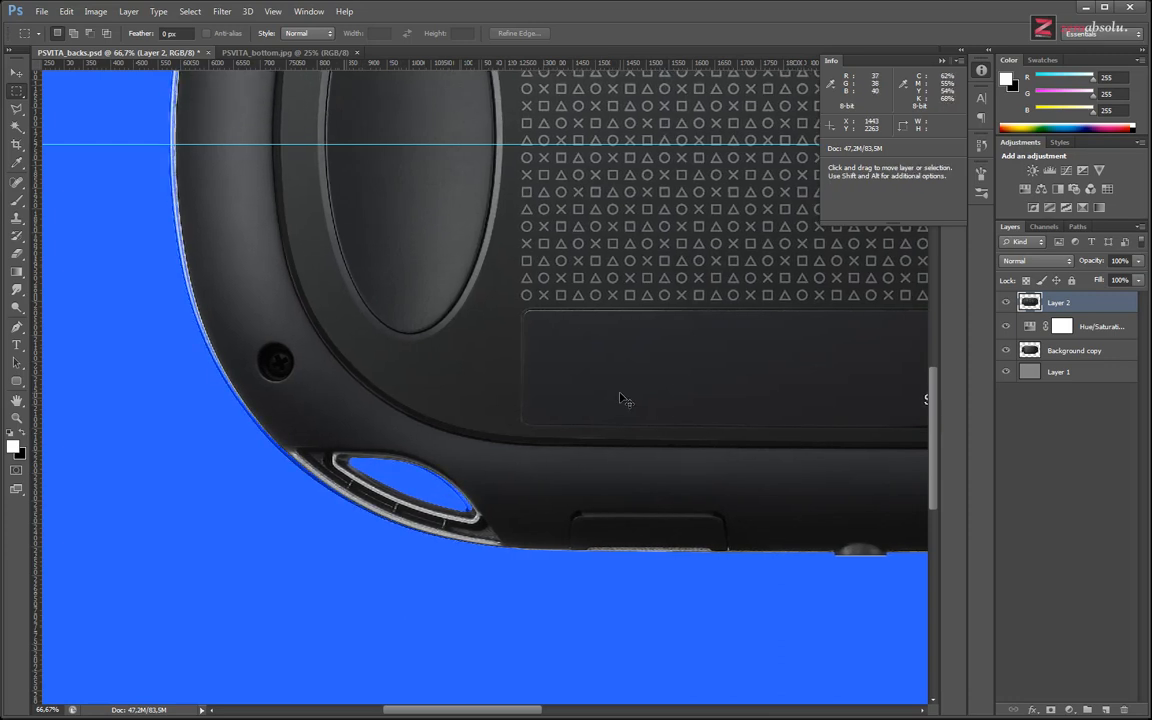
pyautogui.press('Left')
pyautogui.press('Left')
pyautogui.press('Left')
pyautogui.press('Left')
pyautogui.press('Left')
pyautogui.press('Left')
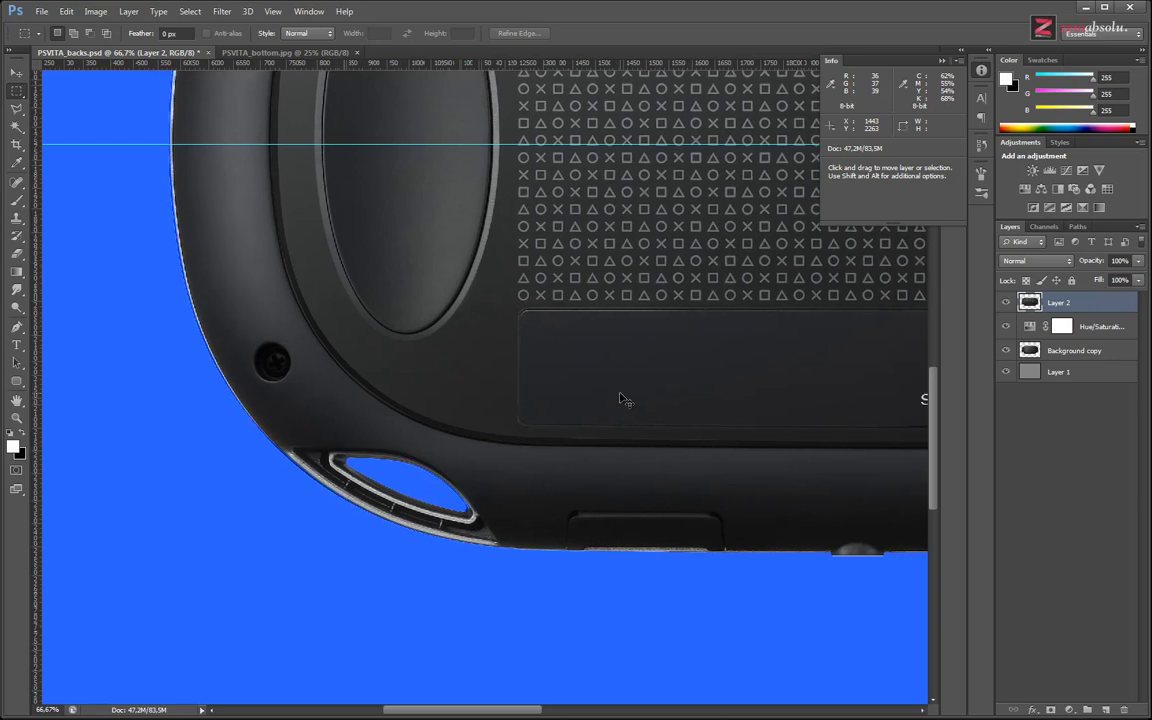
pyautogui.press('Left')
pyautogui.press('Left')
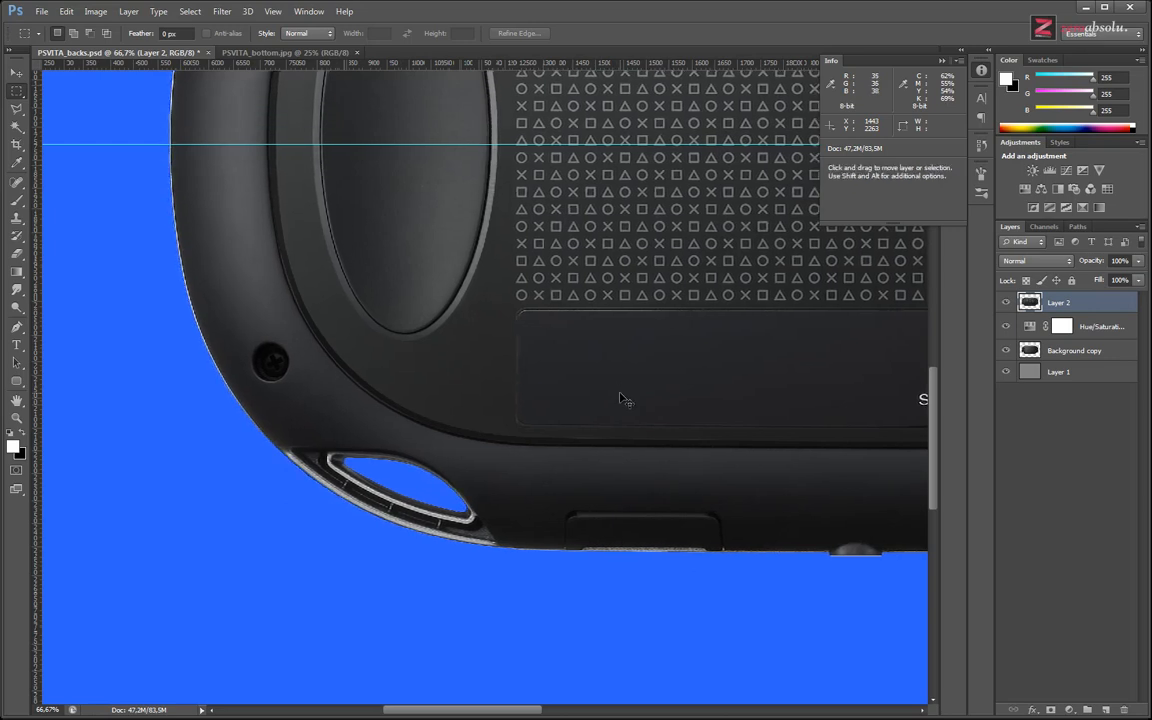
# Examine how Layer 2's lower edge, right outline and left outline line up with the blue-tinted front view.
pyautogui.press('space')
pyautogui.moveTo(706, 426); pyautogui.dragTo(241, 474)
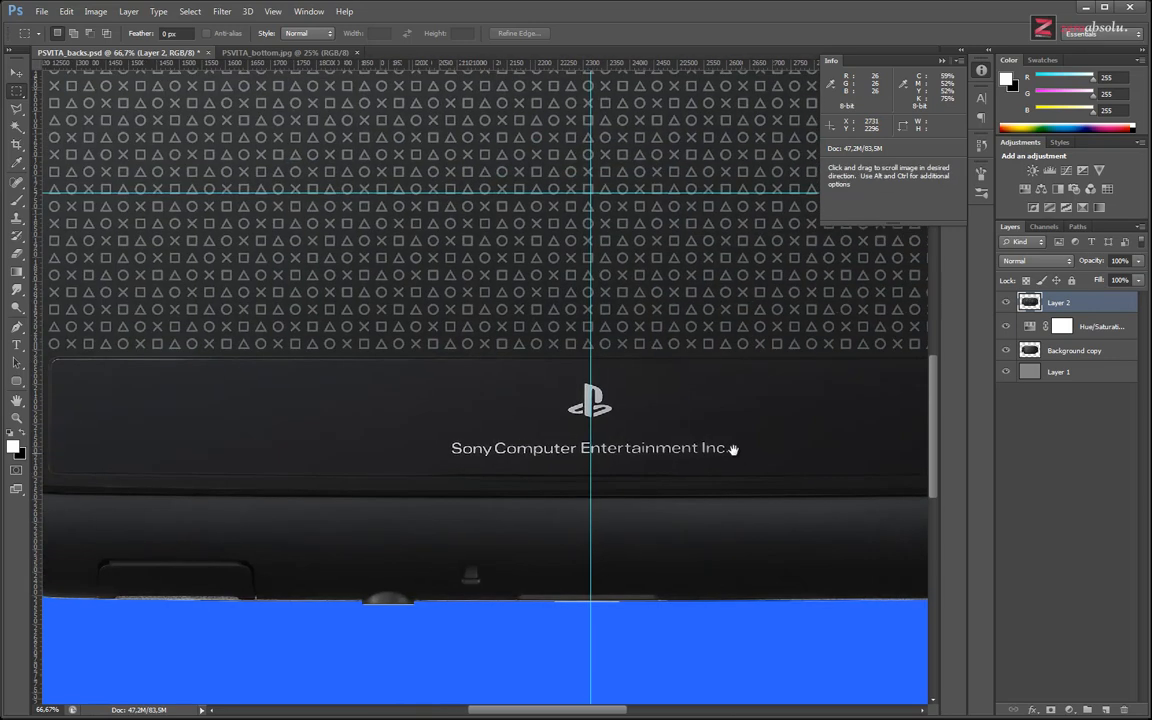
pyautogui.moveTo(733, 450); pyautogui.dragTo(346, 485)
pyautogui.moveTo(426, 331); pyautogui.dragTo(411, 450)
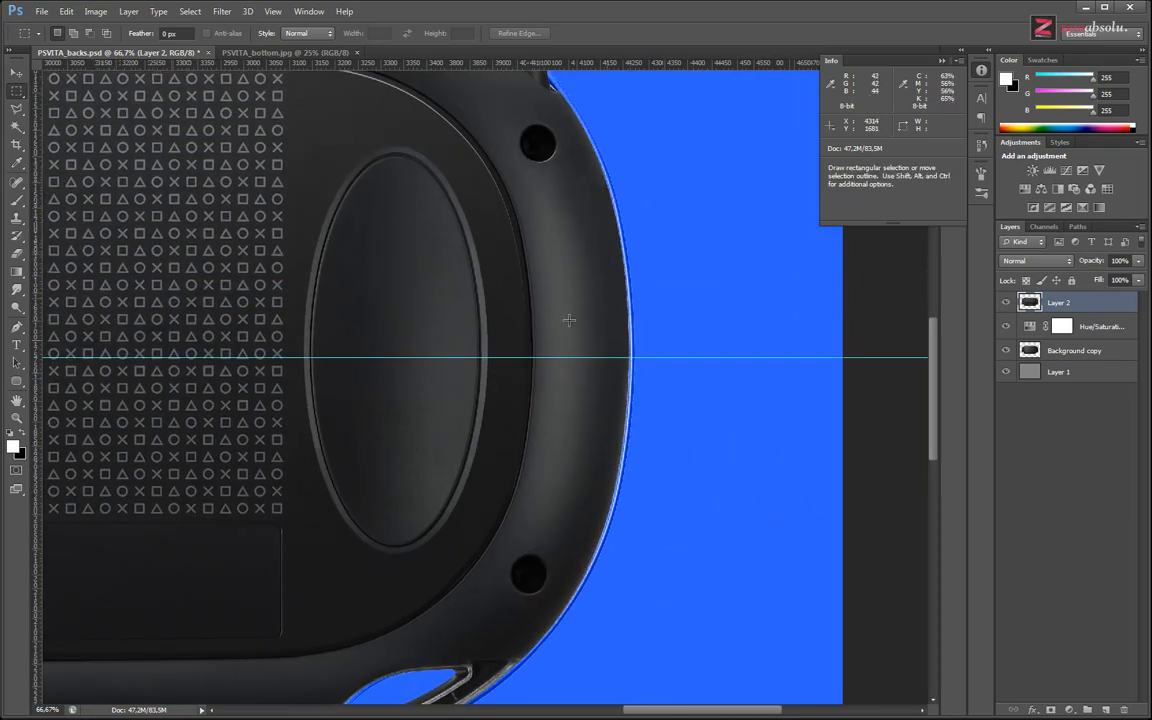
pyautogui.moveTo(408, 194); pyautogui.dragTo(790, 562)
pyautogui.moveTo(532, 410); pyautogui.dragTo(553, 327)
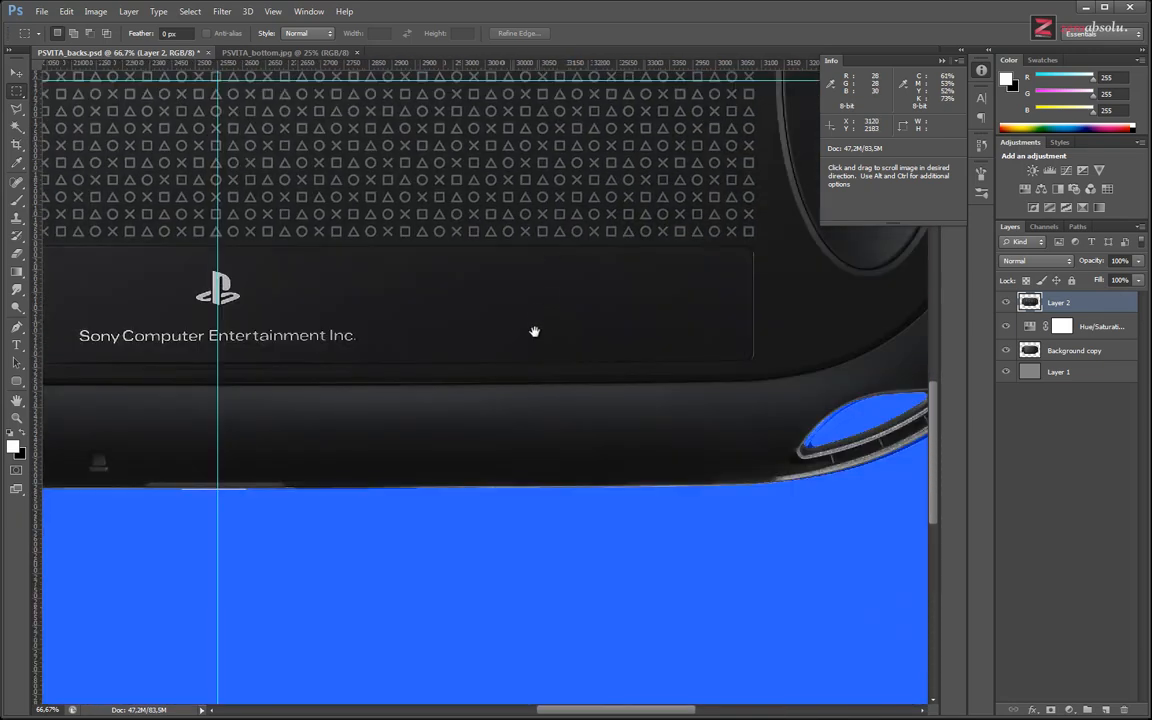
pyautogui.moveTo(689, 183); pyautogui.dragTo(466, 446)
pyautogui.moveTo(500, 392); pyautogui.dragTo(864, 396)
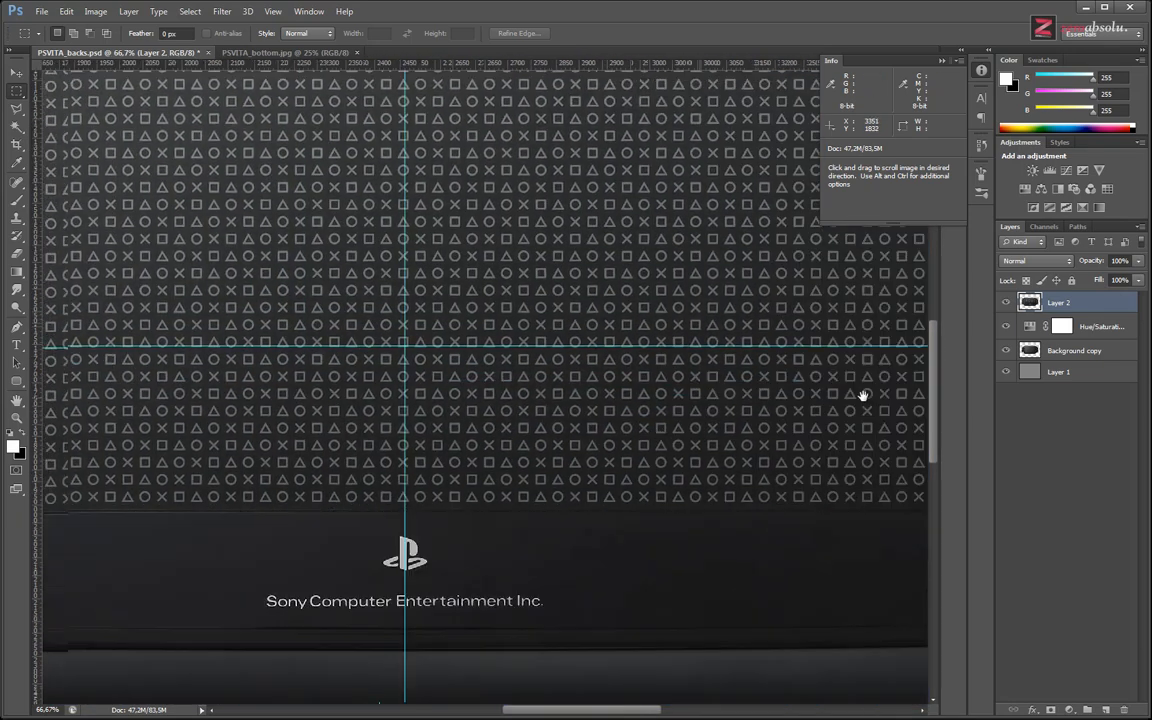
pyautogui.moveTo(190, 400); pyautogui.dragTo(657, 403)
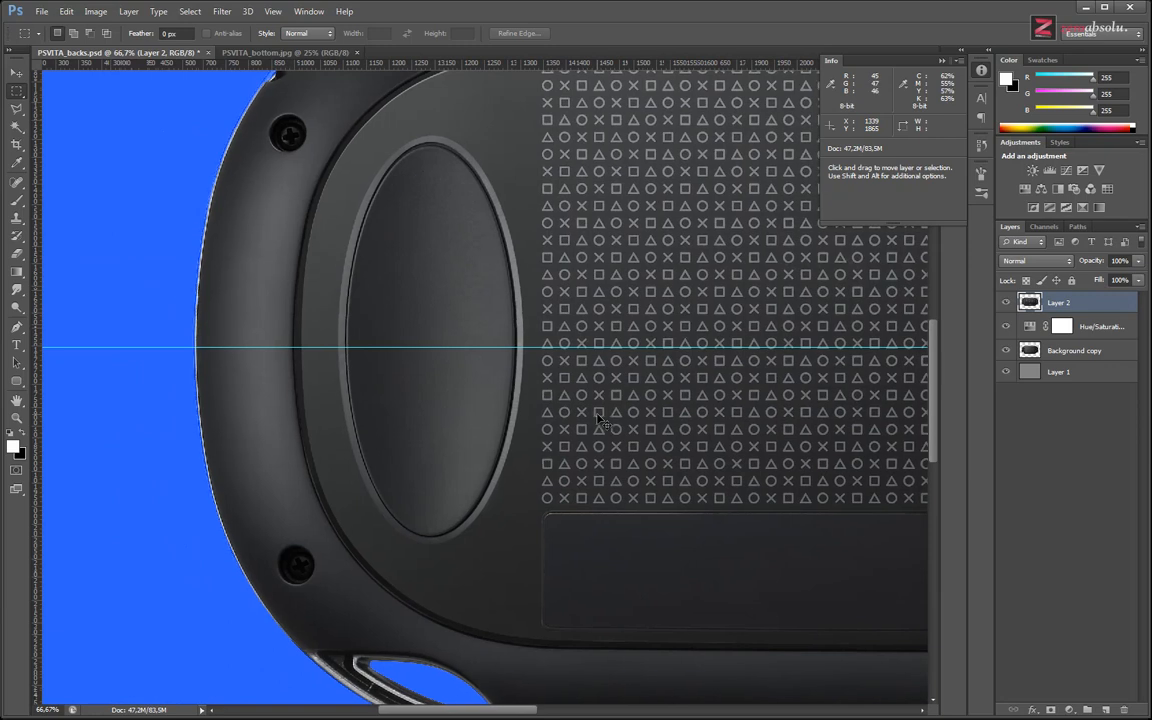
# Nudge Layer 2 slightly to the left and check its left outline closely against the blue-tinted front view.
pyautogui.hotkey('ctrl', 'Left')
pyautogui.hotkey('ctrl', 'Left')
pyautogui.hotkey('ctrl', 'Left')
pyautogui.hotkey('ctrl', 'Left')
pyautogui.hotkey('ctrl', 'Left')
pyautogui.hotkey('ctrl', 'Left')
pyautogui.hotkey('ctrl', 'Left')
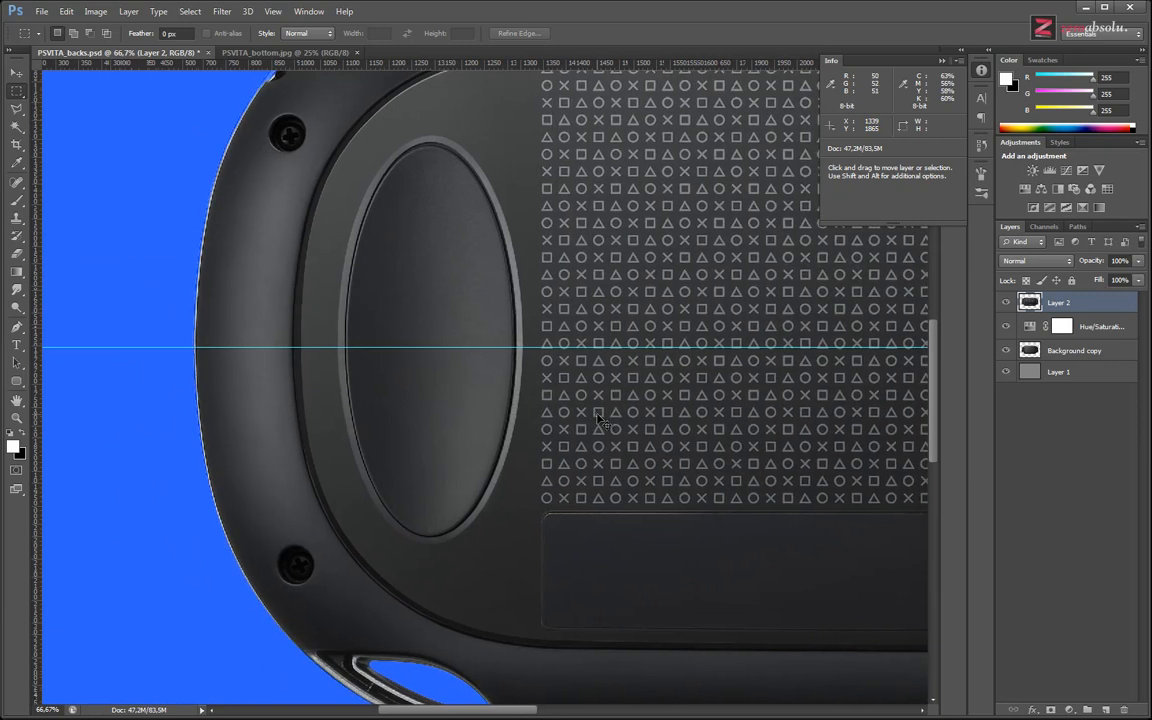
pyautogui.hotkey('ctrl', '+')
pyautogui.hotkey('ctrl', '+')
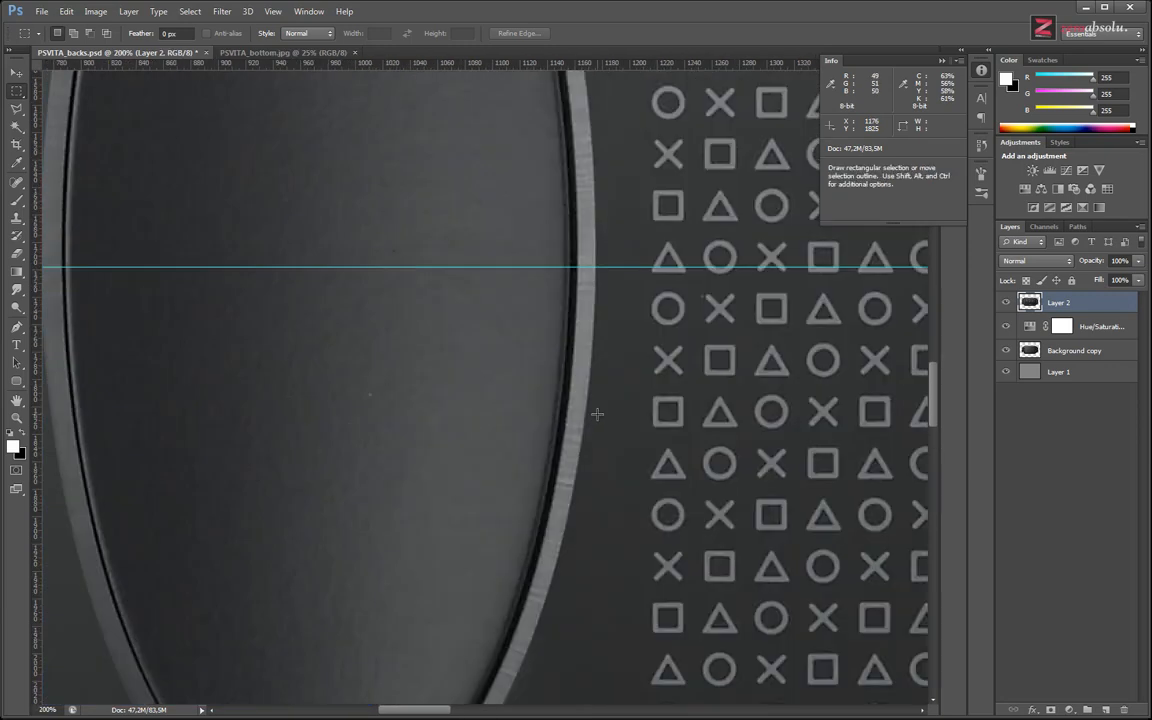
pyautogui.moveTo(357, 270); pyautogui.dragTo(1028, 350)
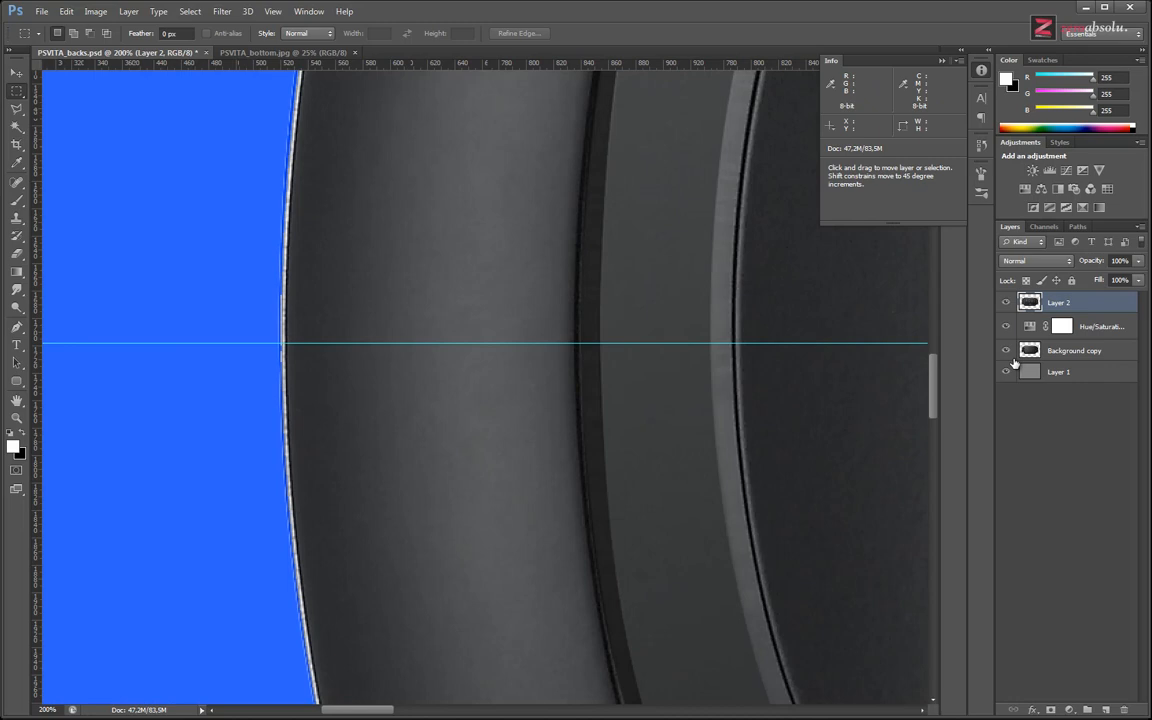
pyautogui.hotkey('ctrl', '-')
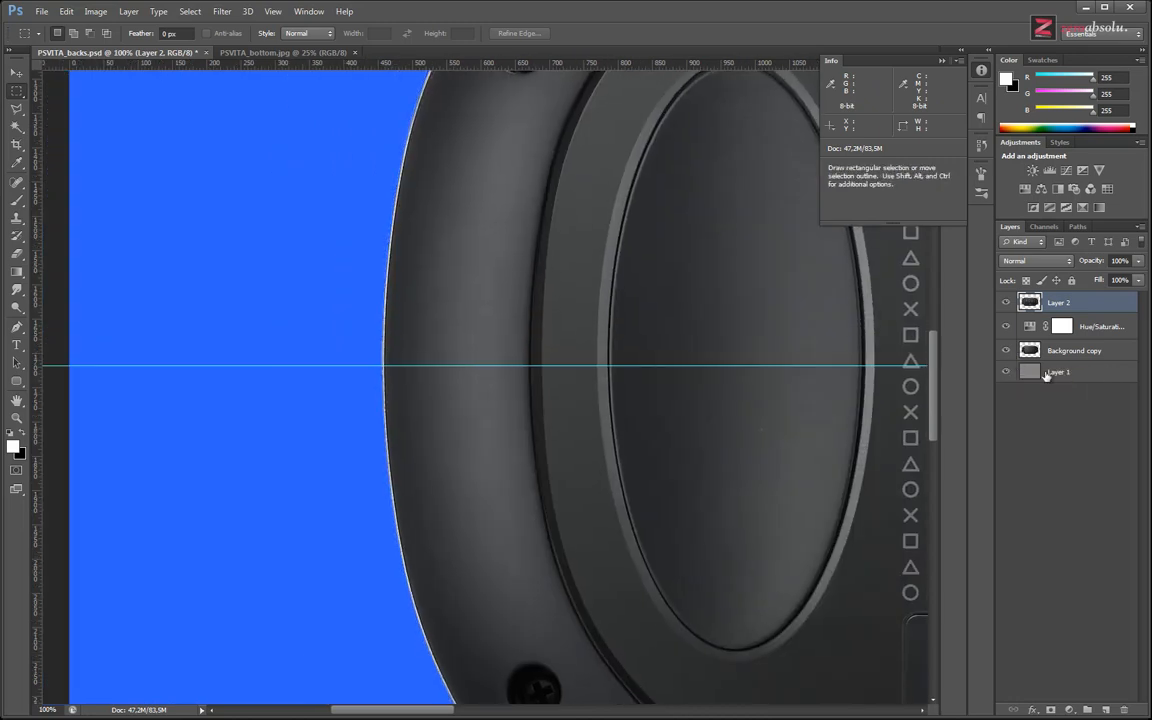
# Compare Layer 2 with the front view by toggling its visibility and inspecting the right outline, lower edge and upper edge.
pyautogui.click(1007, 303)
pyautogui.click(1007, 303)
pyautogui.moveTo(855, 436); pyautogui.dragTo(60, 398)
pyautogui.moveTo(307, 403); pyautogui.dragTo(147, 409)
pyautogui.moveTo(699, 375); pyautogui.dragTo(160, 388)
pyautogui.moveTo(861, 368); pyautogui.dragTo(427, 379)
pyautogui.moveTo(640, 360); pyautogui.dragTo(404, 306)
pyautogui.moveTo(384, 491); pyautogui.dragTo(488, 267)
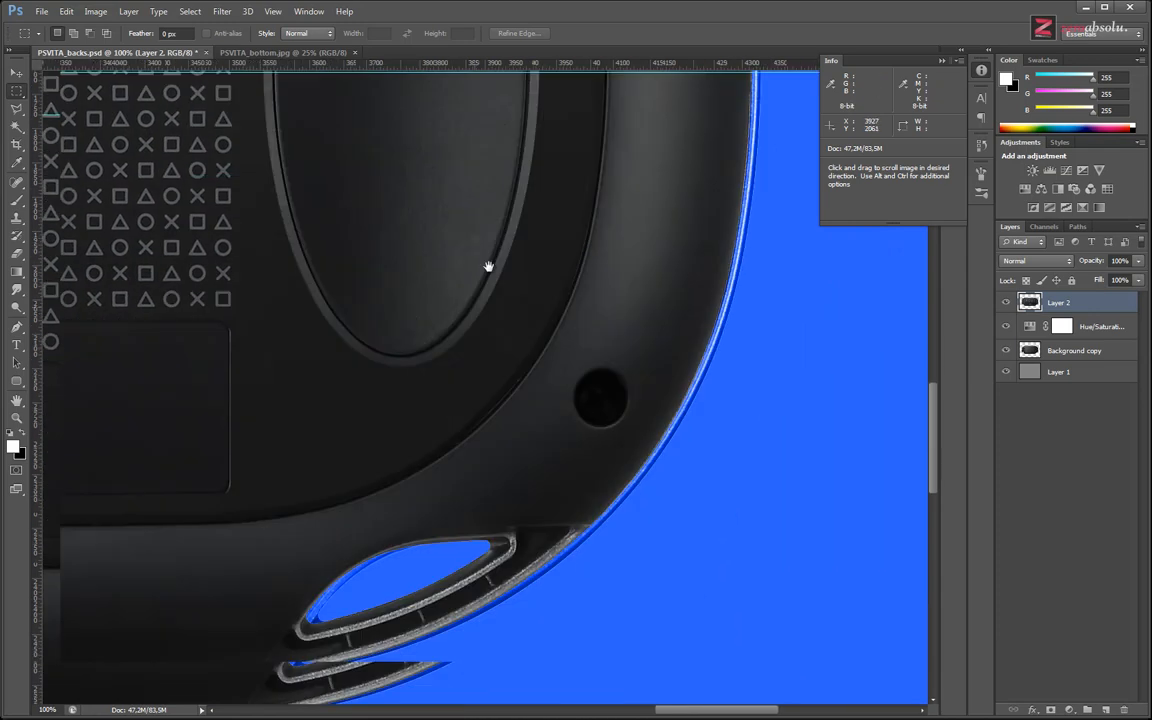
pyautogui.moveTo(272, 598); pyautogui.dragTo(455, 330)
pyautogui.moveTo(249, 332); pyautogui.dragTo(477, 403)
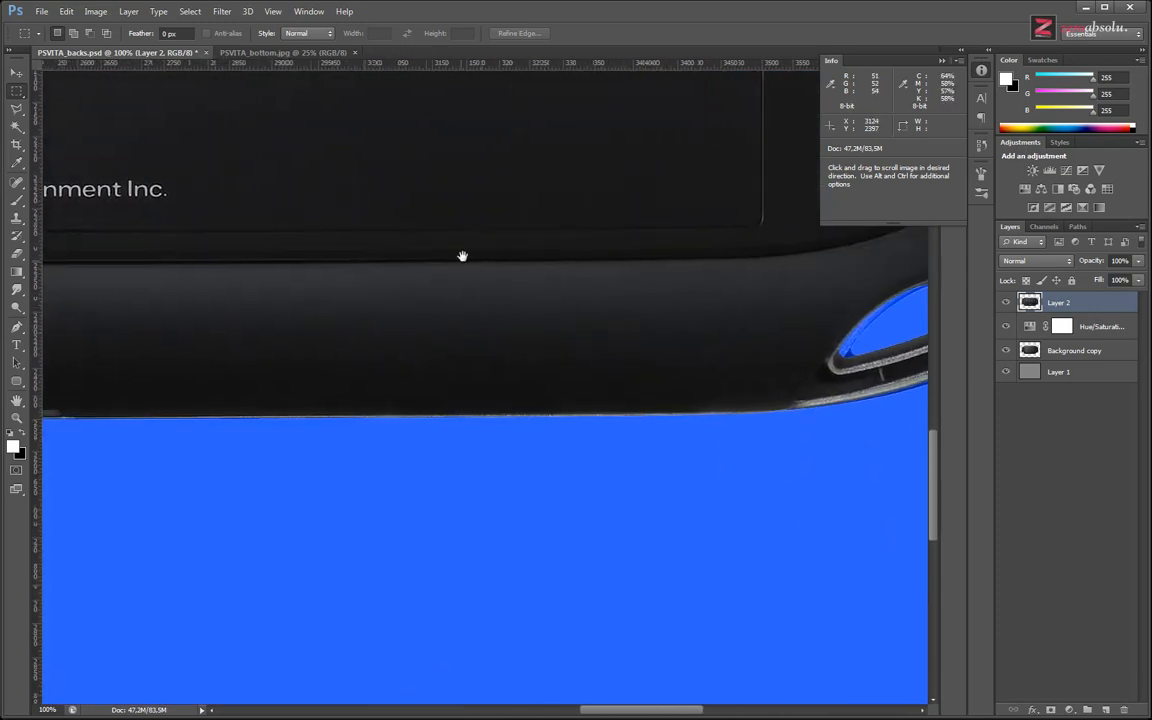
pyautogui.moveTo(462, 257); pyautogui.dragTo(483, 587)
pyautogui.moveTo(543, 221); pyautogui.dragTo(512, 704)
pyautogui.moveTo(505, 275); pyautogui.dragTo(519, 590)
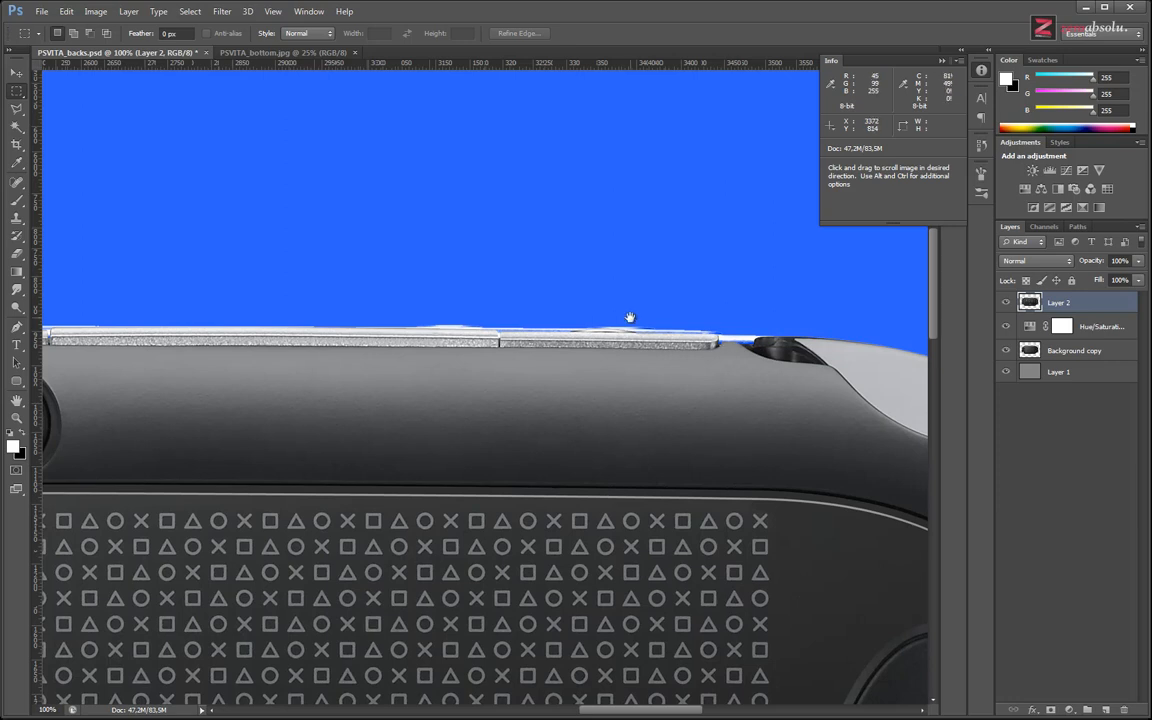
pyautogui.moveTo(730, 489)
pyautogui.mouseDown()
pyautogui.moveTo(470, 404)
pyautogui.moveTo(488, 316)
pyautogui.moveTo(480, 412)
pyautogui.moveTo(469, 394)
pyautogui.mouseUp()
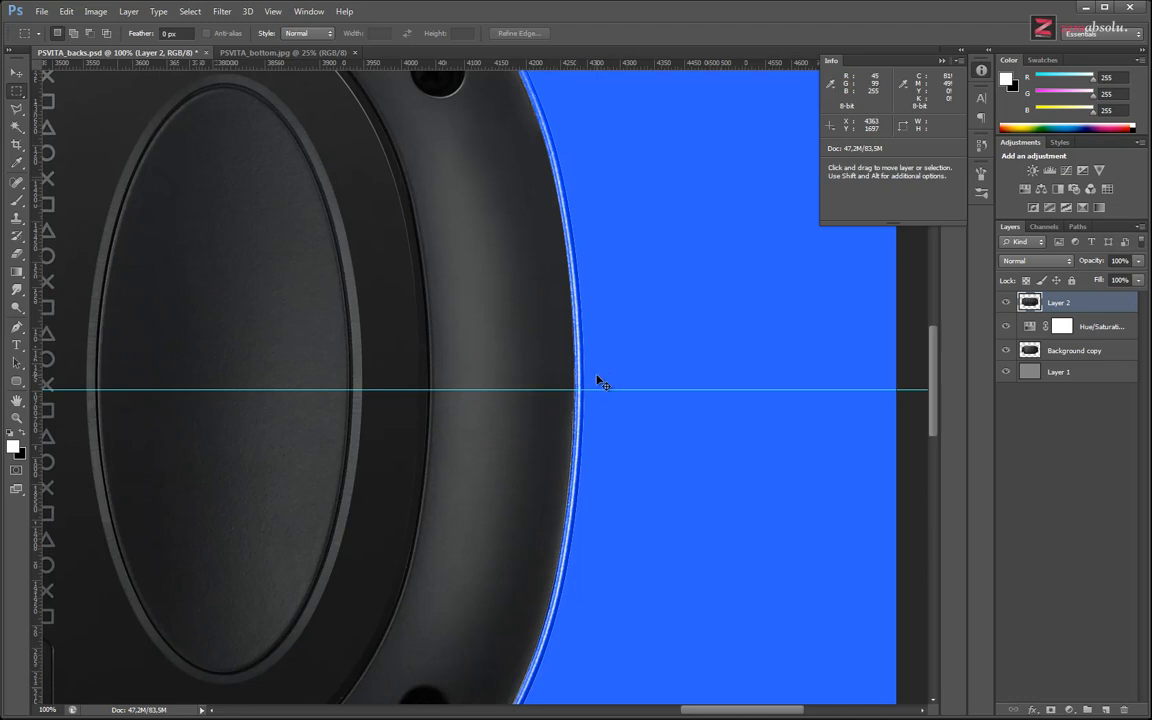
# Stretch Layer 2 horizontally from its right side to about 100.31% width so its right outline meets the front view's.
pyautogui.hotkey('ctrl', 't')
pyautogui.moveTo(576, 395); pyautogui.dragTo(580, 397)
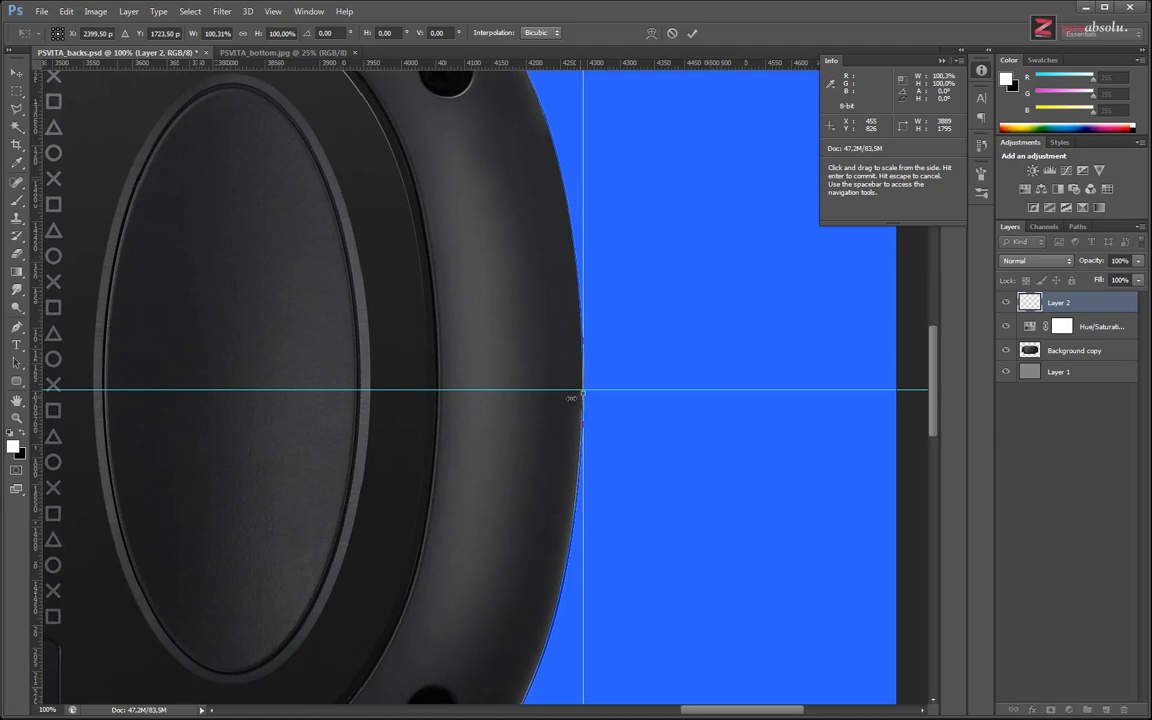
pyautogui.press('Return')
pyautogui.hotkey('ctrl', '-')
pyautogui.hotkey('ctrl', '-')
pyautogui.hotkey('ctrl', '-')
pyautogui.hotkey('ctrl', '-')
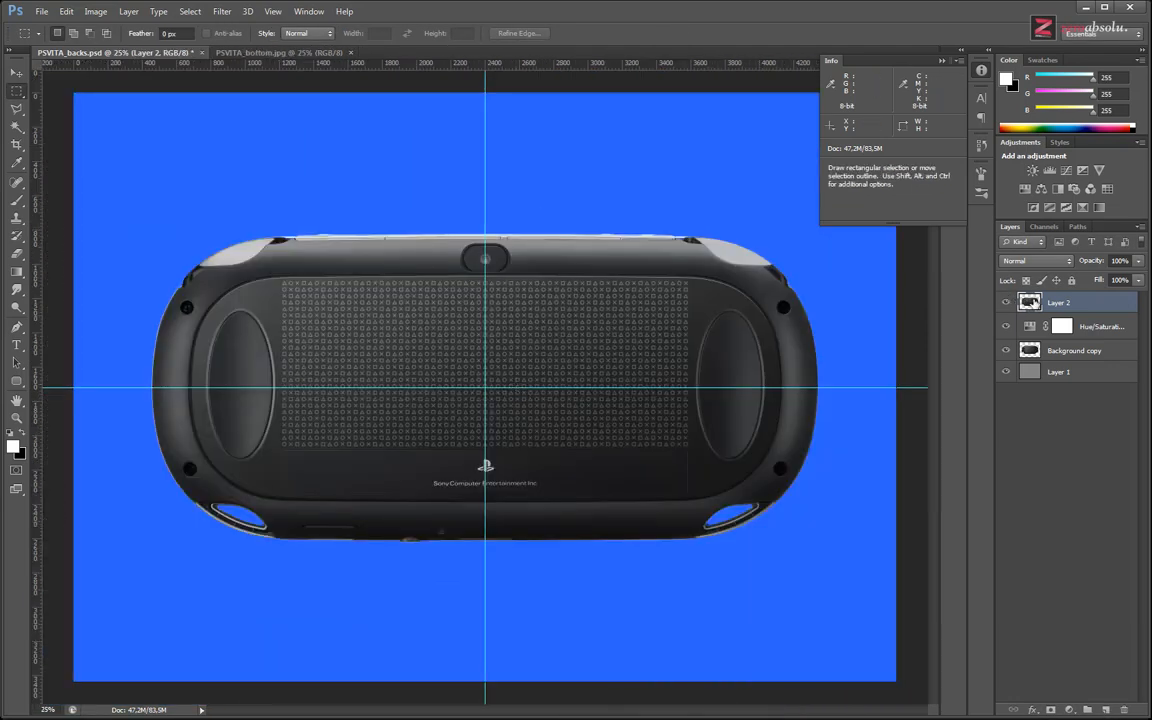
# Rename the Background copy layer as Top and Layer 2 as Bottom, and place the Hue/Saturation adjustment above both.
pyautogui.doubleClick(1066, 353)
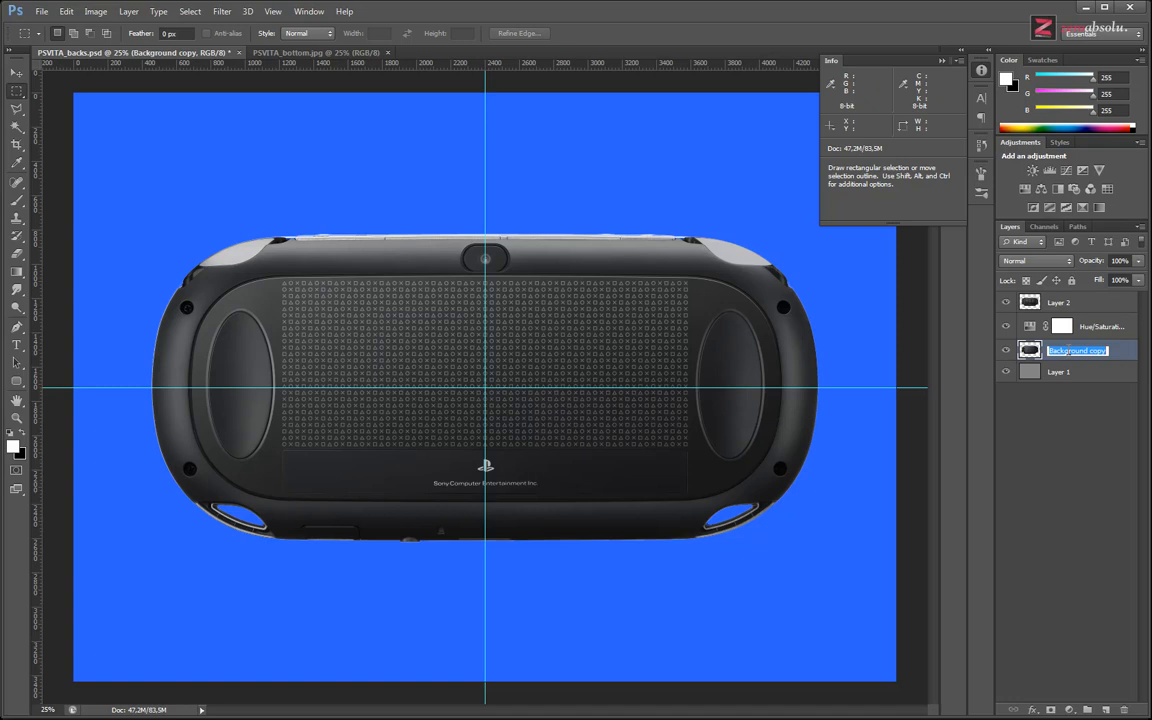
pyautogui.write('Top')
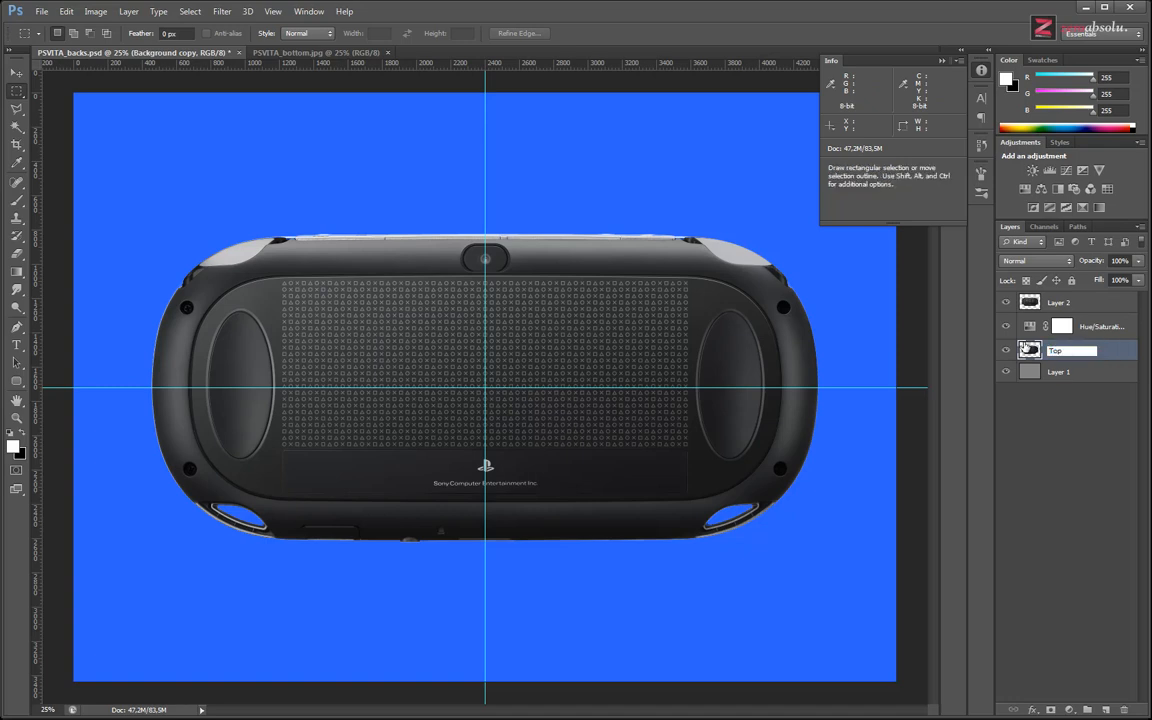
pyautogui.doubleClick(1060, 302)
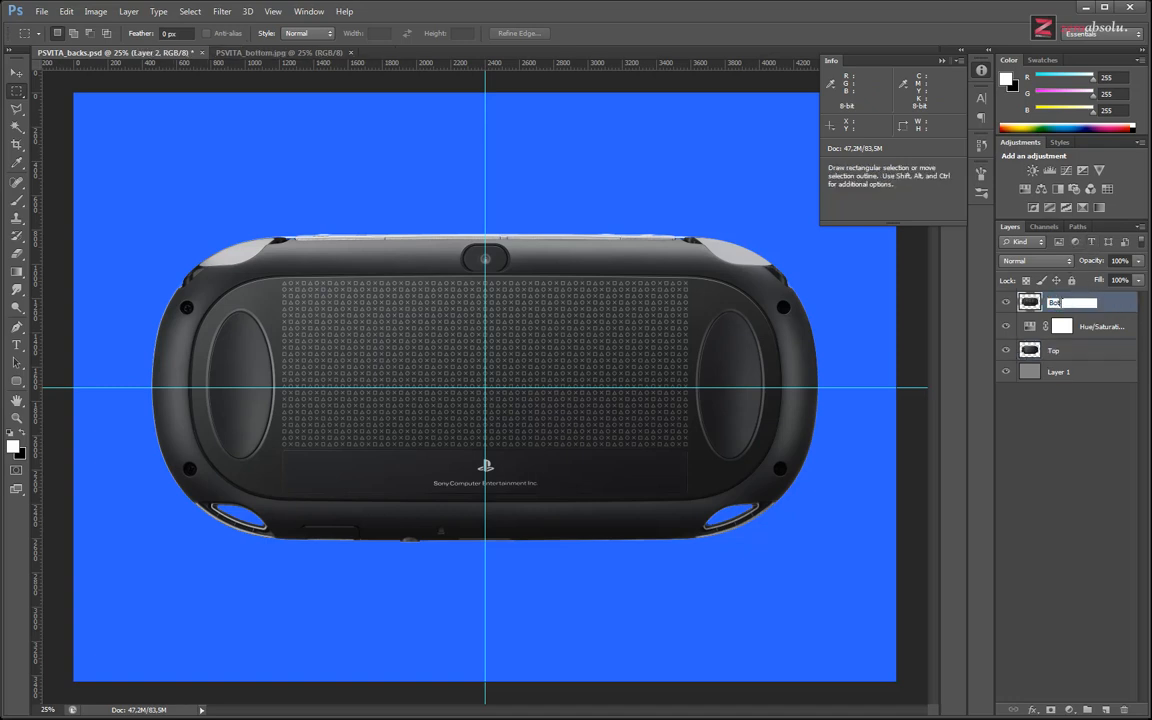
pyautogui.press('Return')
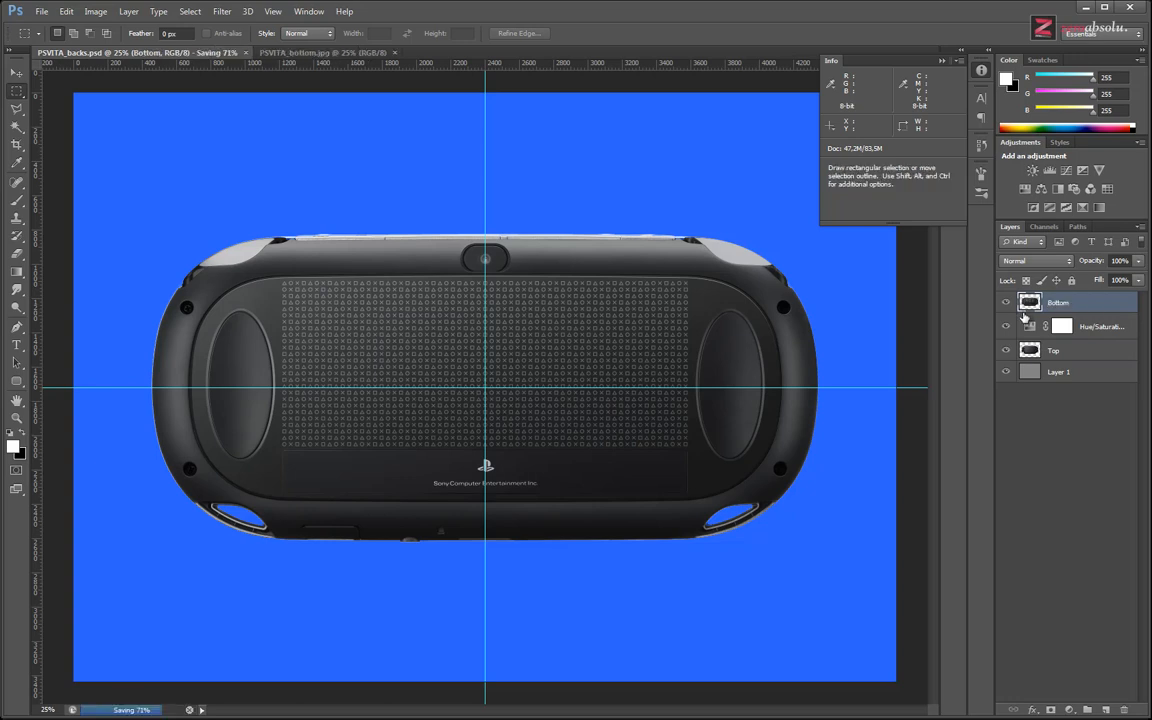
pyautogui.moveTo(1093, 330); pyautogui.dragTo(977, 270)
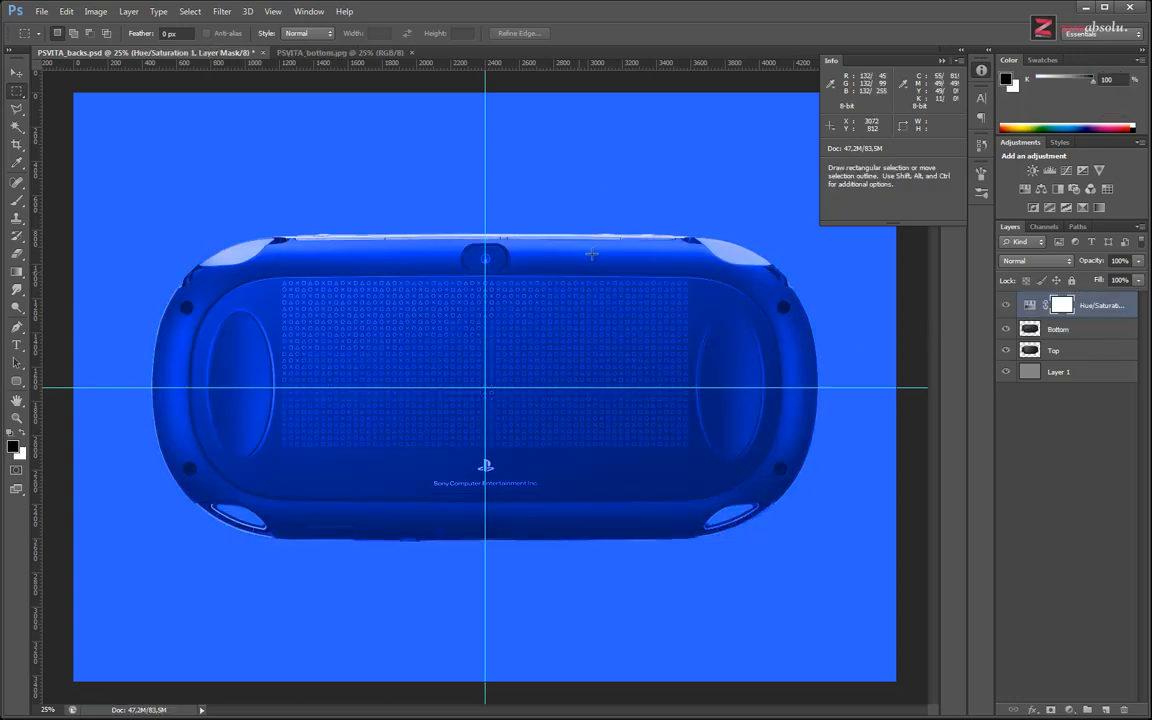
# Switch to the file manager and open PSVITA_Left.jpg from the vitapics folder in Photoshop.
pyautogui.hotkey('alt', 'Tab')
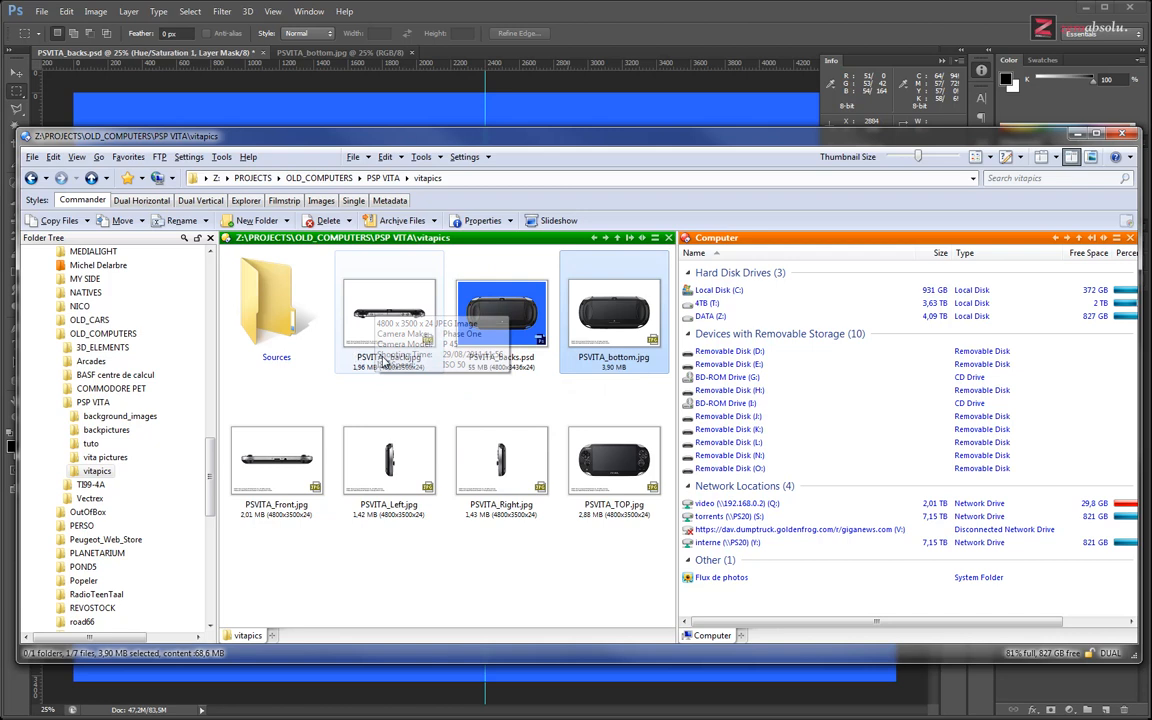
pyautogui.click(278, 462)
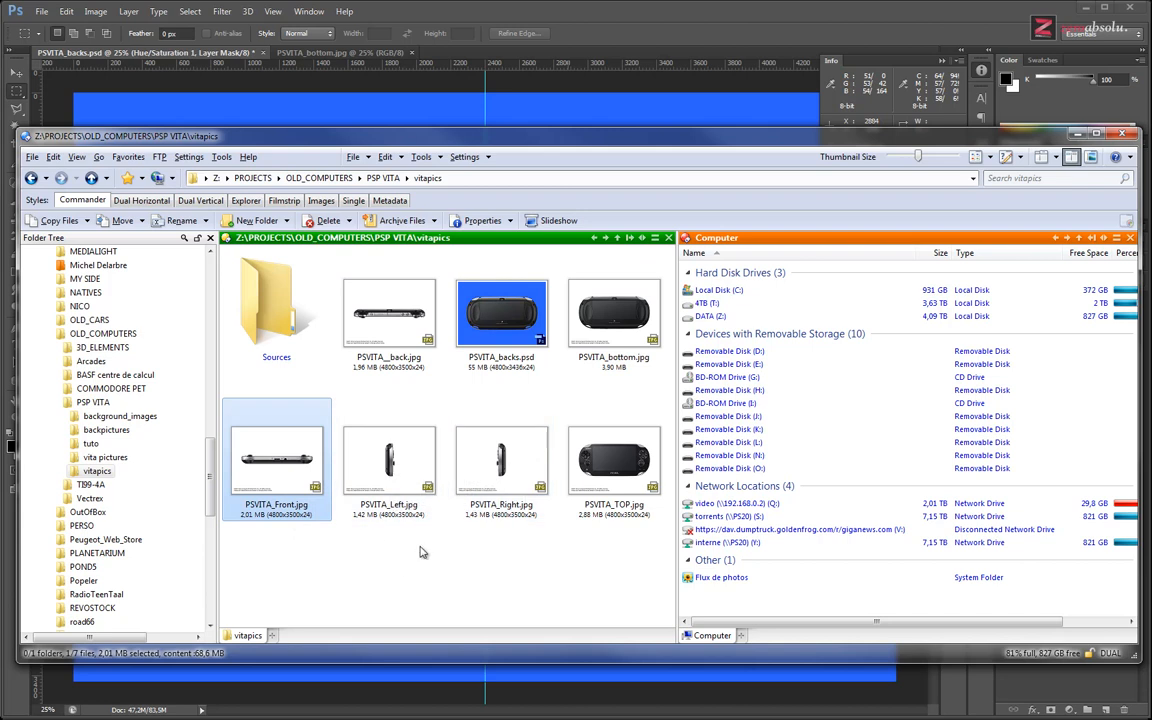
pyautogui.click(404, 459)
pyautogui.click(634, 13)
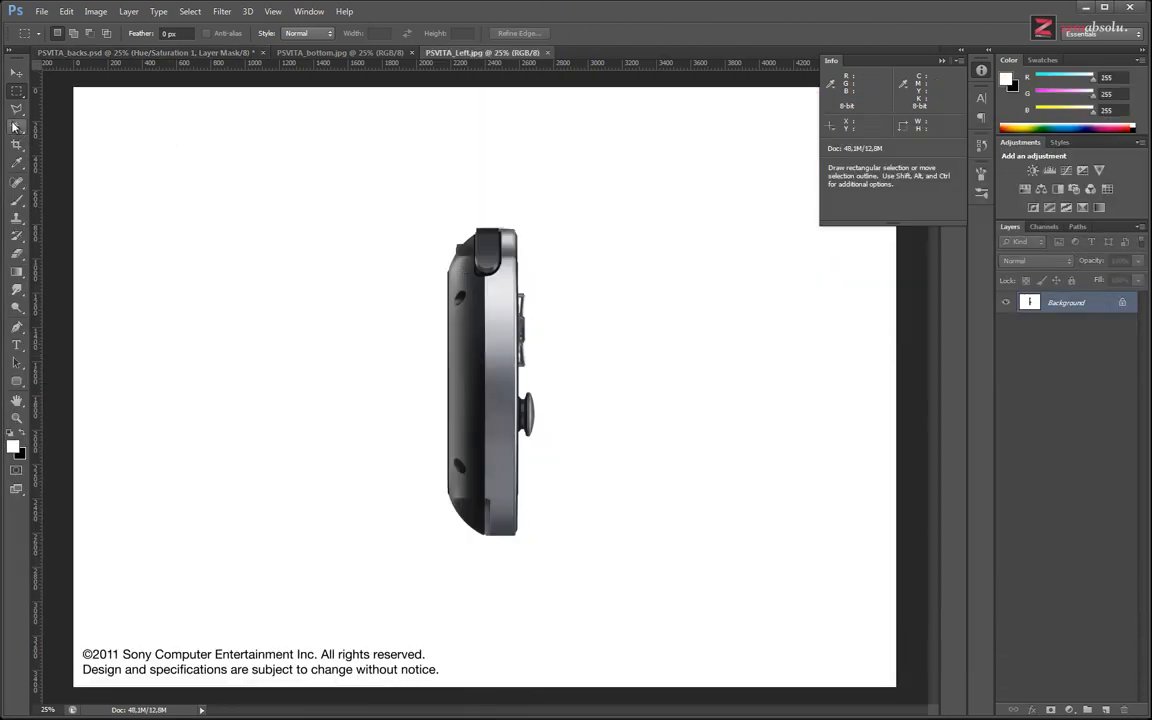
# Crop PSVITA_Left.jpg to about 1128 × 2236 pixels around the console, cutting off the copyright text.
pyautogui.click(17, 127)
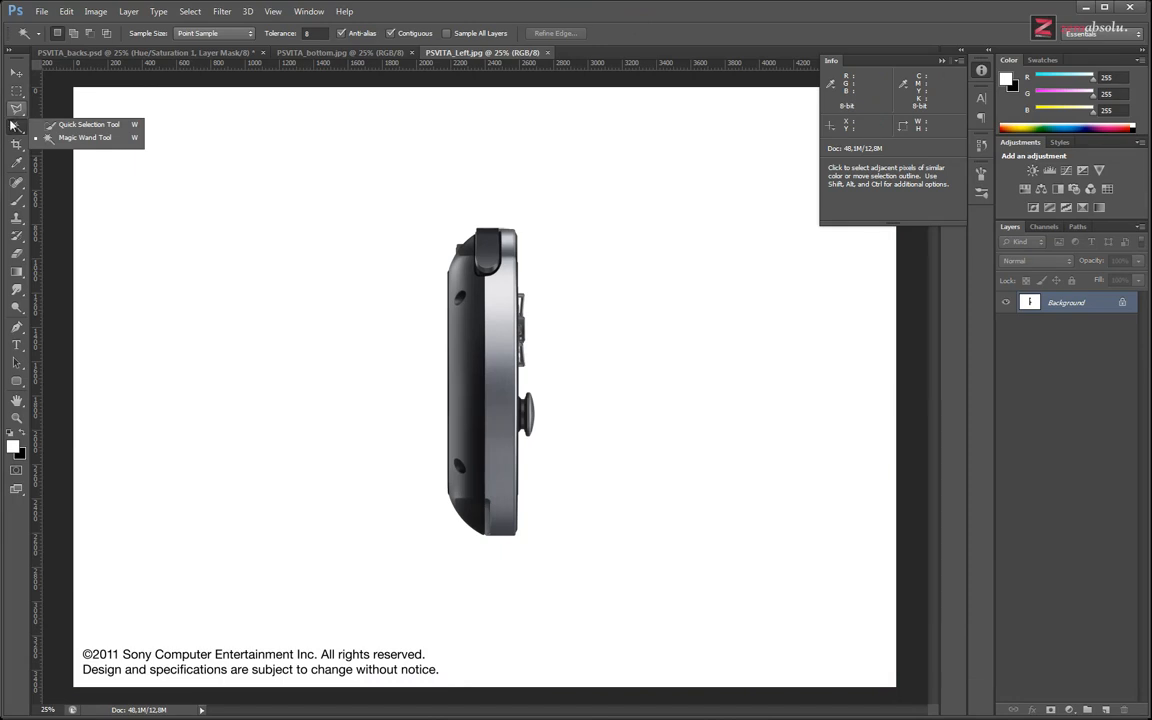
pyautogui.press('l')
pyautogui.press('c')
pyautogui.moveTo(389, 196); pyautogui.dragTo(581, 578)
pyautogui.press('Return')
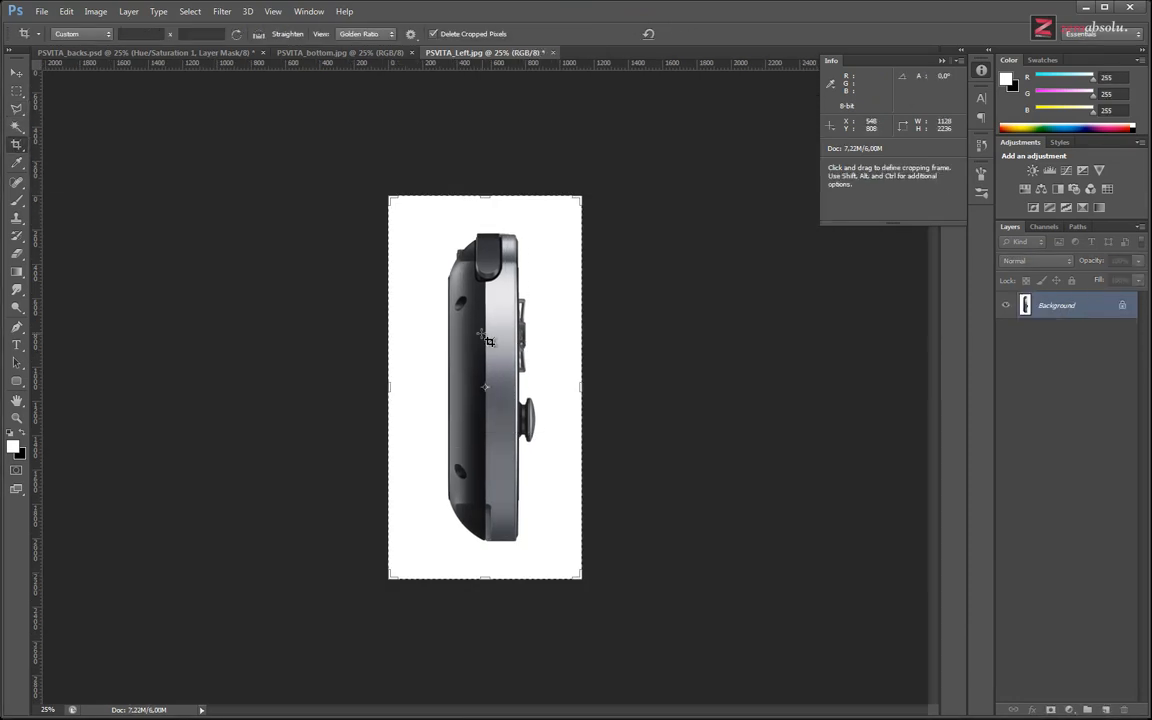
# Select the white background around the console with the Magic Wand and invert the selection to isolate the side view.
pyautogui.click(16, 127)
pyautogui.click(435, 273)
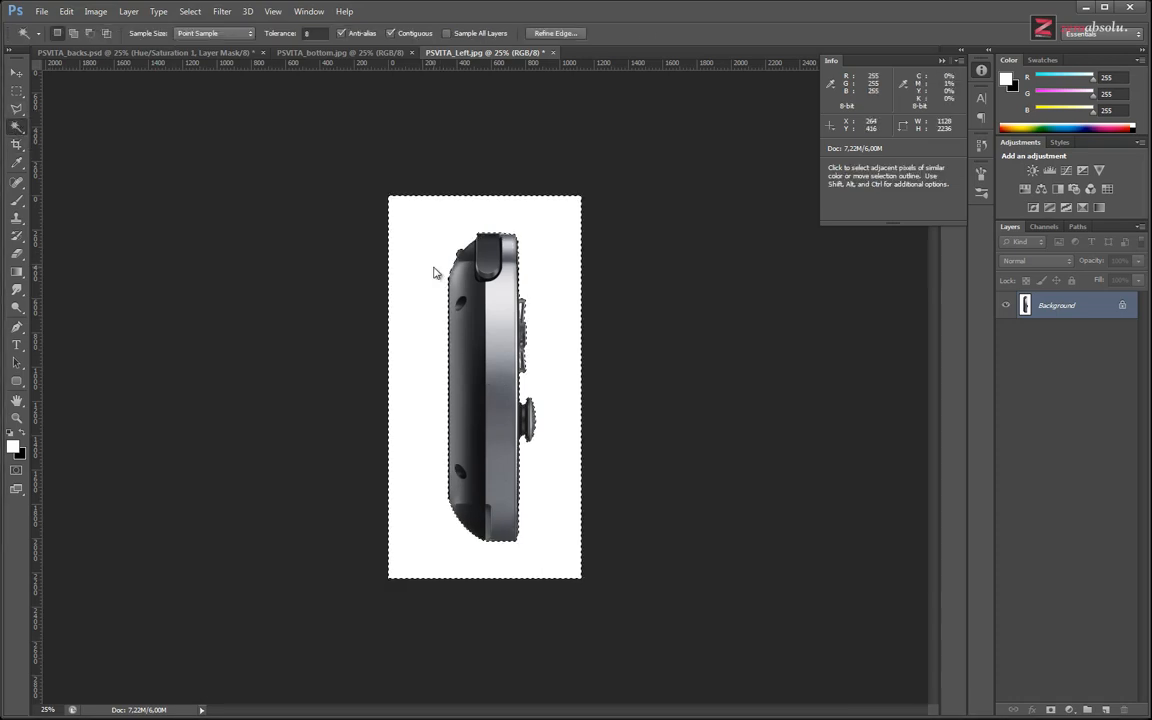
pyautogui.hotkey('ctrl', '+')
pyautogui.hotkey('ctrl', '+')
pyautogui.hotkey('ctrl', '+')
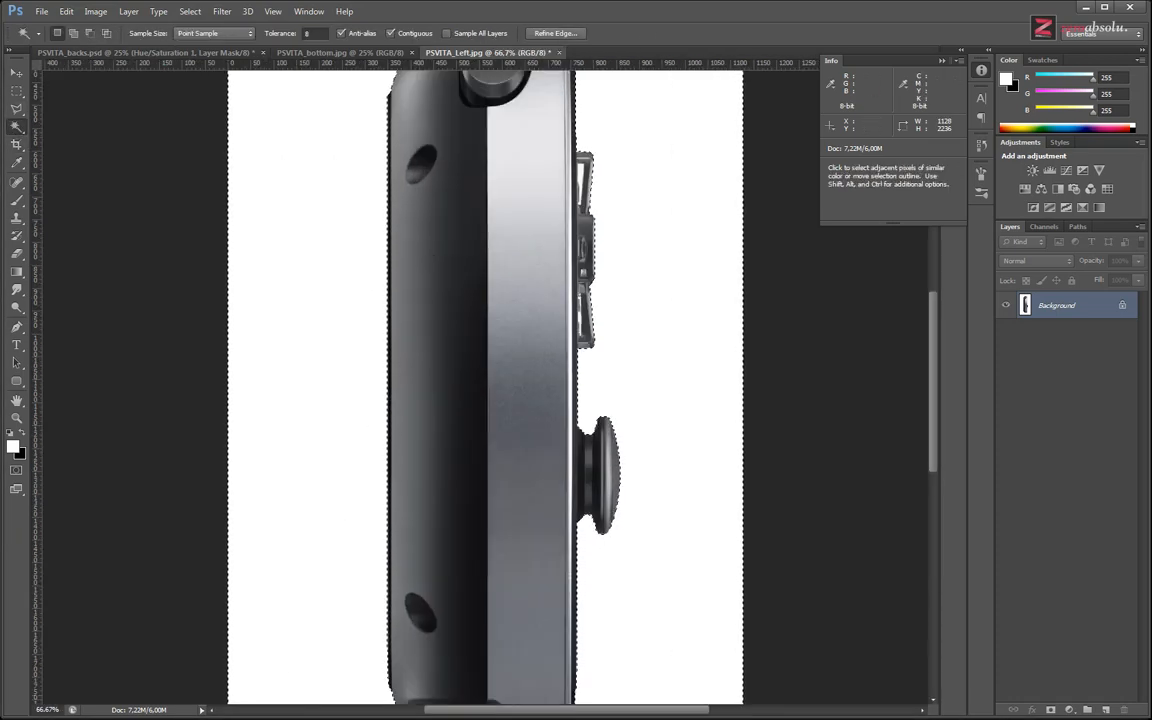
pyautogui.moveTo(540, 134); pyautogui.dragTo(543, 398)
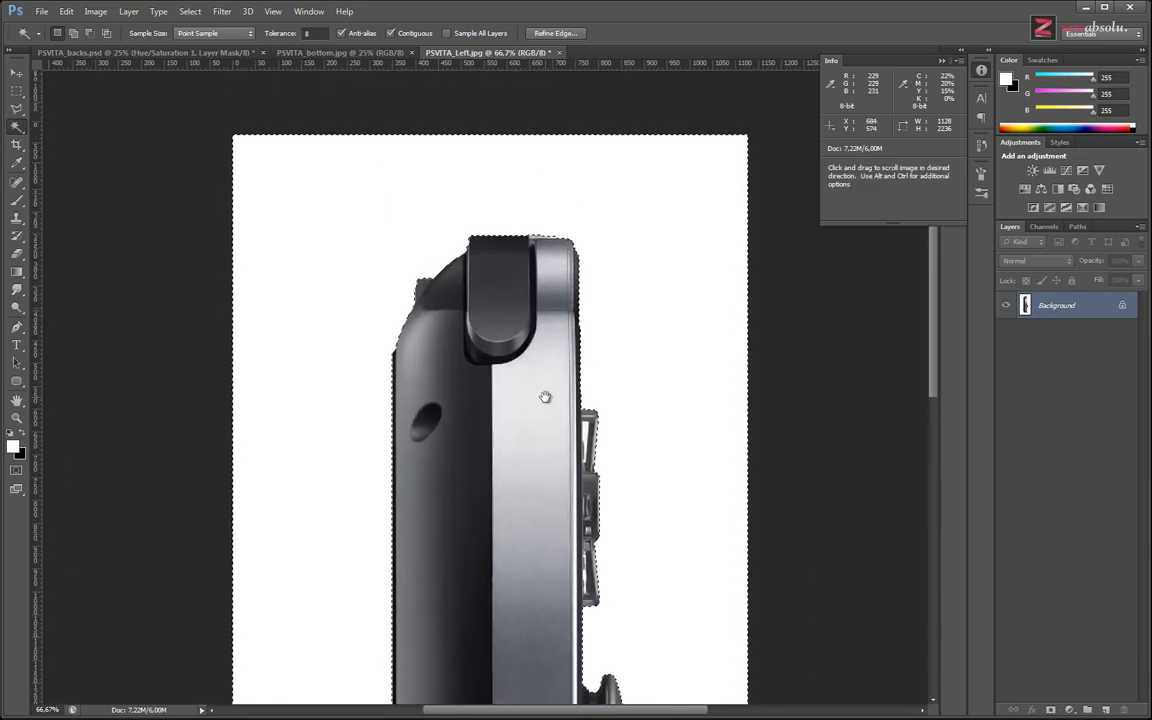
pyautogui.moveTo(531, 650); pyautogui.dragTo(491, 535)
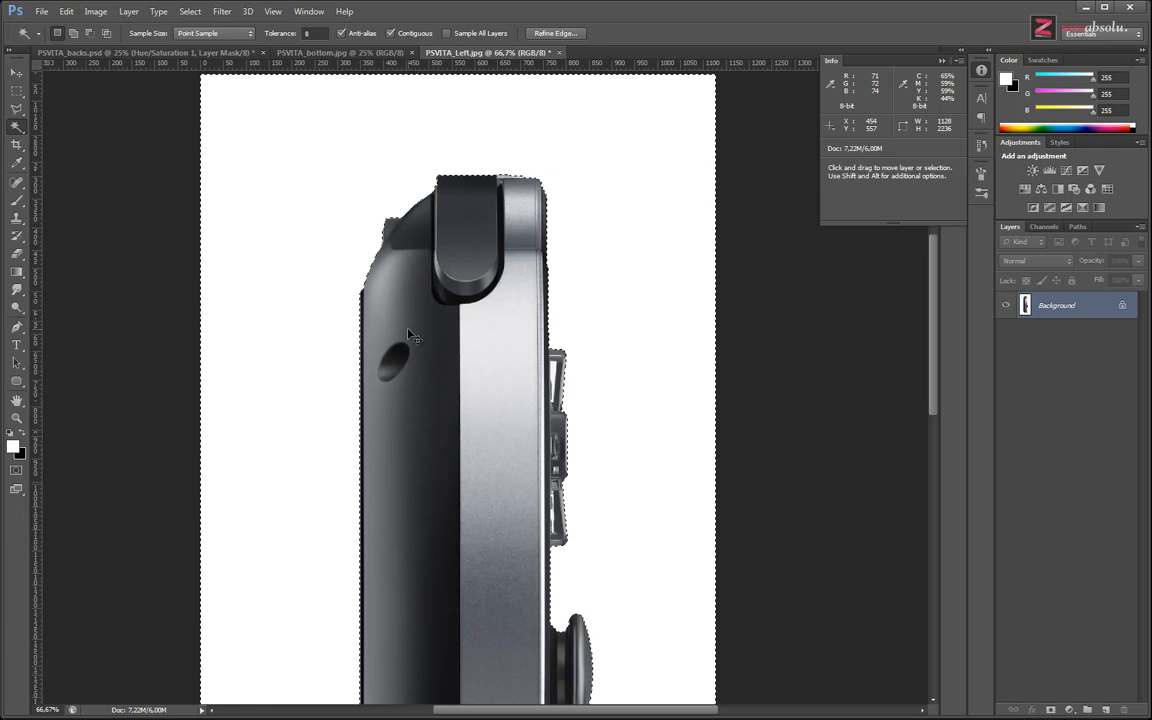
pyautogui.hotkey('ctrl', 'shift', 'i')
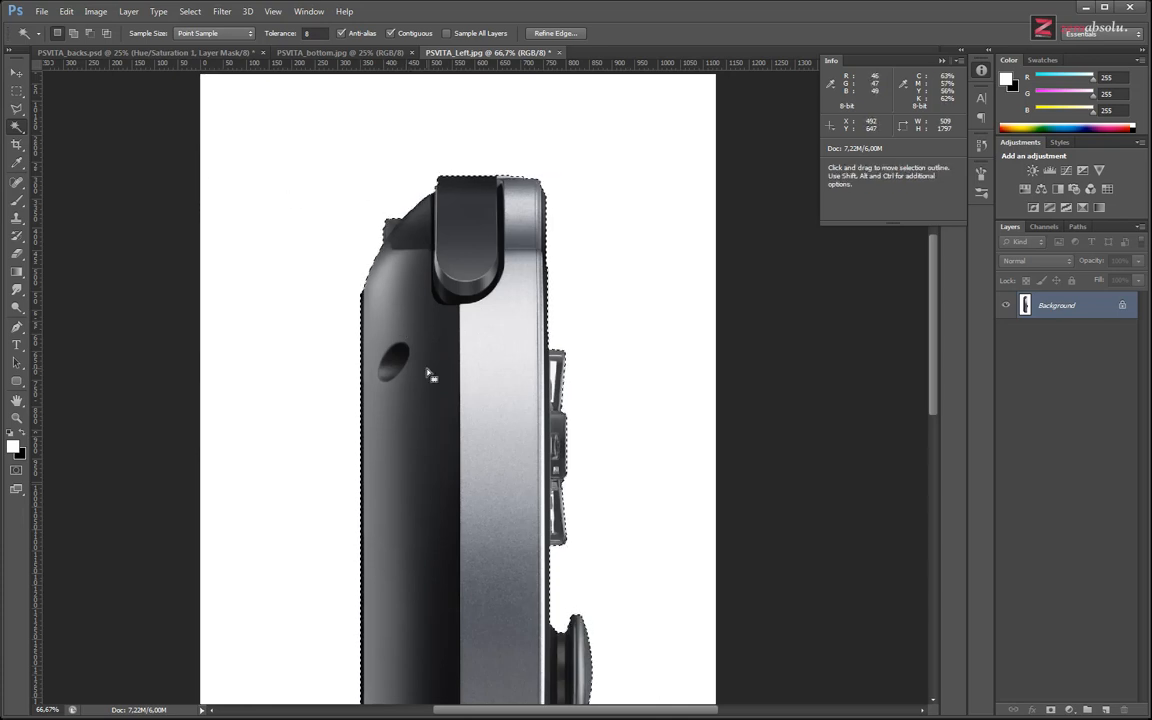
# Copy the selected side view and paste it as a new layer into PSVITA_backs.psd.
pyautogui.hotkey('ctrl', '-')
pyautogui.hotkey('ctrl', '-')
pyautogui.hotkey('ctrl', '-')
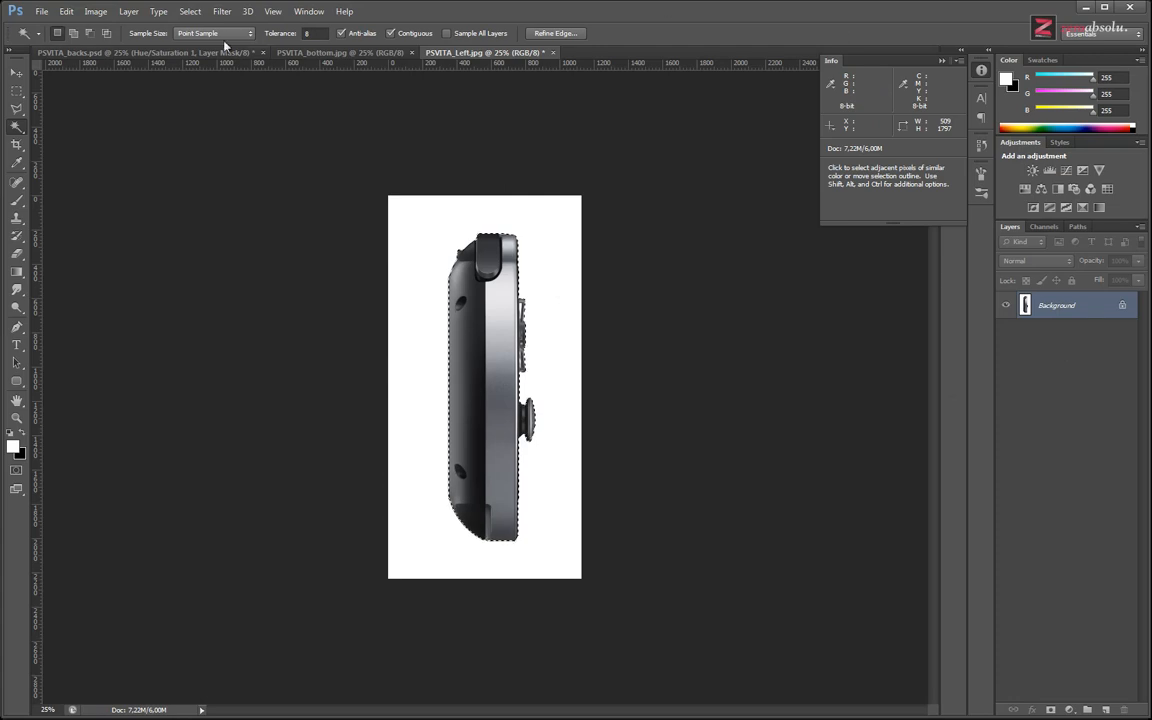
pyautogui.click(185, 53)
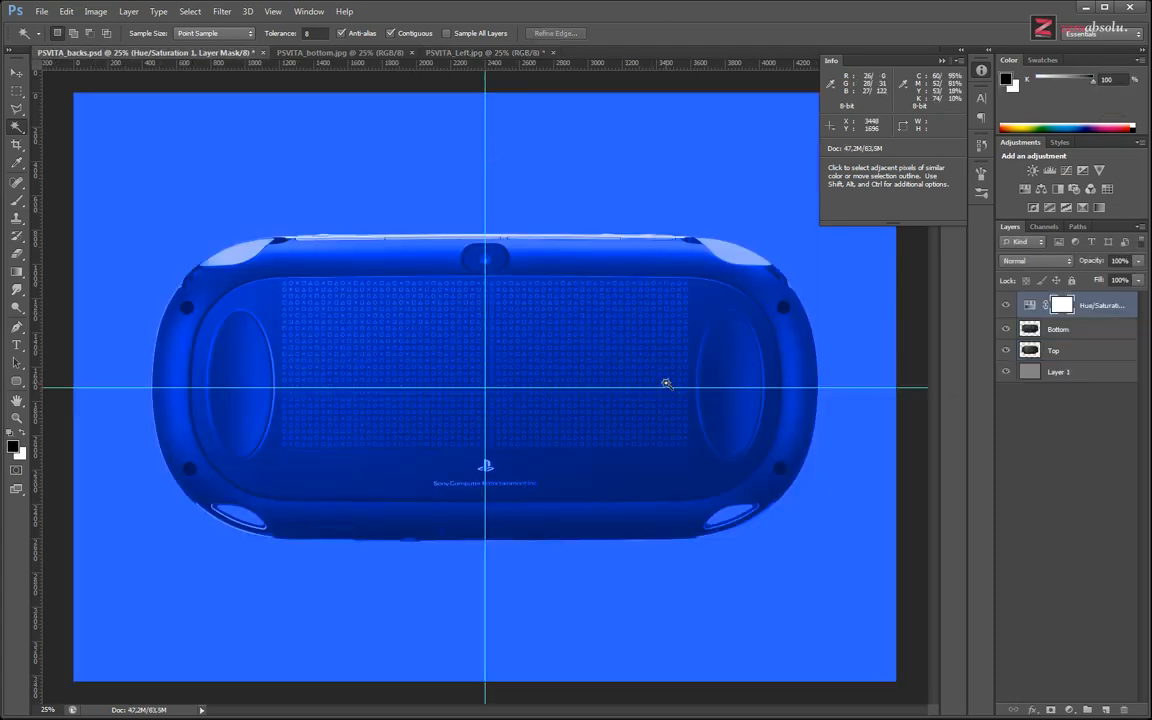
pyautogui.hotkey('ctrl', 'v')
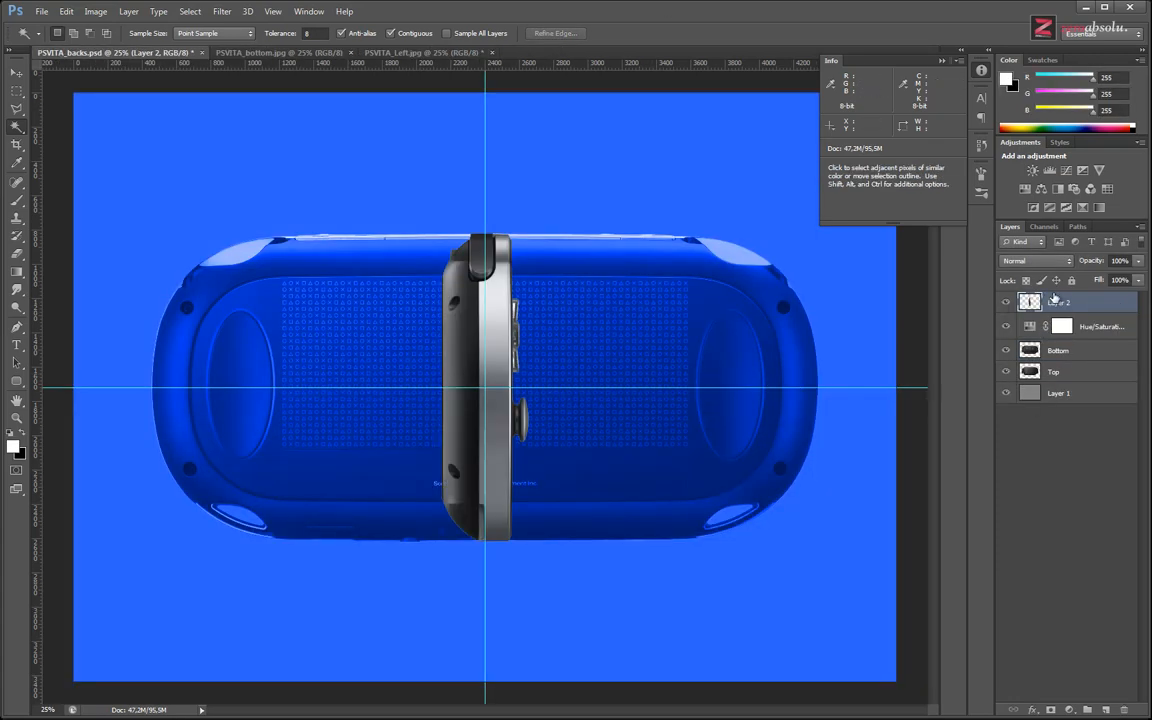
# Examine up close how the upper and lower ends of the side view line up with the back view's edges.
pyautogui.hotkey('ctrl', '+')
pyautogui.hotkey('ctrl', '+')
pyautogui.hotkey('ctrl', '+')
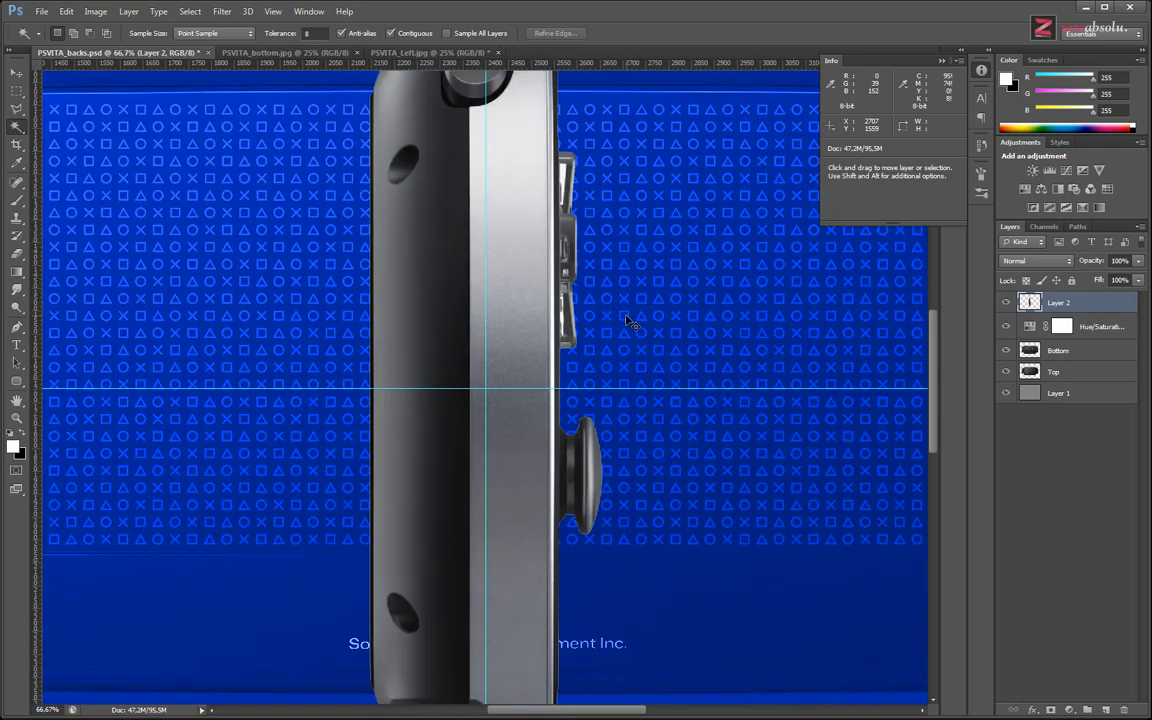
pyautogui.scroll(3, 598, 248)
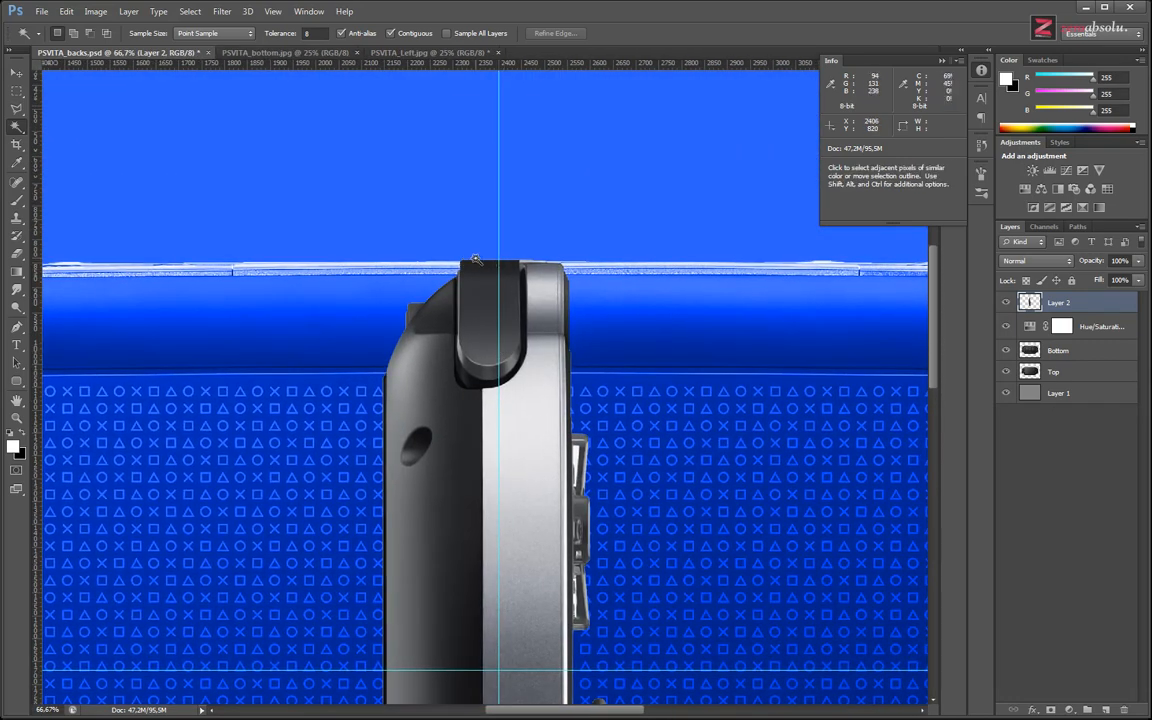
pyautogui.scroll(-10, 509, 259)
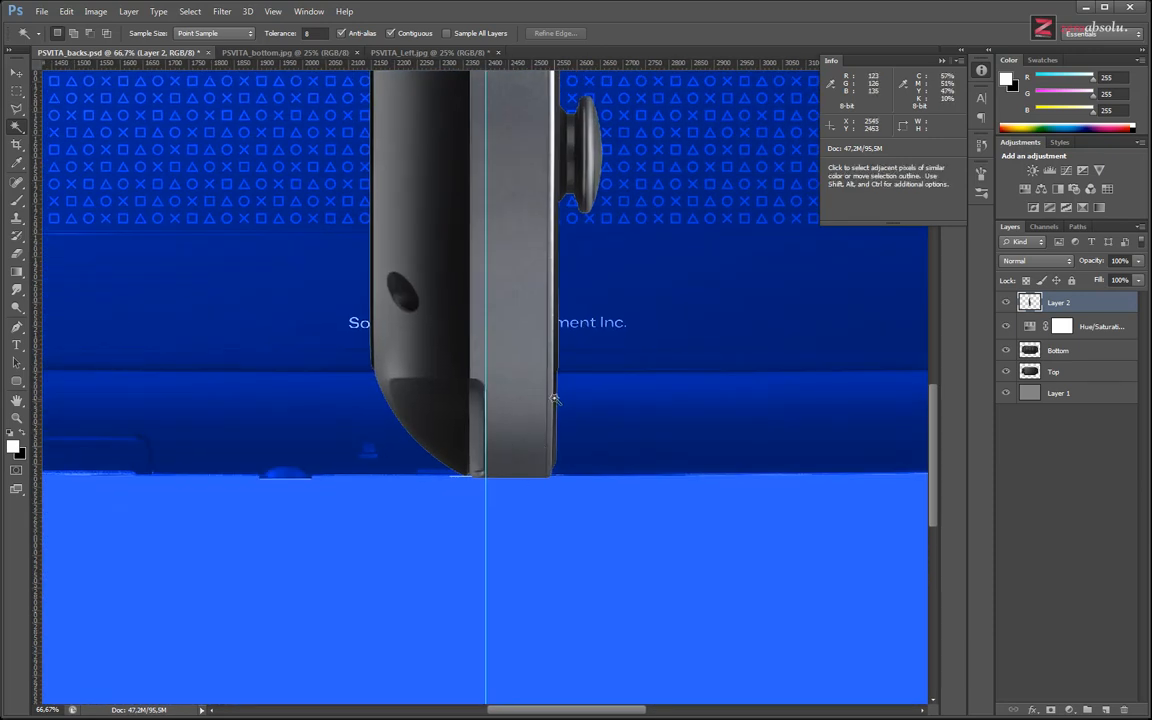
pyautogui.scroll(10, 555, 398)
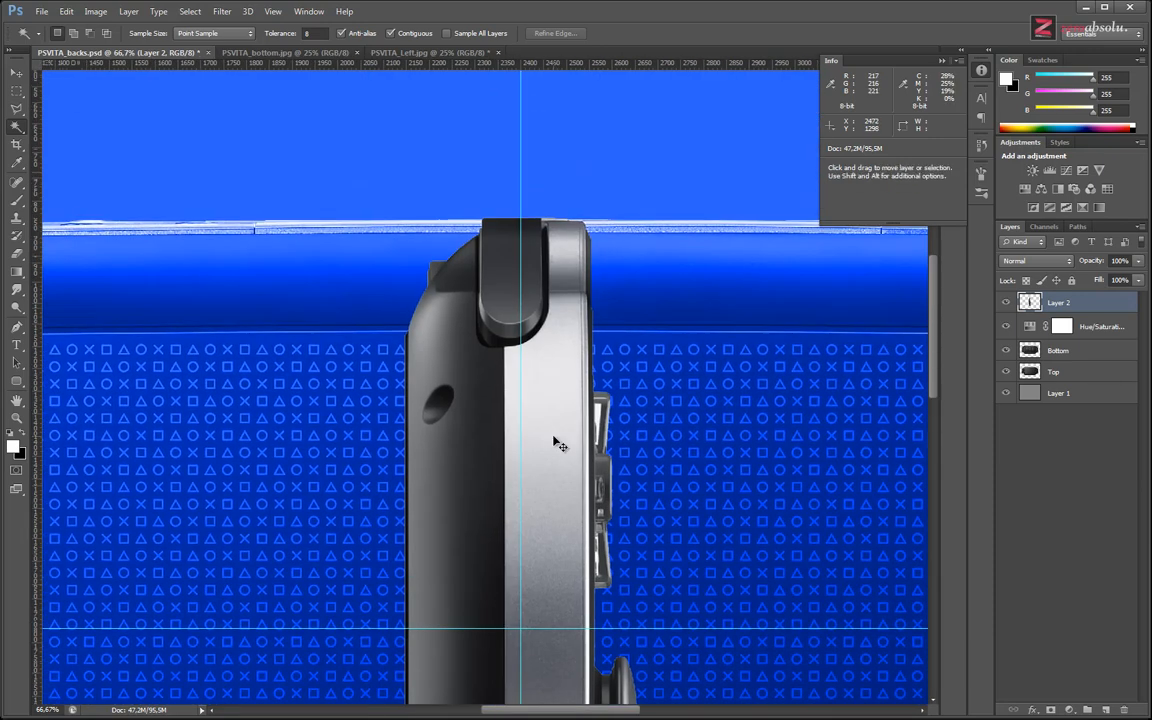
pyautogui.moveTo(552, 674); pyautogui.dragTo(524, 359)
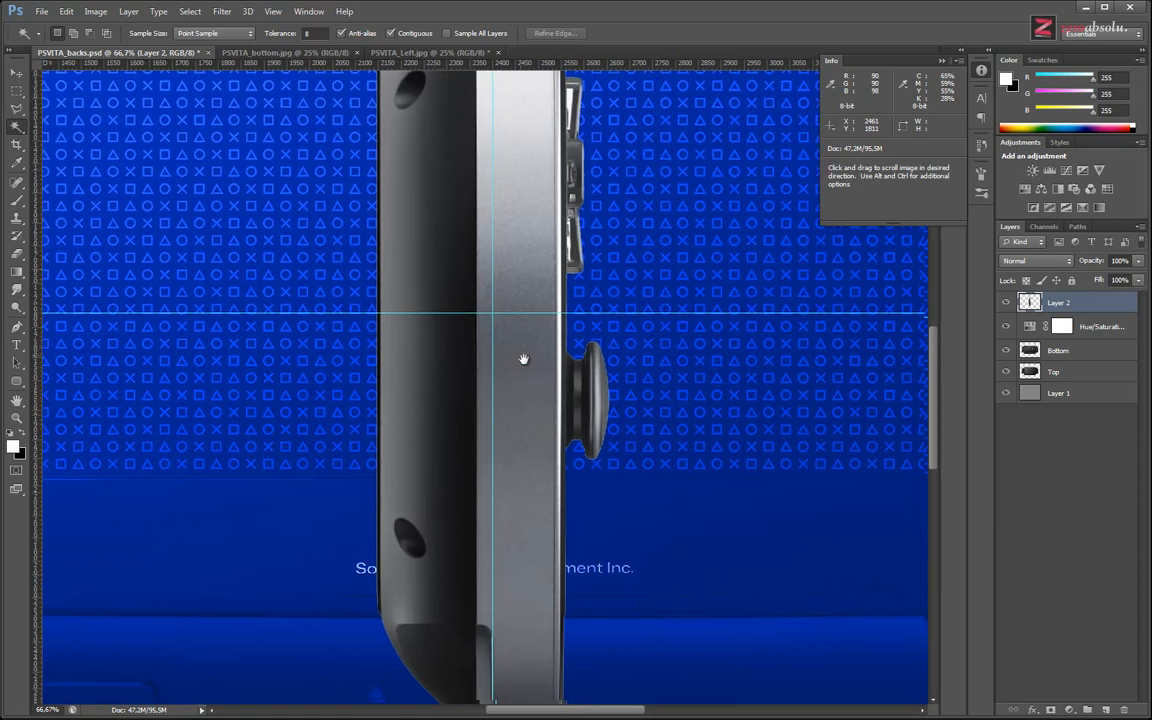
pyautogui.scroll(-3, 524, 359)
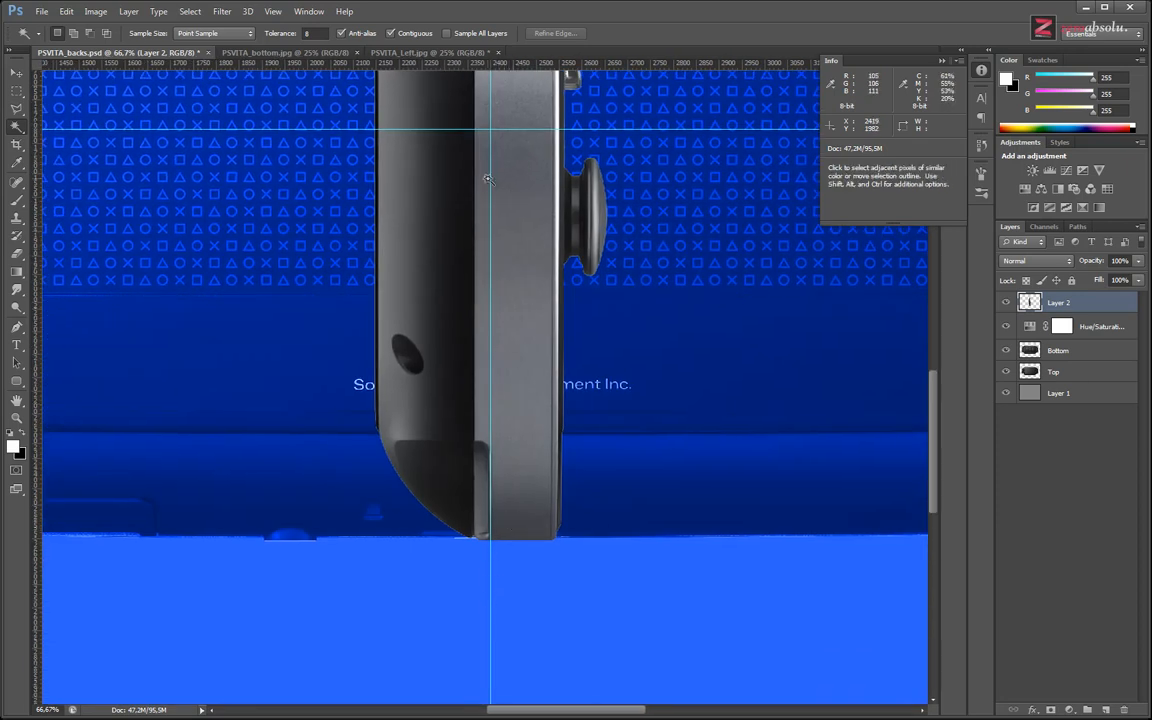
pyautogui.scroll(10, 512, 293)
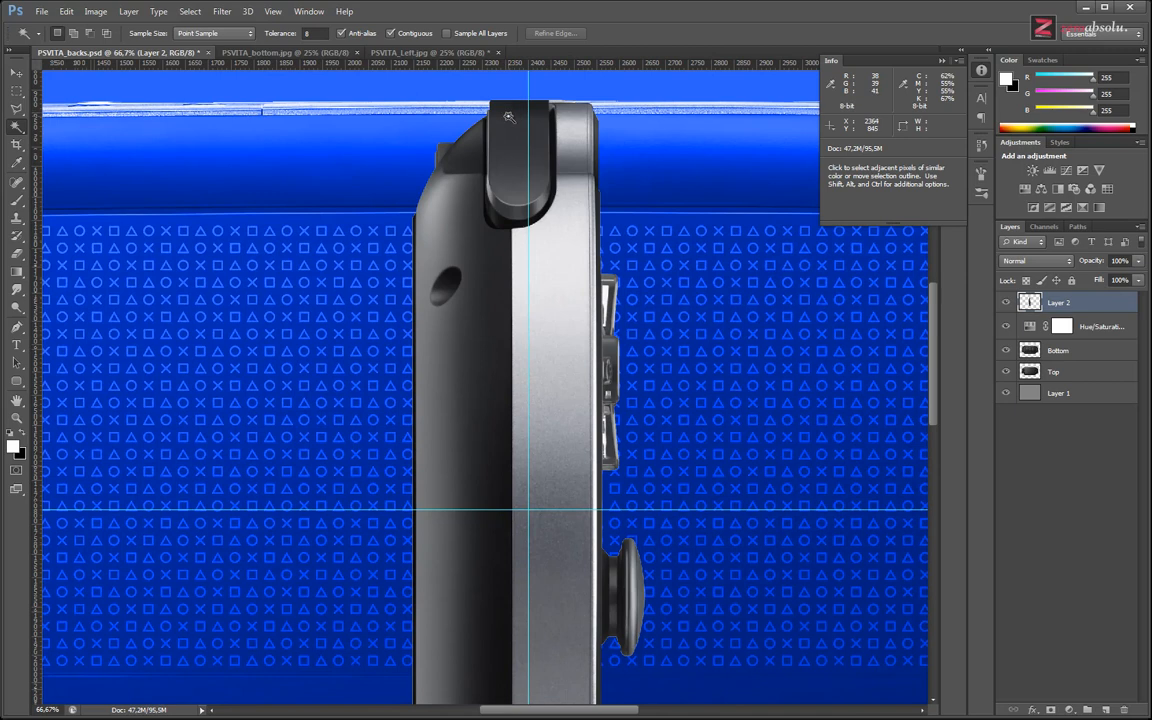
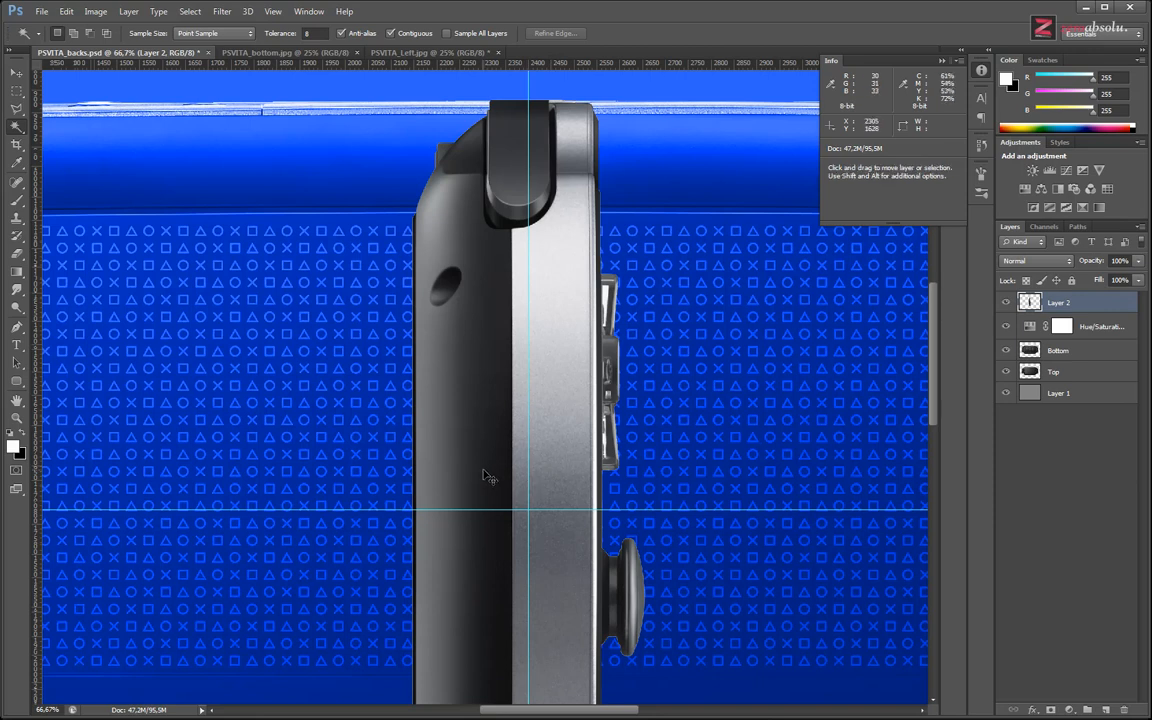
# Move the side view layer horizontally until the console's back edge lies on the vertical guide.
pyautogui.moveTo(487, 477); pyautogui.dragTo(550, 481)
pyautogui.hotkey('ctrl', 'z')
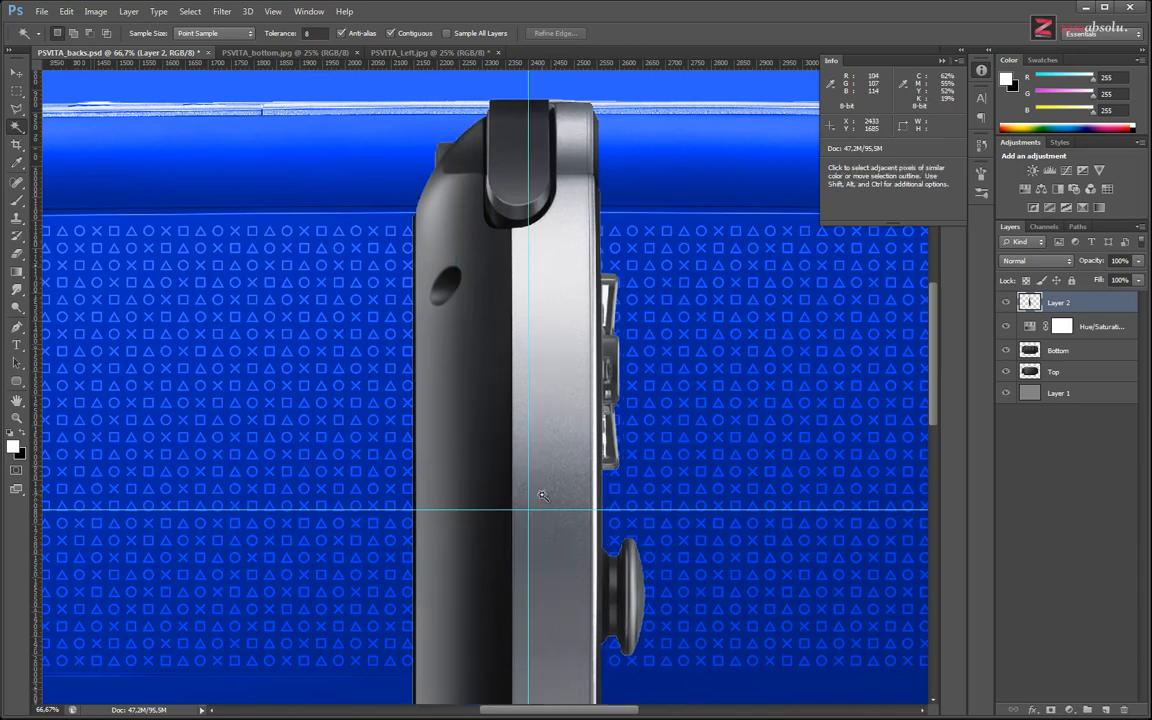
pyautogui.click(16, 90)
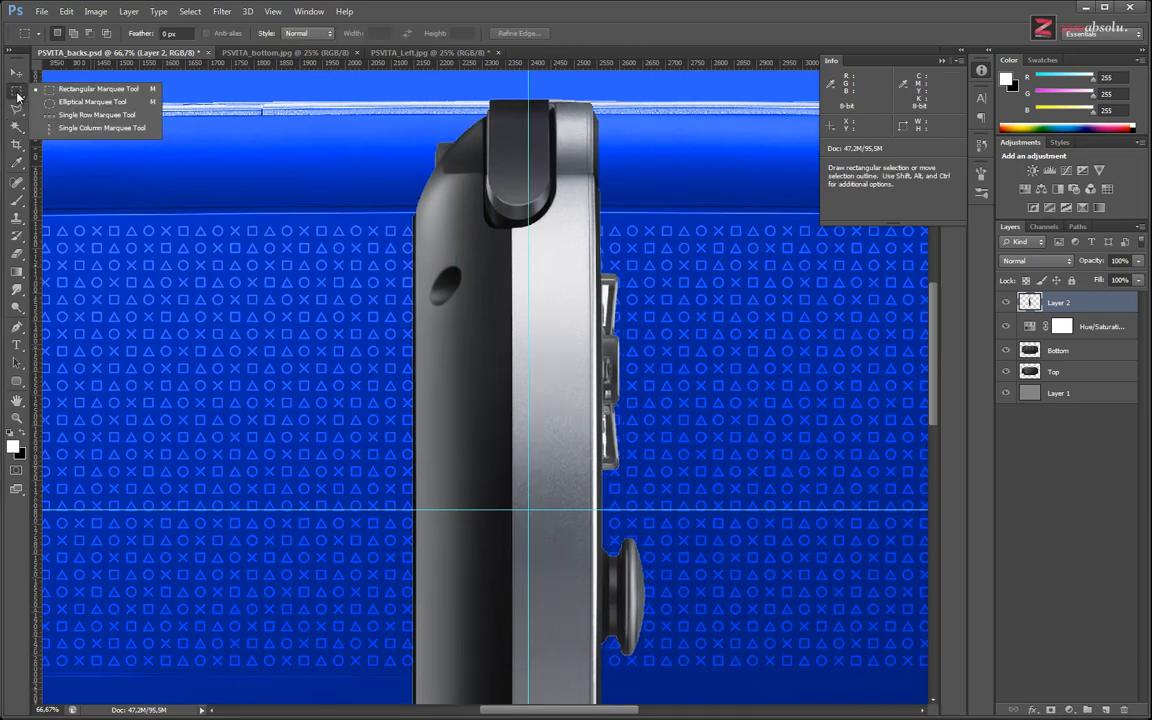
pyautogui.click(15, 127)
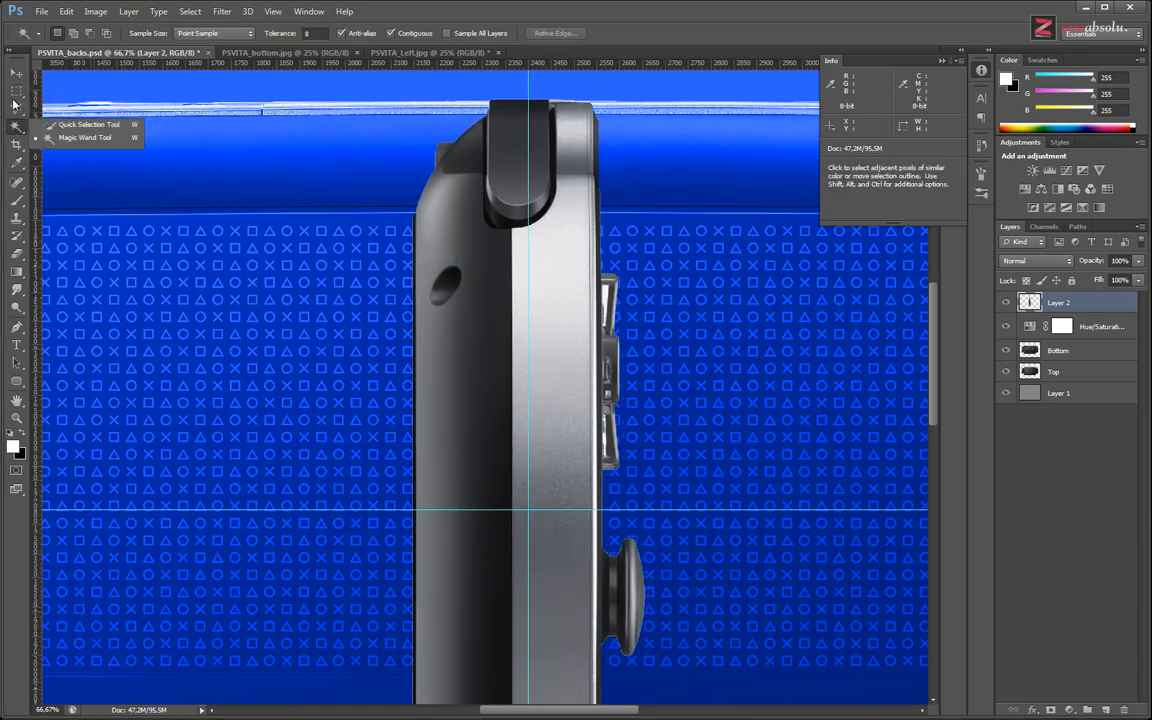
pyautogui.click(15, 92)
pyautogui.click(16, 74)
pyautogui.click(17, 93)
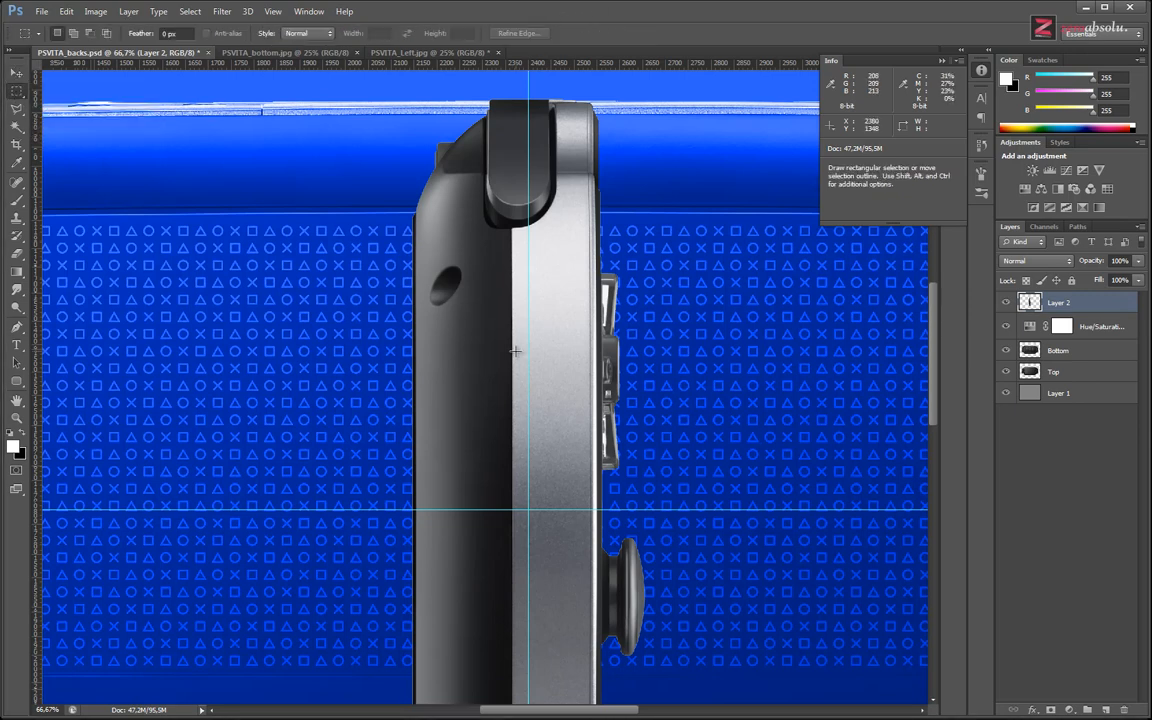
pyautogui.moveTo(477, 358)
pyautogui.keyDown('ctrl'); pyautogui.mouseDown()
pyautogui.moveTo(541, 372)
pyautogui.moveTo(556, 355)
pyautogui.moveTo(495, 357)
pyautogui.mouseUp(); pyautogui.keyUp('ctrl')
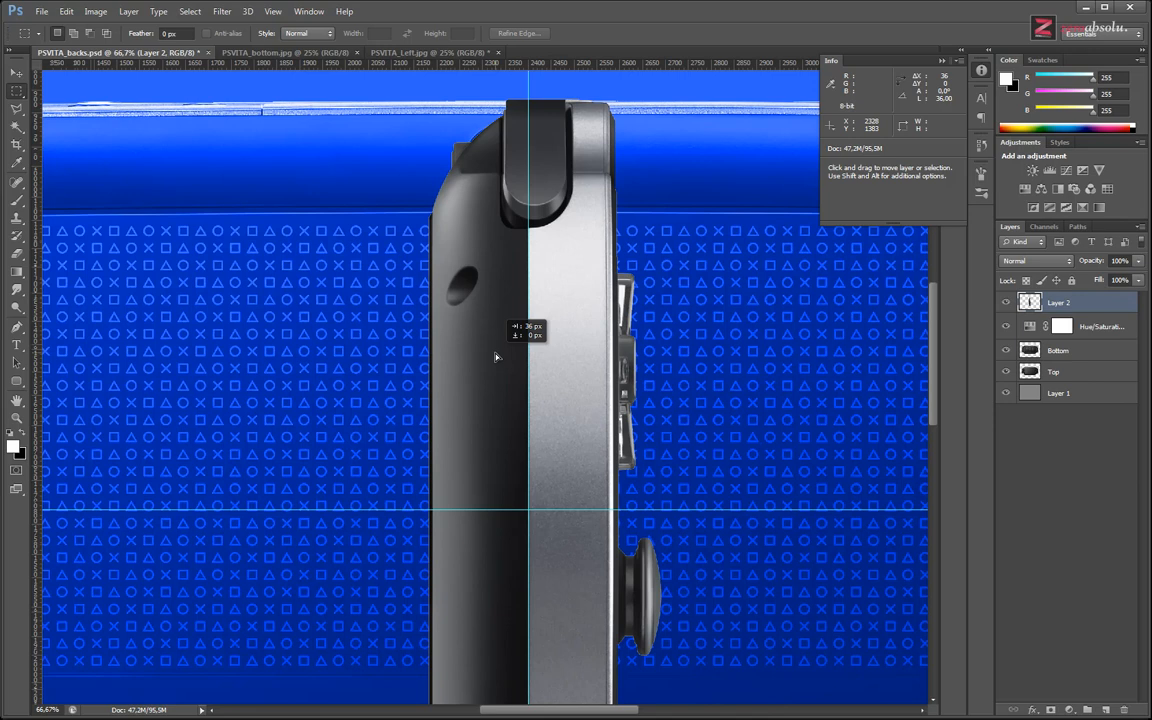
pyautogui.keyDown('ctrl'); pyautogui.moveTo(495, 357); pyautogui.dragTo(599, 352); pyautogui.keyUp('ctrl')
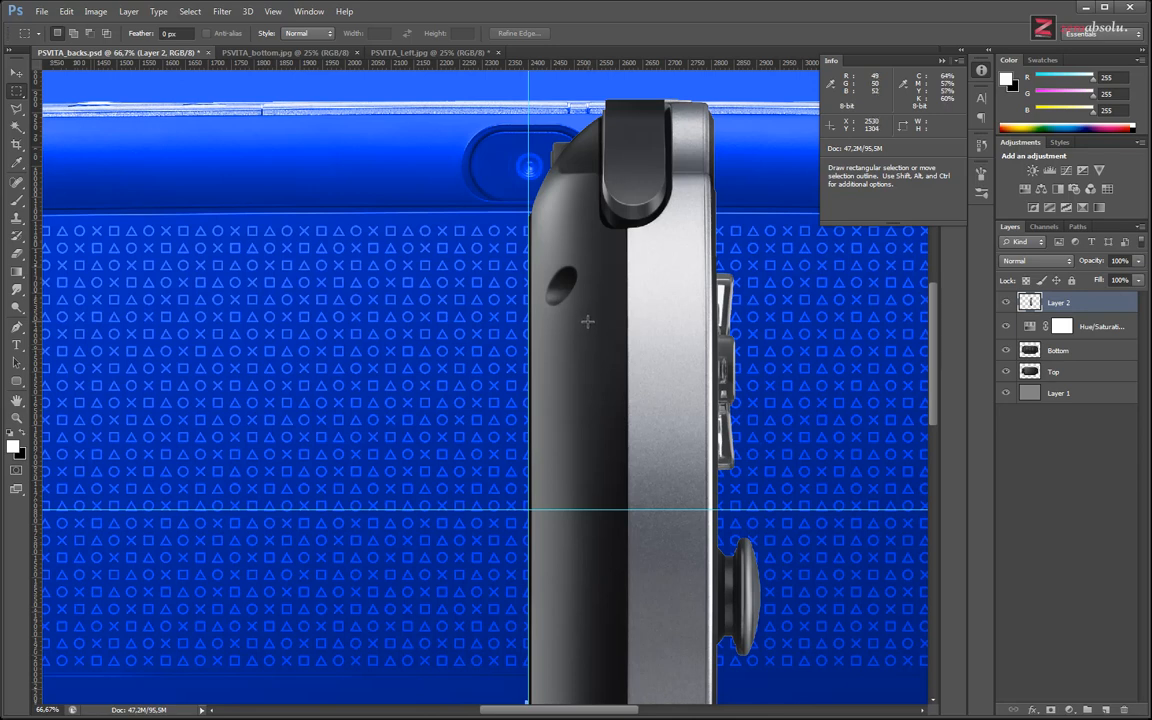
# Try rotating the side view by -90° and placing it around the vertical guide, just above the horizontal guide.
pyautogui.hotkey('ctrl', 't')
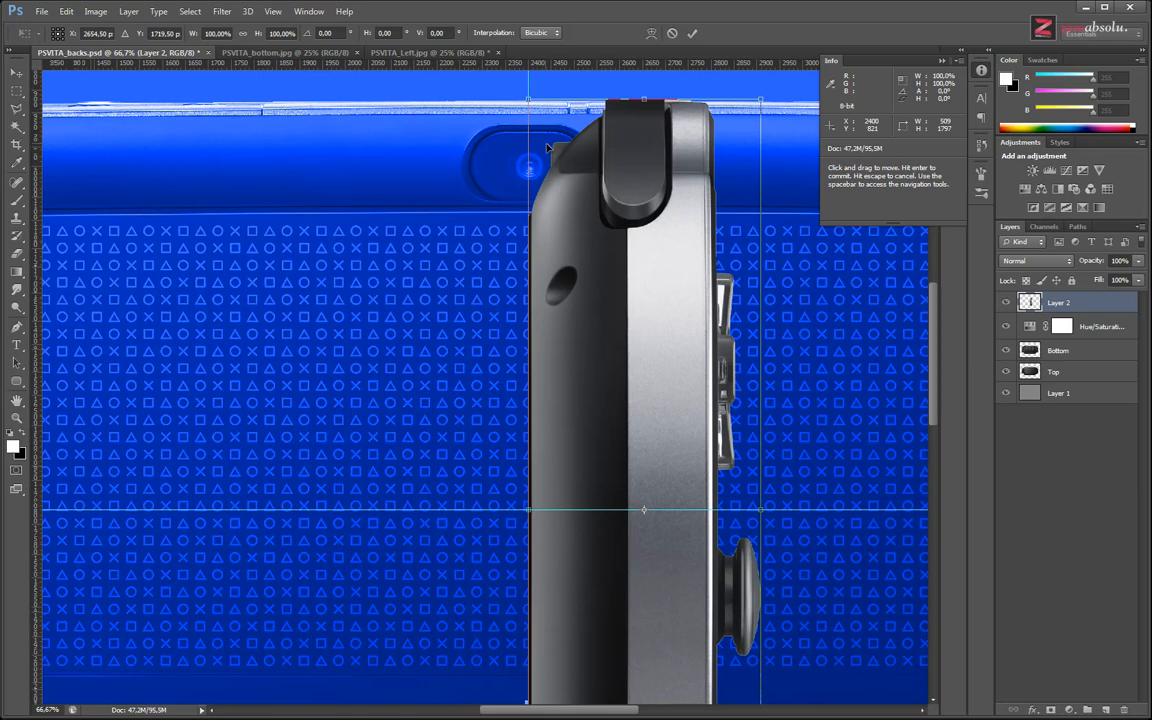
pyautogui.press('Return')
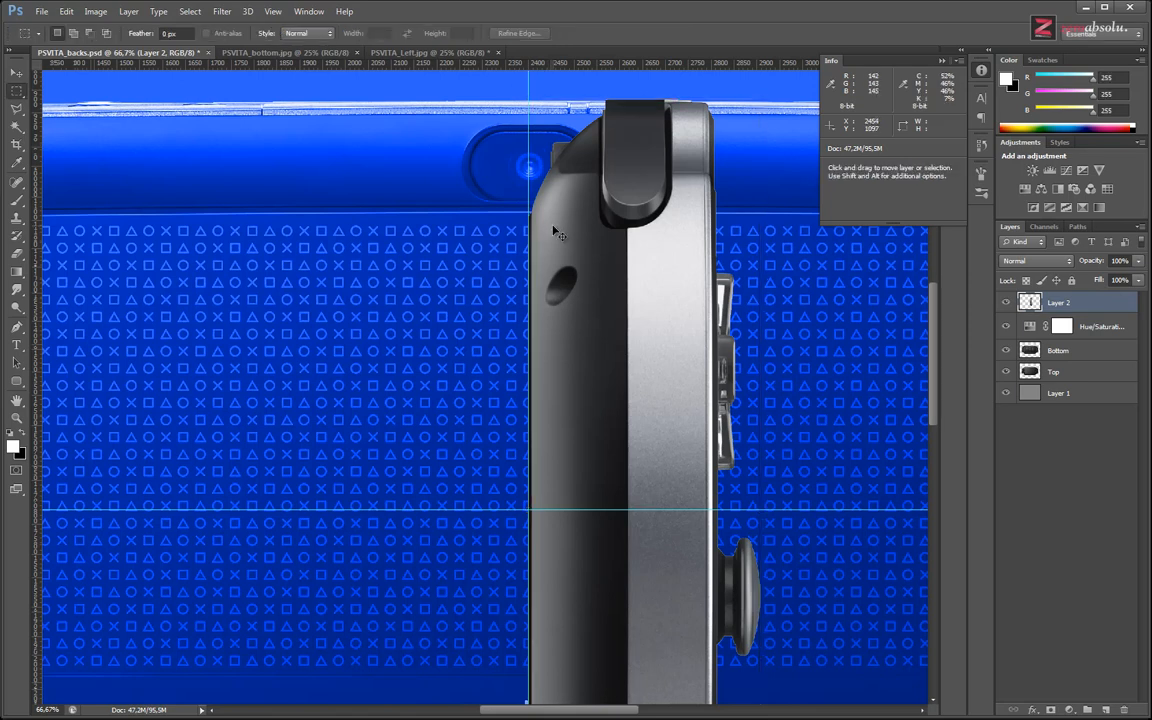
pyautogui.hotkey('ctrl', 't')
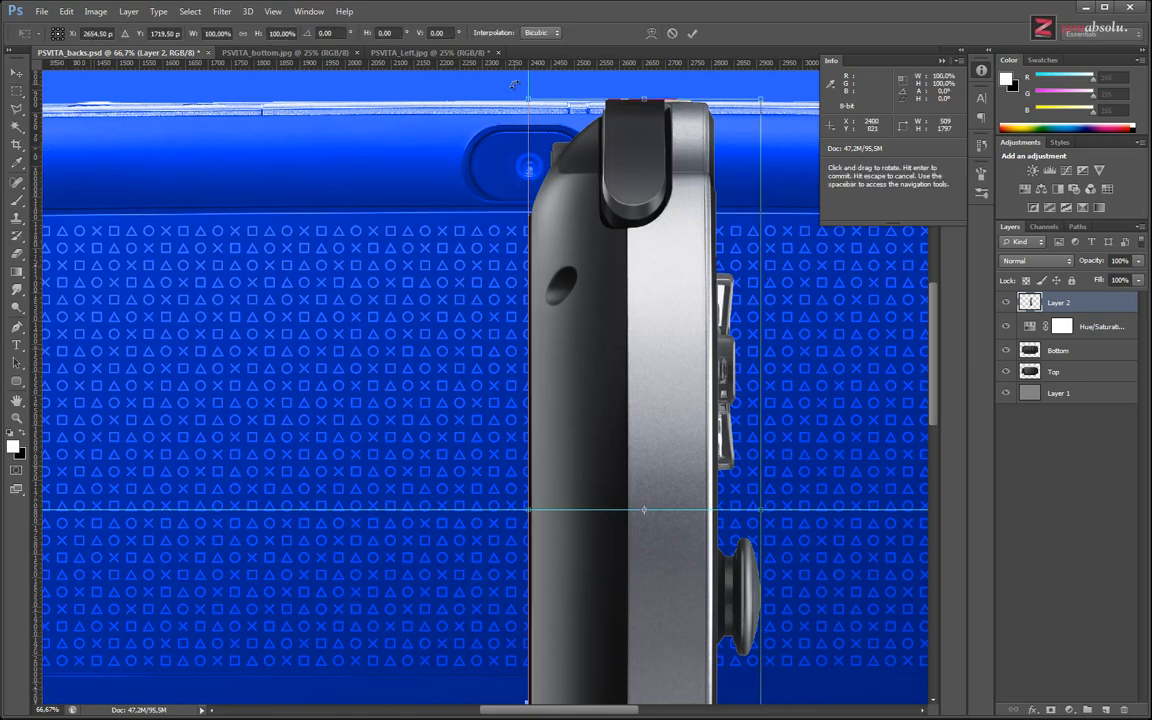
pyautogui.moveTo(513, 85); pyautogui.dragTo(217, 591)
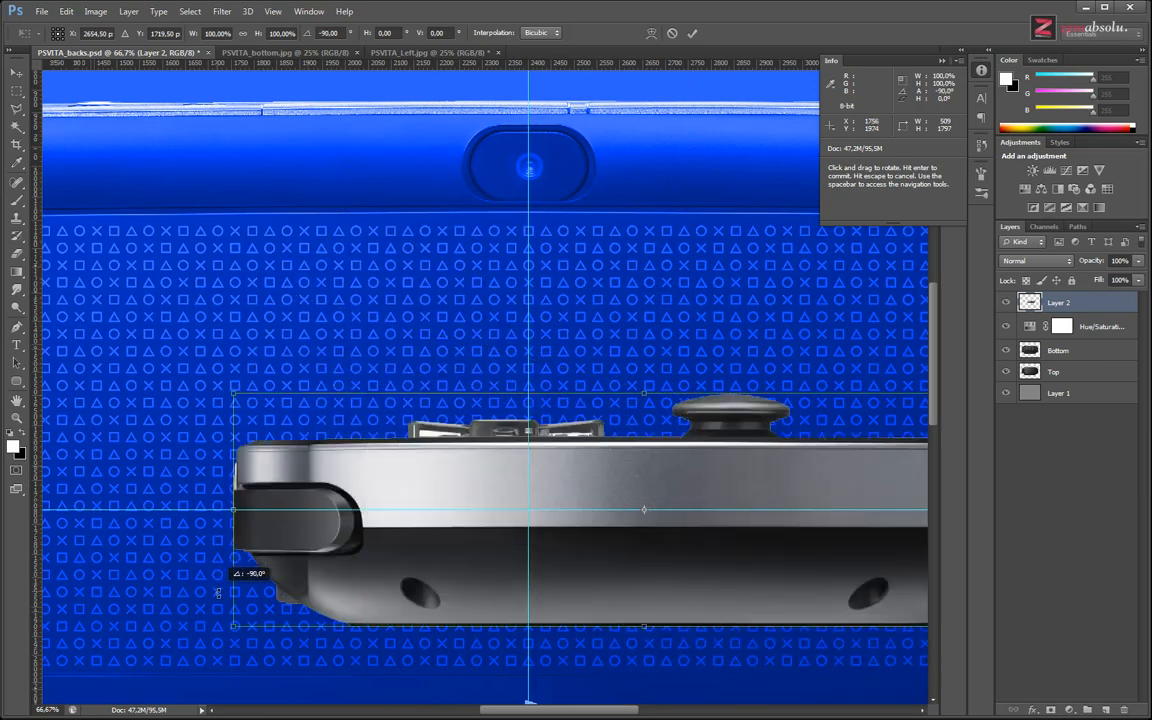
pyautogui.moveTo(700, 590); pyautogui.dragTo(585, 467)
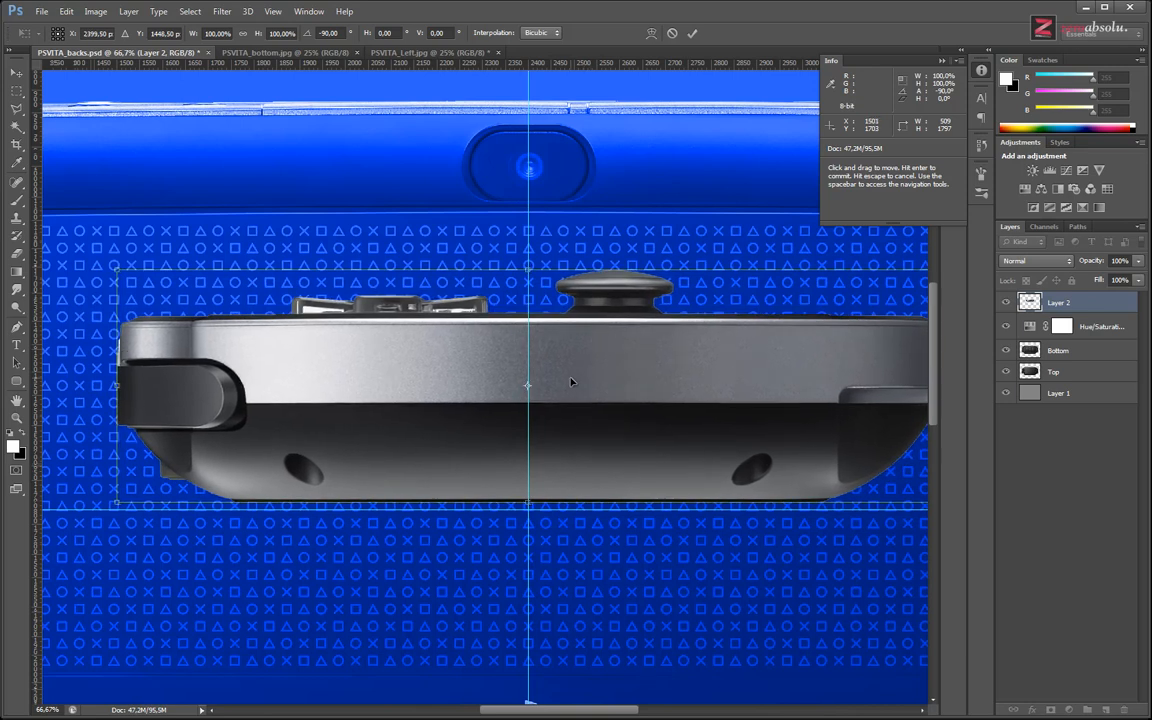
pyautogui.press('Return')
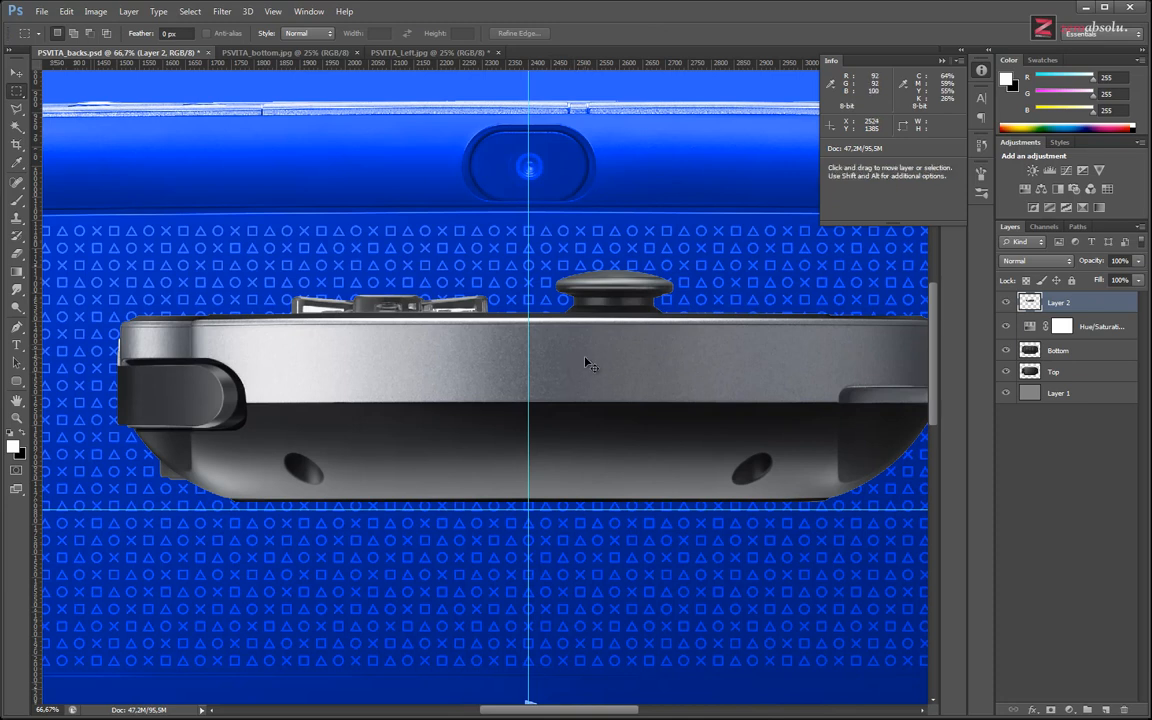
pyautogui.keyDown('ctrl'); pyautogui.moveTo(587, 358); pyautogui.dragTo(588, 368); pyautogui.keyUp('ctrl')
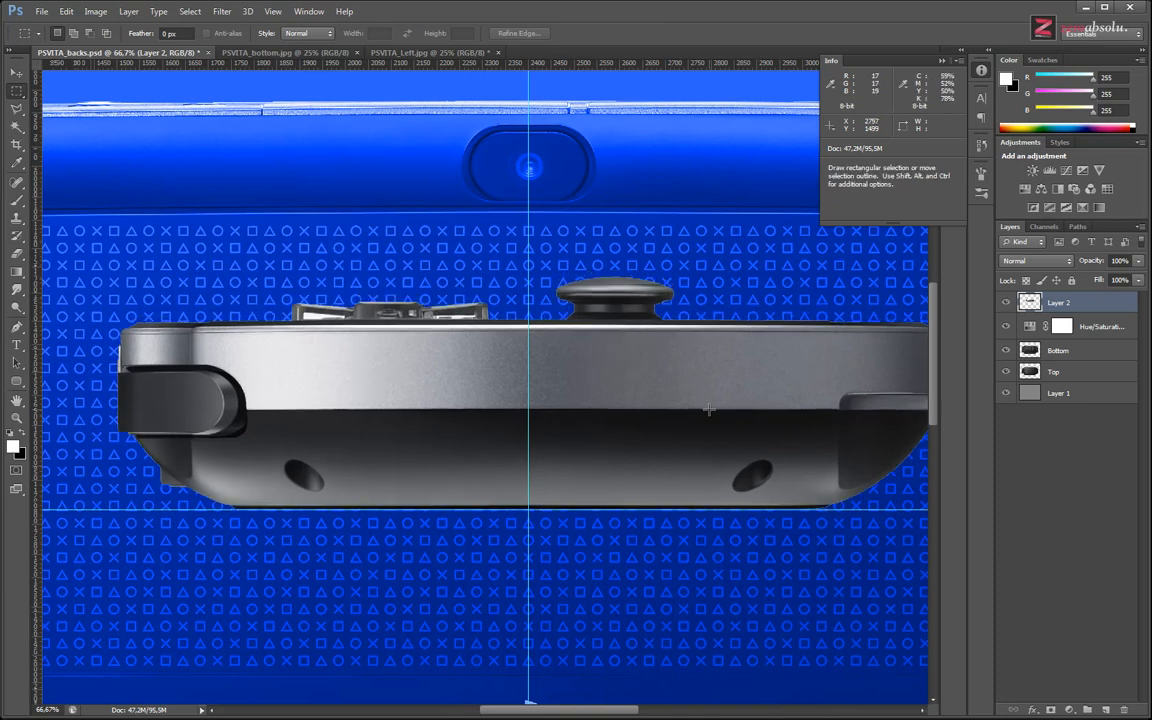
pyautogui.keyDown('ctrl'); pyautogui.moveTo(688, 381); pyautogui.dragTo(677, 382); pyautogui.keyUp('ctrl')
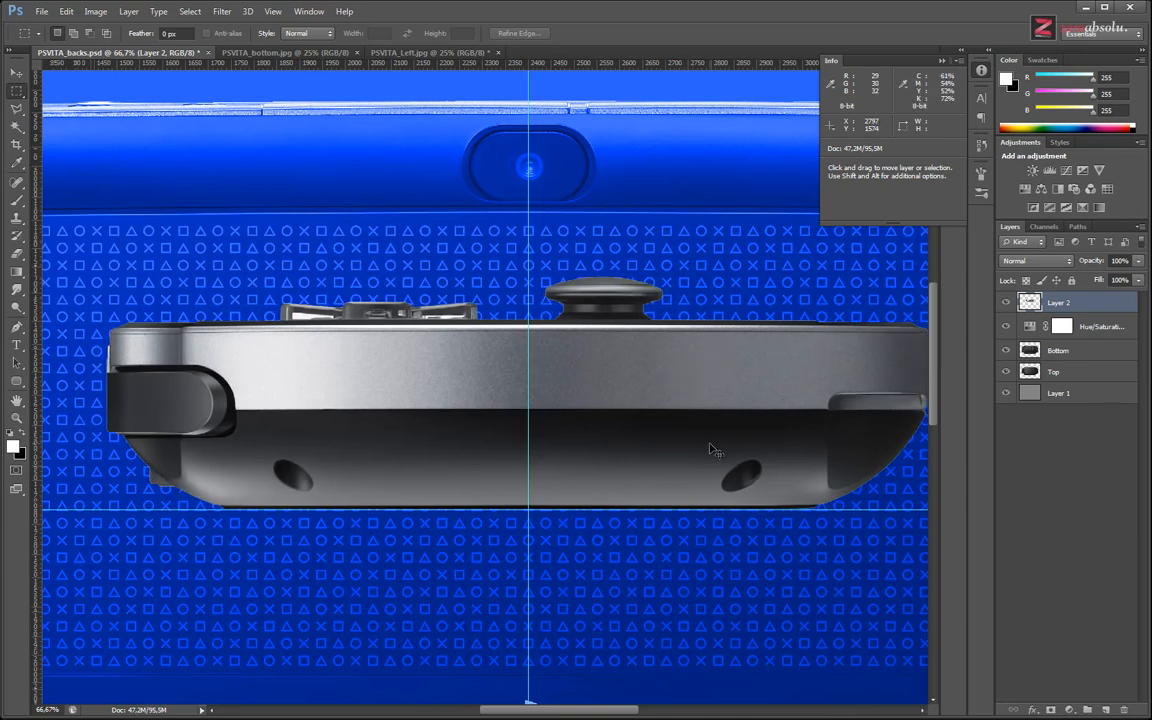
# Delete the latest Move and Free Transform states from the history to restore the upright side view.
pyautogui.hotkey('ctrl', 'z')
pyautogui.hotkey('ctrl', 'z')
pyautogui.click(981, 145)
pyautogui.click(941, 325)
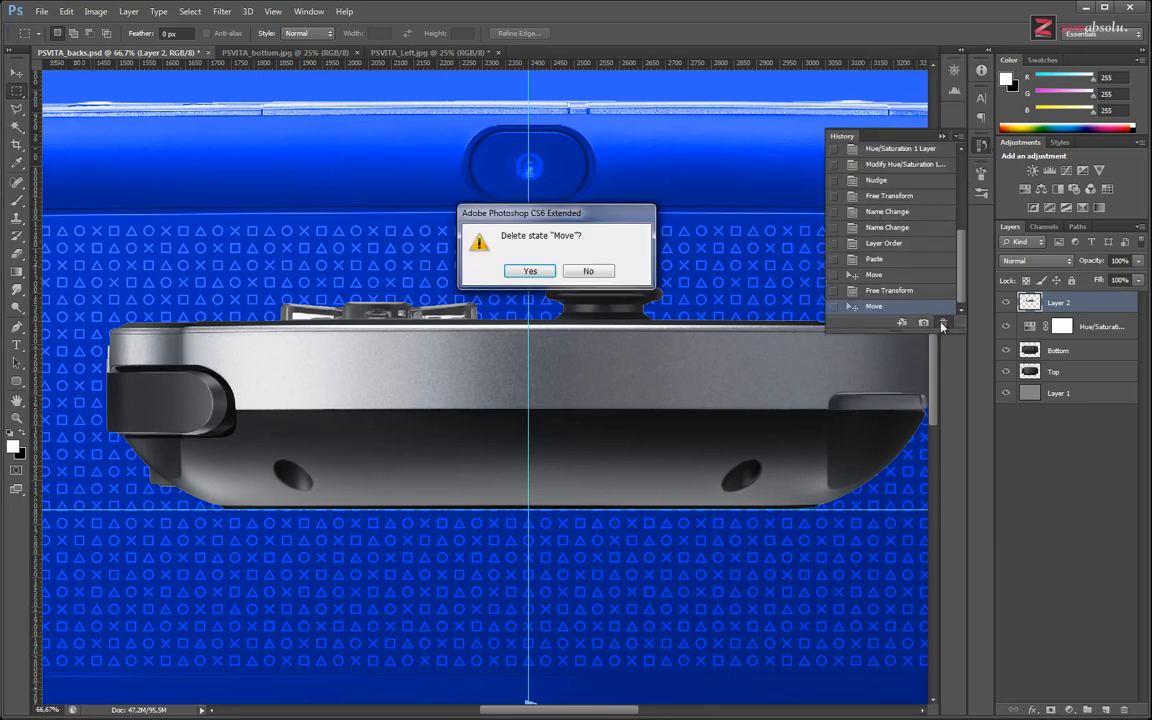
pyautogui.press('Return')
pyautogui.click(942, 326)
pyautogui.press('Return')
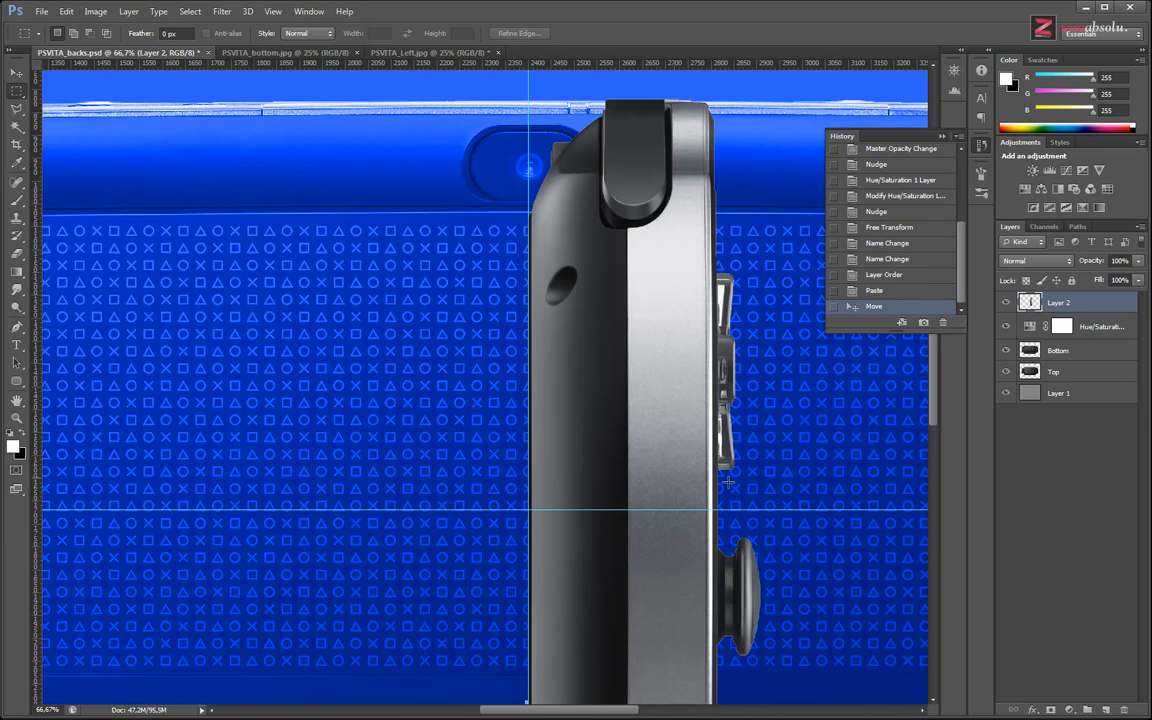
# Draw a horizontal pink line about 347 px long with a 1 pt stroke across the side view along the horizontal guide.
pyautogui.moveTo(703, 516); pyautogui.dragTo(597, 337)
pyautogui.hotkey('ctrl', '-')
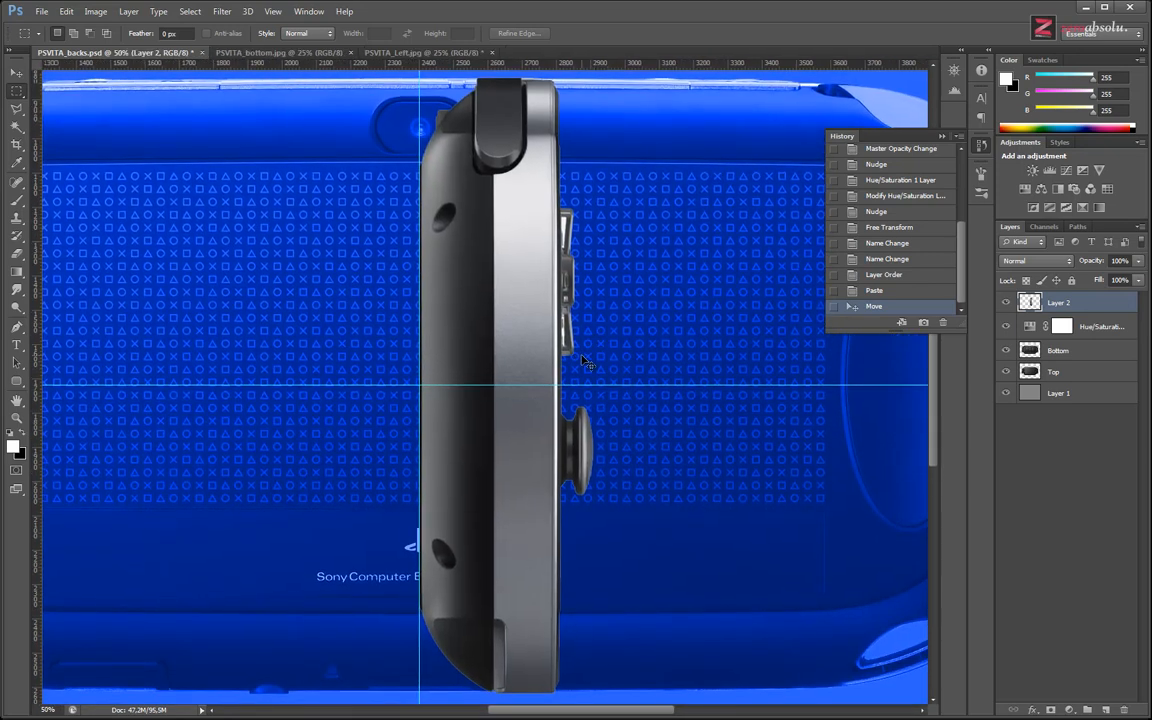
pyautogui.hotkey('ctrl', '-')
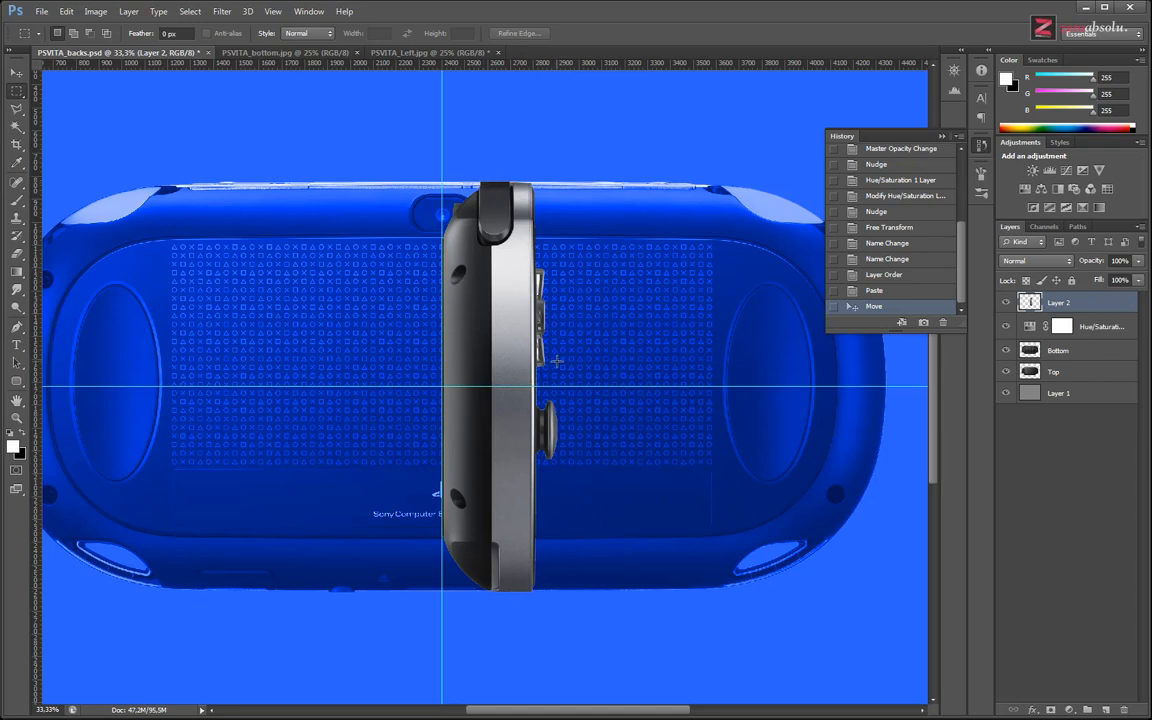
pyautogui.keyDown('alt'); pyautogui.scroll(3, 476, 383); pyautogui.keyUp('alt')
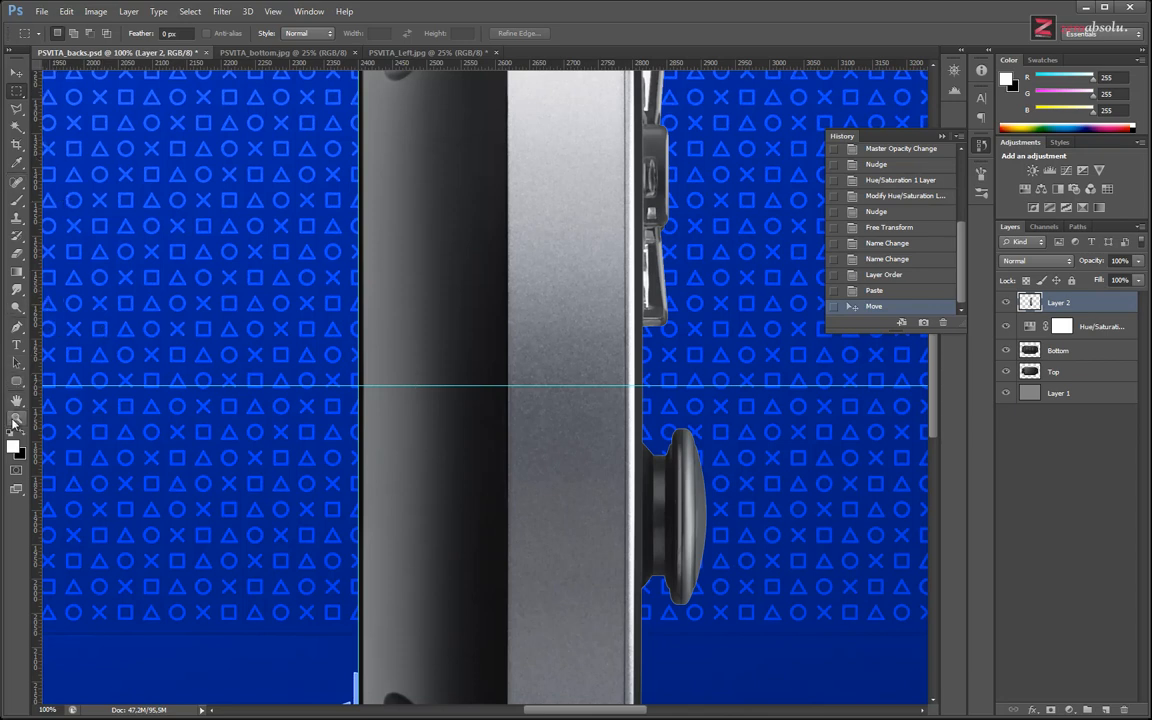
pyautogui.click(16, 381)
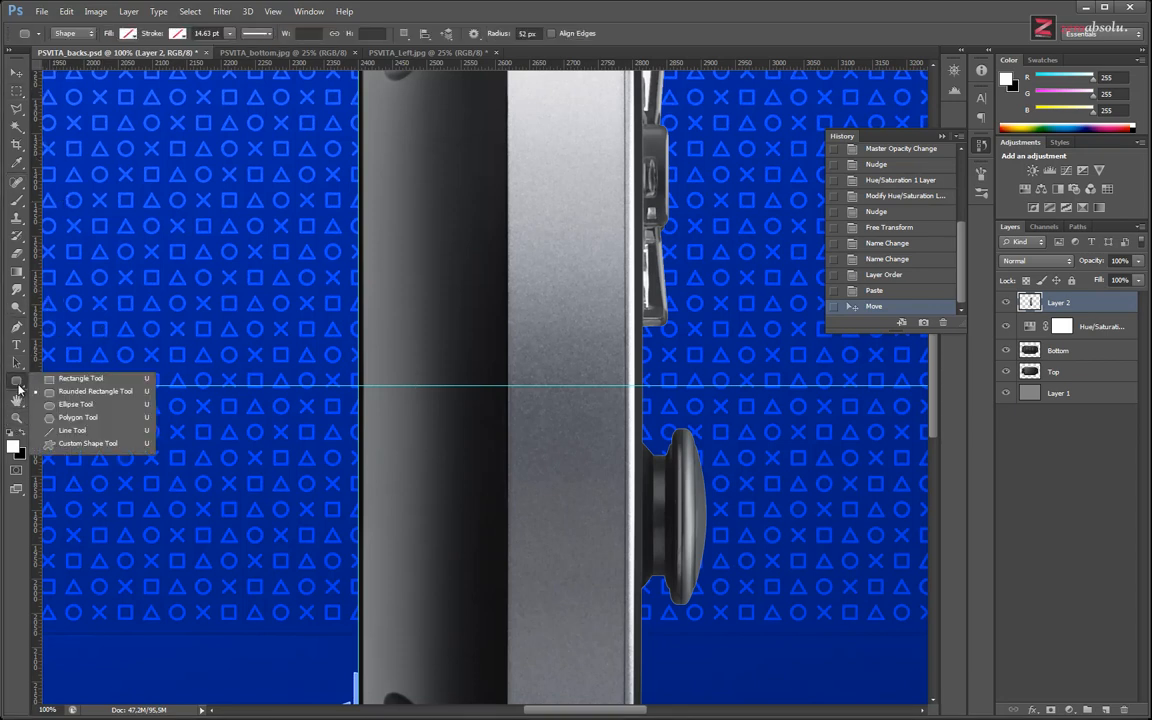
pyautogui.click(72, 430)
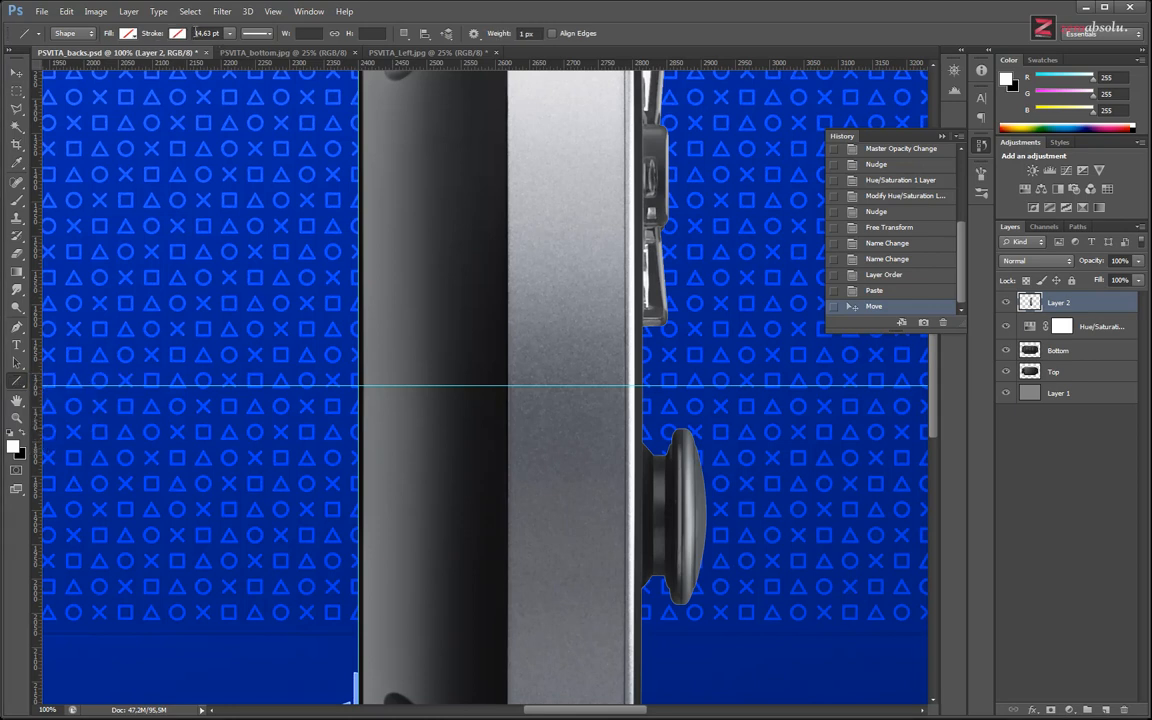
pyautogui.click(178, 34)
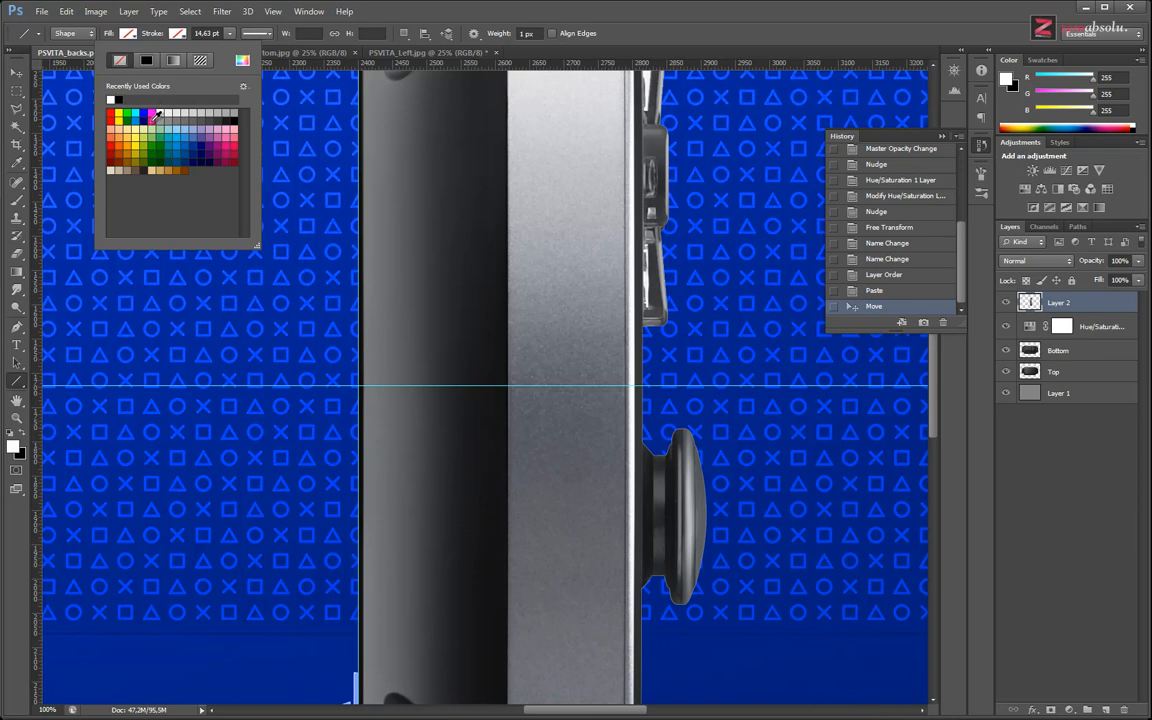
pyautogui.click(153, 116)
pyautogui.click(203, 33)
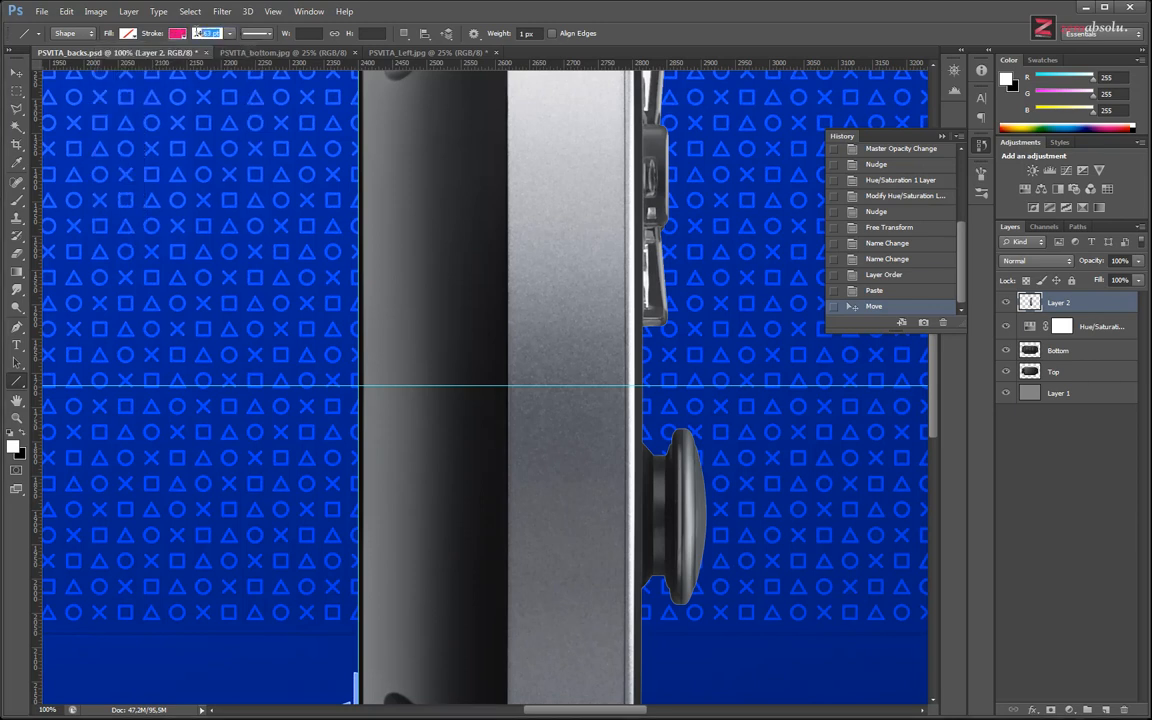
pyautogui.write('1')
pyautogui.press('Return')
pyautogui.moveTo(372, 385); pyautogui.dragTo(608, 373)
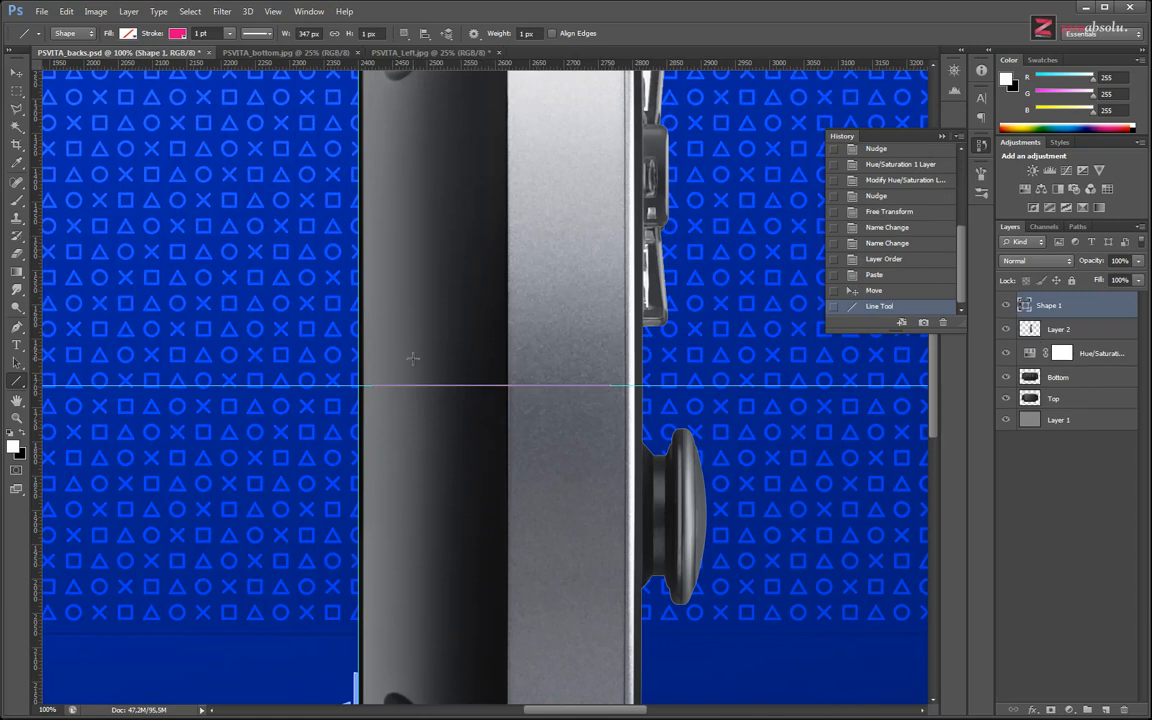
# Hide the guides and inspect the pink line across the side view up close.
pyautogui.hotkey('ctrl', 'h')
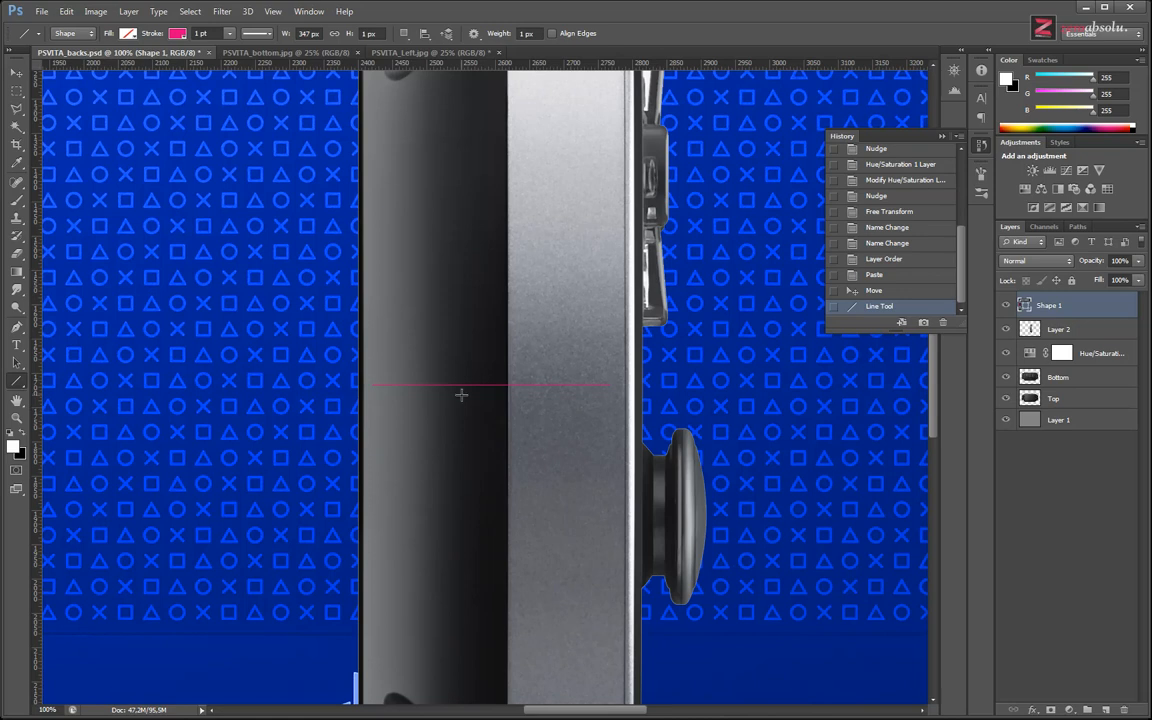
pyautogui.hotkey('ctrl', '+')
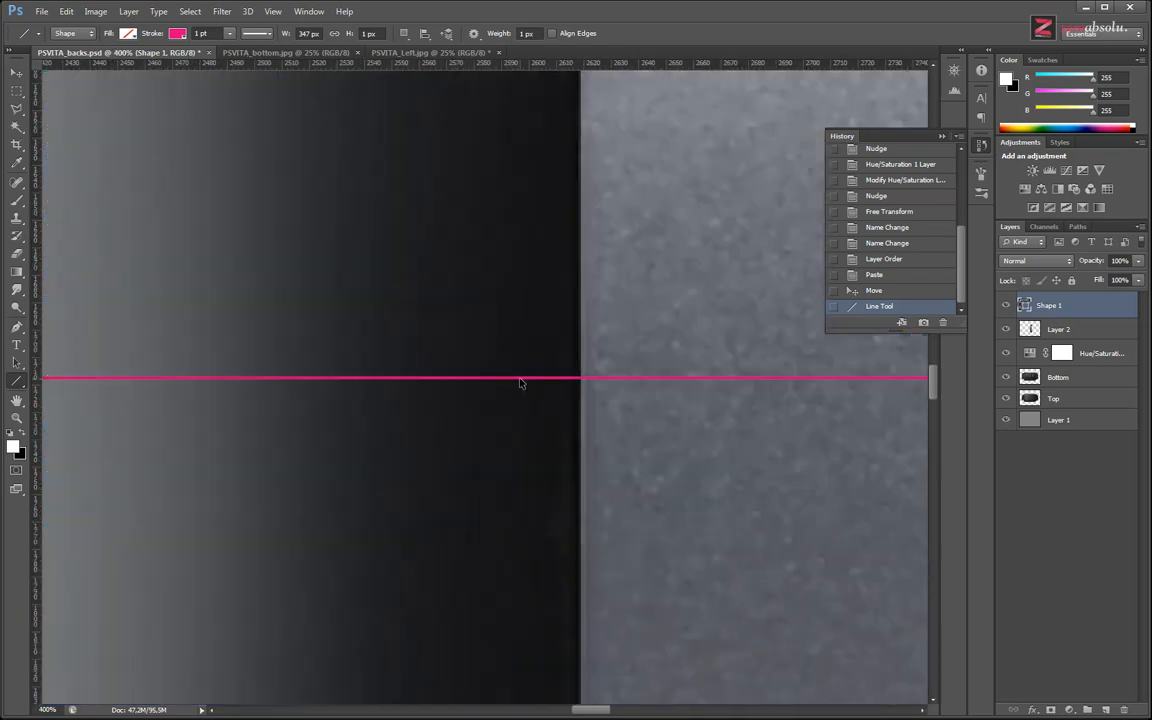
pyautogui.hotkey('ctrl', '-')
pyautogui.hotkey('ctrl', '-')
pyautogui.hotkey('ctrl', '-')
pyautogui.hotkey('ctrl', '-')
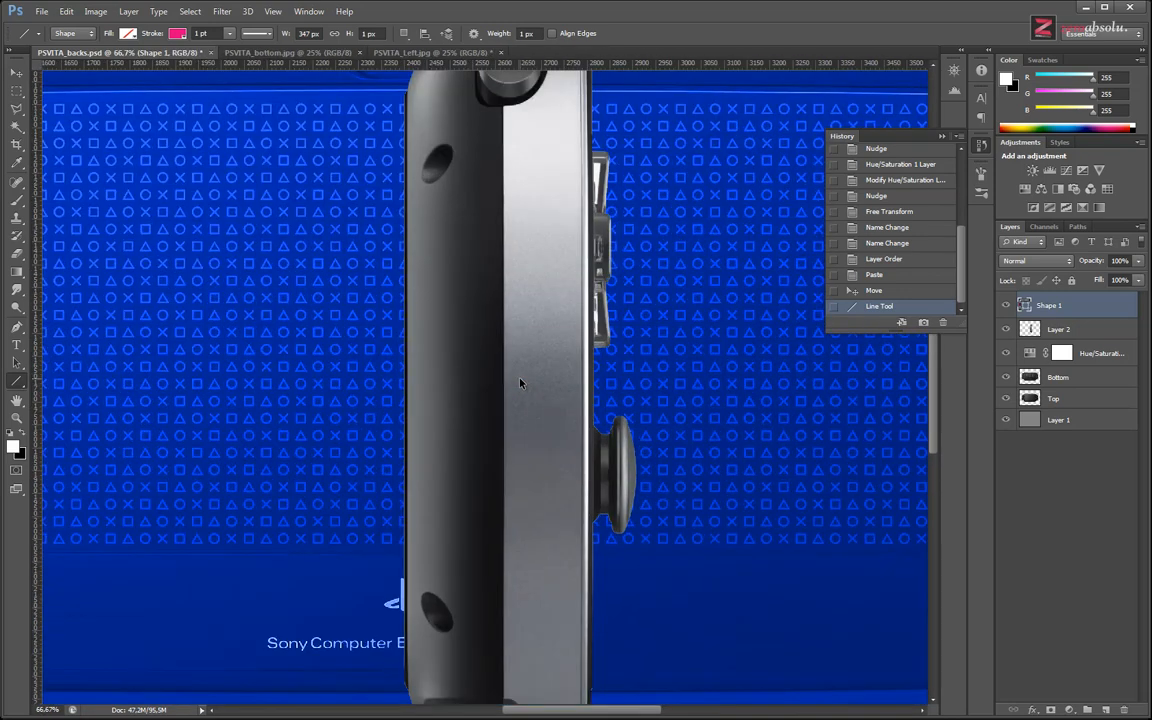
# Rasterize the Shape 1 line layer and merge it down into the side-view layer, Layer 2, checking the line without guides.
pyautogui.hotkey('ctrl', '+')
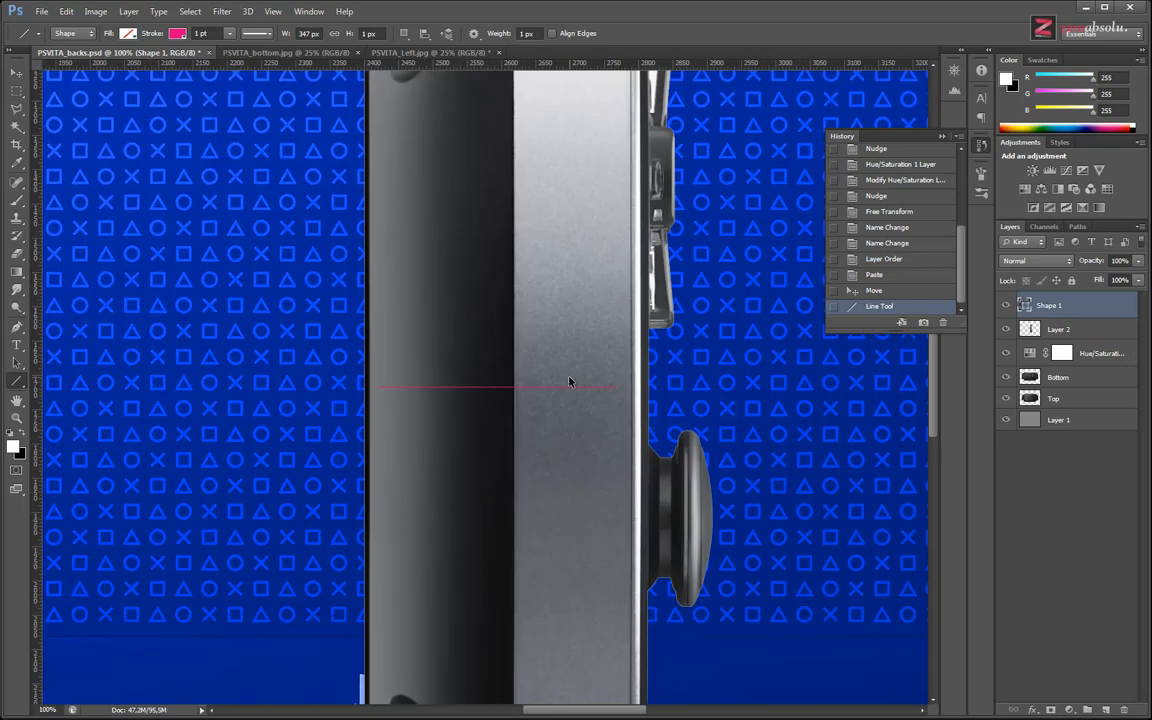
pyautogui.hotkey('ctrl', 'h')
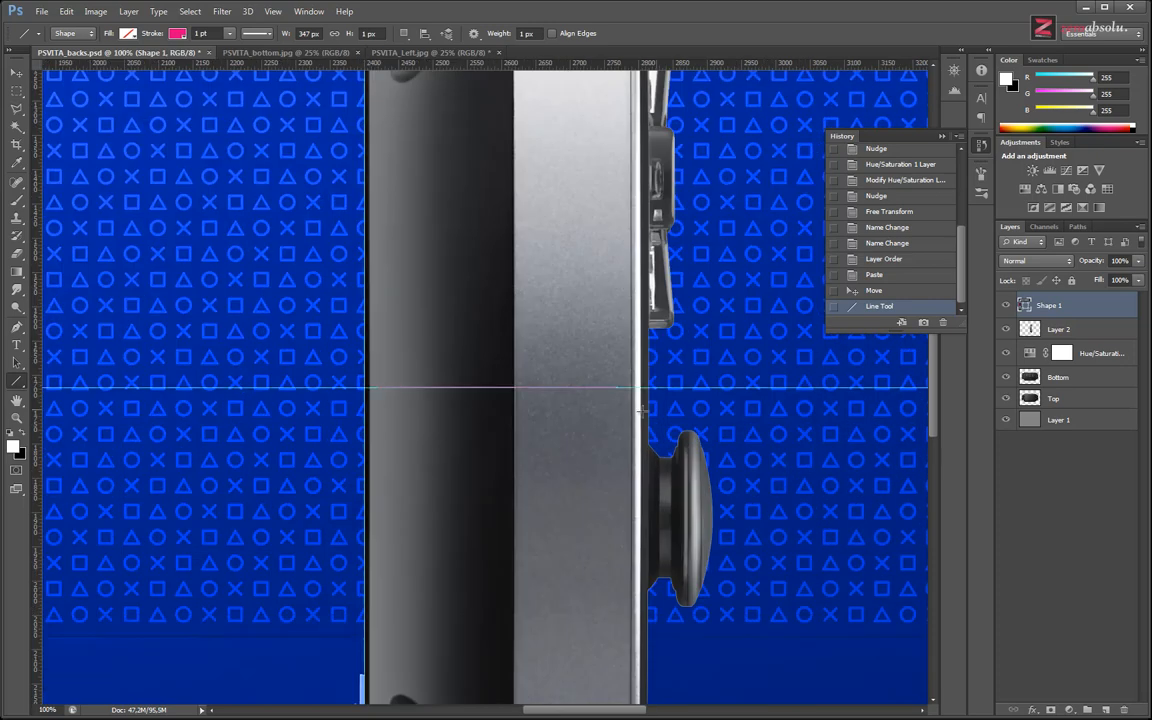
pyautogui.rightClick(1046, 308)
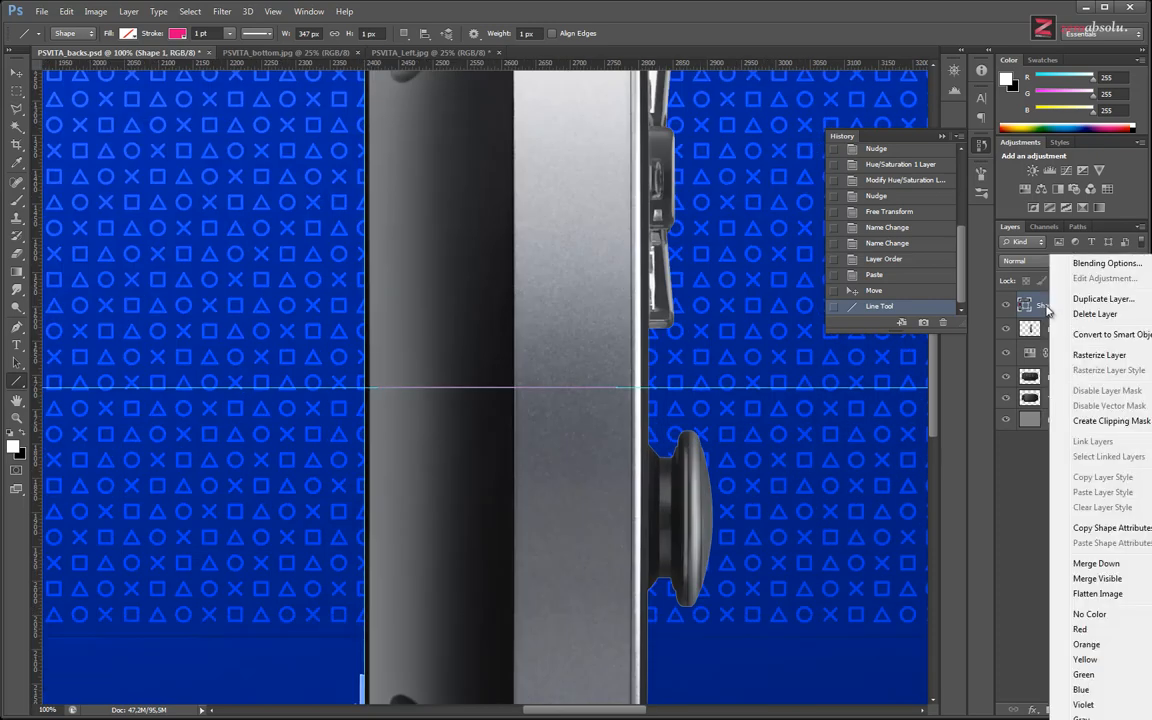
pyautogui.press('Escape')
pyautogui.rightClick(1050, 310)
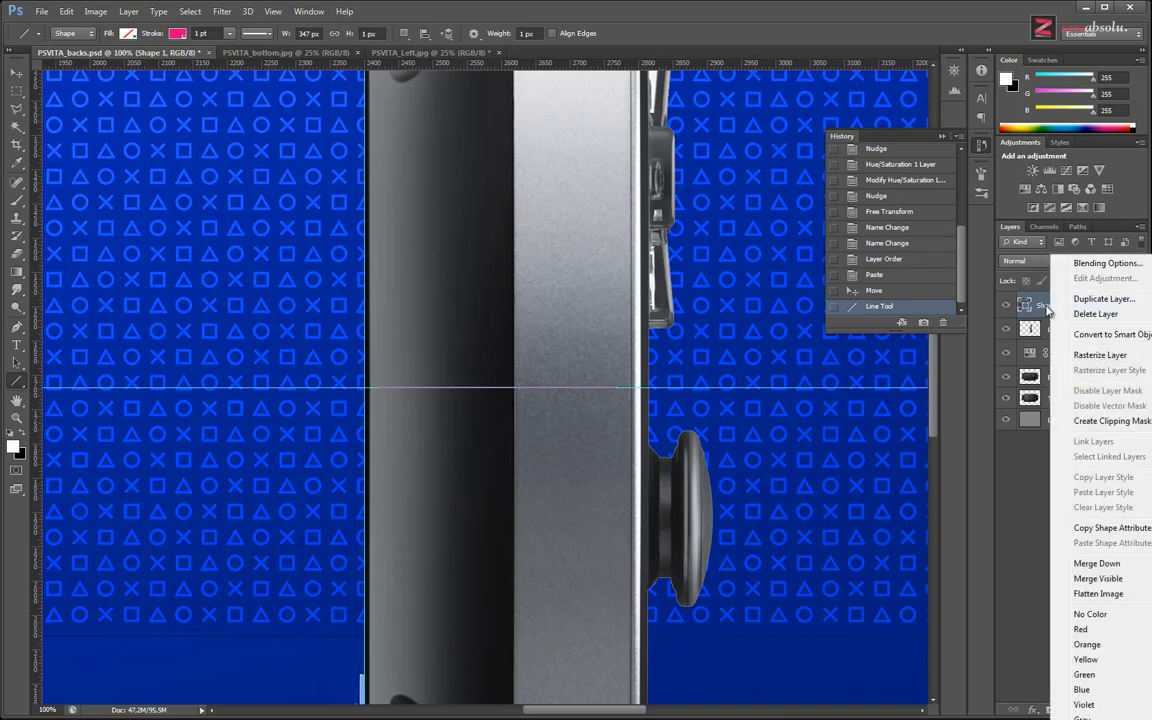
pyautogui.click(1090, 356)
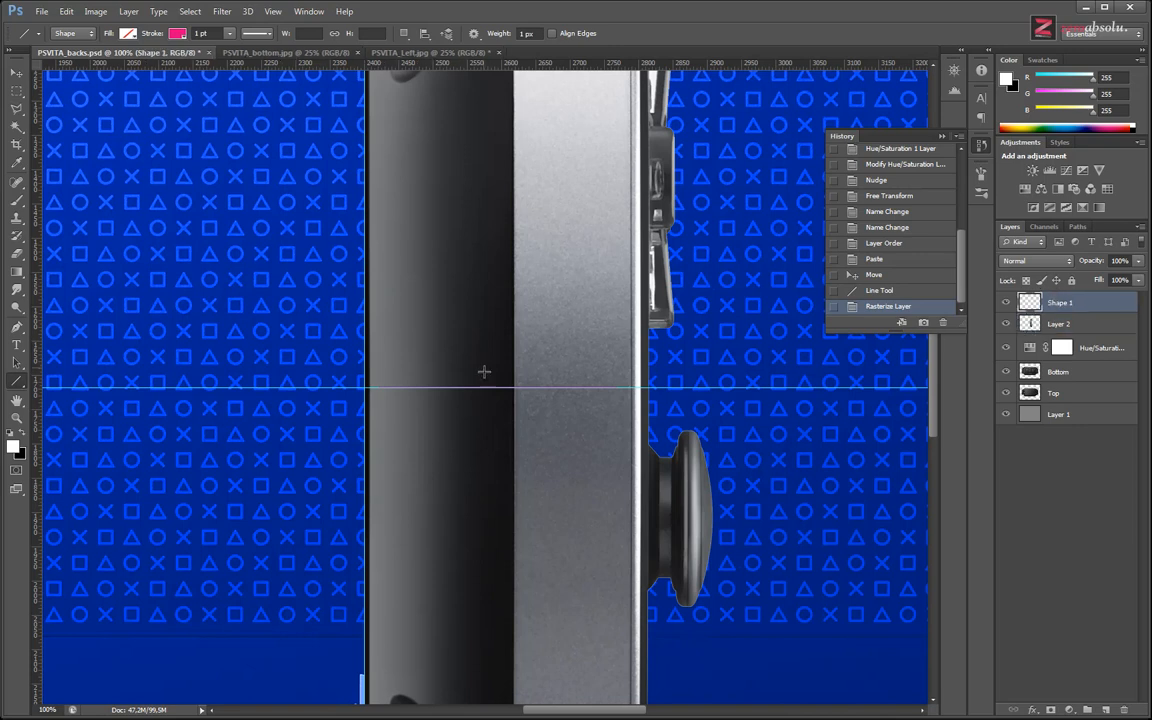
pyautogui.hotkey('ctrl', 'e')
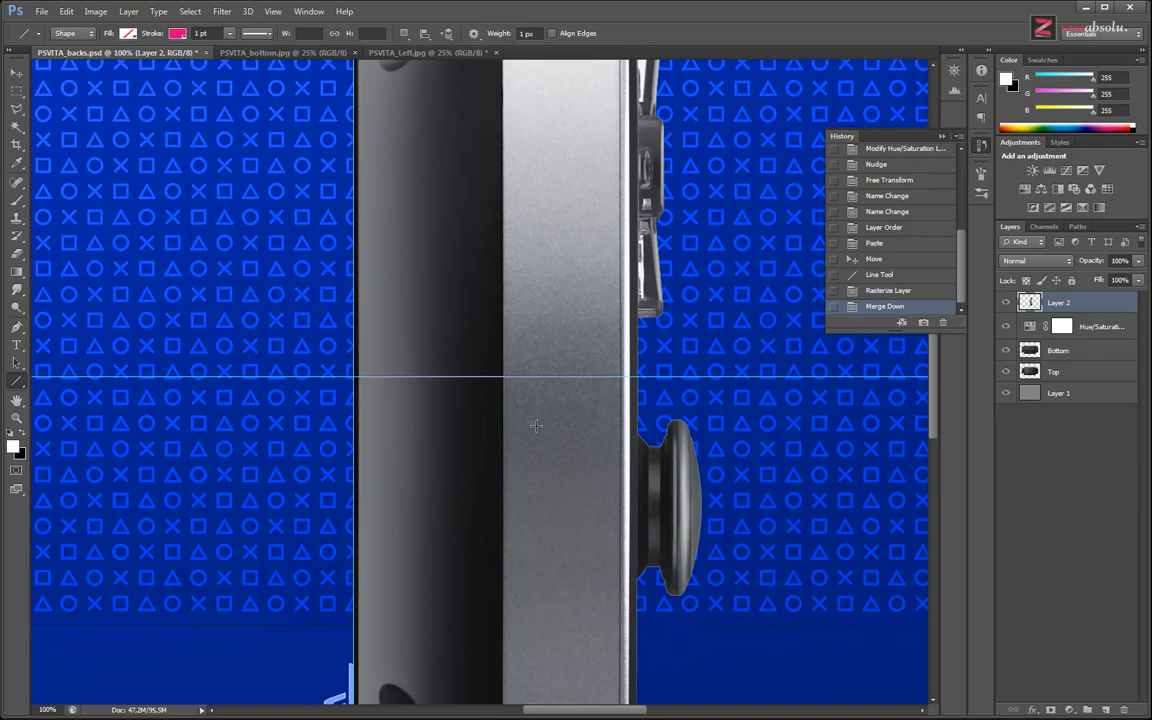
pyautogui.hotkey('ctrl', 'h')
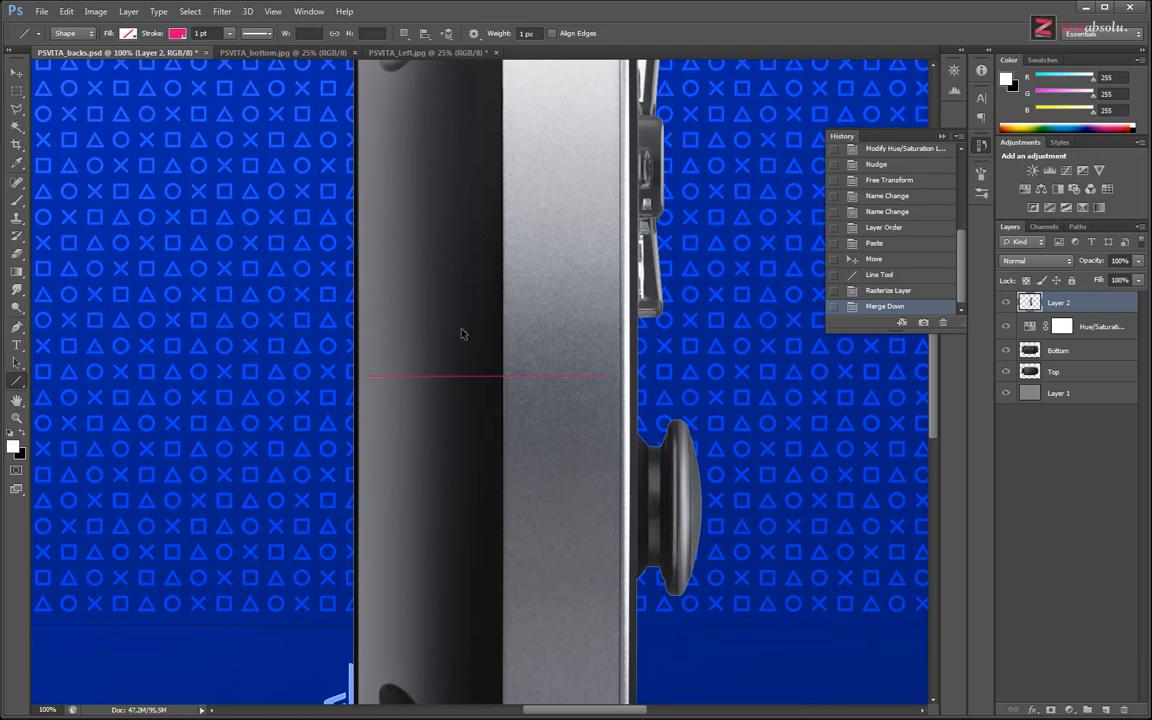
# With the guides shown, rotate the side view with its pink line by -90° and centre it on the vertical guide.
pyautogui.hotkey('ctrl', 'h')
pyautogui.hotkey('ctrl', '-')
pyautogui.hotkey('ctrl', '-')
pyautogui.hotkey('ctrl', '-')
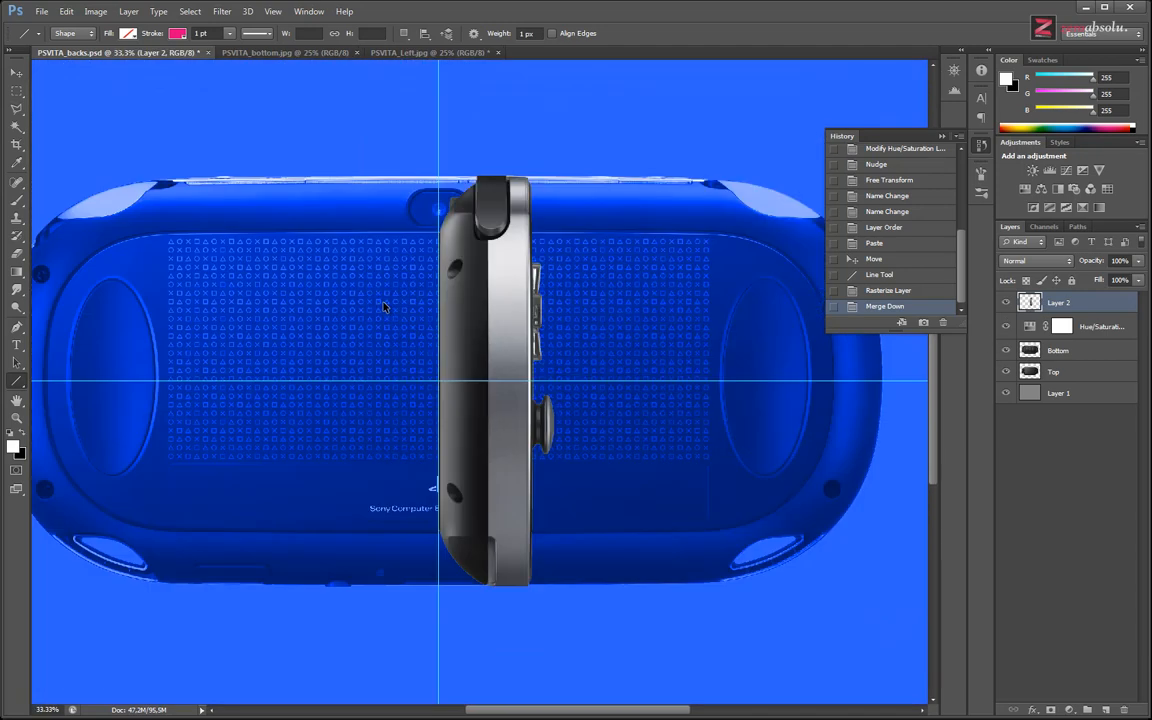
pyautogui.hotkey('ctrl', 't')
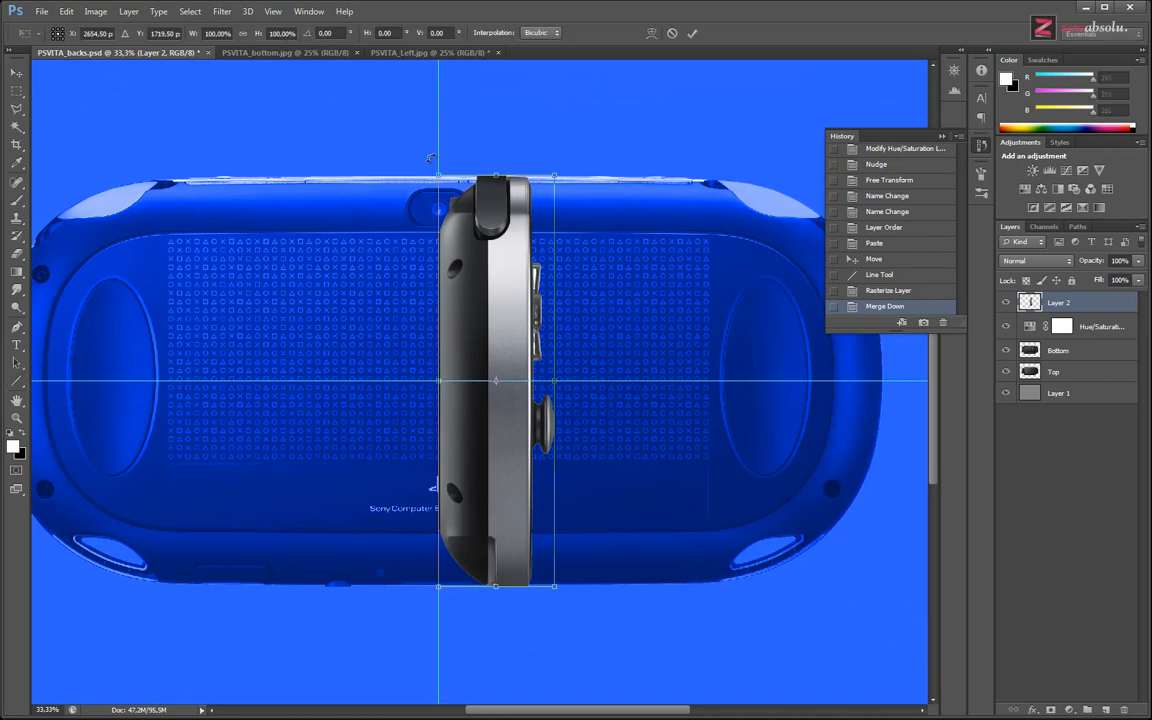
pyautogui.moveTo(430, 157); pyautogui.dragTo(243, 445)
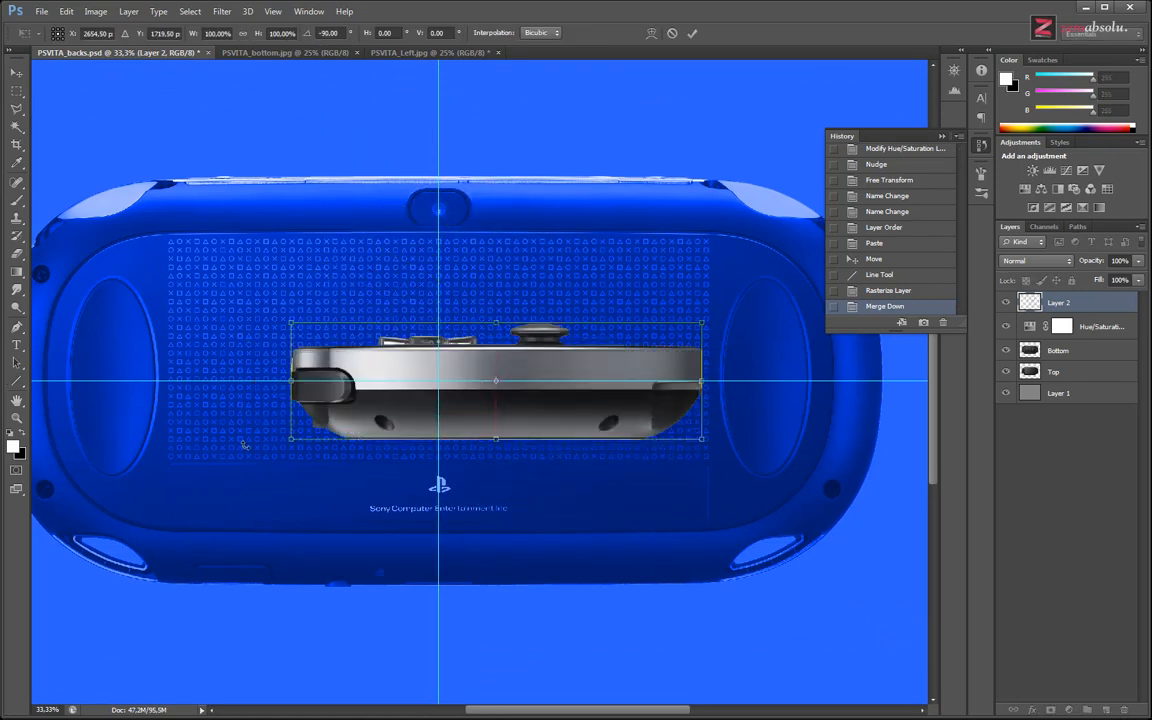
pyautogui.moveTo(588, 411); pyautogui.dragTo(532, 408)
pyautogui.scroll(1, 399, 346)
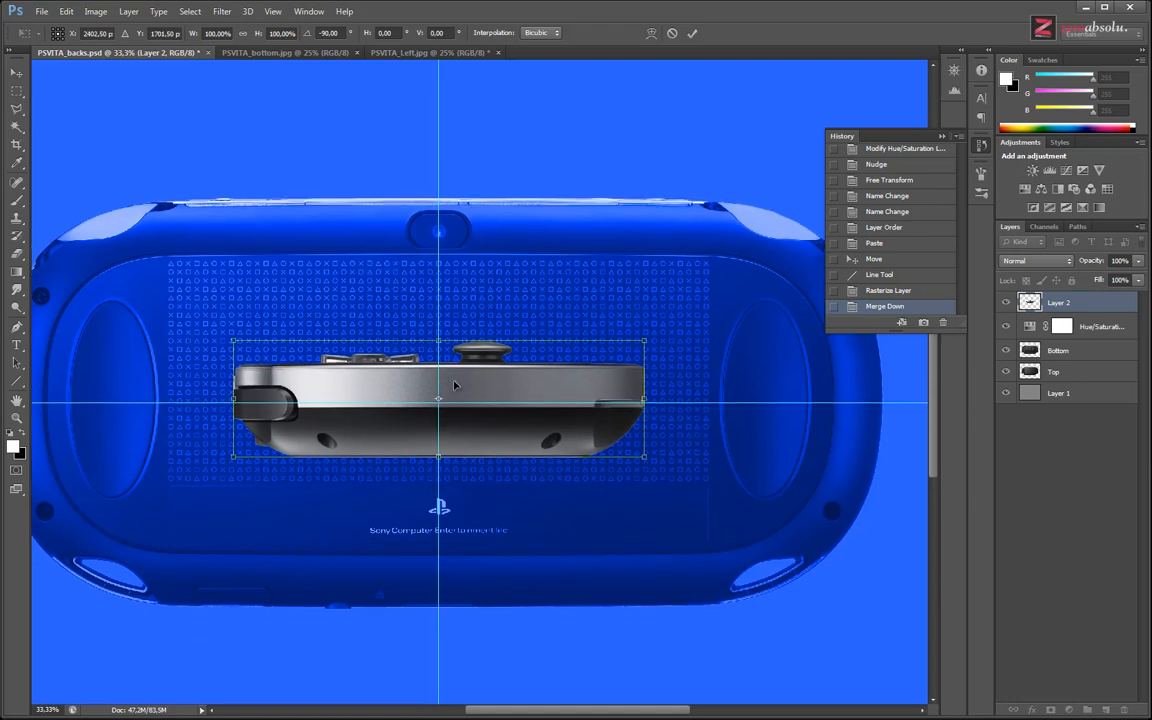
pyautogui.press('Return')
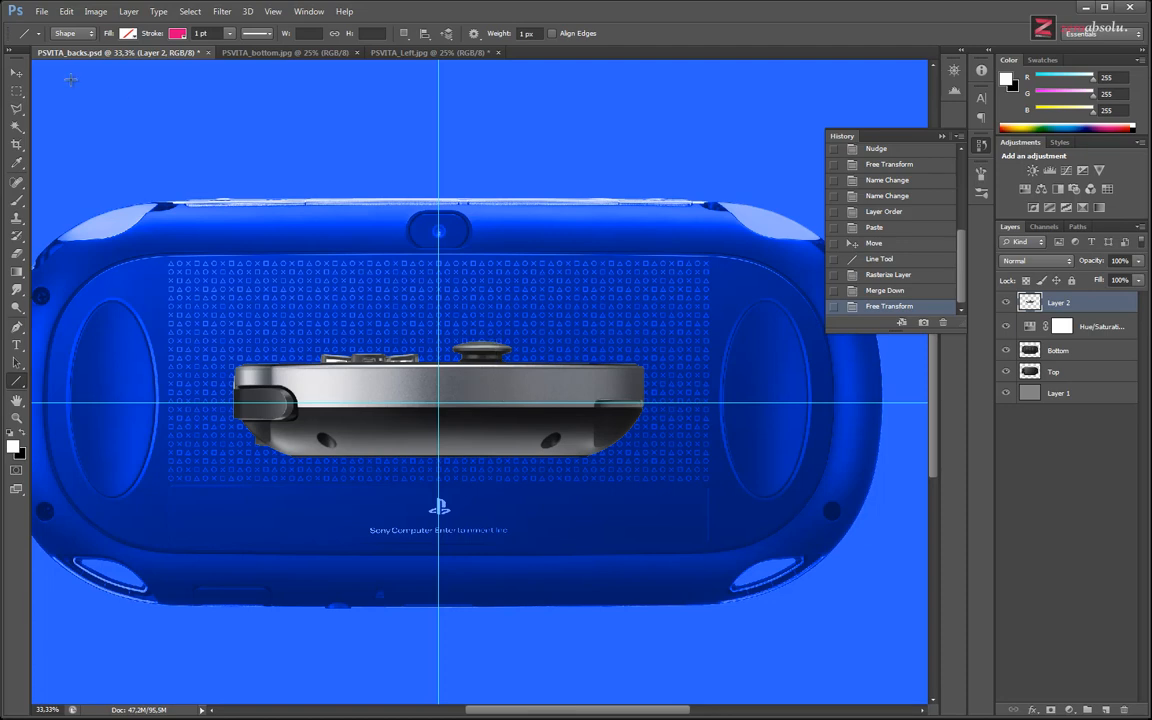
# Move the side view up onto the horizontal guide and nudge it sideways until its pink line matches the vertical guide.
pyautogui.click(20, 91)
pyautogui.keyDown('ctrl'); pyautogui.moveTo(504, 394); pyautogui.dragTo(504, 339); pyautogui.keyUp('ctrl')
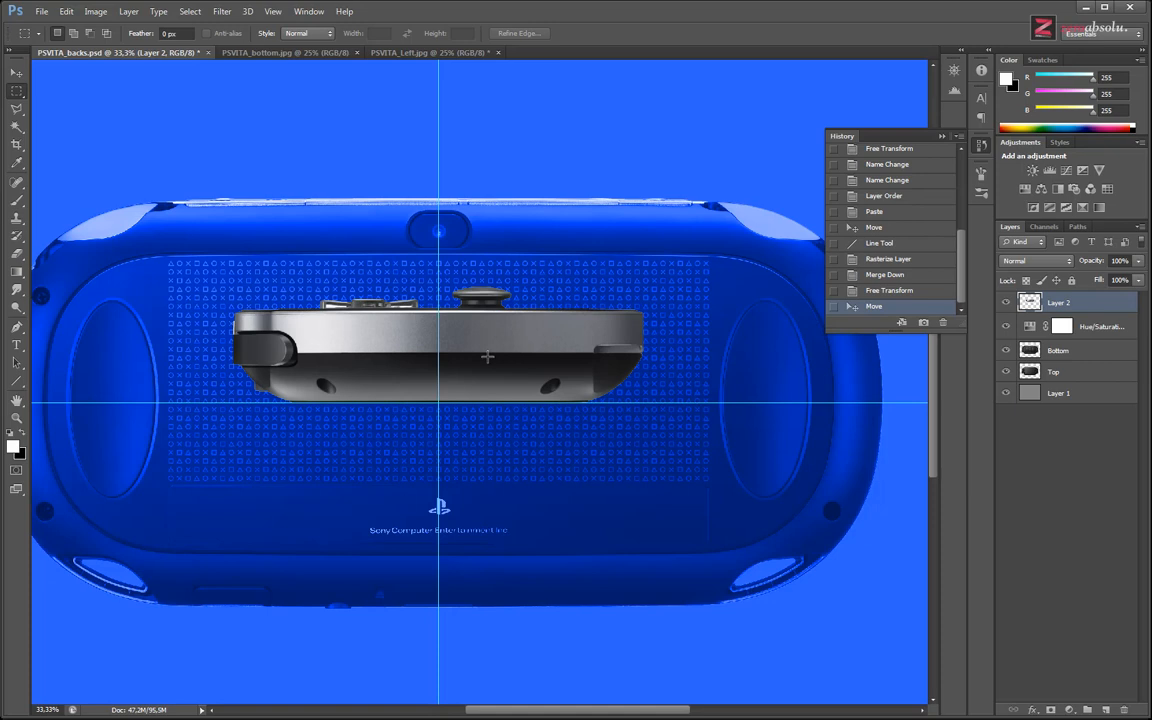
pyautogui.hotkey('ctrl', '+')
pyautogui.hotkey('ctrl', '+')
pyautogui.hotkey('ctrl', '+')
pyautogui.hotkey('ctrl', '+')
pyautogui.hotkey('ctrl', '+')
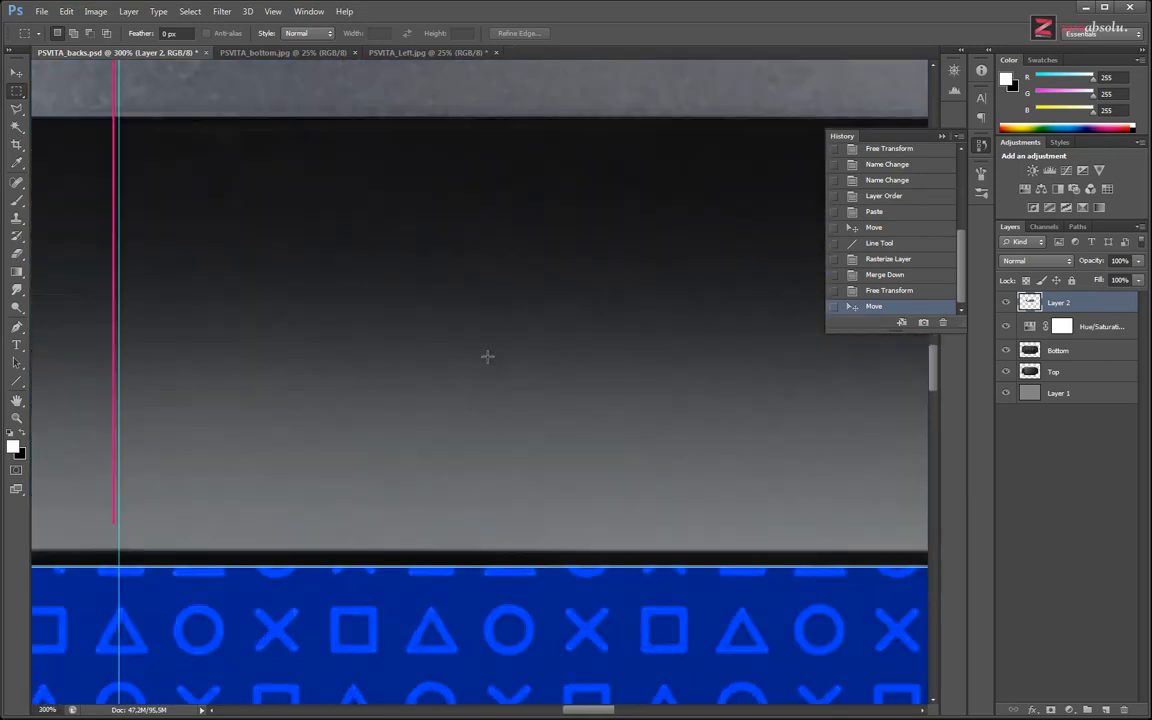
pyautogui.moveTo(408, 351); pyautogui.dragTo(790, 378)
pyautogui.hotkey('ctrl', 'Right')
pyautogui.hotkey('ctrl', 'Right')
pyautogui.hotkey('ctrl', 'Right')
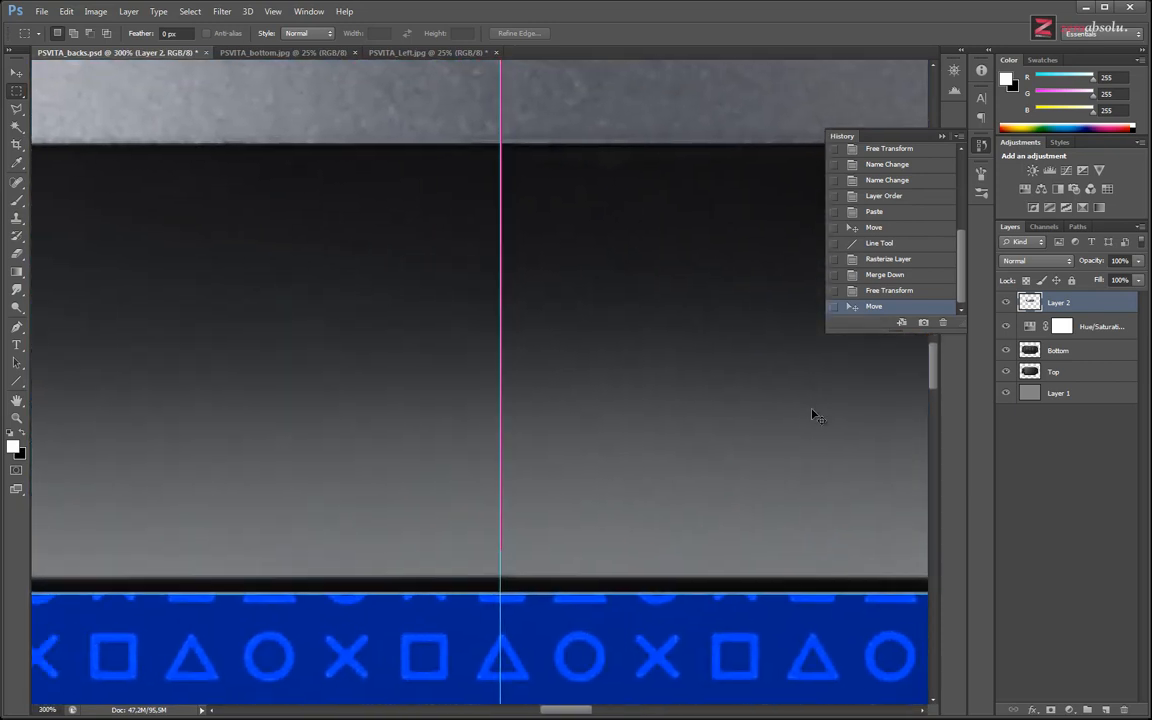
pyautogui.hotkey('ctrl', 'Left')
pyautogui.hotkey('ctrl', 'Right')
pyautogui.hotkey('ctrl', '0')
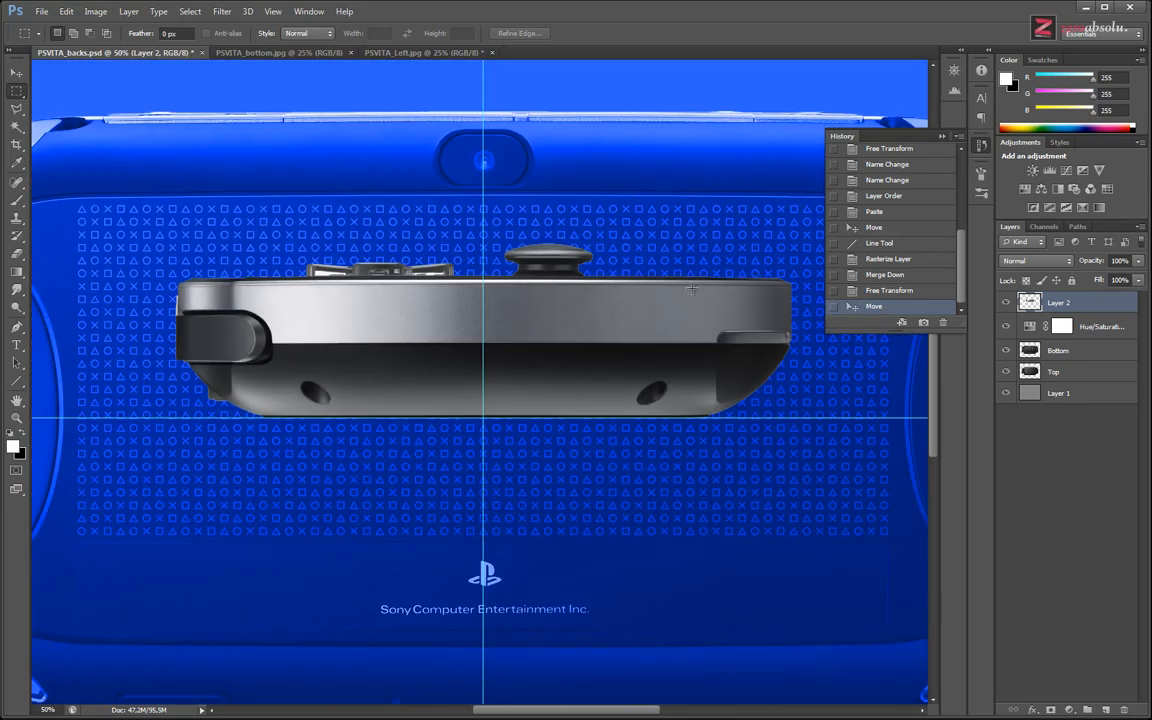
# Save PSVITA_backs.psd, then open PSVITA_Right.jpg in Photoshop from the vitapics folder in the file manager.
pyautogui.hotkey('ctrl', 's')
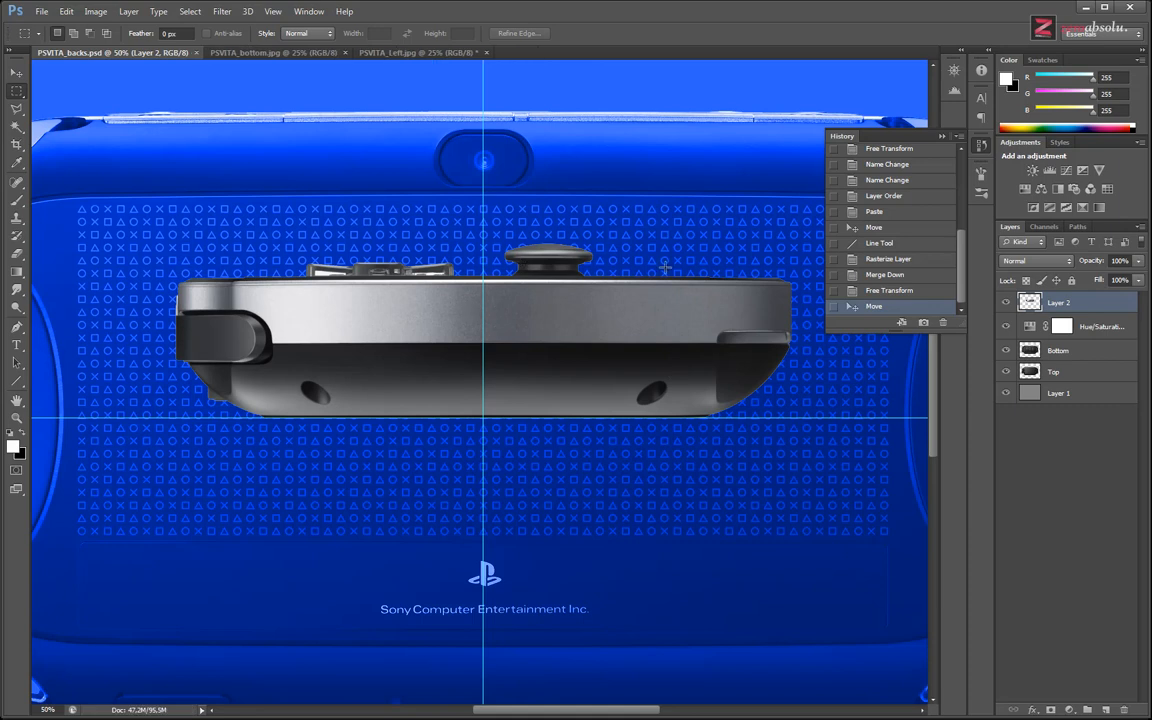
pyautogui.hotkey('alt', 'Tab')
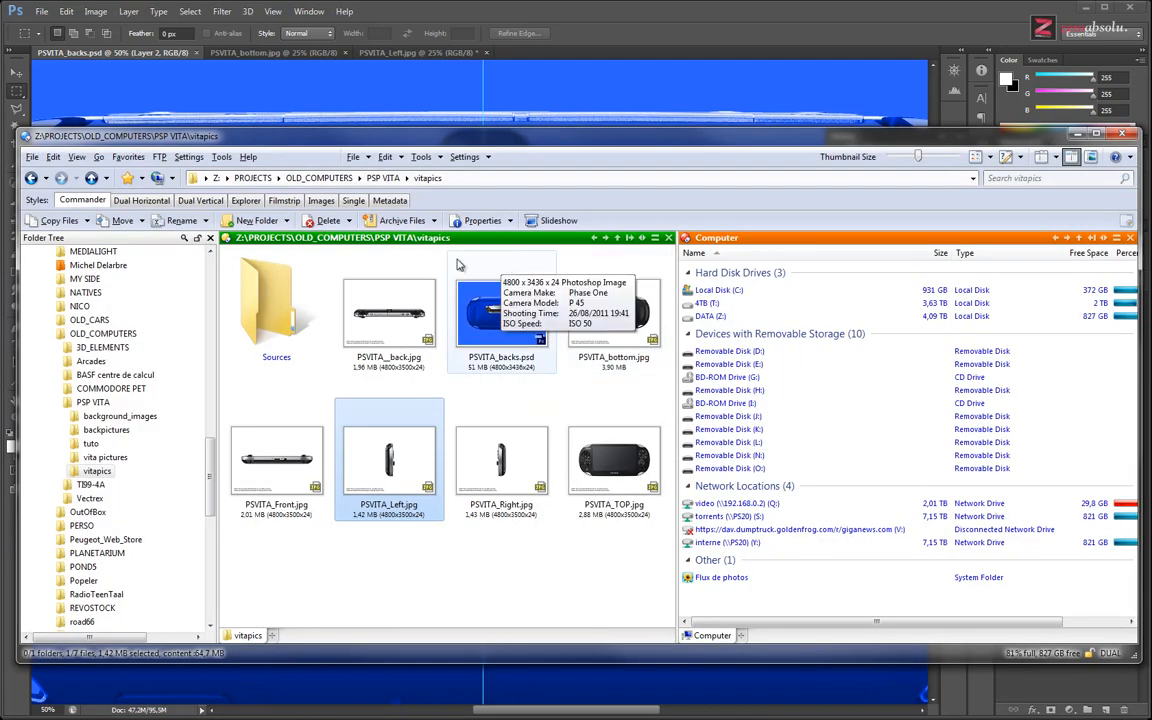
pyautogui.hotkey('alt', 'Tab')
pyautogui.hotkey('alt', 'Tab')
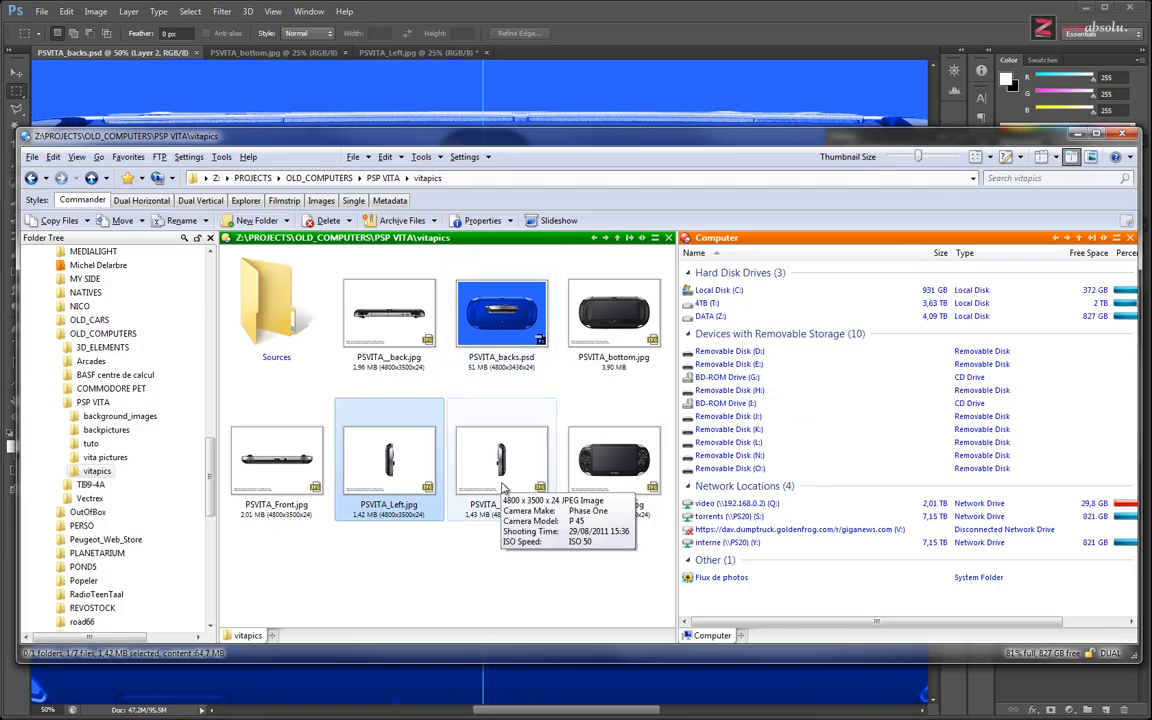
pyautogui.hotkey('alt', 'Tab')
pyautogui.hotkey('alt', 'Tab')
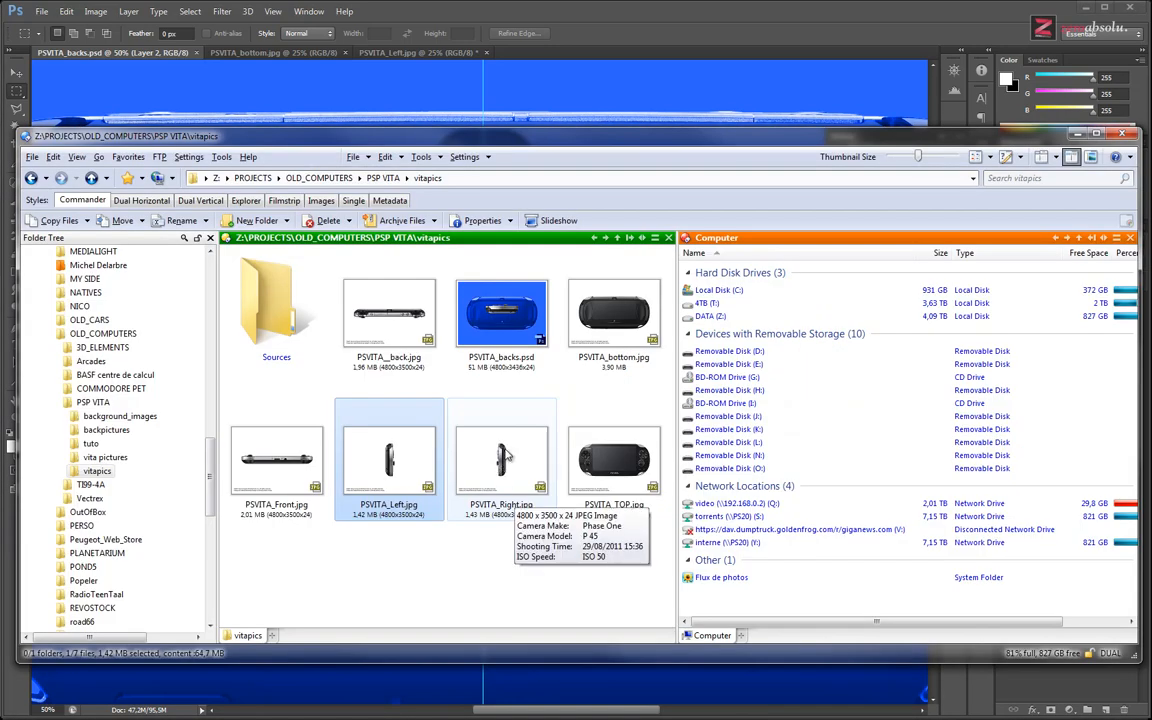
pyautogui.click(459, 412)
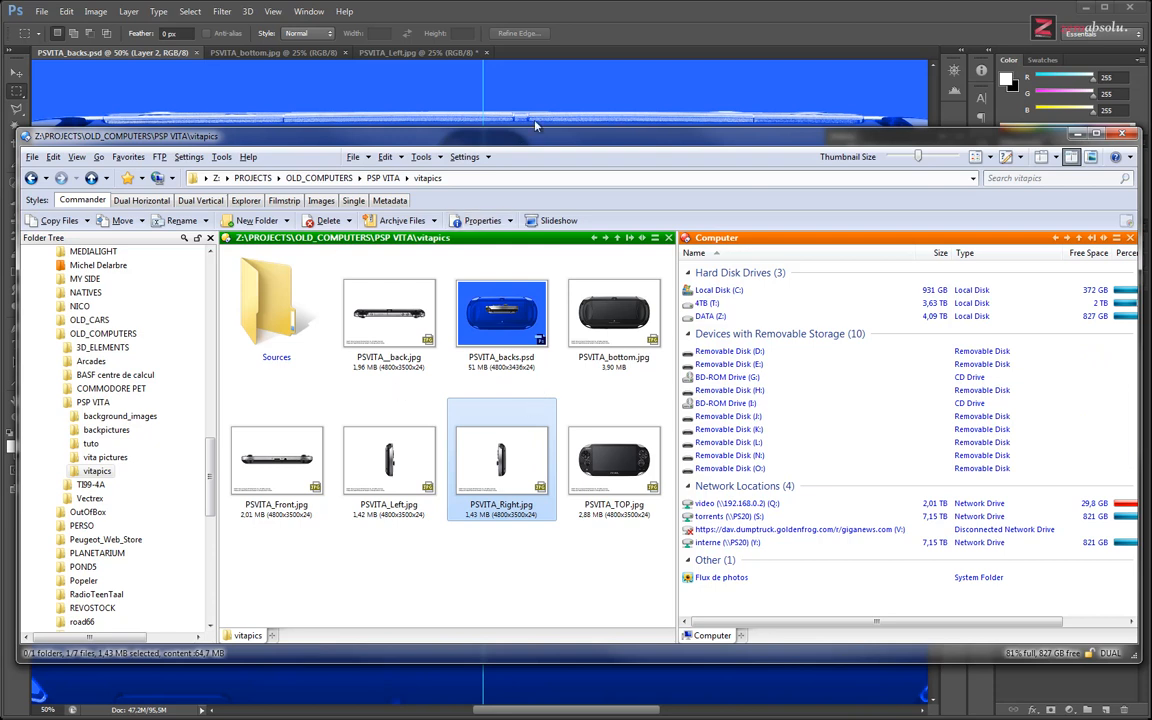
pyautogui.moveTo(600, 8); pyautogui.dragTo(601, 10)
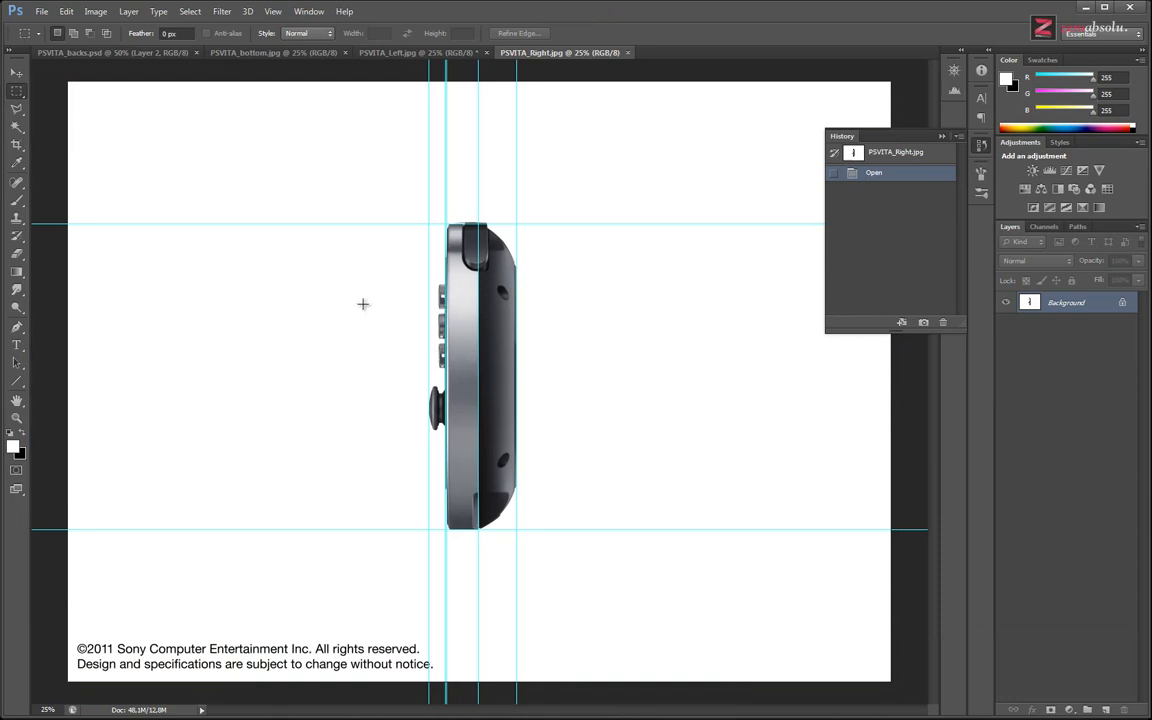
# Compare the side views in PSVITA_Left.jpg and PSVITA_Right.jpg, looking through the open image documents.
pyautogui.hotkey('alt', 'Tab')
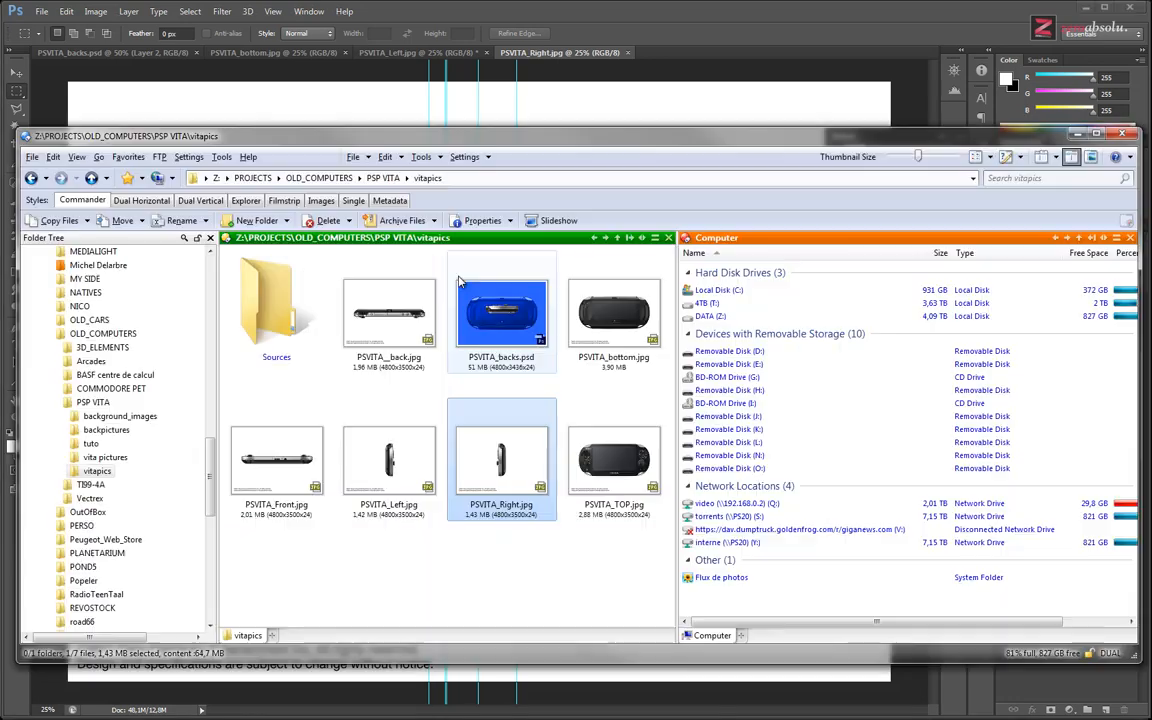
pyautogui.click(410, 93)
pyautogui.click(393, 52)
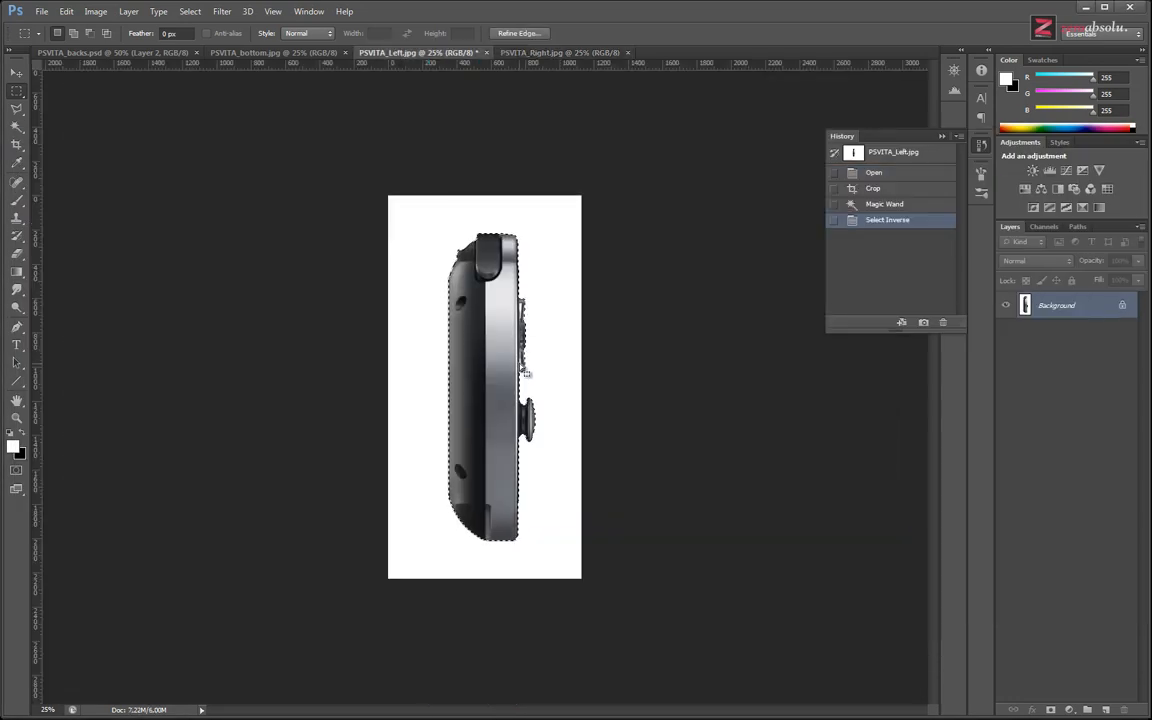
pyautogui.click(565, 53)
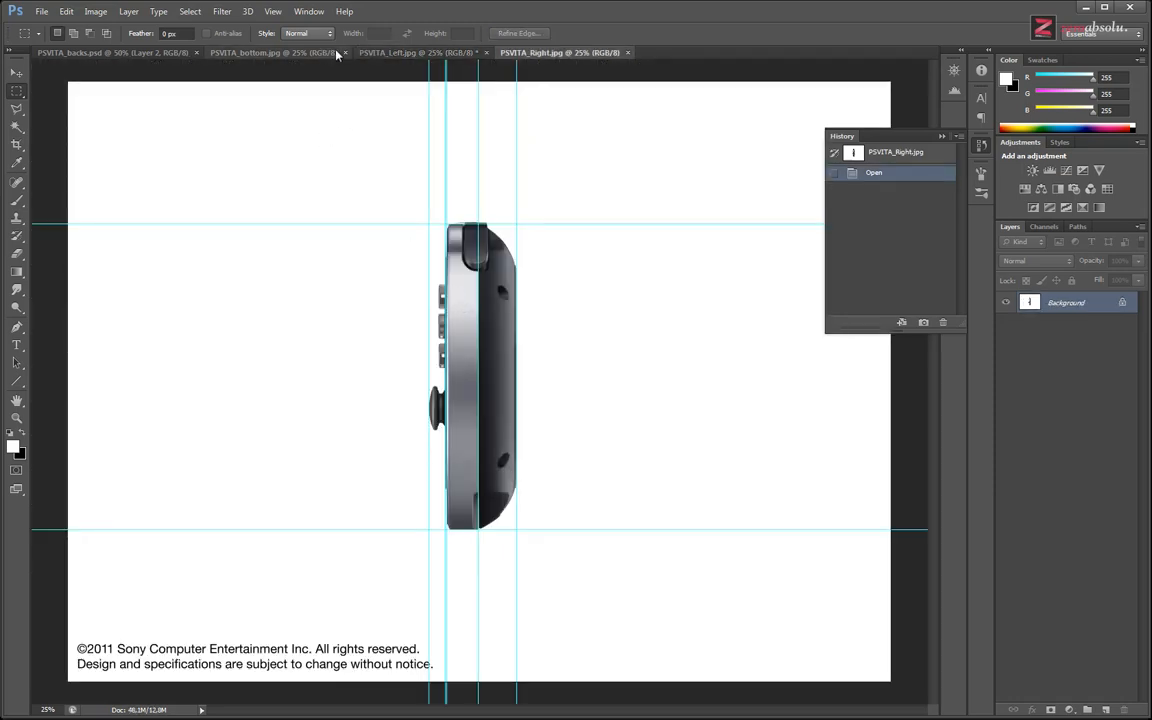
pyautogui.click(240, 53)
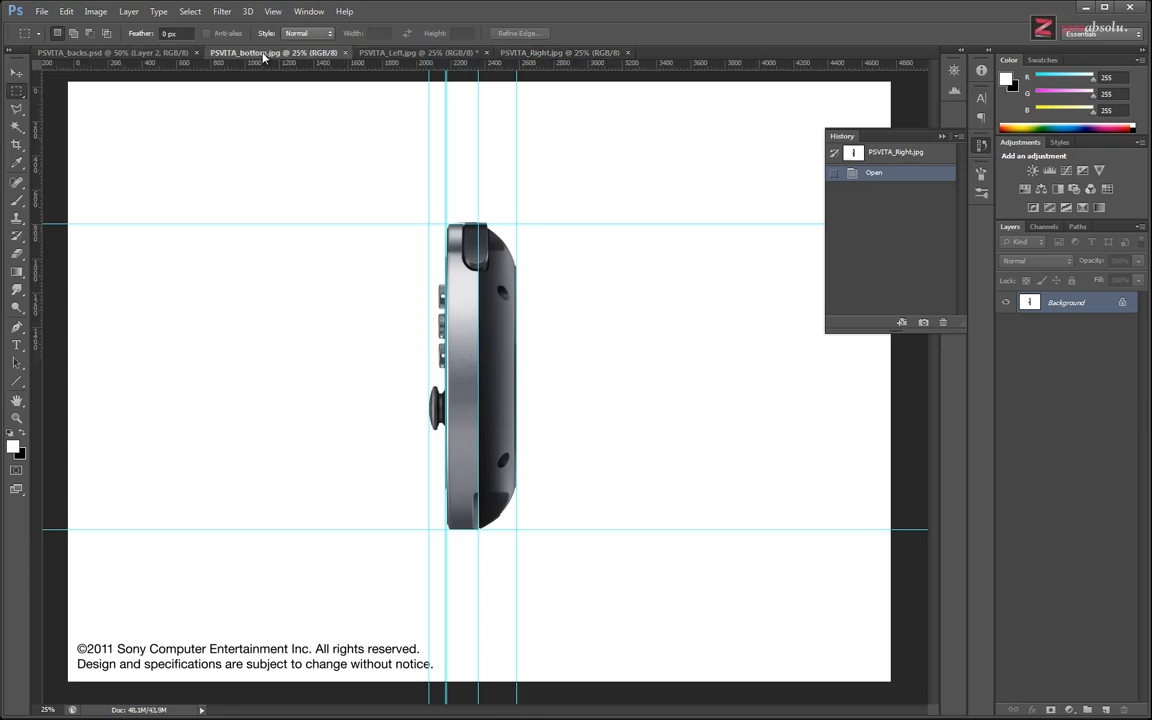
pyautogui.click(425, 53)
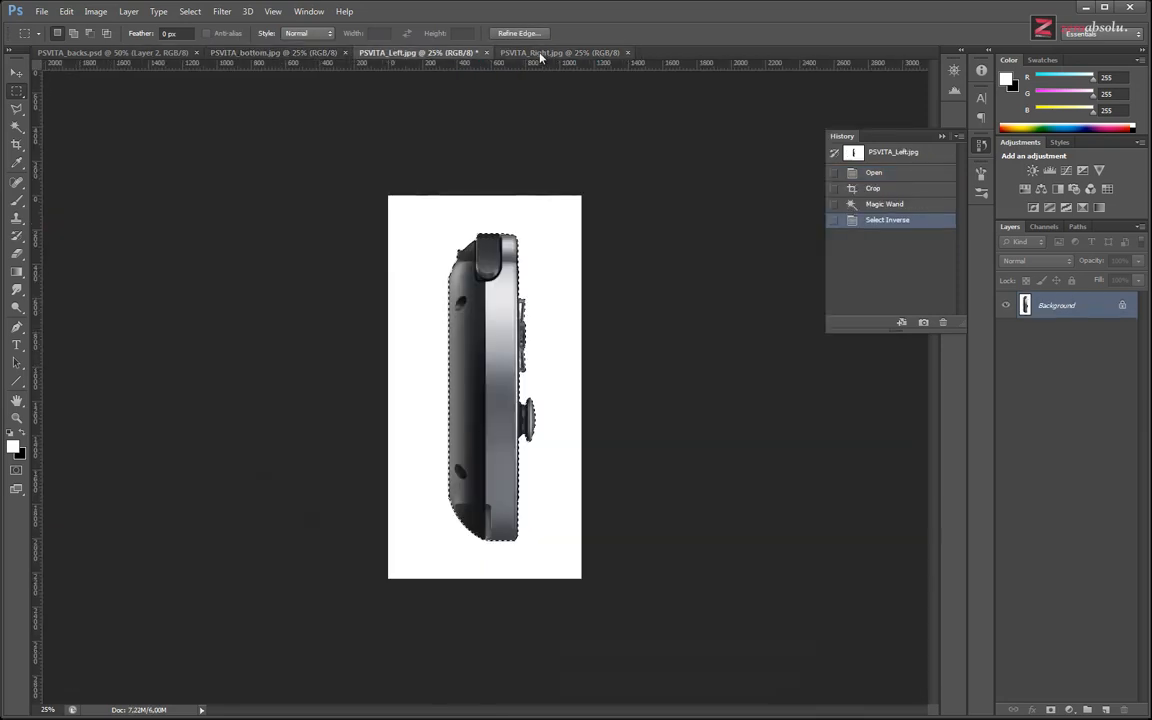
pyautogui.click(540, 53)
# Open PSVITA_Front.jpg in Photoshop from the vitapics folder in the file manager, and return to the PSVITA_Right.jpg document.
pyautogui.hotkey('alt', 'Tab')
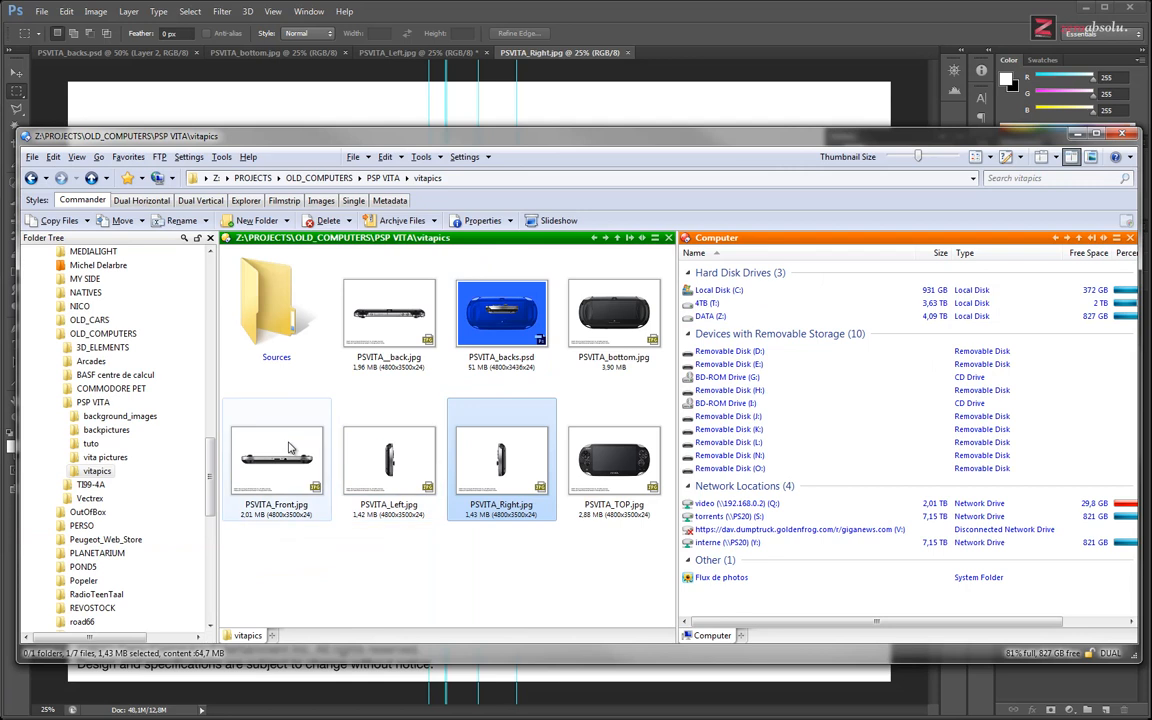
pyautogui.moveTo(283, 477); pyautogui.dragTo(711, 11)
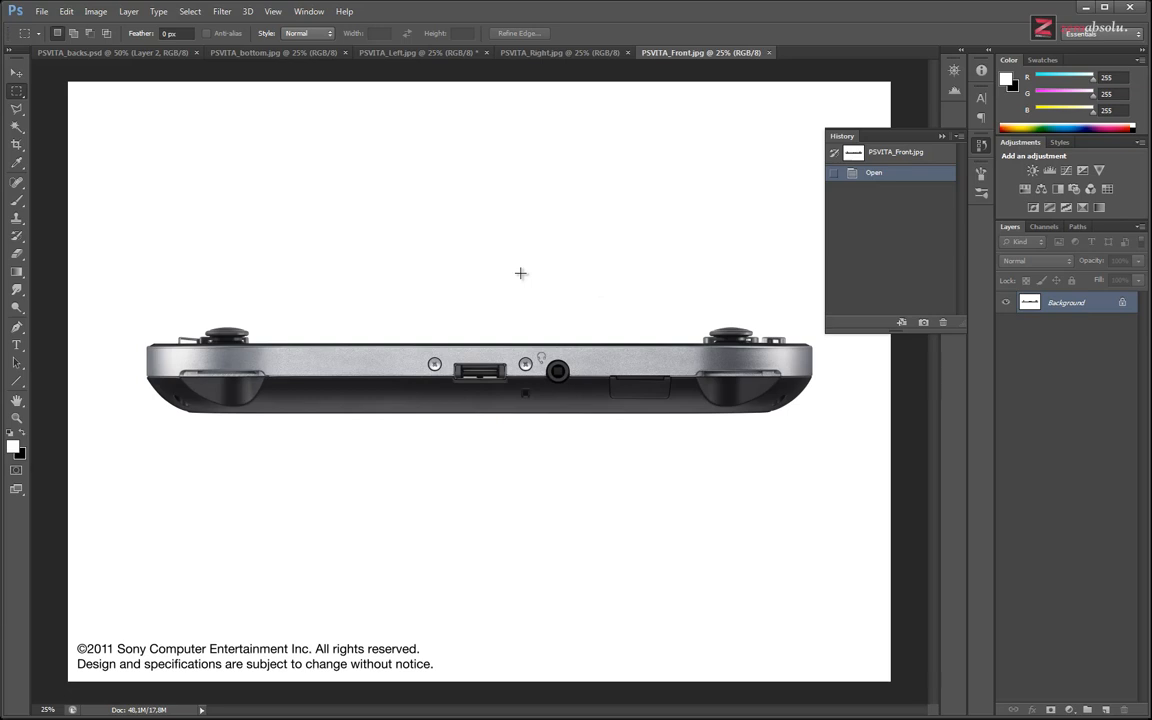
pyautogui.click(528, 52)
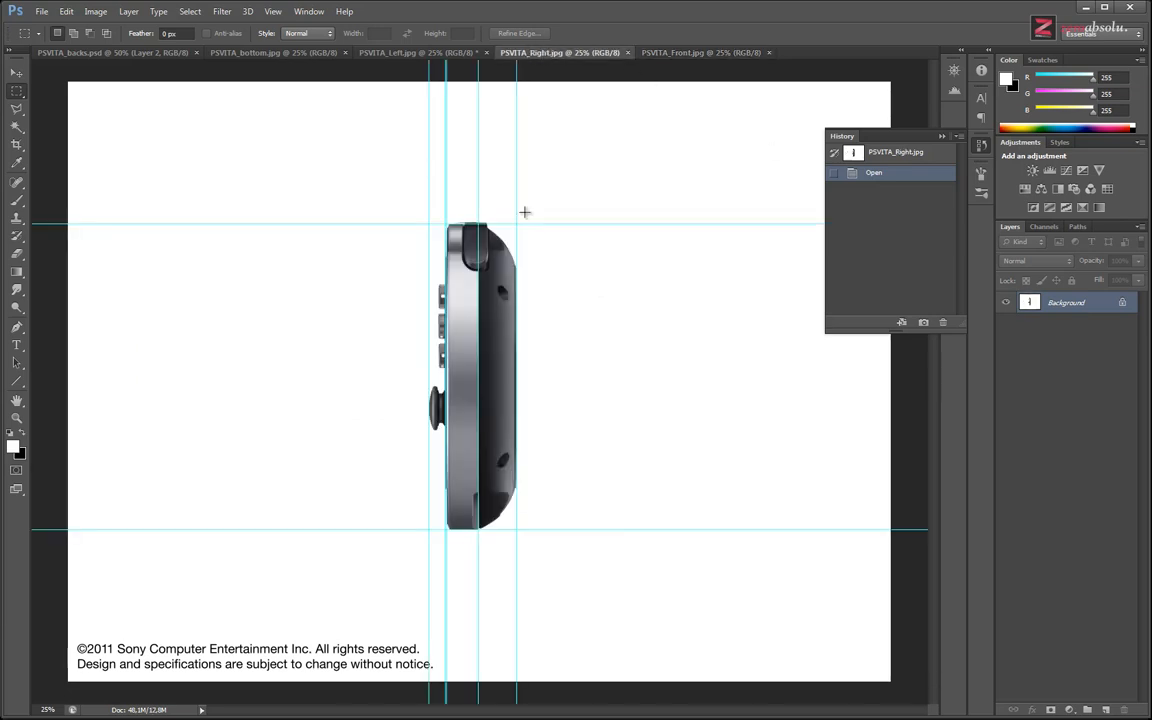
# Crop PSVITA_Right.jpg around the console and select it by inverting a Magic Wand selection of the white background.
pyautogui.click(16, 144)
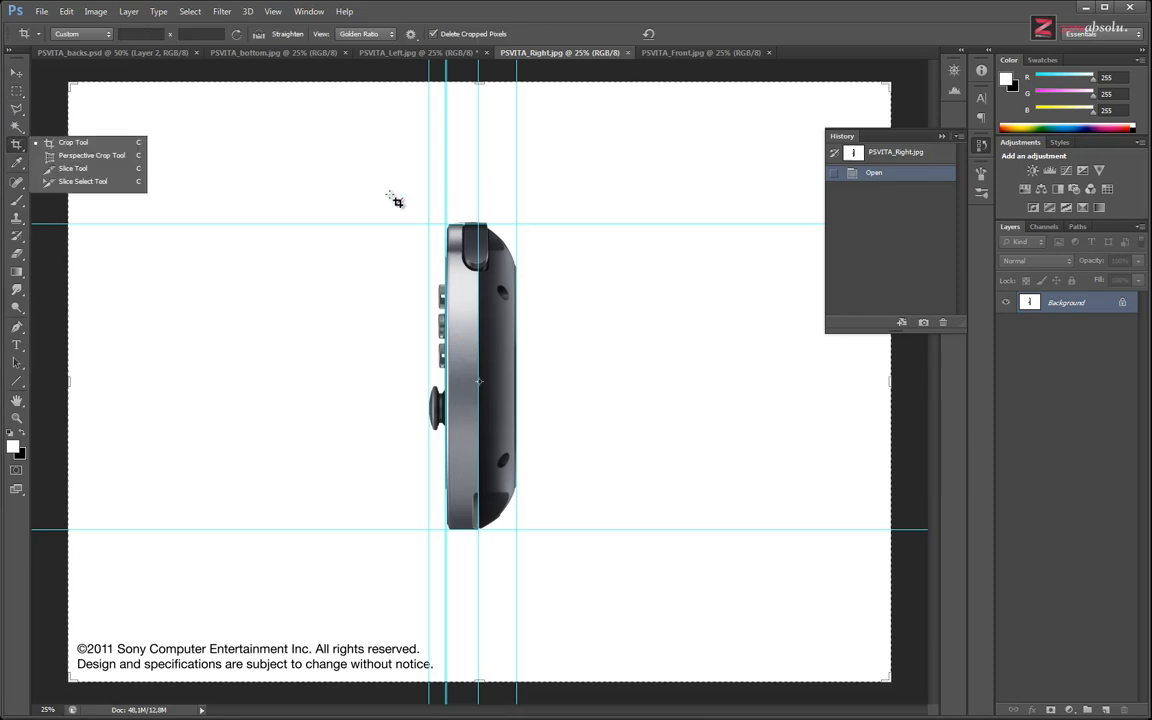
pyautogui.moveTo(407, 196)
pyautogui.mouseDown()
pyautogui.moveTo(456, 268)
pyautogui.moveTo(555, 563)
pyautogui.moveTo(441, 188)
pyautogui.moveTo(428, 205)
pyautogui.moveTo(430, 405)
pyautogui.moveTo(545, 558)
pyautogui.mouseUp()
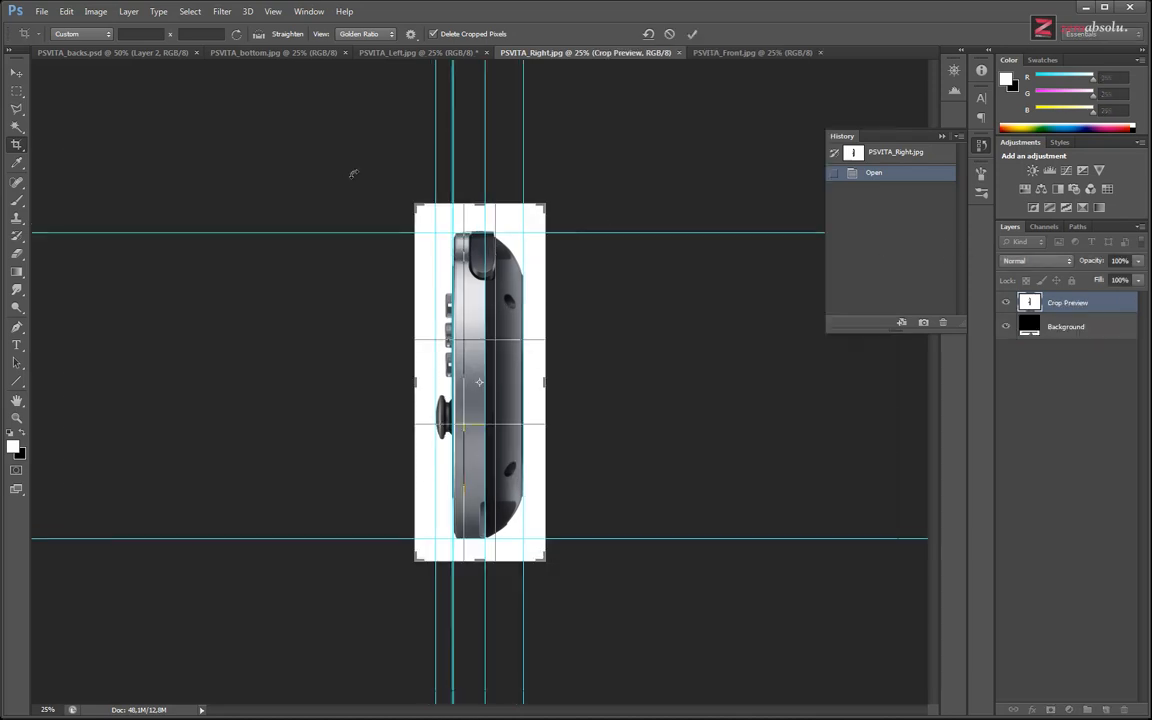
pyautogui.click(17, 125)
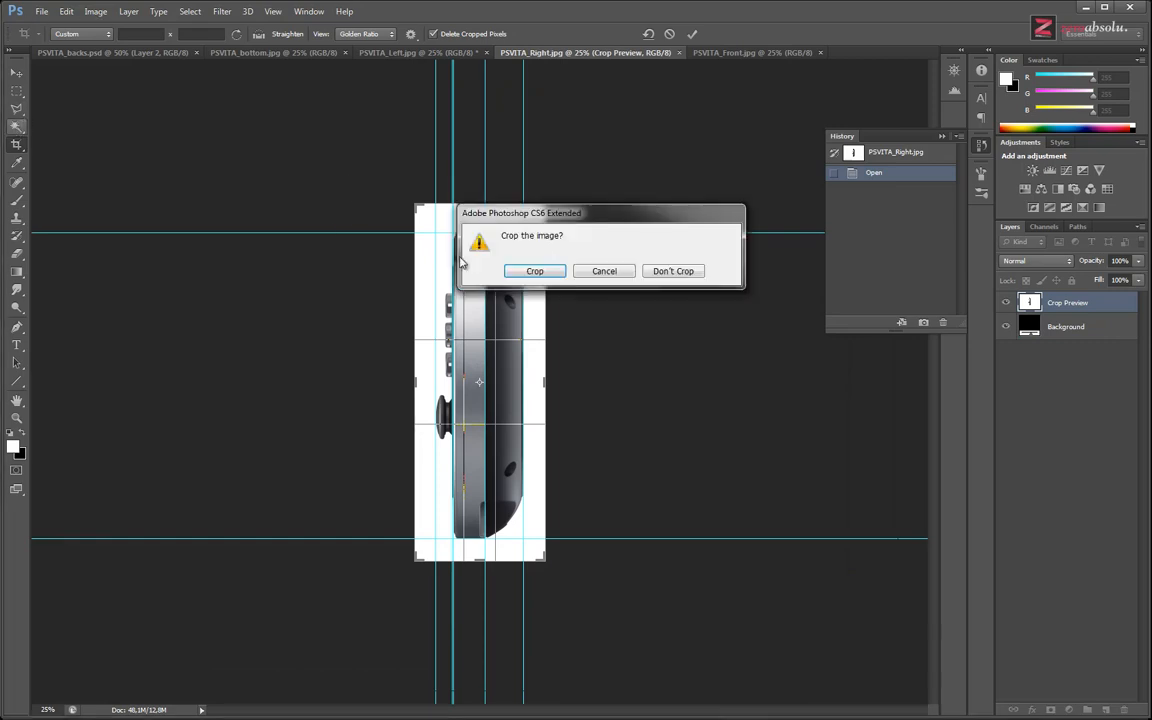
pyautogui.click(554, 274)
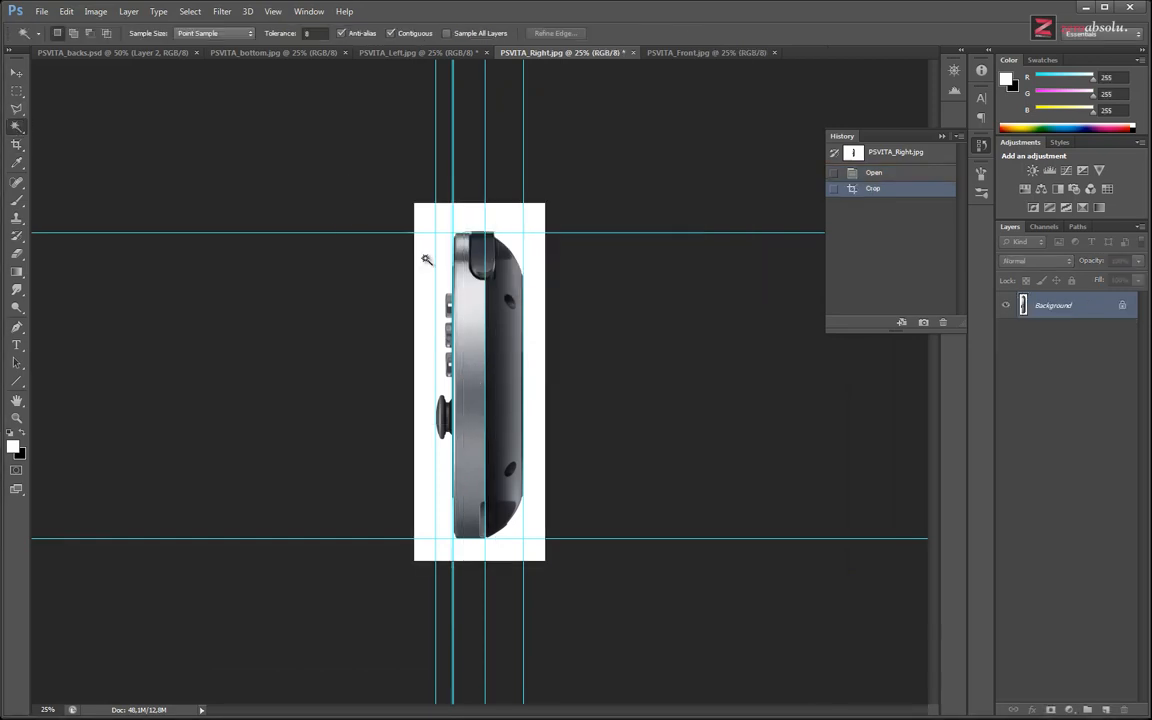
pyautogui.click(426, 259)
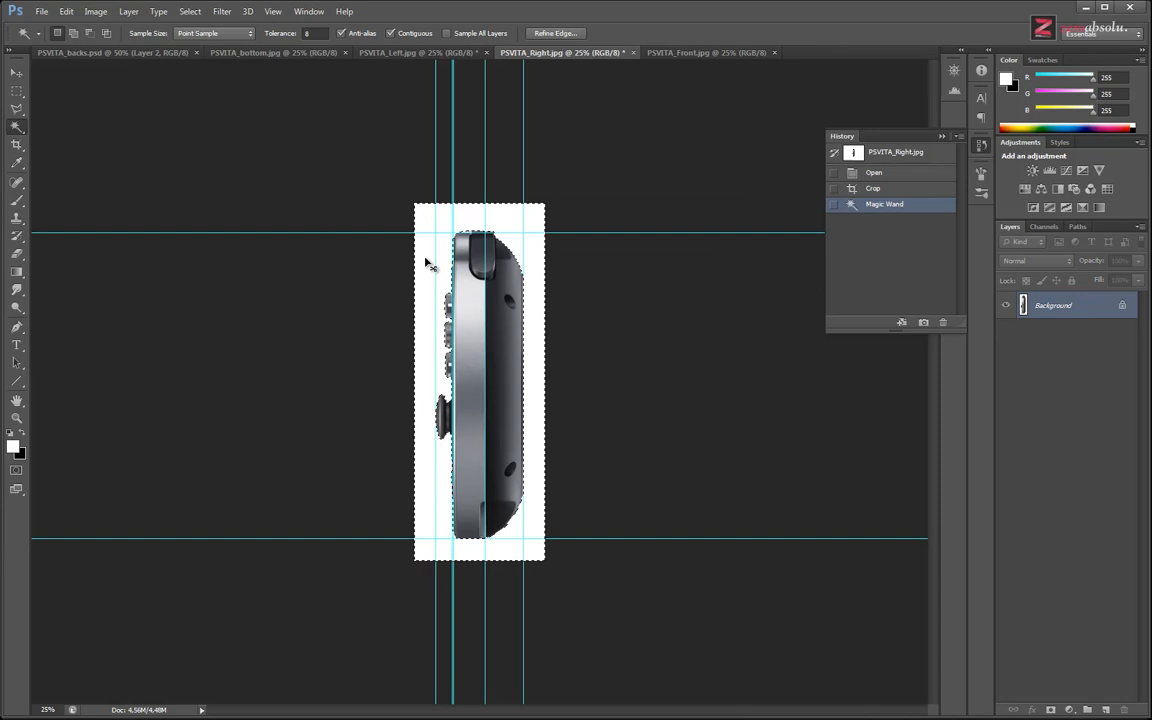
pyautogui.hotkey('ctrl', 'shift', 'i')
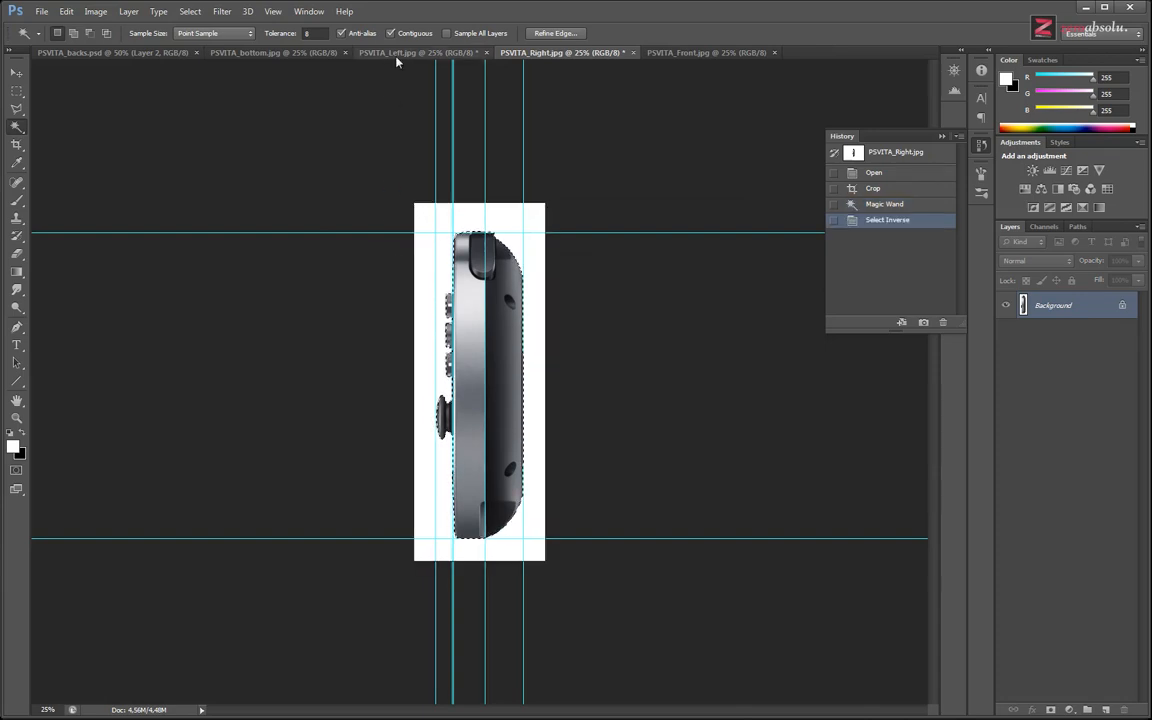
# Paste the console's right side view into PSVITA_backs.psd, redoing the paste with the whole canvas in view so it is centred.
pyautogui.click(112, 52)
pyautogui.hotkey('ctrl', 'v')
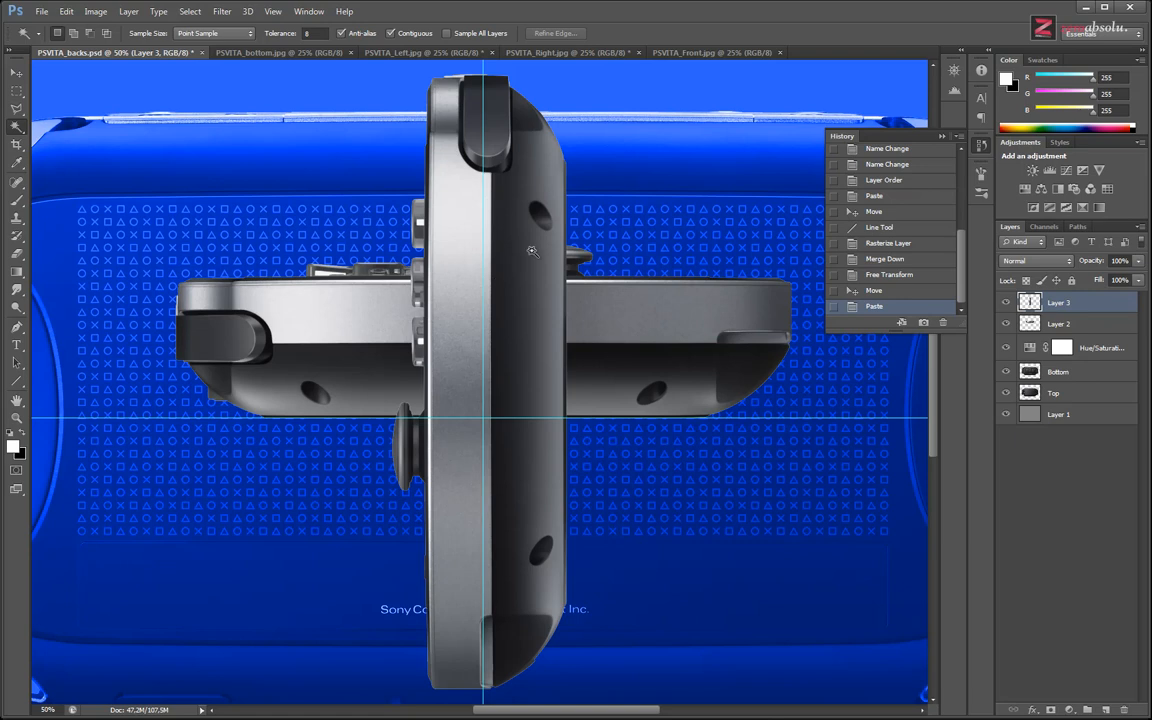
pyautogui.hotkey('ctrl', '-')
pyautogui.hotkey('ctrl', '-')
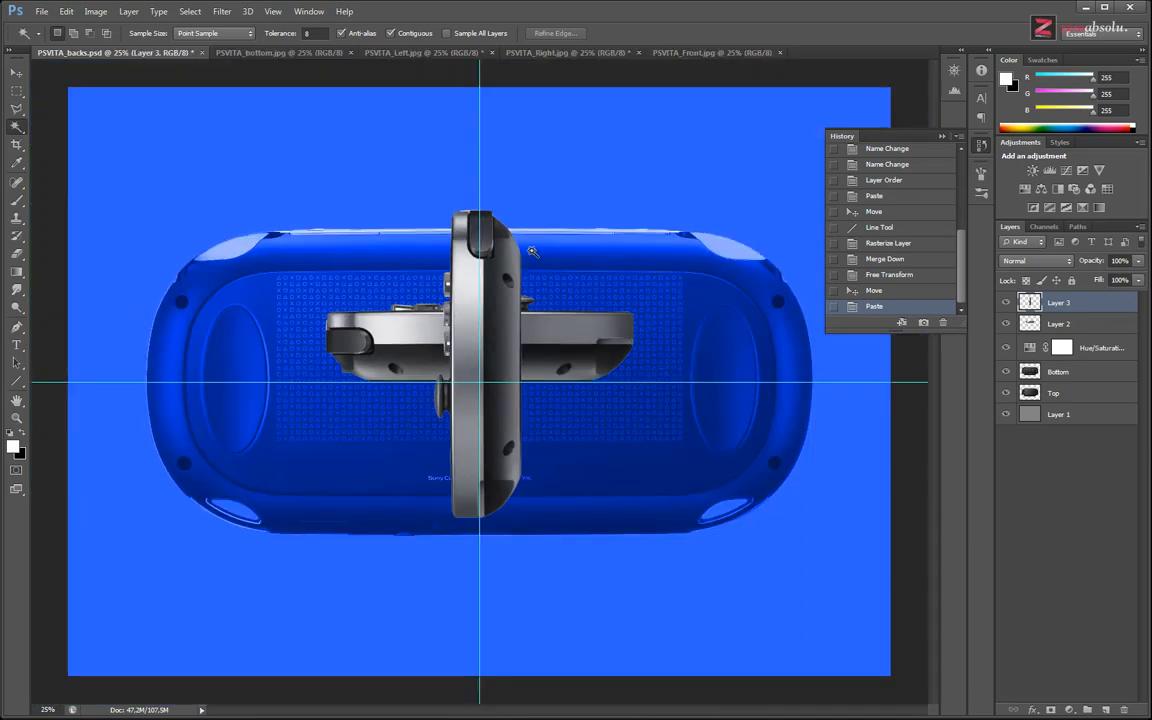
pyautogui.hotkey('ctrl', 'z')
pyautogui.hotkey('ctrl', 'z')
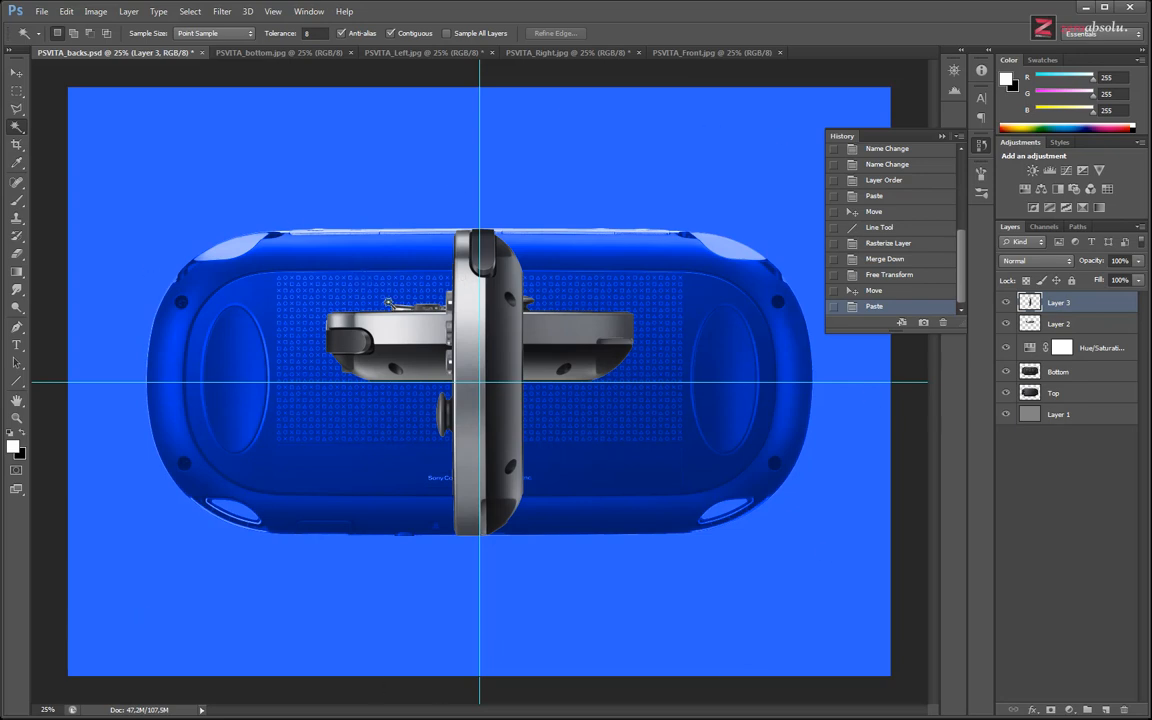
# Nudge the pasted side view vertically to match the top and bottom edges of the blue console, checking both ends.
pyautogui.hotkey('ctrl', '+')
pyautogui.hotkey('ctrl', '+')
pyautogui.hotkey('ctrl', '+')
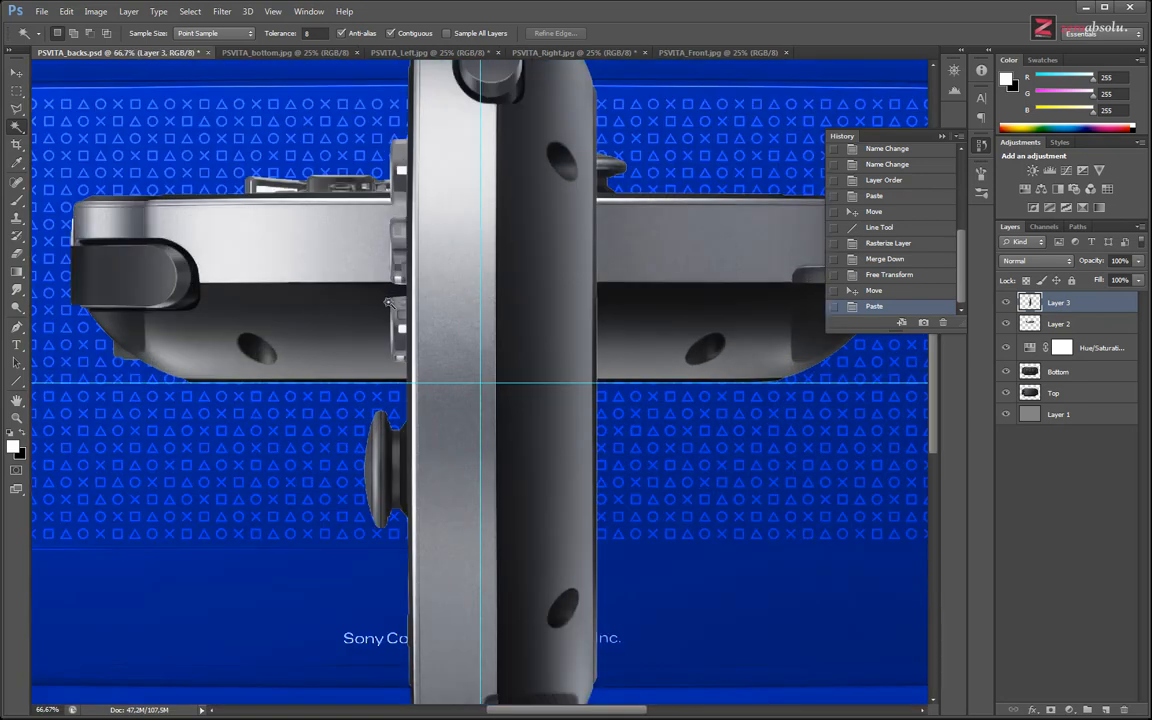
pyautogui.moveTo(499, 195); pyautogui.dragTo(511, 335)
pyautogui.hotkey('ctrl', 'Up')
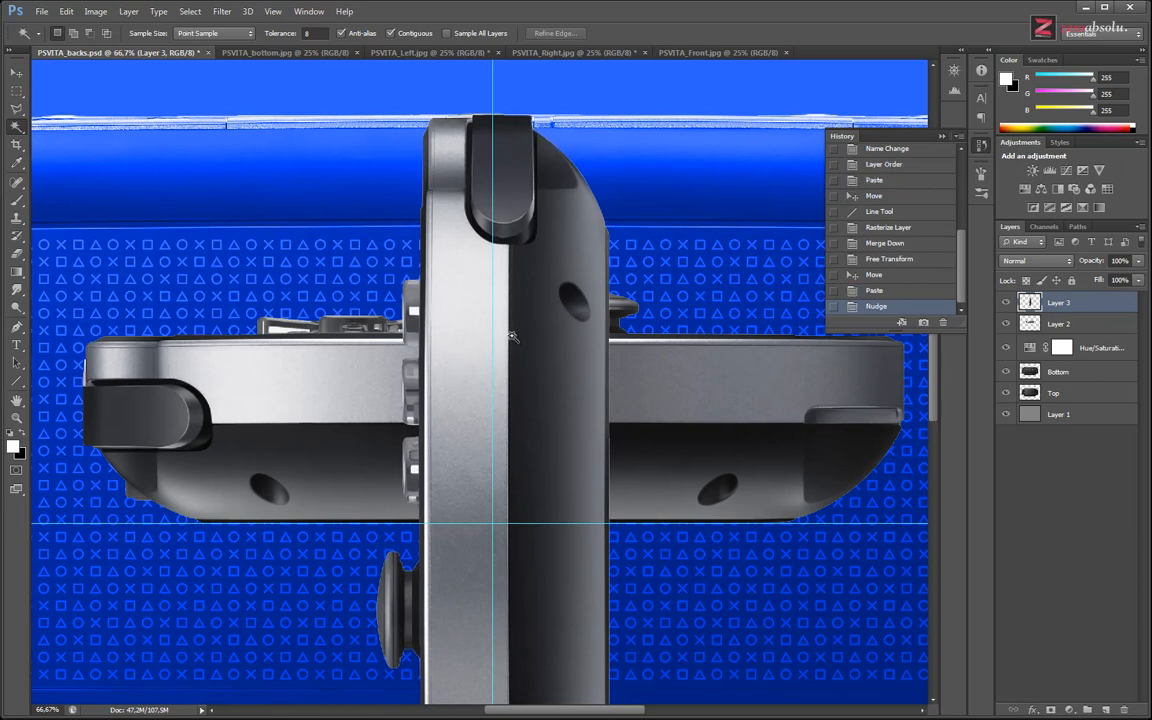
pyautogui.scroll(-5, 512, 337)
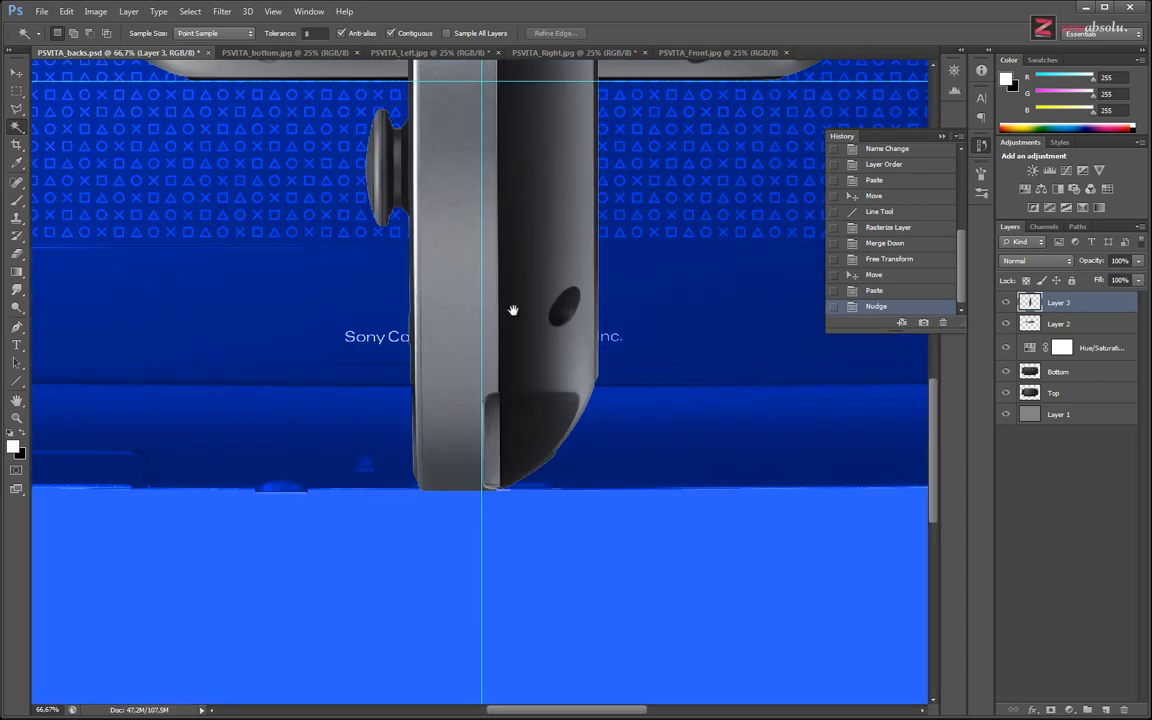
pyautogui.scroll(4, 512, 310)
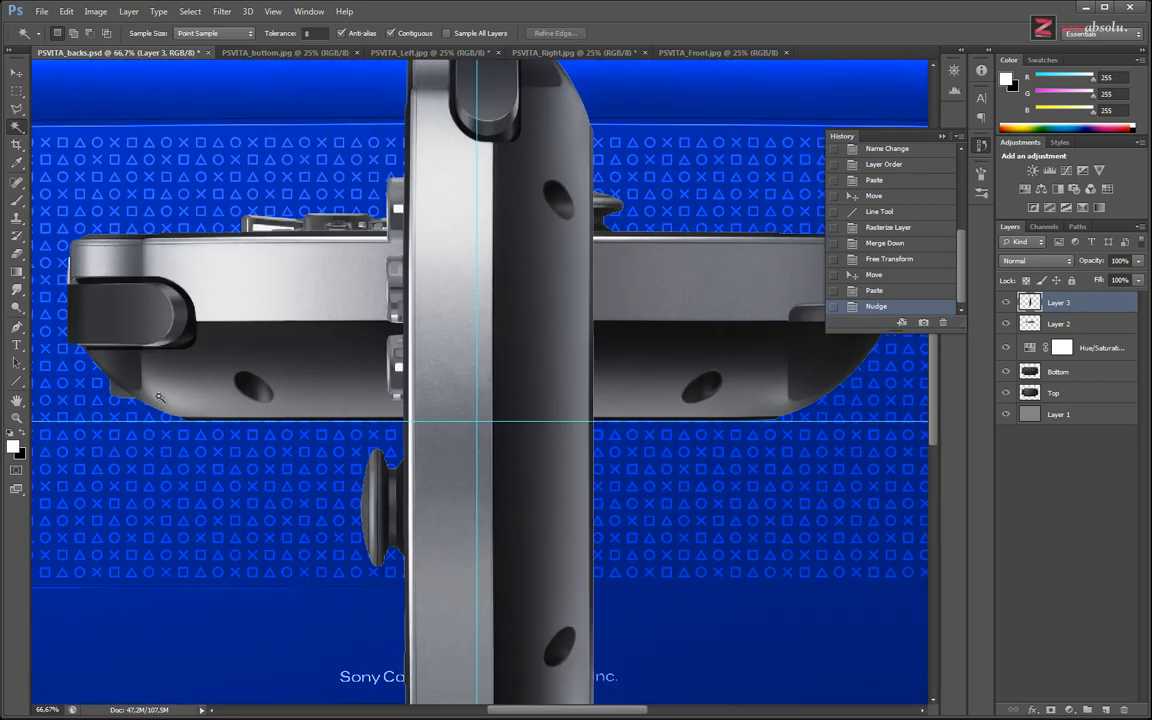
# Draw a horizontal pink centre line about 370 px long across the side view, rasterize it and merge it into Layer 3.
pyautogui.click(17, 382)
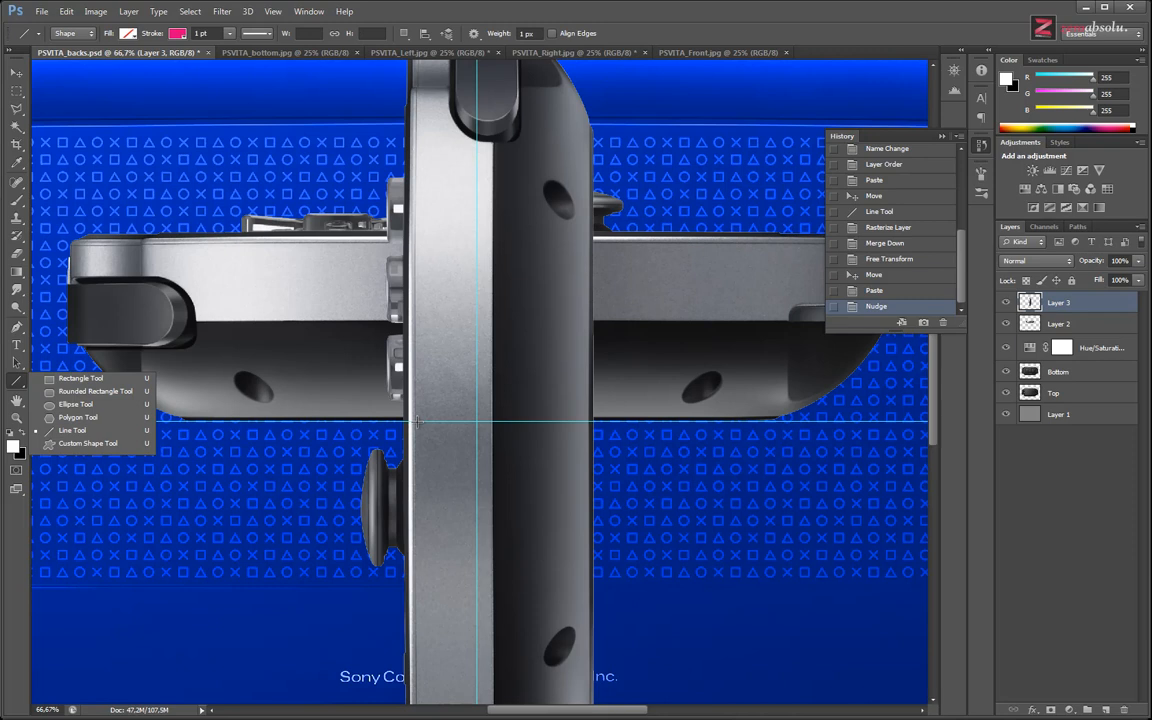
pyautogui.moveTo(417, 421); pyautogui.dragTo(590, 421)
pyautogui.rightClick(1050, 305)
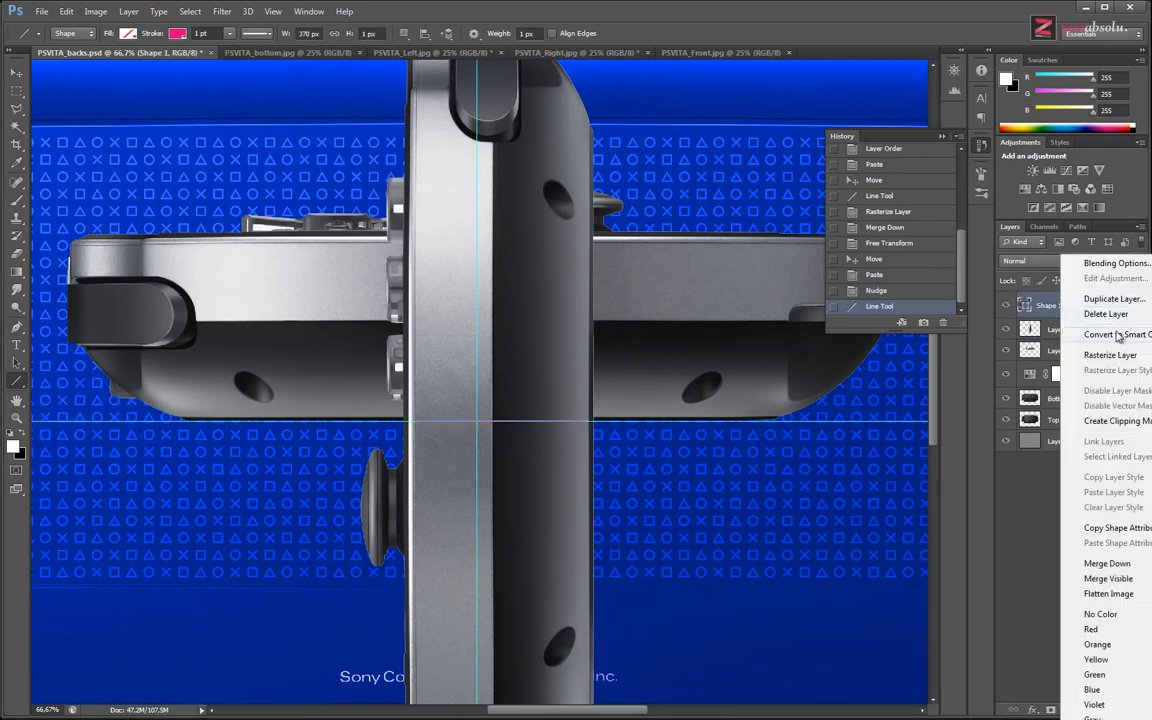
pyautogui.click(1040, 357)
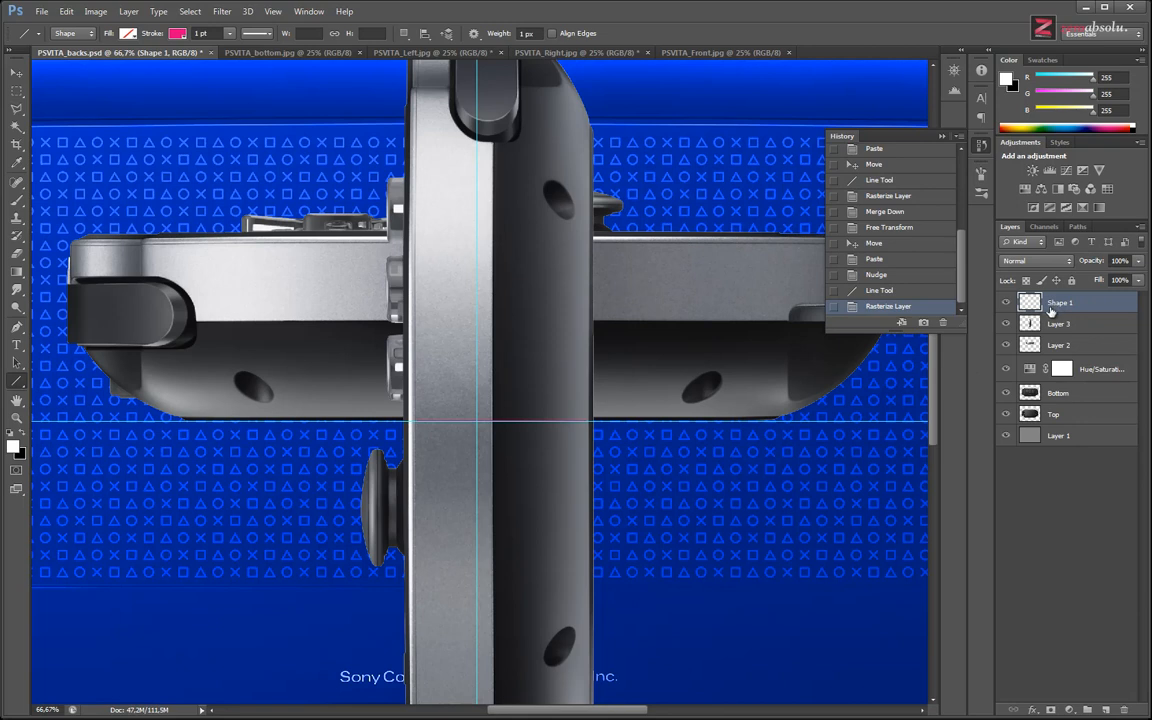
pyautogui.hotkey('ctrl', 'e')
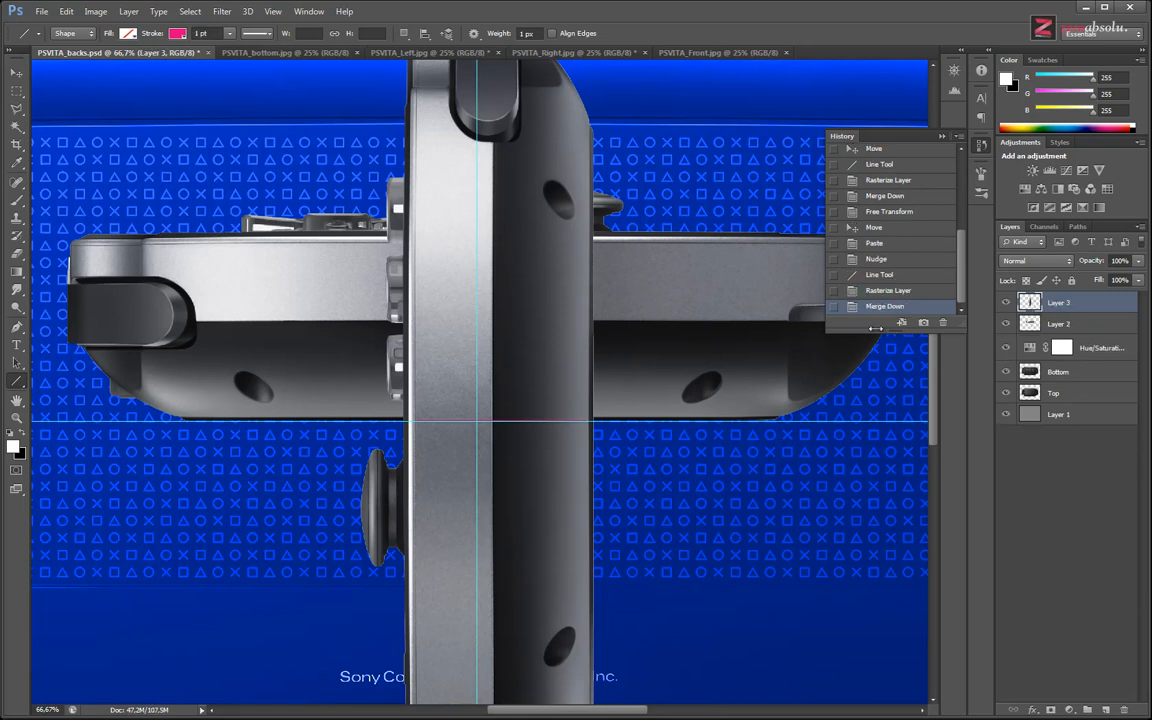
pyautogui.hotkey('ctrl', ';')
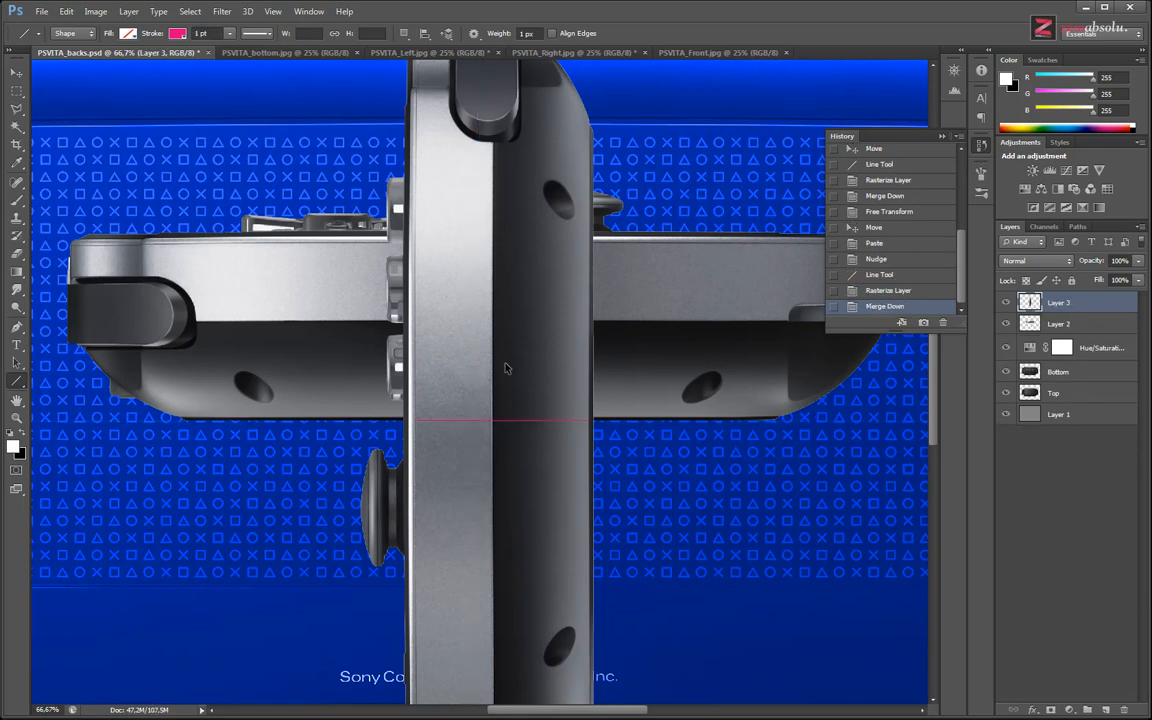
pyautogui.hotkey('ctrl', ';')
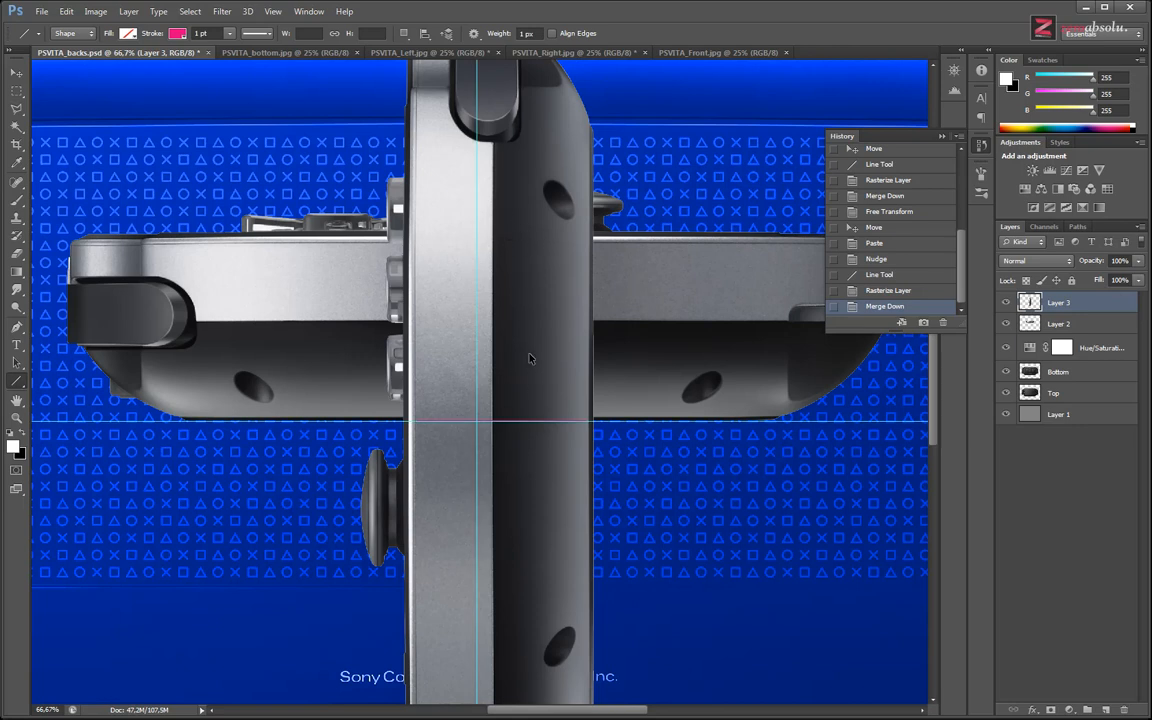
# Rotate Layer 3 by 90 degrees clockwise with Free Transform so the side view lies horizontally, buttons facing up.
pyautogui.hotkey('ctrl', '-')
pyautogui.hotkey('ctrl', '-')
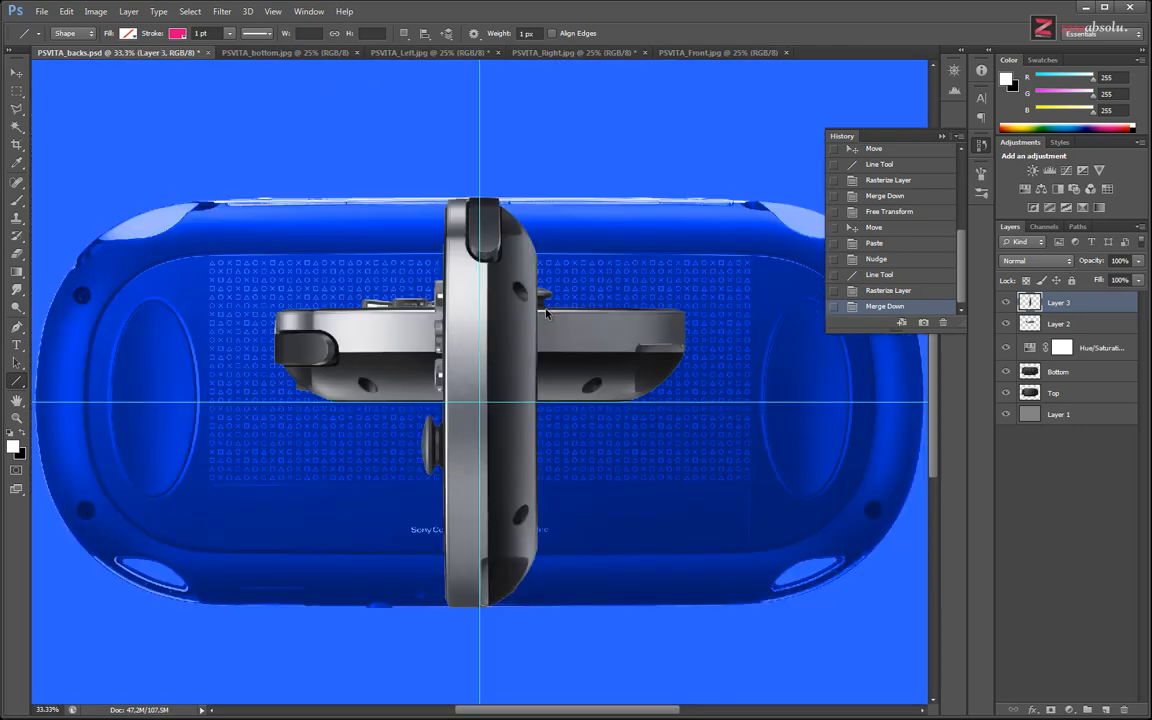
pyautogui.hotkey('ctrl', 't')
pyautogui.keyDown('shift'); pyautogui.moveTo(549, 178); pyautogui.dragTo(610, 405); pyautogui.keyUp('shift')
pyautogui.press('Return')
pyautogui.press('u')
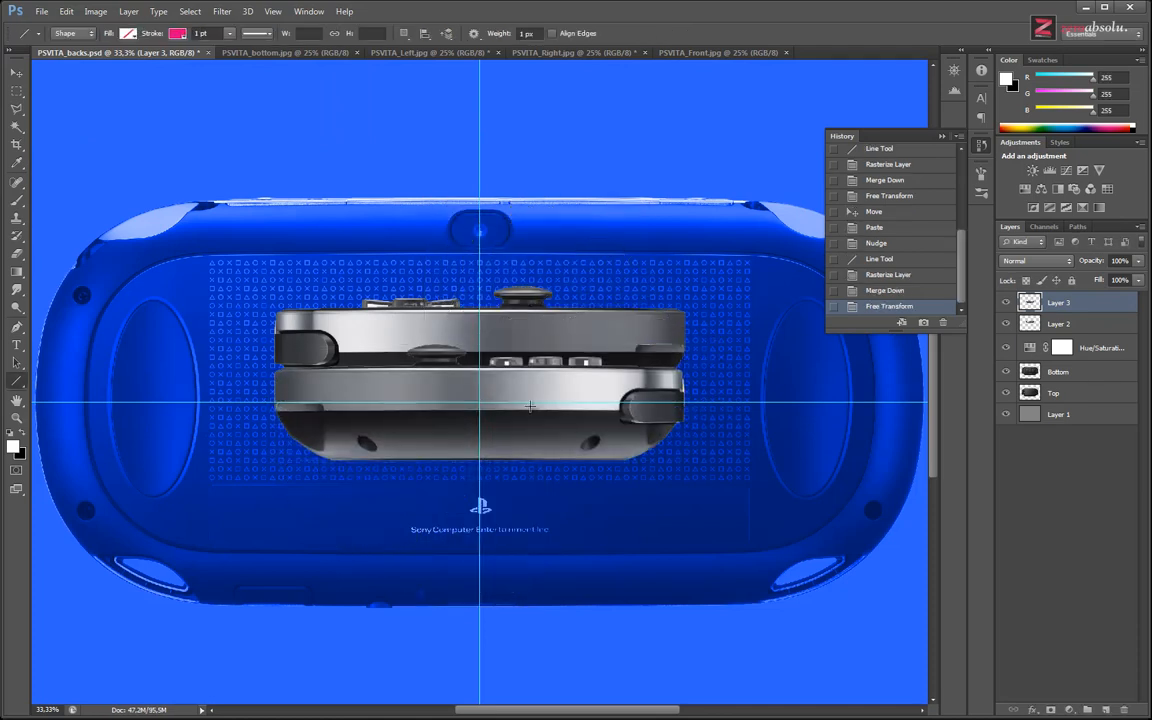
# Move the rotated side view over the Layer 2 view, with its centre line on the vertical guide and base on the horizontal guide.
pyautogui.keyDown('ctrl'); pyautogui.moveTo(541, 390); pyautogui.dragTo(537, 347); pyautogui.keyUp('ctrl')
pyautogui.click(15, 93)
pyautogui.keyDown('ctrl'); pyautogui.moveTo(516, 396); pyautogui.dragTo(463, 291); pyautogui.keyUp('ctrl')
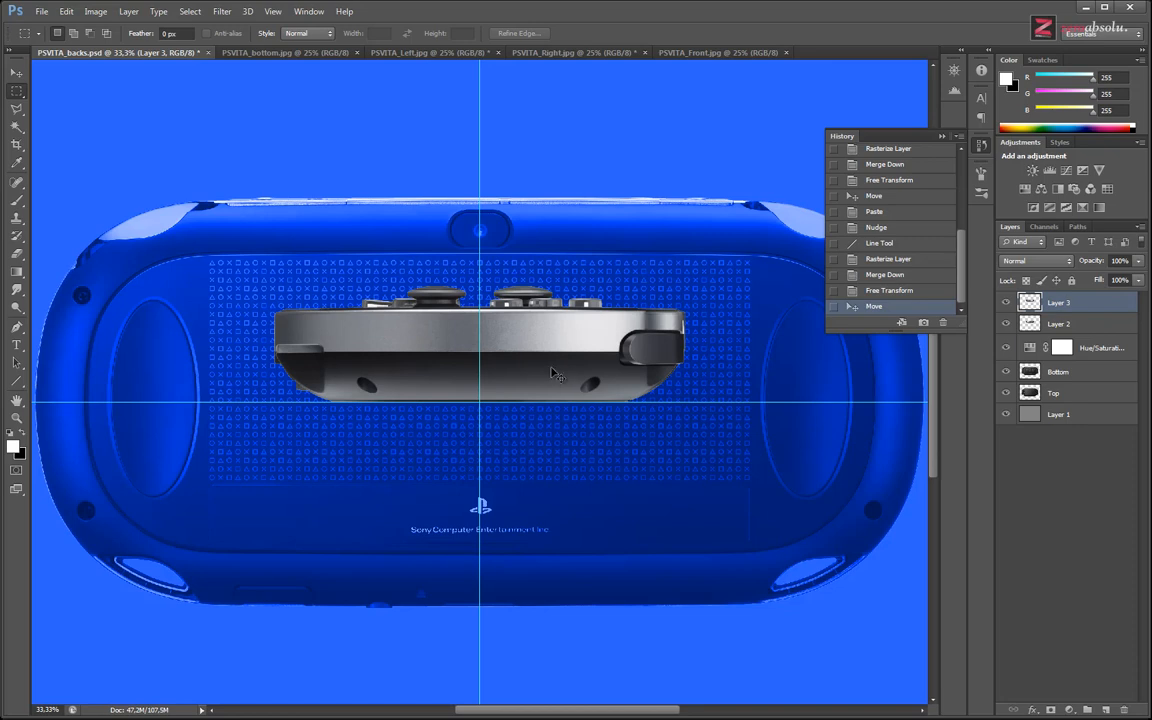
# Check the centre line against the guide, save the document, and move the Hue/Saturation layer above Layer 3.
pyautogui.keyDown('alt'); pyautogui.scroll(5, 556, 373); pyautogui.keyUp('alt')
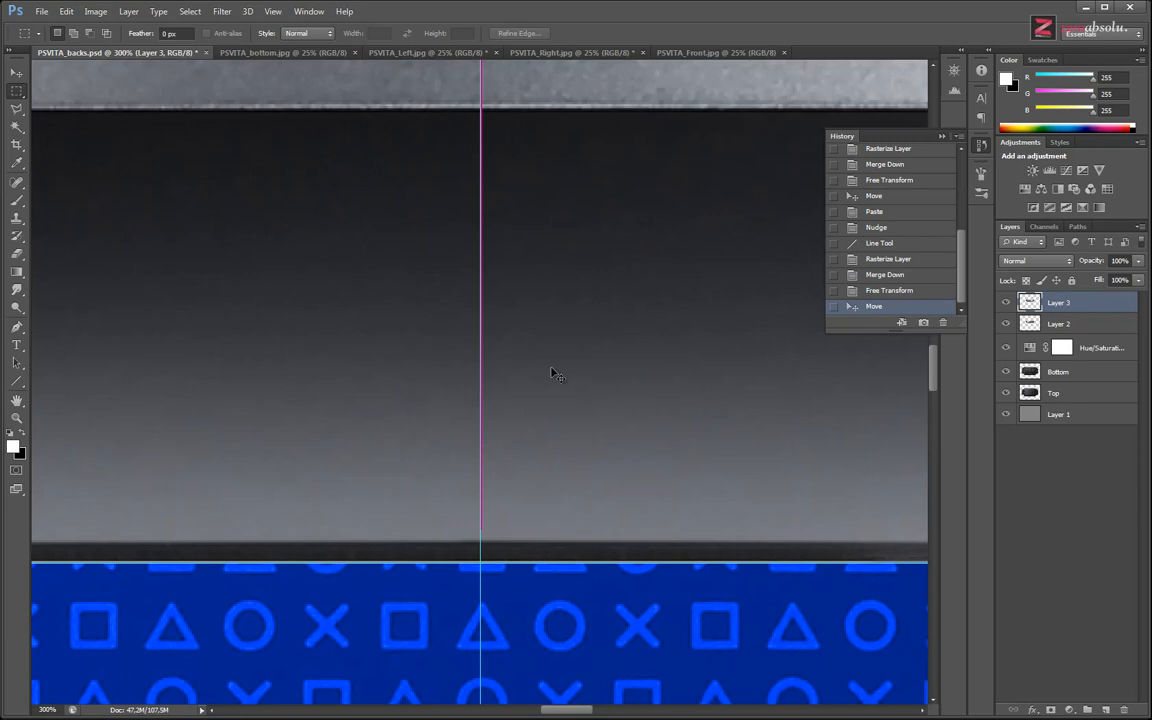
pyautogui.keyDown('alt'); pyautogui.scroll(-4, 556, 373); pyautogui.keyUp('alt')
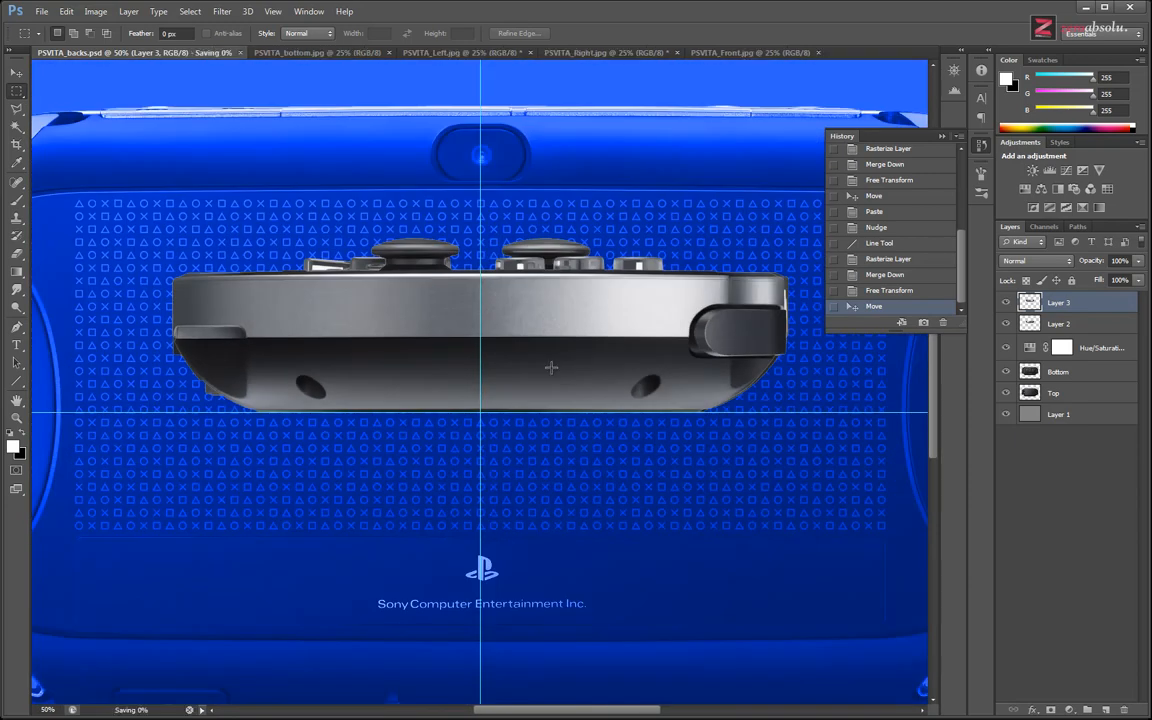
pyautogui.moveTo(1087, 350); pyautogui.dragTo(1060, 297)
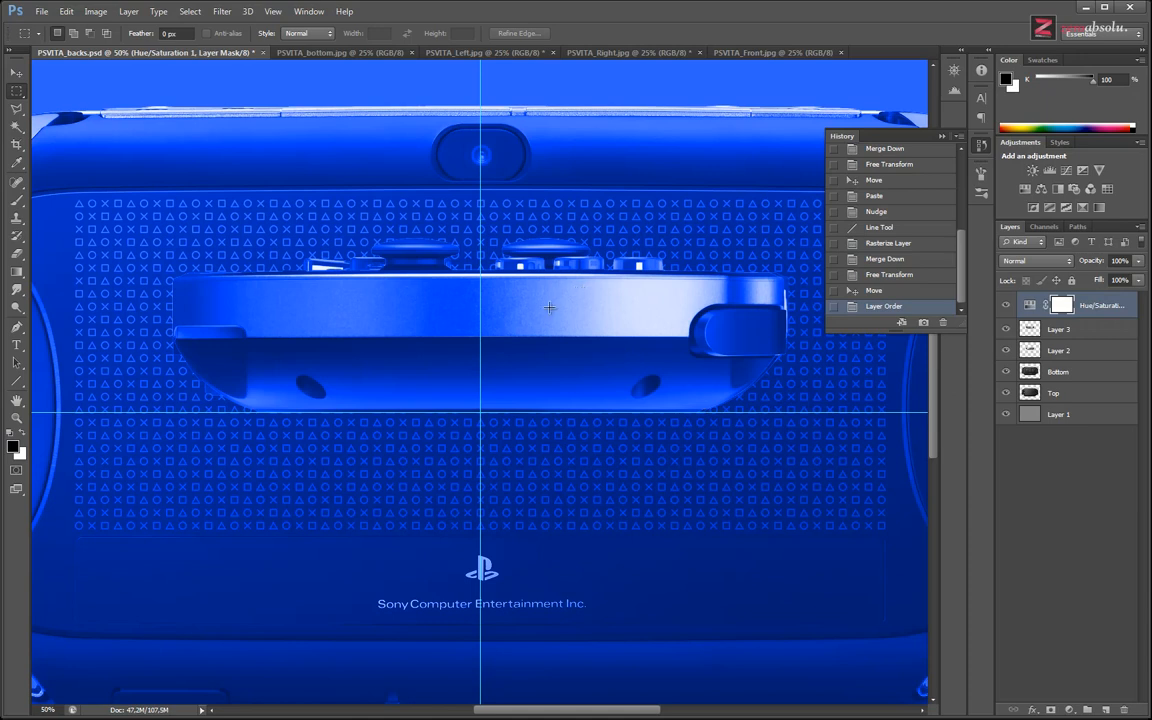
# Switch to PSVITA_Front.jpg and crop it around the console, removing the copyright text.
pyautogui.hotkey('alt', 'Tab')
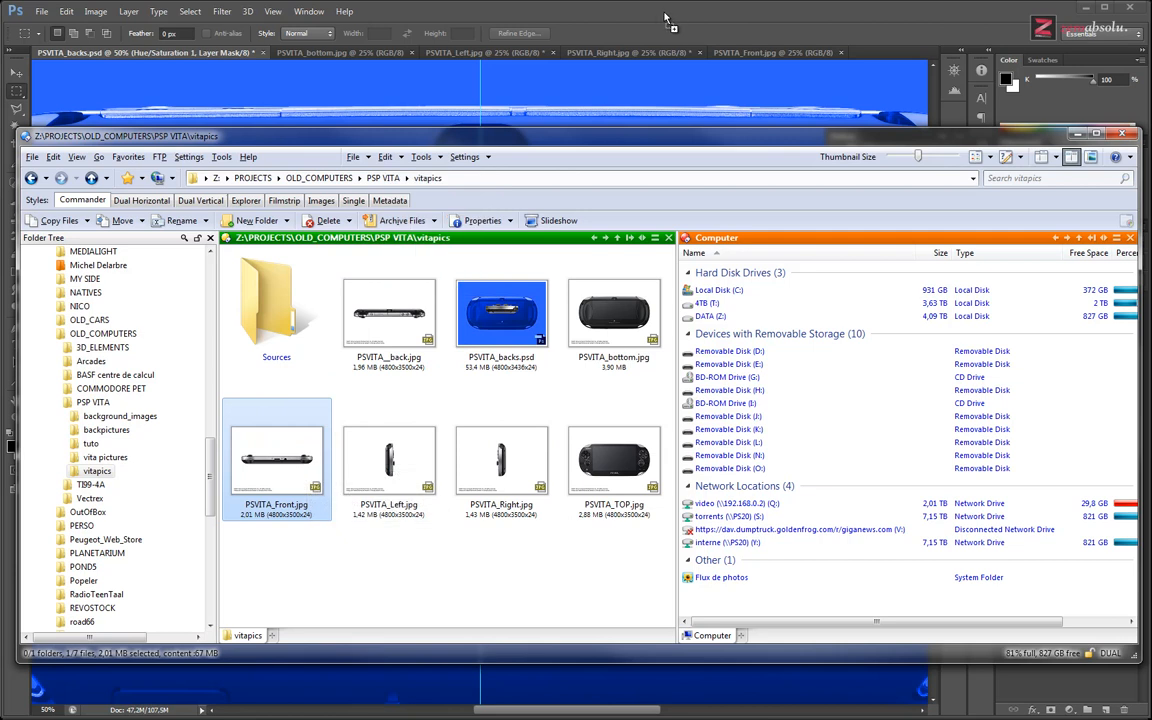
pyautogui.moveTo(665, 18); pyautogui.dragTo(298, 486)
pyautogui.click(779, 48)
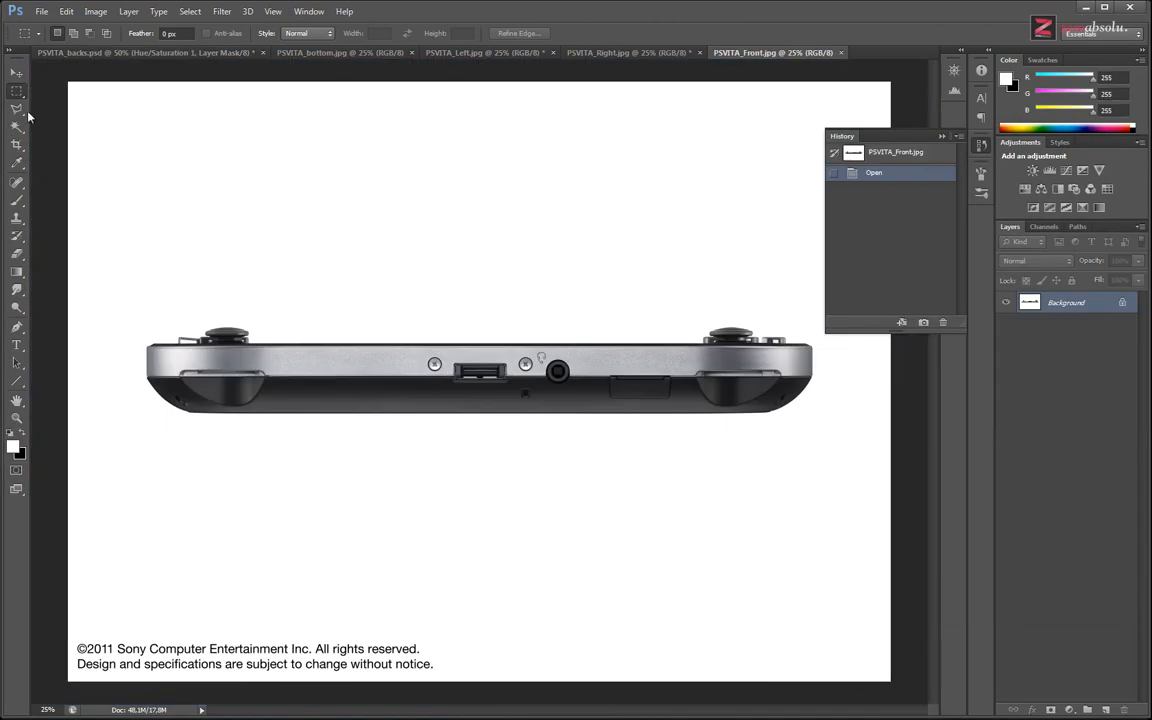
pyautogui.click(16, 143)
pyautogui.moveTo(105, 290); pyautogui.dragTo(840, 424)
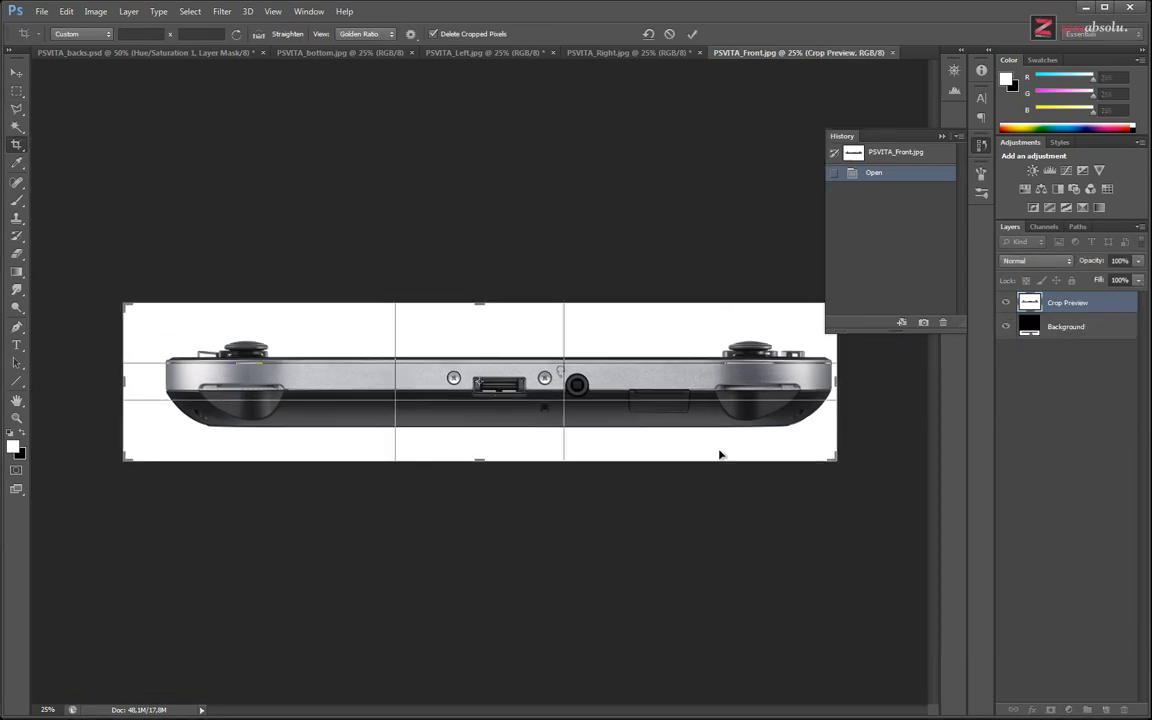
pyautogui.press('Return')
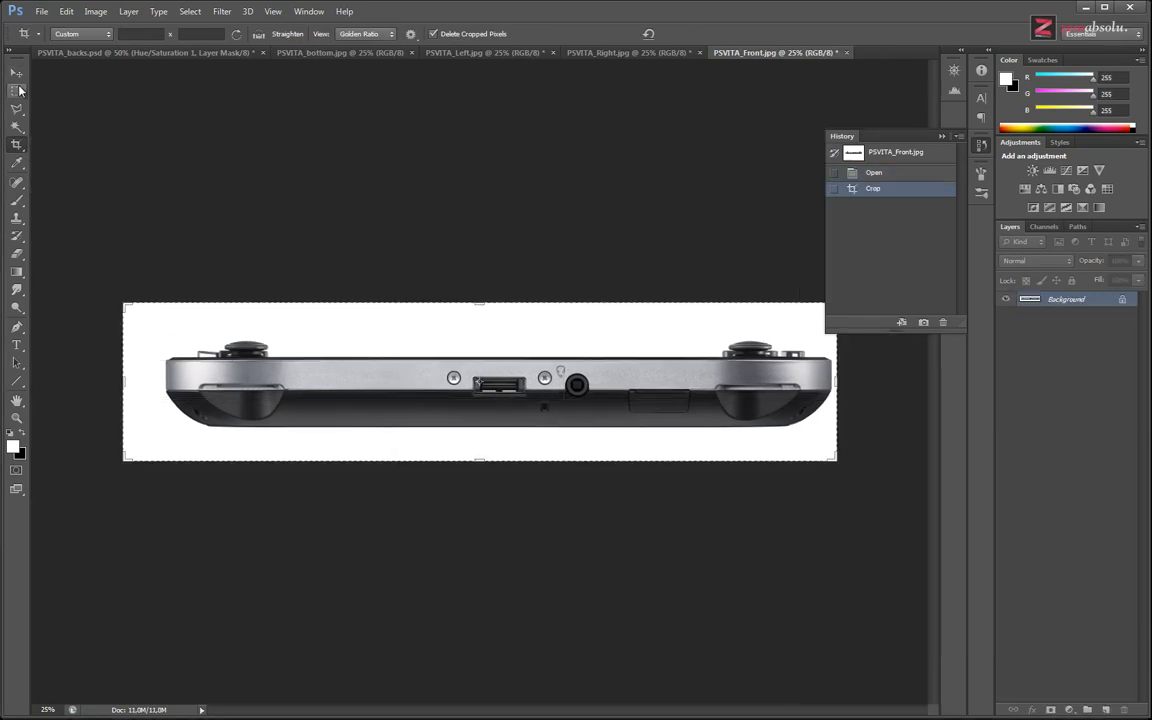
# Select the white background with the Magic Wand, invert the selection and copy the console's front view.
pyautogui.click(16, 126)
pyautogui.click(360, 326)
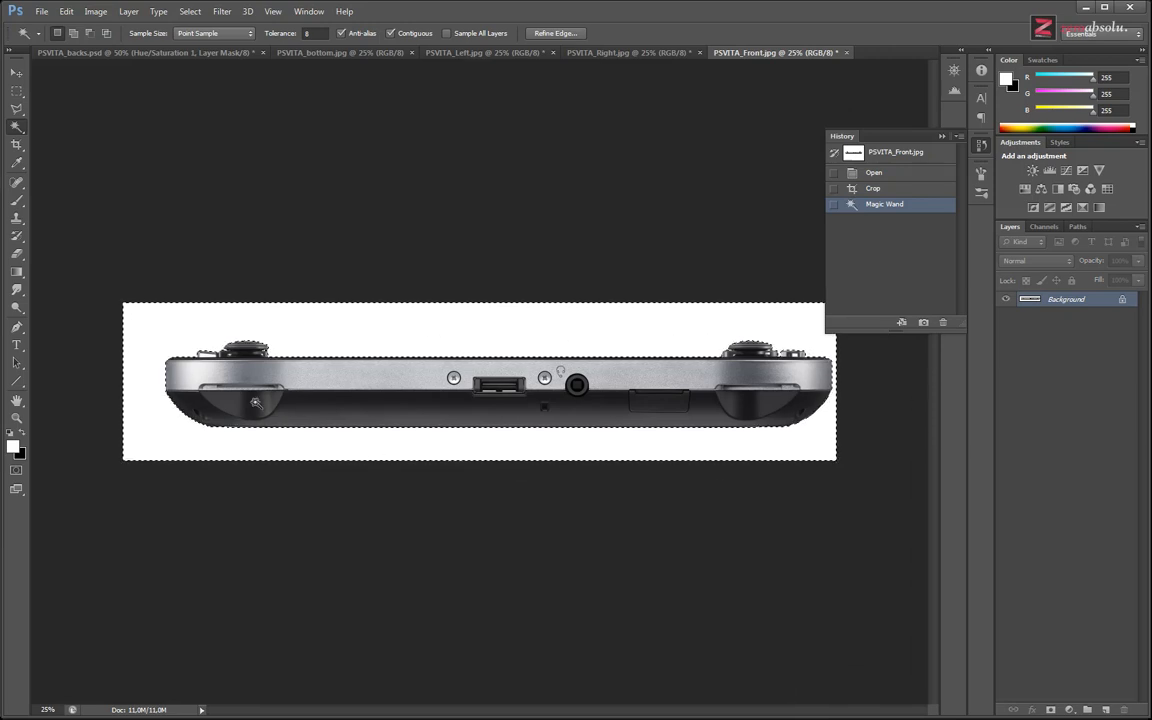
pyautogui.hotkey('ctrl', 'shift', 'i')
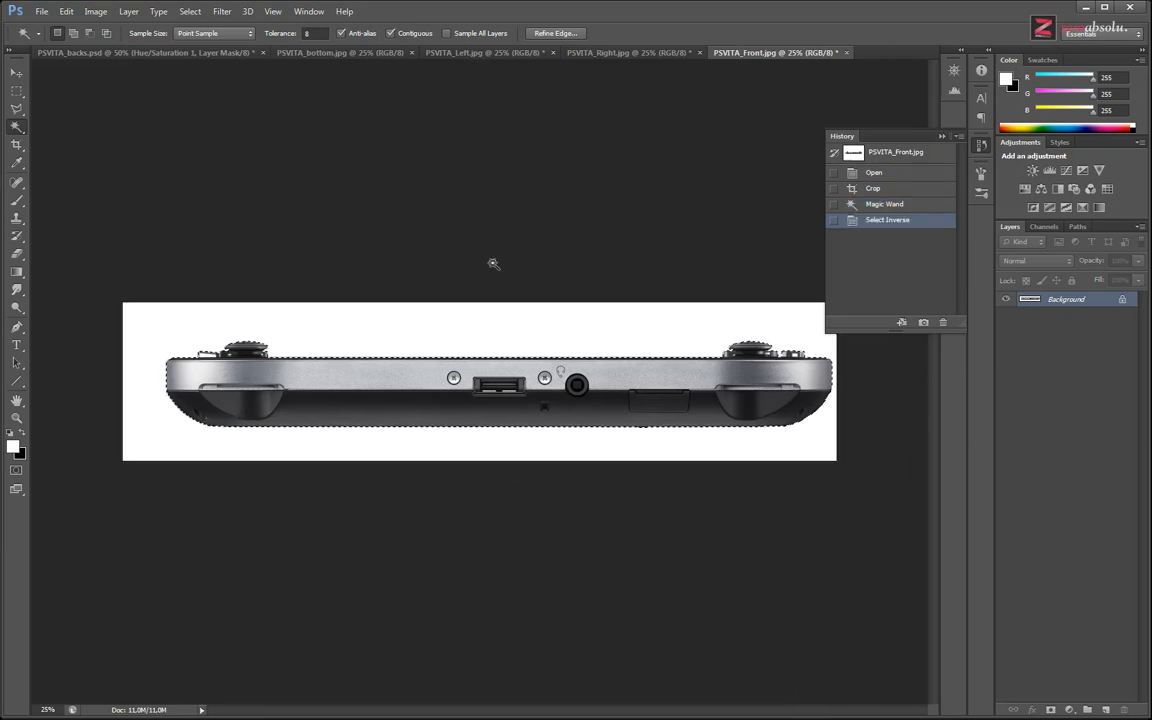
pyautogui.hotkey('ctrl', 'c')
# Paste the front view into PSVITA_backs.psd as the top layer, redoing the paste with the whole canvas in view.
pyautogui.click(177, 52)
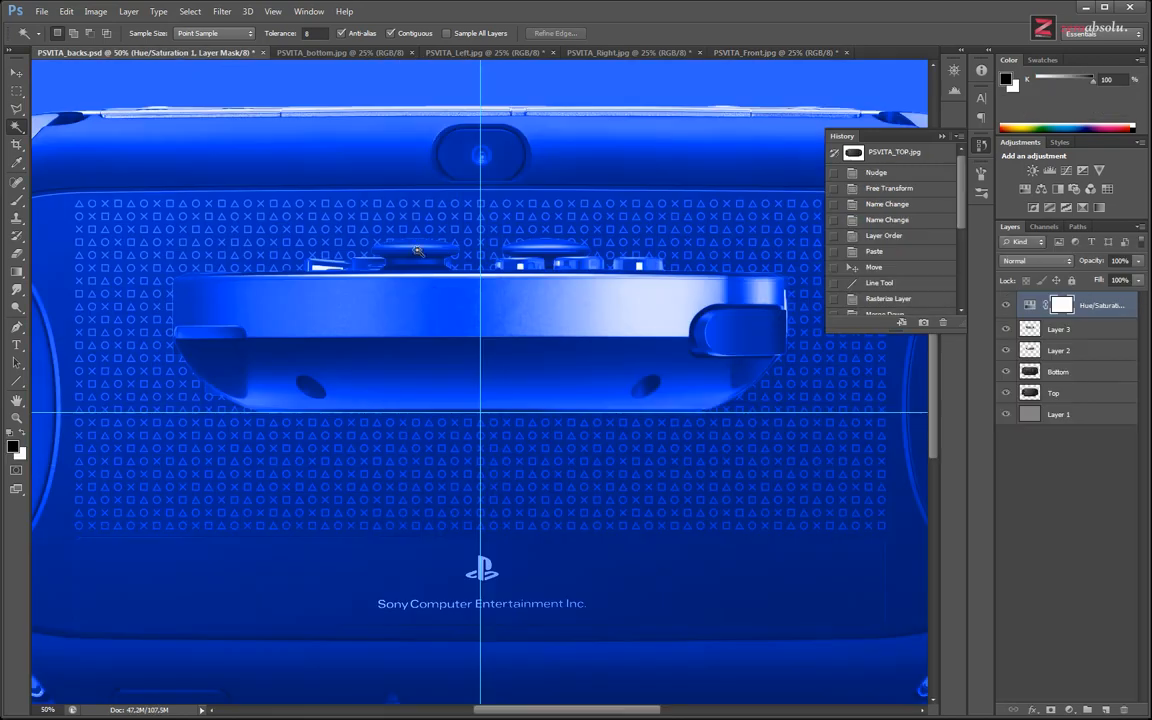
pyautogui.hotkey('ctrl', 'v')
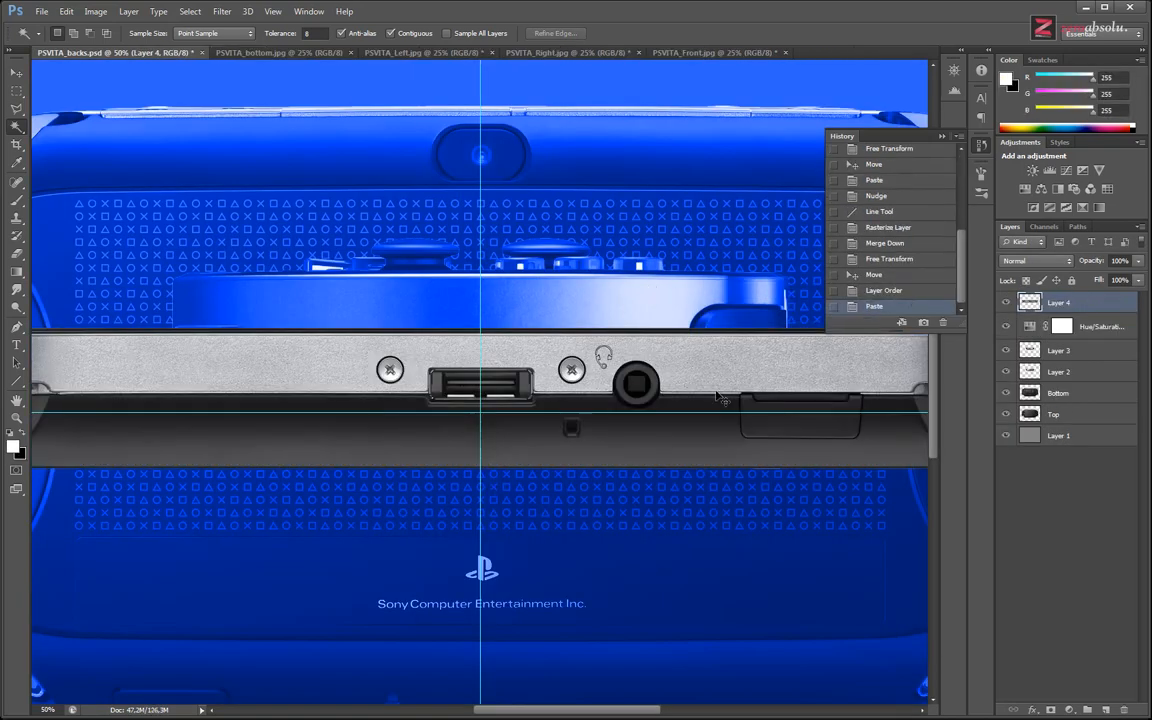
pyautogui.hotkey('ctrl', '-')
pyautogui.hotkey('ctrl', '-')
pyautogui.hotkey('ctrl', '-')
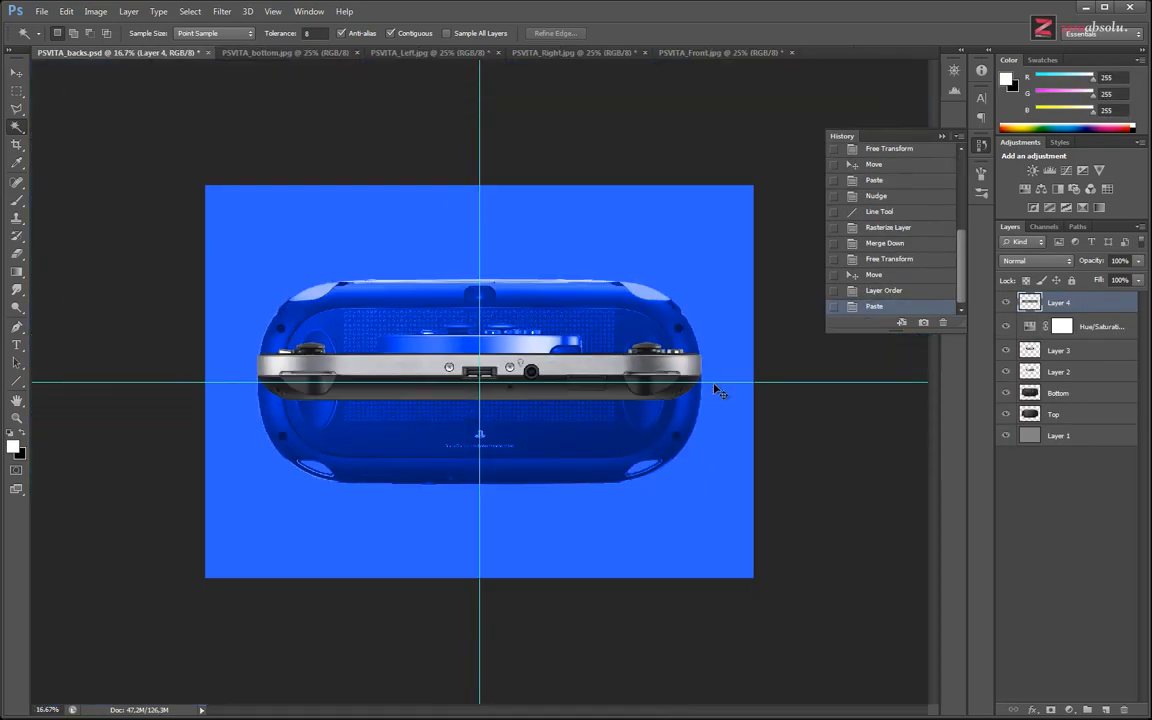
pyautogui.hotkey('ctrl', 'z')
pyautogui.hotkey('ctrl', 'v')
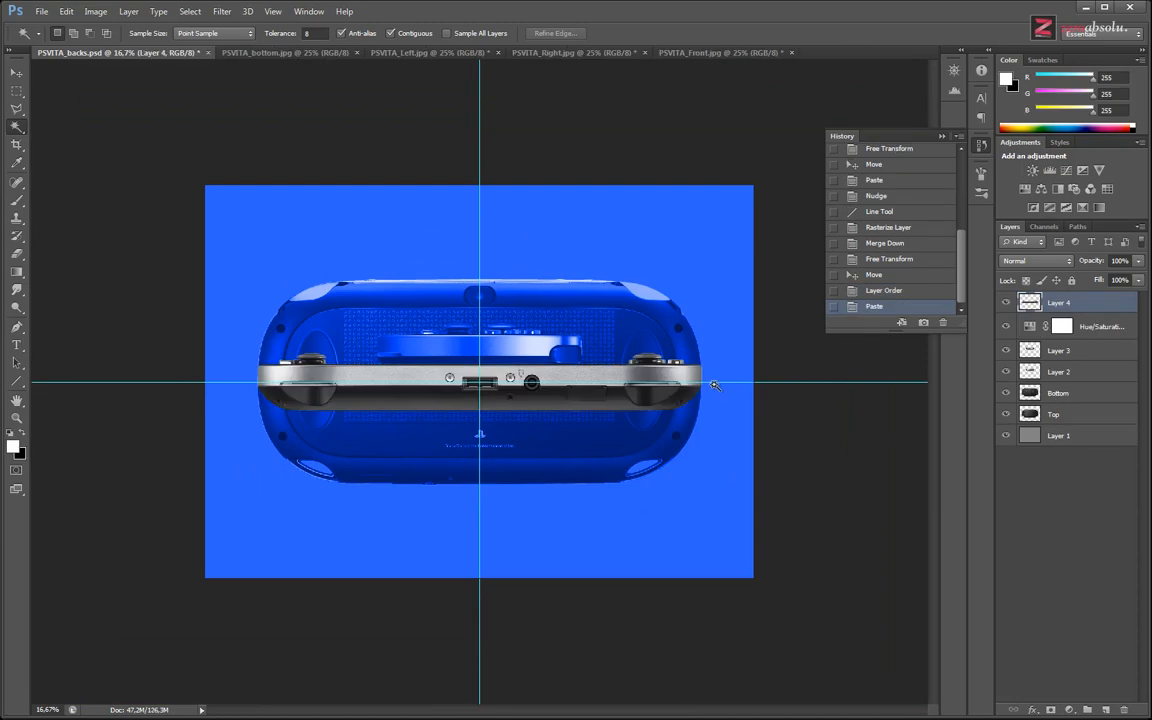
# Check the front view's ends and centre against the console below, and move it straight up until its bottom edge rests on the horizontal guide.
pyautogui.hotkey('ctrl', '+')
pyautogui.hotkey('ctrl', '+')
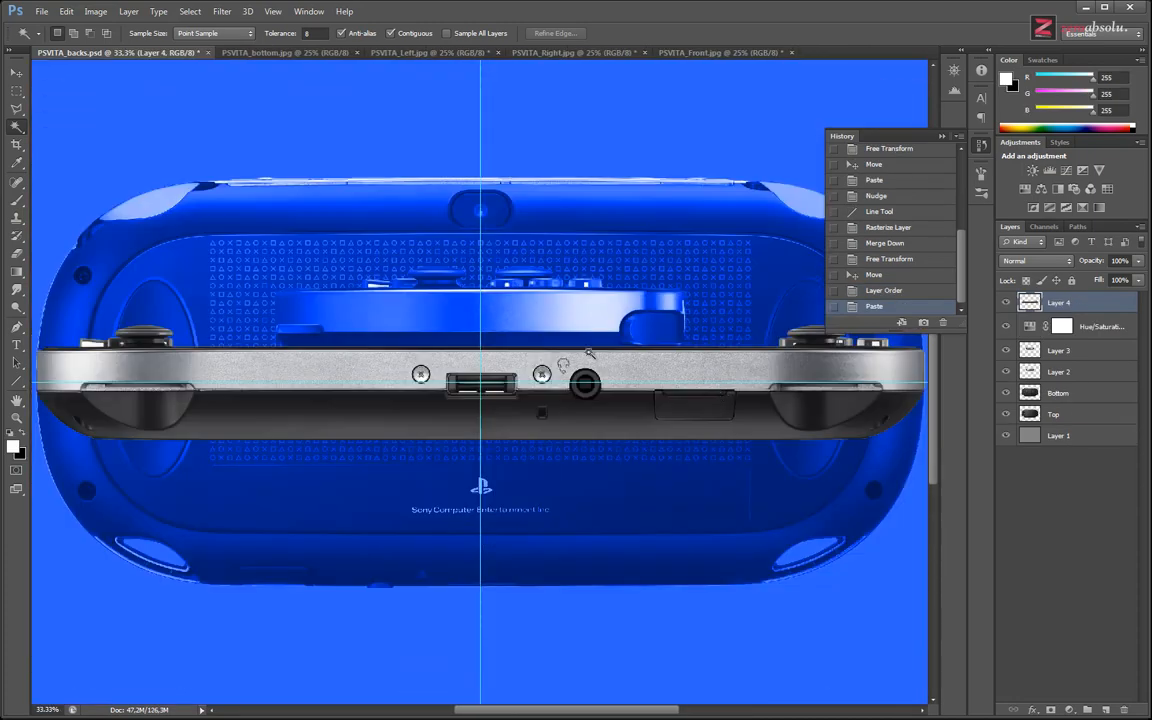
pyautogui.moveTo(292, 390); pyautogui.dragTo(591, 417)
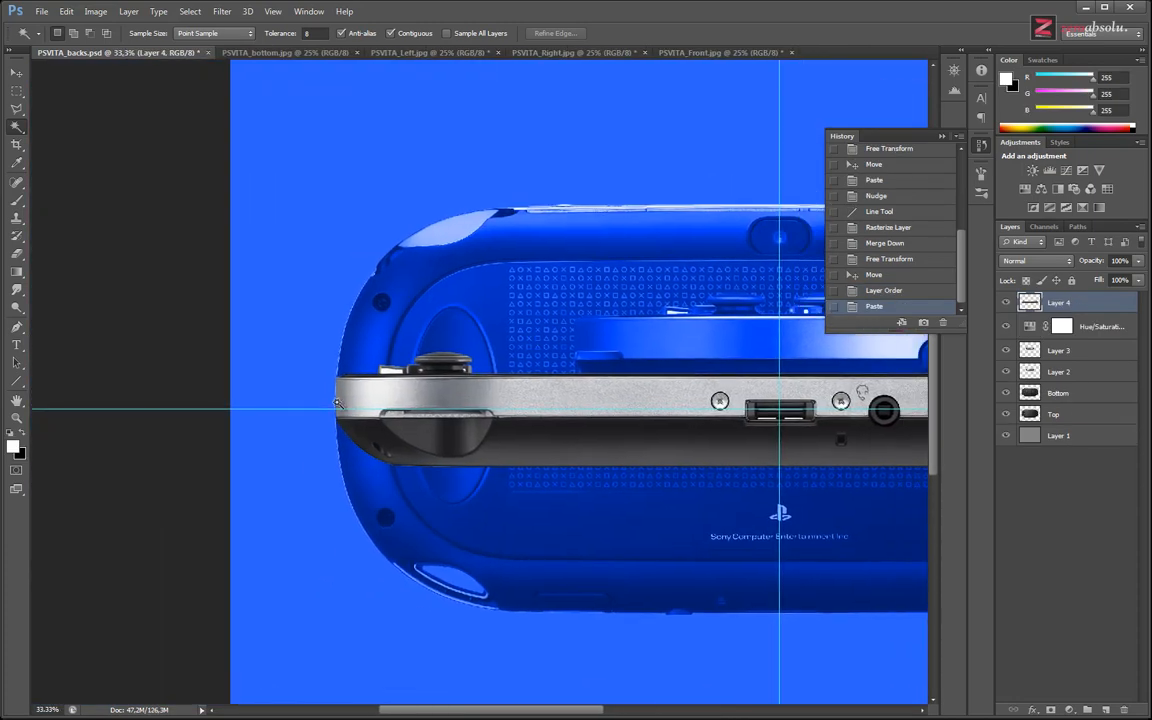
pyautogui.hotkey('ctrl', '+')
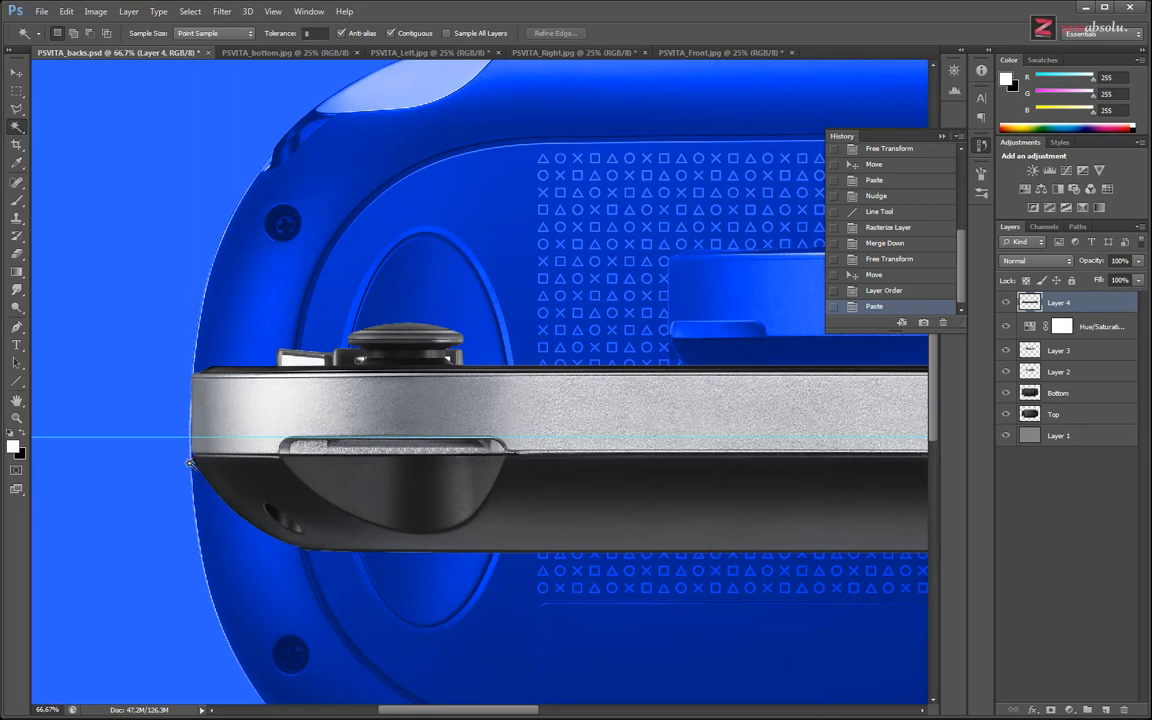
pyautogui.moveTo(637, 450); pyautogui.dragTo(200, 452)
pyautogui.moveTo(800, 462); pyautogui.dragTo(230, 478)
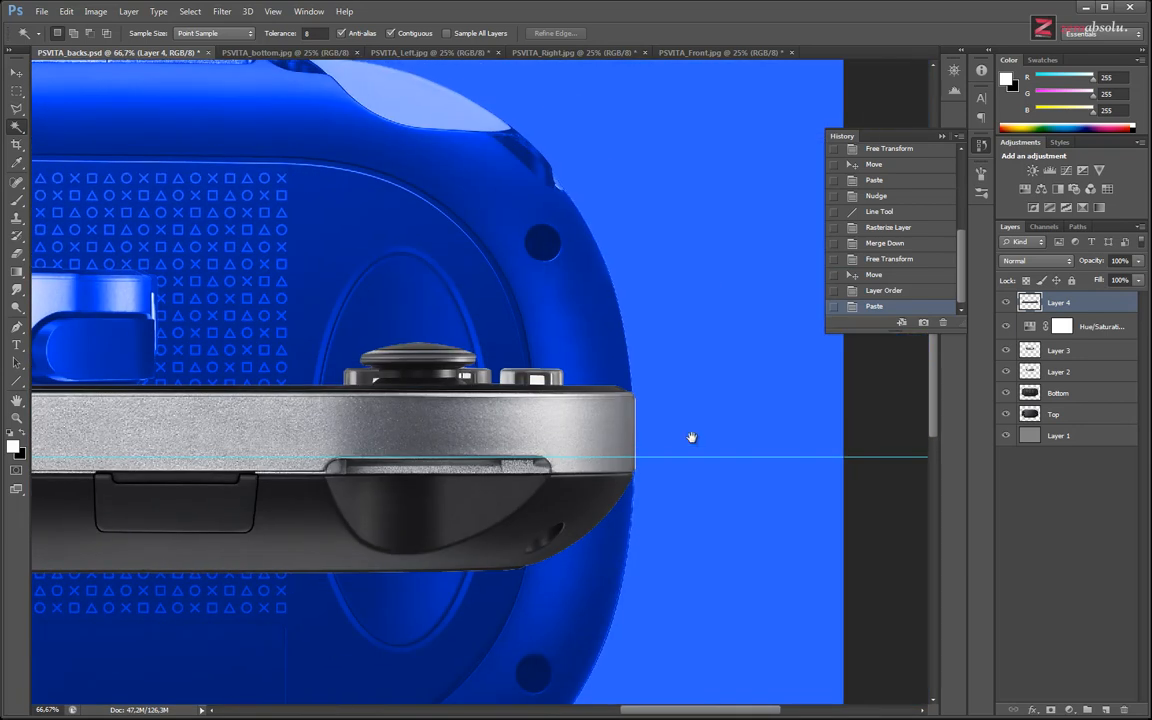
pyautogui.moveTo(262, 319); pyautogui.dragTo(600, 292)
pyautogui.moveTo(140, 331); pyautogui.dragTo(503, 308)
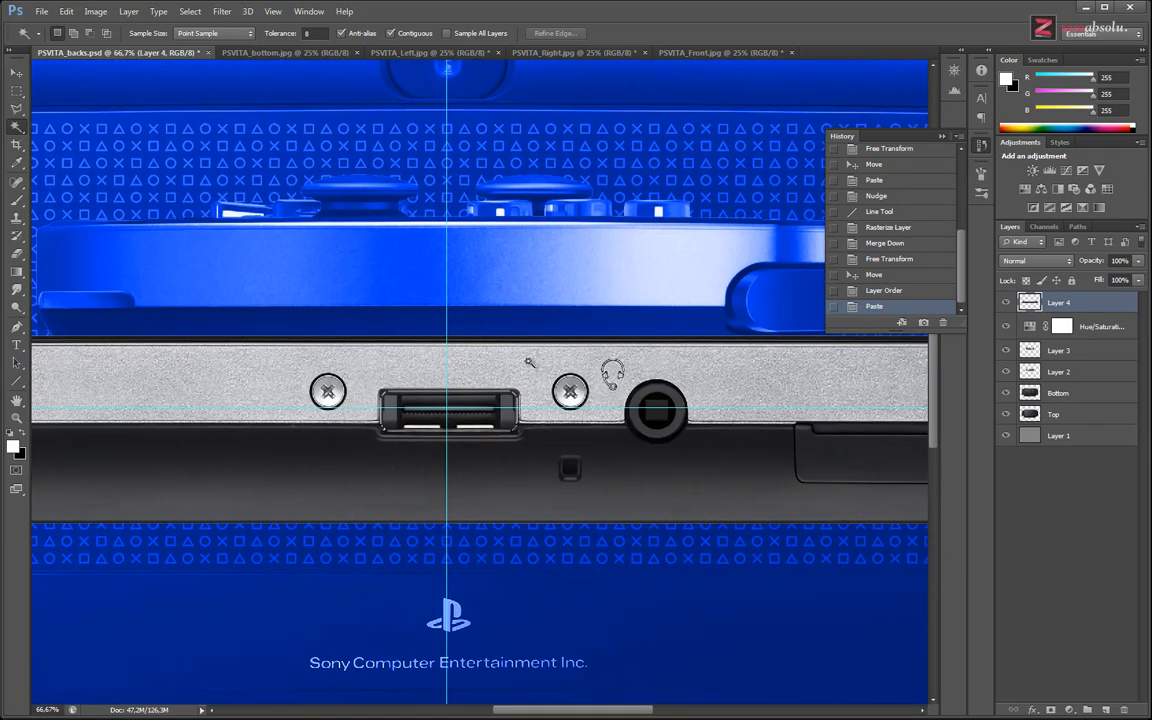
pyautogui.keyDown('ctrl'); pyautogui.moveTo(494, 388); pyautogui.dragTo(504, 277); pyautogui.keyUp('ctrl')
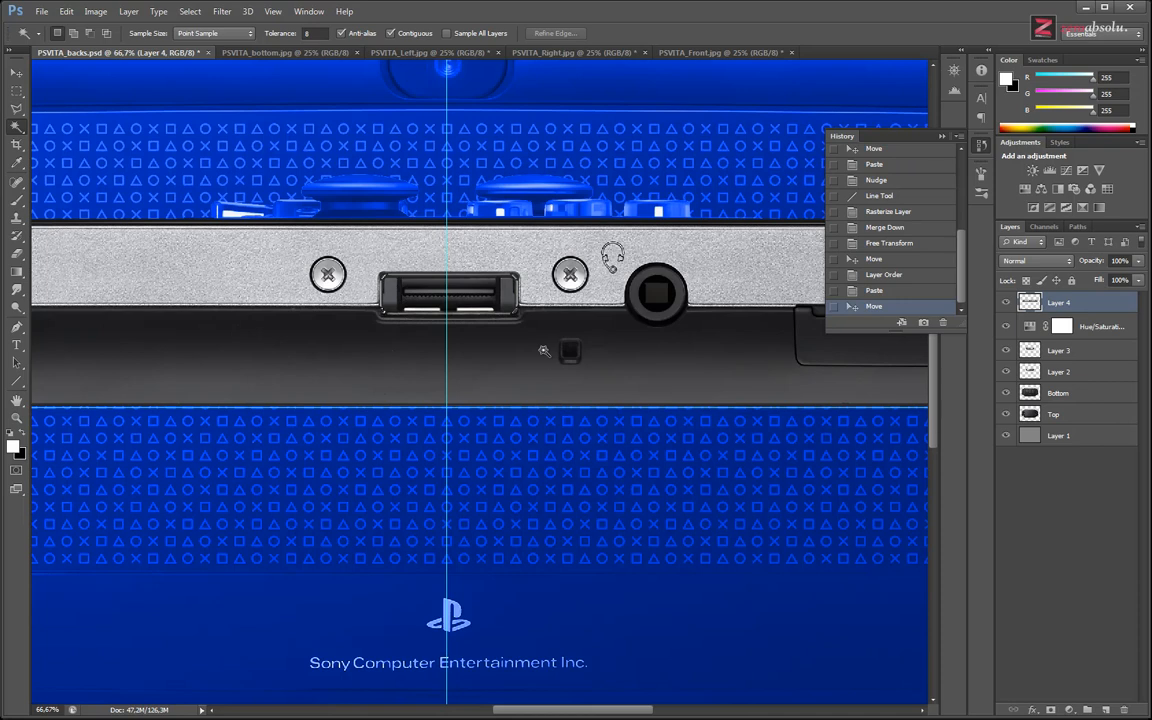
# Move the Hue/Saturation layer above Layer 4 and save PSVITA_backs.psd.
pyautogui.hotkey('ctrl', '-')
pyautogui.hotkey('ctrl', '-')
pyautogui.hotkey('ctrl', '-')
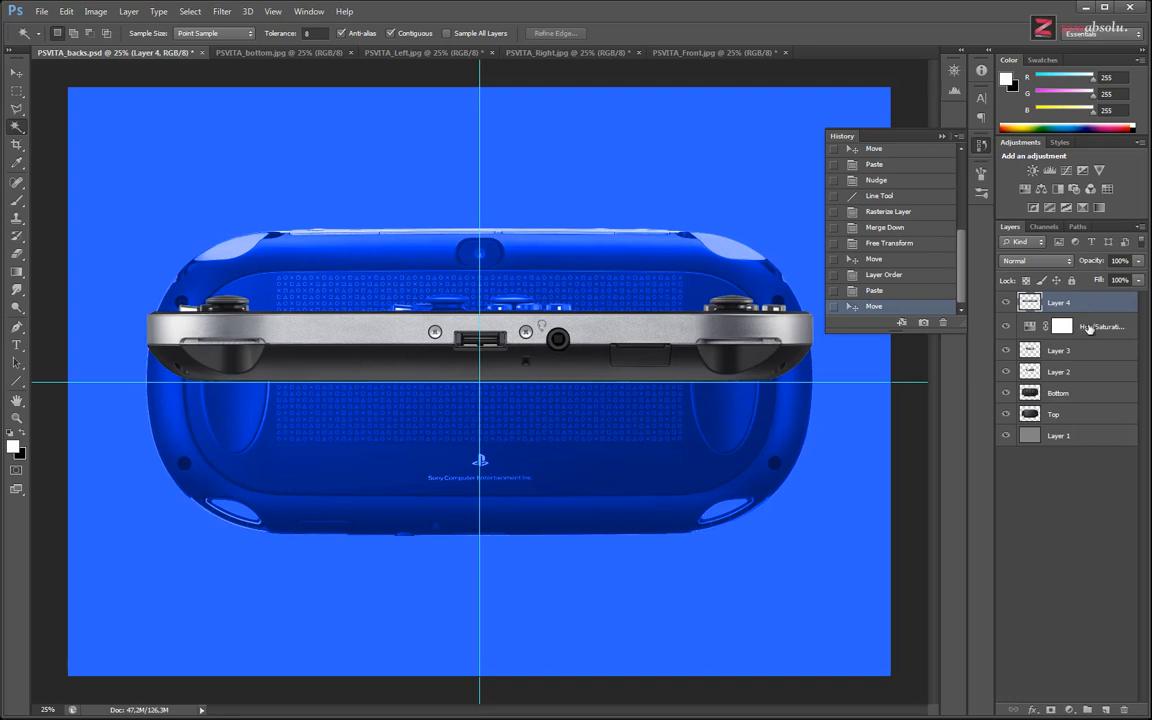
pyautogui.moveTo(1083, 327); pyautogui.dragTo(1090, 298)
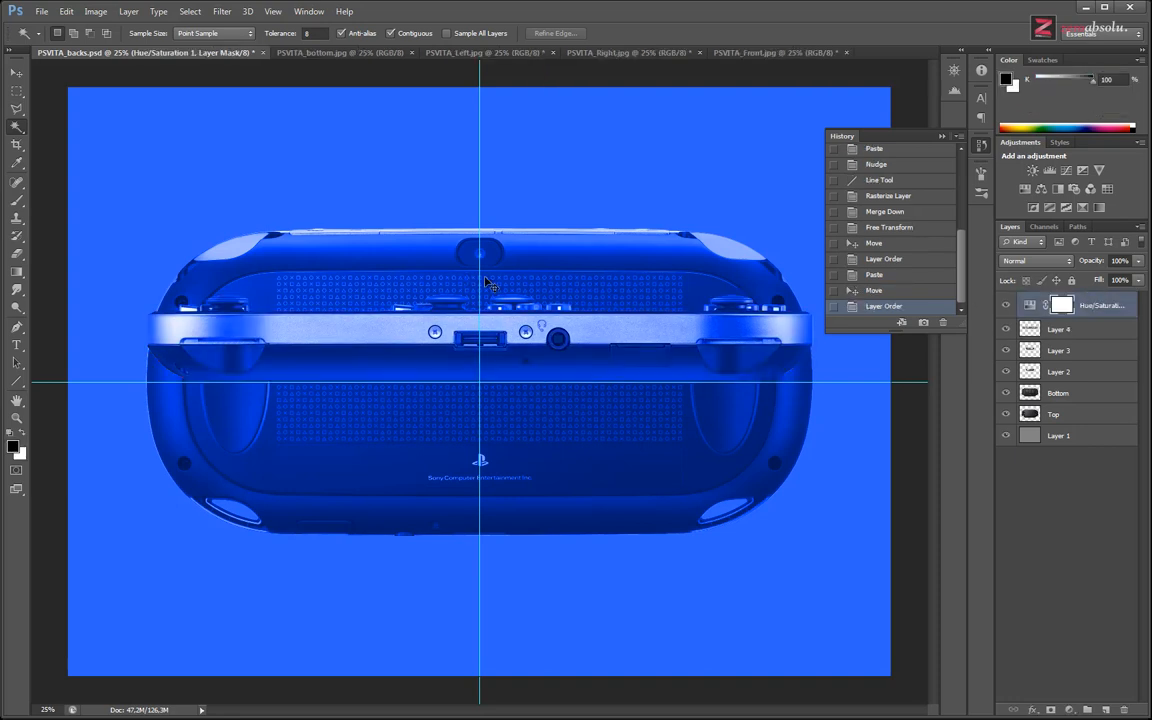
pyautogui.hotkey('ctrl', 's')
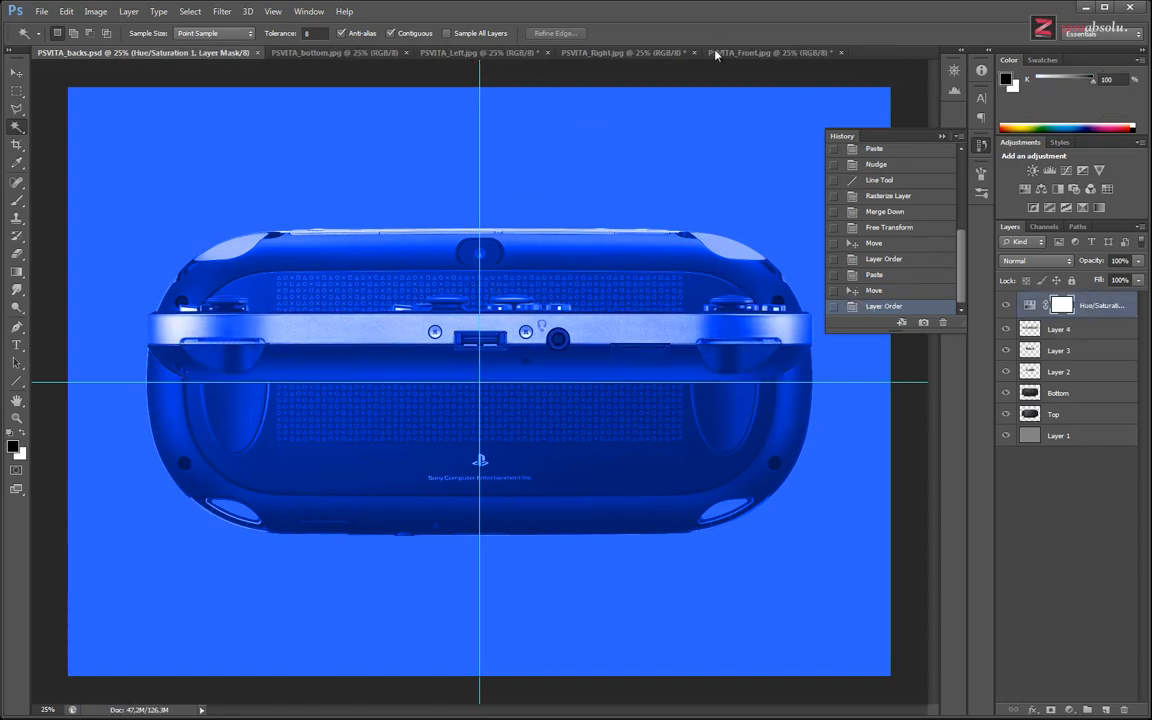
# Close PSVITA_Right.jpg, PSVITA_Left.jpg and PSVITA_bottom.jpg without saving their changes.
pyautogui.click(478, 52)
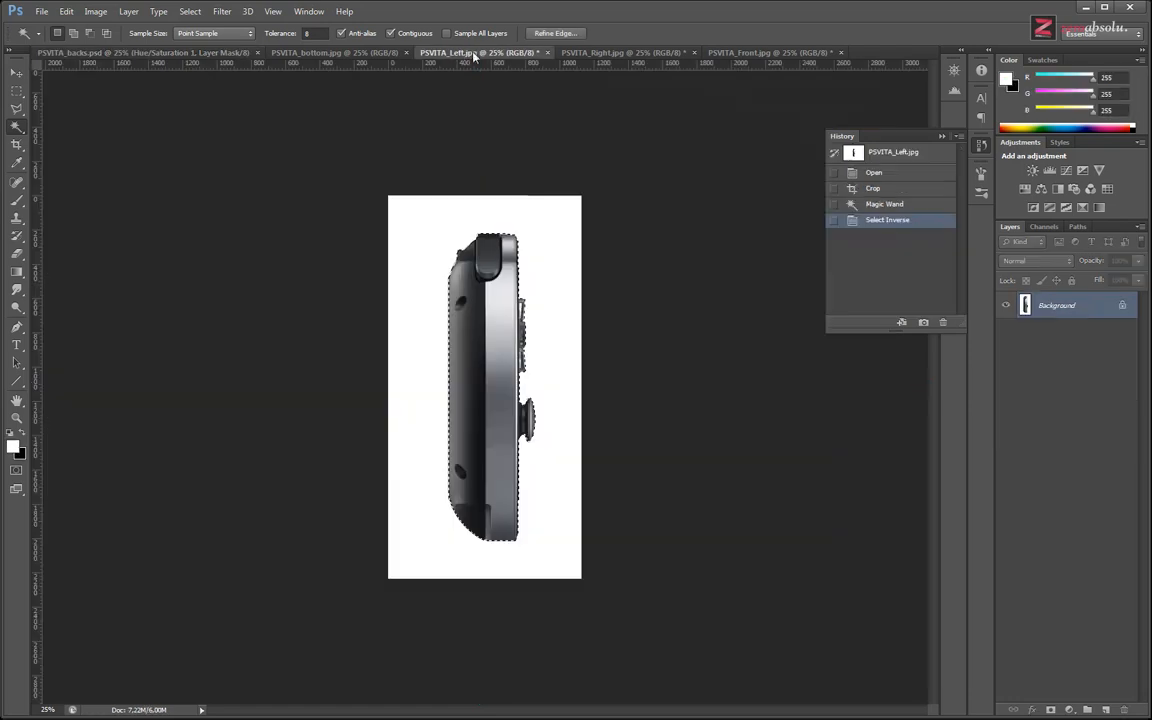
pyautogui.click(620, 53)
pyautogui.hotkey('ctrl', 'w')
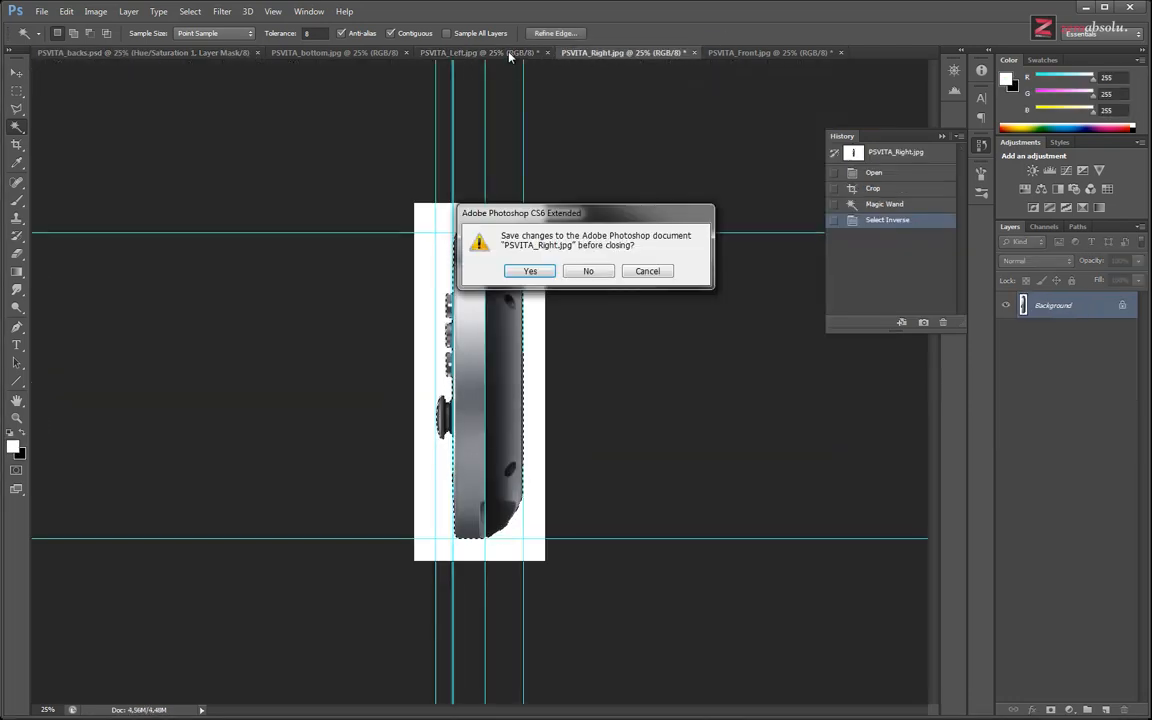
pyautogui.click(588, 271)
pyautogui.hotkey('ctrl', 'w')
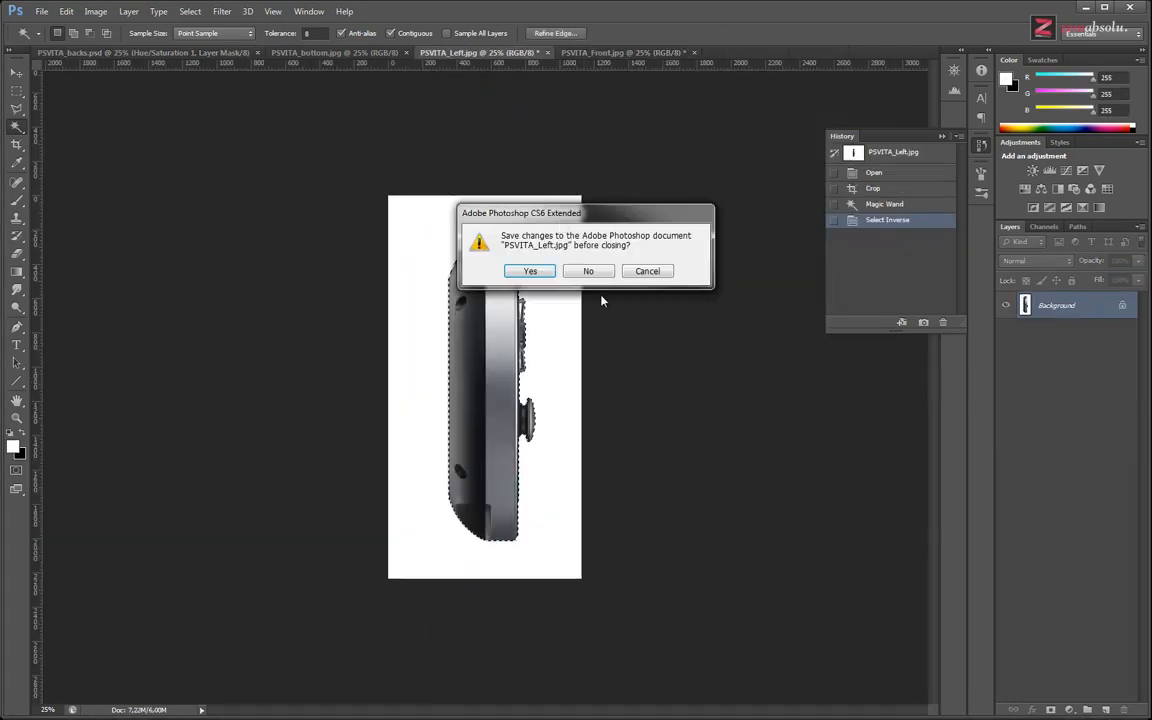
pyautogui.click(588, 271)
pyautogui.click(320, 52)
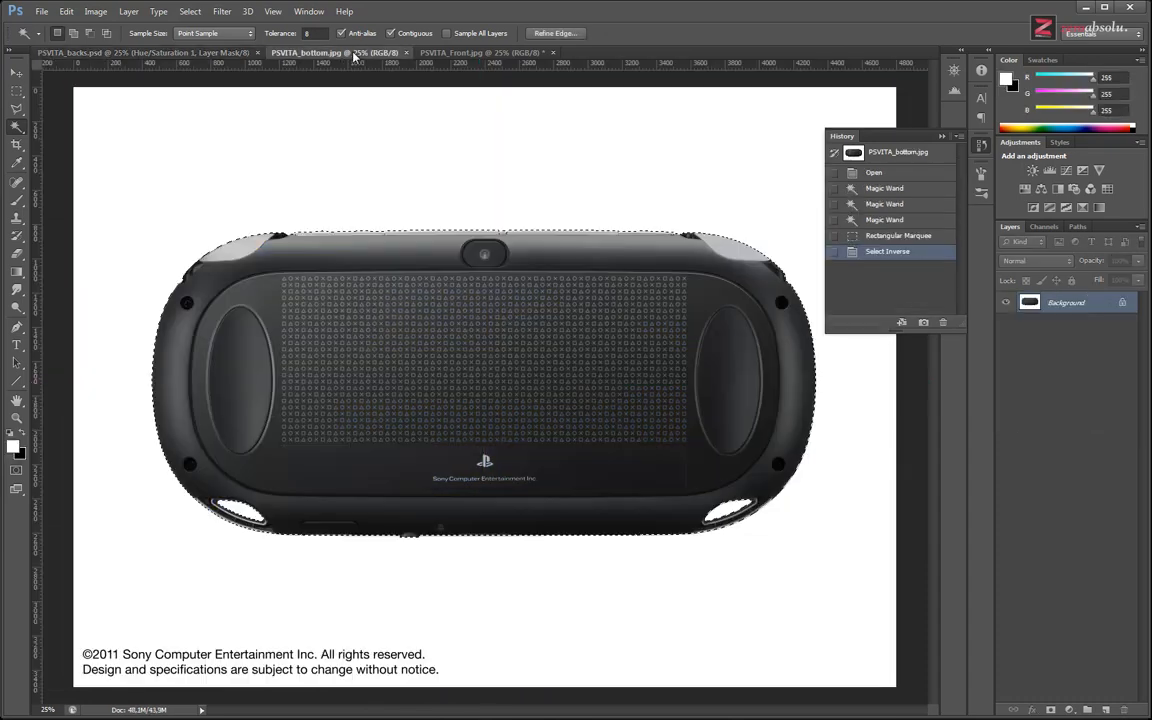
pyautogui.hotkey('ctrl', 'w')
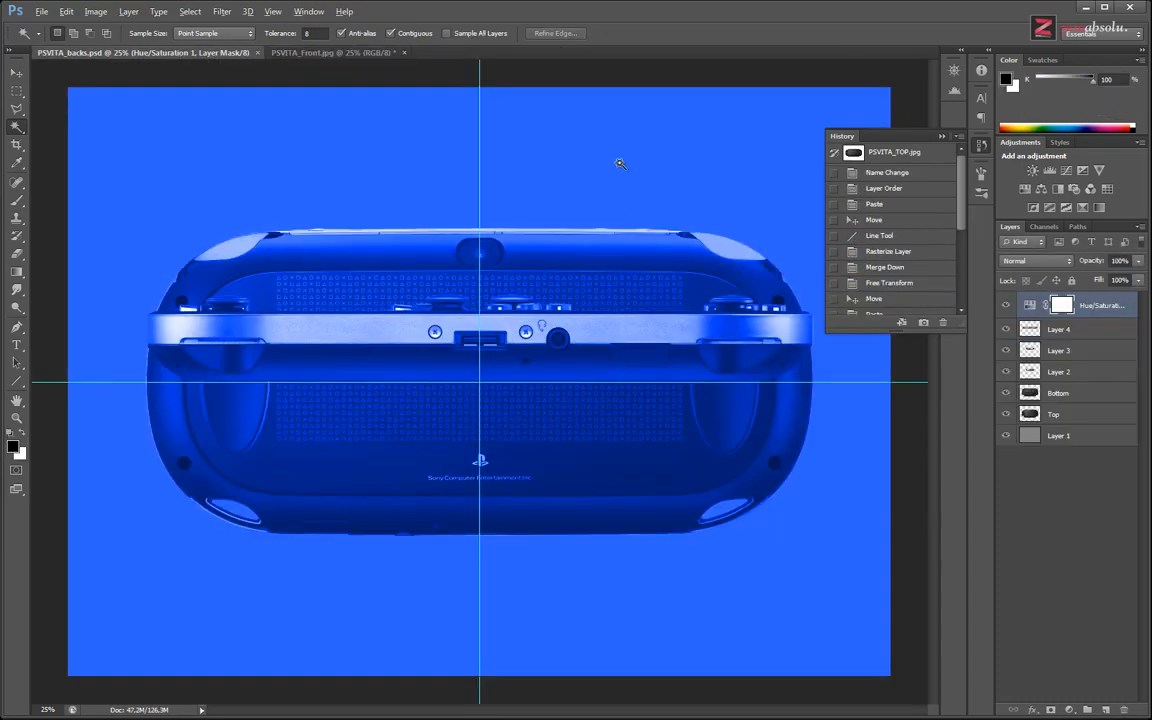
# Open PSVITA__back.jpg from the vitapics folder in the file manager and crop it closely around the console, removing the copyright text.
pyautogui.hotkey('alt', 'Tab')
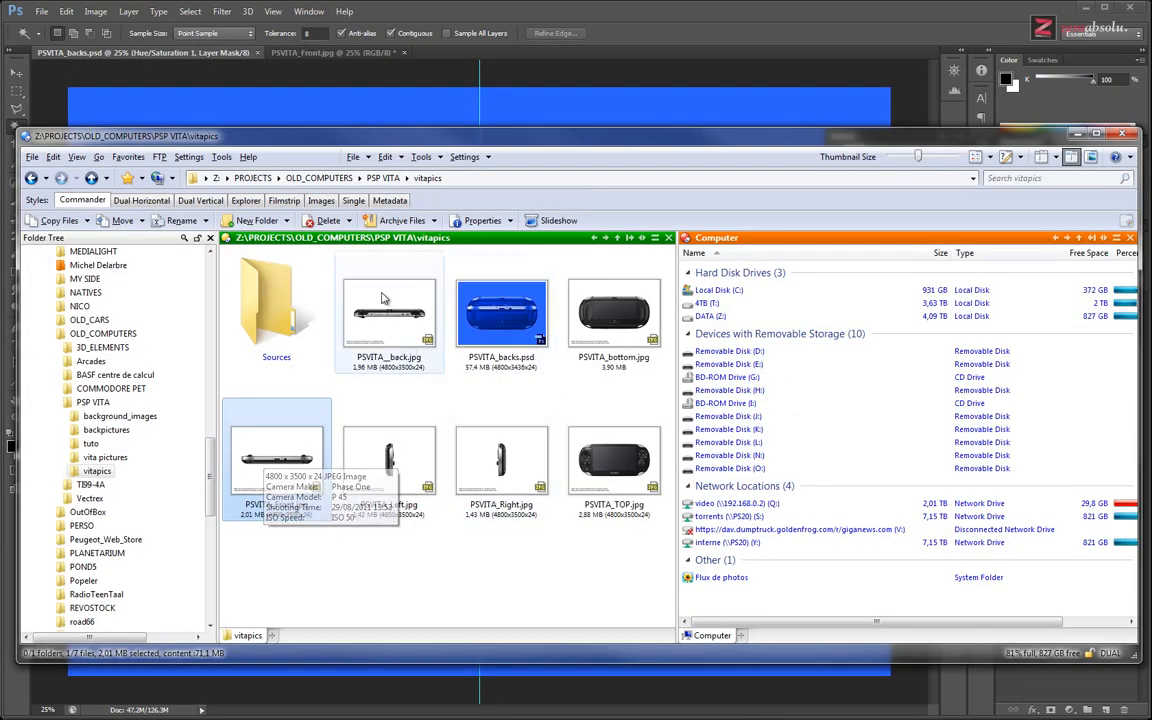
pyautogui.doubleClick(381, 298)
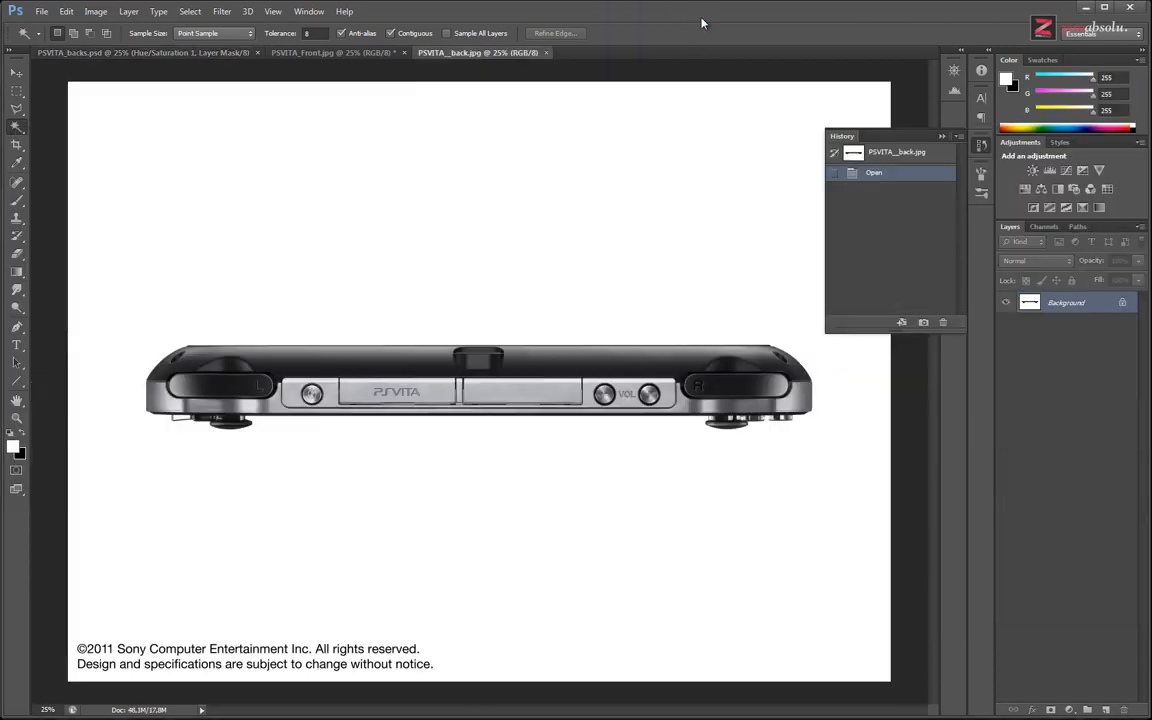
pyautogui.click(17, 146)
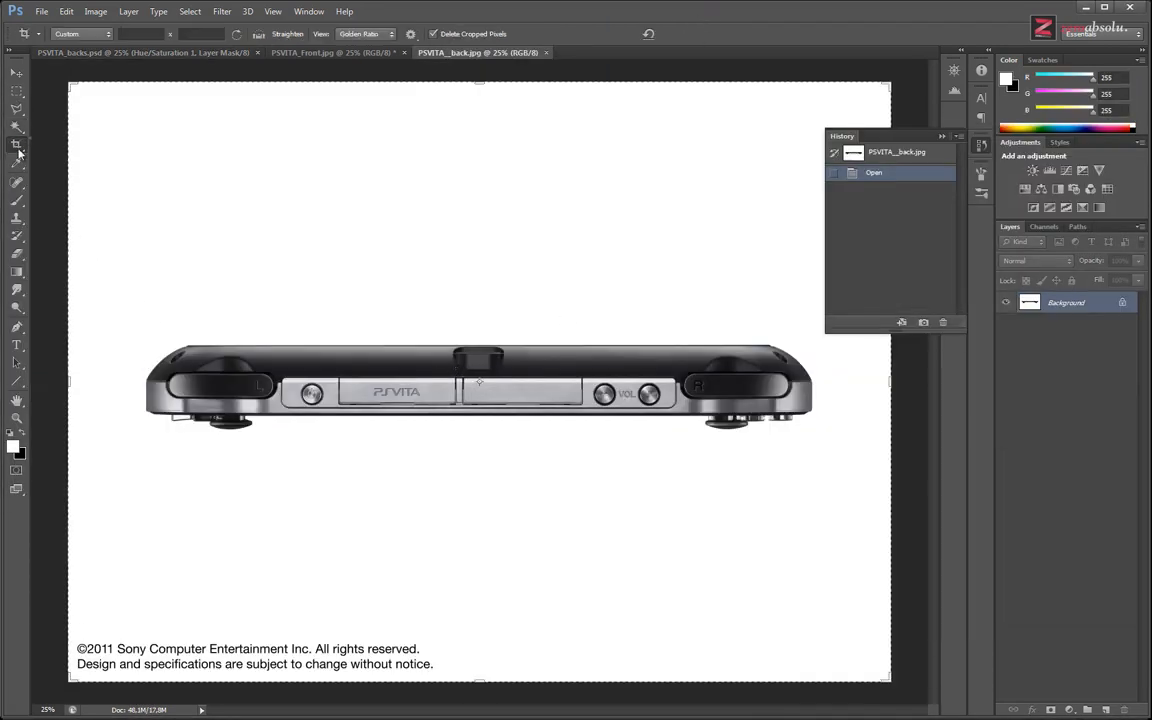
pyautogui.moveTo(90, 320); pyautogui.dragTo(843, 463)
pyautogui.press('Return')
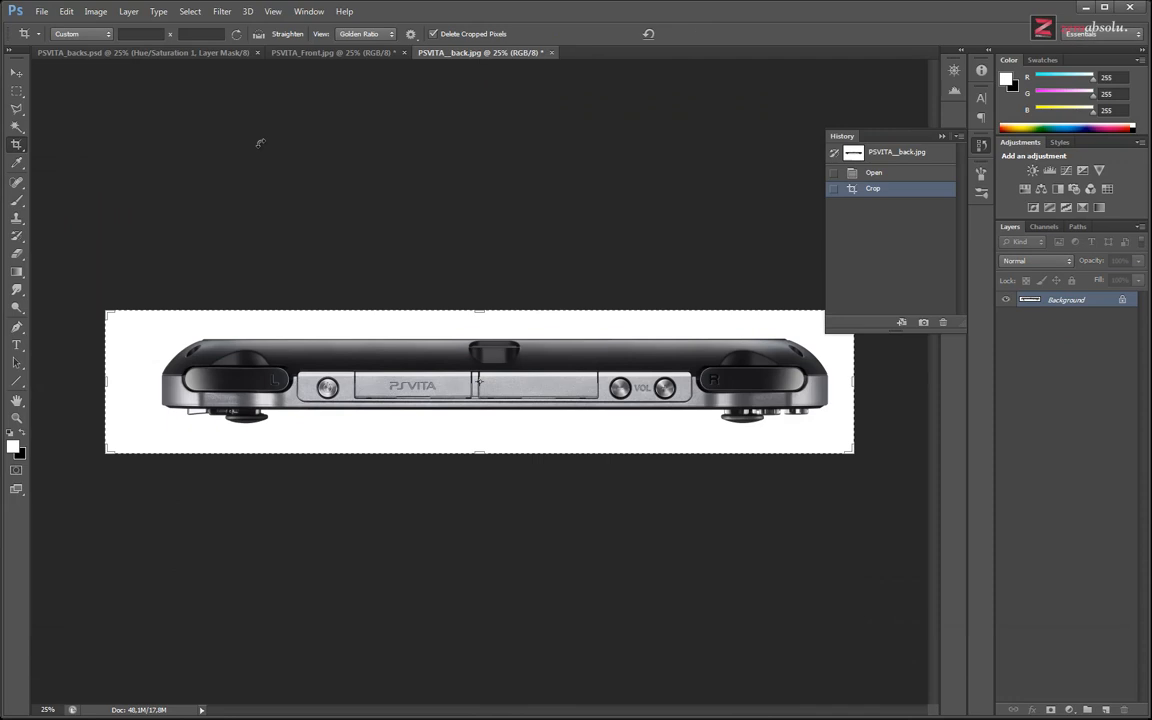
# Select the white background with the Magic Wand, invert the selection, and copy the back view into PSVITA_backs.psd as the top layer.
pyautogui.click(17, 127)
pyautogui.click(165, 316)
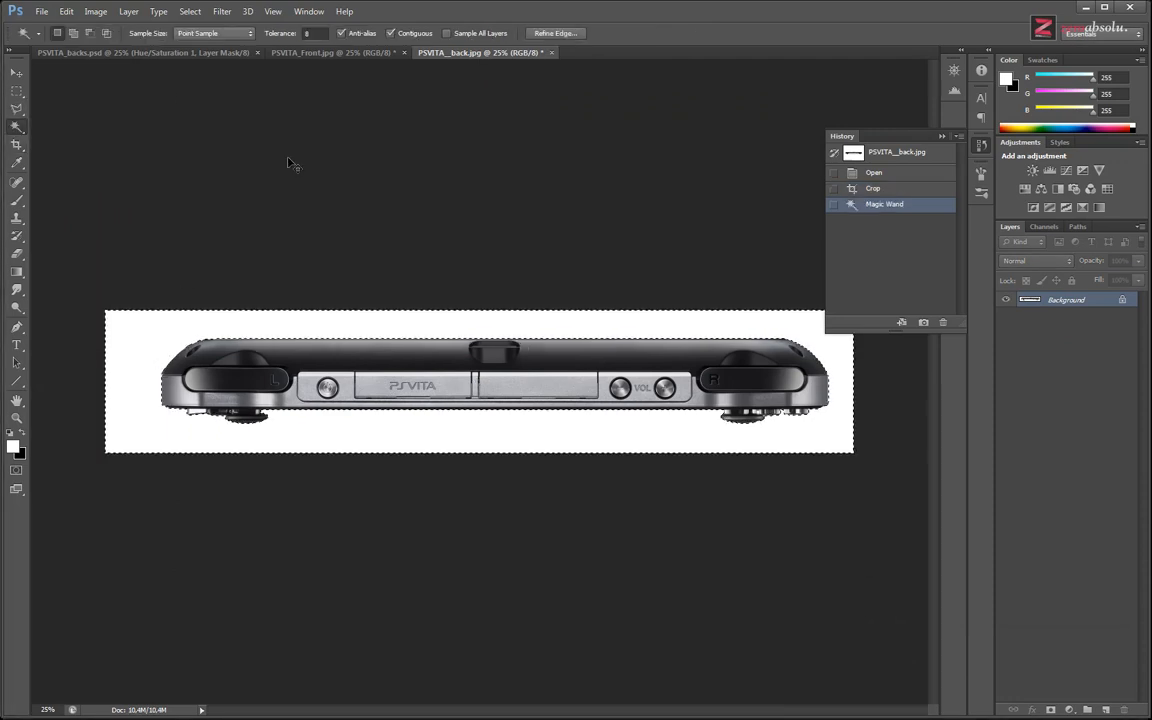
pyautogui.hotkey('shift', 'ctrl', 'i')
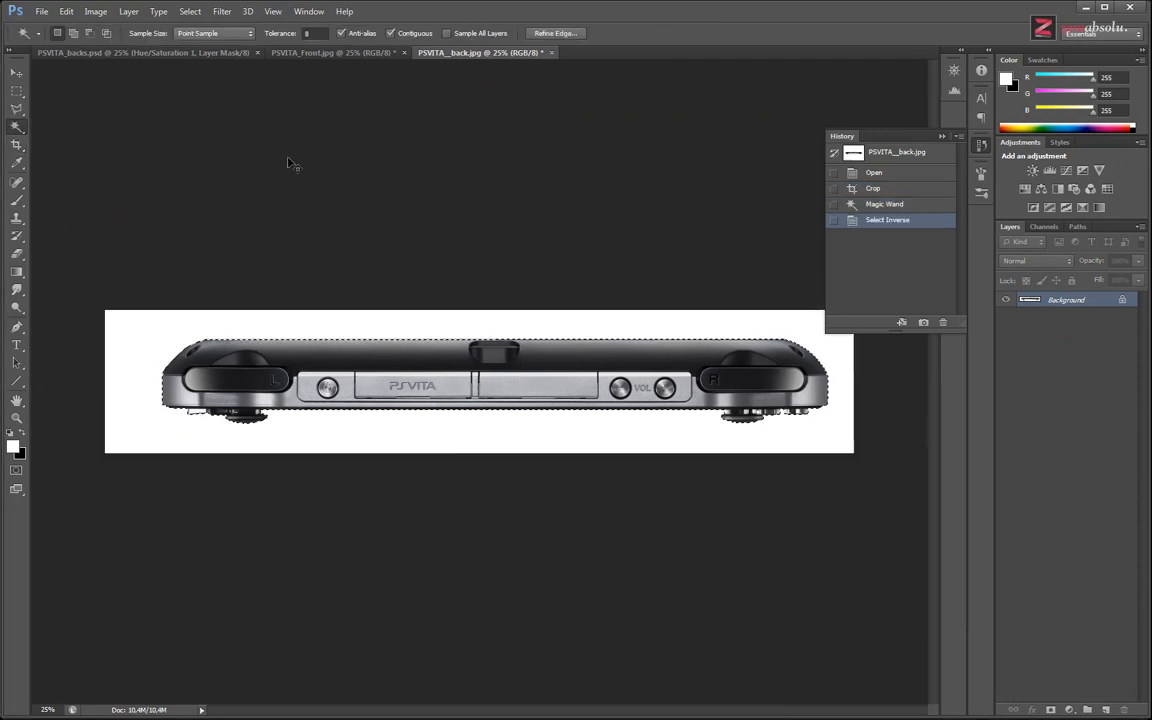
pyautogui.click(179, 52)
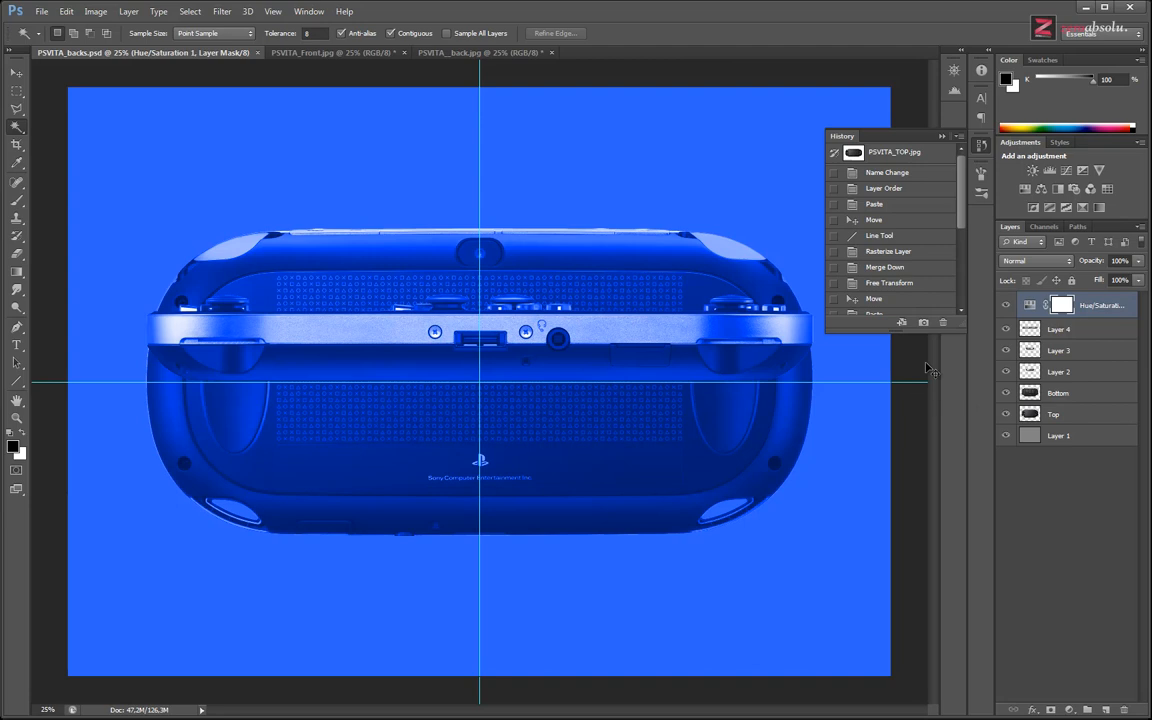
pyautogui.hotkey('ctrl', 'v')
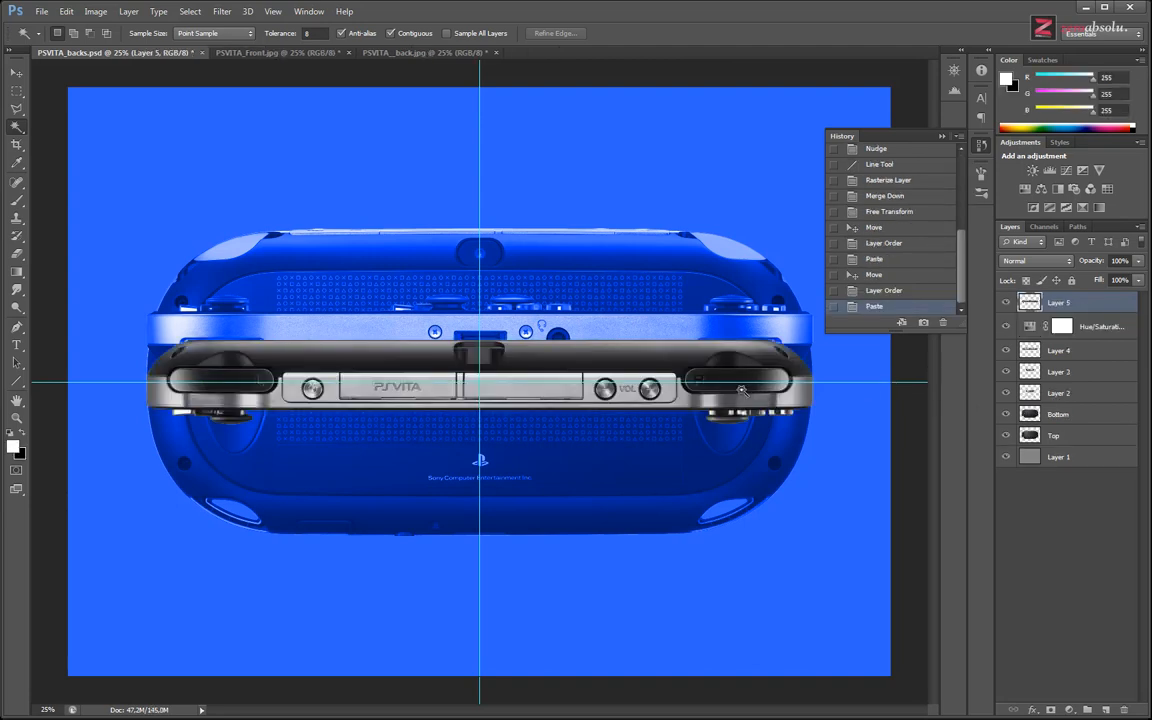
# Examine the pasted back view's ends and middle for alignment with the console underneath and the vertical guide.
pyautogui.hotkey('ctrl', '+')
pyautogui.hotkey('ctrl', '+')
pyautogui.hotkey('ctrl', '+')
pyautogui.moveTo(211, 454); pyautogui.dragTo(70, 445)
pyautogui.moveTo(735, 440); pyautogui.dragTo(615, 438)
pyautogui.moveTo(167, 440); pyautogui.dragTo(617, 455)
pyautogui.moveTo(424, 471); pyautogui.dragTo(329, 481)
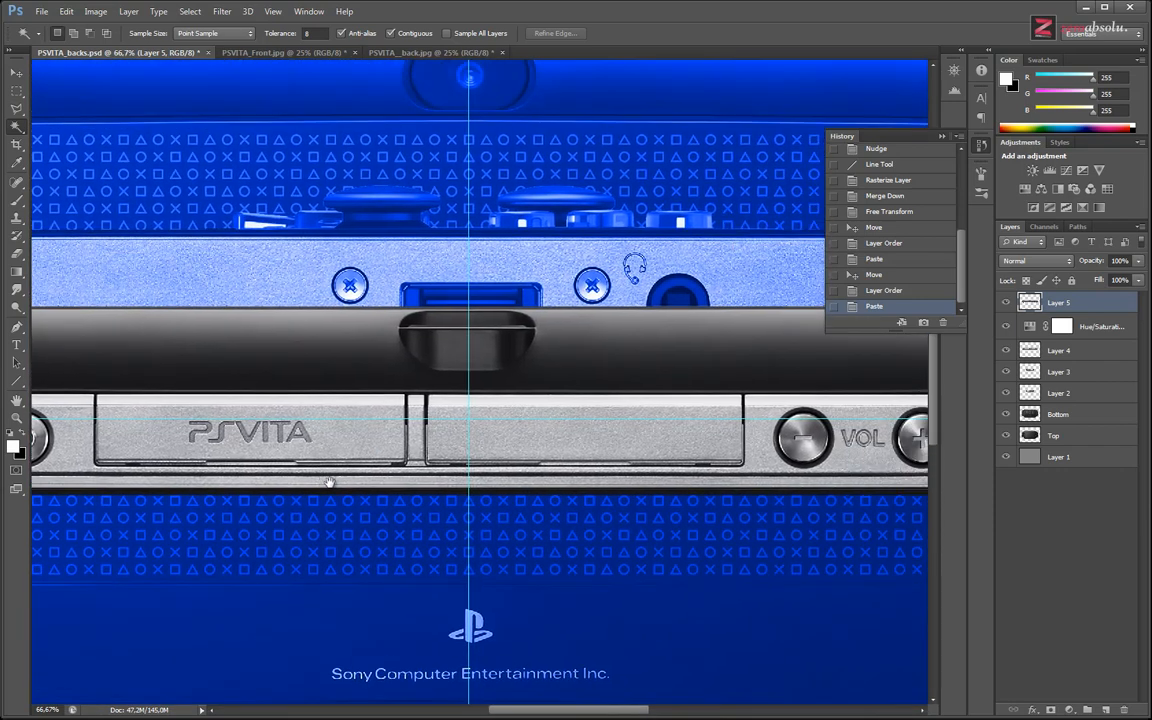
pyautogui.keyDown('ctrl'); pyautogui.moveTo(576, 399); pyautogui.dragTo(580, 315); pyautogui.keyUp('ctrl')
pyautogui.hotkey('ctrl', 'z')
pyautogui.hotkey('ctrl', '-')
pyautogui.hotkey('ctrl', '-')
pyautogui.hotkey('ctrl', '-')
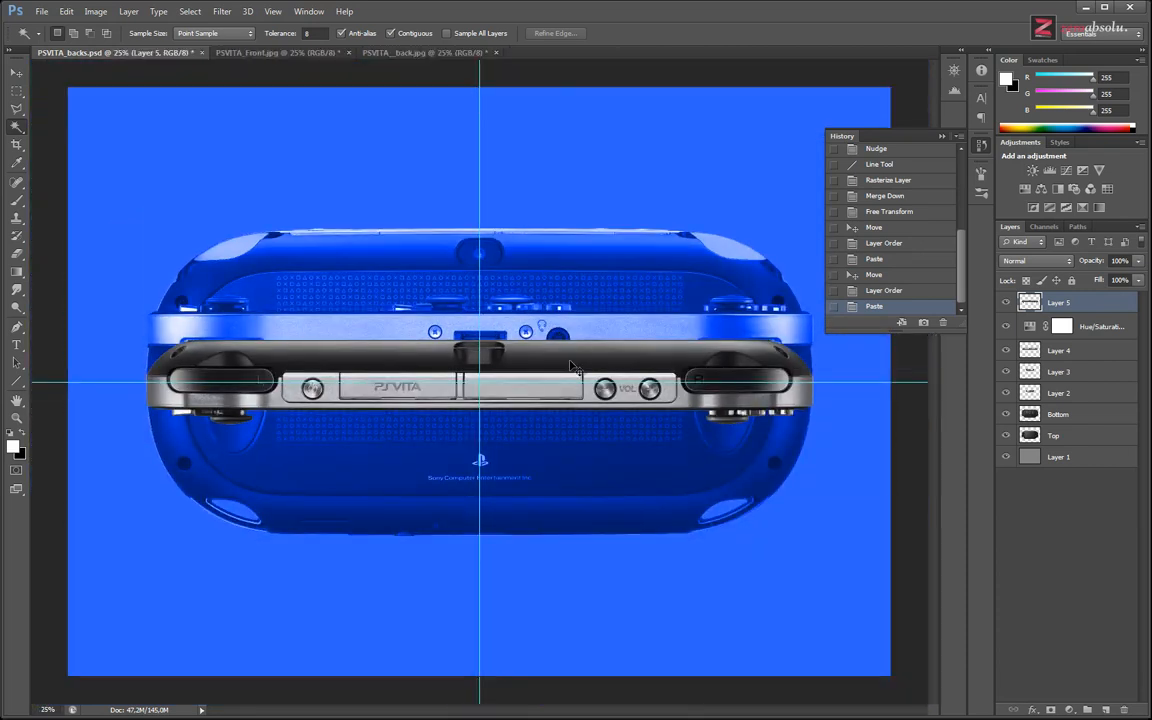
pyautogui.keyDown('ctrl'); pyautogui.moveTo(571, 327); pyautogui.dragTo(586, 255); pyautogui.keyUp('ctrl')
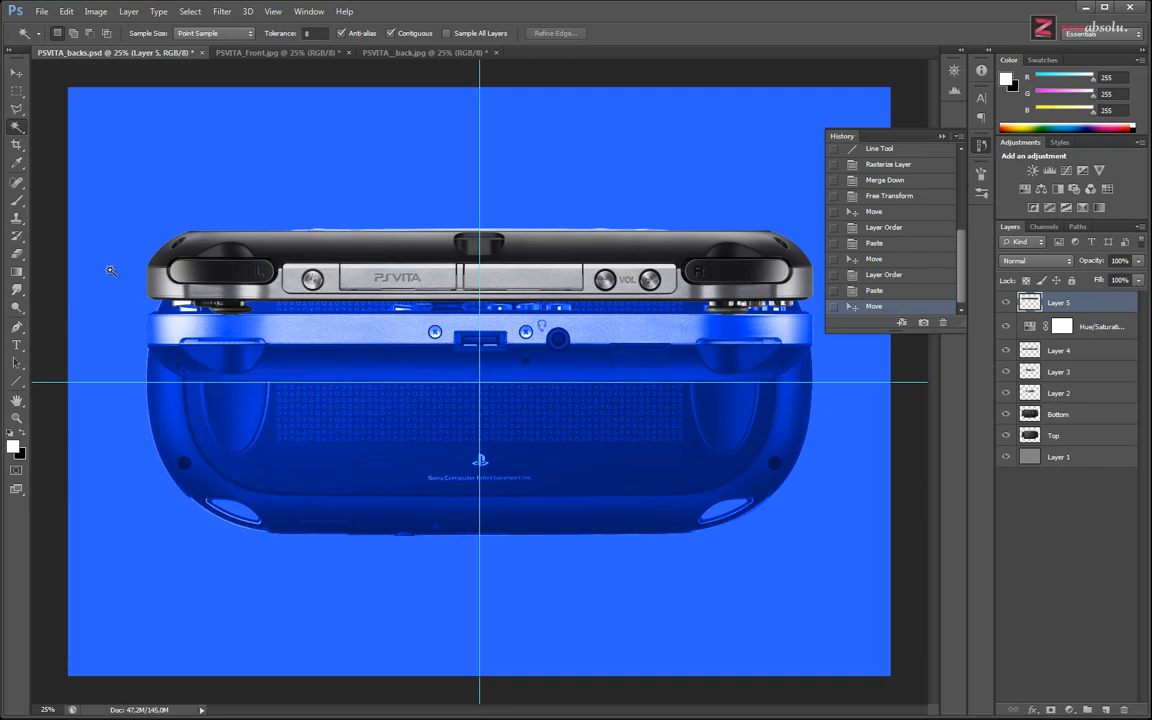
pyautogui.hotkey('ctrl', 'z')
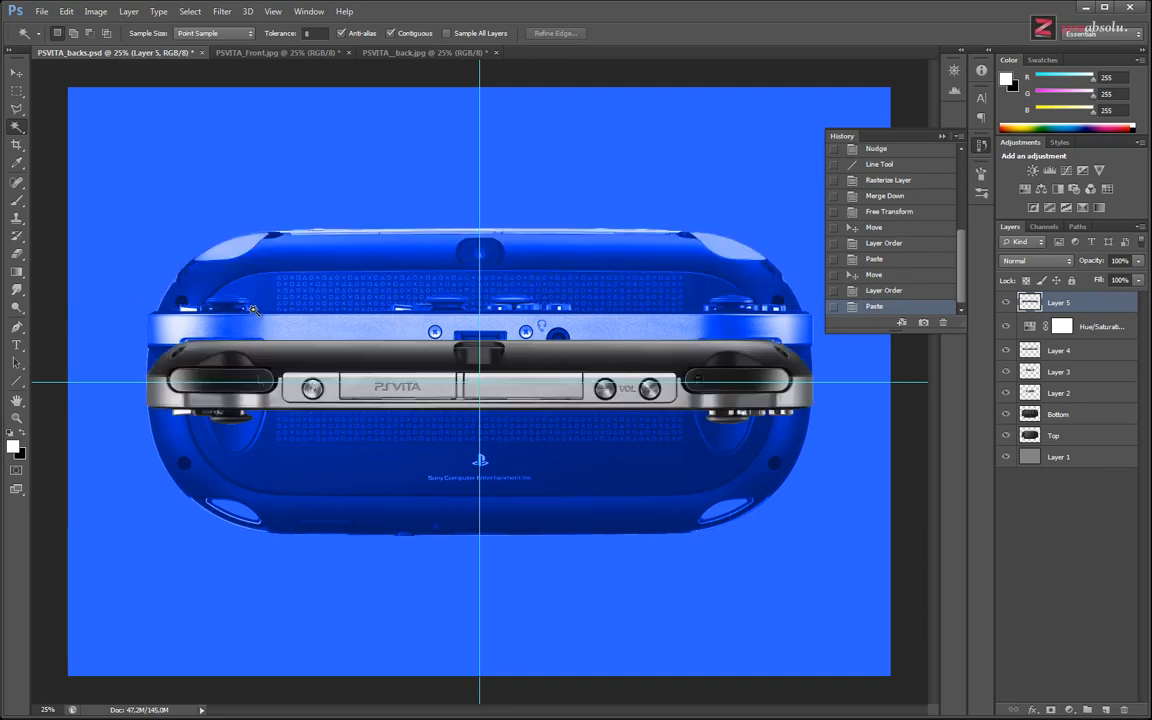
# Flip the back view both horizontally and vertically with Free Transform, at -100% width and -100% height.
pyautogui.hotkey('ctrl', 't')
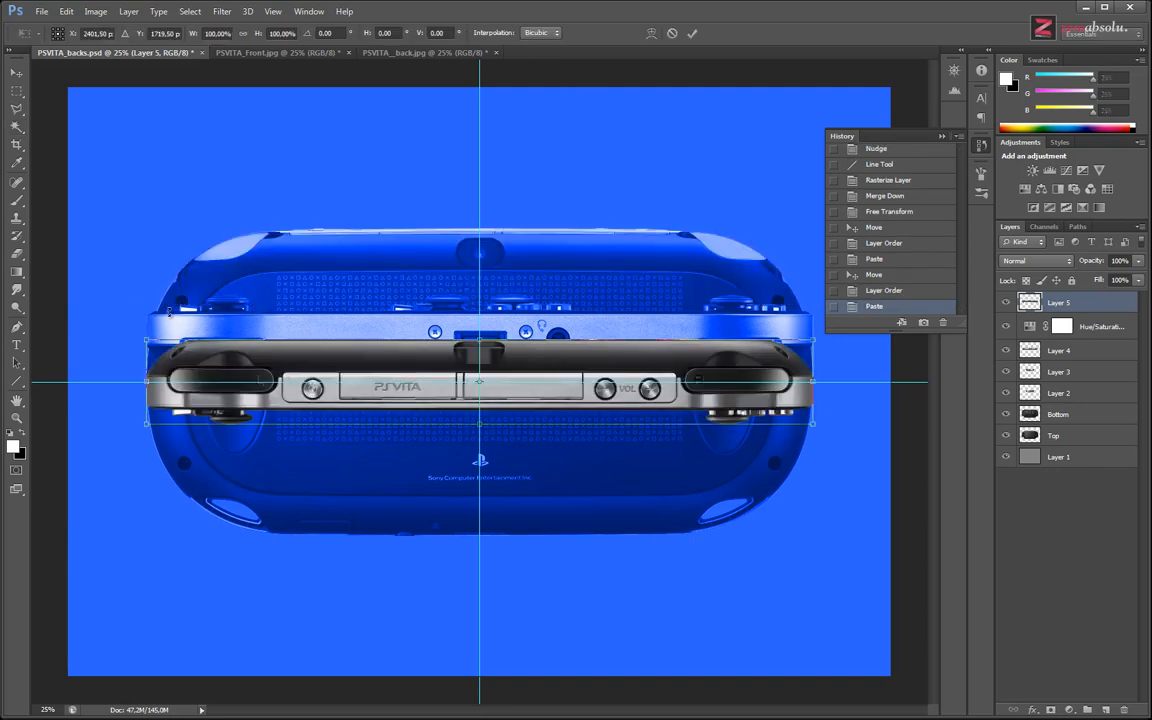
pyautogui.moveTo(135, 298); pyautogui.dragTo(790, 390)
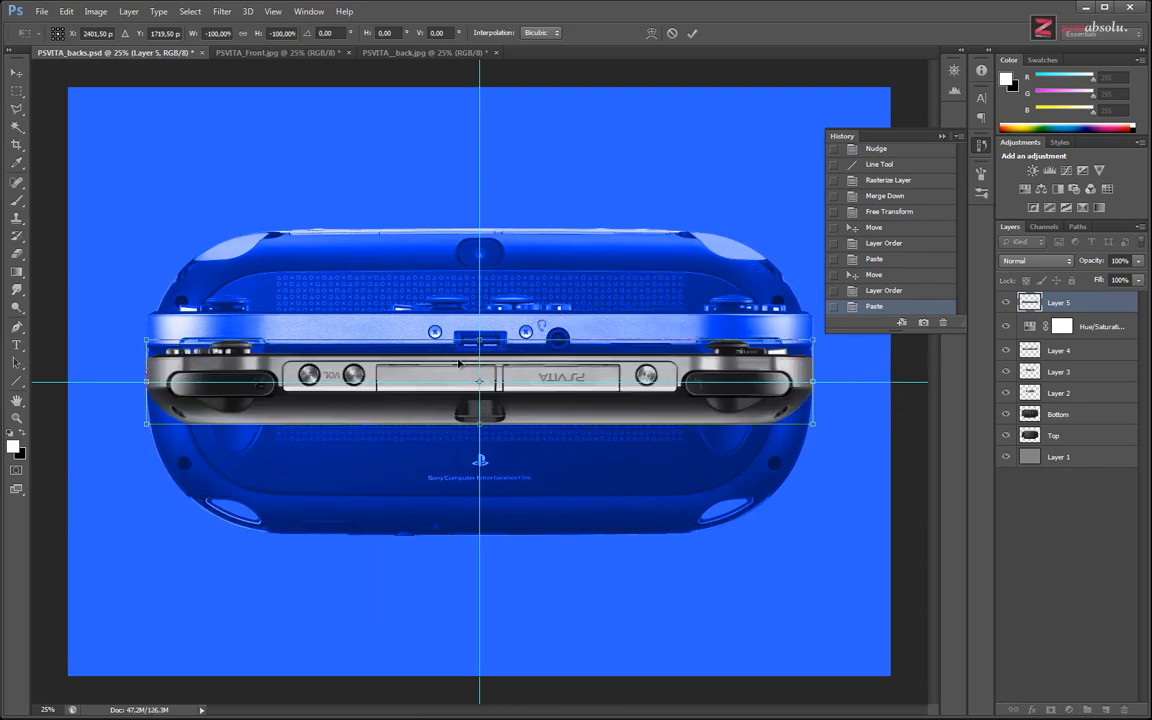
pyautogui.press('Return')
pyautogui.press('w')
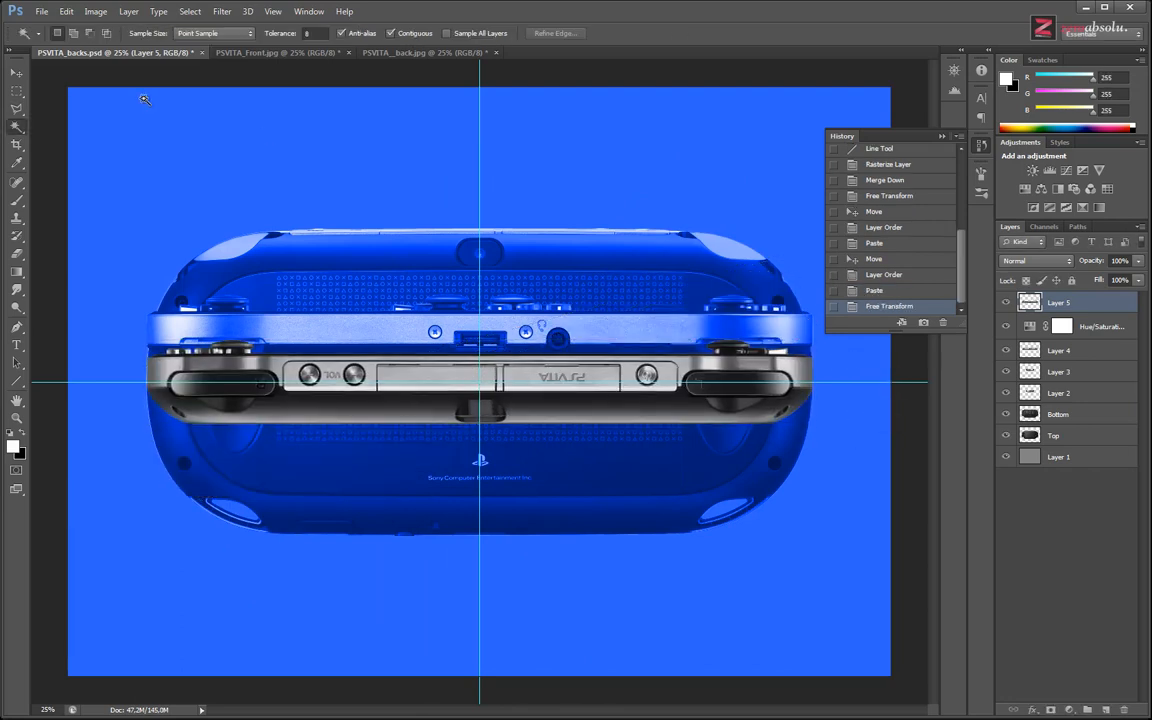
# Move the flipped back view up onto the horizontal guide and place the Hue/Saturation layer above Layer 5.
pyautogui.click(16, 90)
pyautogui.keyDown('ctrl'); pyautogui.moveTo(381, 380); pyautogui.dragTo(385, 335); pyautogui.keyUp('ctrl')
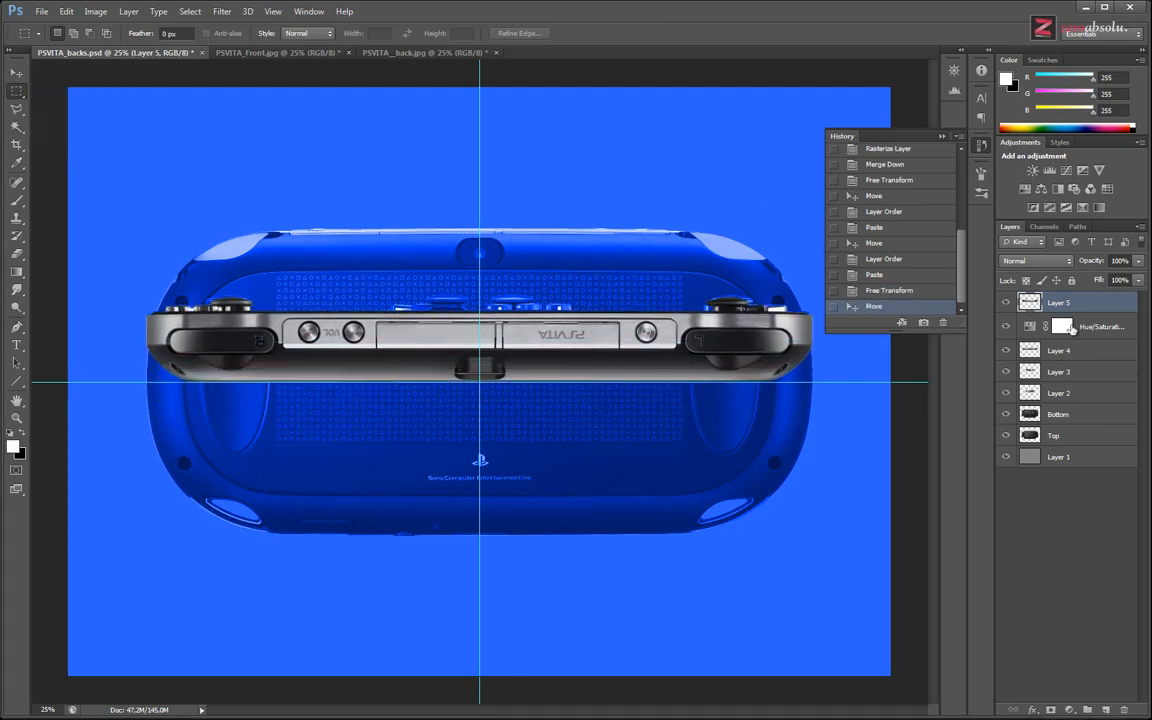
pyautogui.moveTo(1108, 328); pyautogui.dragTo(1030, 298)
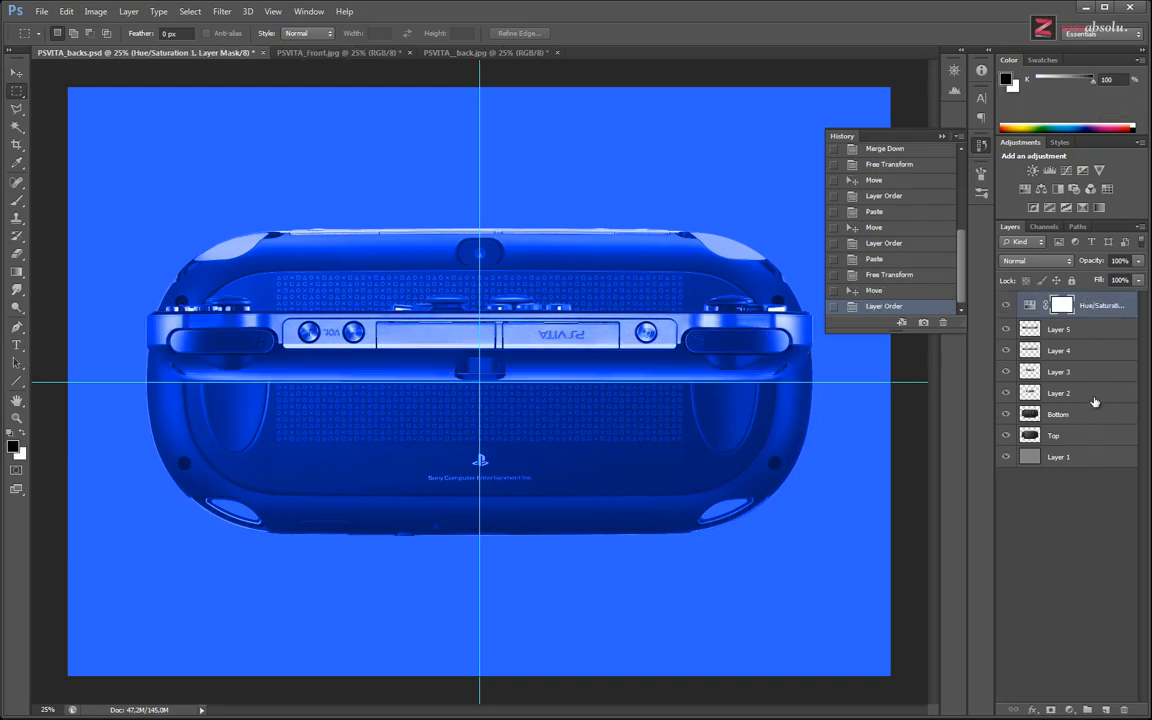
# Hide every layer except Layer 1 and Layer 2, and rename Layer 2 as Left.
pyautogui.moveTo(1006, 371); pyautogui.dragTo(1006, 305)
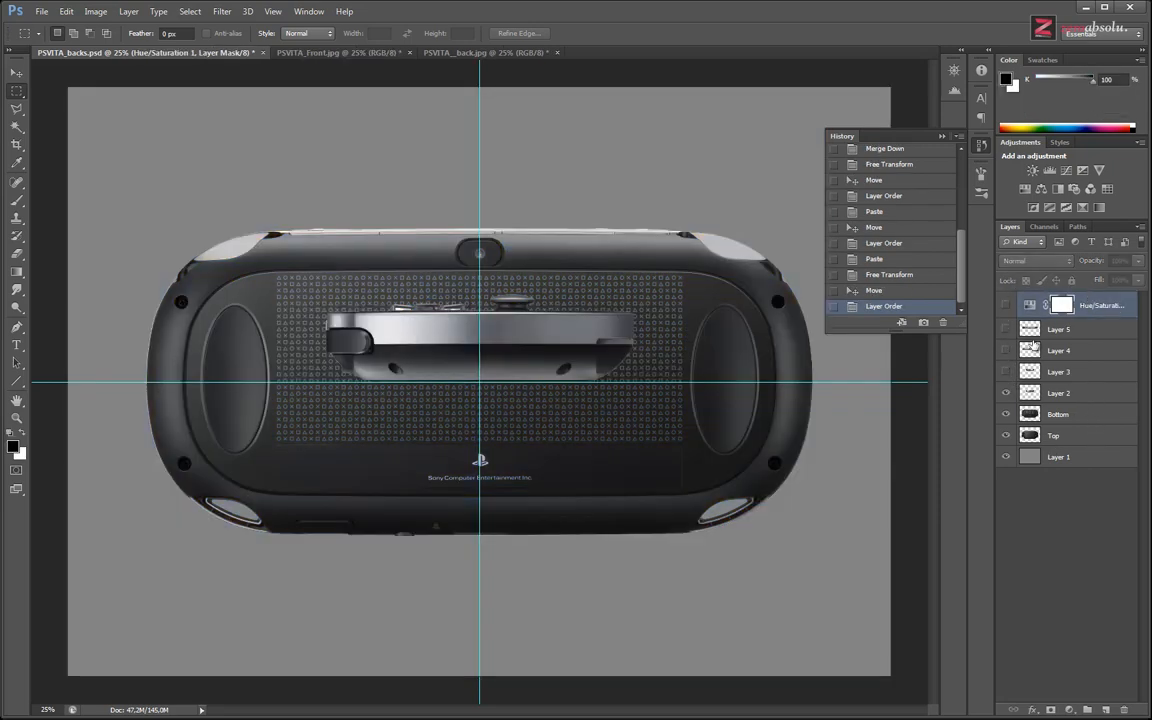
pyautogui.click(1035, 396)
pyautogui.moveTo(1006, 435); pyautogui.dragTo(1006, 413)
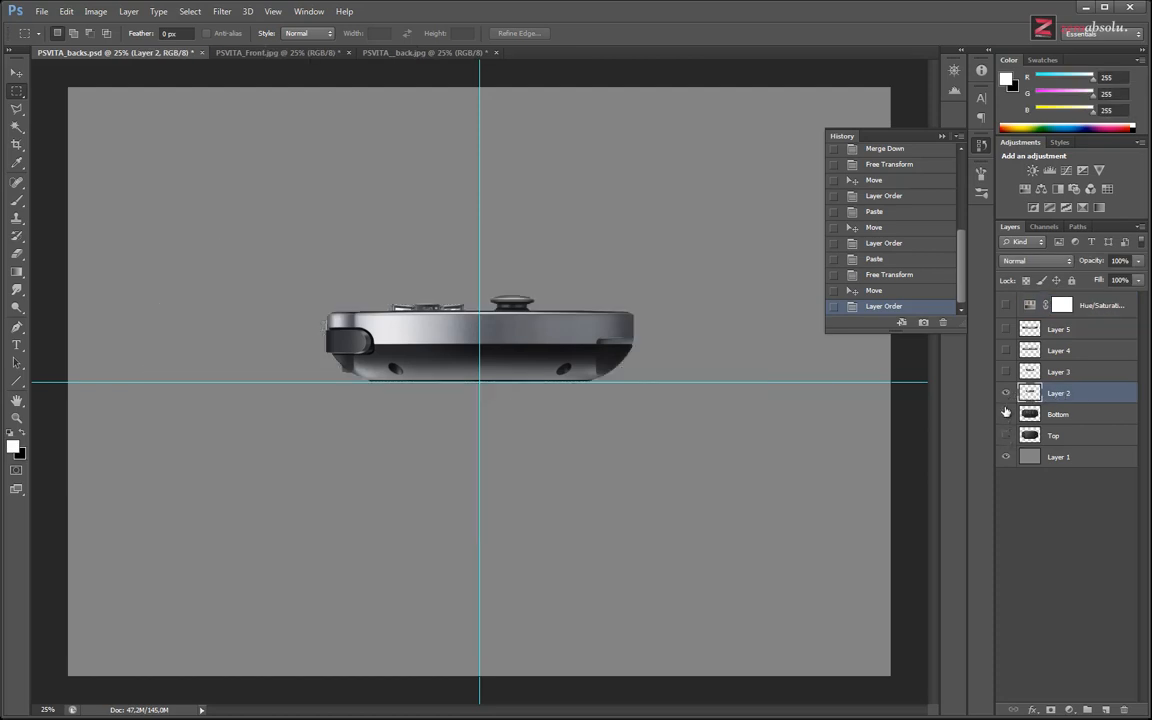
pyautogui.doubleClick(1061, 394)
pyautogui.write('La')
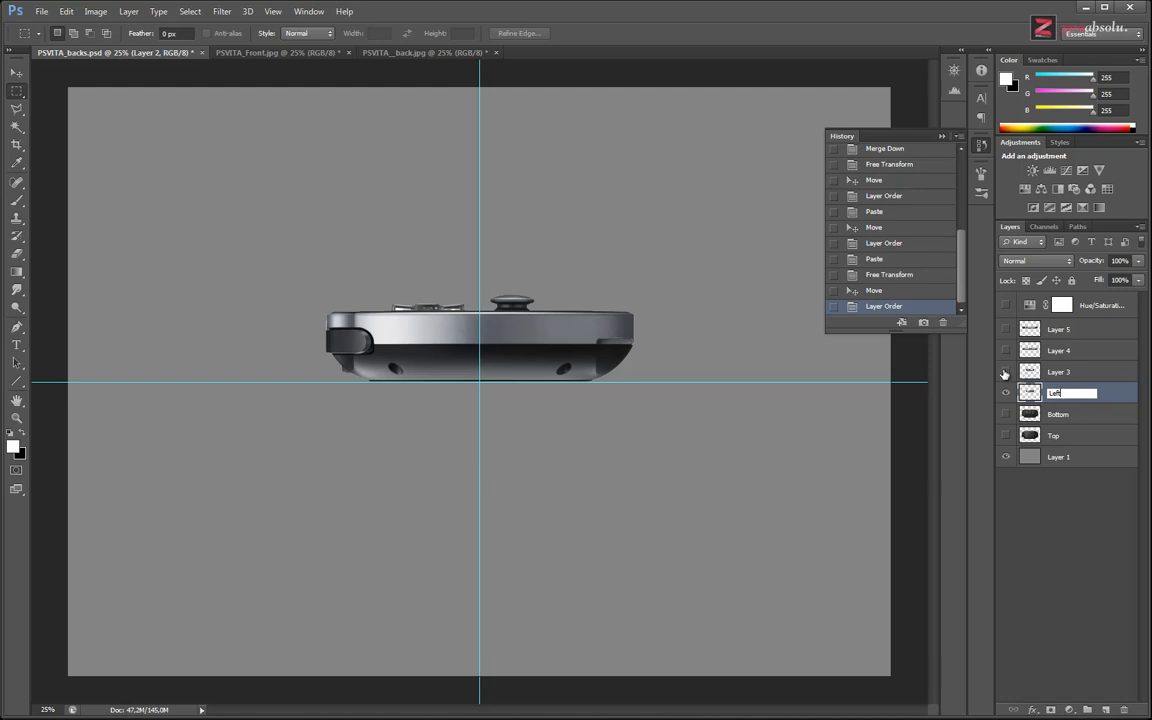
# Make Layer 3 visible and rename it Right.
pyautogui.click(1006, 371)
pyautogui.click(1062, 373)
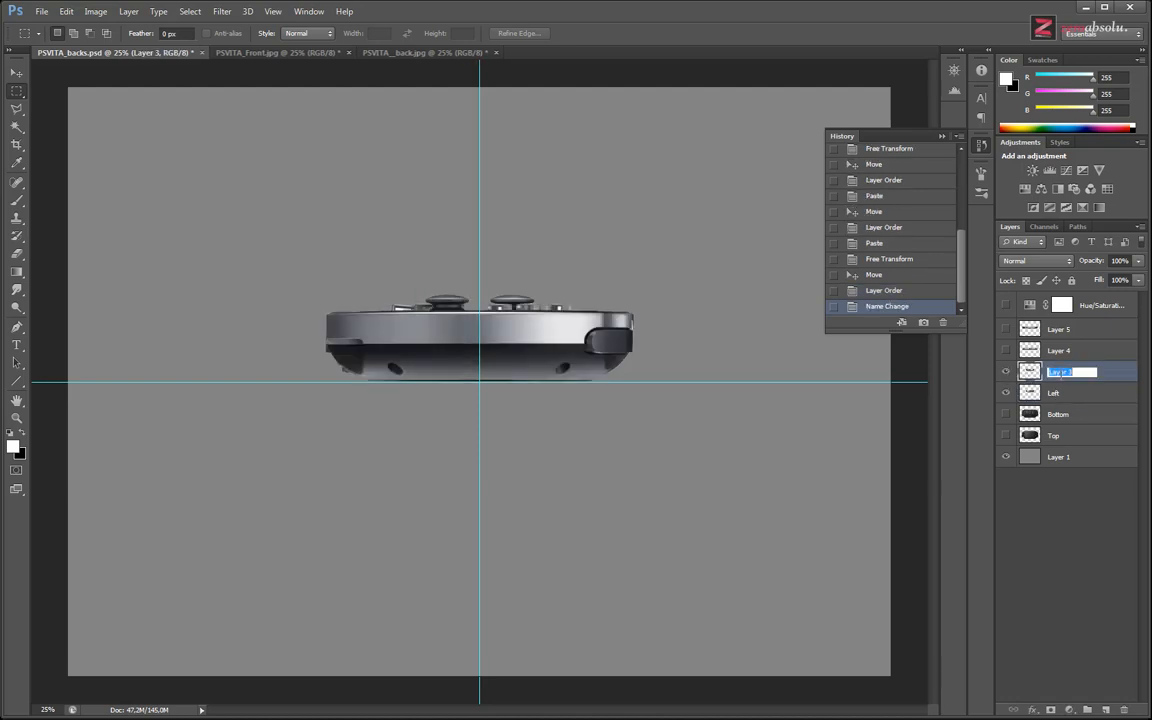
pyautogui.write('Right')
pyautogui.press('Return')
# Make Layer 4 visible and rename it front.
pyautogui.click(1006, 350)
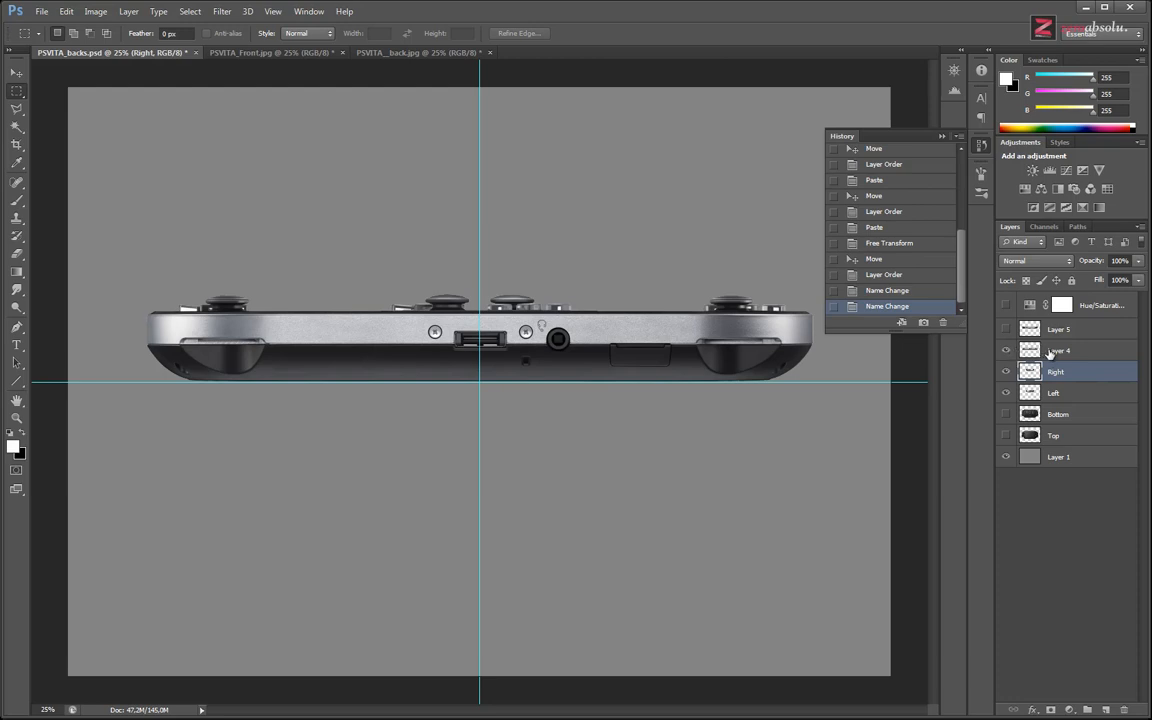
pyautogui.doubleClick(1058, 350)
pyautogui.write('Fro')
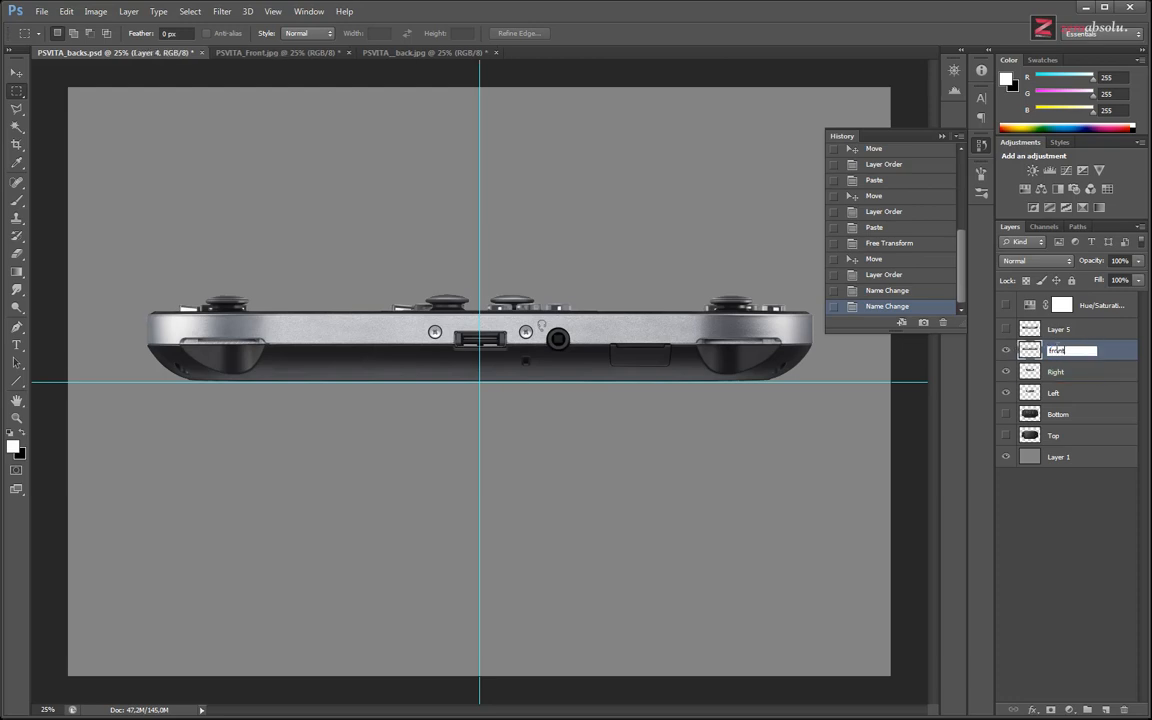
pyautogui.write('nt')
# Make Layer 5 visible and rename it back.
pyautogui.click(1058, 329)
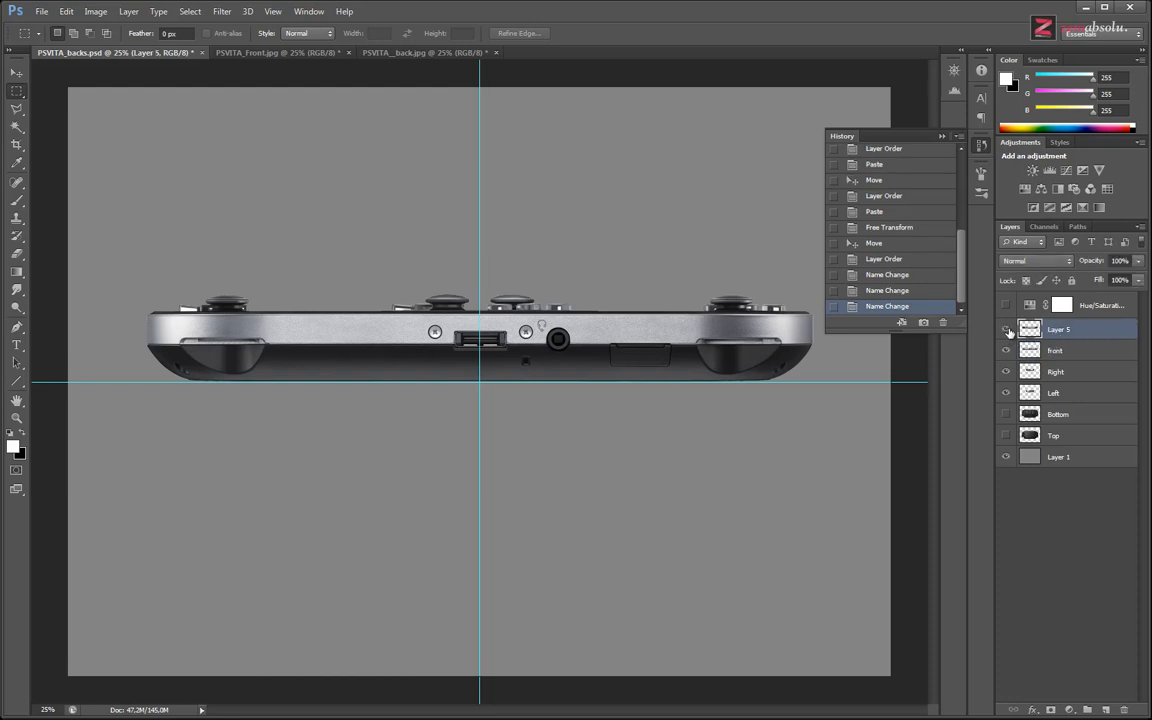
pyautogui.click(1006, 329)
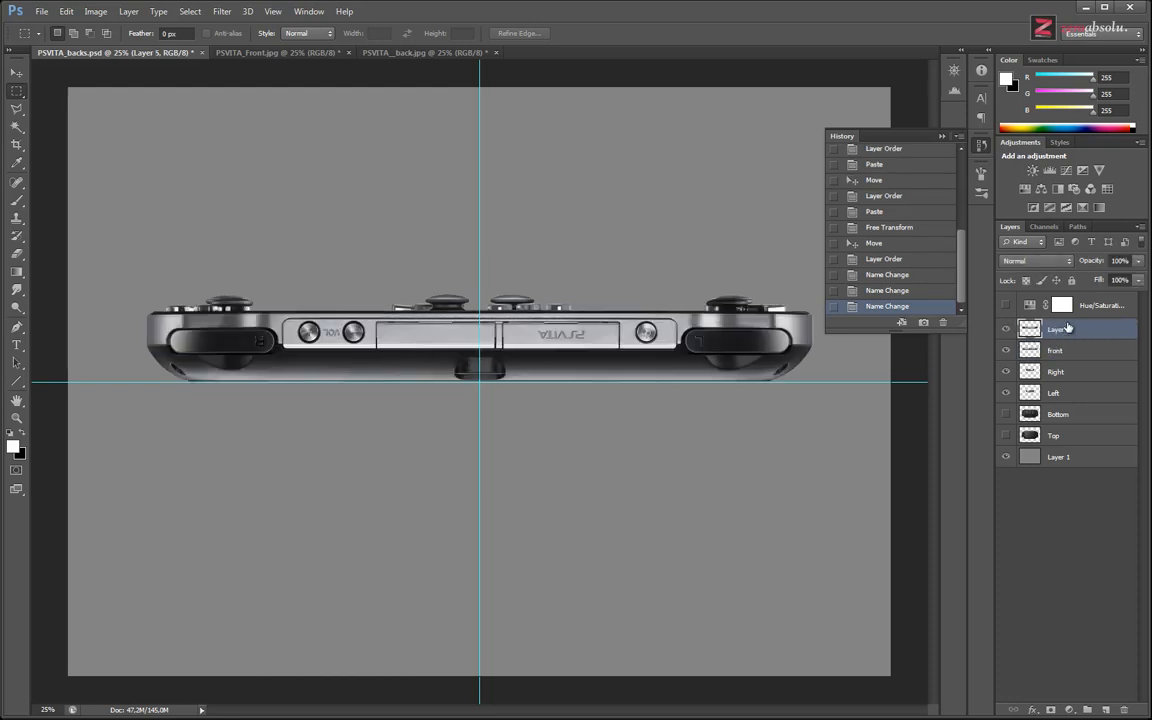
pyautogui.doubleClick(1058, 330)
pyautogui.write('back')
pyautogui.press('Return')
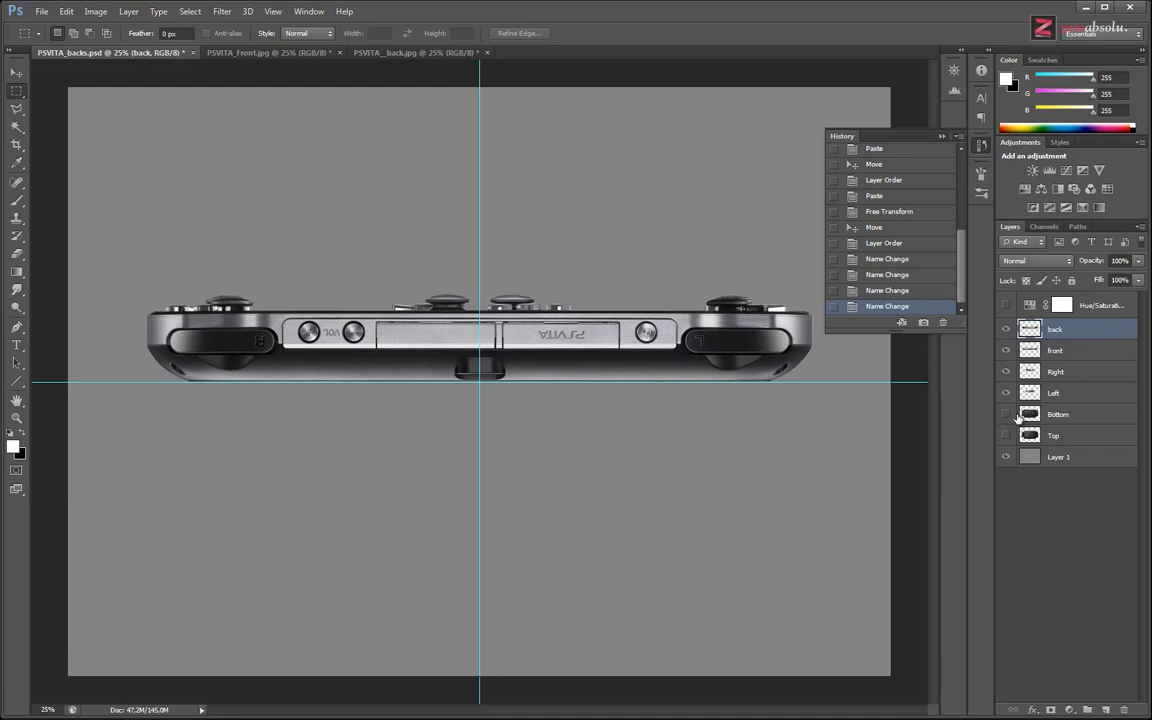
# Turn the visibility of the Bottom and Top layers back on and select the grey background layer, Layer 1.
pyautogui.moveTo(1006, 414); pyautogui.dragTo(1006, 435)
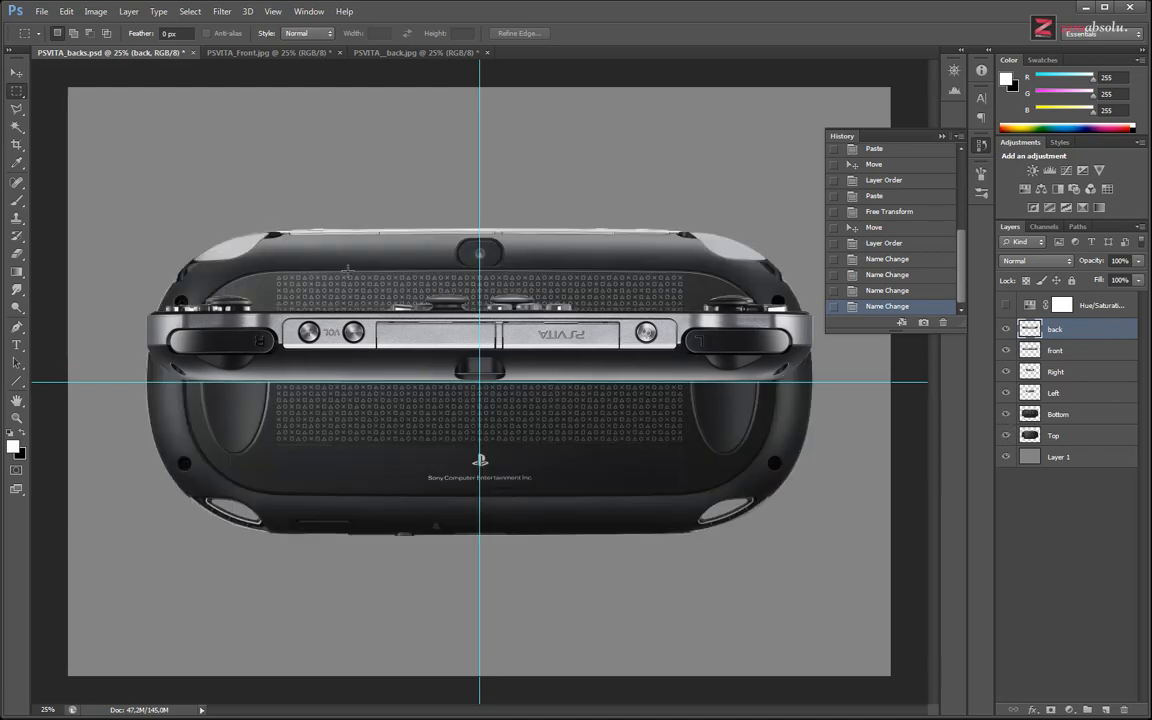
pyautogui.click(1041, 457)
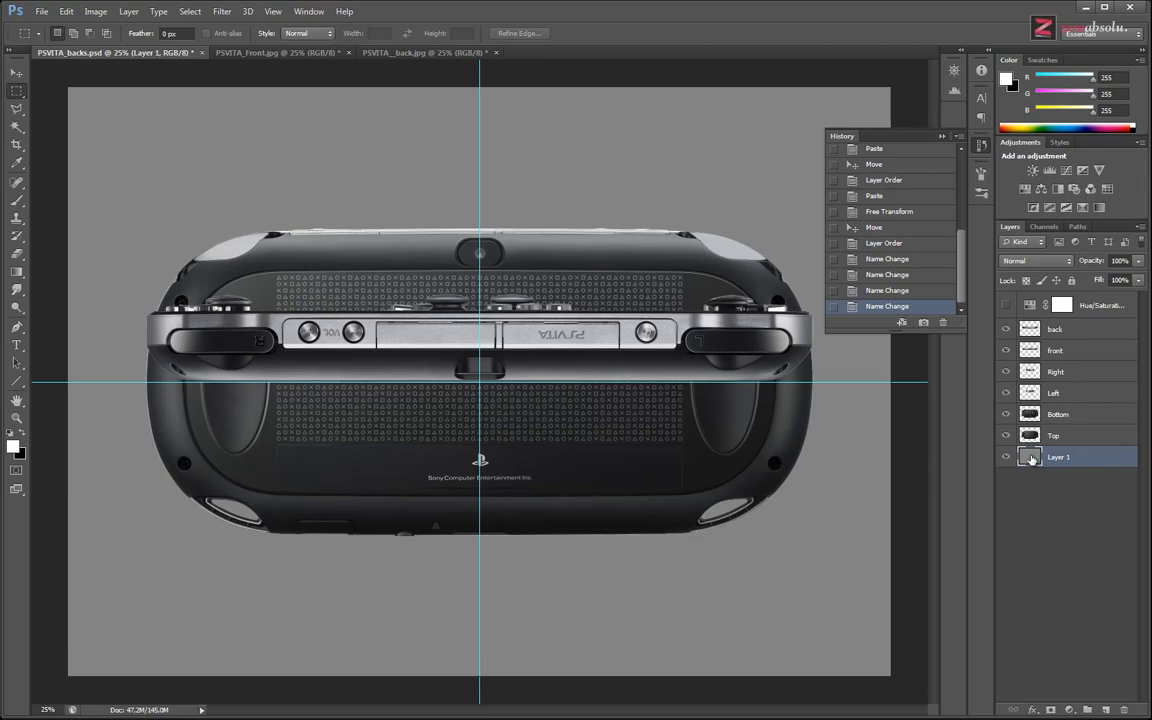
pyautogui.doubleClick(1032, 458)
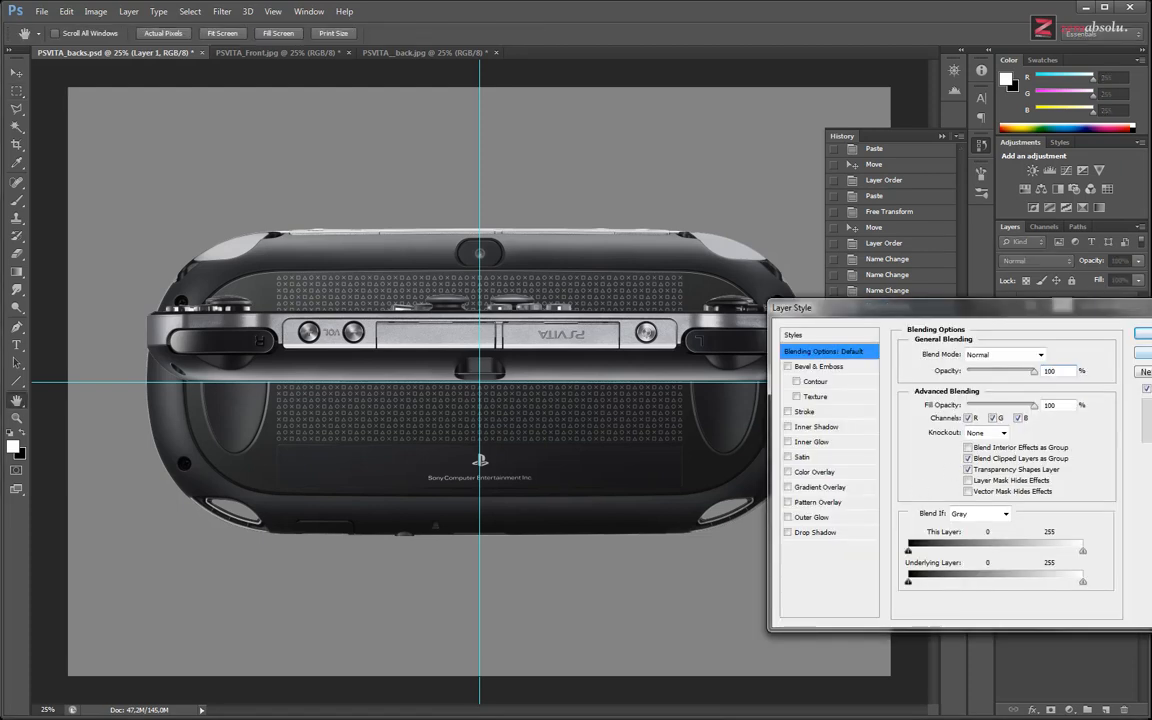
pyautogui.press('Escape')
# Switch to 3ds Max and examine the console model against its reference backdrops in the Top and Front views.
pyautogui.hotkey('alt', 'Tab')
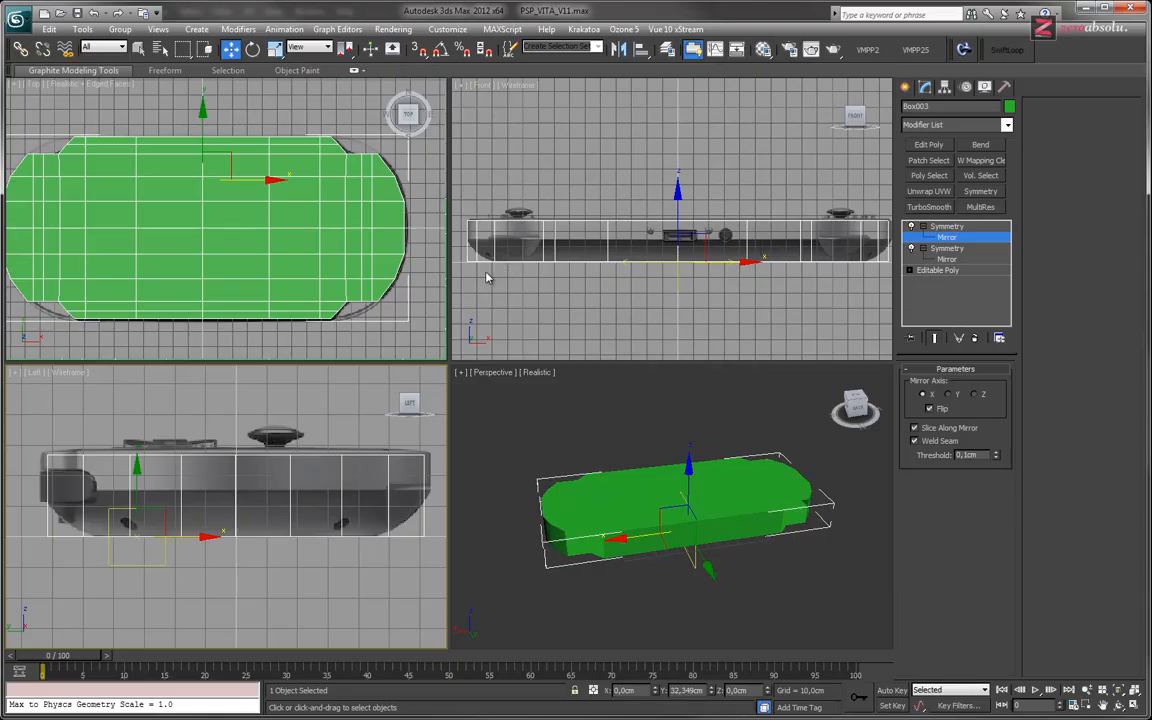
pyautogui.moveTo(267, 220); pyautogui.dragTo(345, 251, button='middle')
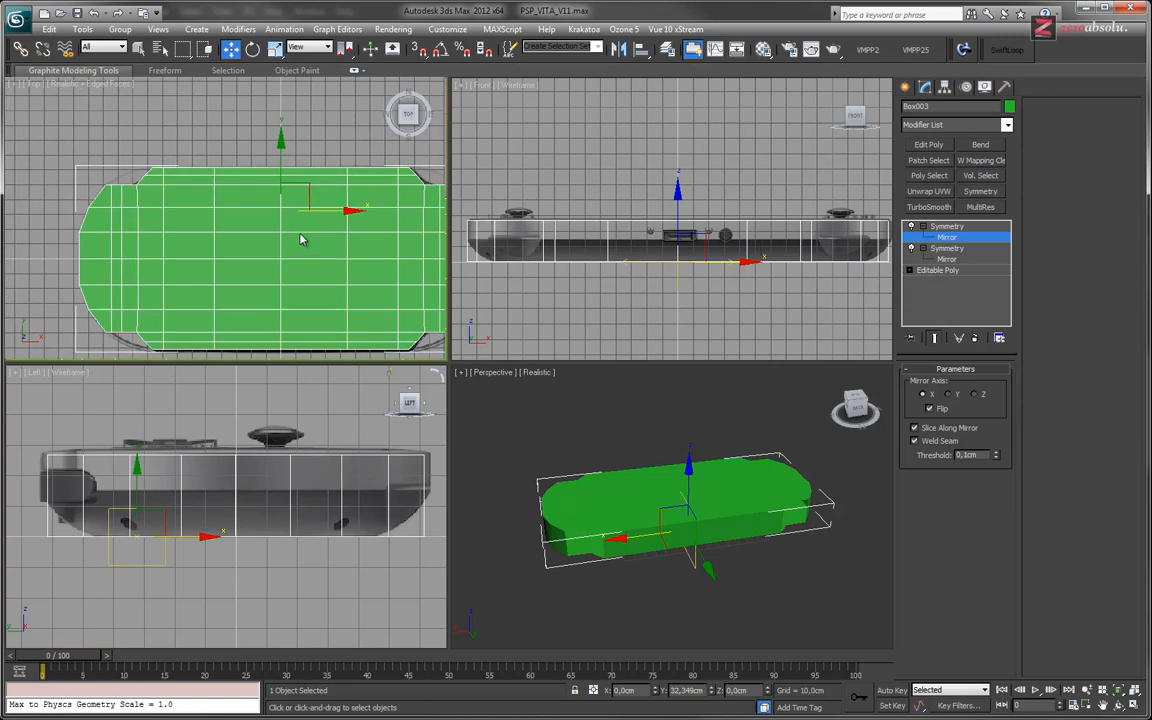
pyautogui.moveTo(581, 235); pyautogui.dragTo(667, 264, button='middle')
pyautogui.scroll(-7, 667, 264)
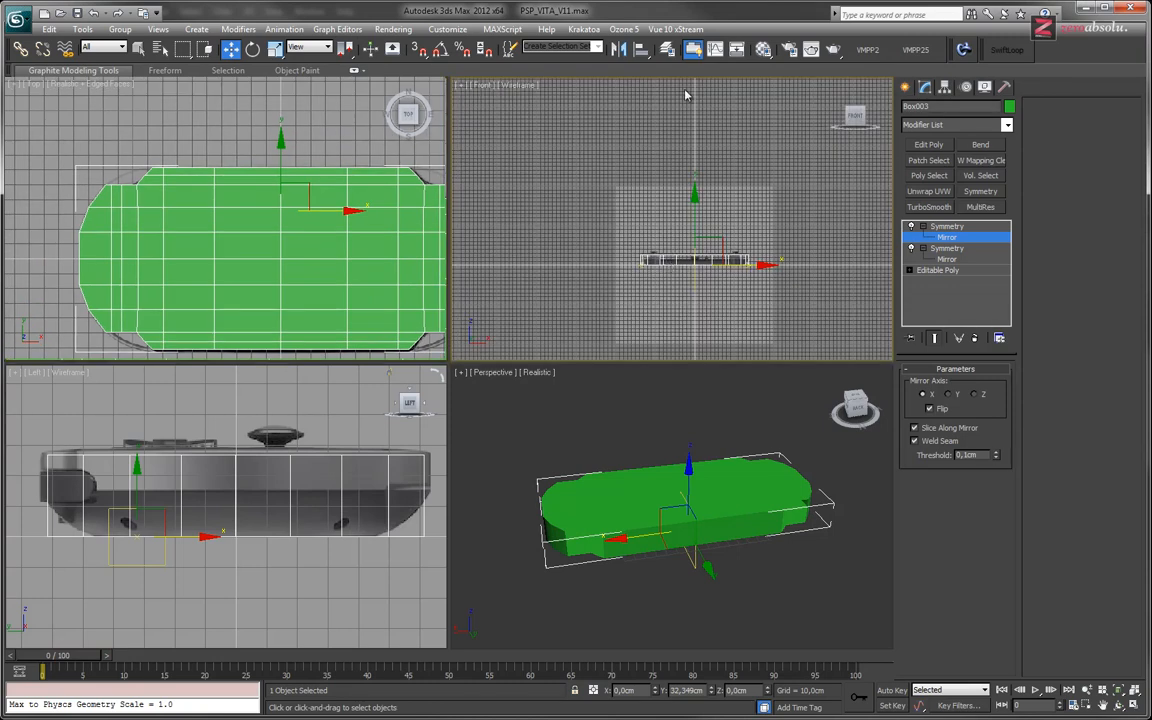
pyautogui.scroll(4, 689, 232)
pyautogui.scroll(3, 689, 232)
pyautogui.scroll(3, 640, 158)
pyautogui.scroll(-3, 650, 146)
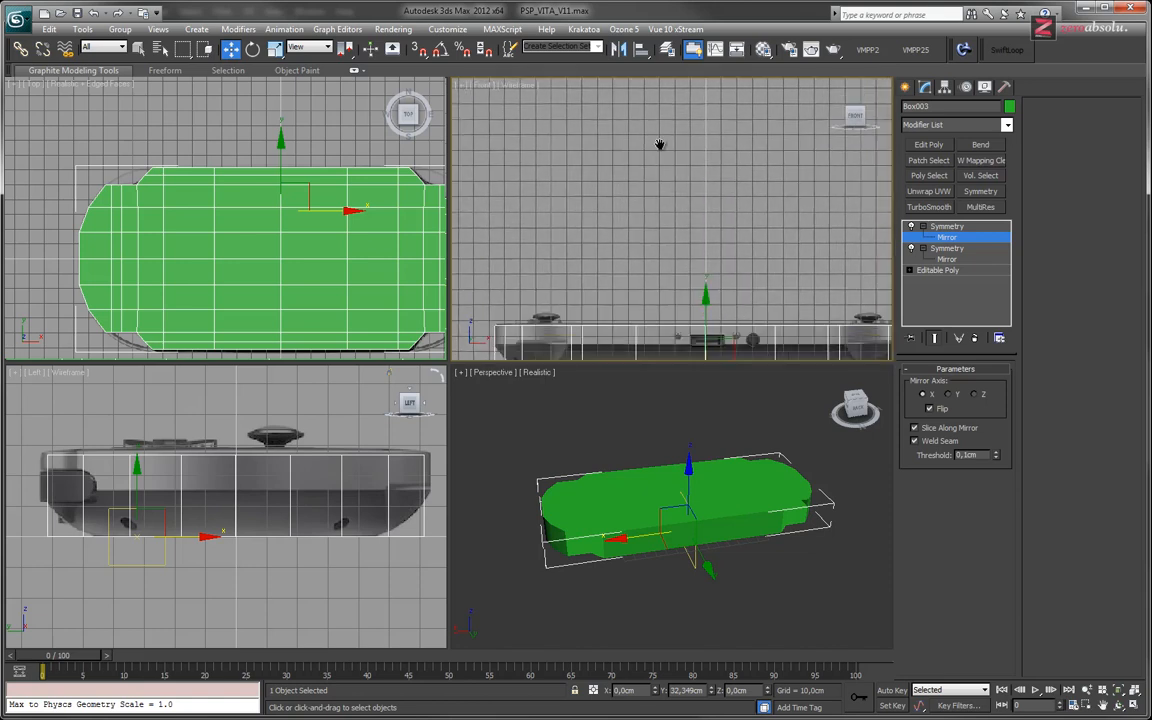
pyautogui.moveTo(680, 339); pyautogui.dragTo(667, 257, button='middle')
pyautogui.moveTo(585, 268); pyautogui.dragTo(648, 273, button='middle')
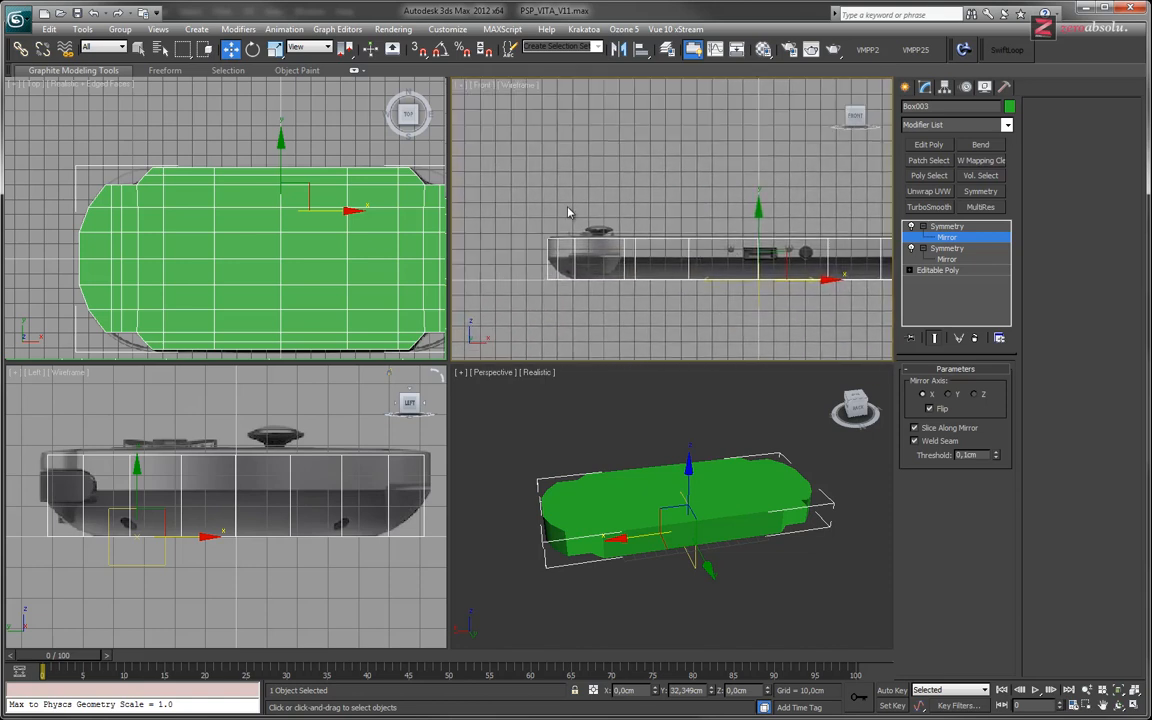
# Maximize the Top viewport and compare the backdrop image's grey with the surrounding viewport background and the Photoshop canvas.
pyautogui.moveTo(160, 143); pyautogui.dragTo(233, 196, button='middle')
pyautogui.hotkey('alt', 'w')
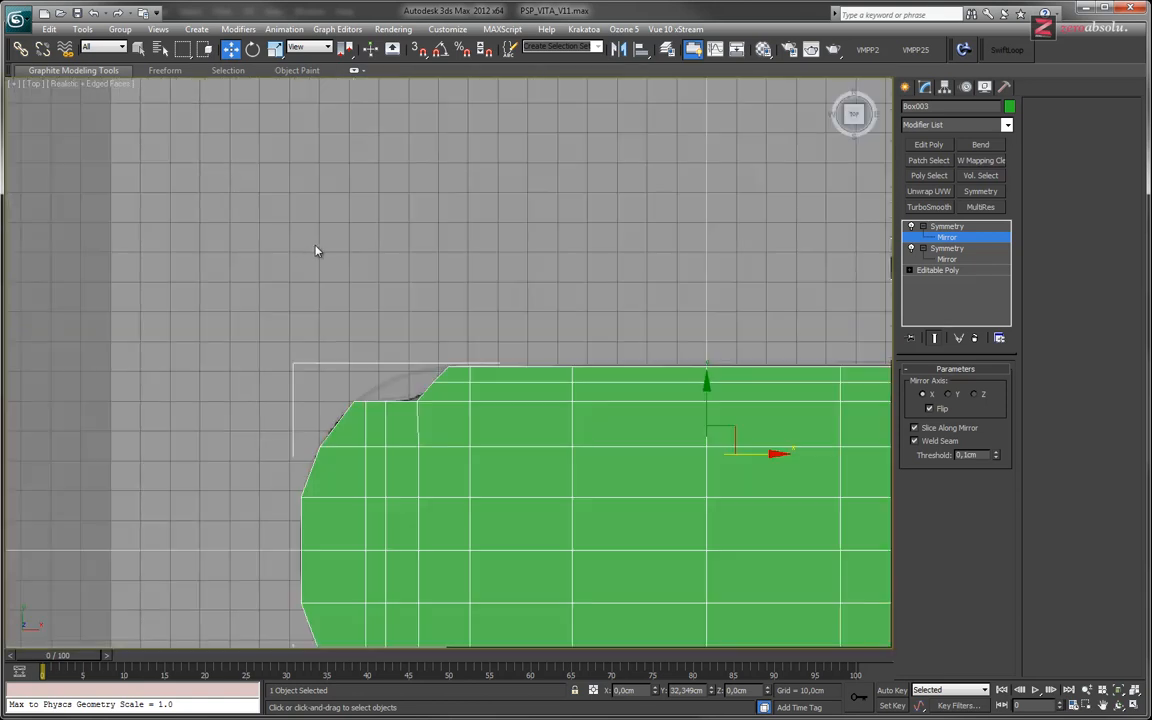
pyautogui.scroll(-5, 334, 175)
pyautogui.scroll(2, 420, 237)
pyautogui.hotkey('alt', 'Tab')
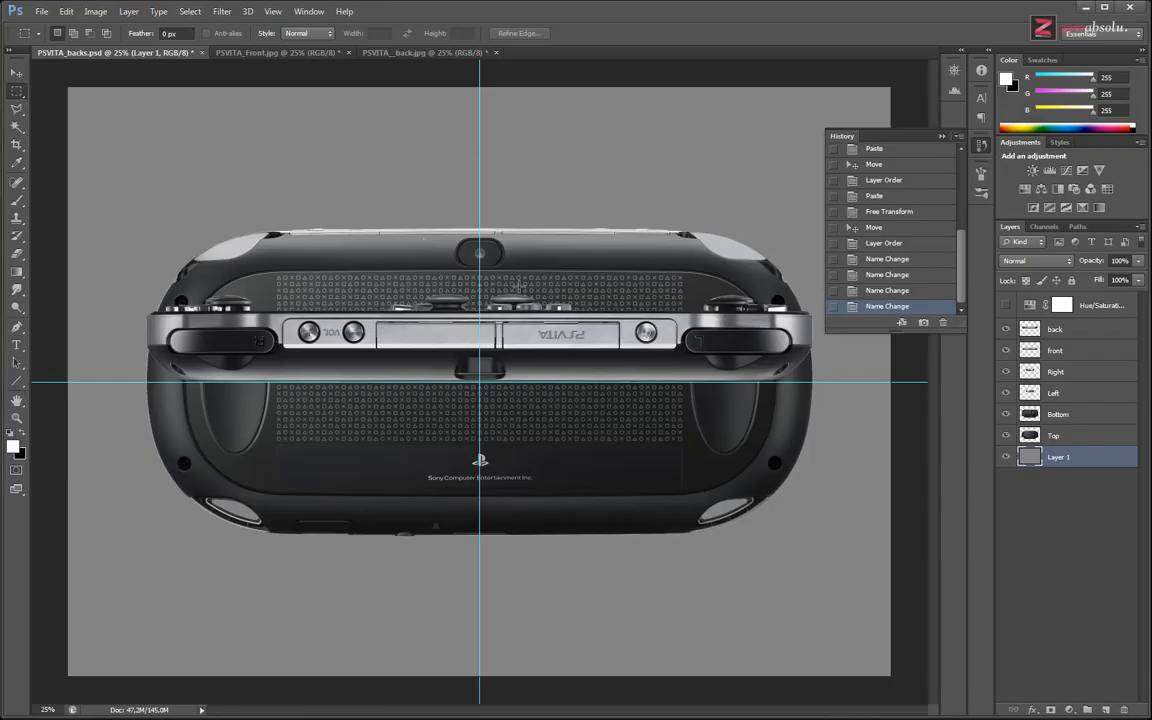
pyautogui.hotkey('alt', 'Tab')
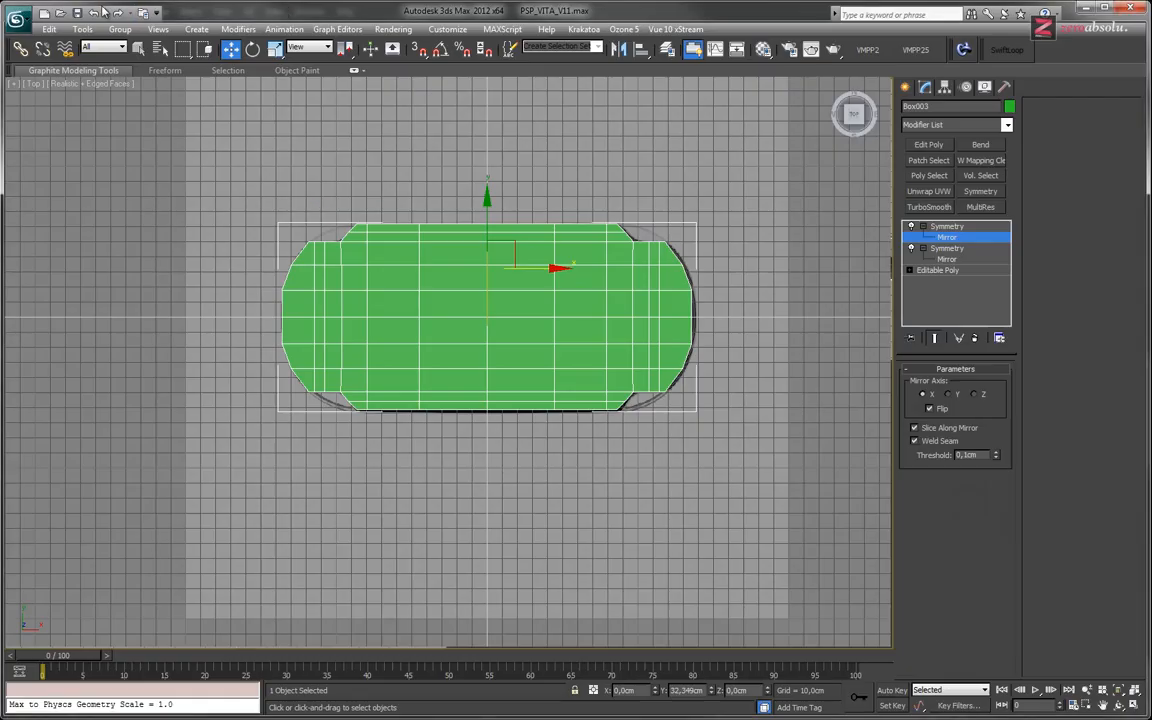
pyautogui.hotkey('alt', 'Tab')
pyautogui.hotkey('alt', 'Tab')
pyautogui.moveTo(135, 207); pyautogui.dragTo(514, 375, button='middle')
pyautogui.scroll(3, 296, 234)
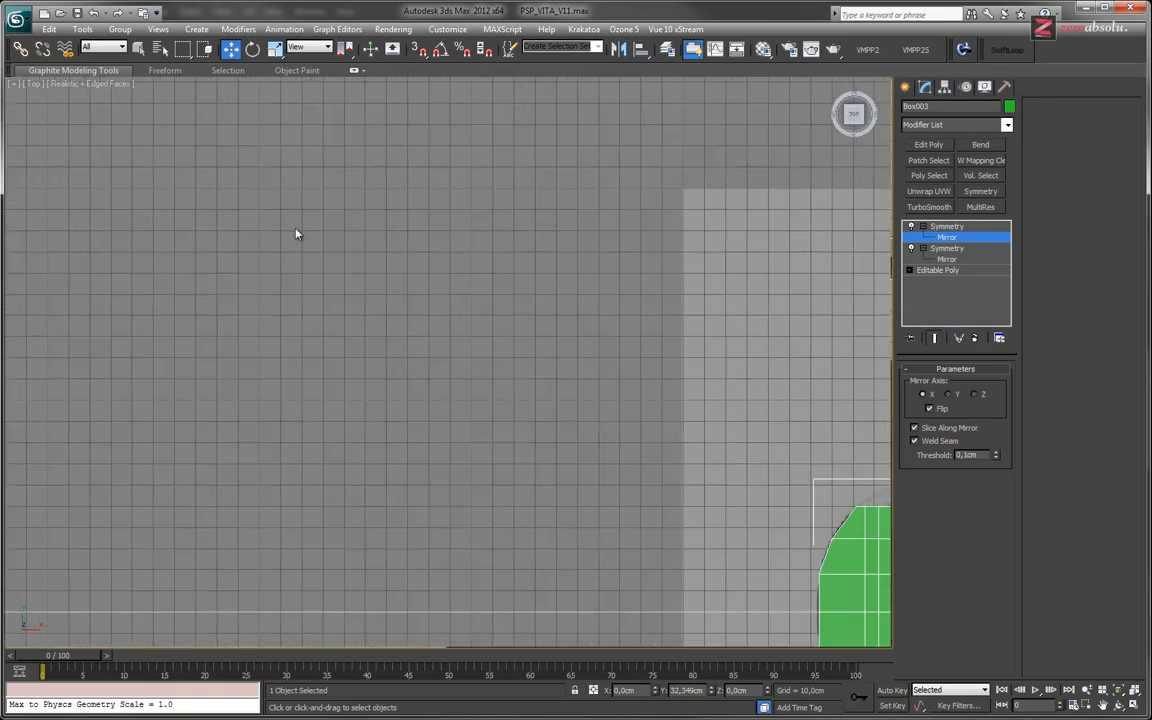
pyautogui.scroll(-5, 443, 290)
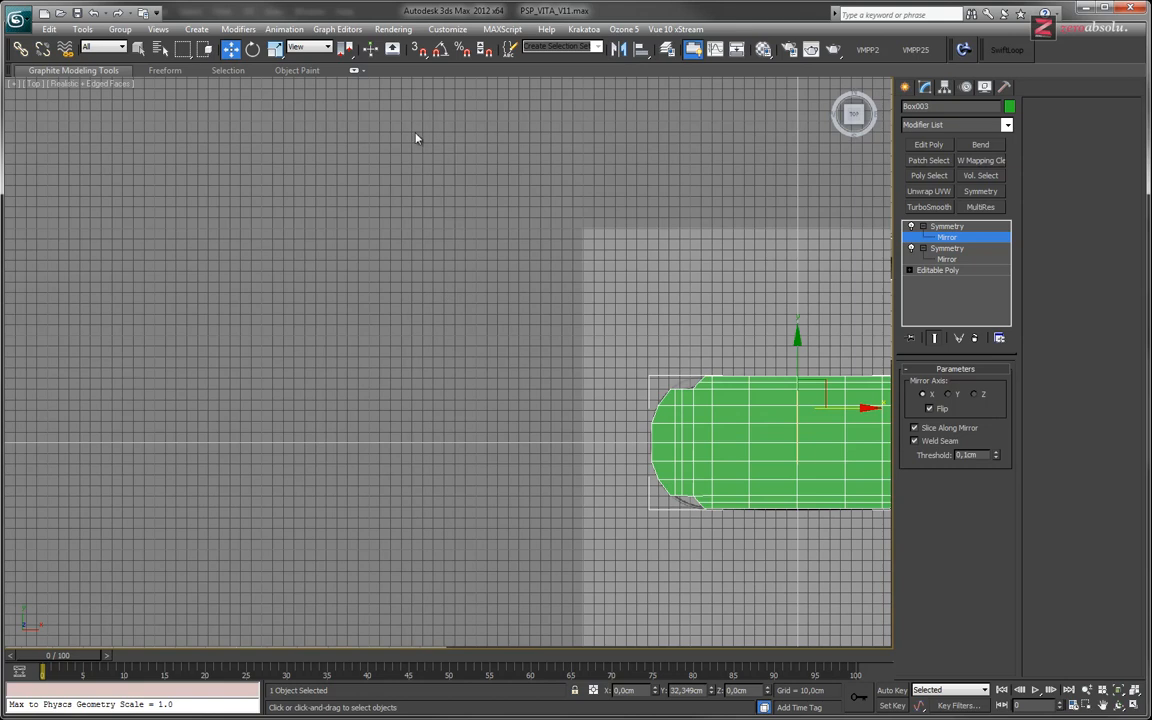
# Look up the RGB values of the Viewport Background colour in the Customize User Interface colour settings.
pyautogui.click(446, 29)
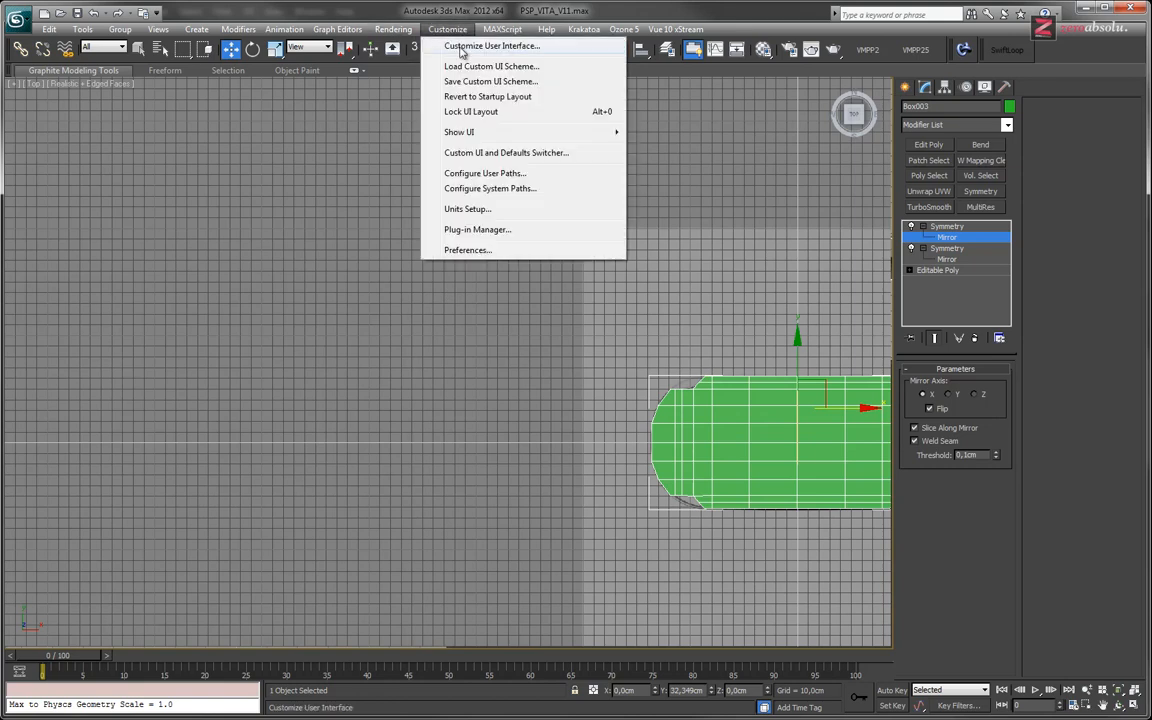
pyautogui.click(462, 50)
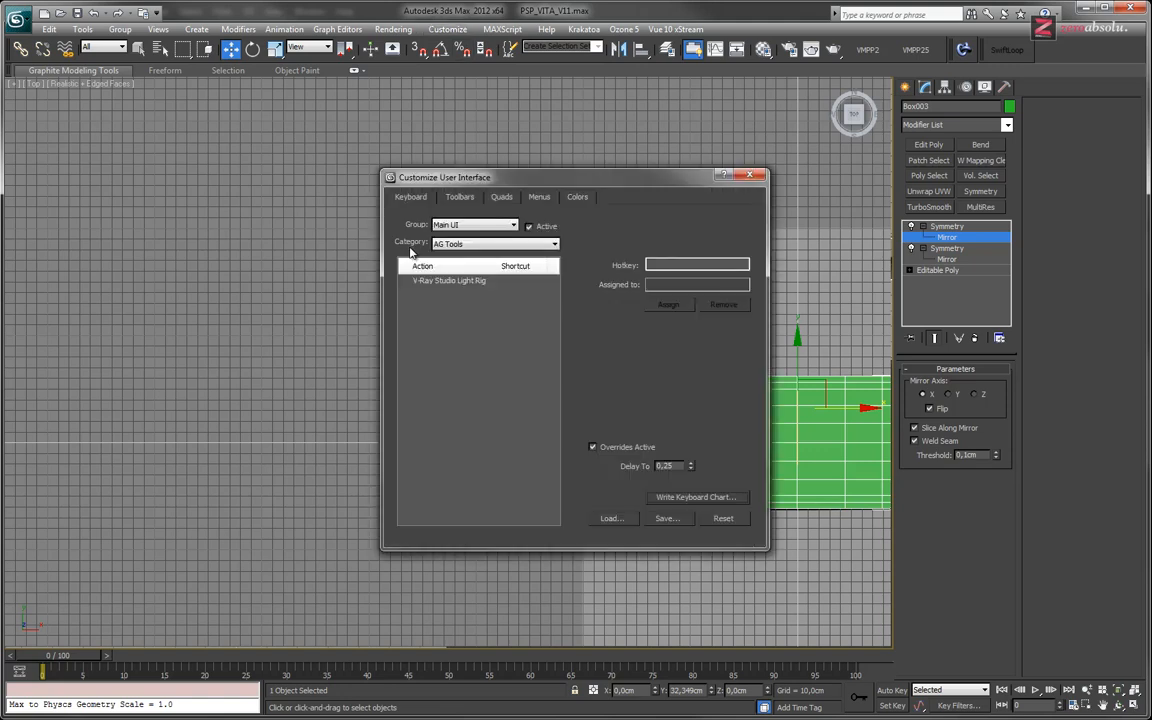
pyautogui.click(577, 197)
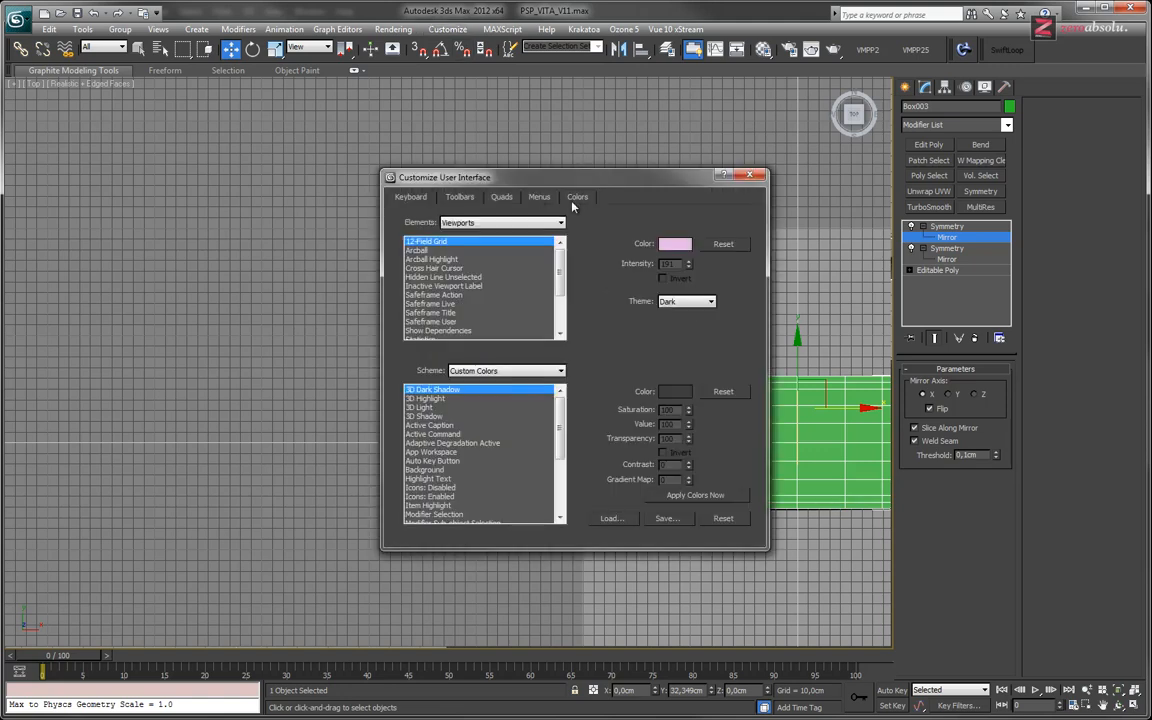
pyautogui.click(475, 224)
pyautogui.click(475, 224)
pyautogui.moveTo(562, 285); pyautogui.dragTo(562, 310)
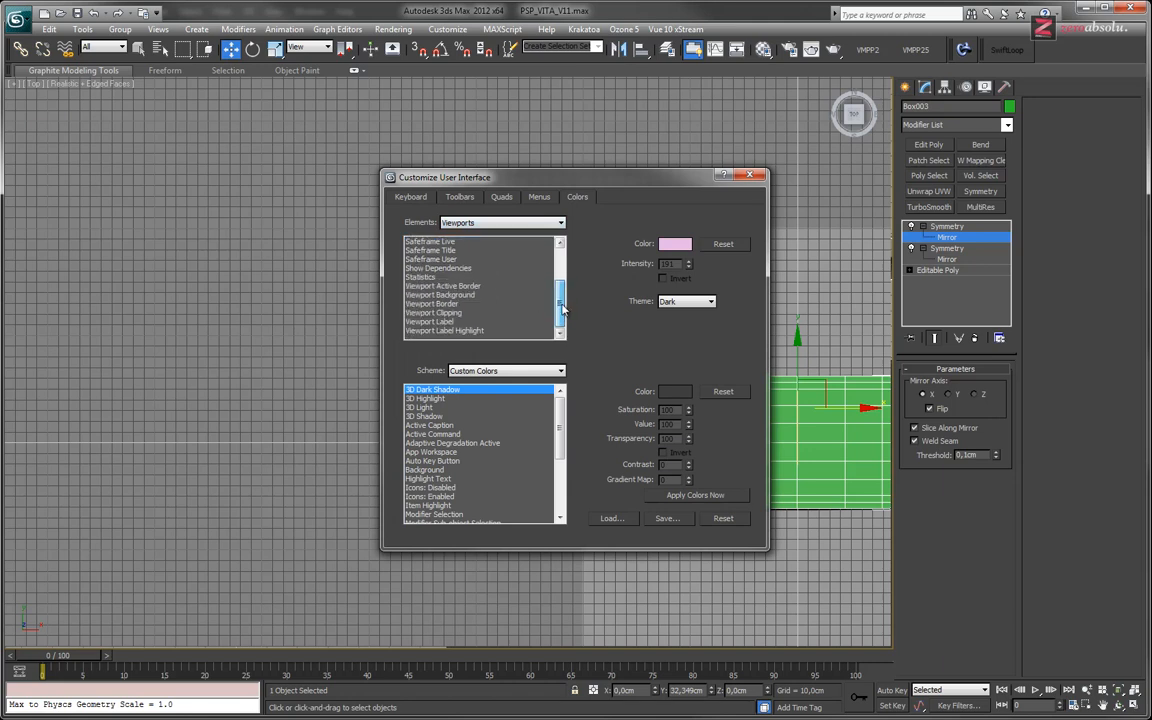
pyautogui.click(456, 295)
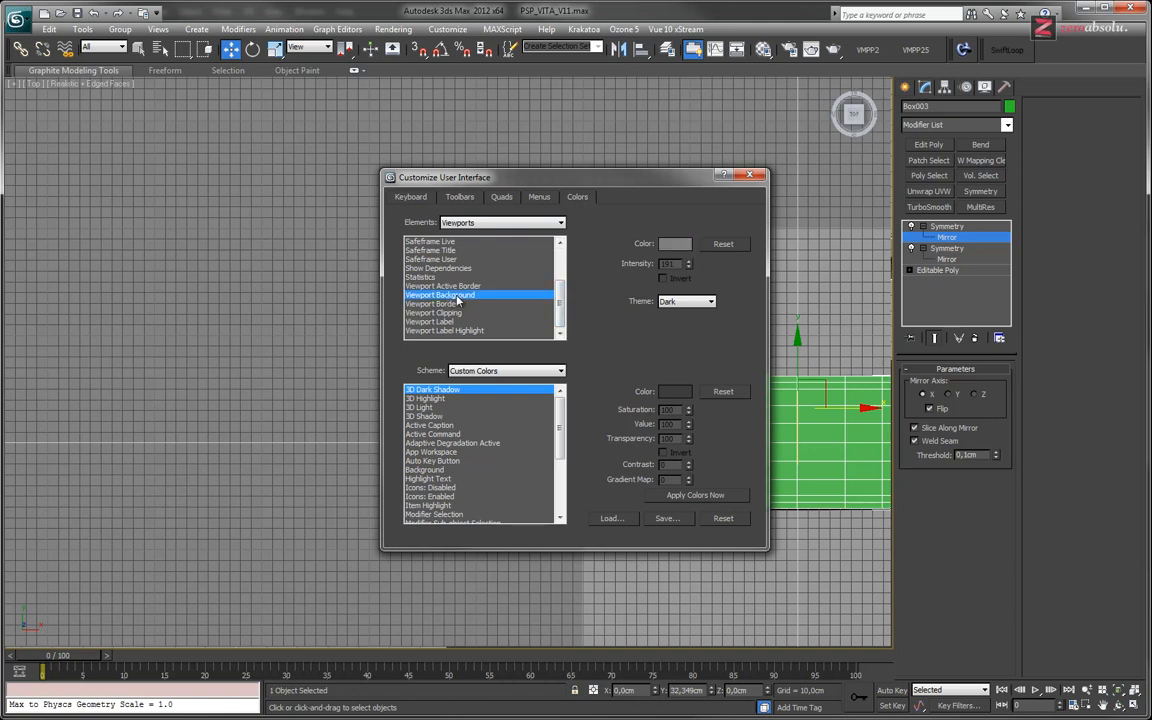
pyautogui.click(675, 244)
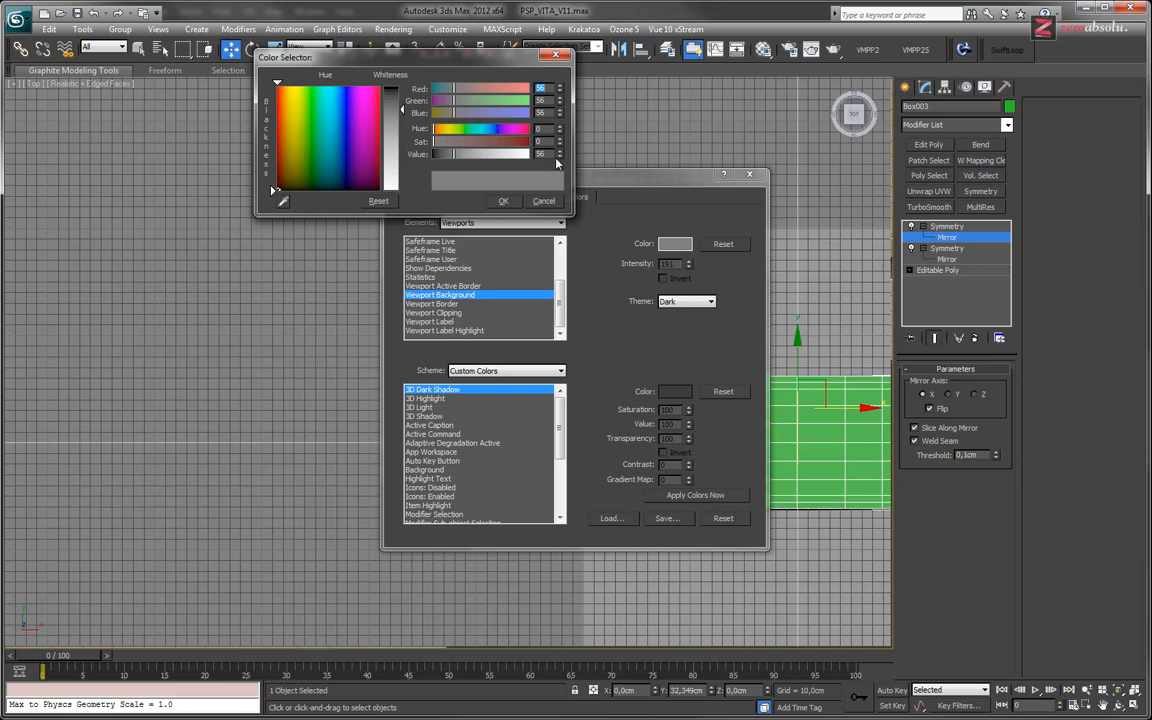
pyautogui.click(503, 200)
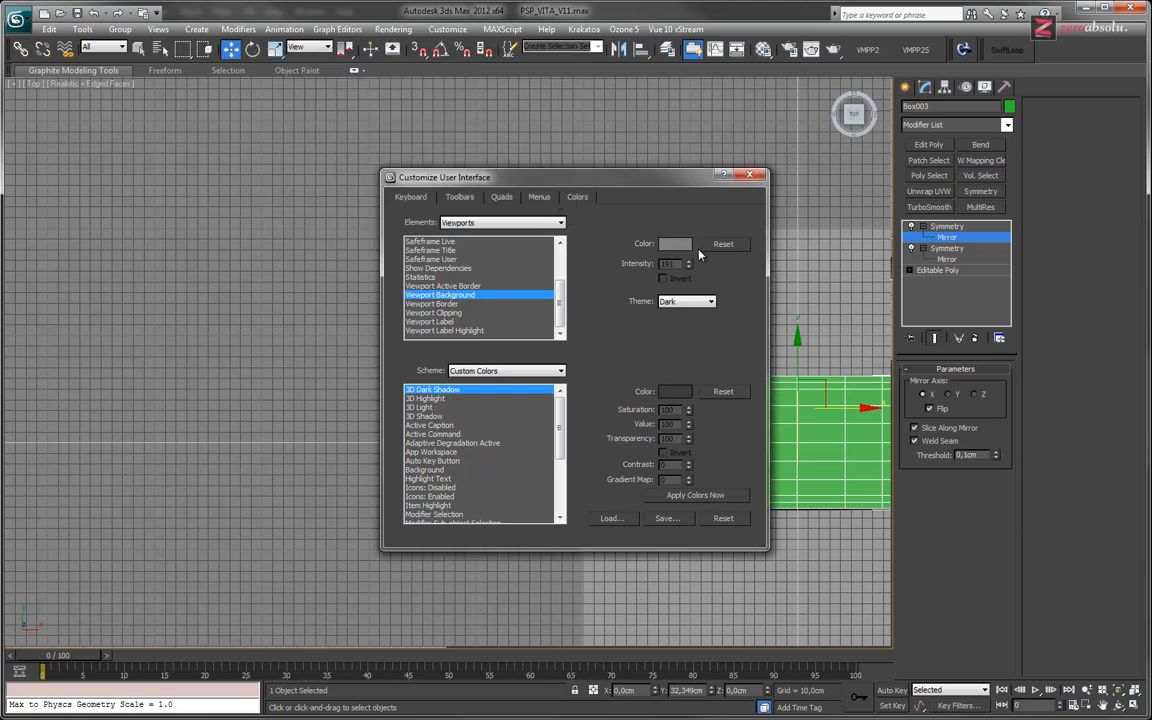
# Switch to Photoshop and set the foreground colour to RGB 56, 56, 56.
pyautogui.hotkey('alt', 'Tab')
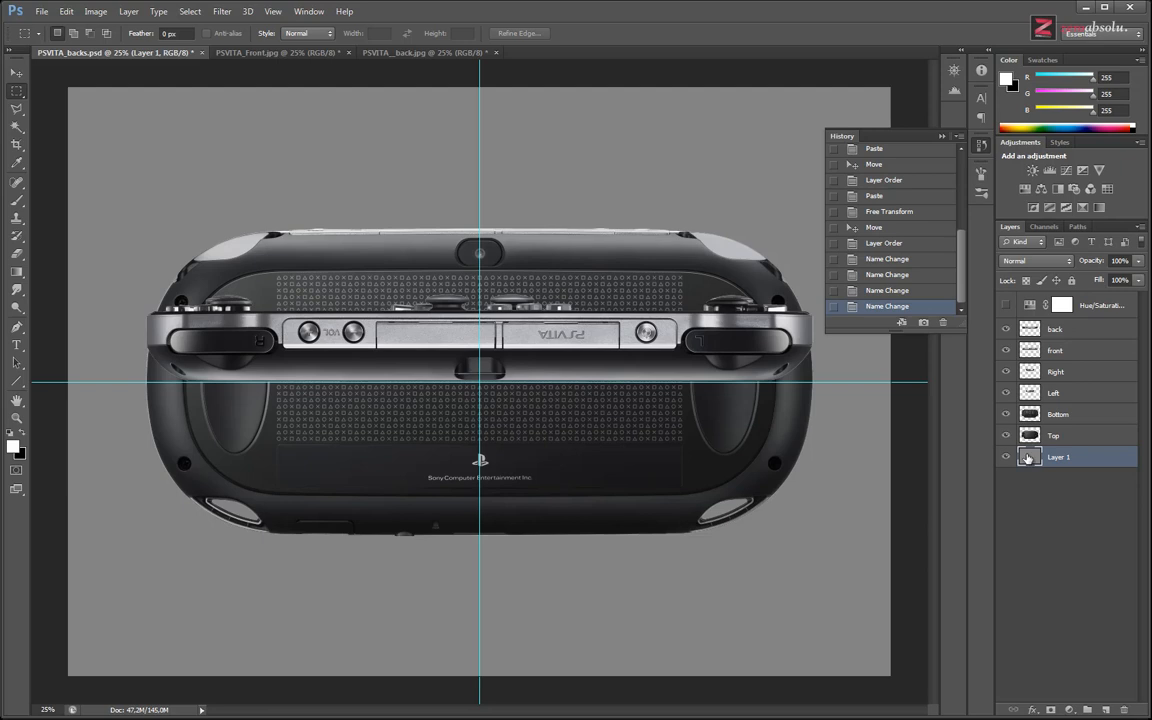
pyautogui.click(13, 447)
pyautogui.moveTo(875, 398); pyautogui.dragTo(303, 114)
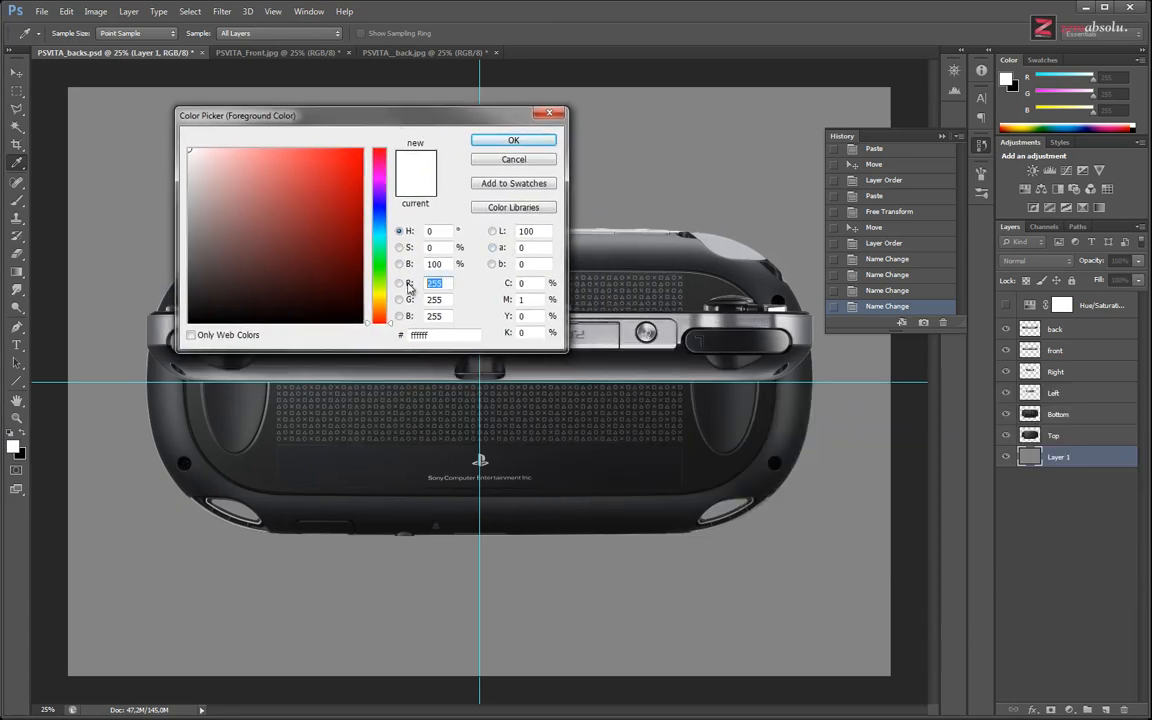
pyautogui.click(444, 263)
pyautogui.write('56')
pyautogui.moveTo(449, 317); pyautogui.dragTo(367, 281)
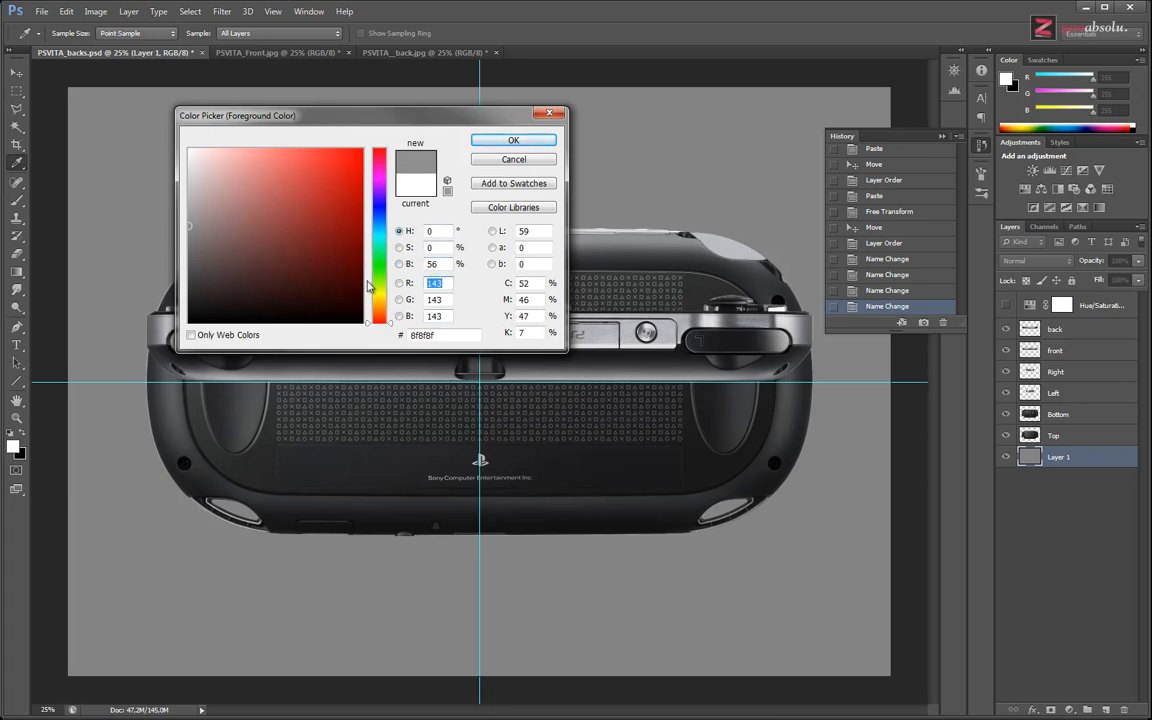
pyautogui.write('56')
pyautogui.press('Tab')
pyautogui.write('56')
pyautogui.press('Tab')
pyautogui.write('56')
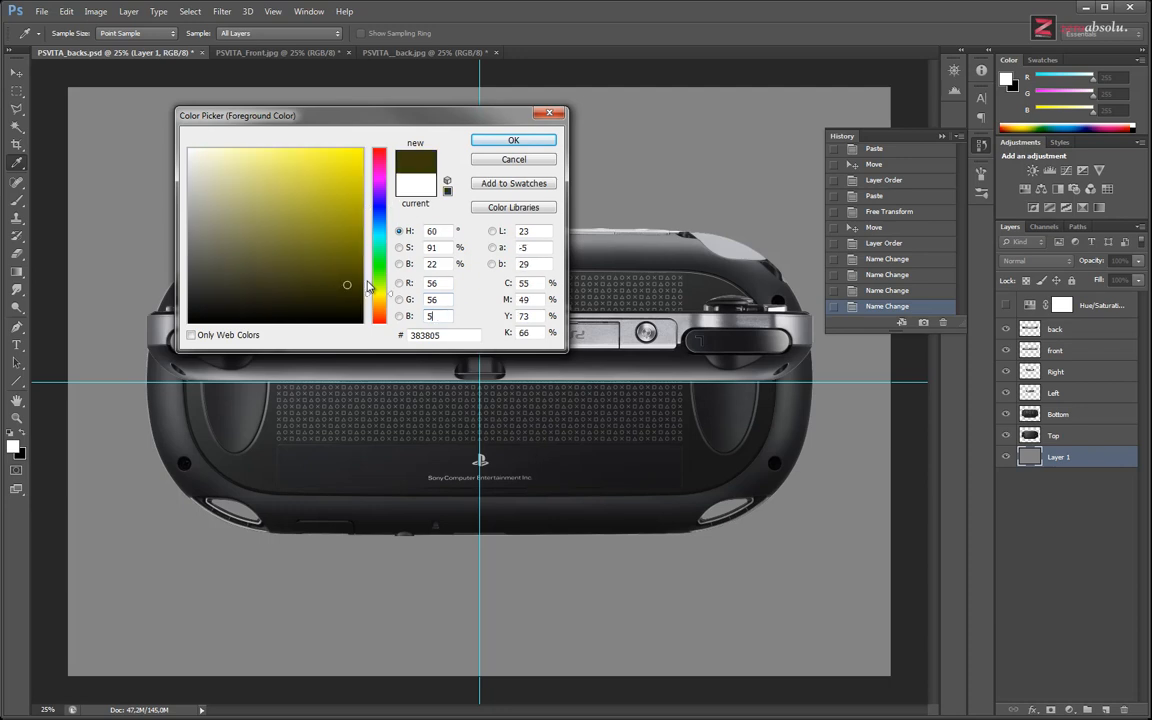
pyautogui.press('Tab')
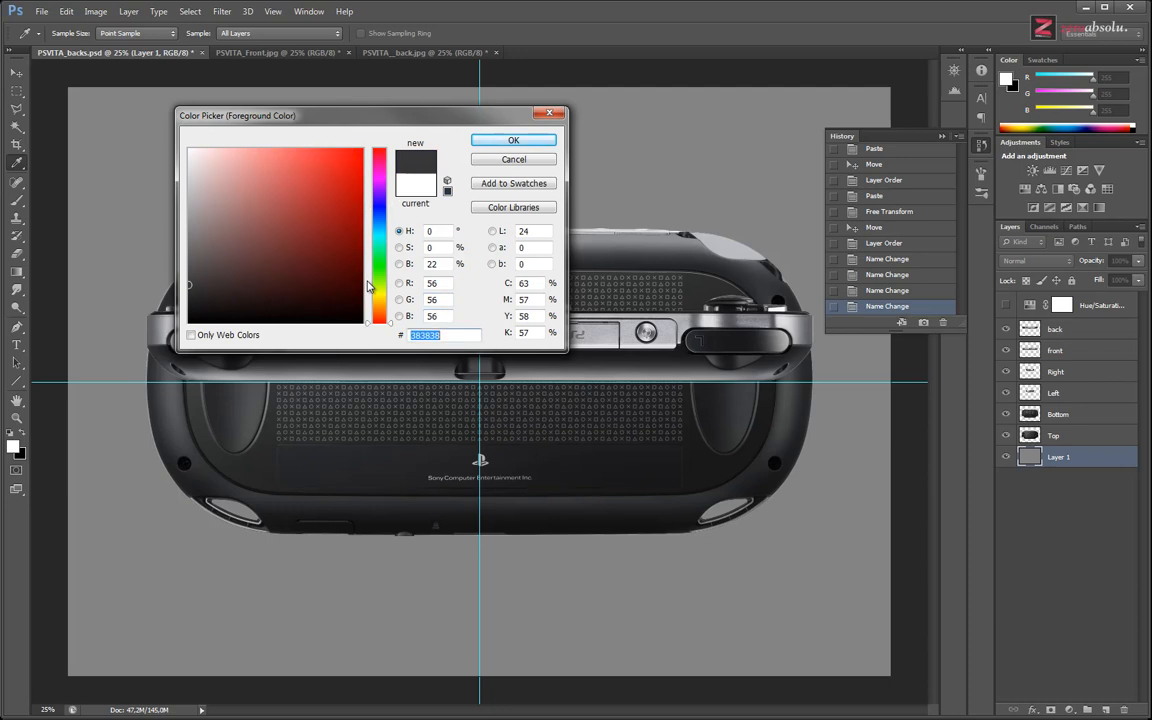
pyautogui.click(513, 140)
# Fill Layer 1 with the foreground colour in Normal mode at 100% opacity.
pyautogui.press('m')
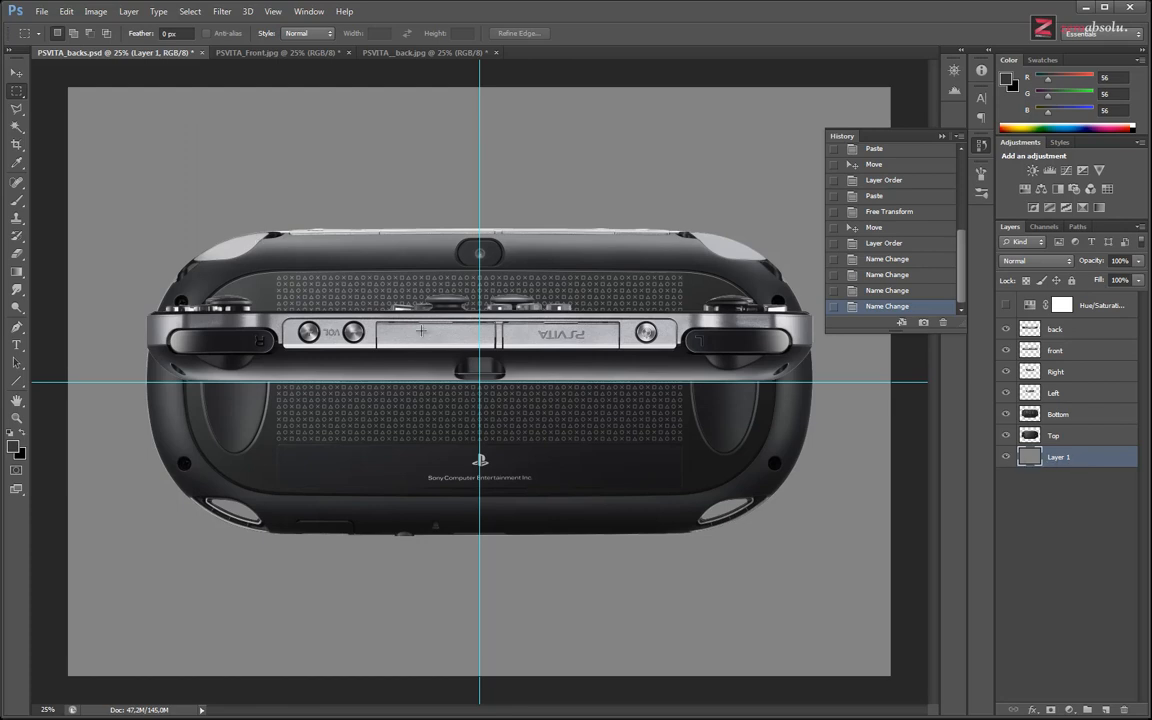
pyautogui.press('i')
pyautogui.hotkey('shift', 'F5')
pyautogui.click(643, 251)
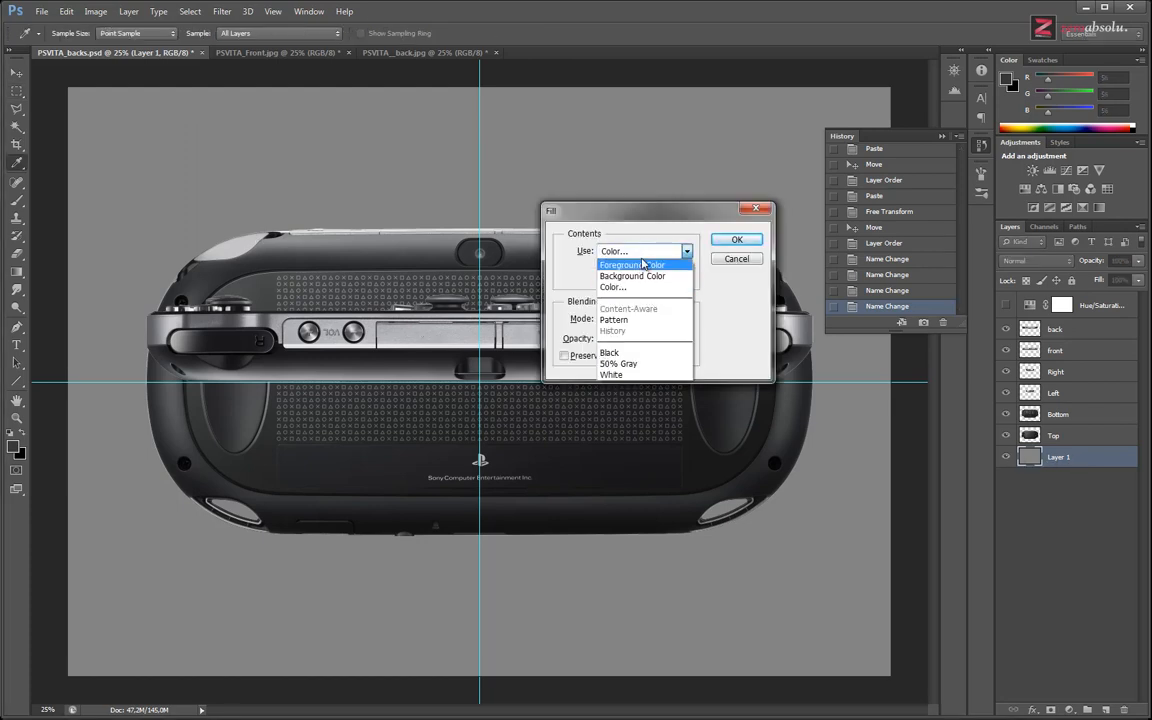
pyautogui.click(643, 266)
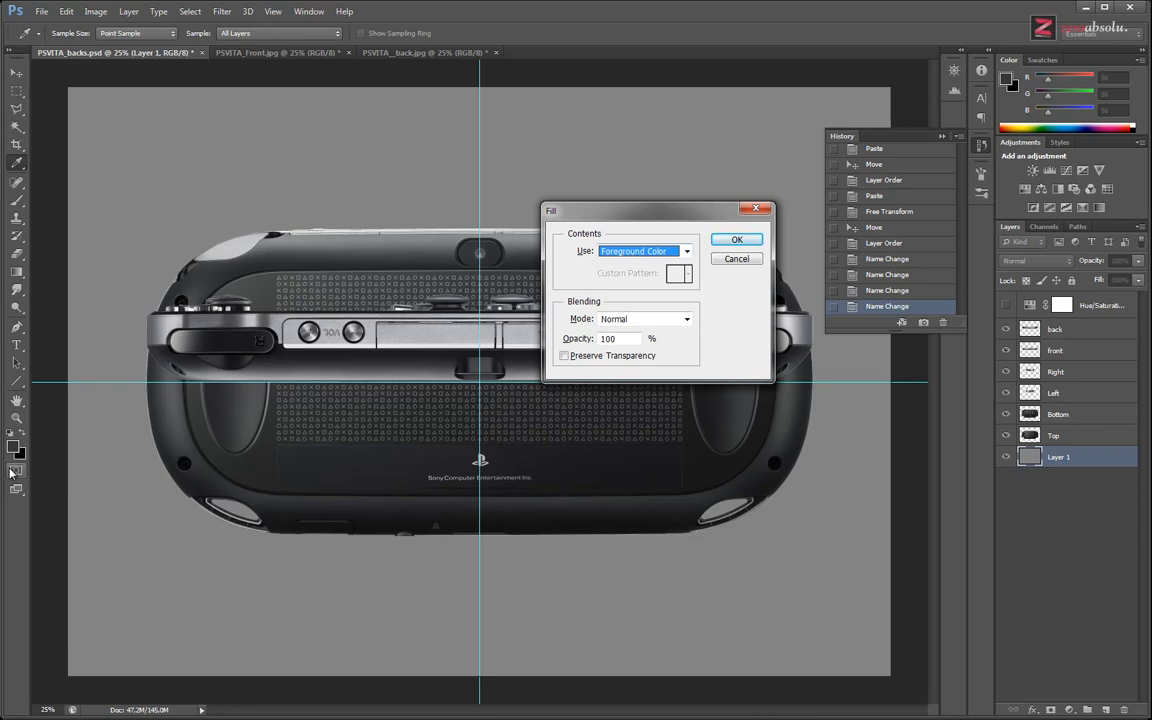
pyautogui.click(736, 239)
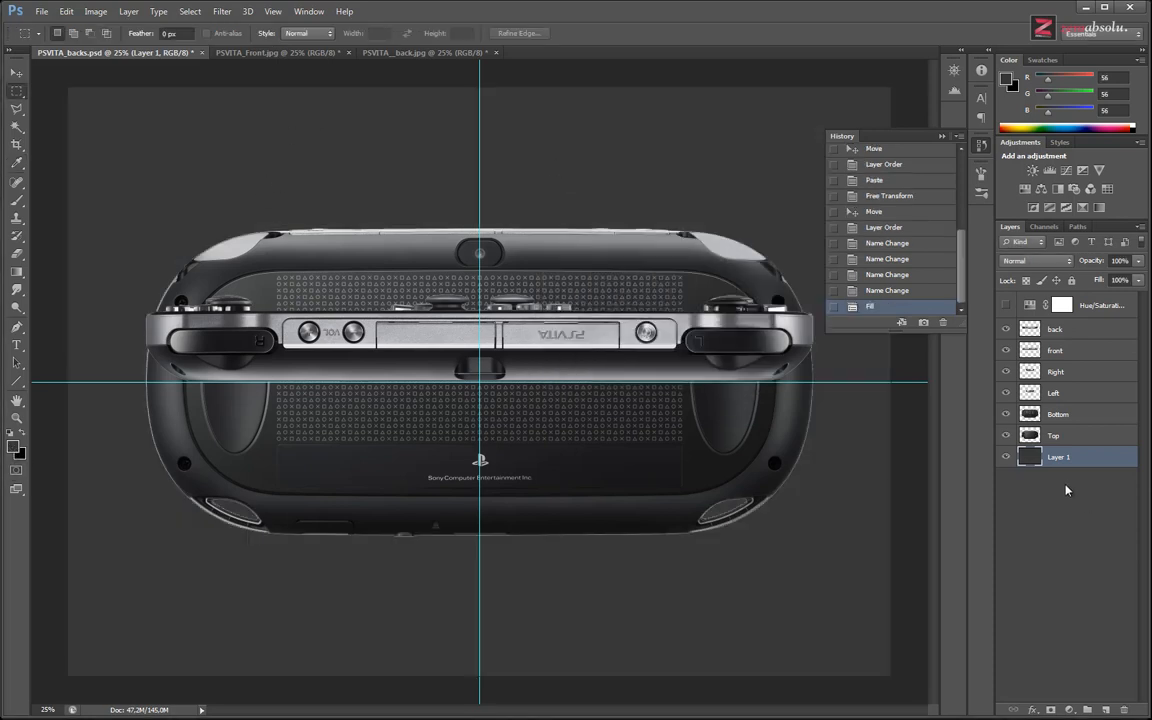
# Hide the back, front, Right, Left and Bottom layers so only Top and Layer 1 show, and save the document.
pyautogui.moveTo(1006, 329); pyautogui.dragTo(1006, 414)
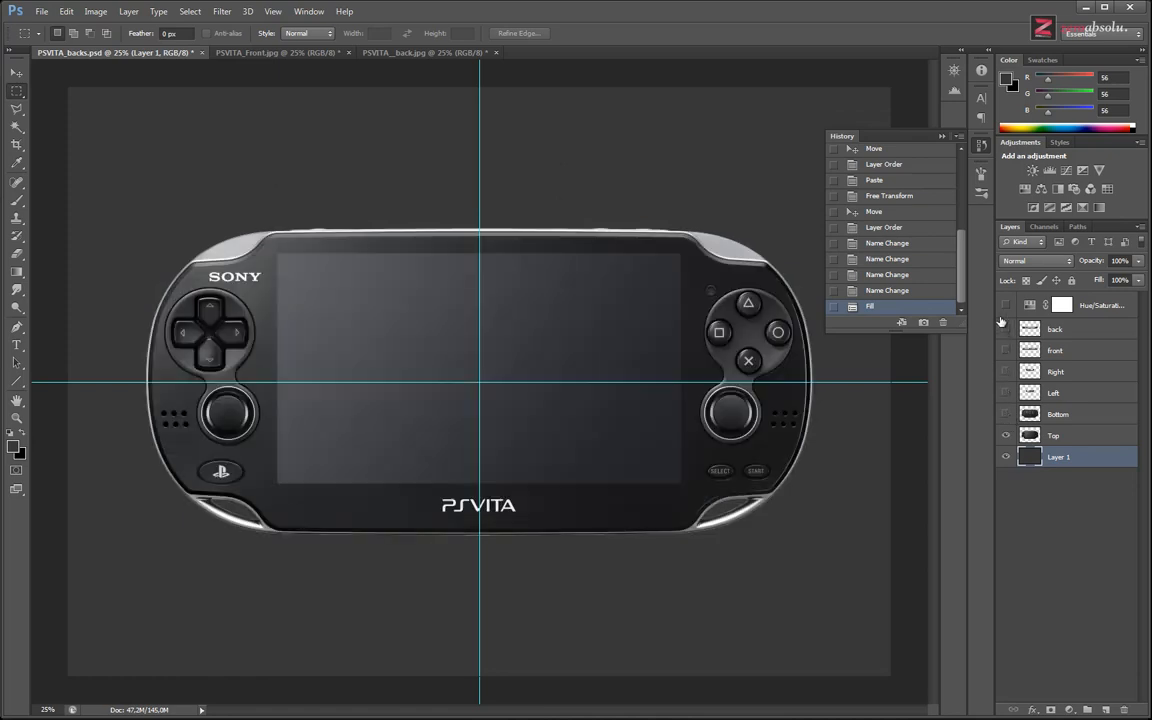
pyautogui.hotkey('ctrl', 's')
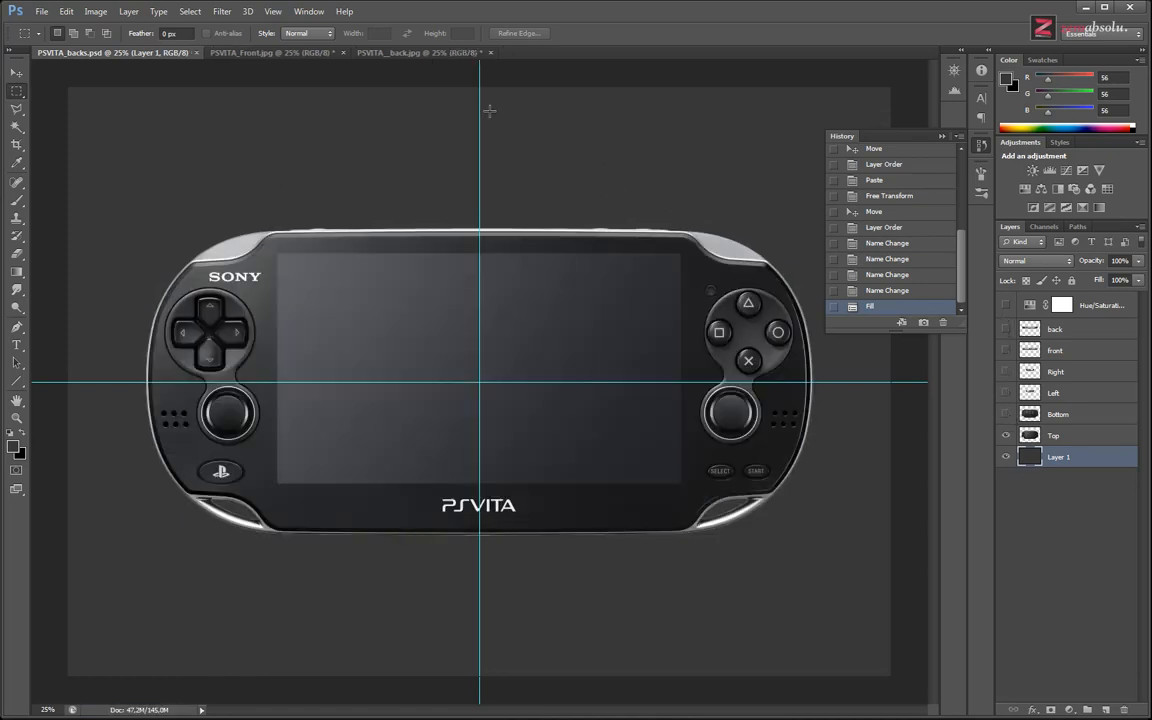
# Start a Save for Web export as JPEG, Very High quality 80, and inspect the thumbstick and button detail in the preview.
pyautogui.click(41, 11)
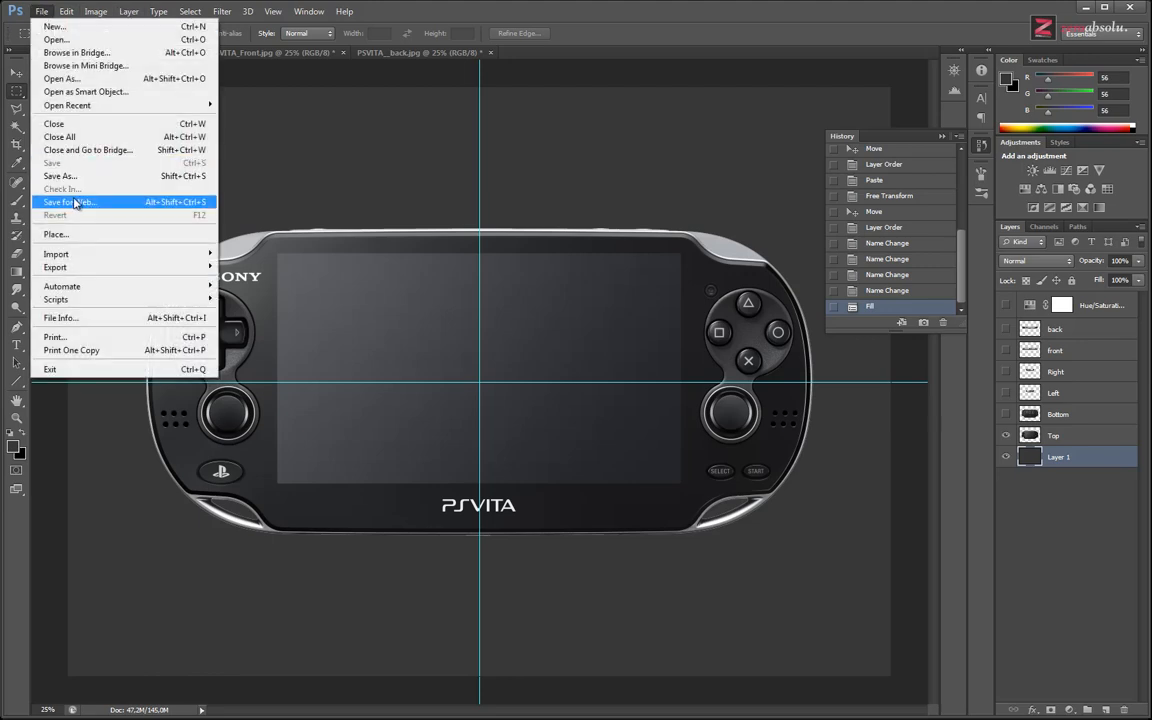
pyautogui.click(75, 203)
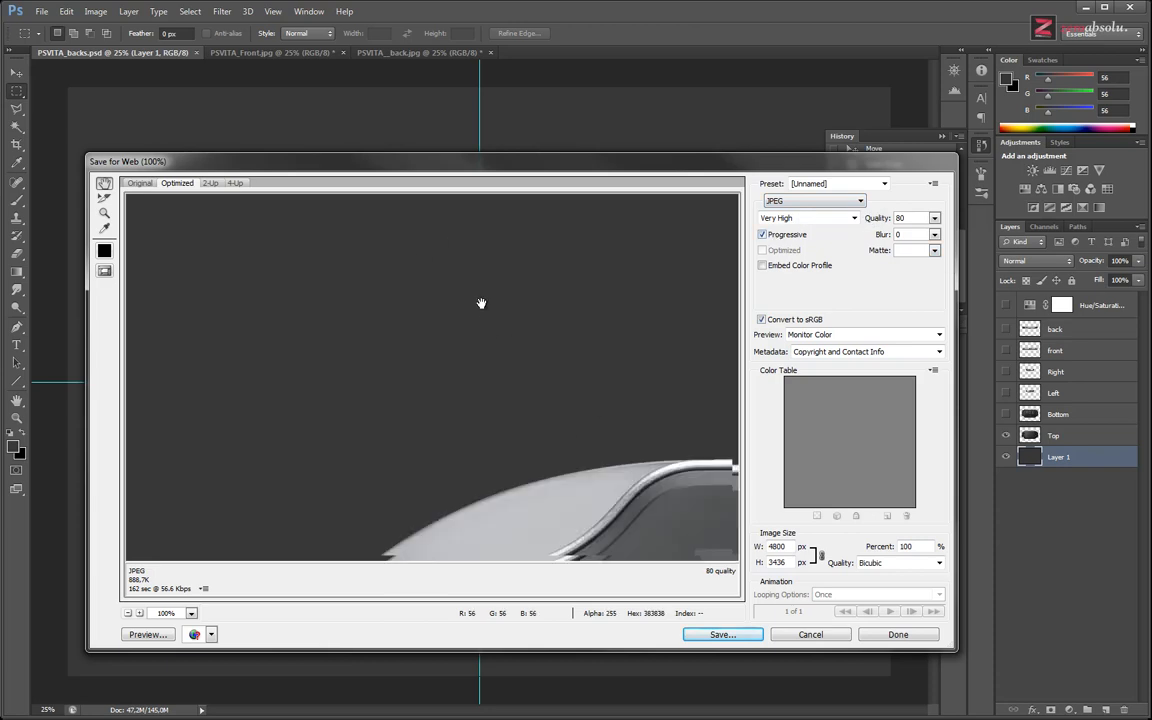
pyautogui.moveTo(509, 445); pyautogui.dragTo(617, 309)
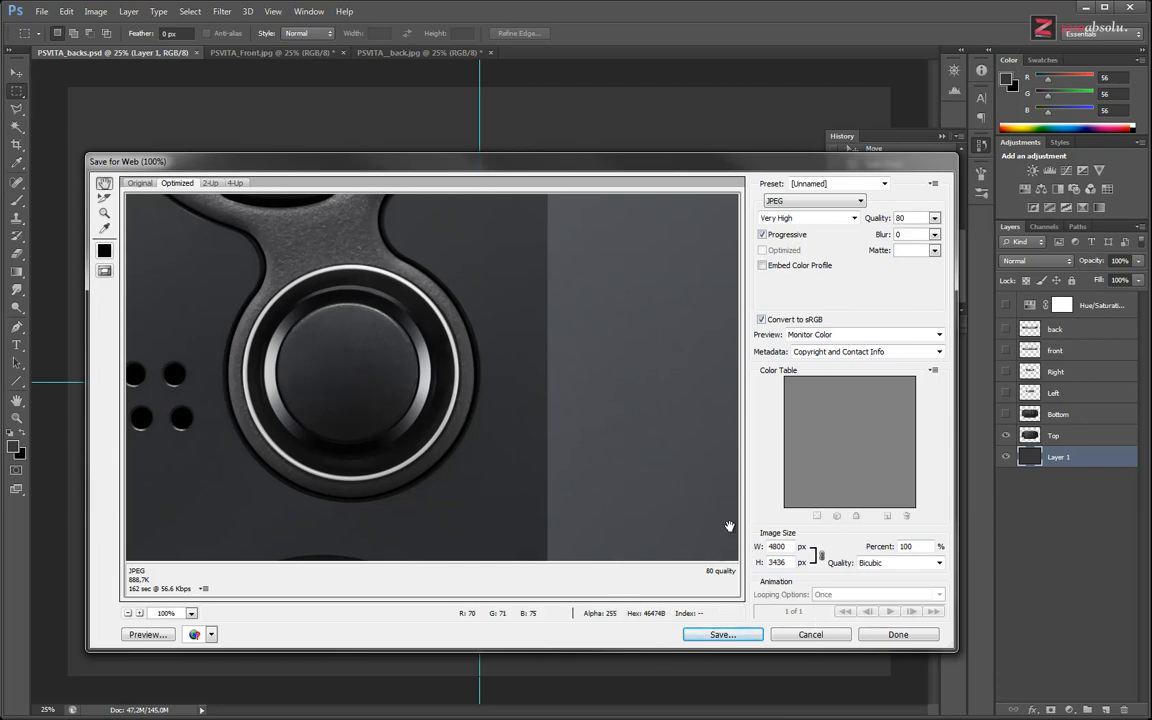
pyautogui.moveTo(639, 495); pyautogui.dragTo(534, 345)
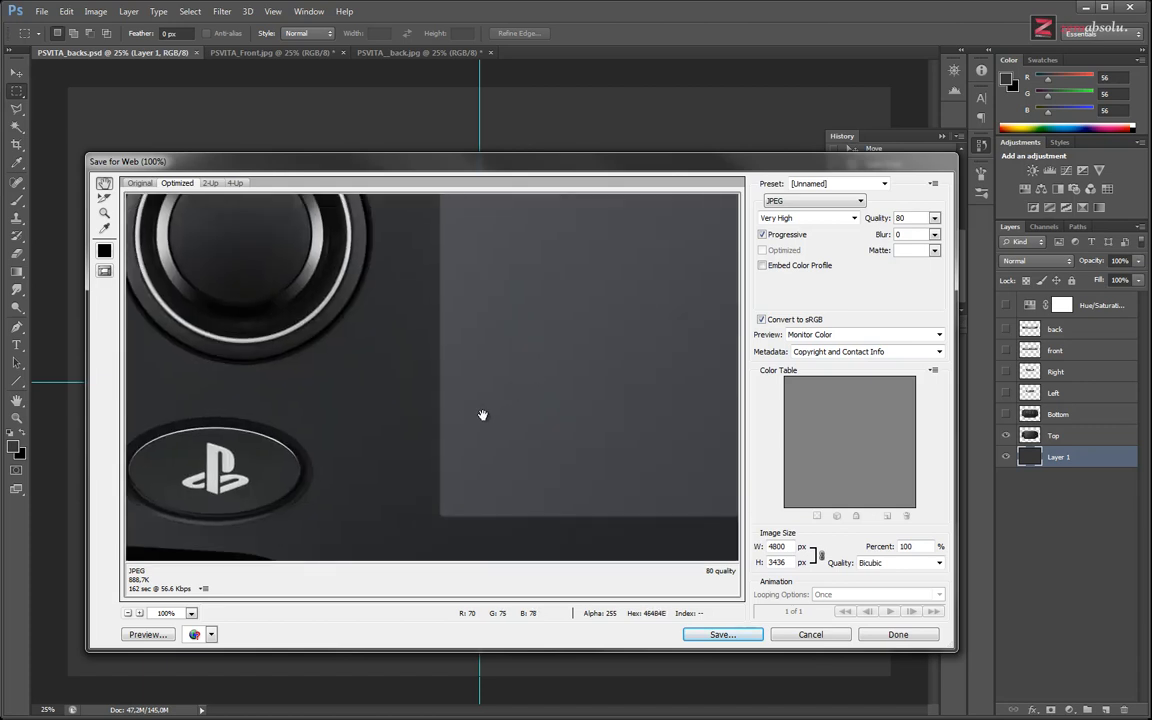
pyautogui.moveTo(448, 450); pyautogui.dragTo(615, 535)
pyautogui.moveTo(537, 346); pyautogui.dragTo(561, 413)
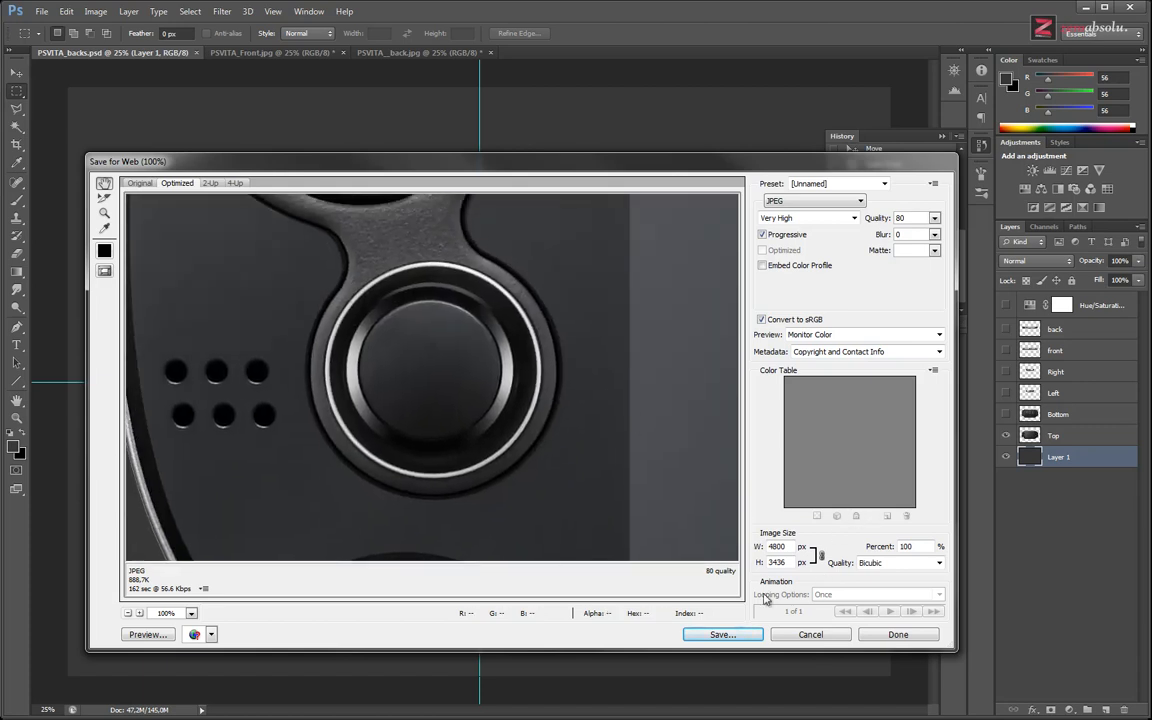
# Proceed to saving the export and create a folder named PSVITA_gabari_OK inside PSP VITA\vitapics as its destination.
pyautogui.click(722, 634)
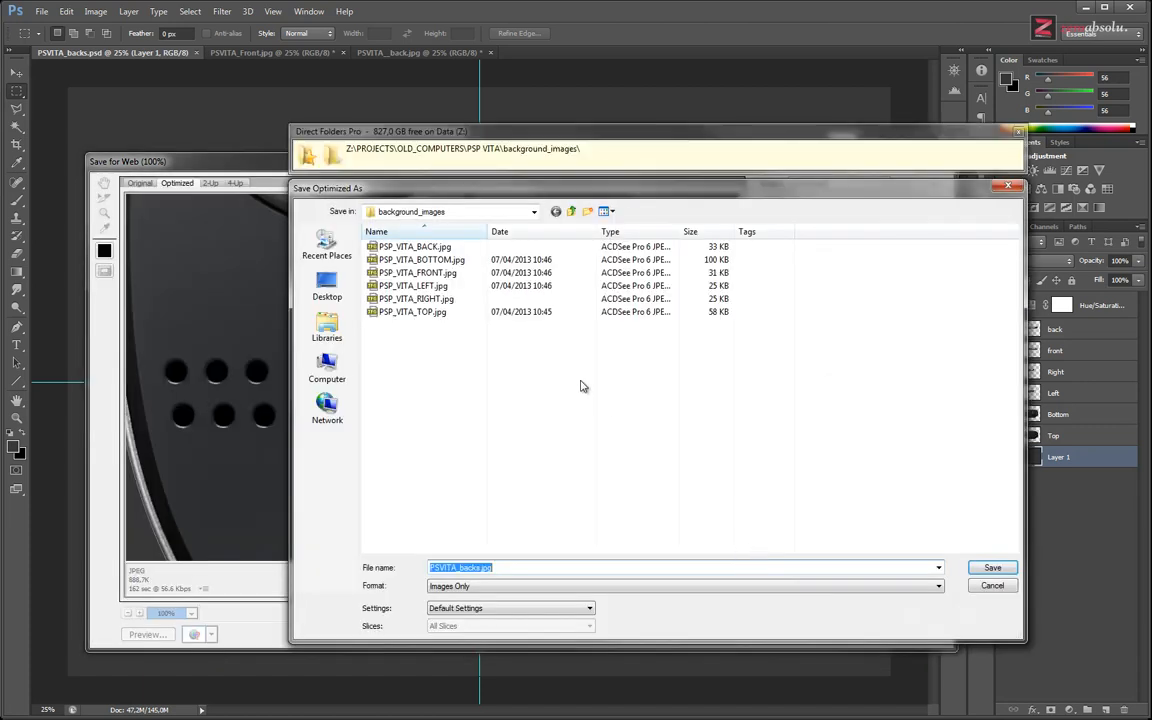
pyautogui.click(571, 211)
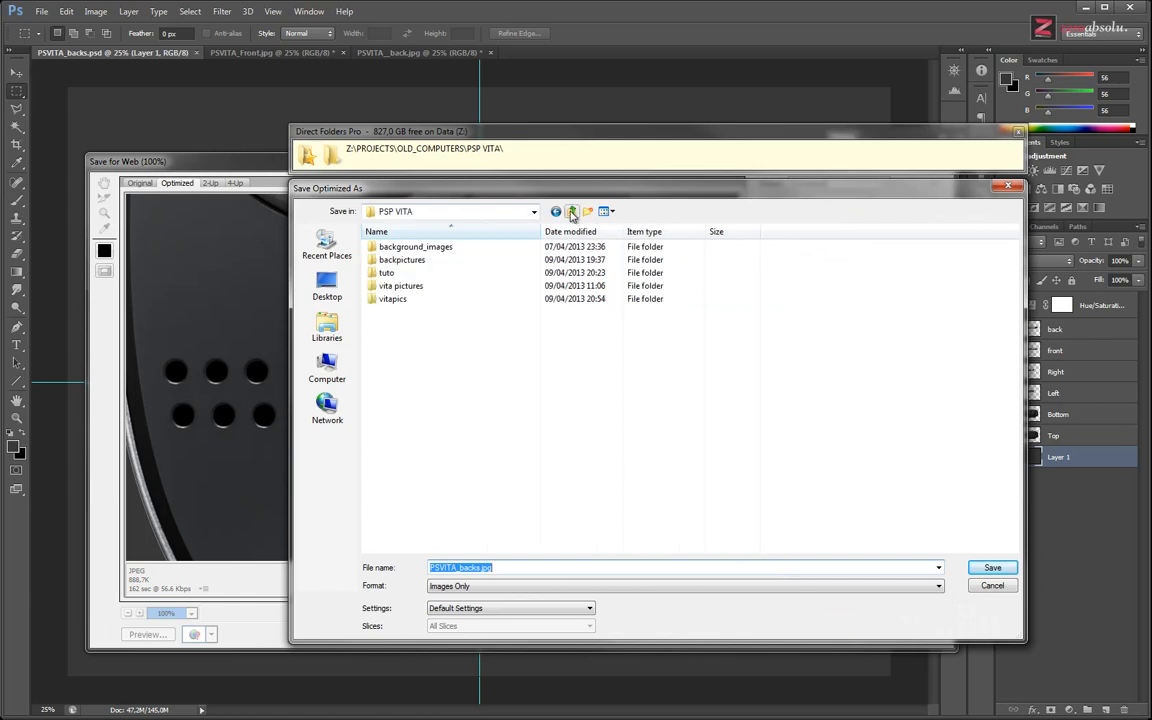
pyautogui.doubleClick(391, 300)
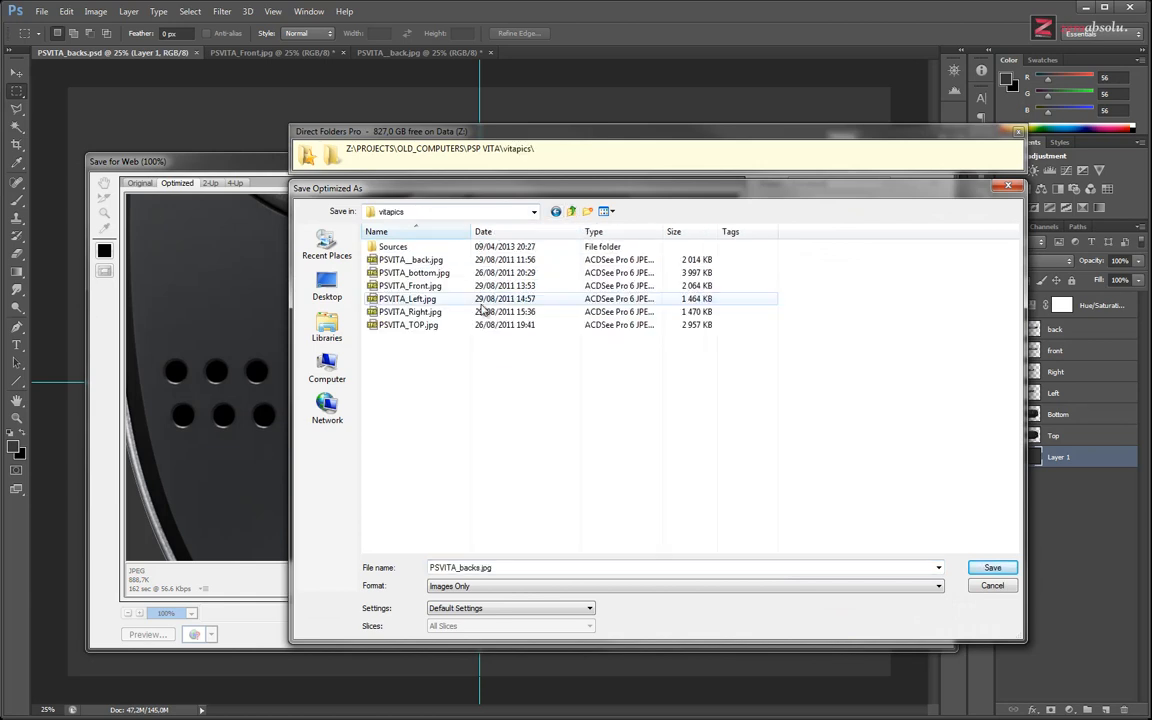
pyautogui.click(589, 212)
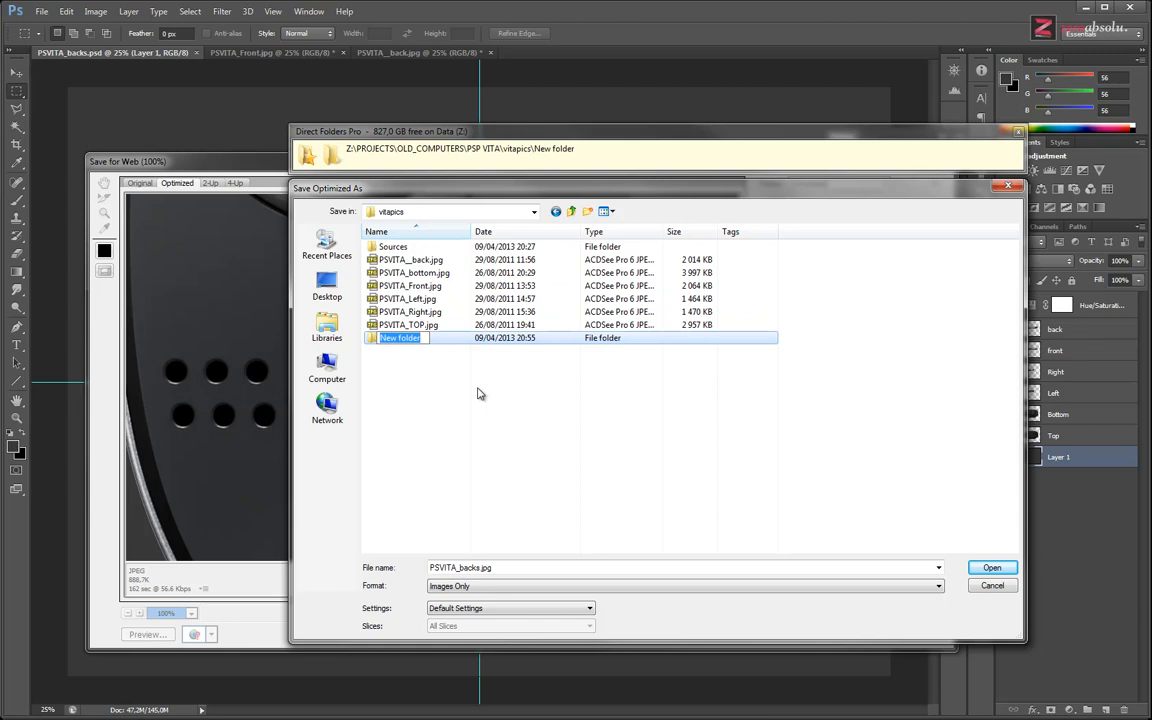
pyautogui.write('PSVITA')
pyautogui.write('_ba')
pyautogui.write('back')
pyautogui.write('ri_OK')
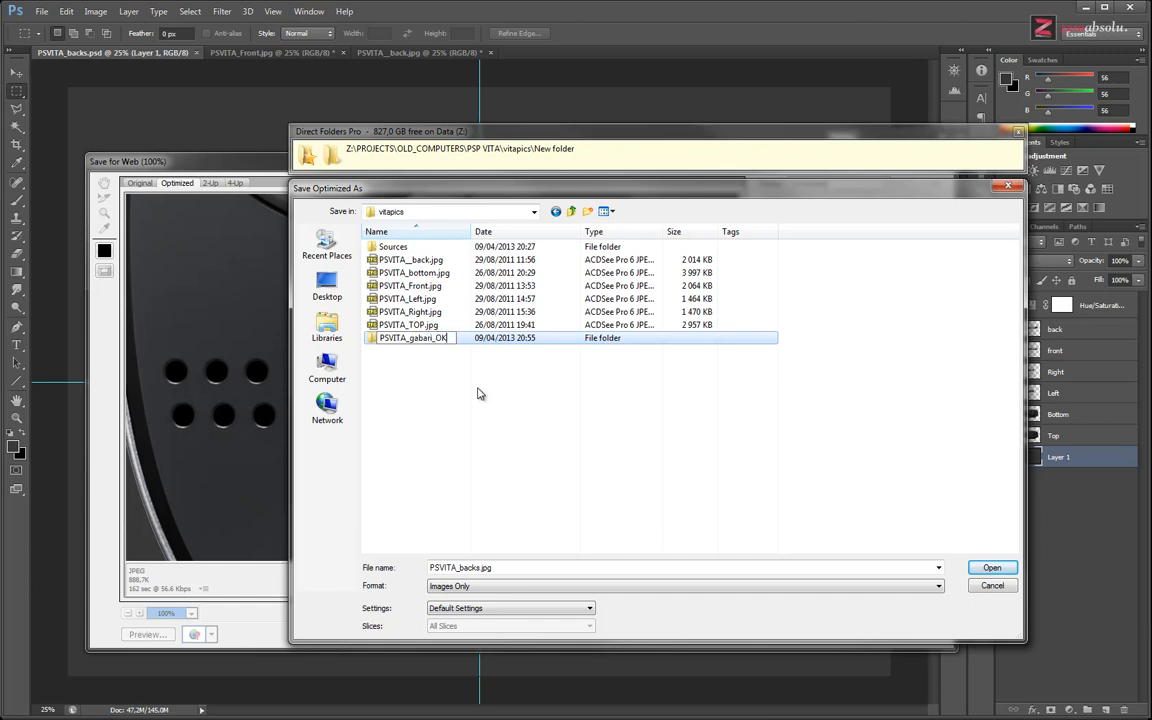
pyautogui.press('Return')
pyautogui.press('Return')
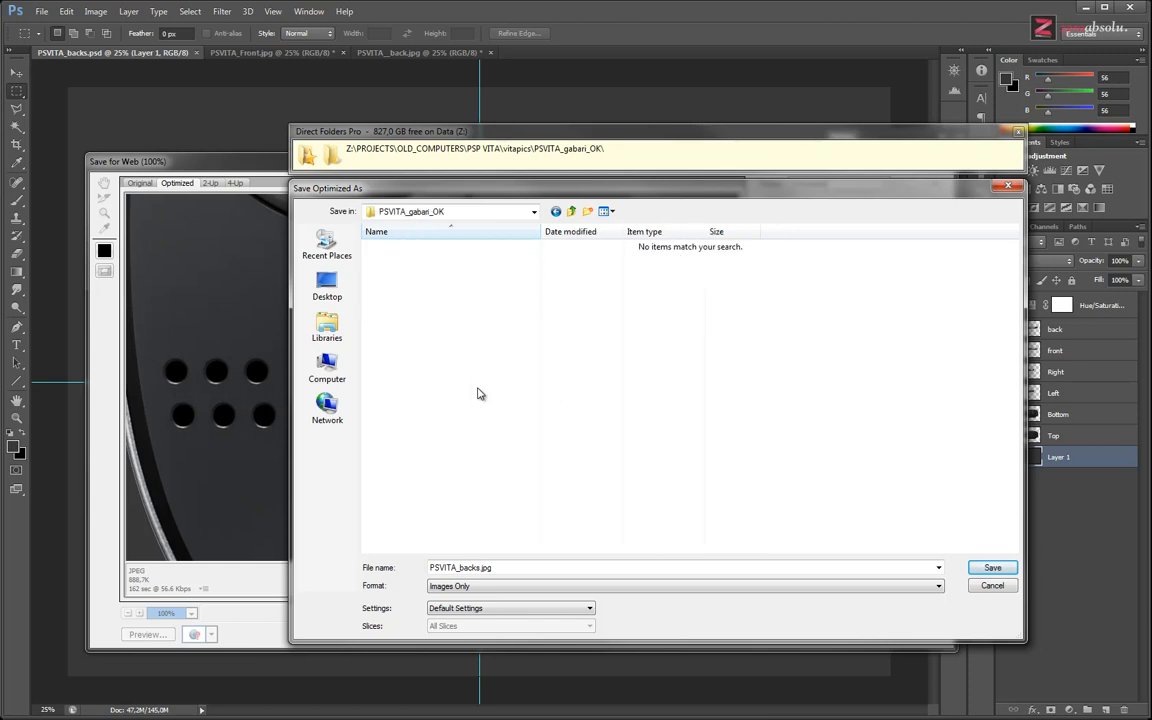
# Name the exported image PSVITA_Top.jpg and save it in the PSVITA_gabari_OK folder.
pyautogui.click(460, 567)
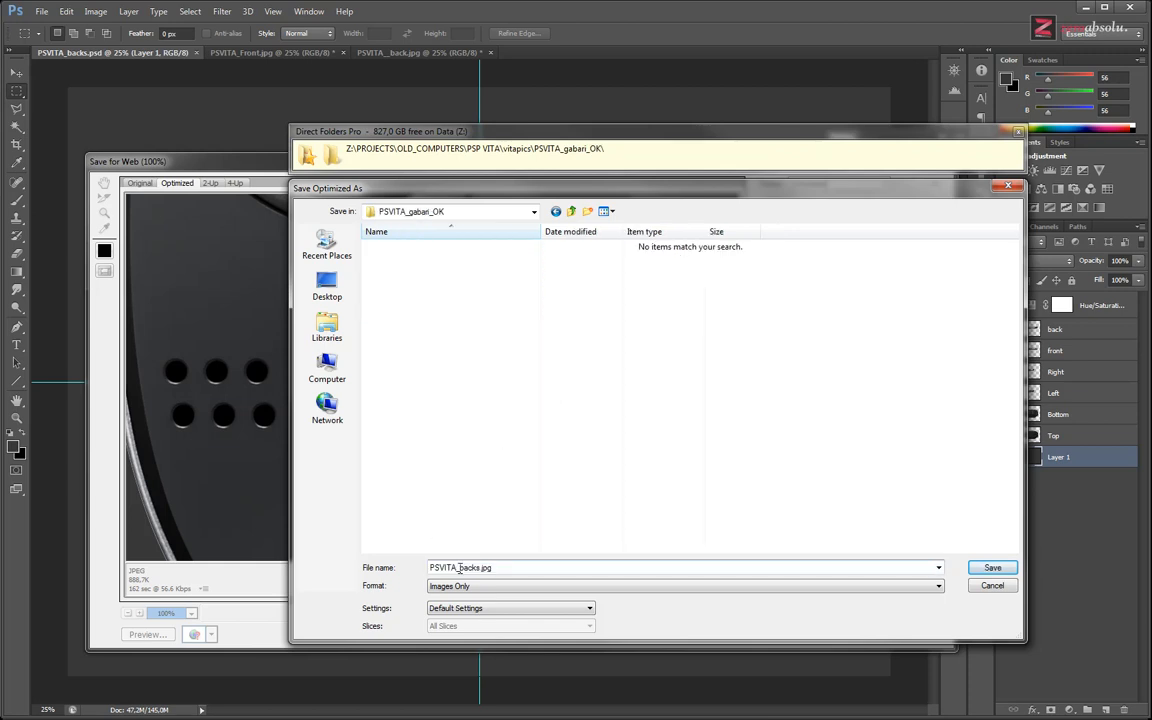
pyautogui.moveTo(460, 567); pyautogui.dragTo(478, 540)
pyautogui.write('TOP')
pyautogui.press('Return')
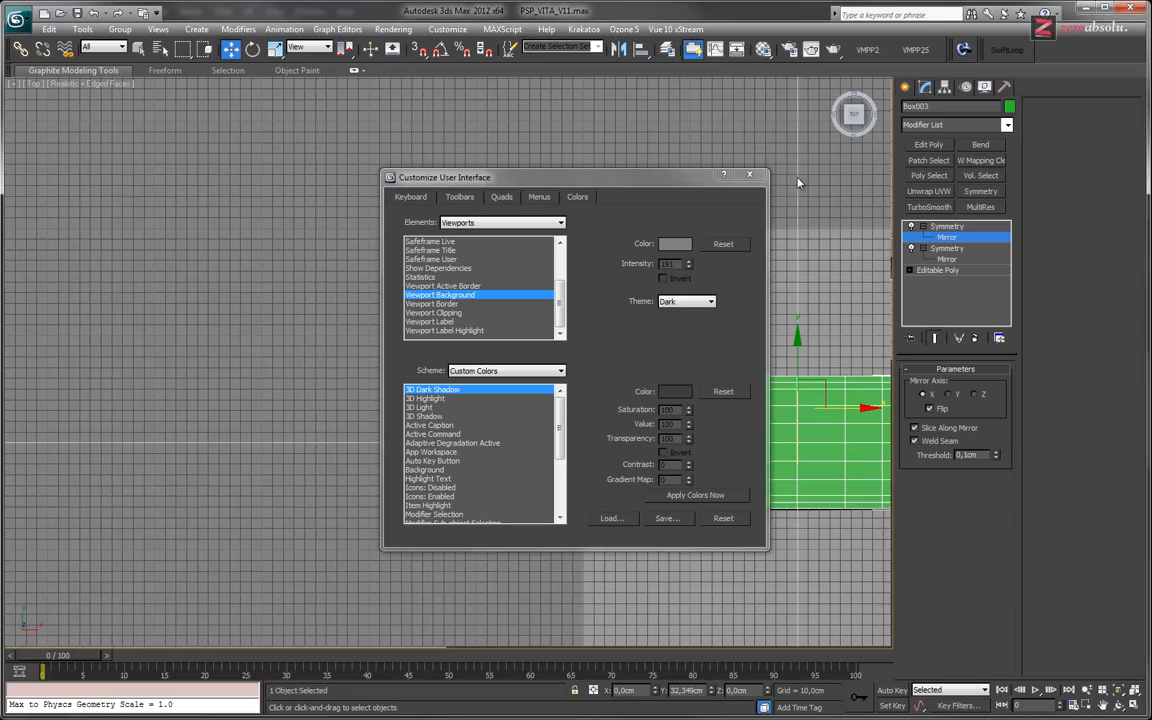
# In 3ds Max, close the Customize User Interface dialog and move the green model up to about Y 254 cm, clear of the backdrop.
pyautogui.click(751, 176)
pyautogui.moveTo(591, 297); pyautogui.dragTo(254, 239, button='middle')
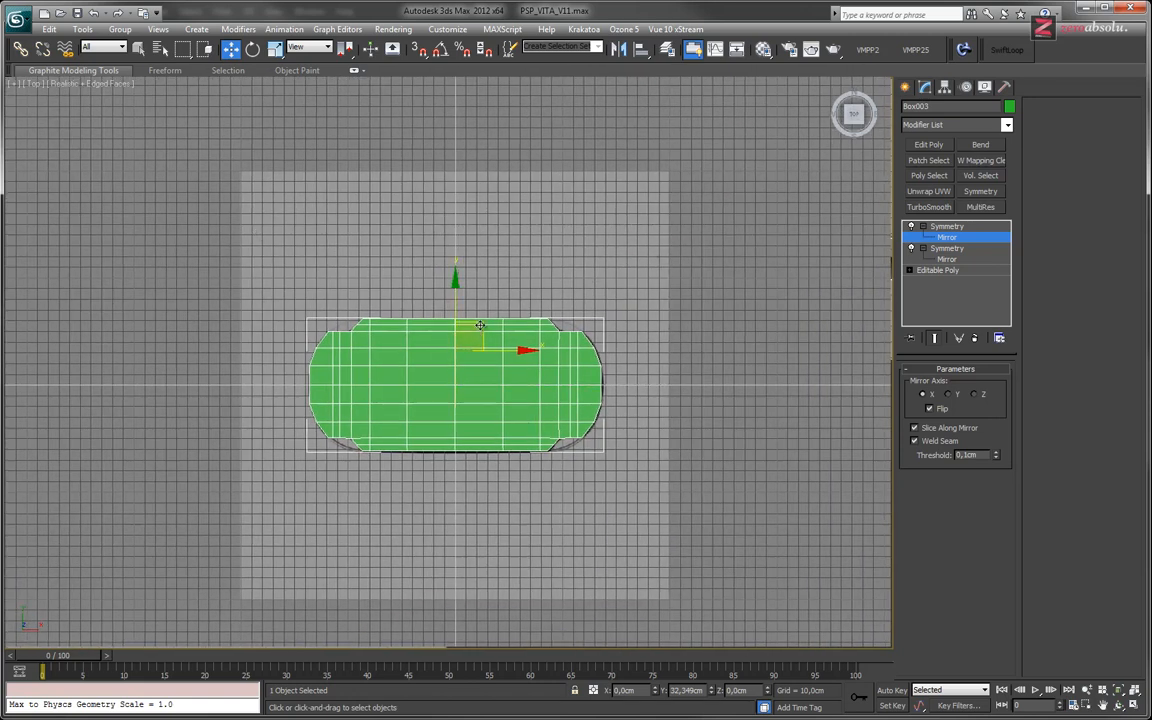
pyautogui.moveTo(475, 330); pyautogui.dragTo(612, 196)
pyautogui.rightClick(612, 196)
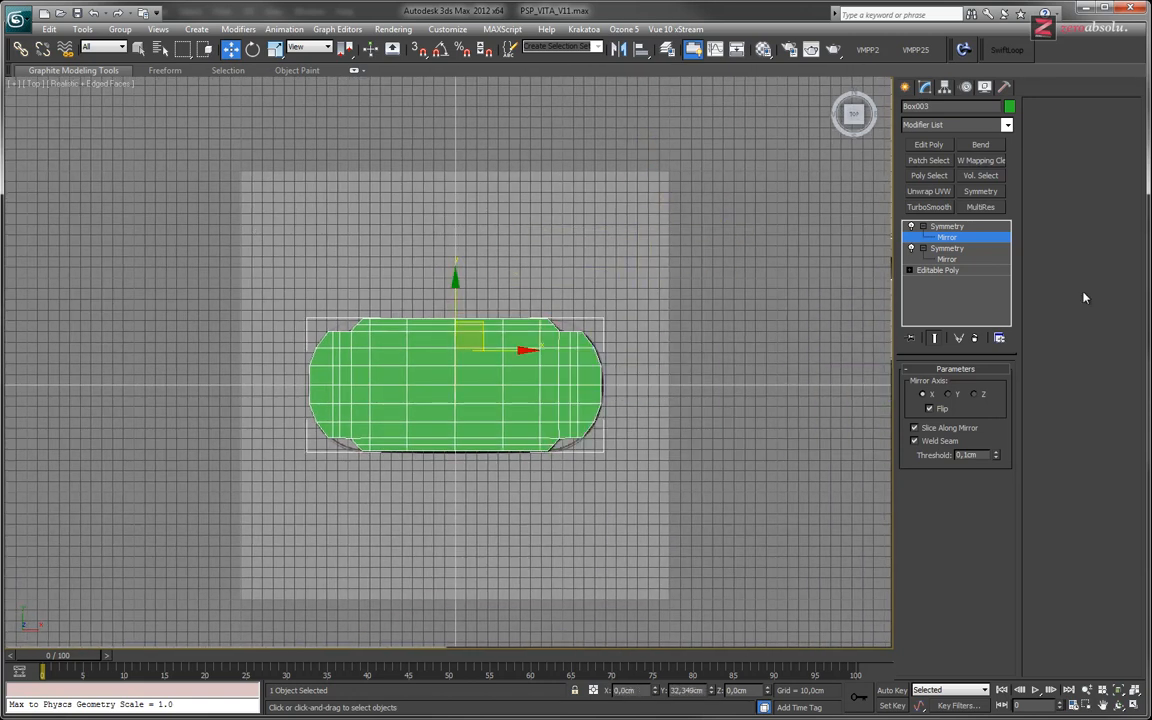
pyautogui.click(1004, 226)
pyautogui.moveTo(466, 322); pyautogui.dragTo(466, 84)
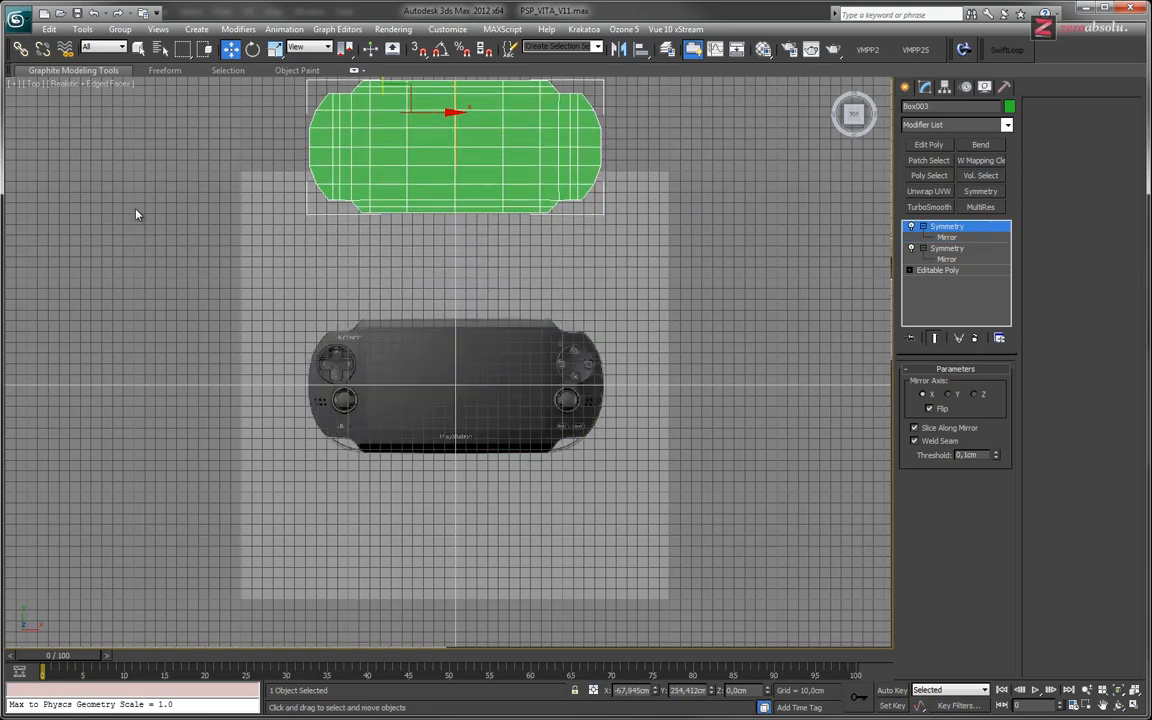
pyautogui.click(13, 84)
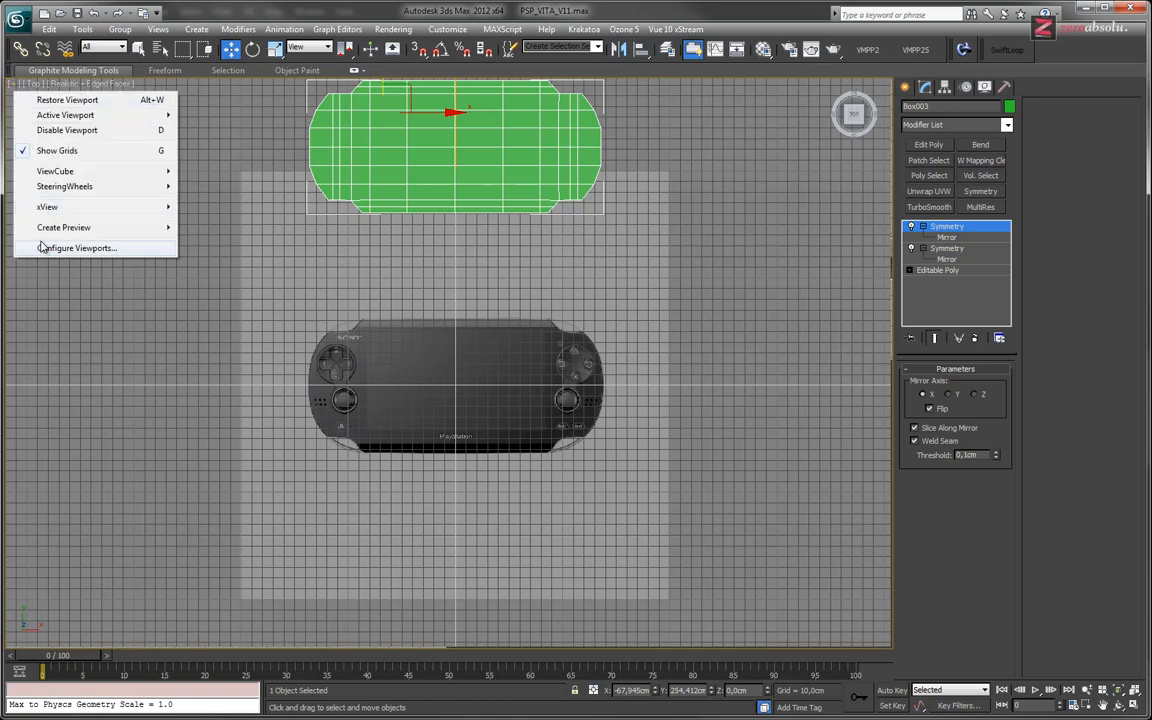
pyautogui.click(38, 86)
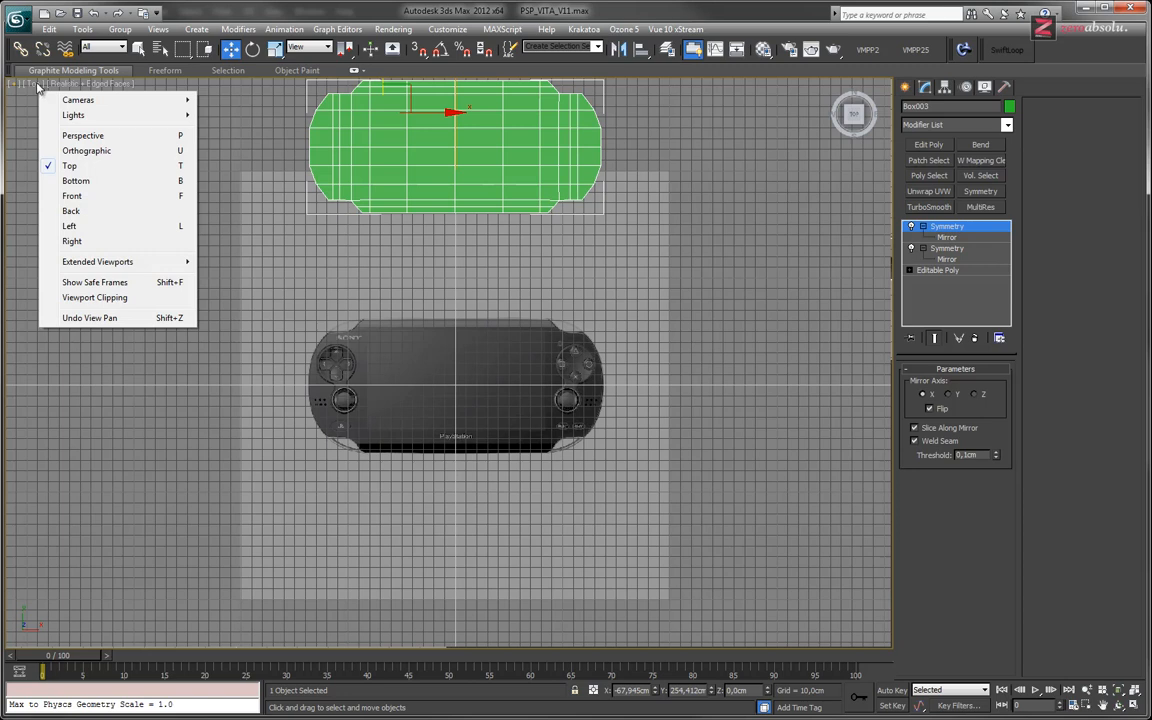
pyautogui.click(66, 84)
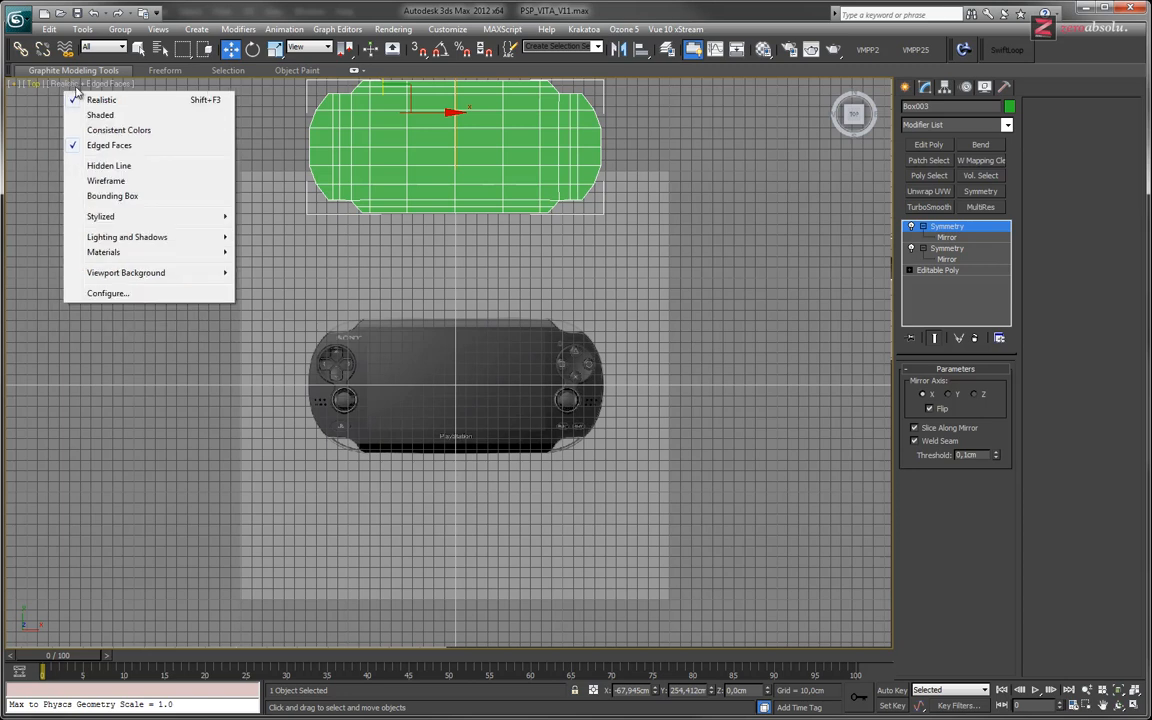
pyautogui.click(68, 87)
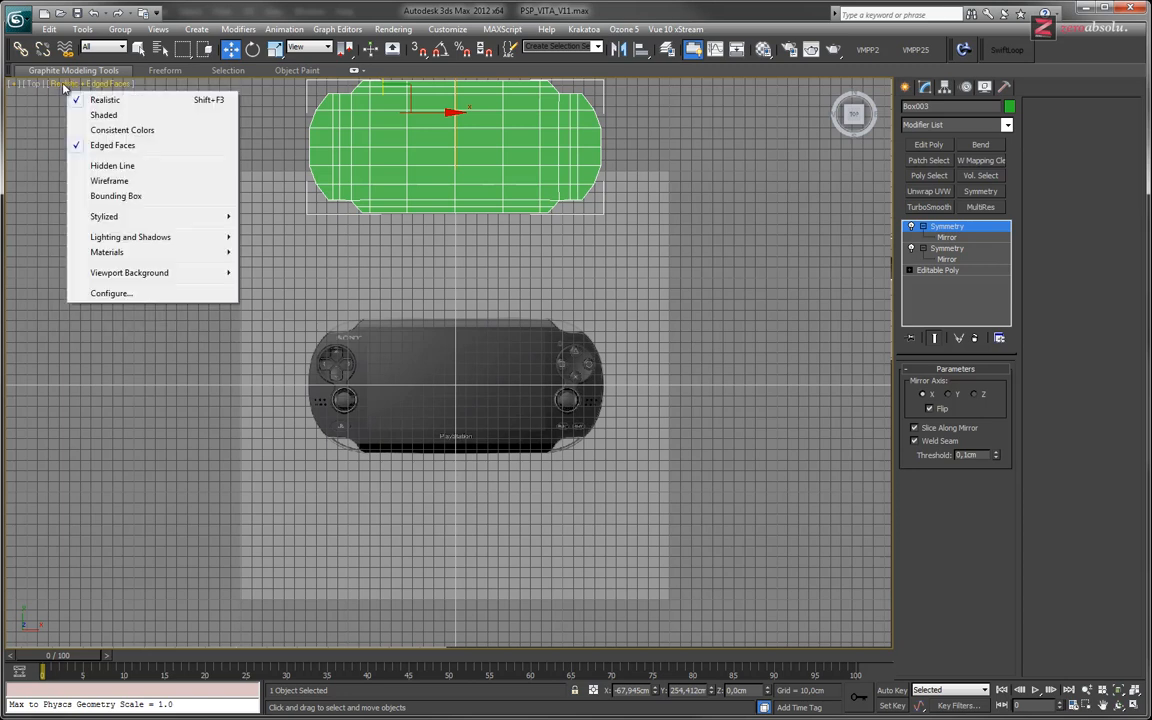
pyautogui.click(94, 87)
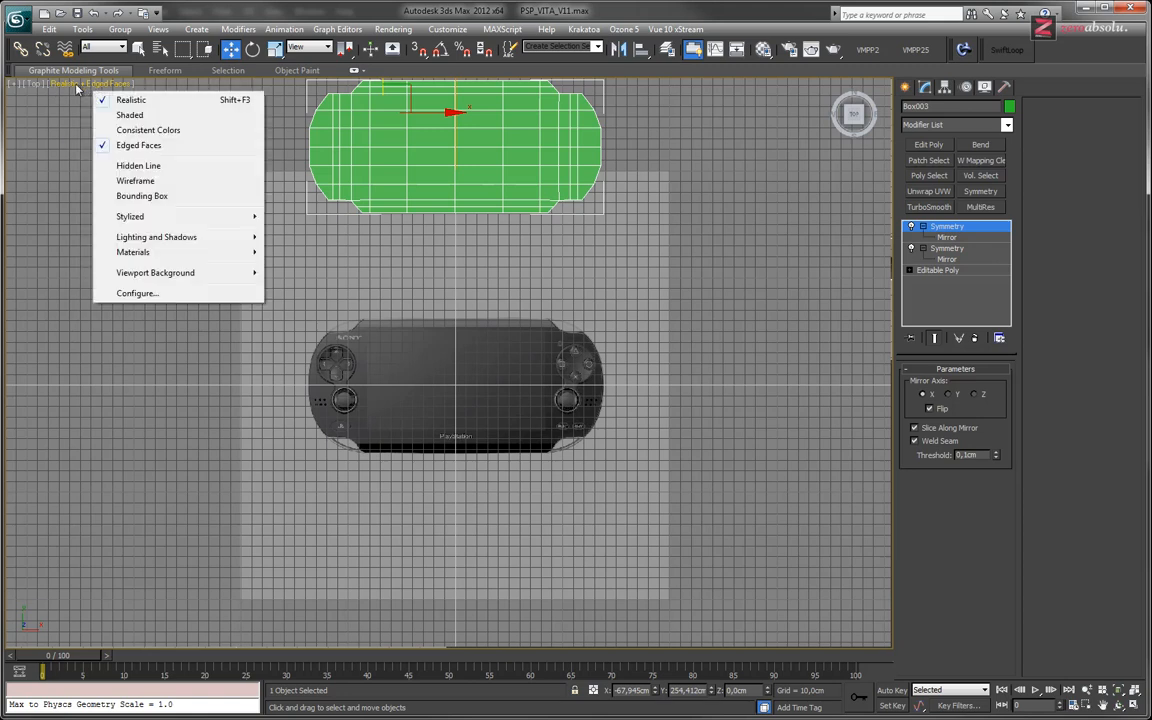
pyautogui.click(27, 86)
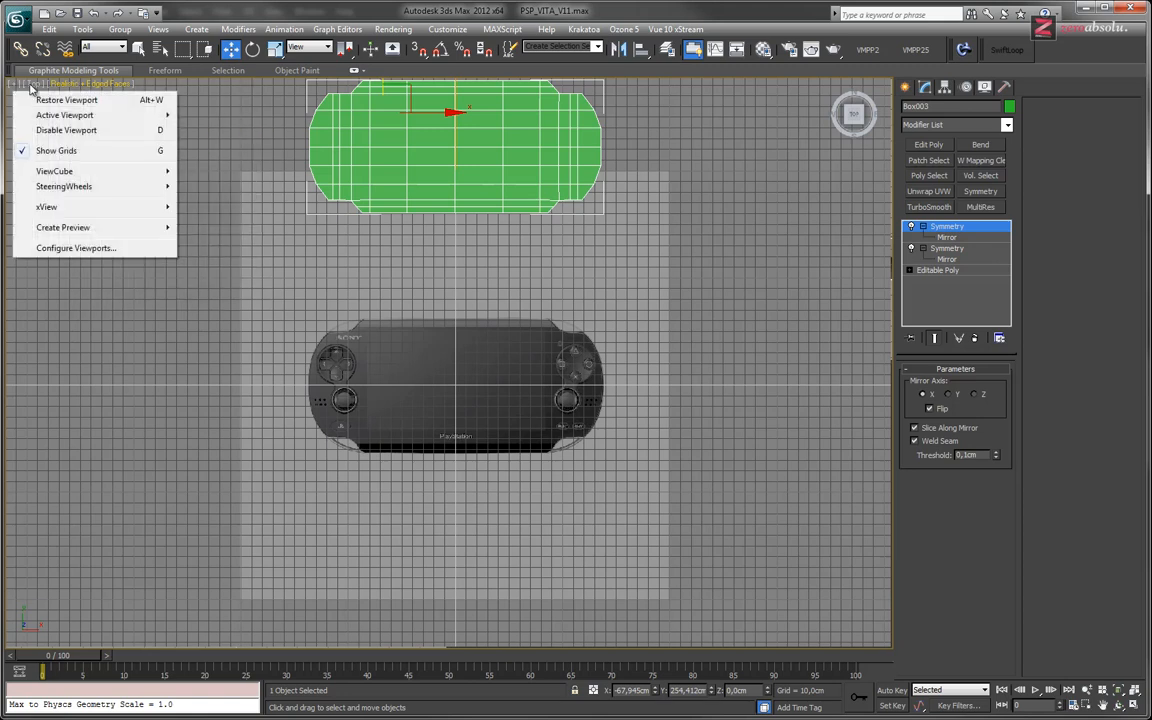
# Open the Top viewport's background settings and choose PSVITA_Top.jpg from vitapics\PSVITA_gabari_OK as the background image.
pyautogui.click(80, 84)
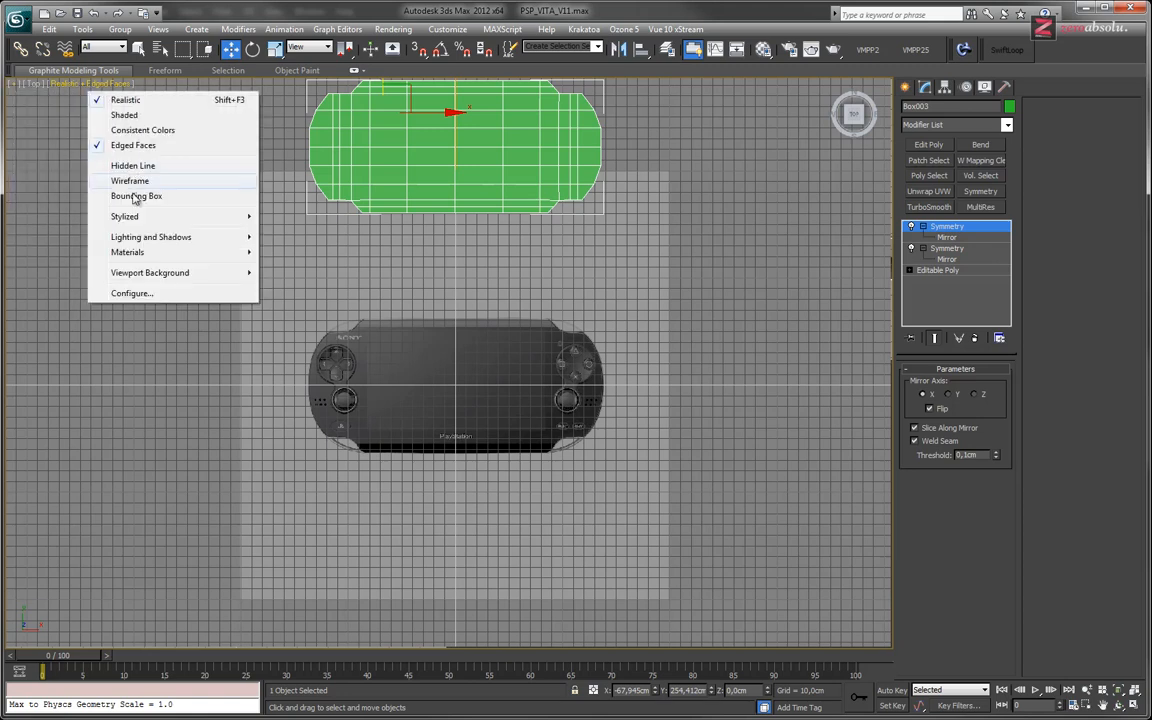
pyautogui.moveTo(150, 273)
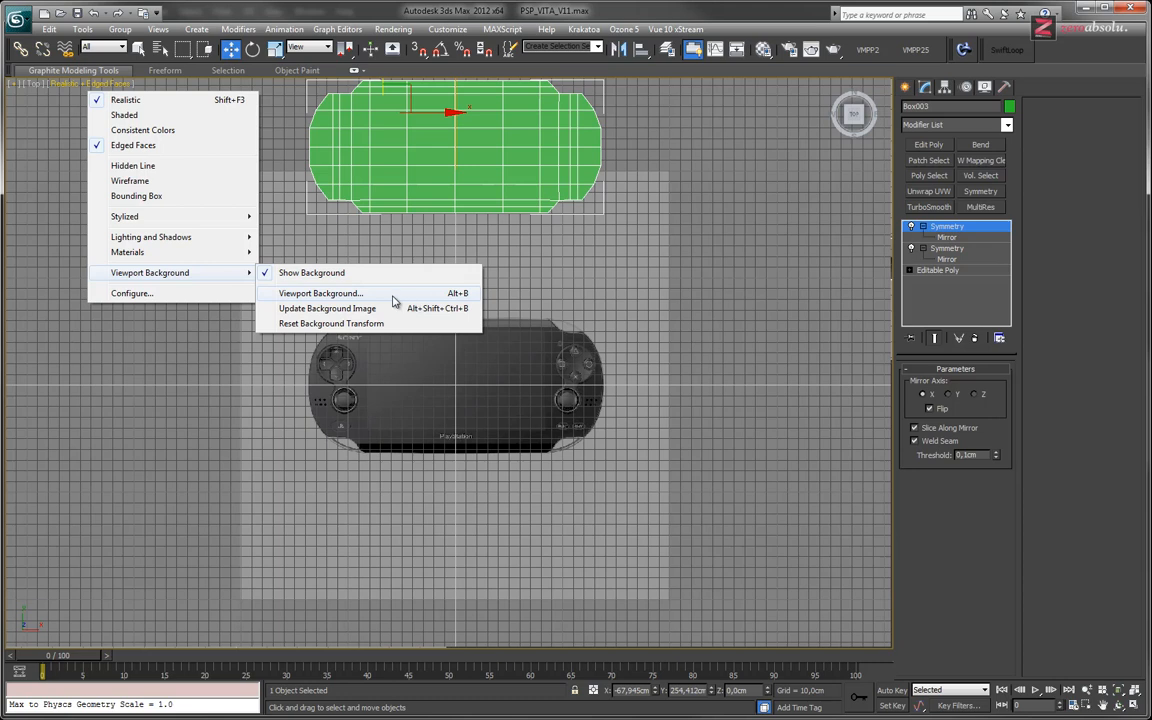
pyautogui.click(338, 296)
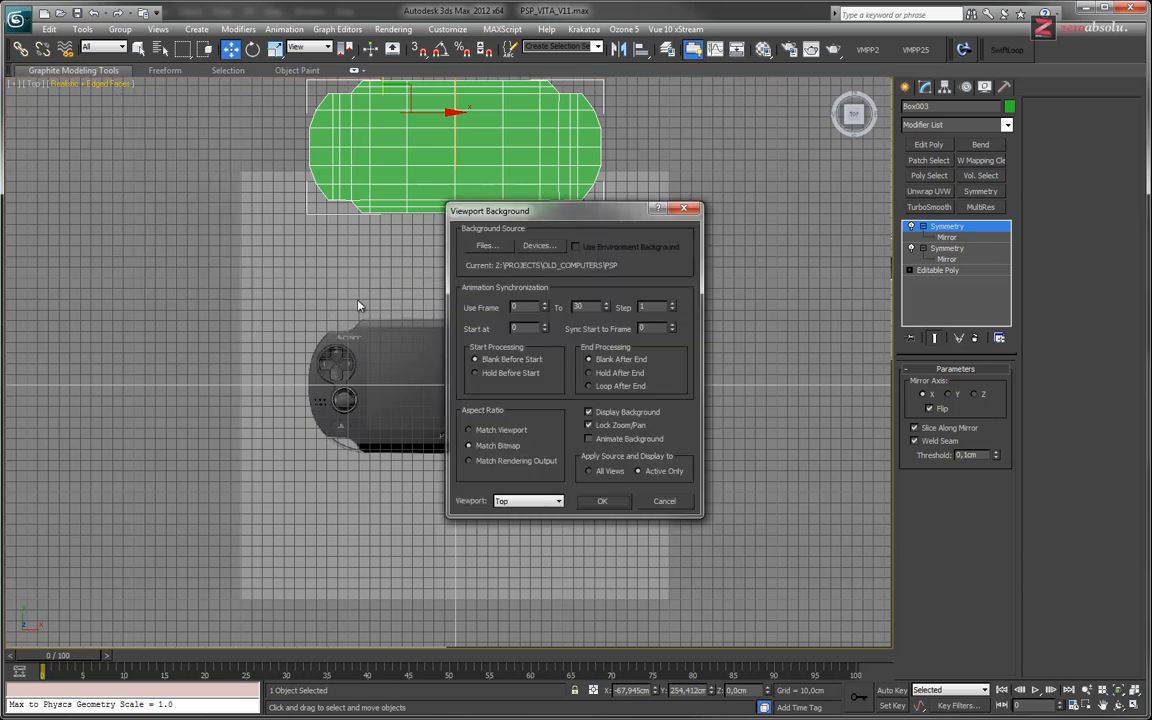
pyautogui.click(490, 250)
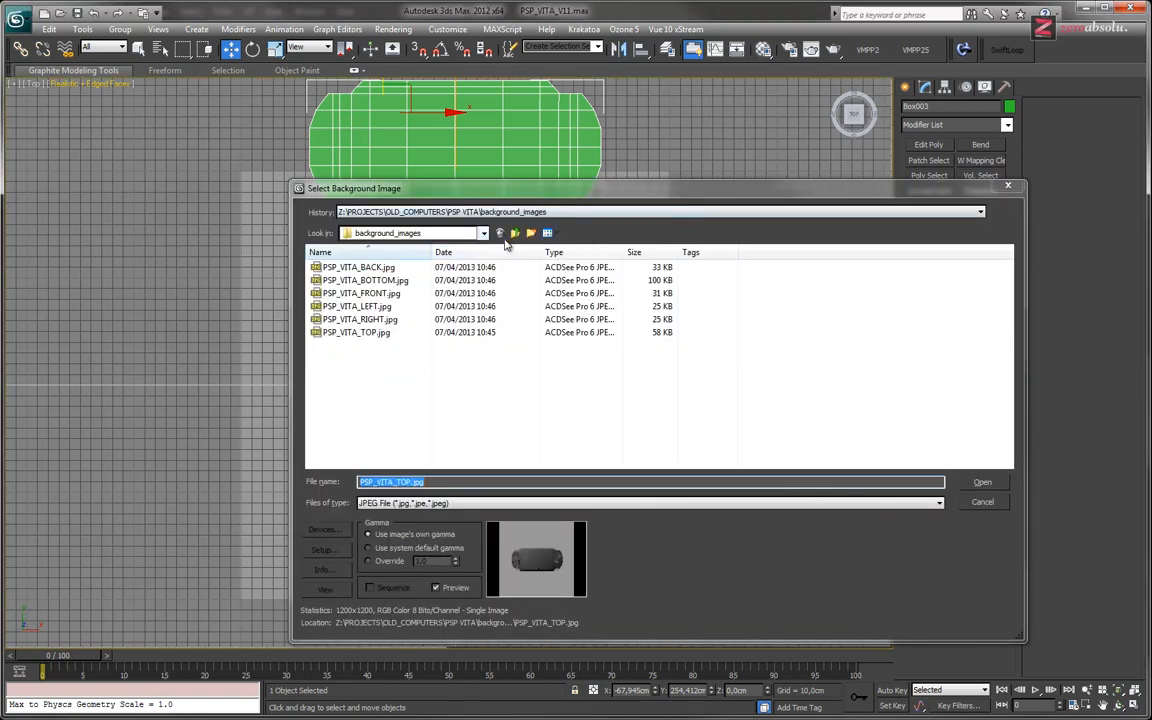
pyautogui.click(515, 234)
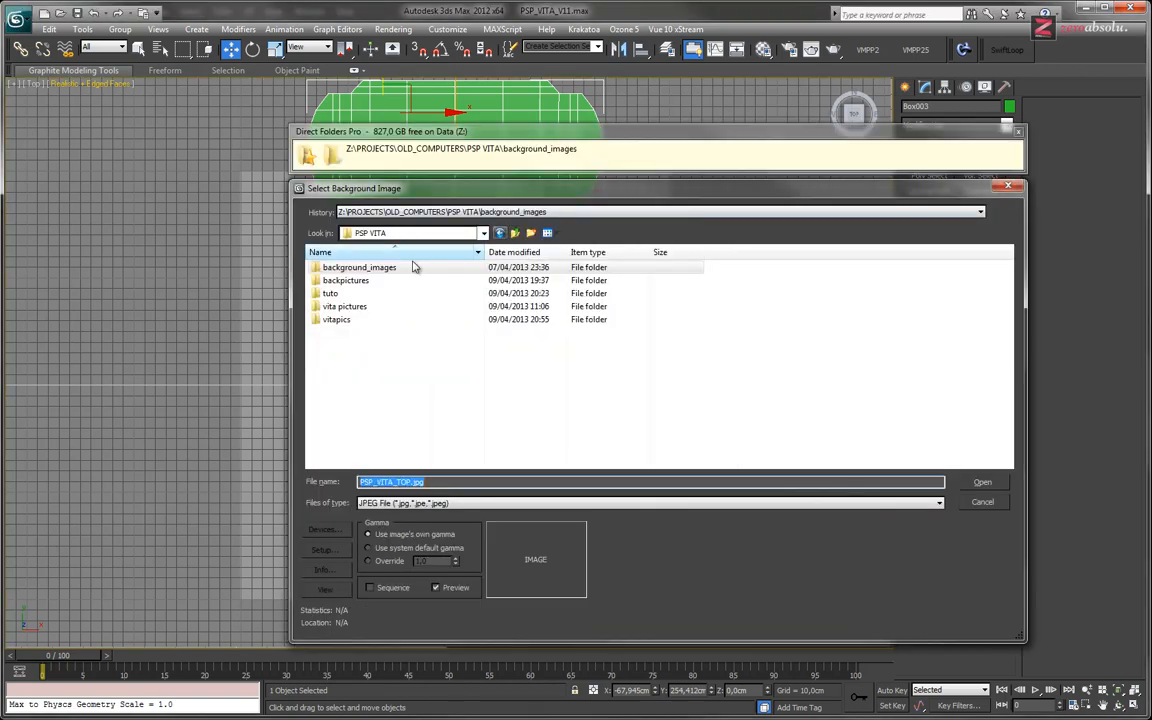
pyautogui.doubleClick(336, 320)
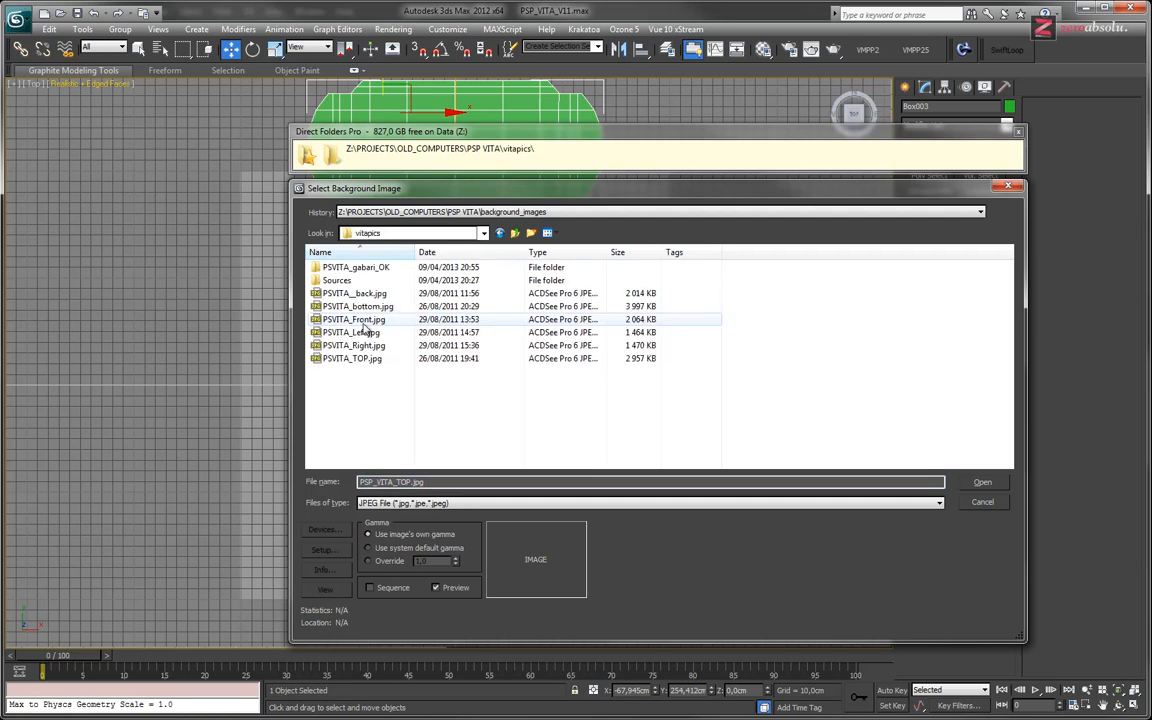
pyautogui.doubleClick(350, 268)
pyautogui.click(348, 285)
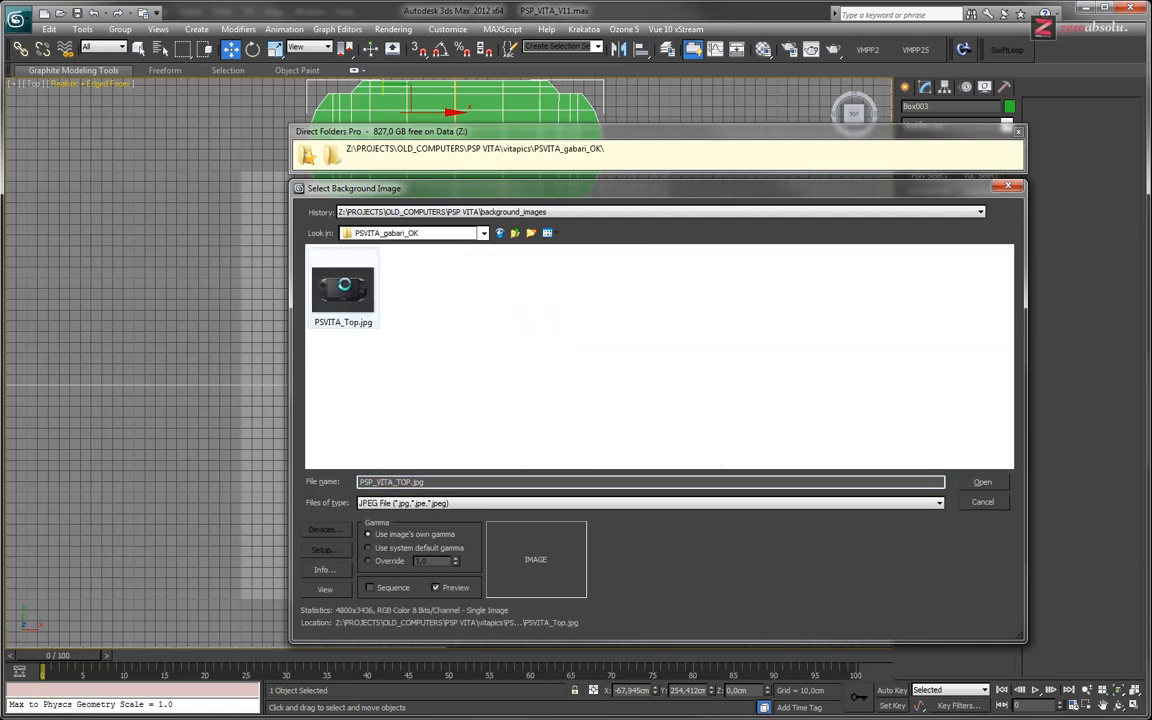
pyautogui.click(983, 482)
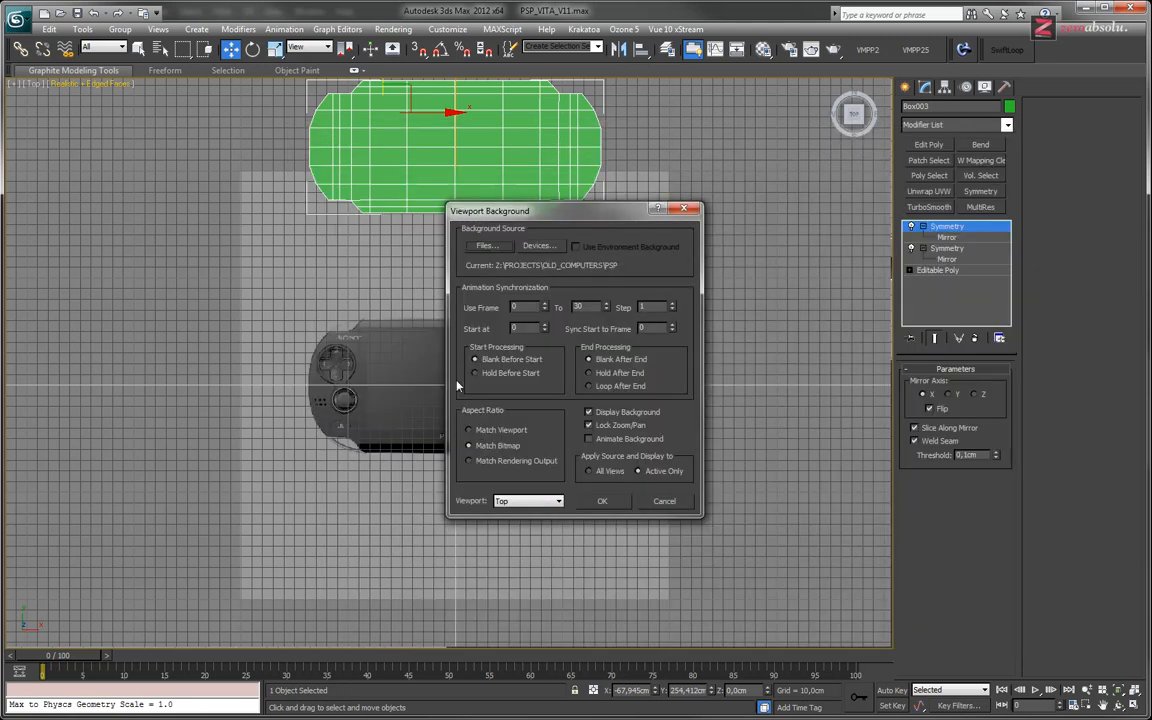
# Apply the background to the Top viewport with Match Bitmap aspect ratio, Display Background and Lock Zoom/Pan enabled.
pyautogui.click(478, 430)
pyautogui.click(482, 448)
pyautogui.click(596, 428)
pyautogui.click(527, 501)
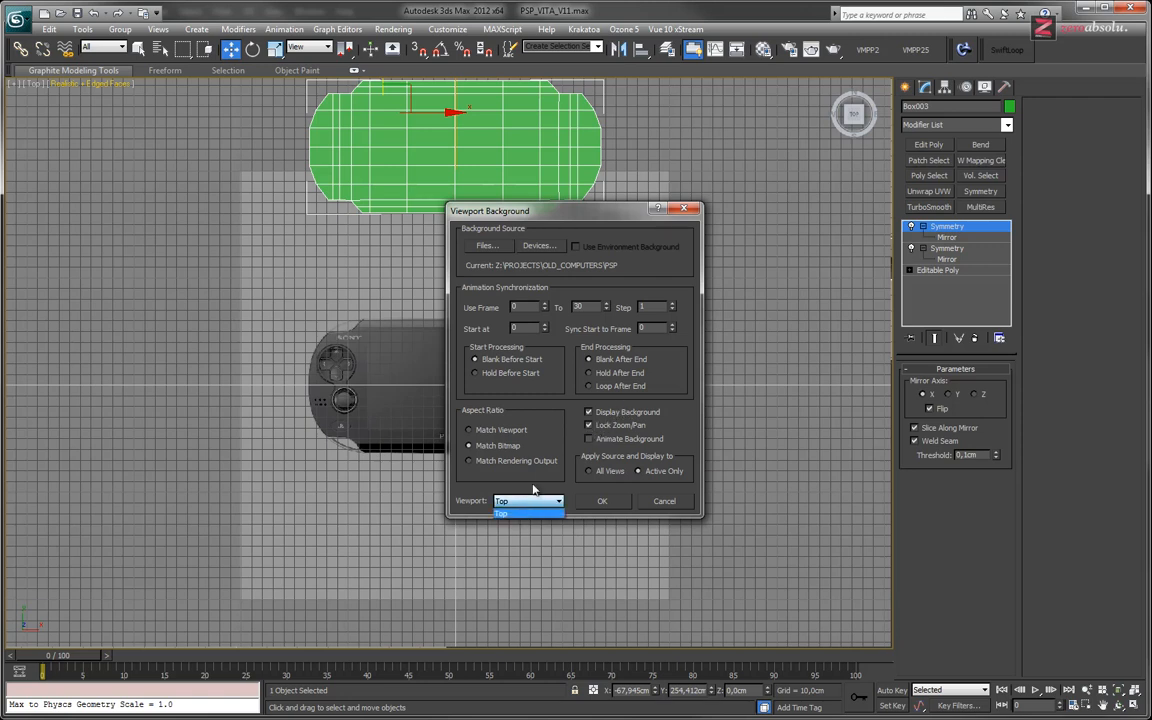
pyautogui.click(534, 488)
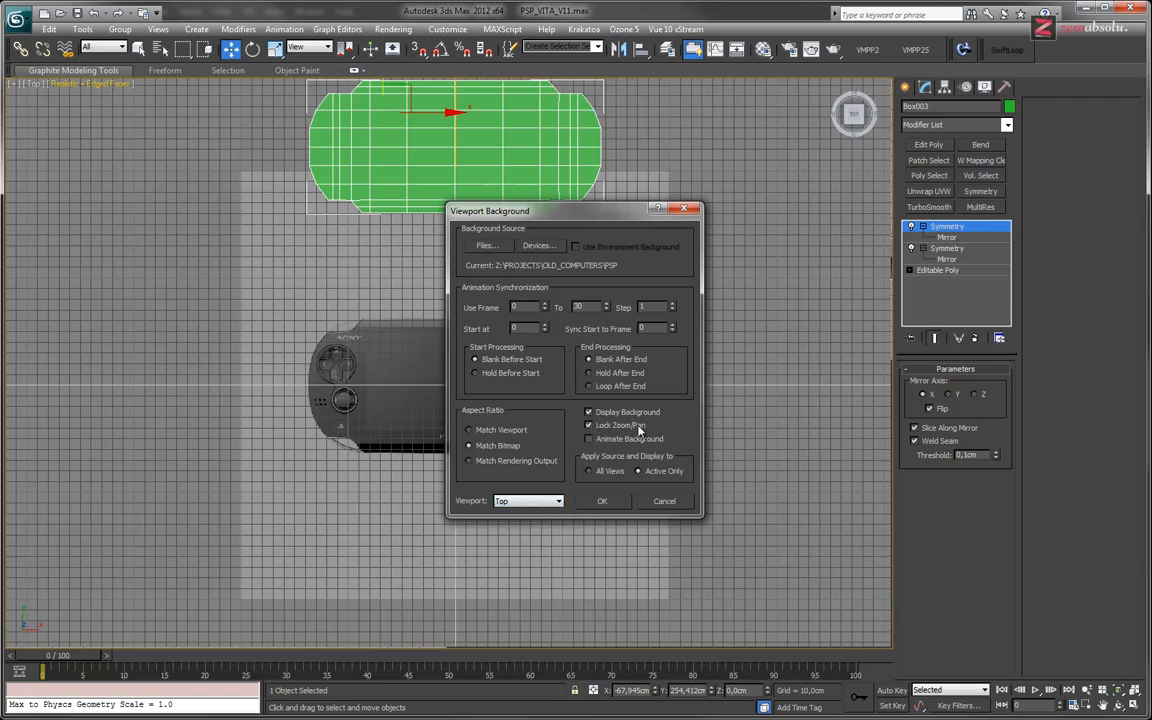
pyautogui.click(602, 501)
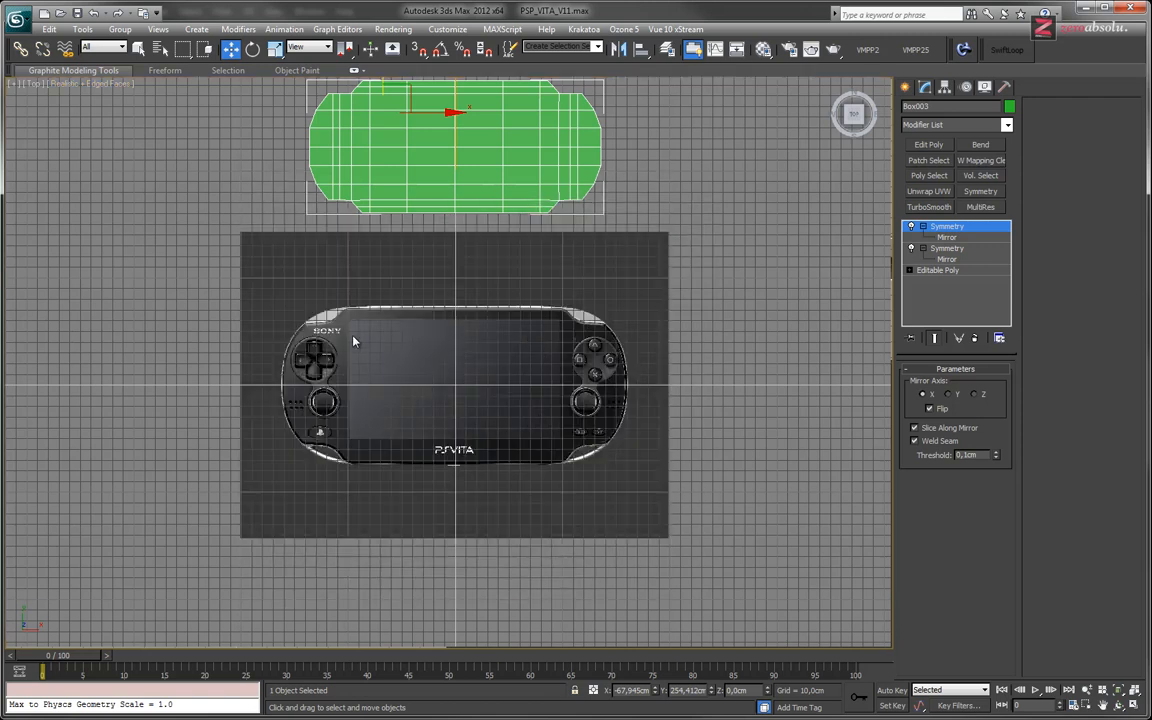
# Switch to Photoshop, set the foreground color to grey RGB 107, 107, 107, and fill Layer 1 behind the console with it.
pyautogui.moveTo(353, 341); pyautogui.dragTo(408, 322, button='middle')
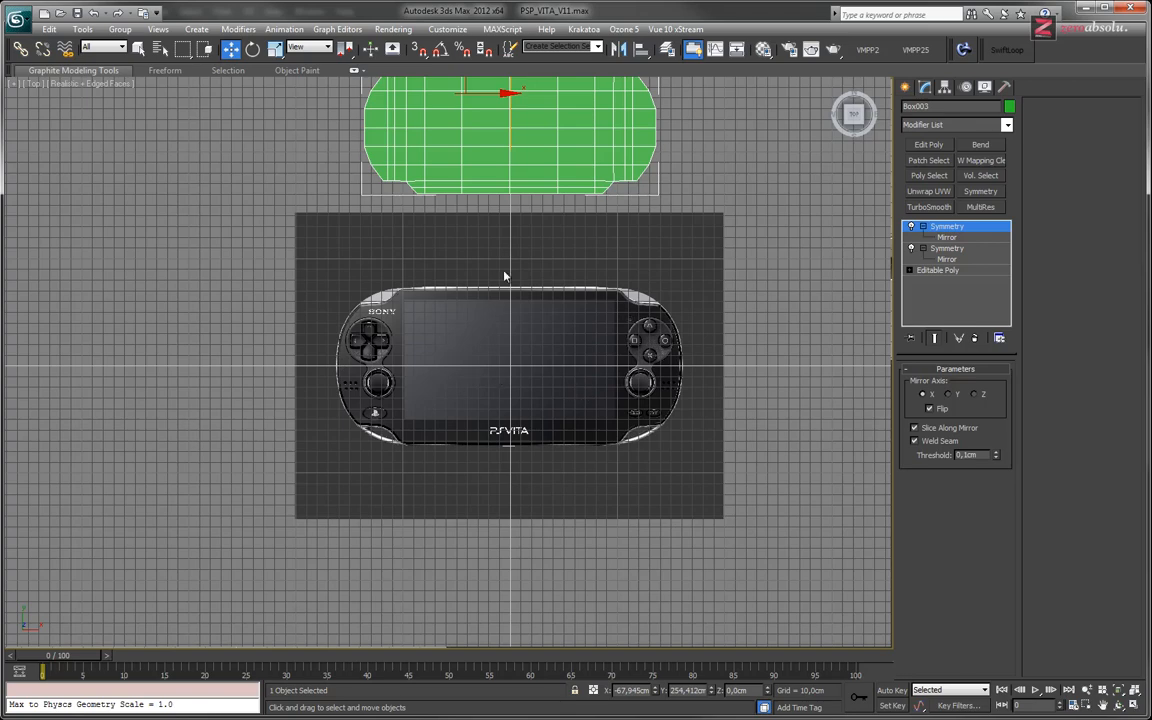
pyautogui.hotkey('alt', 'Tab')
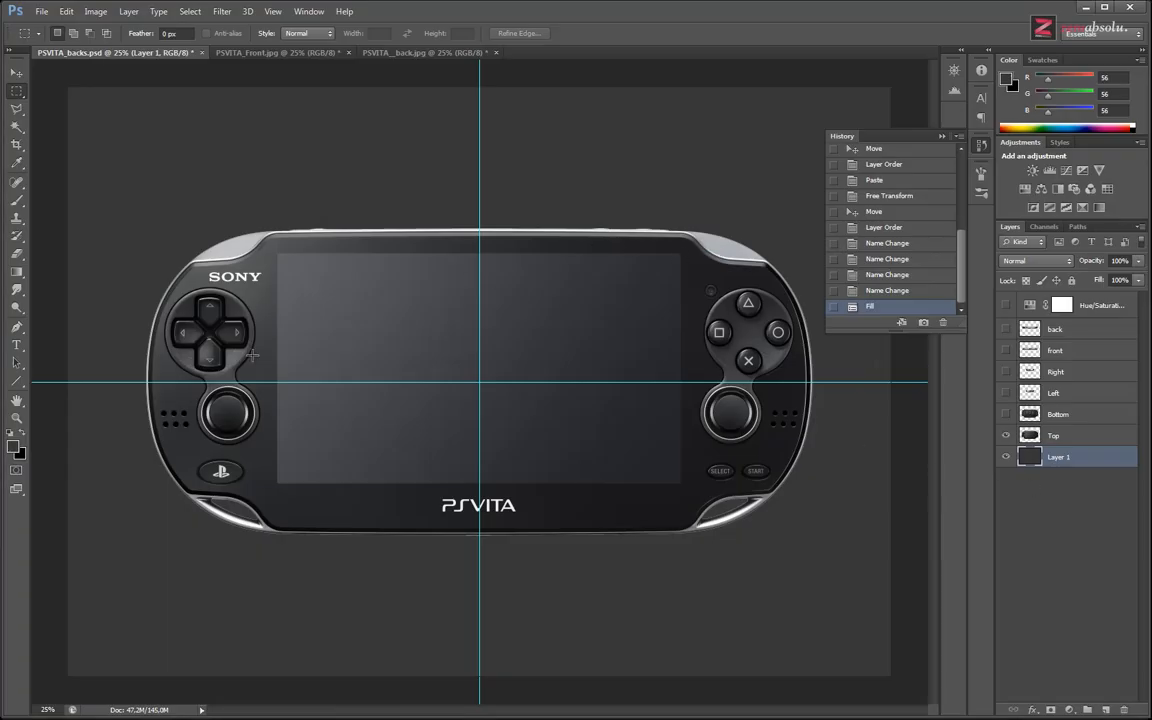
pyautogui.click(13, 448)
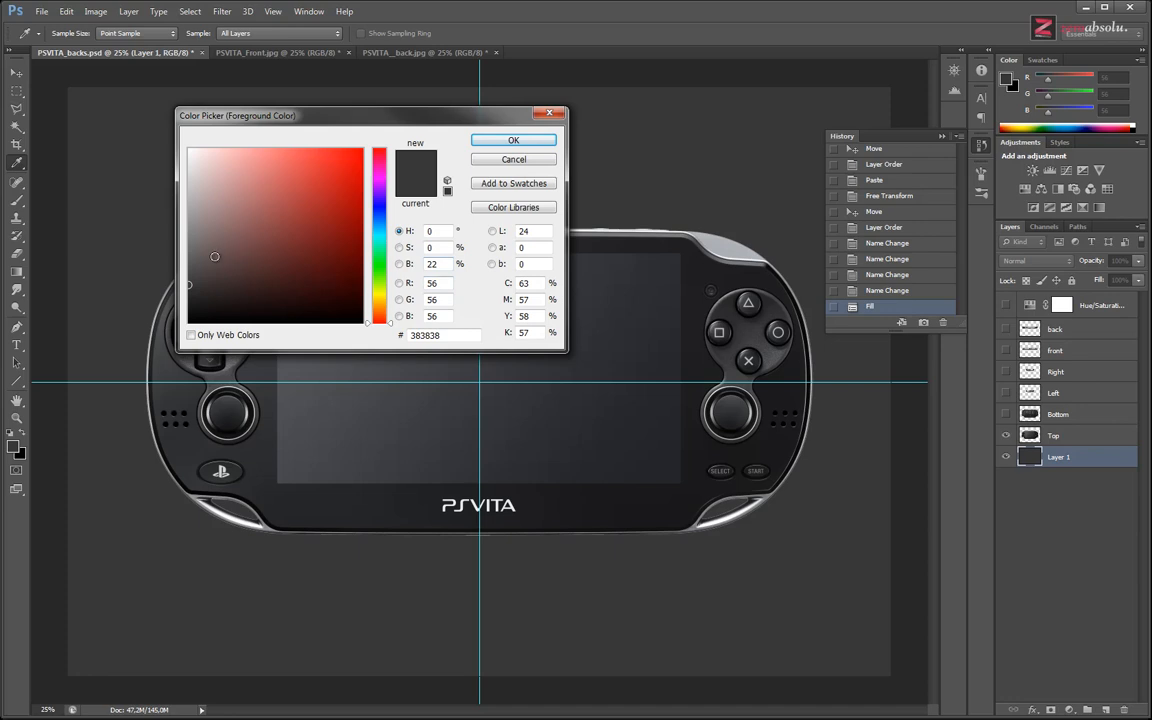
pyautogui.click(184, 254)
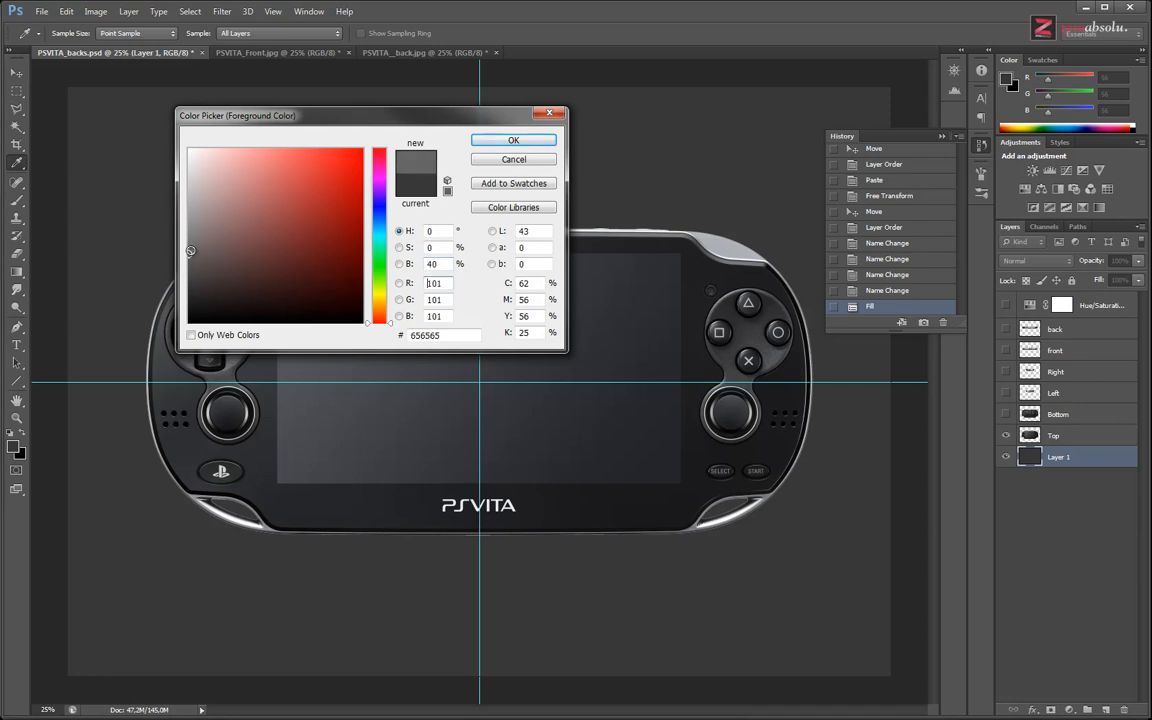
pyautogui.click(513, 142)
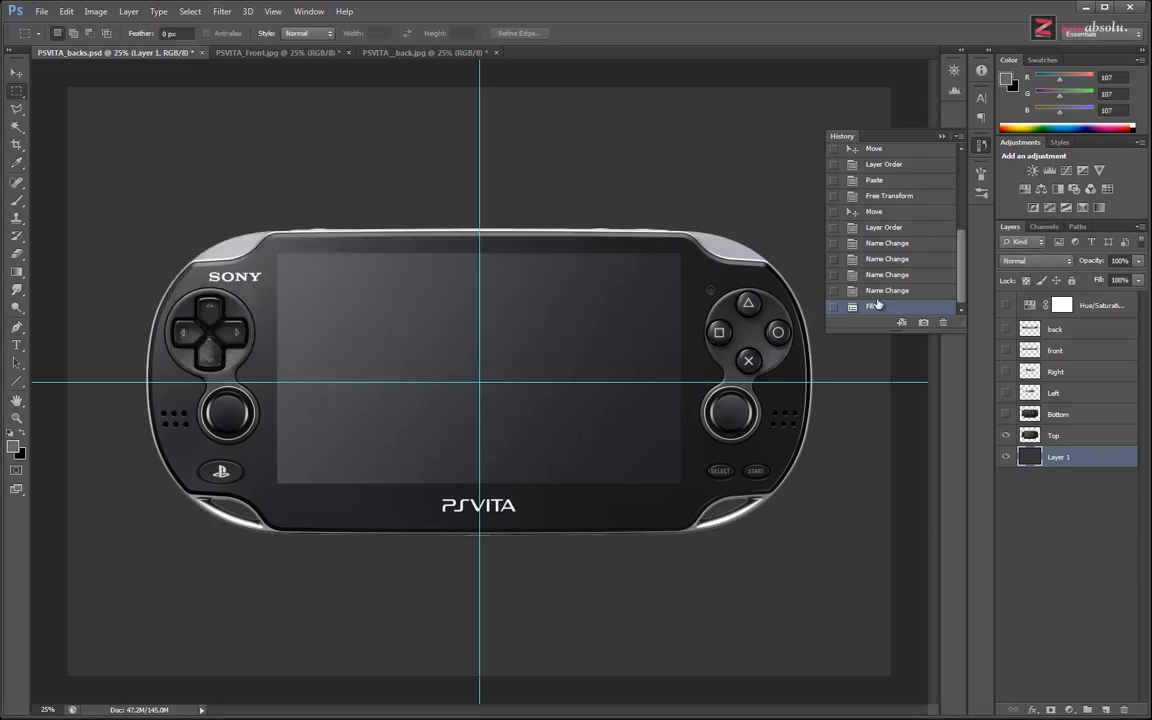
pyautogui.hotkey('shift', 'BackSpace')
pyautogui.press('Return')
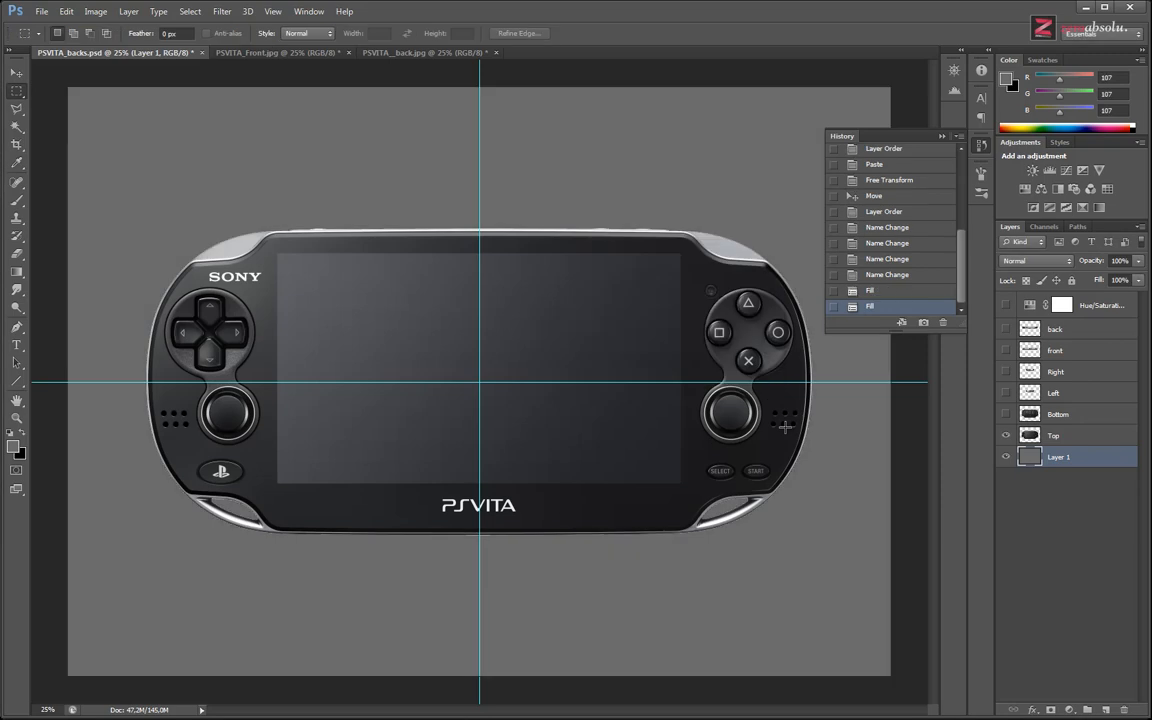
# Export the Top view for web as a JPEG, replacing PSVITA_Top.jpg in the PSVITA_gabari_OK folder.
pyautogui.hotkey('ctrl', 'alt', 'shift', 's')
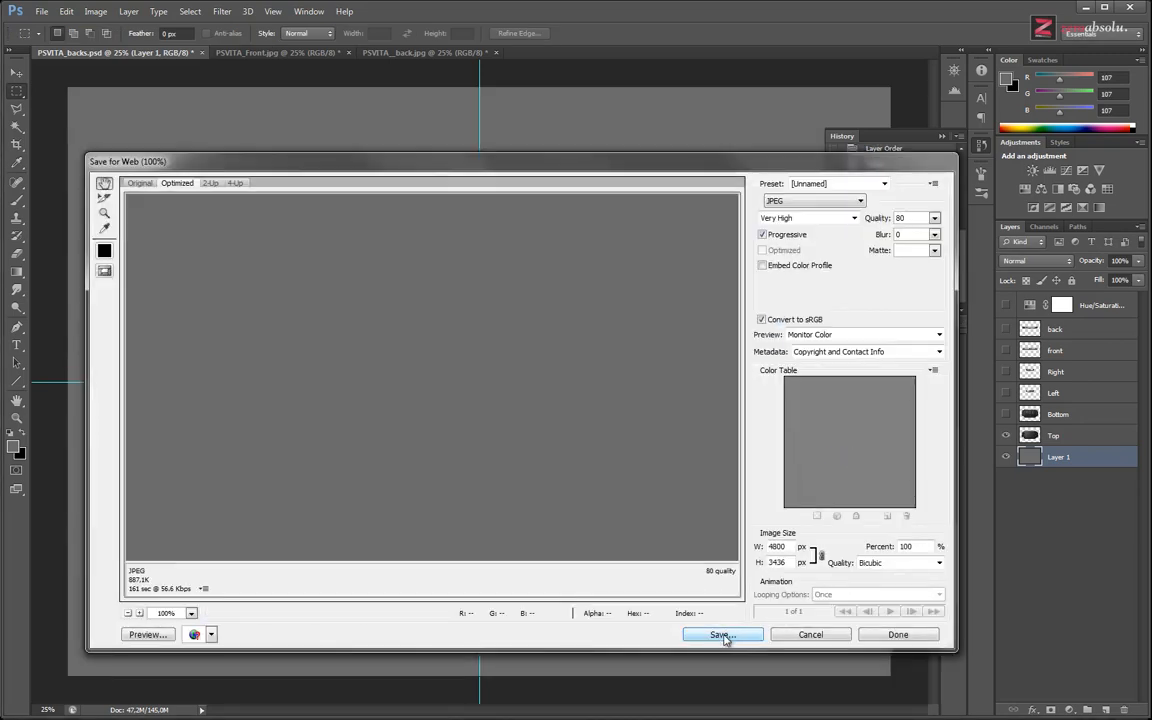
pyautogui.click(722, 634)
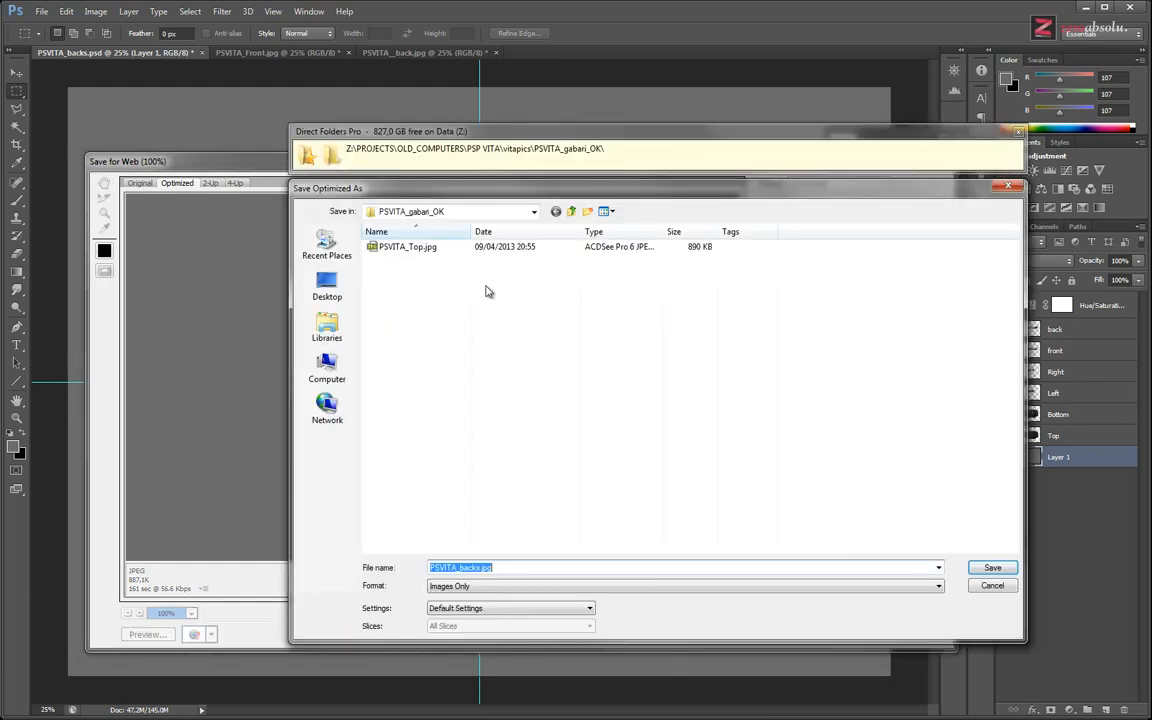
pyautogui.doubleClick(403, 248)
pyautogui.click(746, 376)
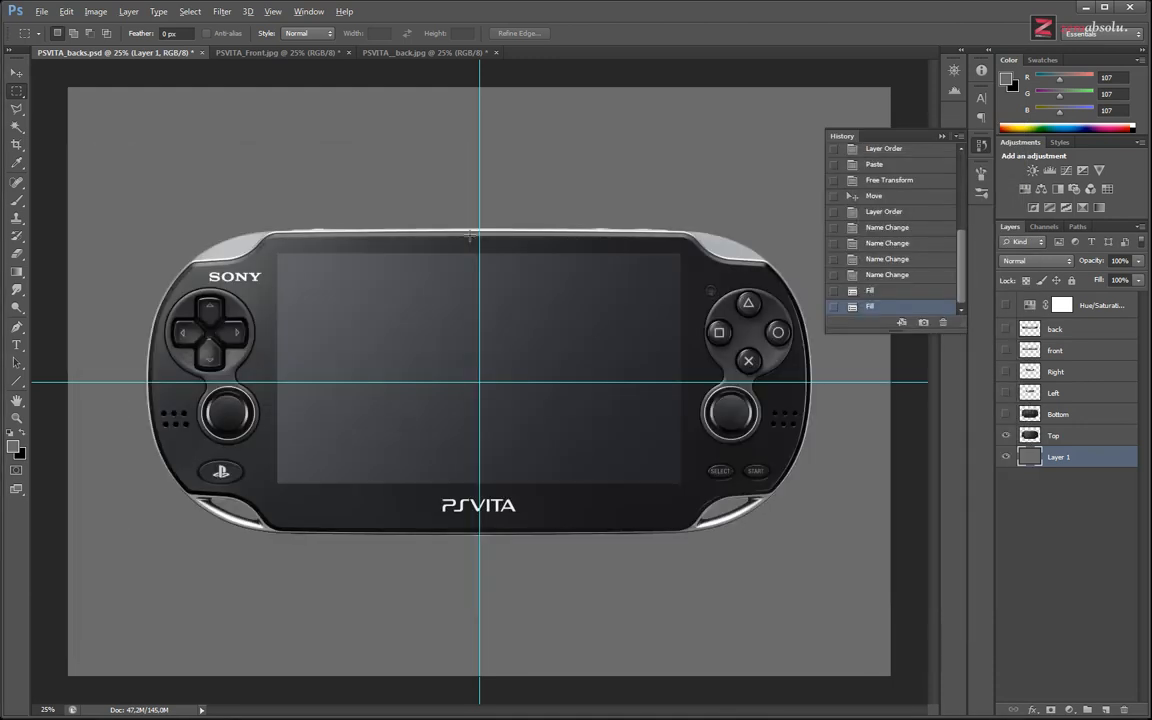
# Switch to 3ds Max, reload PSVITA_Top.jpg as the Top viewport background and inspect the console's edges against the grey backdrop.
pyautogui.hotkey('alt', 'Tab')
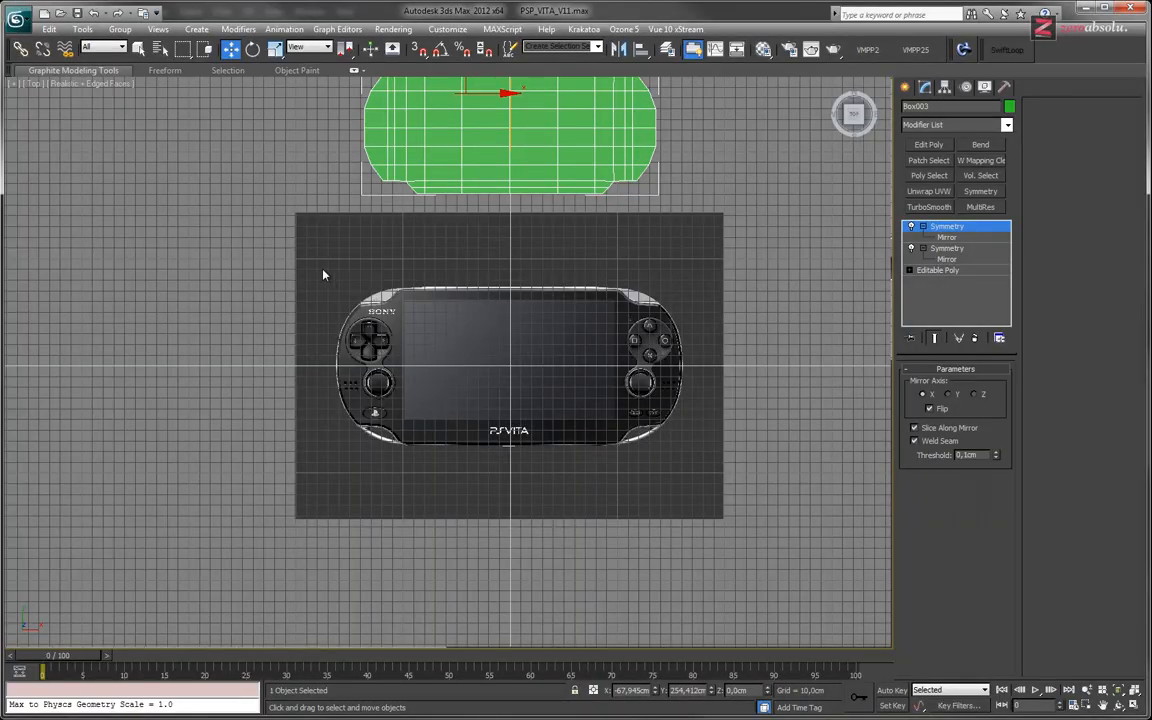
pyautogui.click(89, 93)
pyautogui.click(91, 86)
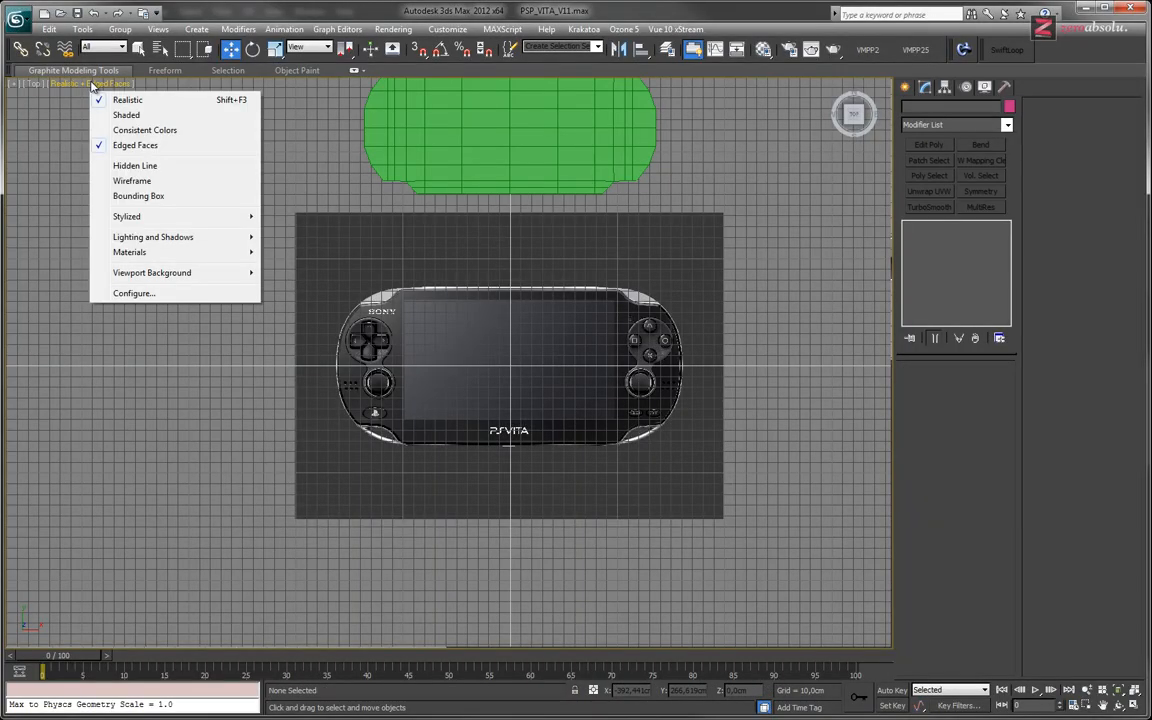
pyautogui.click(360, 376)
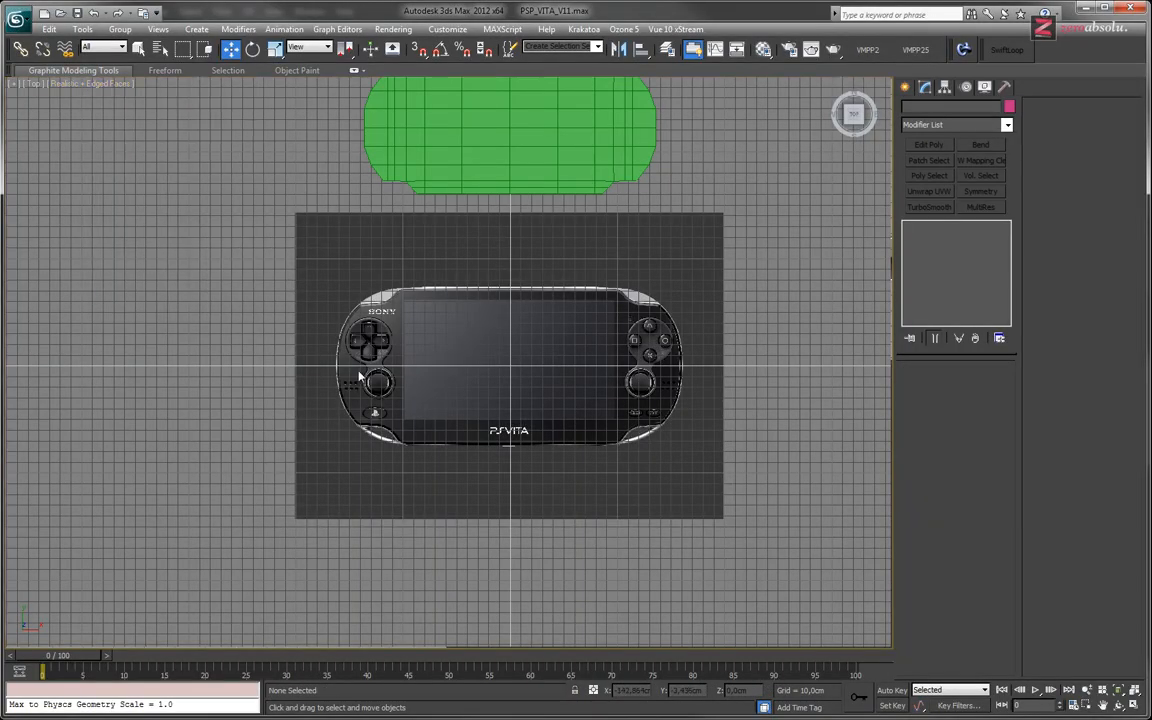
pyautogui.hotkey('alt', 'b')
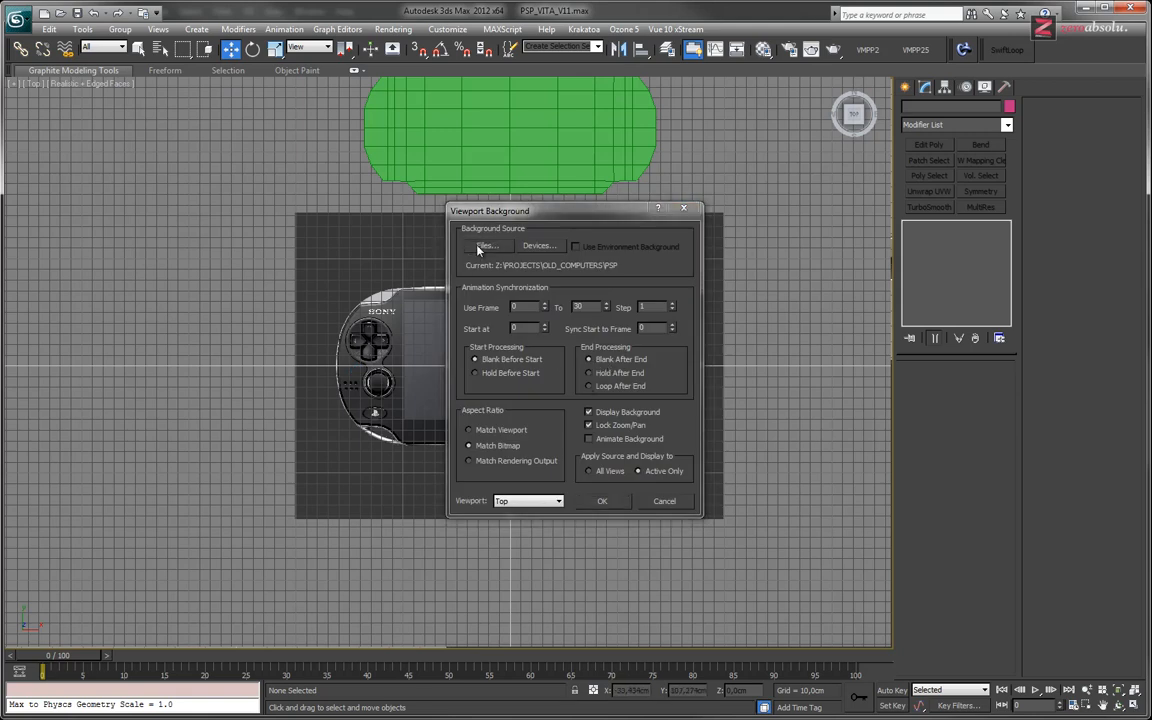
pyautogui.click(487, 245)
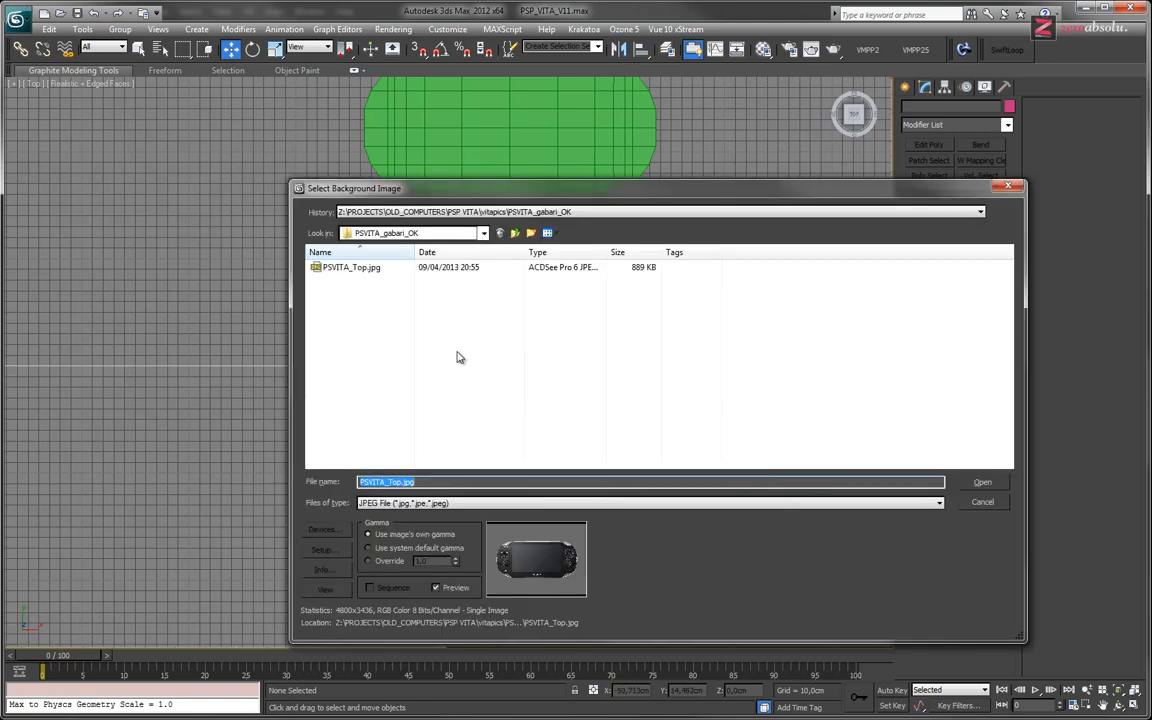
pyautogui.doubleClick(345, 269)
pyautogui.click(604, 501)
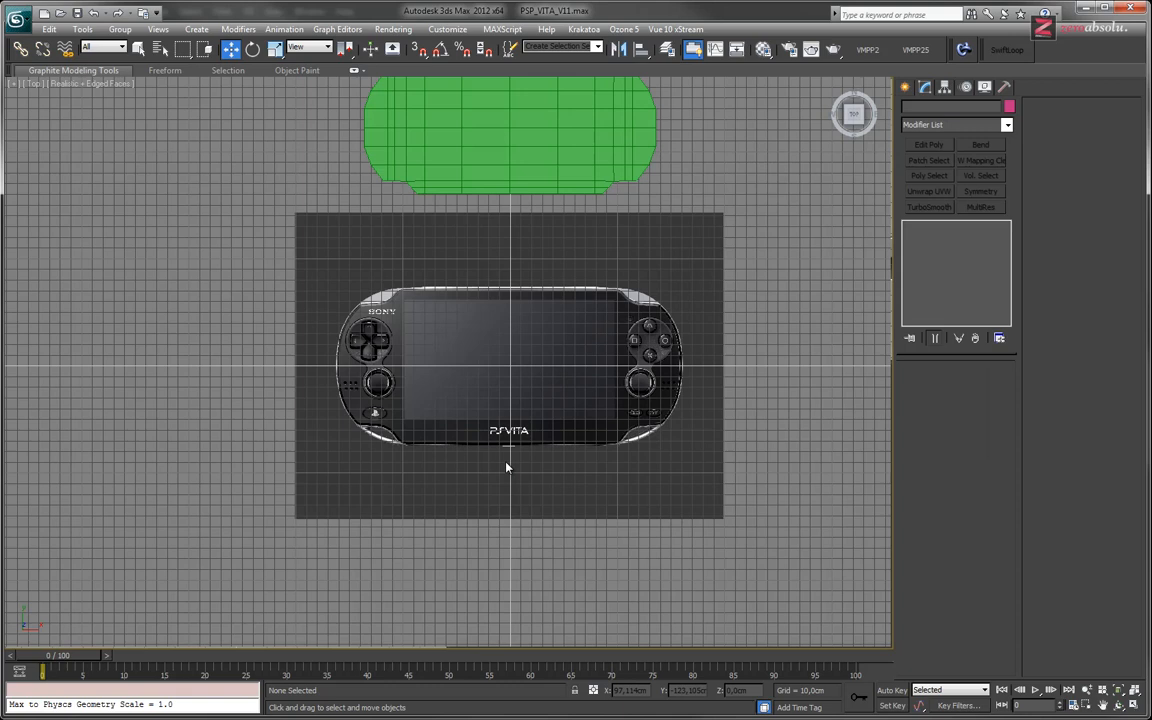
pyautogui.moveTo(455, 345); pyautogui.dragTo(458, 429, button='middle')
pyautogui.scroll(8, 424, 345)
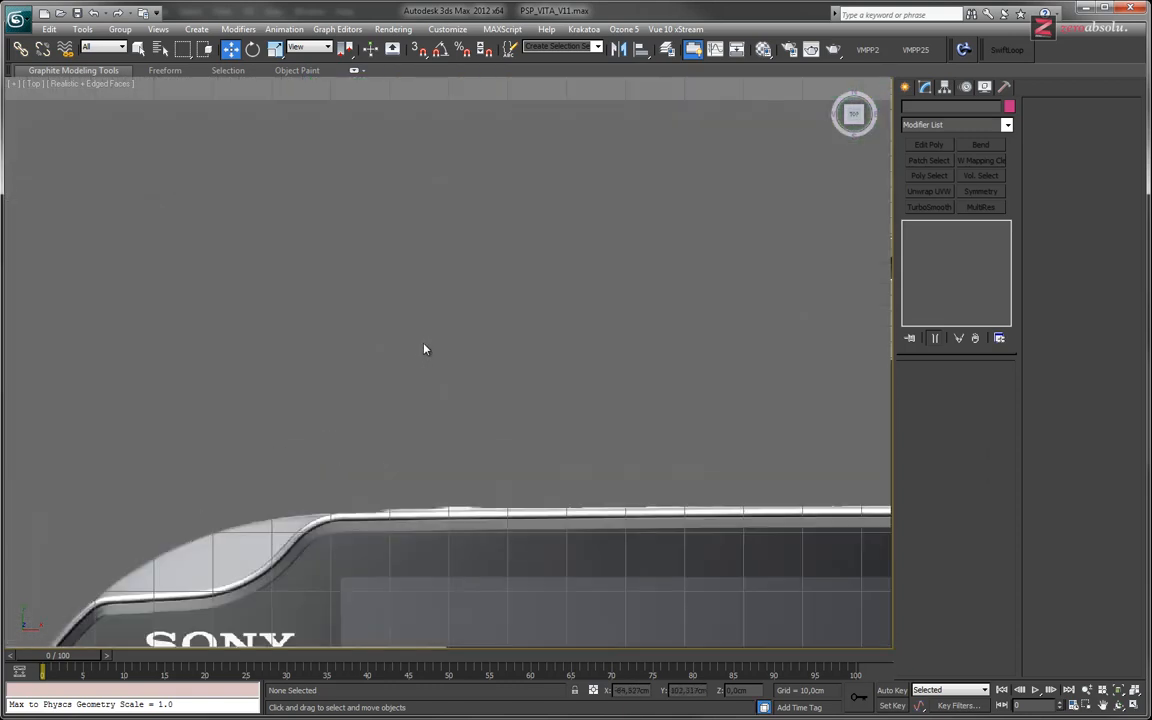
pyautogui.moveTo(542, 533); pyautogui.dragTo(527, 221, button='middle')
pyautogui.moveTo(502, 282); pyautogui.dragTo(535, 377, button='middle')
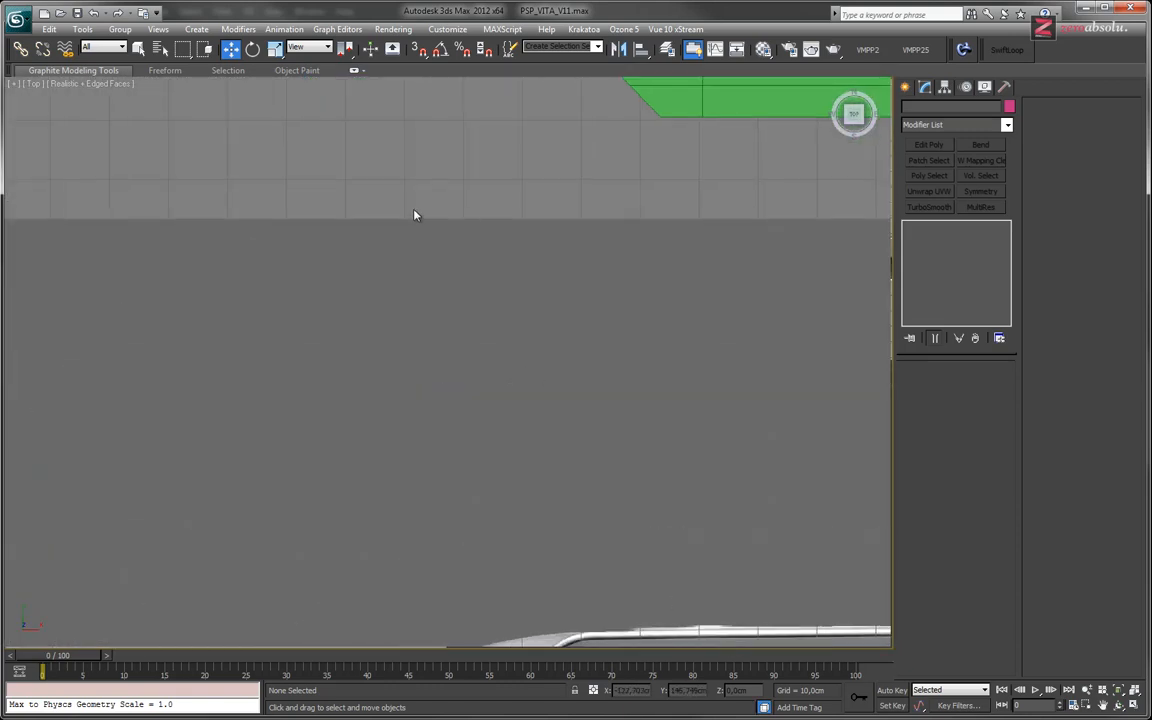
pyautogui.scroll(3, 490, 316)
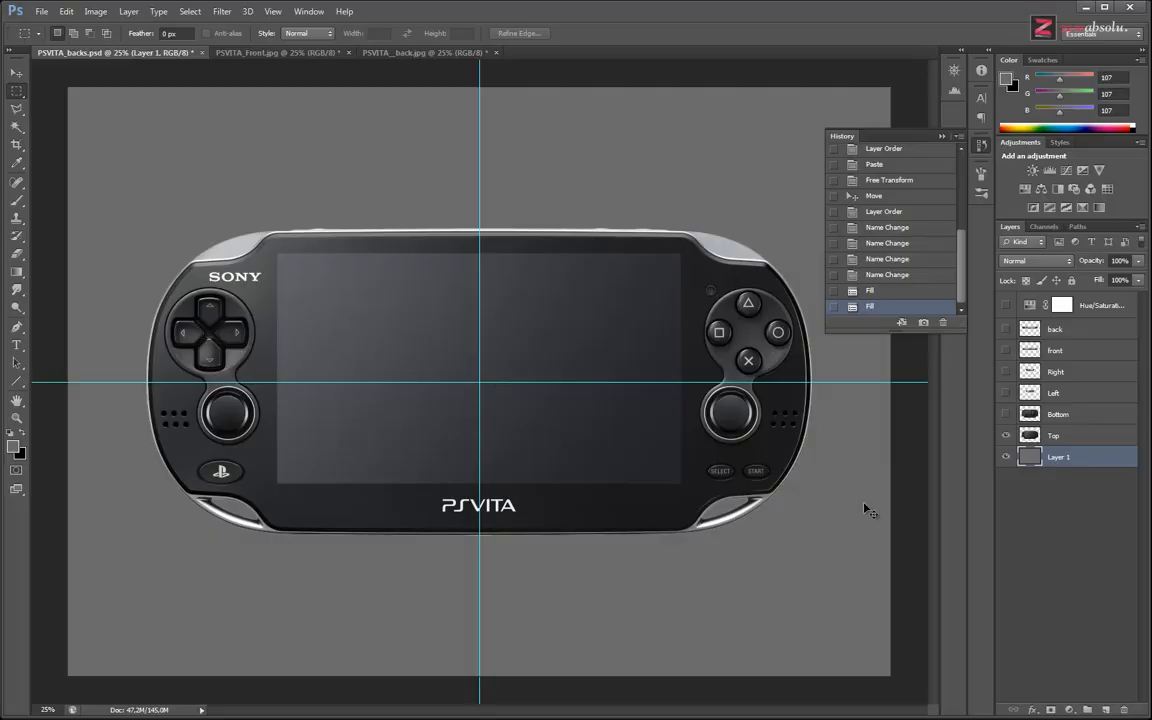
# Switch to Photoshop and try a lighter grey foreground color using CMYK 0, 0, 0, 56.
pyautogui.click(13, 446)
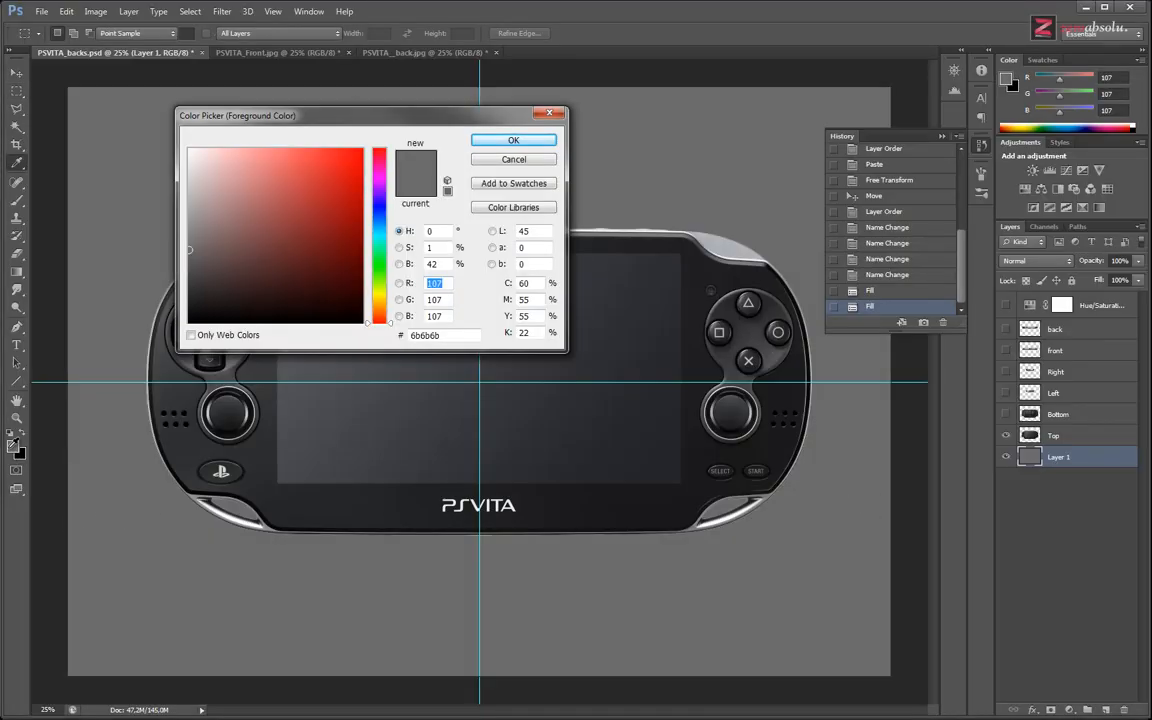
pyautogui.moveTo(192, 246); pyautogui.dragTo(188, 230)
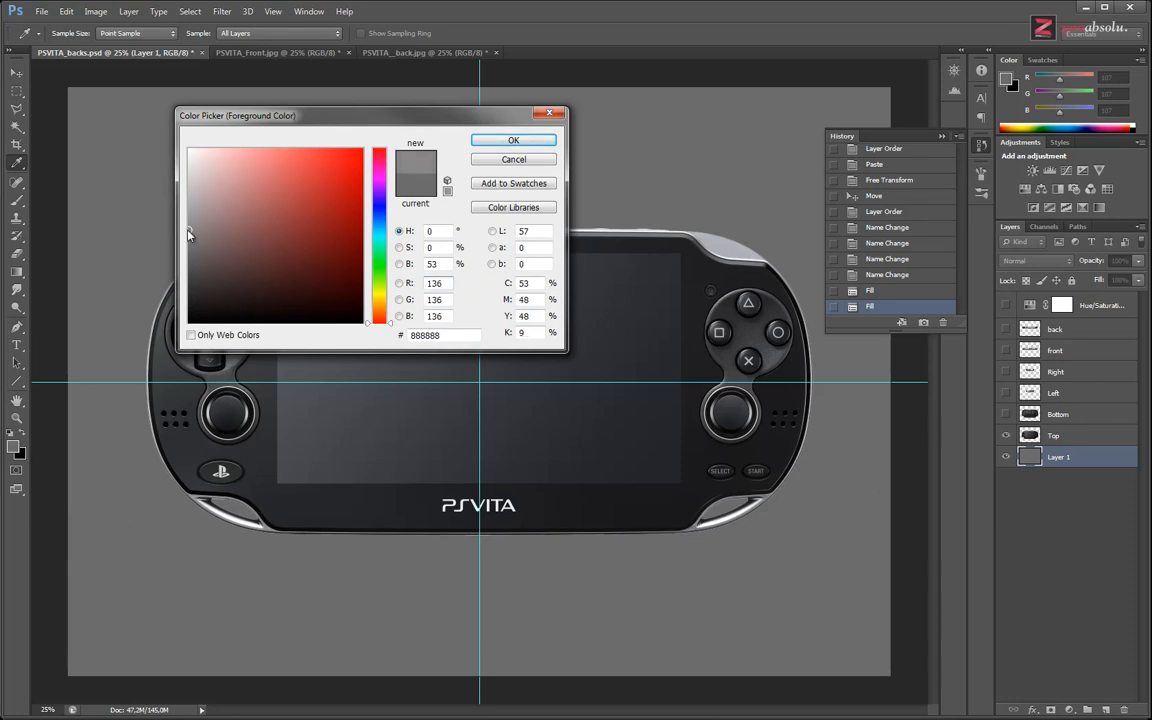
pyautogui.moveTo(526, 283); pyautogui.dragTo(487, 287)
pyautogui.write('0')
pyautogui.press('Tab')
pyautogui.write('0')
pyautogui.press('Tab')
pyautogui.write('0')
pyautogui.press('Tab')
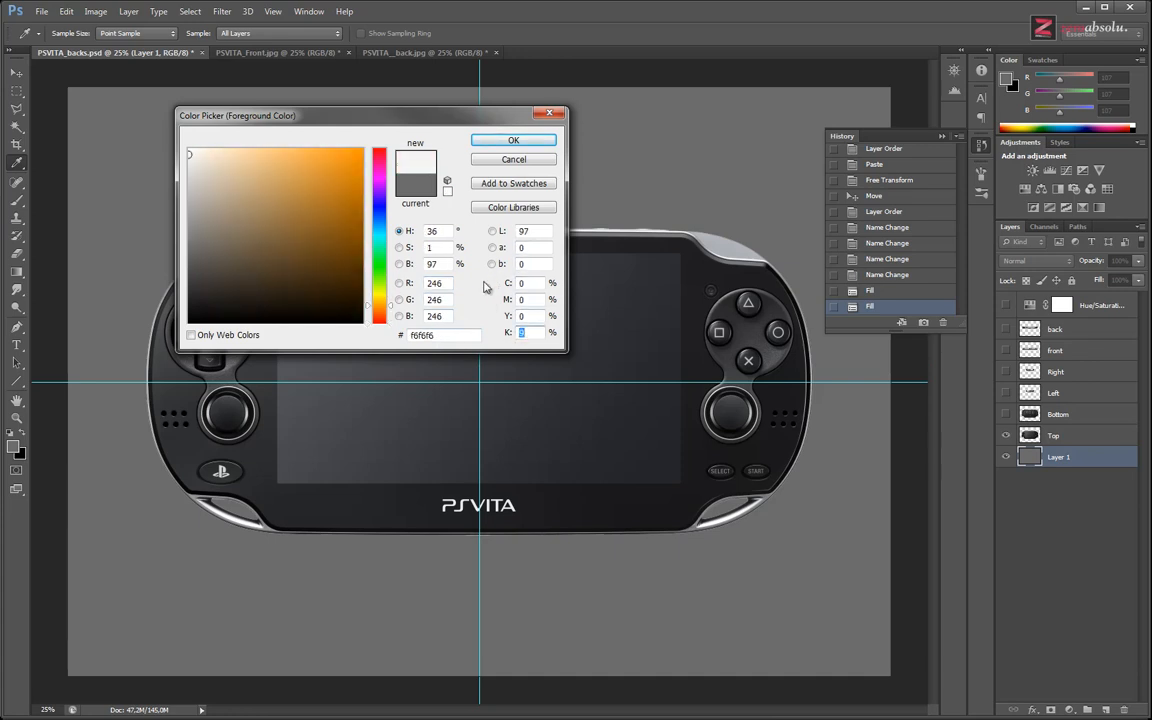
pyautogui.write('56')
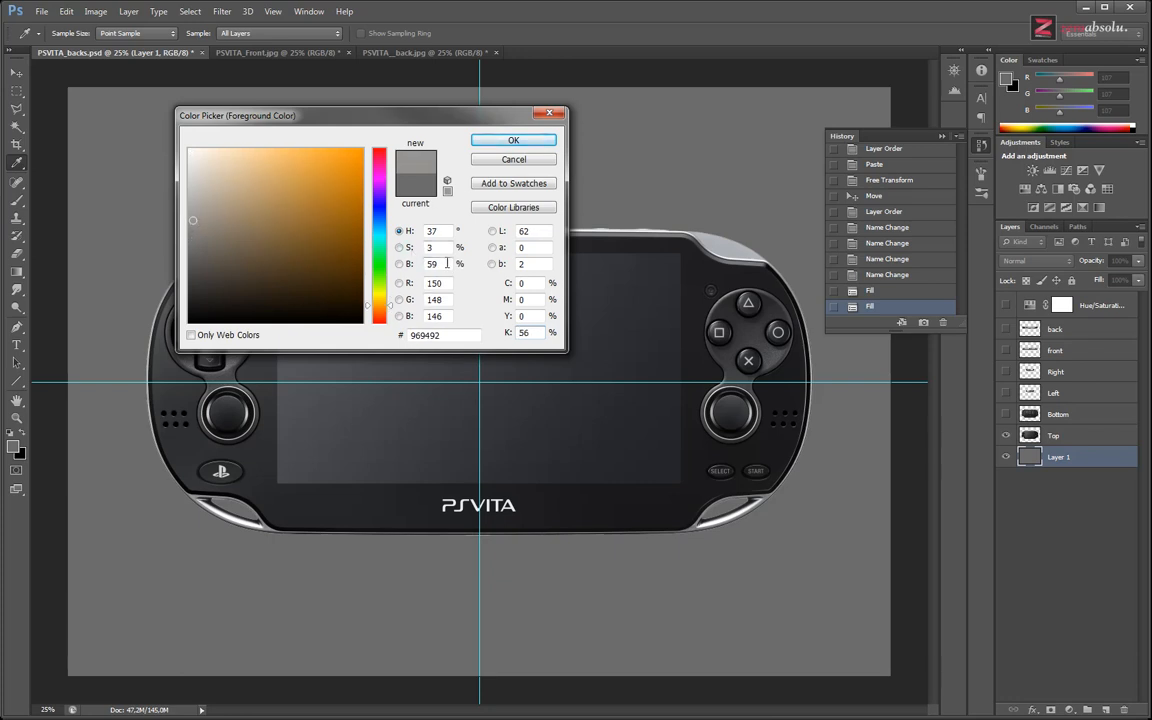
# Set the foreground color to hue 0, saturation 0 and brightness 56%, and fill Layer 1 with it at 100% opacity.
pyautogui.click(403, 232)
pyautogui.write('0')
pyautogui.press('Tab')
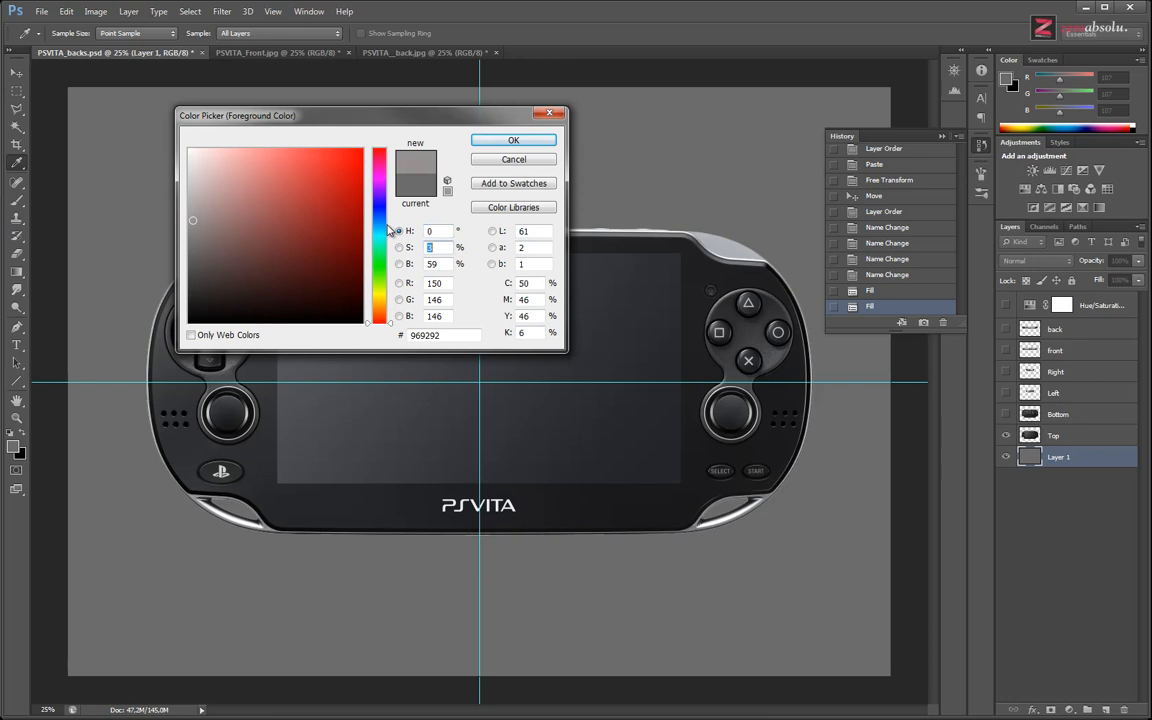
pyautogui.write('0')
pyautogui.press('Tab')
pyautogui.write('56')
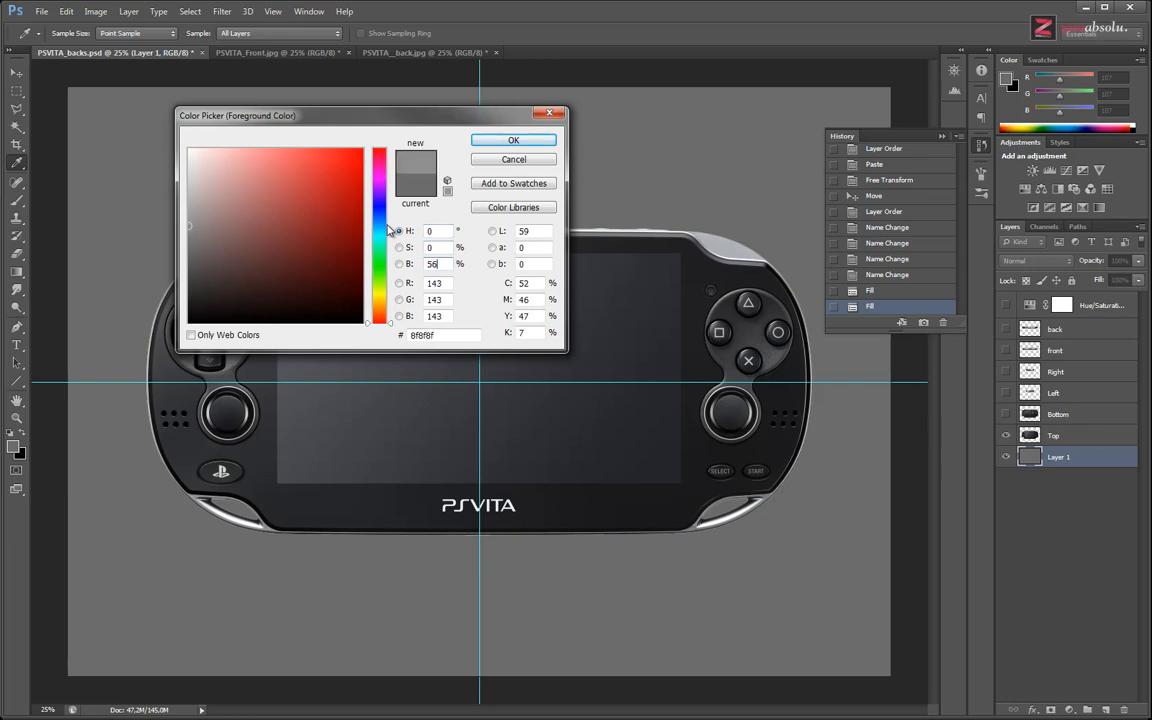
pyautogui.click(530, 142)
pyautogui.press('m')
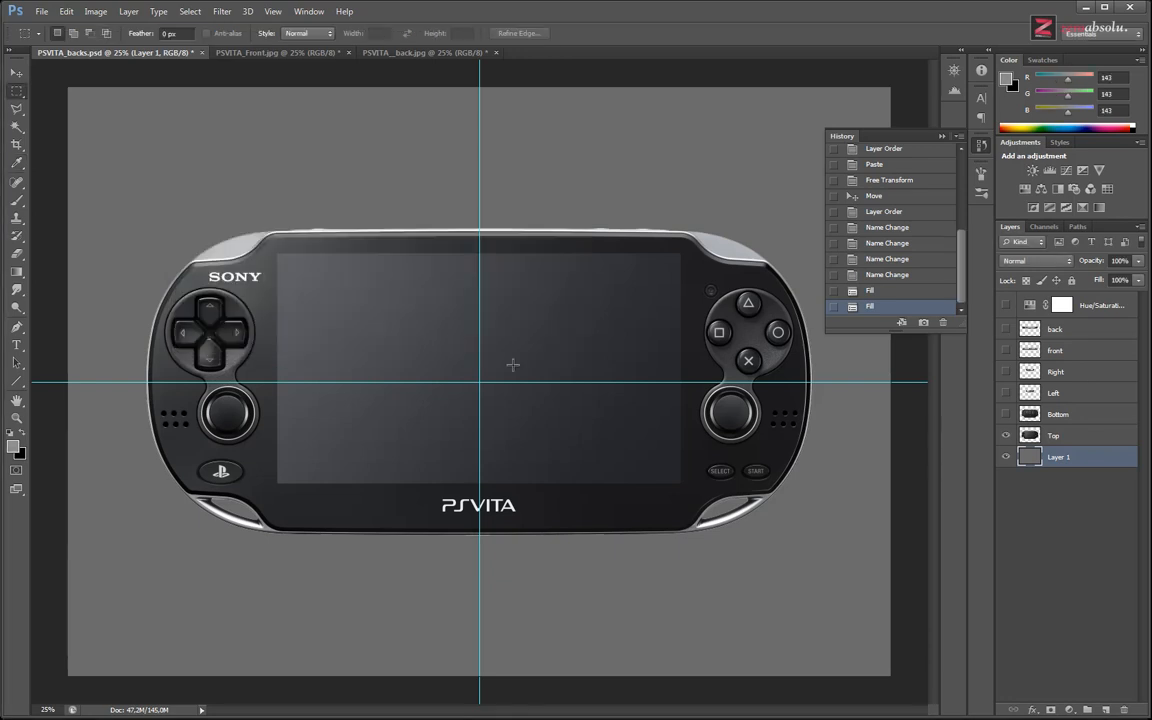
pyautogui.hotkey('shift', 'F5')
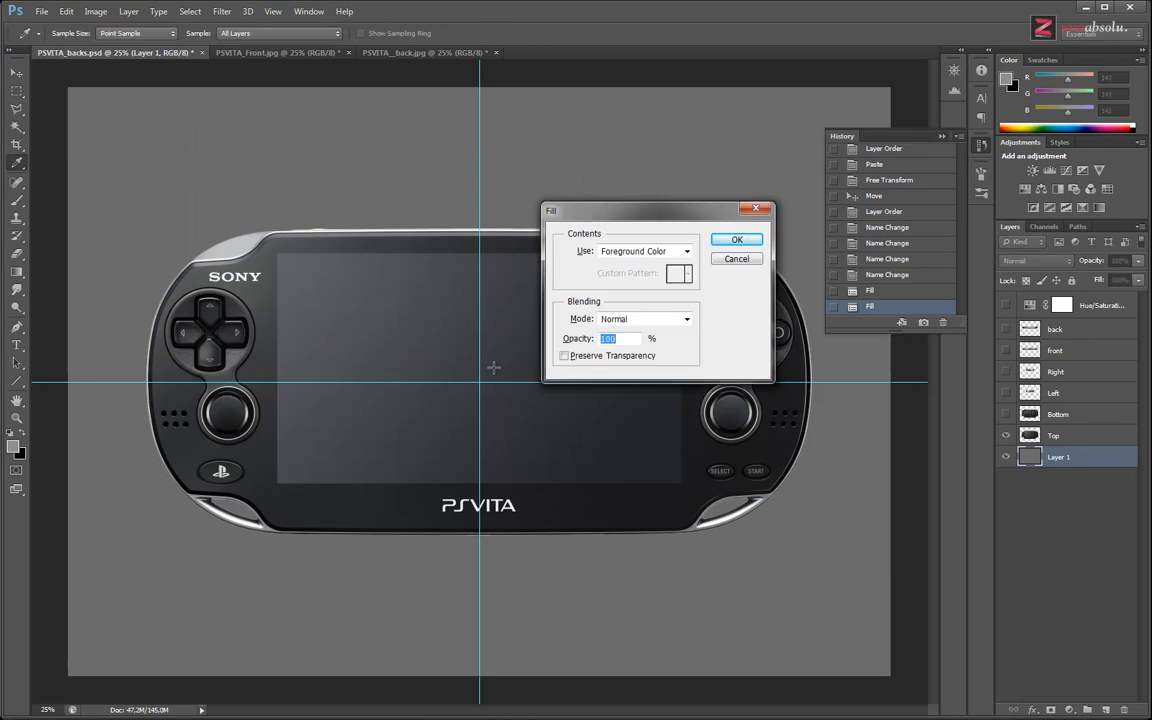
pyautogui.press('Return')
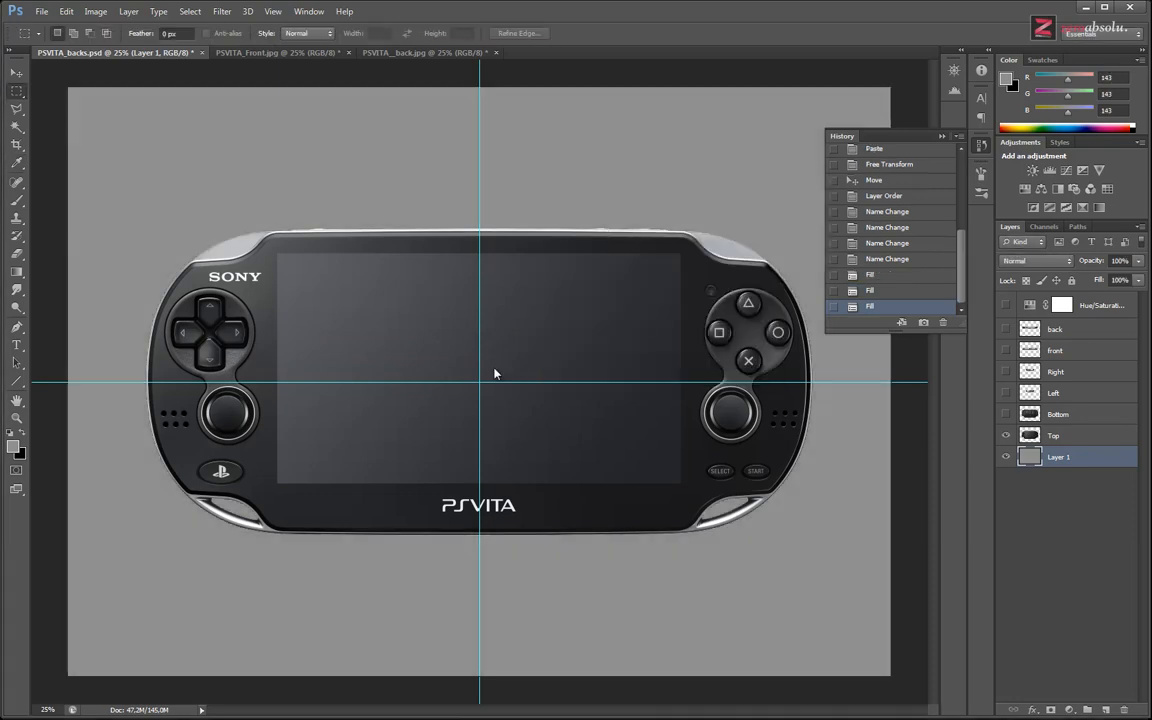
# Export the image with the lighter backdrop as a JPEG for web, overwriting the existing PSVITA_Top.jpg.
pyautogui.hotkey('ctrl', 'alt', 'shift', 's')
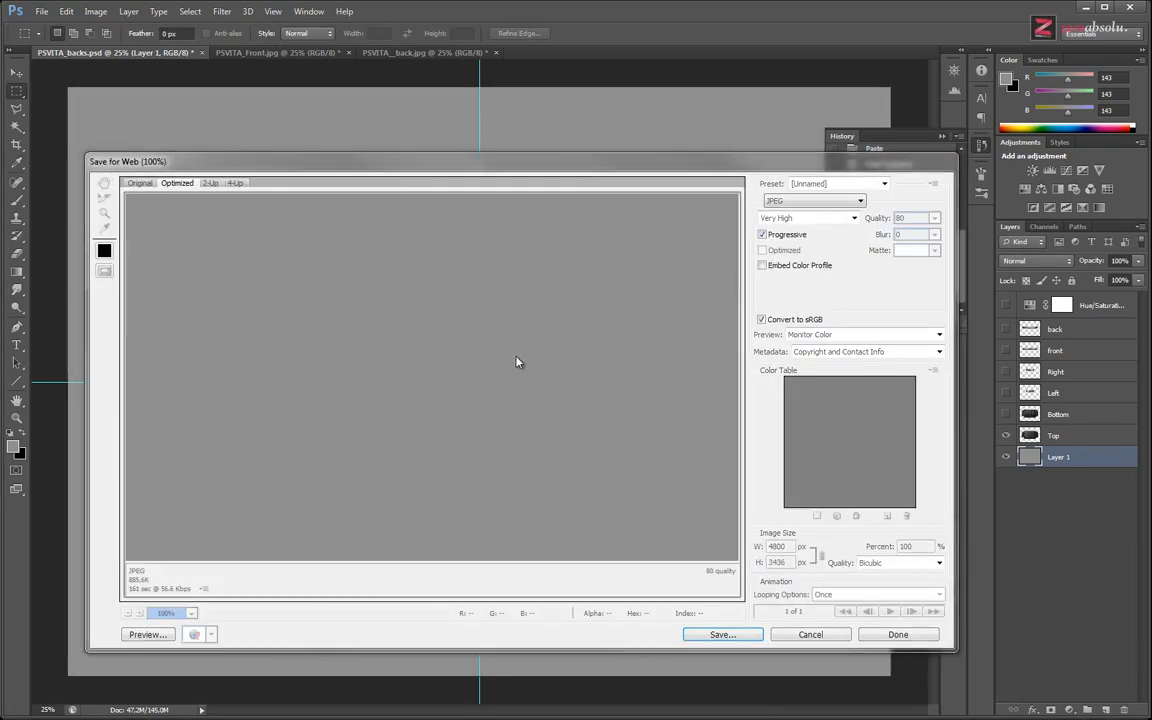
pyautogui.press('Return')
pyautogui.doubleClick(424, 240)
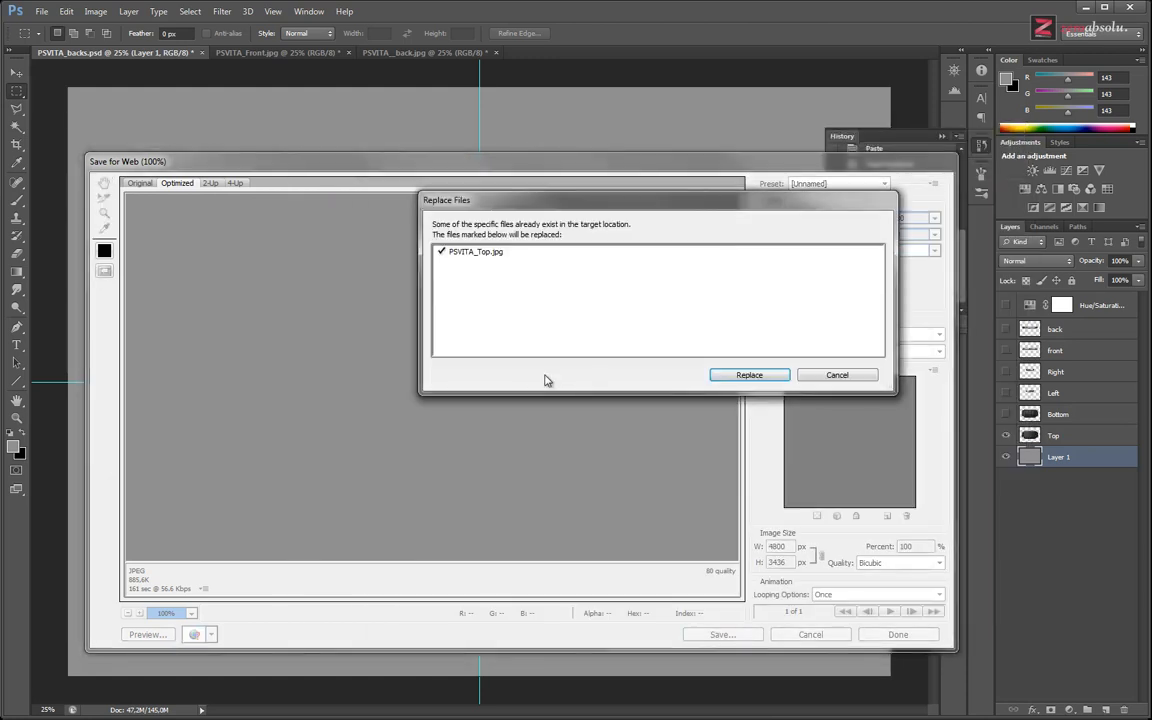
pyautogui.click(751, 375)
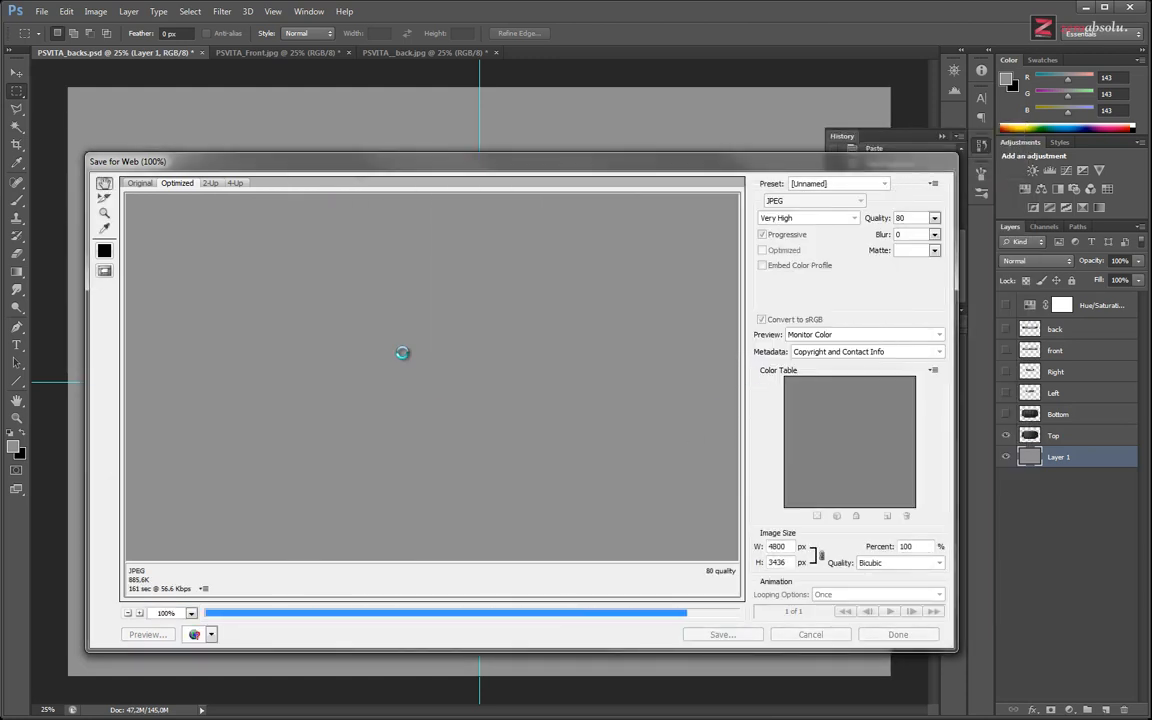
# Return to 3ds Max, load the re-exported PSVITA_Top.jpg as the Top viewport background and check the whole console image.
pyautogui.hotkey('alt', 'Tab')
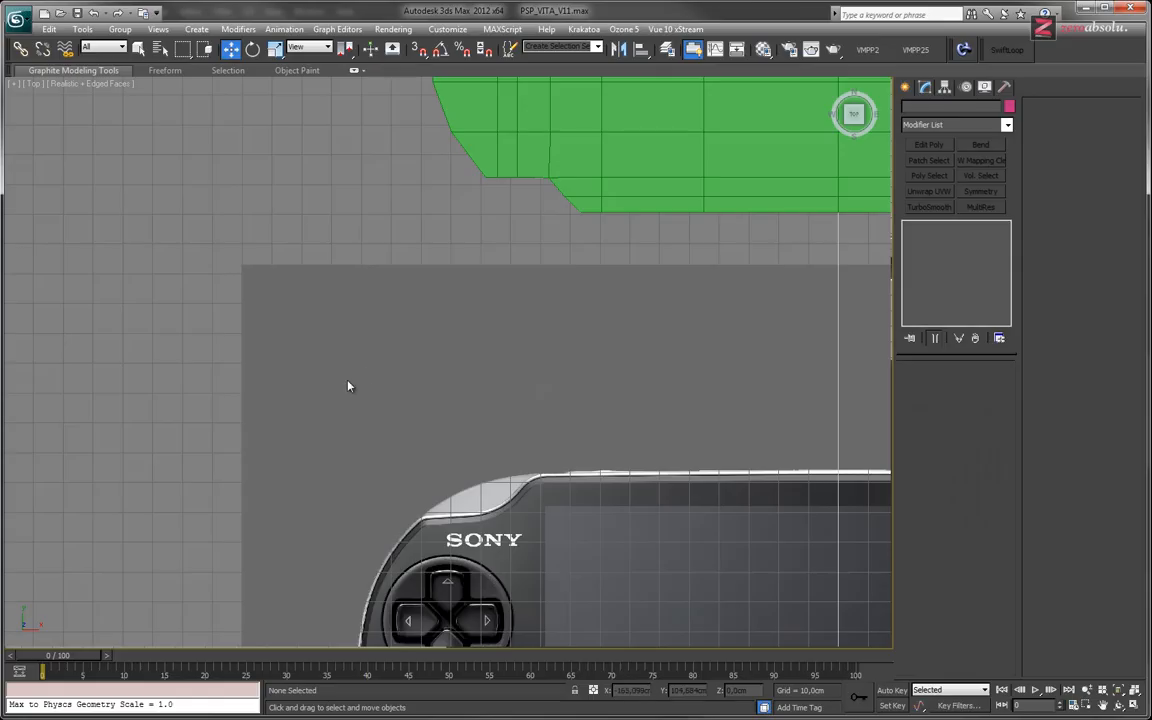
pyautogui.hotkey('alt', 'b')
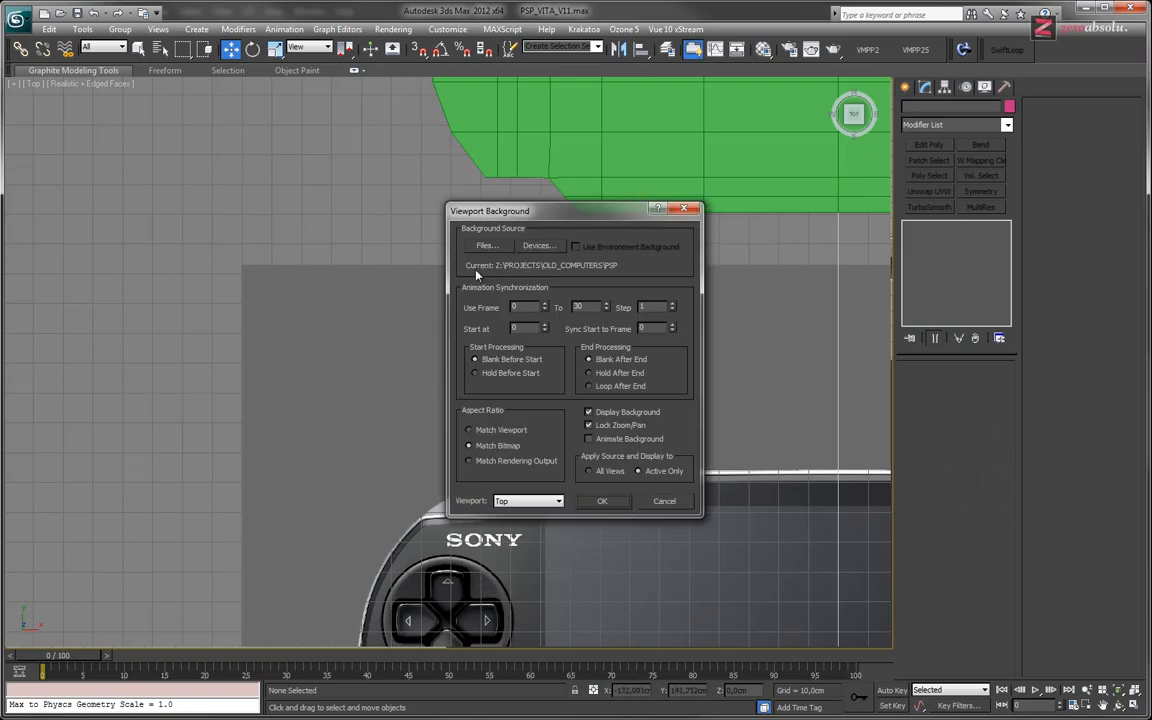
pyautogui.click(481, 244)
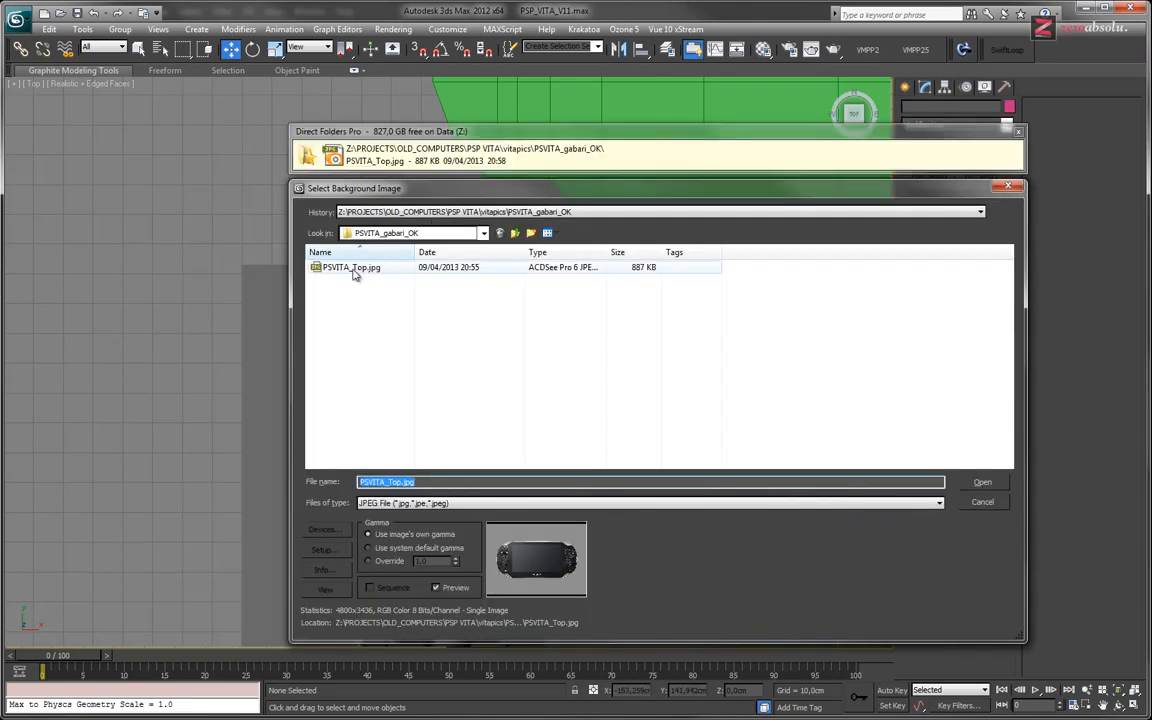
pyautogui.doubleClick(362, 275)
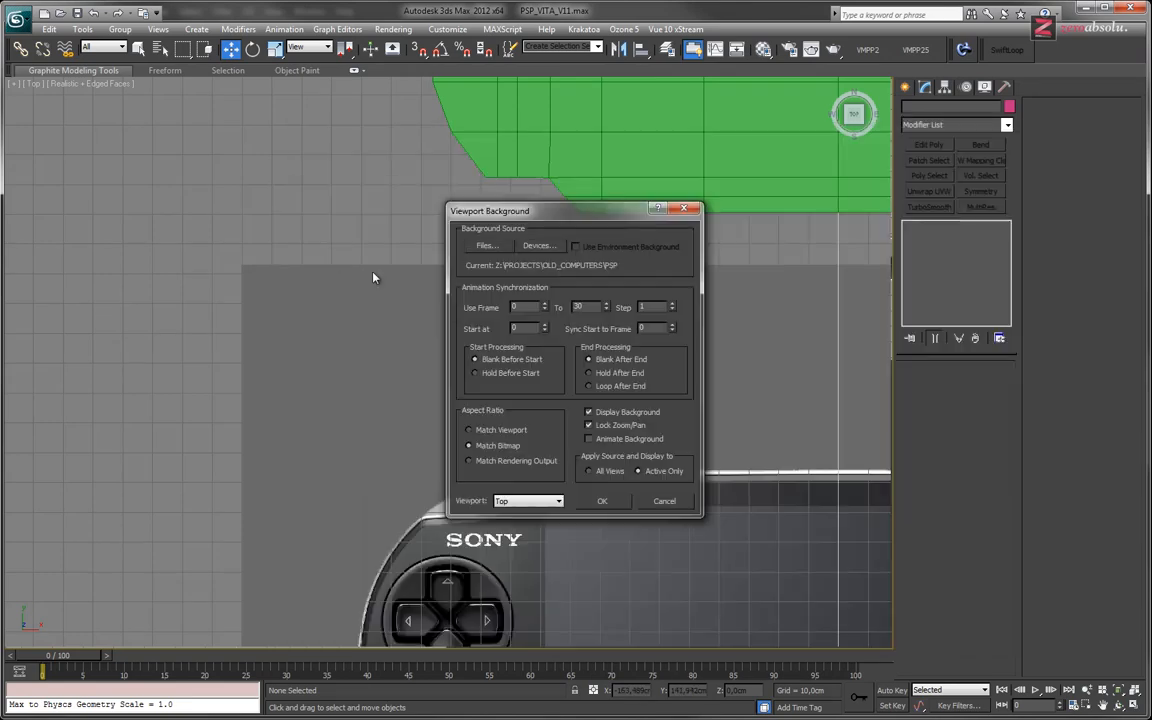
pyautogui.click(600, 500)
pyautogui.moveTo(556, 377); pyautogui.dragTo(443, 263, button='middle')
pyautogui.moveTo(590, 486)
pyautogui.mouseDown(button='middle')
pyautogui.moveTo(499, 342)
pyautogui.moveTo(555, 431)
pyautogui.mouseUp(button='middle')
pyautogui.scroll(-3, 509, 343)
pyautogui.moveTo(602, 305); pyautogui.dragTo(549, 214, button='middle')
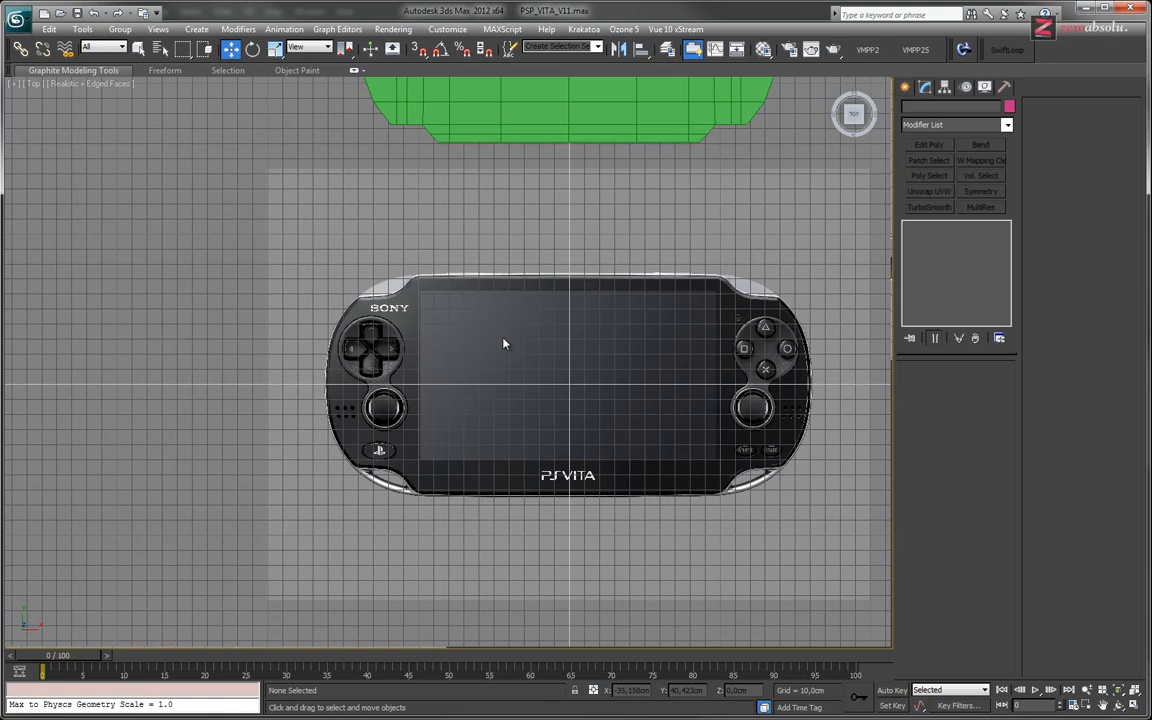
# Examine the Top viewport background up close around the Sony logo and D-pad, and check the whole console.
pyautogui.moveTo(477, 354); pyautogui.dragTo(605, 450, button='middle')
pyautogui.scroll(5, 385, 343)
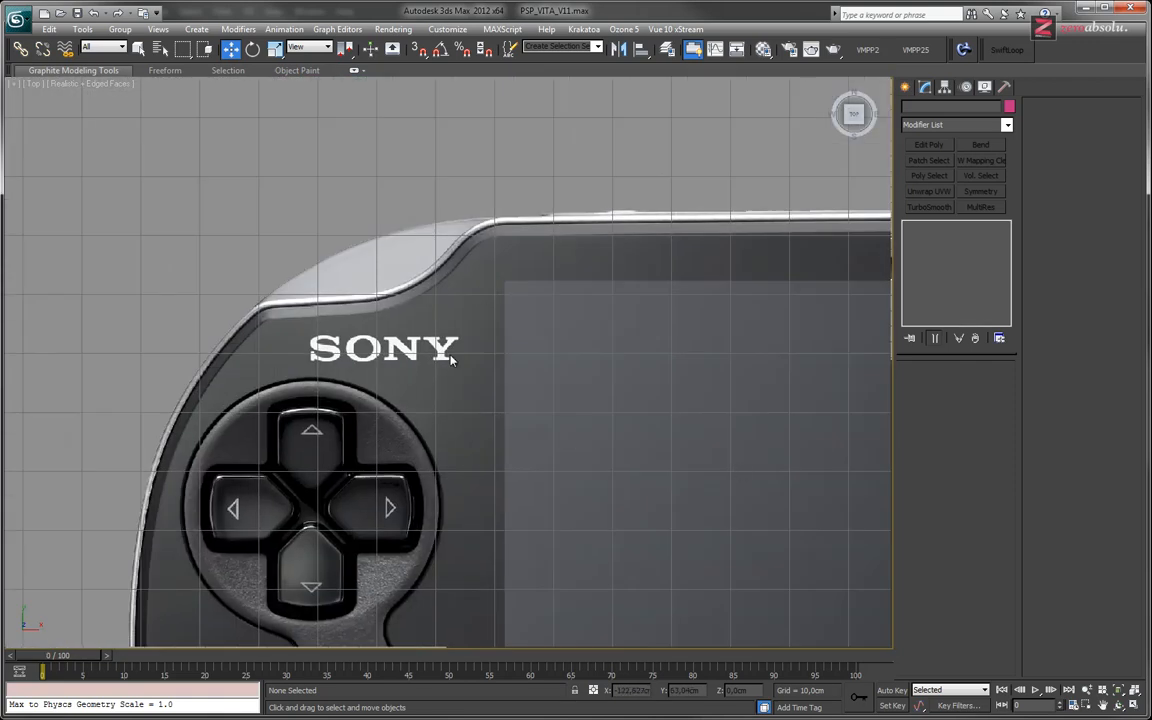
pyautogui.moveTo(397, 511); pyautogui.dragTo(440, 398, button='middle')
pyautogui.scroll(5, 425, 403)
pyautogui.scroll(-6, 425, 402)
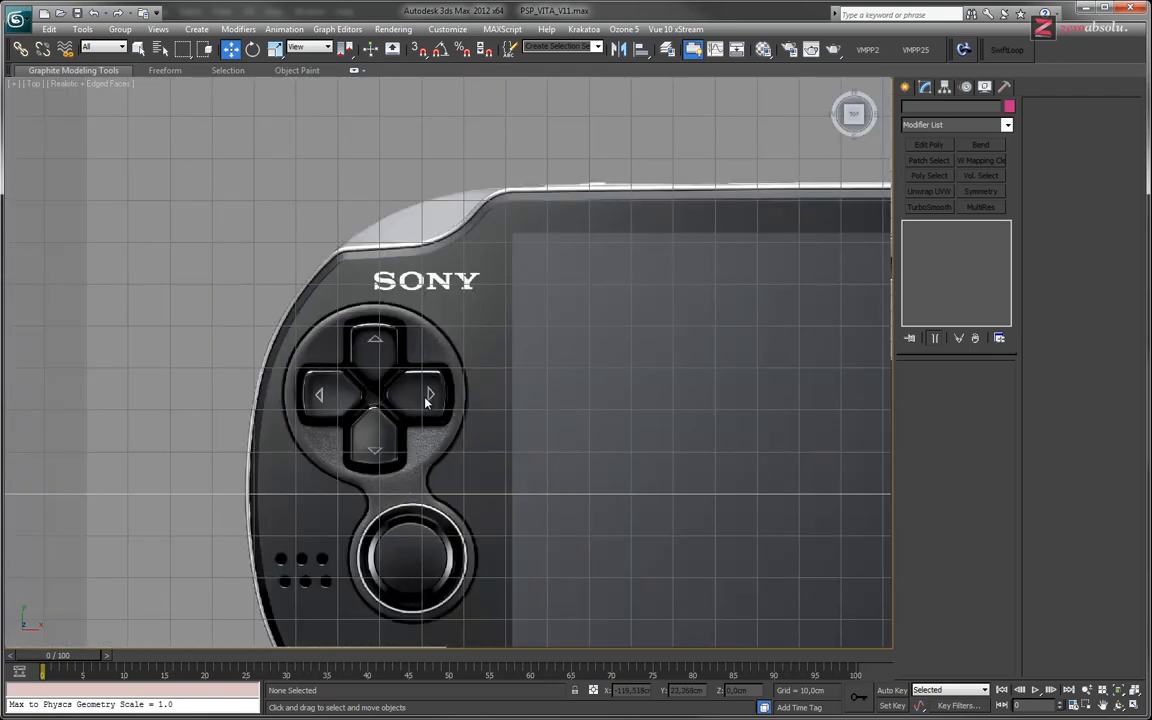
pyautogui.scroll(6, 426, 400)
pyautogui.moveTo(437, 260); pyautogui.dragTo(643, 673, button='middle')
pyautogui.scroll(-11, 578, 405)
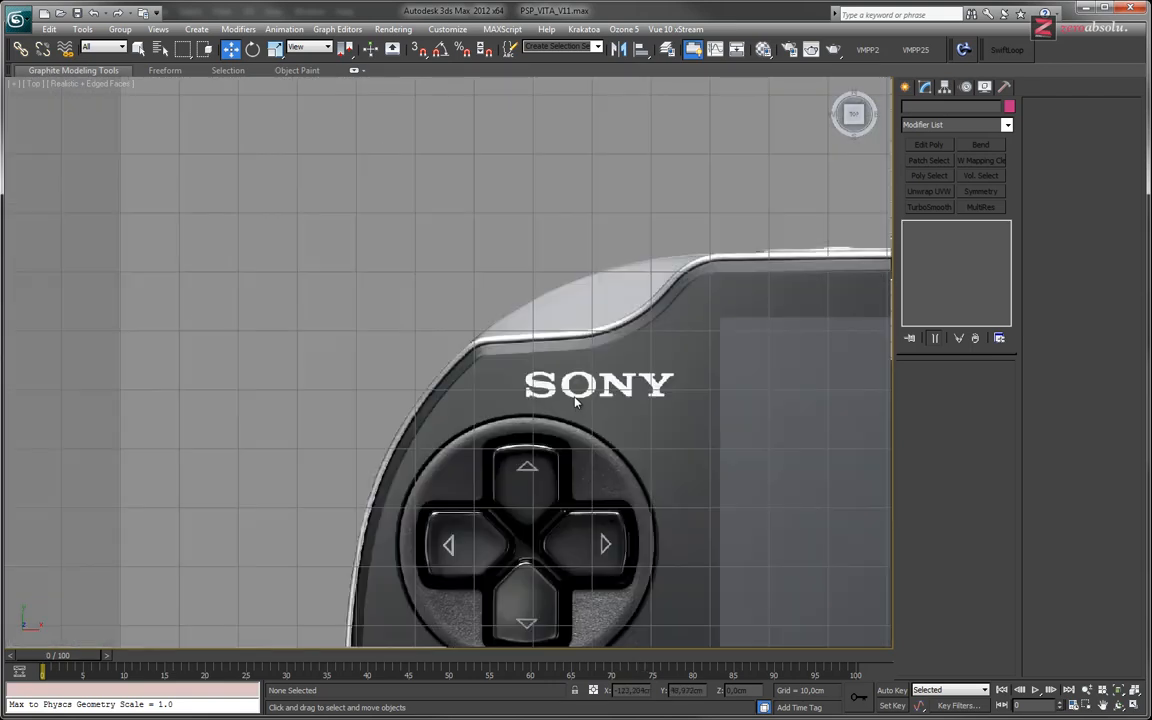
pyautogui.moveTo(636, 442); pyautogui.dragTo(342, 301, button='middle')
pyautogui.scroll(2, 452, 372)
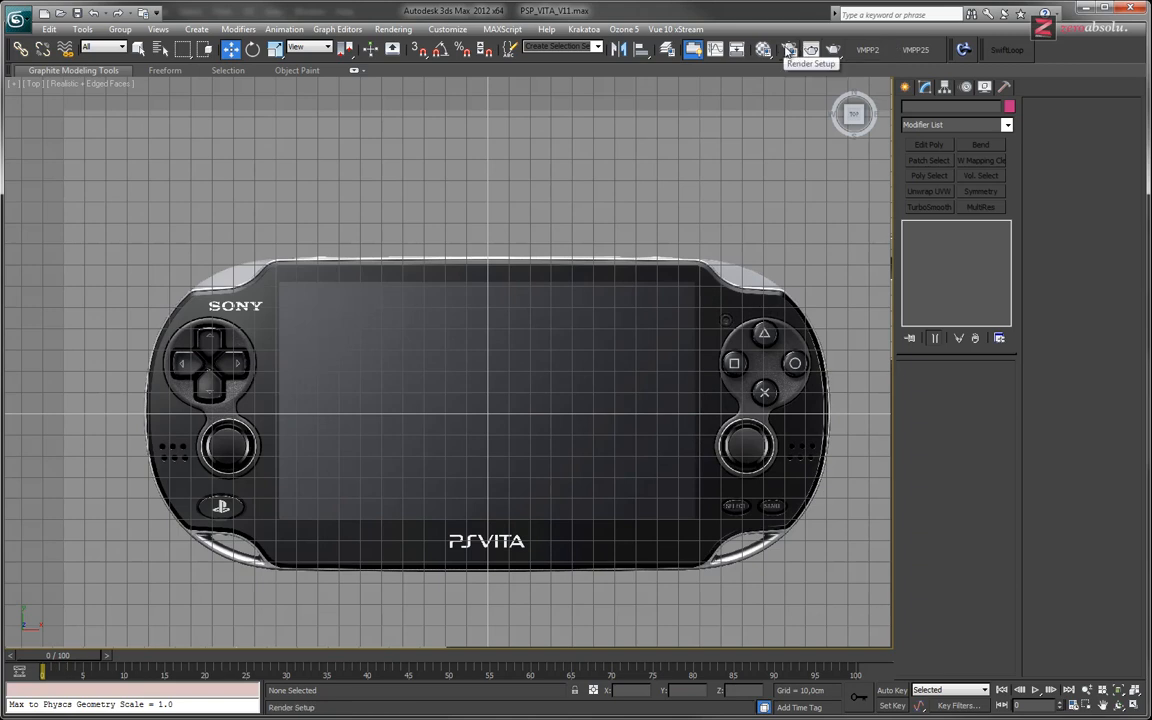
# In the render setup's bitmap proxy settings, keep proxies enabled, set the size threshold to 2400 pixels and generate the proxies immediately.
pyautogui.click(393, 28)
pyautogui.click(395, 63)
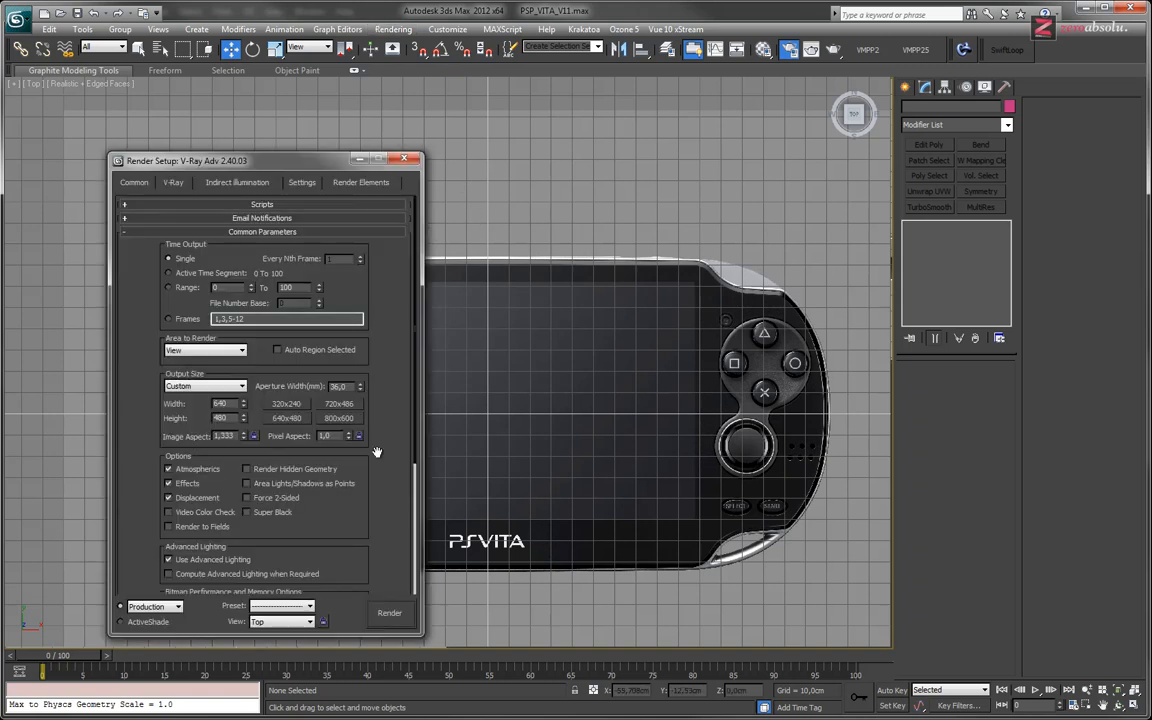
pyautogui.moveTo(380, 535); pyautogui.dragTo(384, 304)
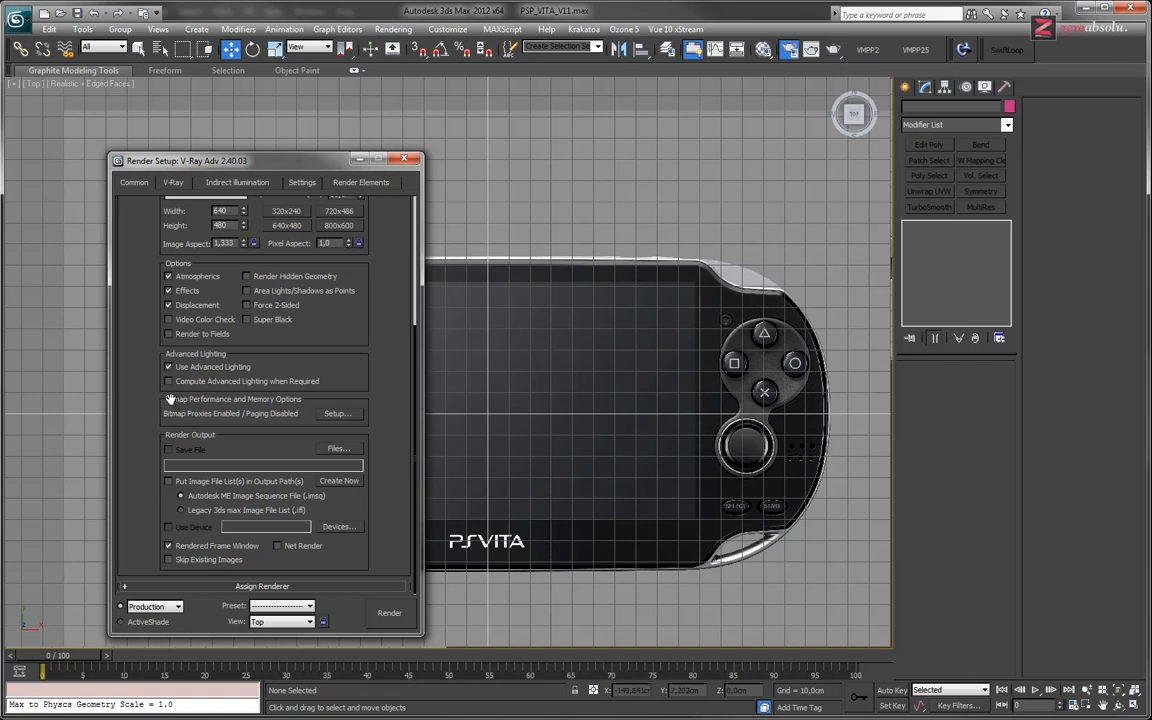
pyautogui.click(337, 414)
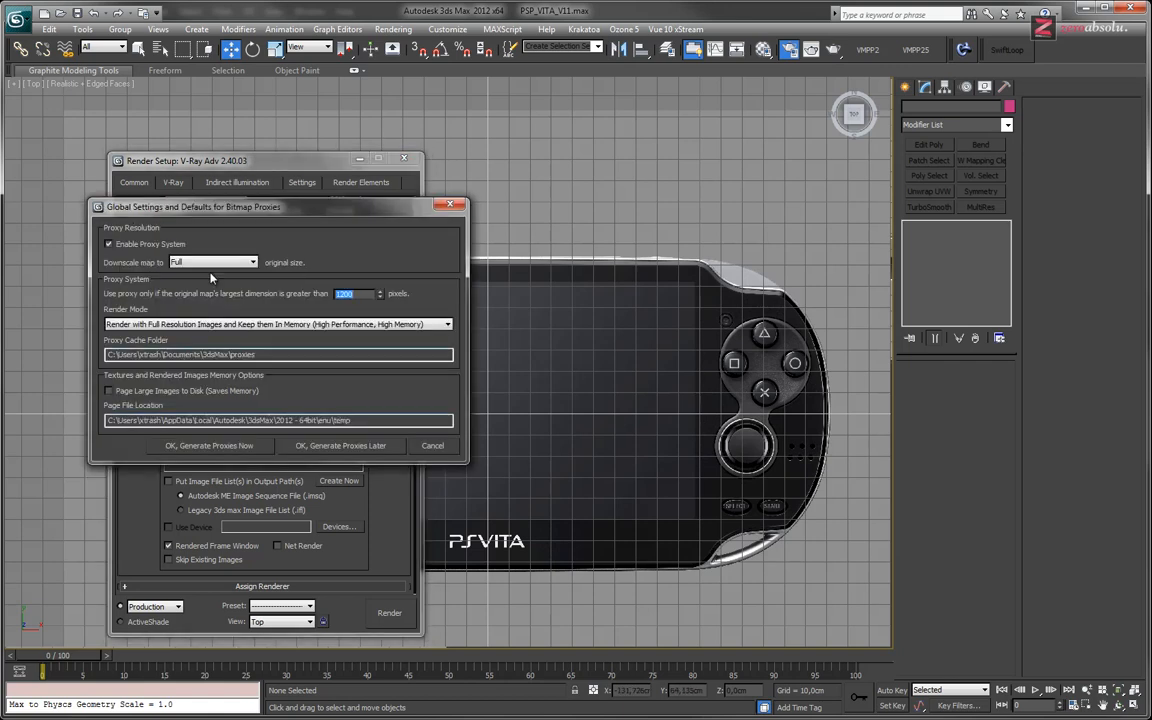
pyautogui.click(108, 244)
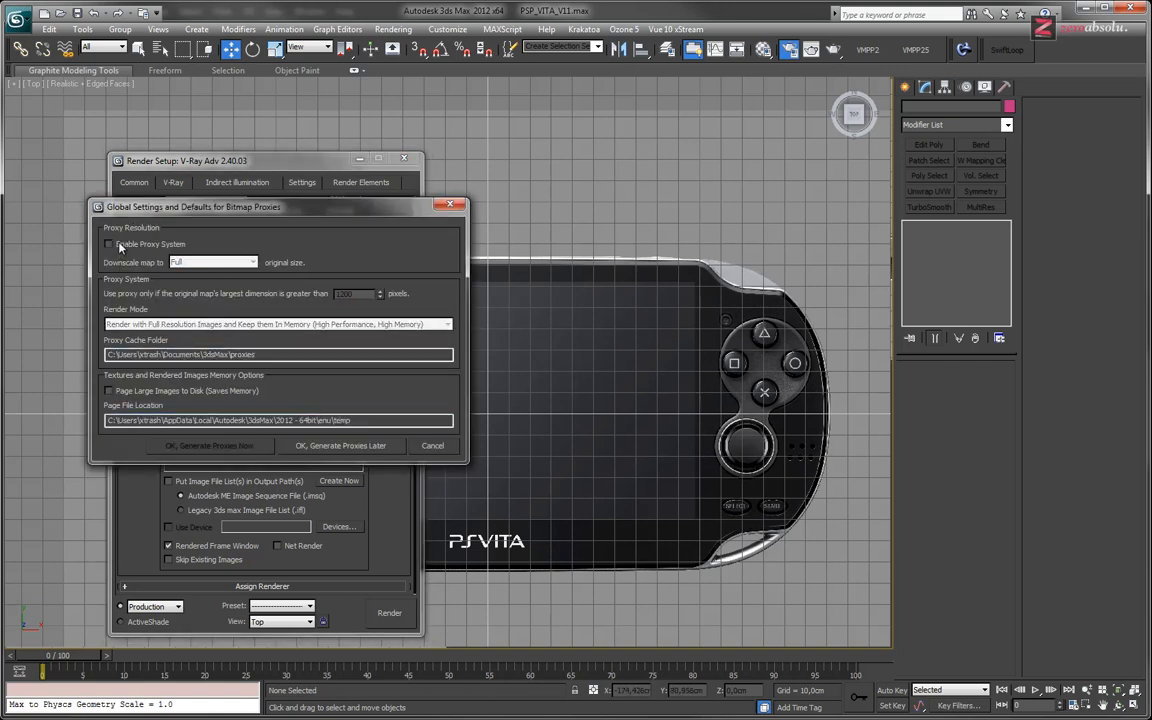
pyautogui.click(109, 244)
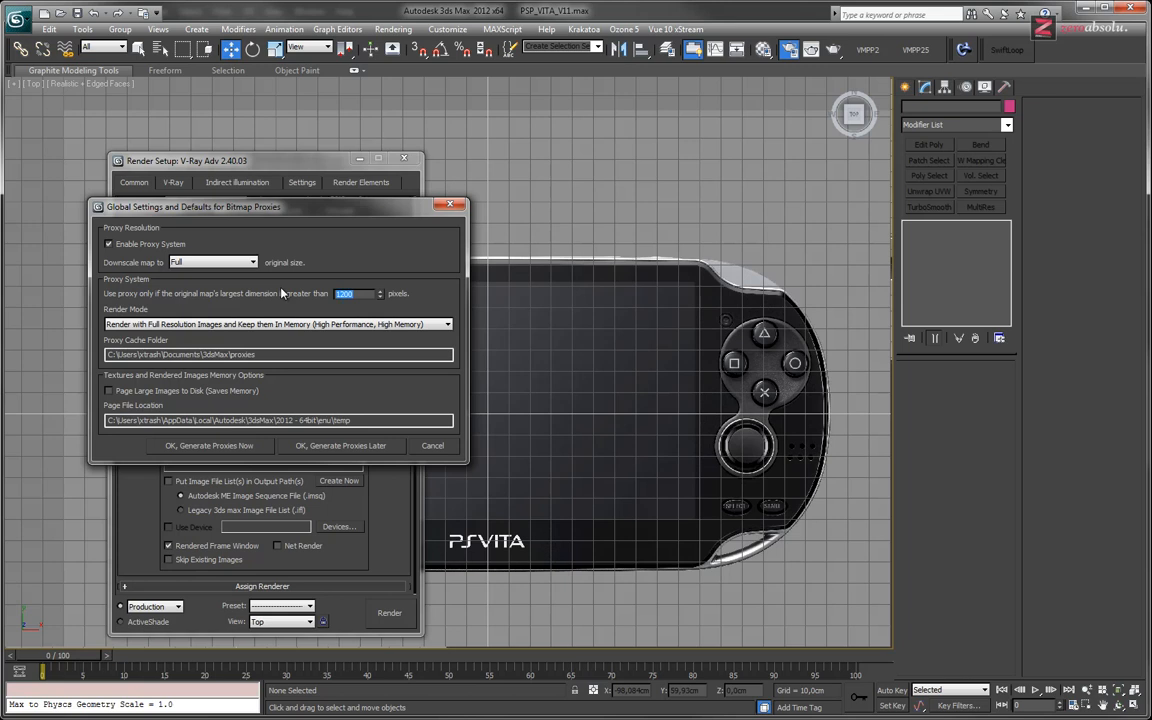
pyautogui.write('2400')
pyautogui.press('Return')
pyautogui.click(222, 448)
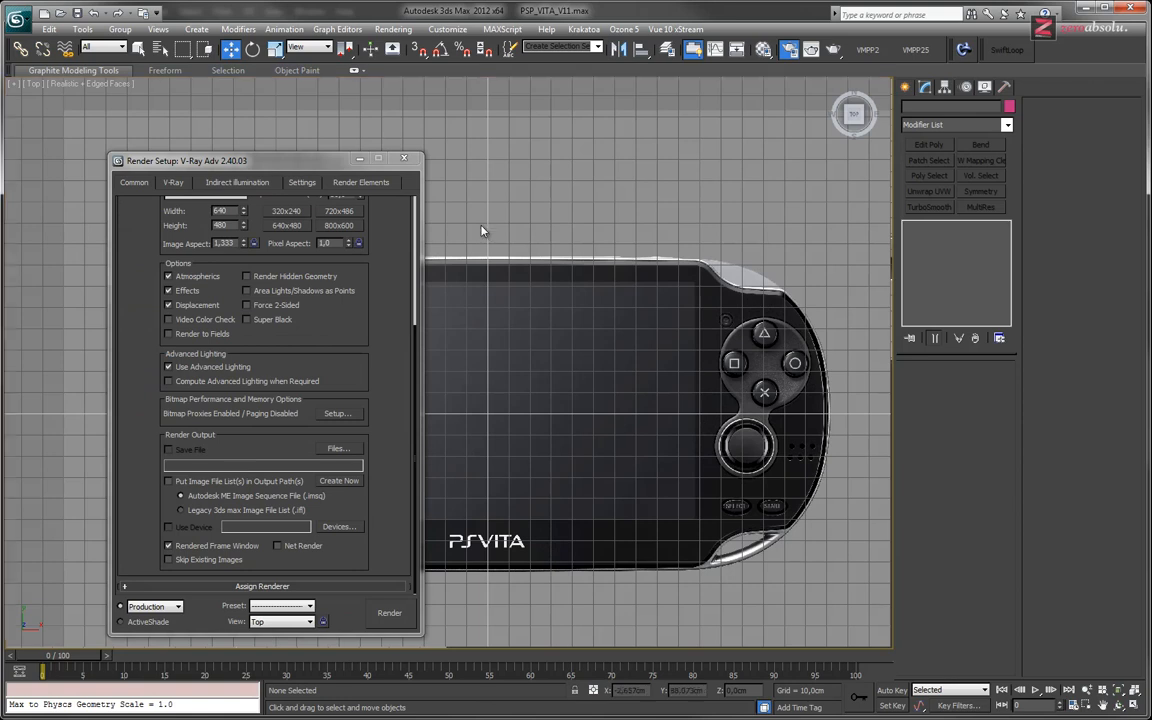
pyautogui.click(403, 158)
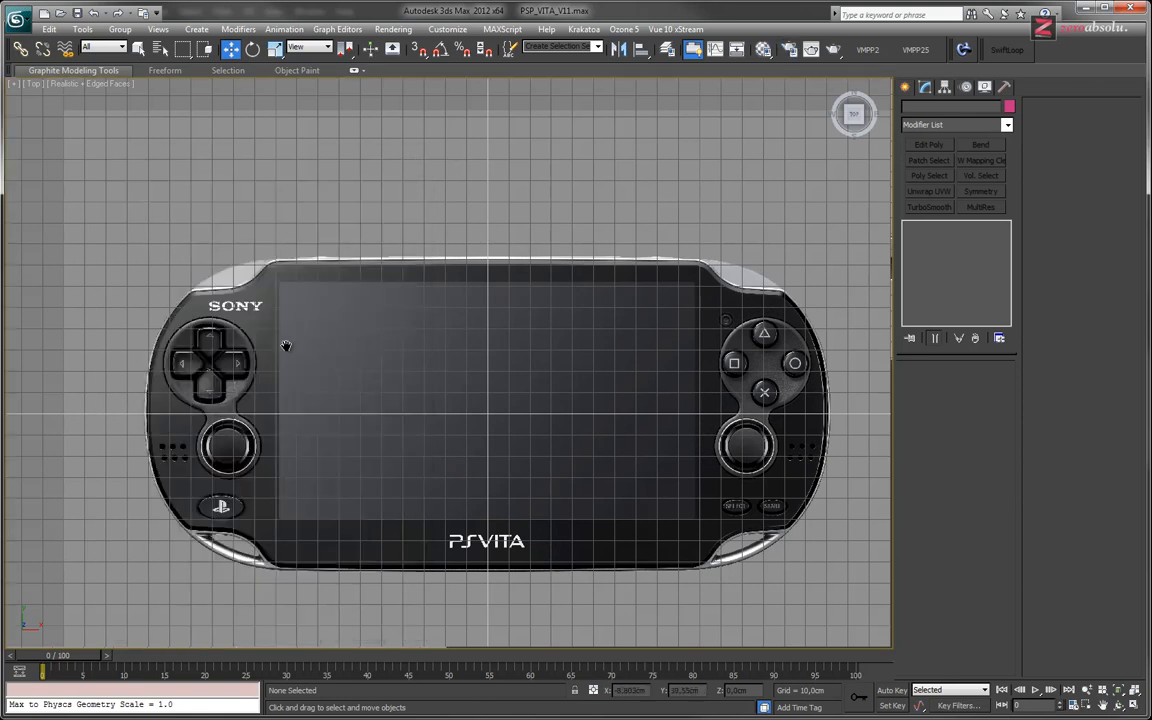
# Inspect the background's sharpness around the D-pad, its surrounding ring and the Sony logo.
pyautogui.moveTo(283, 345); pyautogui.dragTo(412, 374, button='middle')
pyautogui.scroll(8, 349, 364)
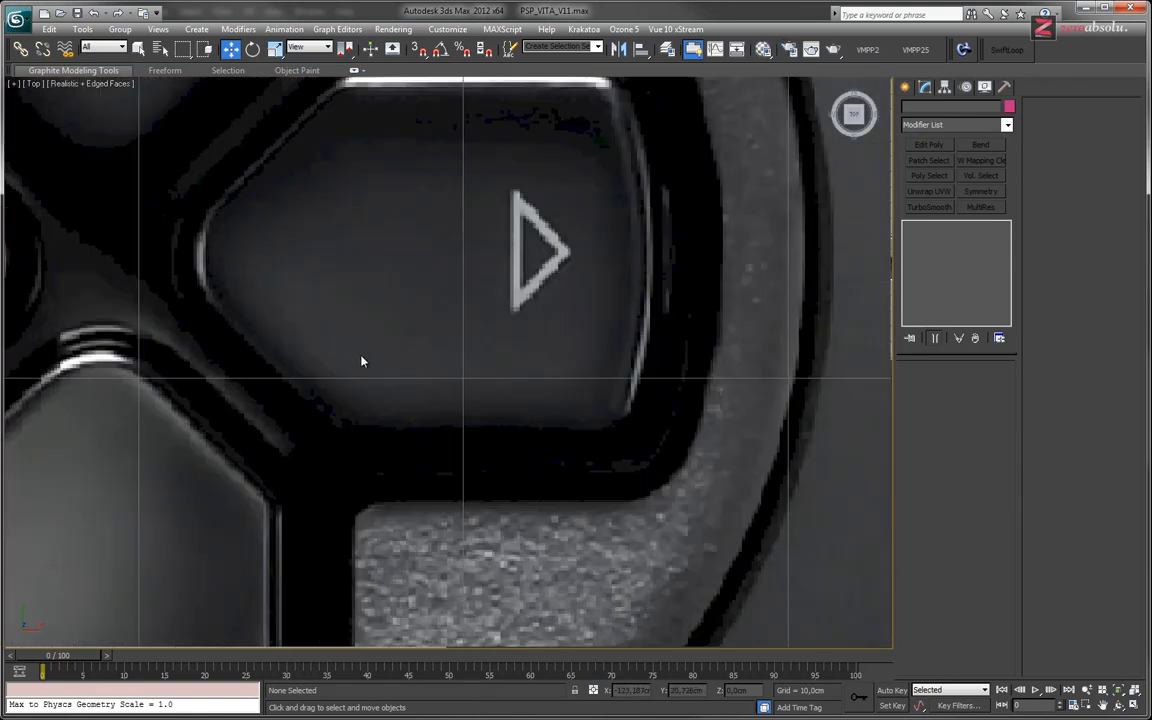
pyautogui.scroll(-2, 362, 361)
pyautogui.moveTo(350, 418); pyautogui.dragTo(393, 231, button='middle')
pyautogui.scroll(2, 426, 431)
pyautogui.scroll(-7, 430, 411)
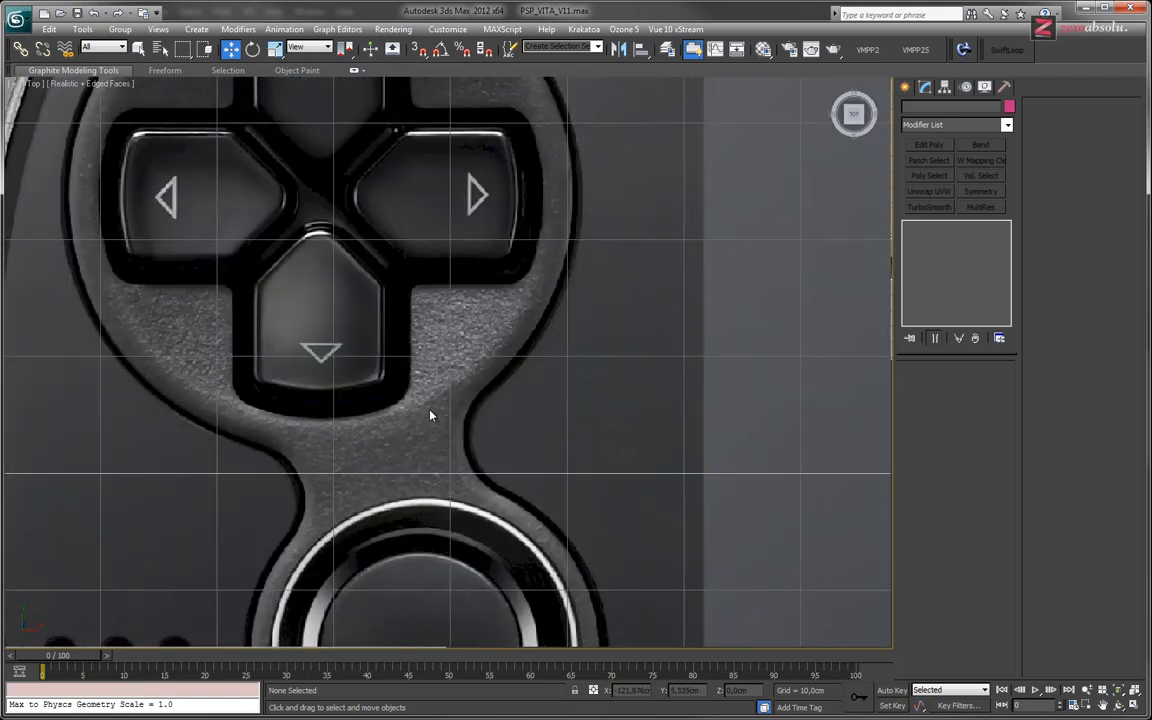
pyautogui.scroll(3, 430, 406)
pyautogui.moveTo(456, 111); pyautogui.dragTo(463, 352, button='middle')
pyautogui.scroll(4, 448, 345)
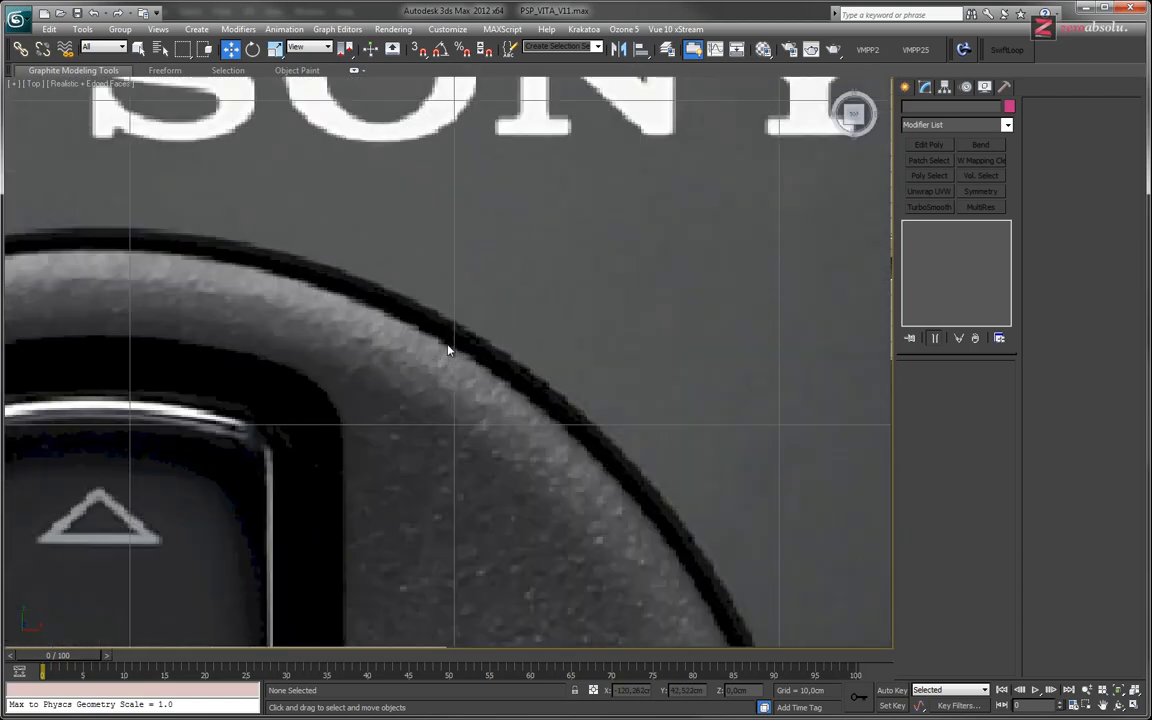
pyautogui.scroll(-7, 448, 350)
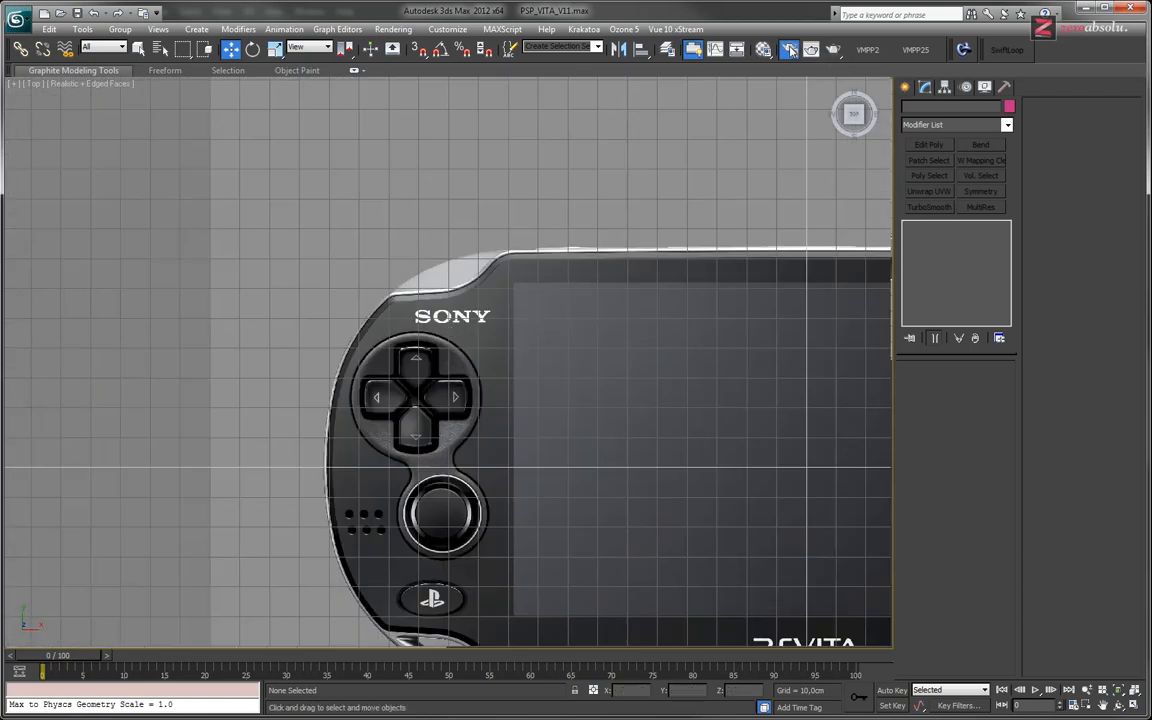
# Disable the bitmap proxy system in the render setup and accept with proxies generated later.
pyautogui.press('F10')
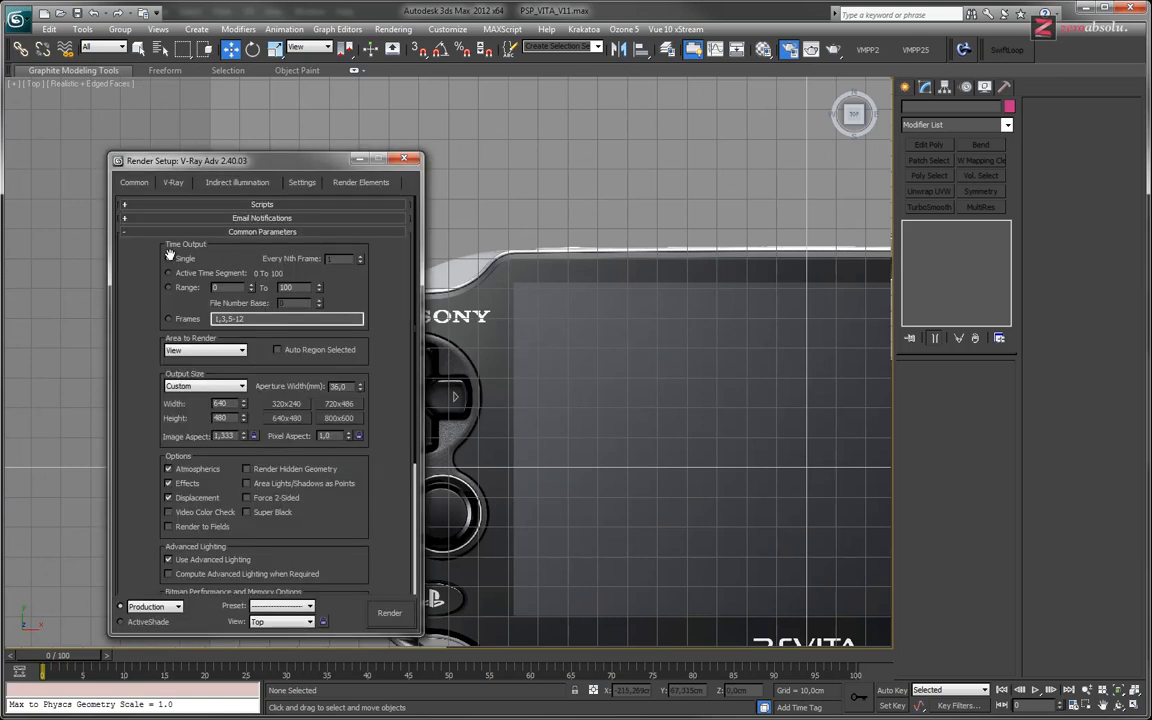
pyautogui.scroll(-5, 348, 359)
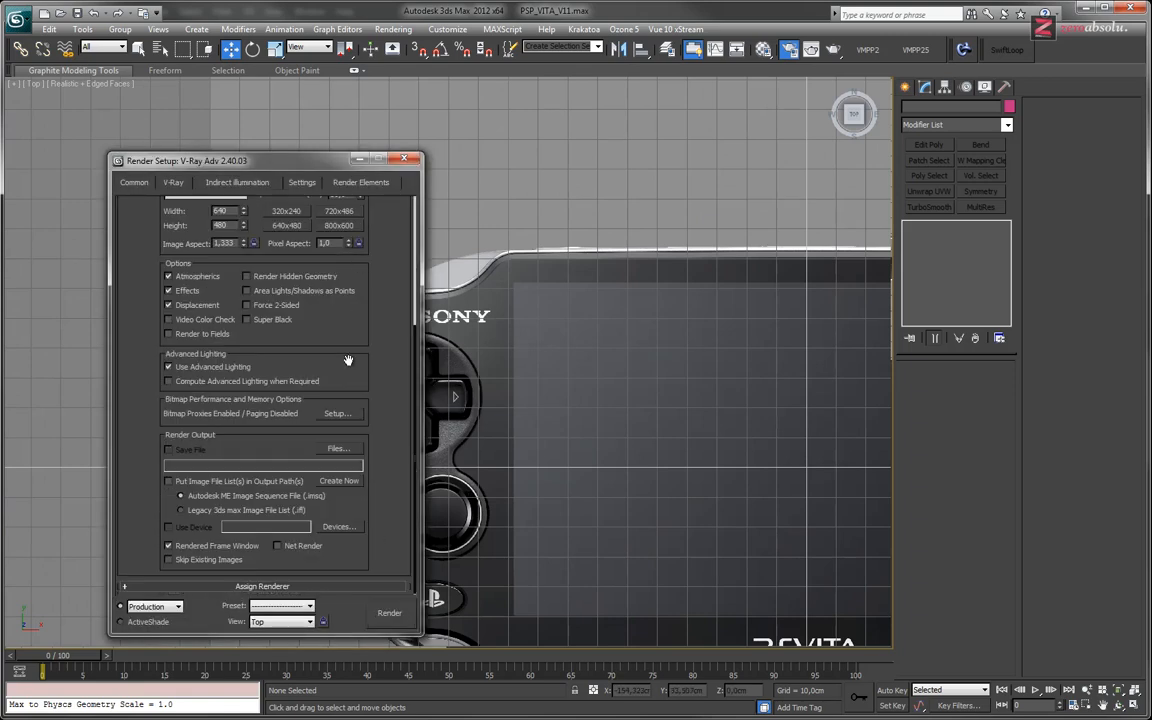
pyautogui.click(337, 413)
pyautogui.click(127, 247)
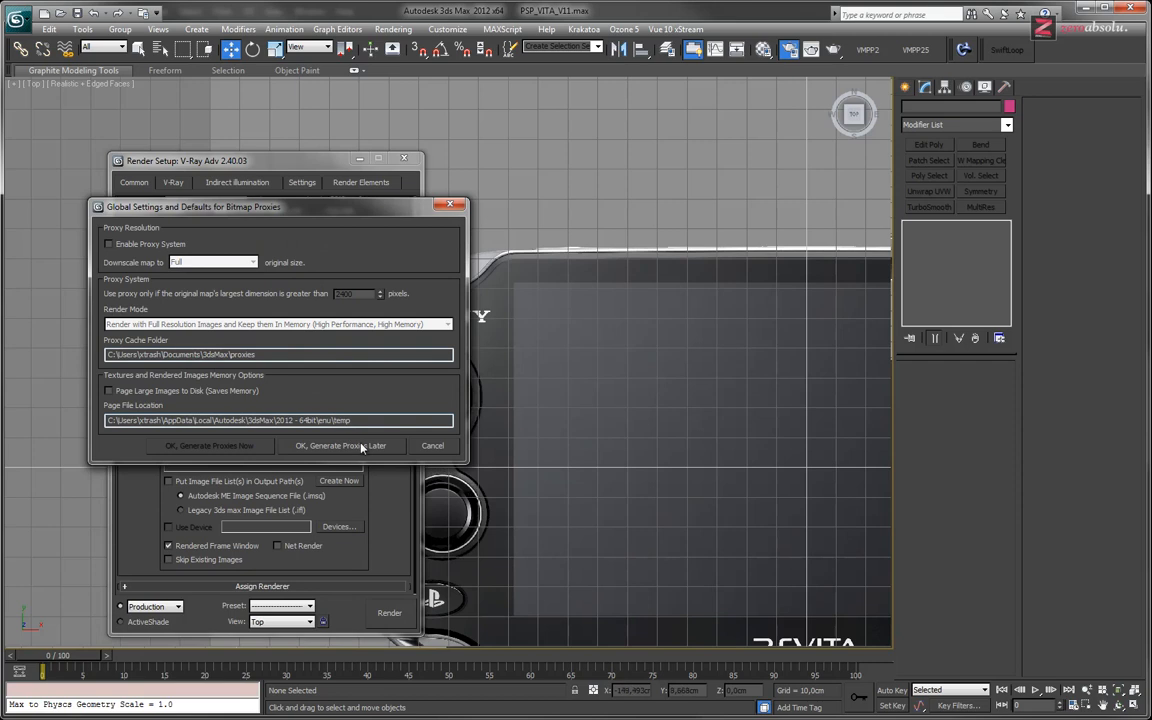
pyautogui.click(394, 447)
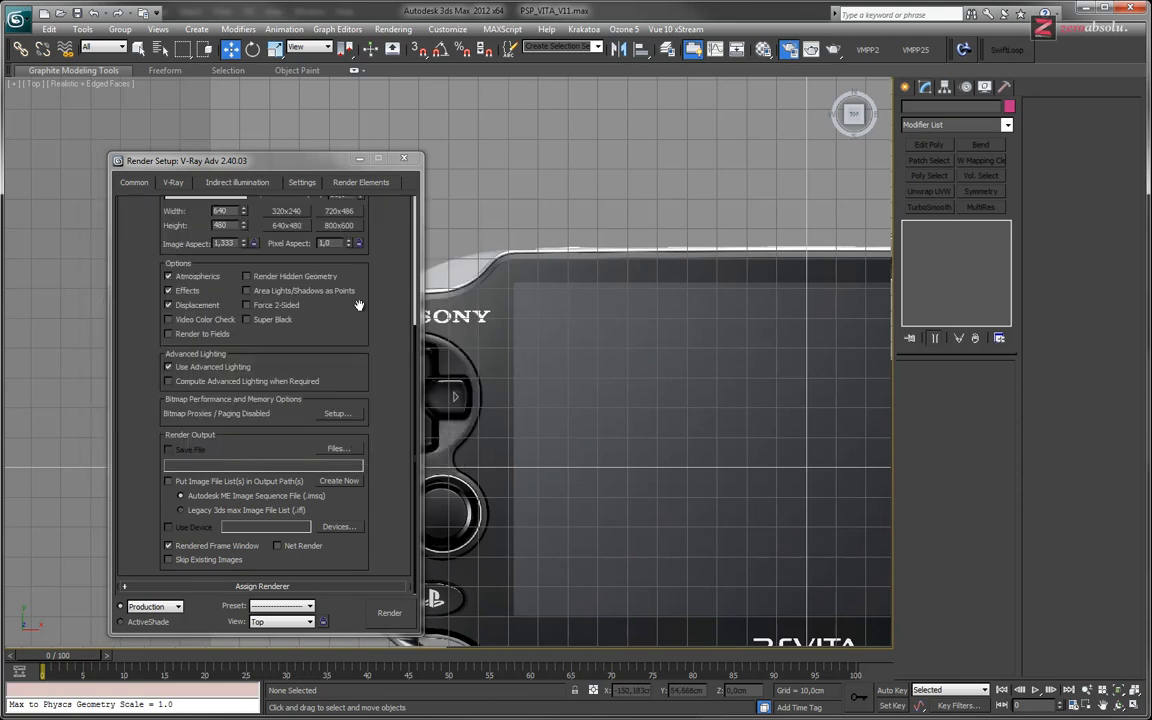
# Reload PSVITA_Top.jpg as the Top viewport background.
pyautogui.moveTo(514, 318); pyautogui.dragTo(476, 220, button='middle')
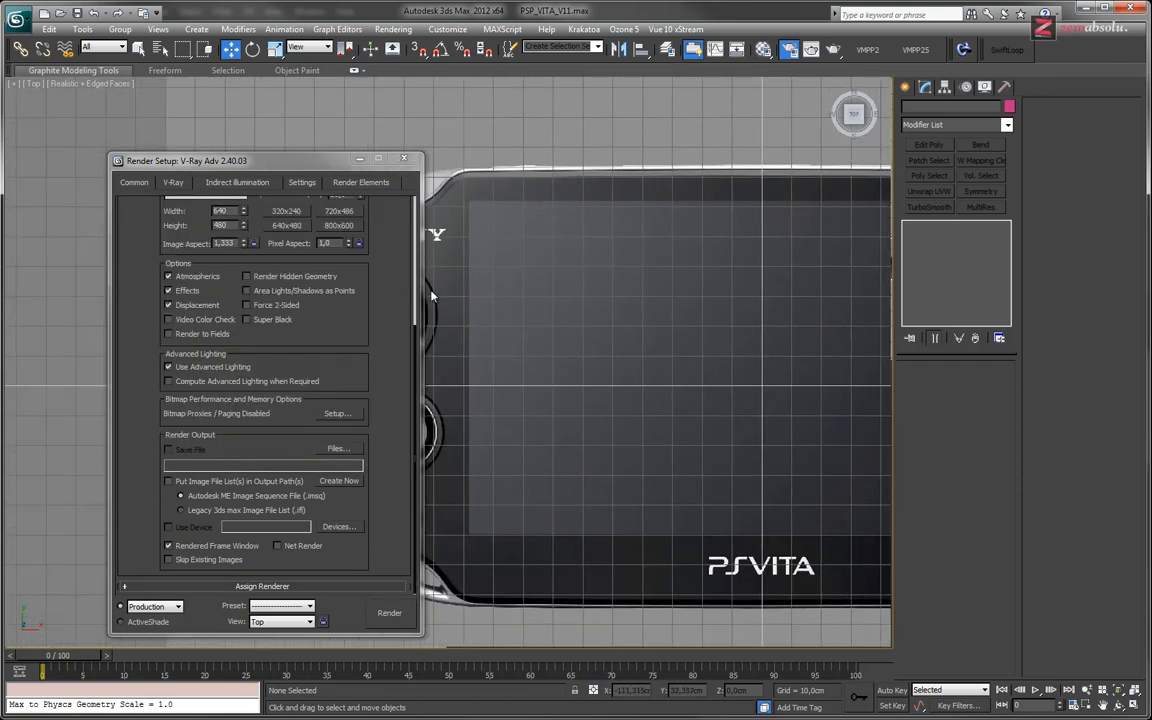
pyautogui.hotkey('alt', 'b')
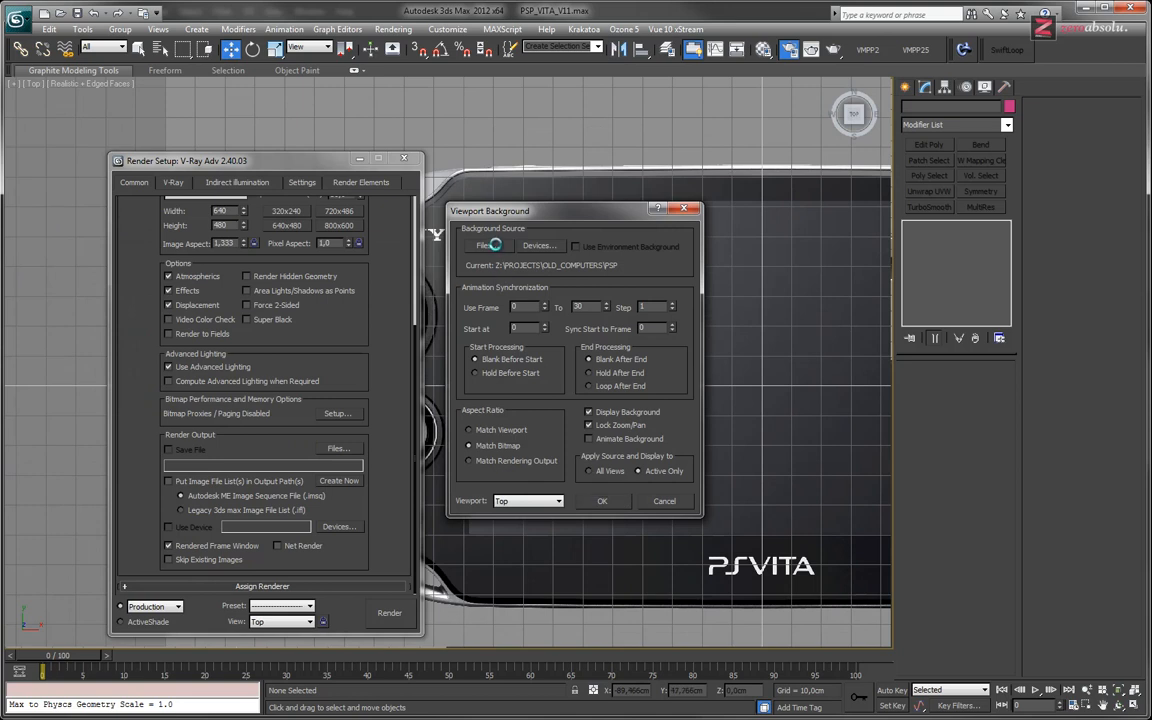
pyautogui.click(488, 249)
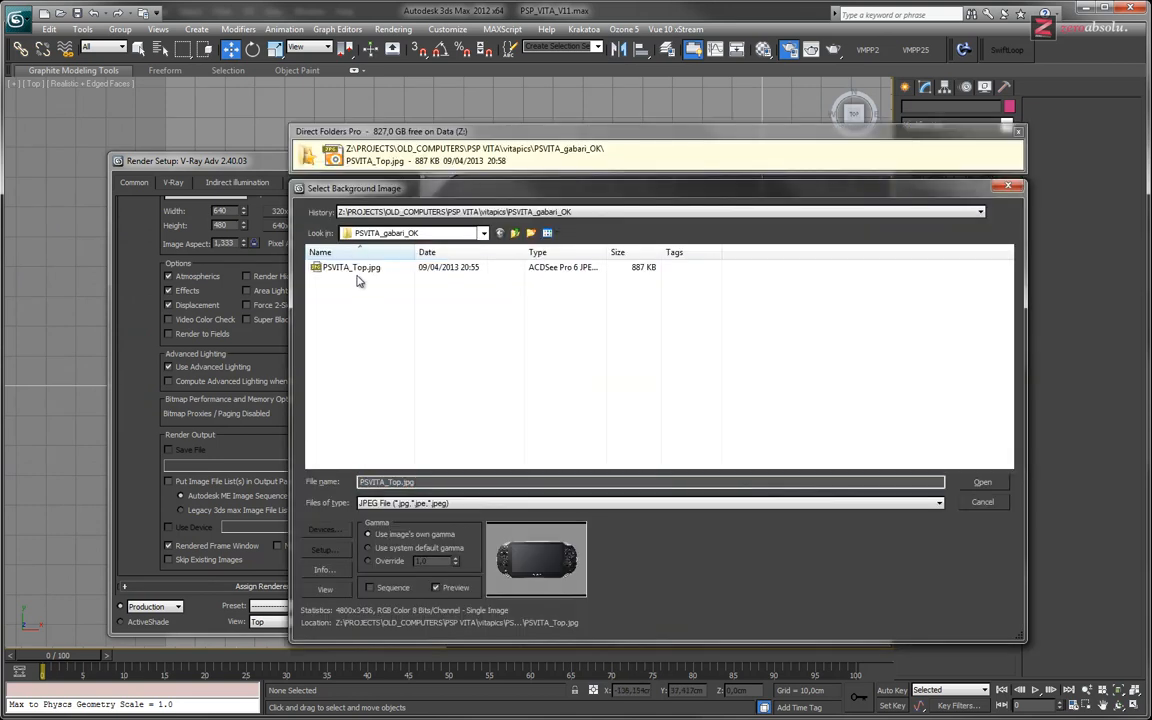
pyautogui.doubleClick(362, 275)
pyautogui.click(609, 571)
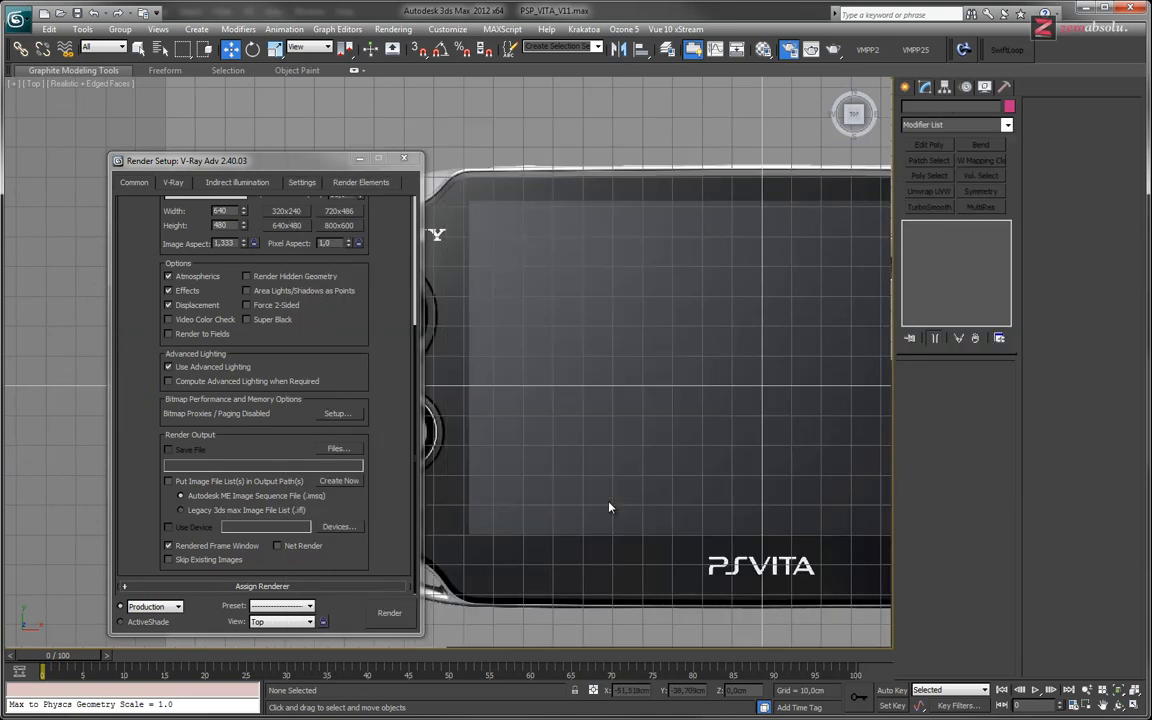
# Move the render setup window aside and examine the reloaded background's quality around the D-pad and Sony logo.
pyautogui.moveTo(291, 158); pyautogui.dragTo(81, 144)
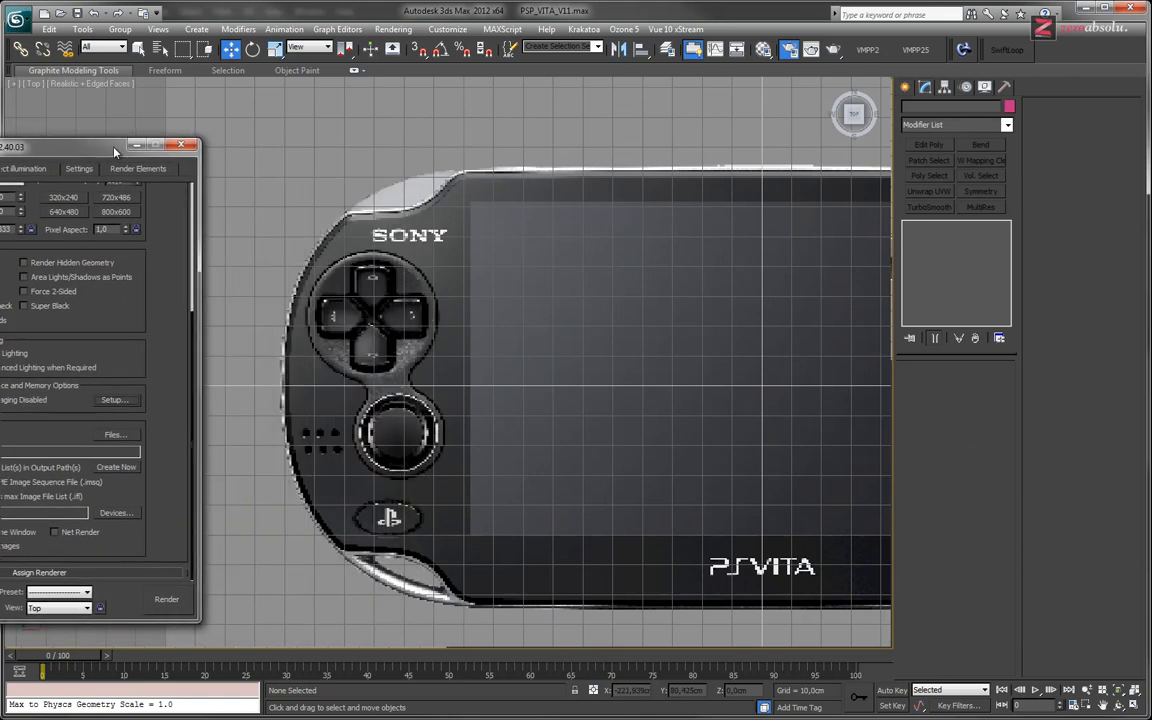
pyautogui.scroll(5, 300, 280)
pyautogui.scroll(3, 435, 295)
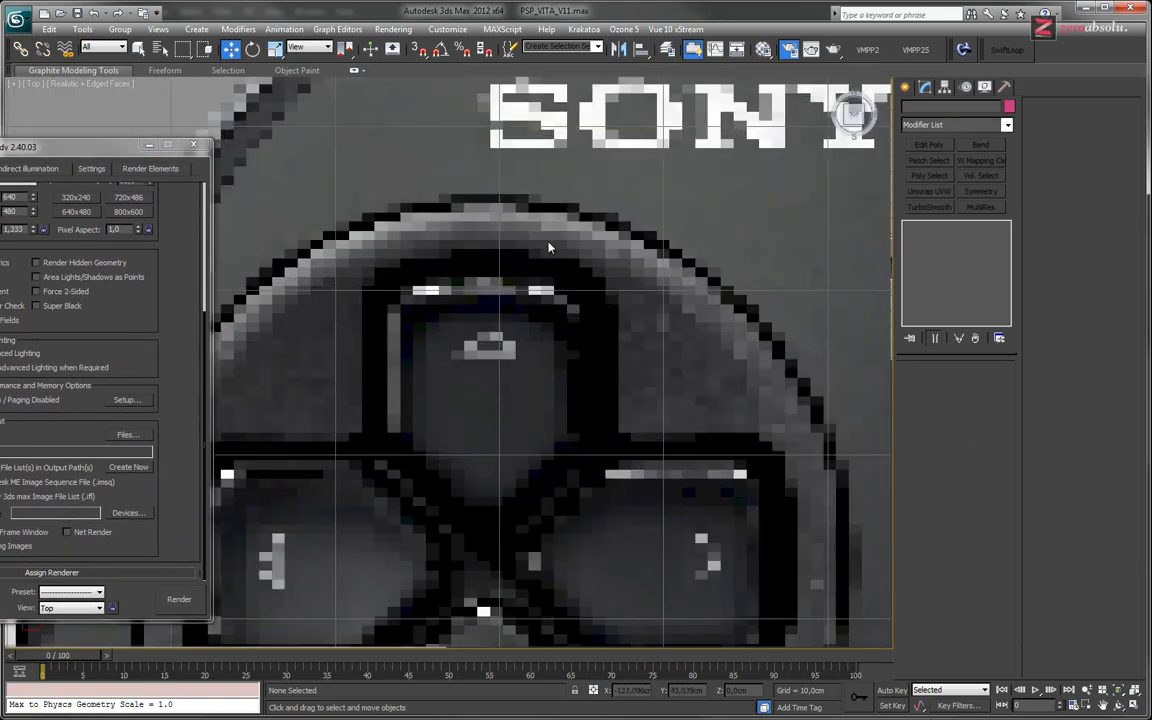
pyautogui.scroll(-4, 493, 217)
pyautogui.scroll(3, 551, 247)
pyautogui.scroll(-2, 551, 247)
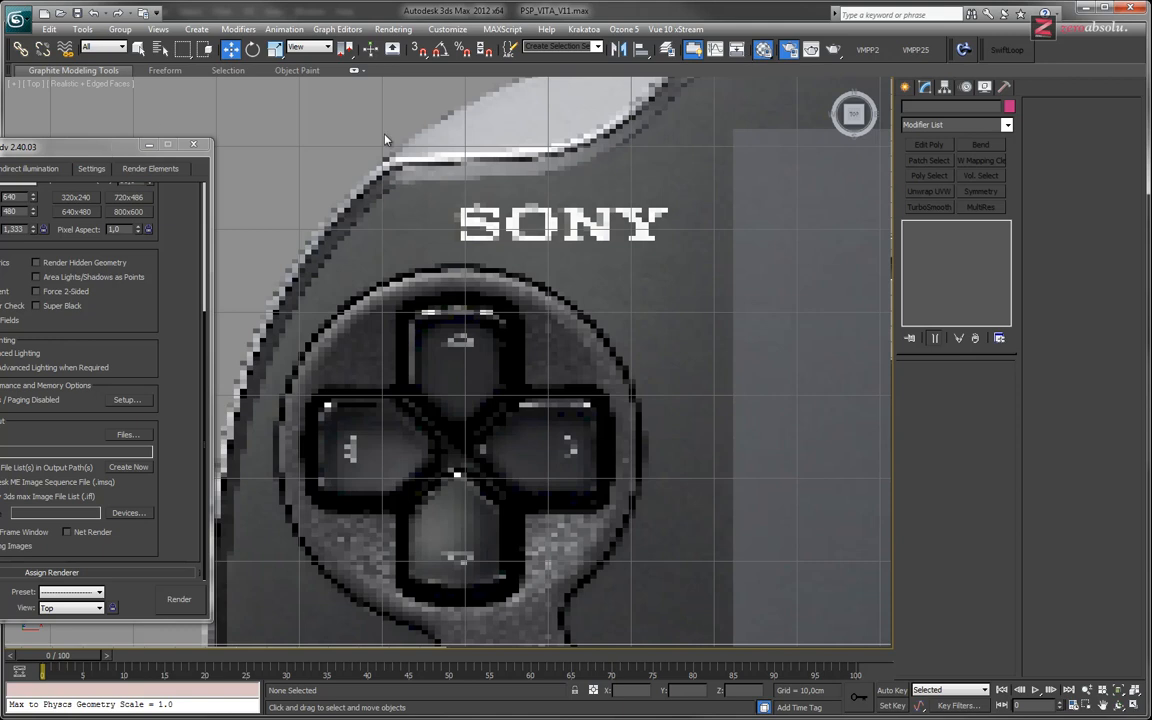
# Re-enable the bitmap proxy system with a 4800-pixel size threshold, generate the proxies immediately and close the render setup.
pyautogui.press('m')
pyautogui.click(547, 130)
pyautogui.moveTo(77, 146); pyautogui.dragTo(263, 118)
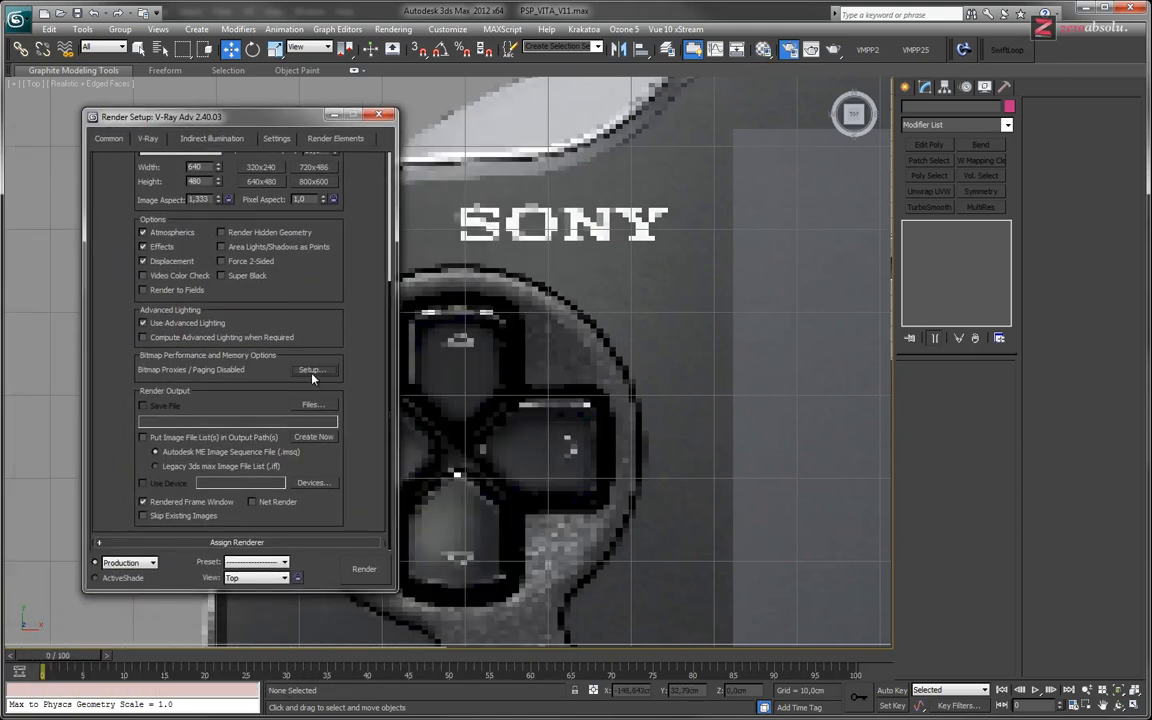
pyautogui.click(311, 370)
pyautogui.click(109, 244)
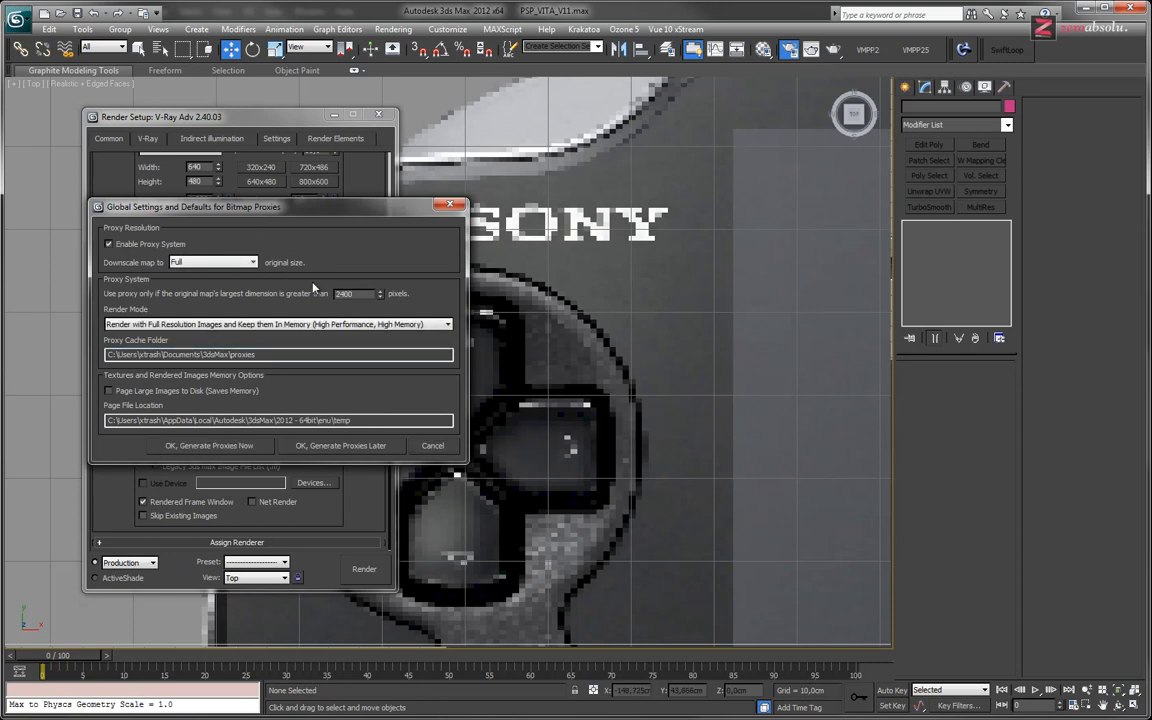
pyautogui.moveTo(359, 296); pyautogui.dragTo(276, 278)
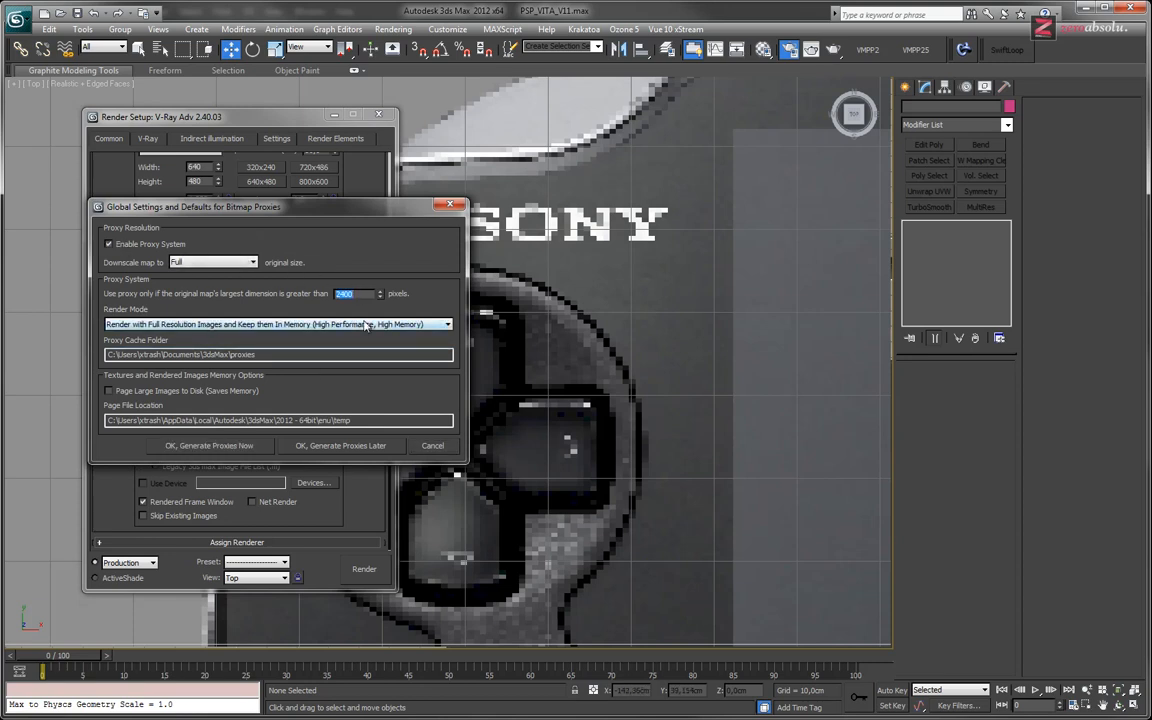
pyautogui.write('4800')
pyautogui.click(242, 447)
pyautogui.moveTo(734, 269); pyautogui.dragTo(661, 247, button='middle')
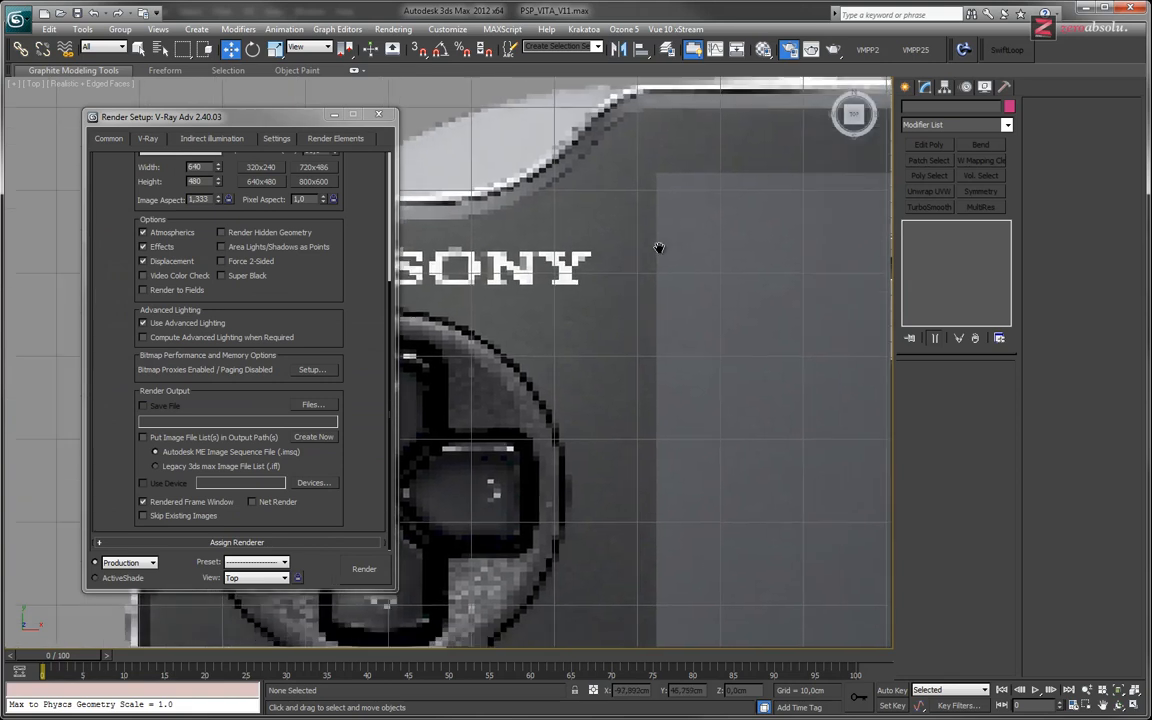
pyautogui.click(379, 115)
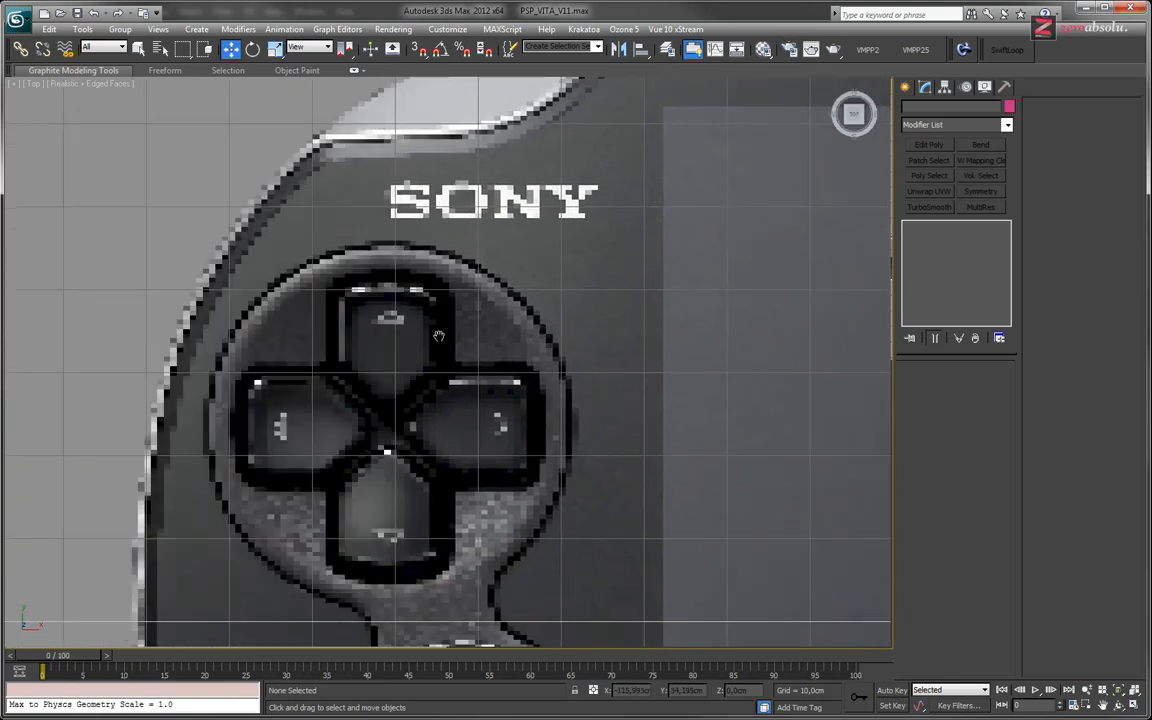
# Check the background's sharpness at the D-pad, and view the whole console image in the Top viewport.
pyautogui.scroll(-2, 438, 336)
pyautogui.moveTo(438, 336)
pyautogui.mouseDown(button='middle')
pyautogui.moveTo(299, 334)
pyautogui.moveTo(420, 340)
pyautogui.mouseUp(button='middle')
pyautogui.scroll(5, 420, 340)
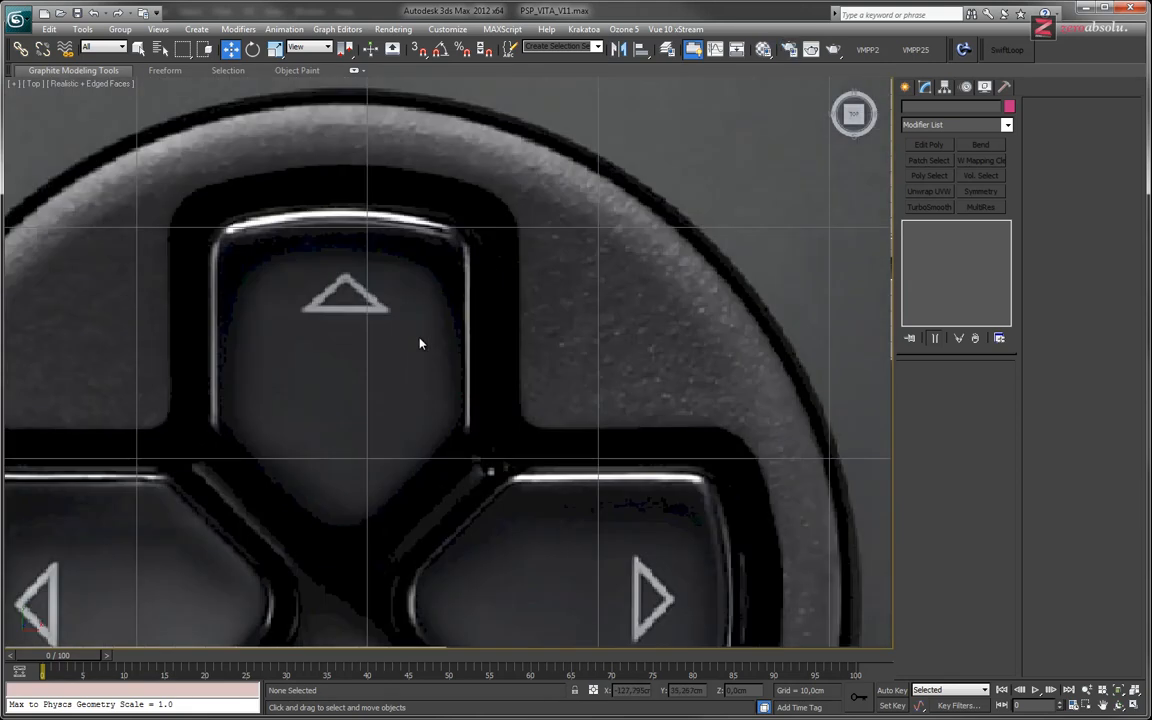
pyautogui.scroll(1, 420, 343)
pyautogui.scroll(-6, 462, 352)
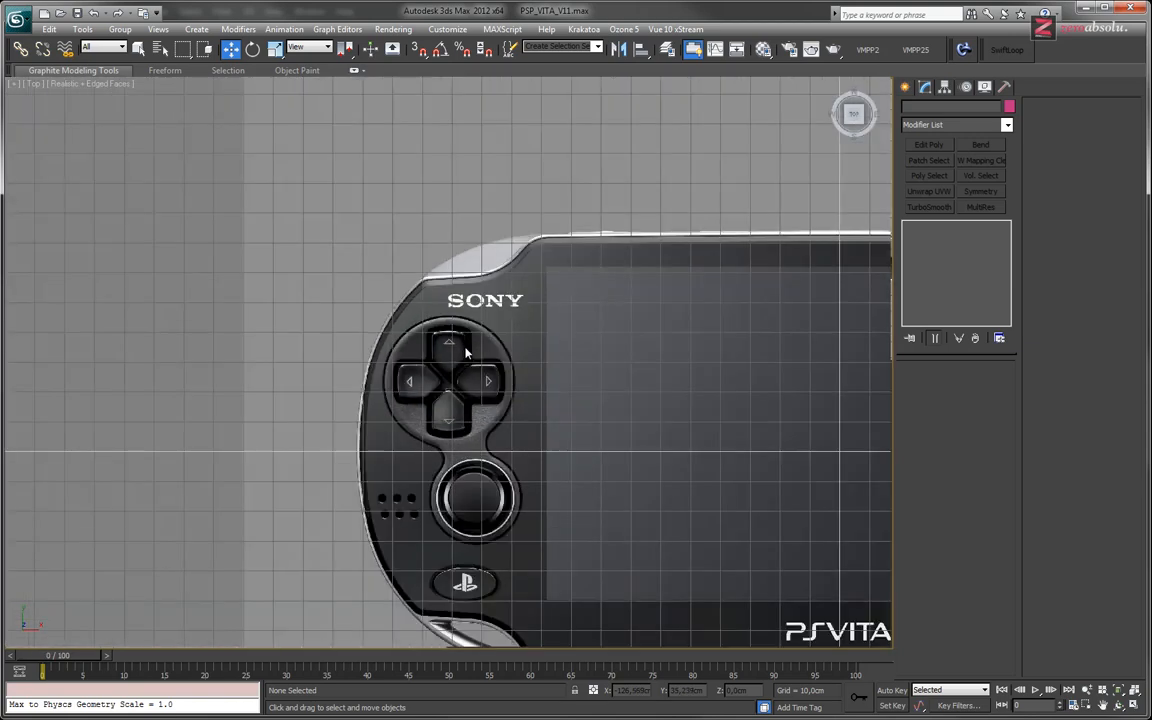
pyautogui.moveTo(465, 350); pyautogui.dragTo(277, 261, button='middle')
pyautogui.scroll(-2, 306, 283)
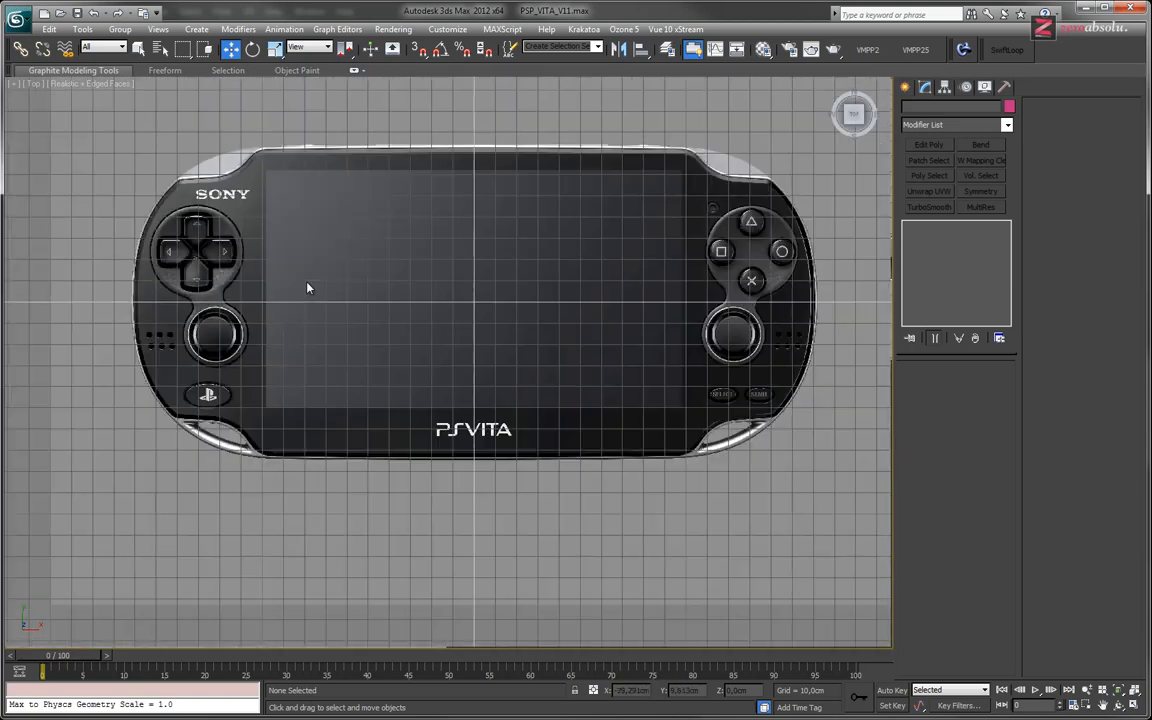
pyautogui.moveTo(458, 296); pyautogui.dragTo(432, 340, button='middle')
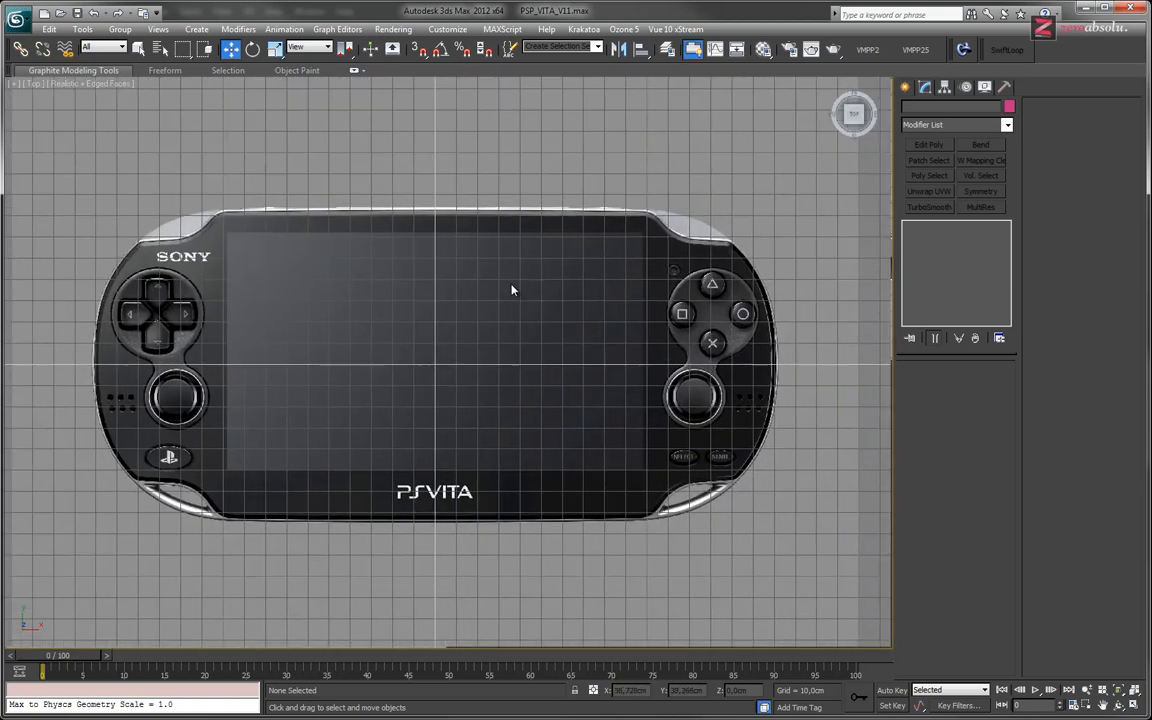
# Start choosing a new background image for the Front viewport and browse to the vitapics\PSVITA_gabari_OK folder.
pyautogui.hotkey('alt', 'w')
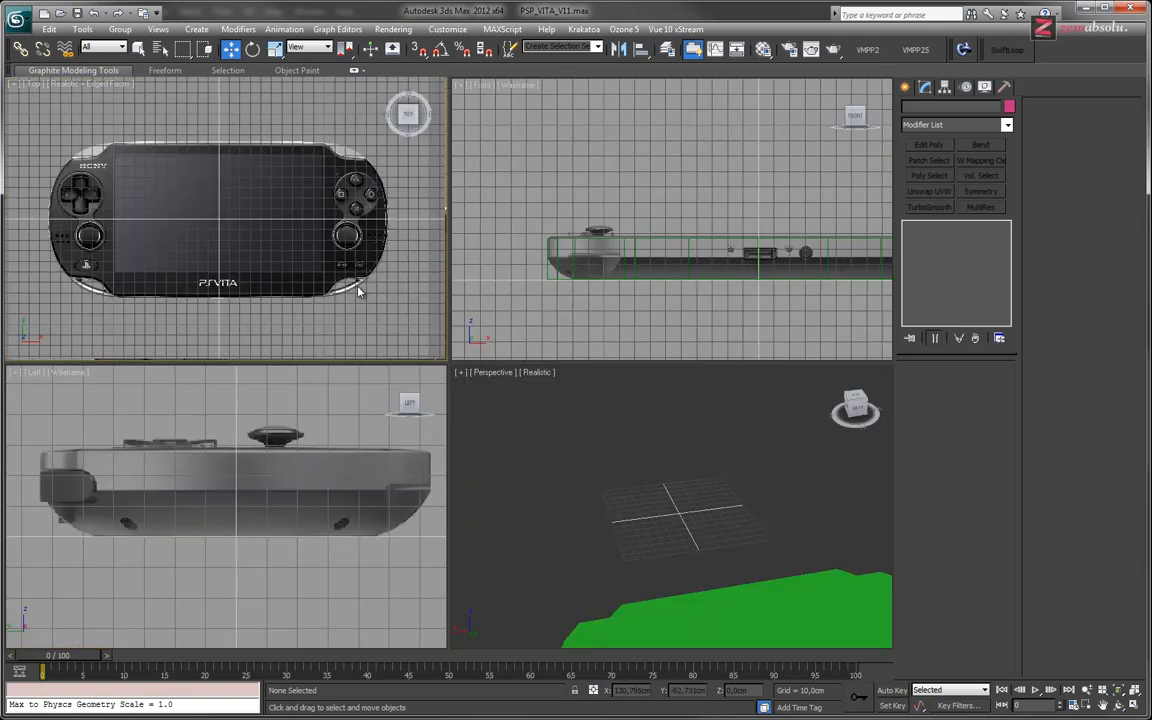
pyautogui.moveTo(650, 218); pyautogui.dragTo(615, 213, button='middle')
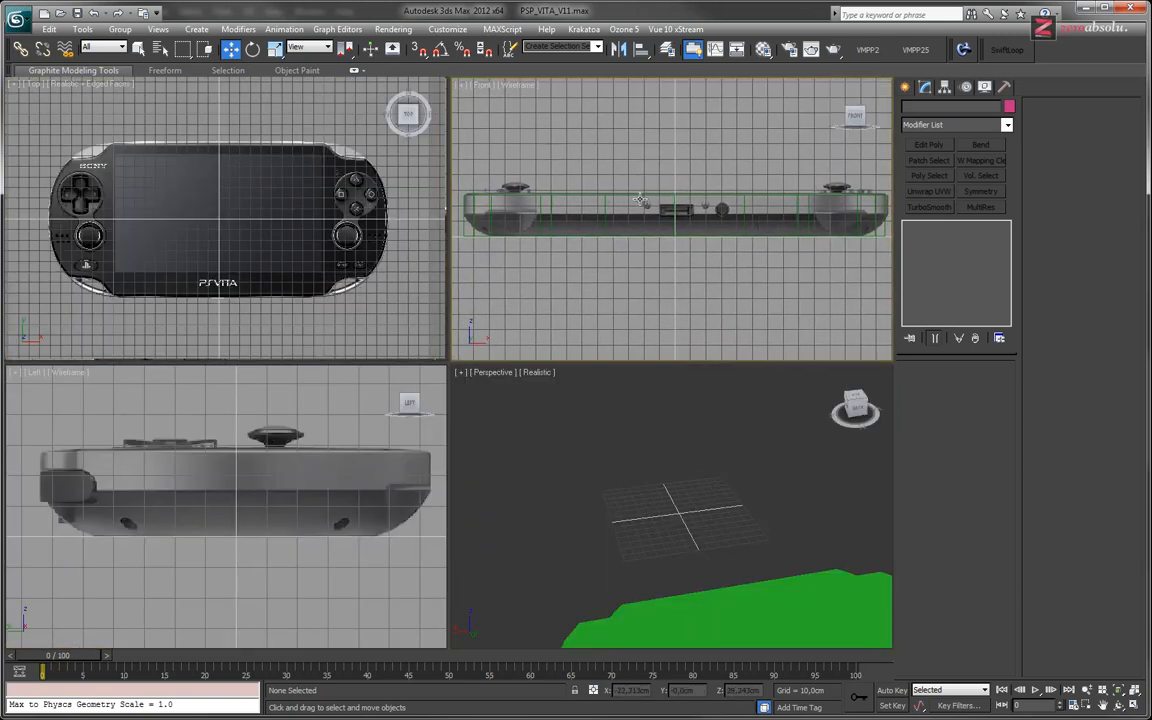
pyautogui.moveTo(607, 154); pyautogui.dragTo(650, 190, button='middle')
pyautogui.hotkey('alt', 'w')
pyautogui.scroll(-2, 491, 229)
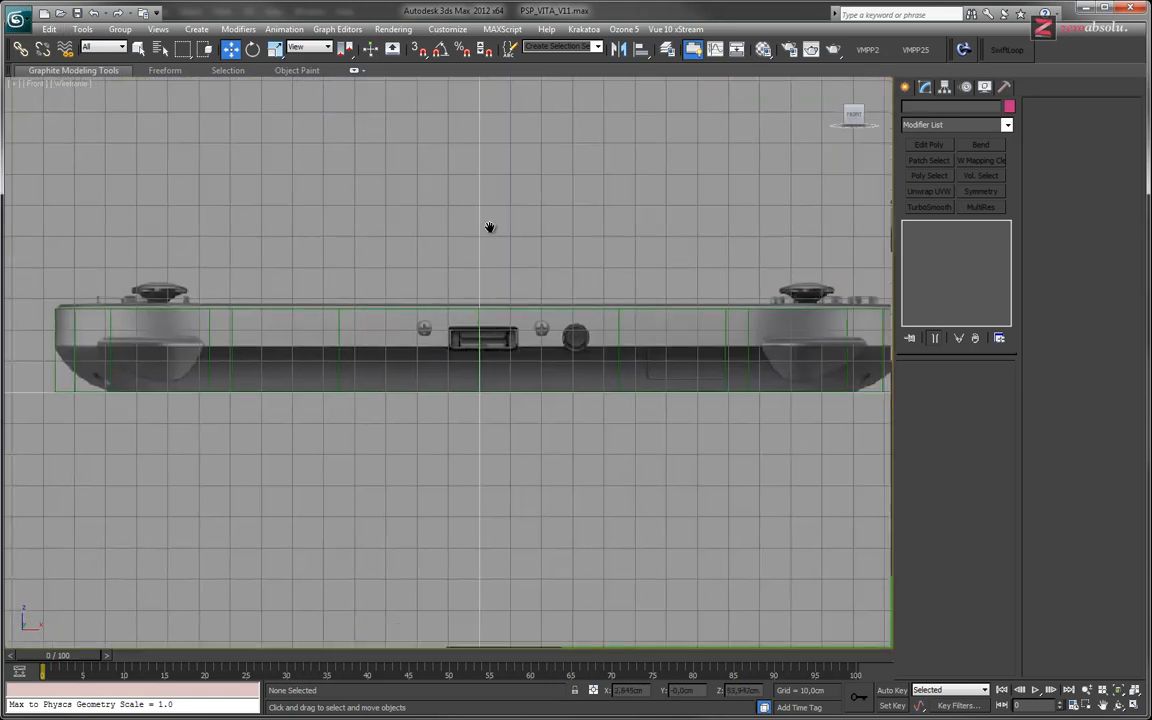
pyautogui.scroll(-2, 499, 242)
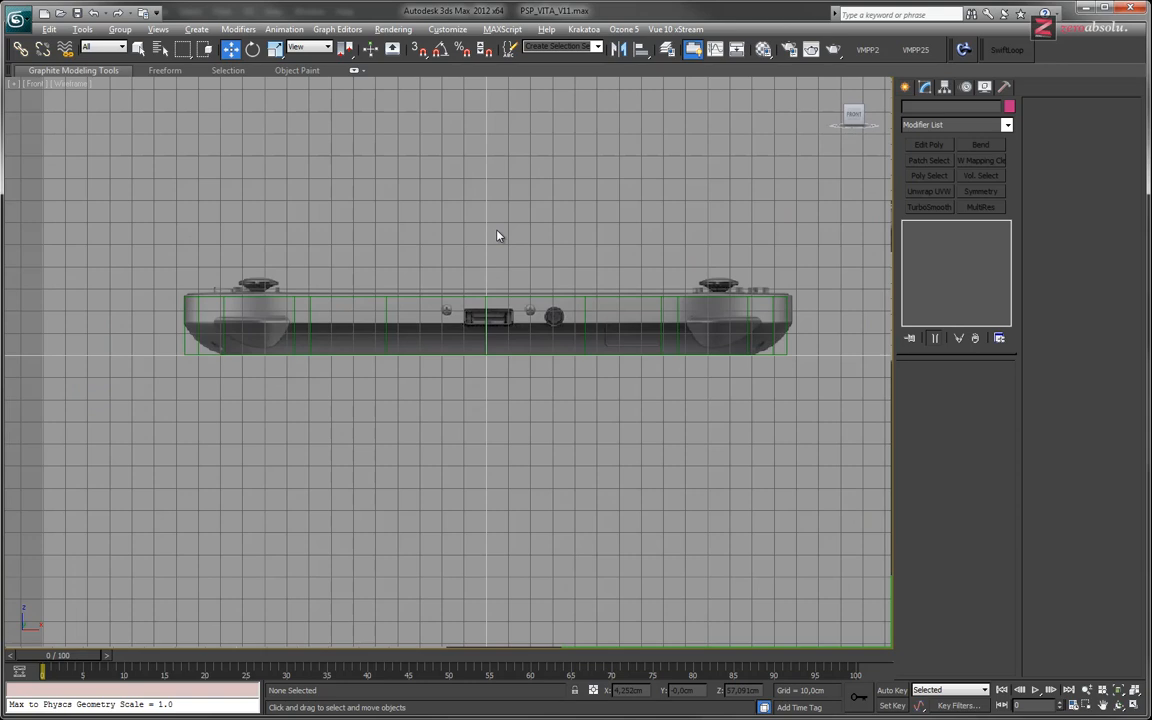
pyautogui.hotkey('alt', 'b')
pyautogui.click(487, 246)
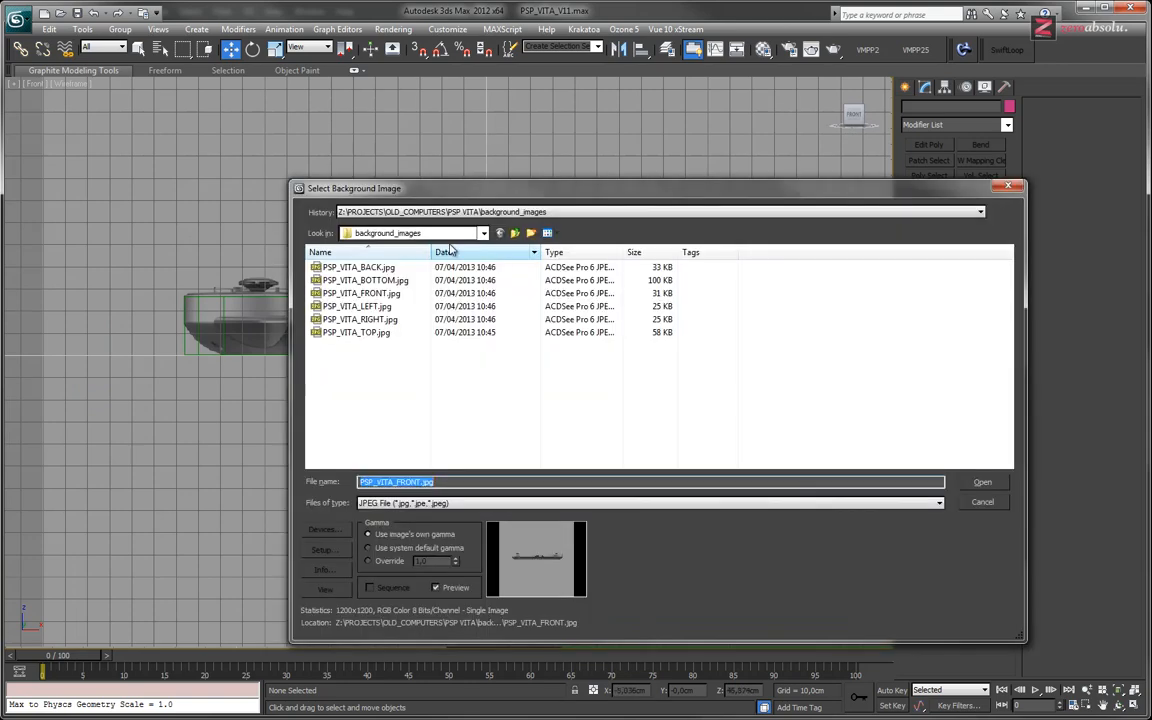
pyautogui.click(516, 234)
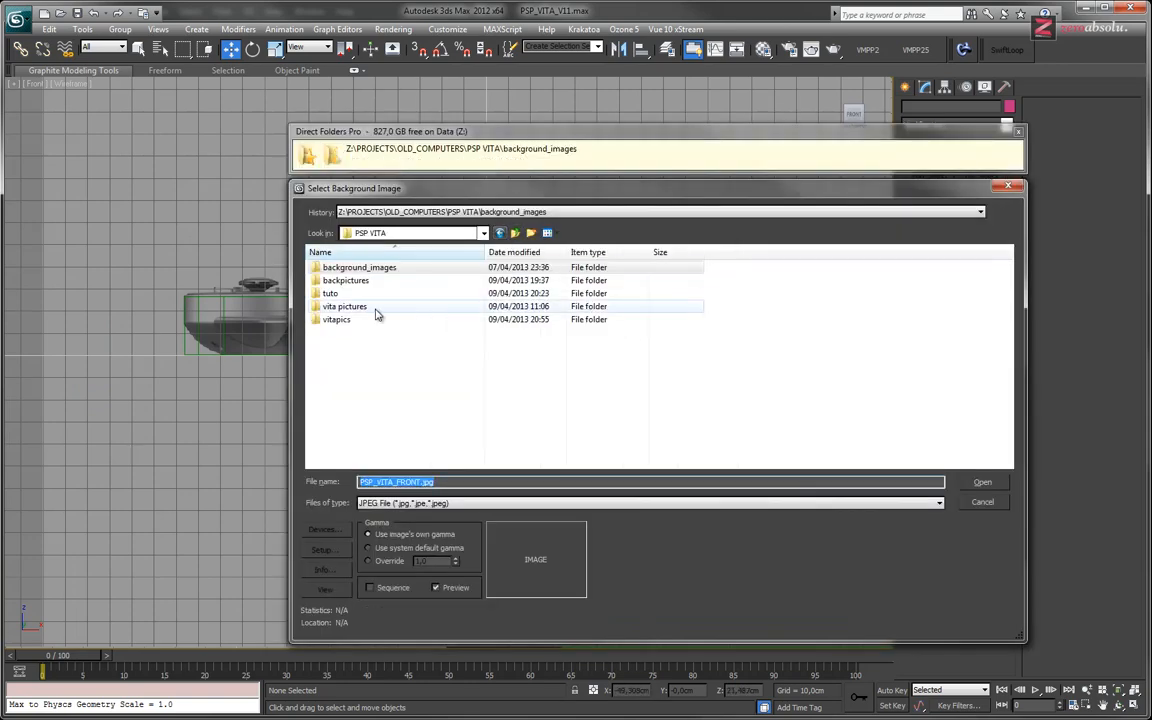
pyautogui.doubleClick(350, 306)
pyautogui.doubleClick(350, 267)
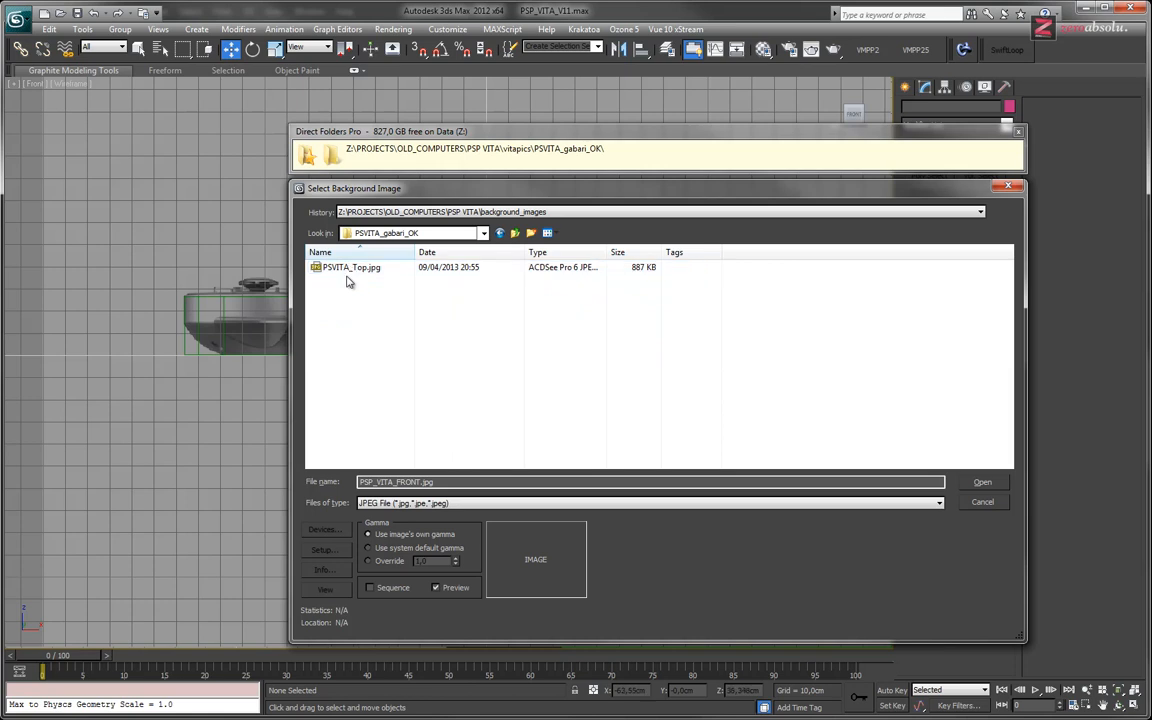
# Switch to Photoshop, hide the Top layer and show the front layer over the grey backdrop.
pyautogui.hotkey('alt', 'Tab')
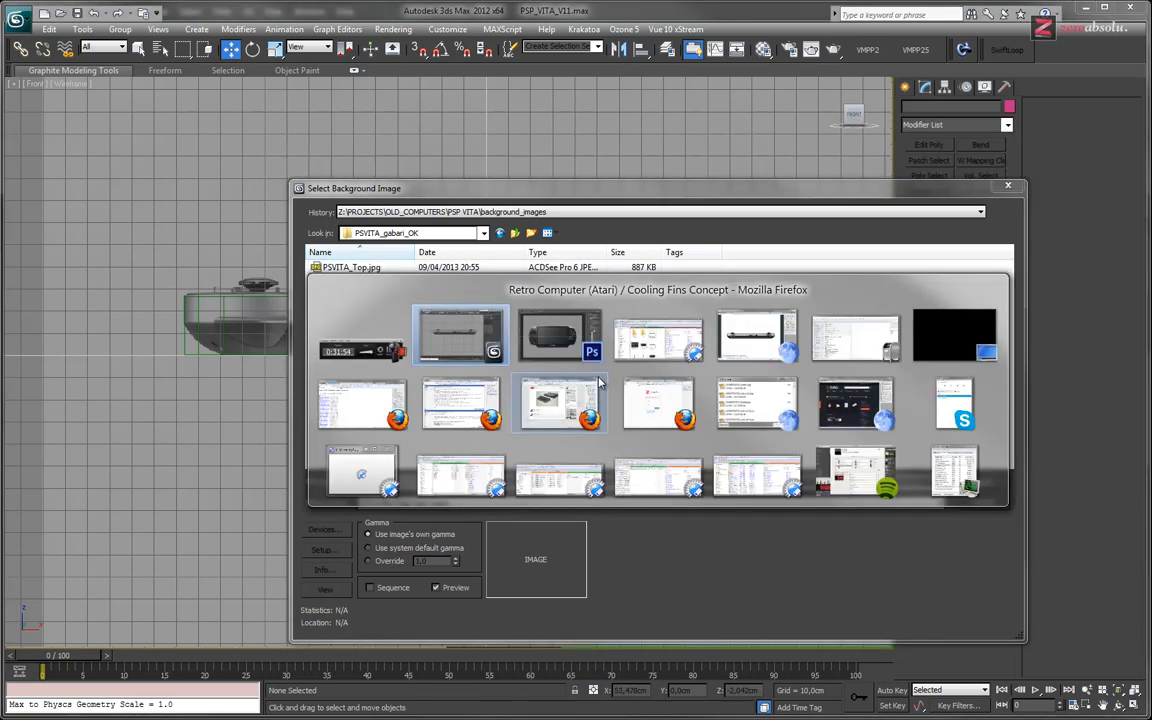
pyautogui.hotkey('alt', 'Tab')
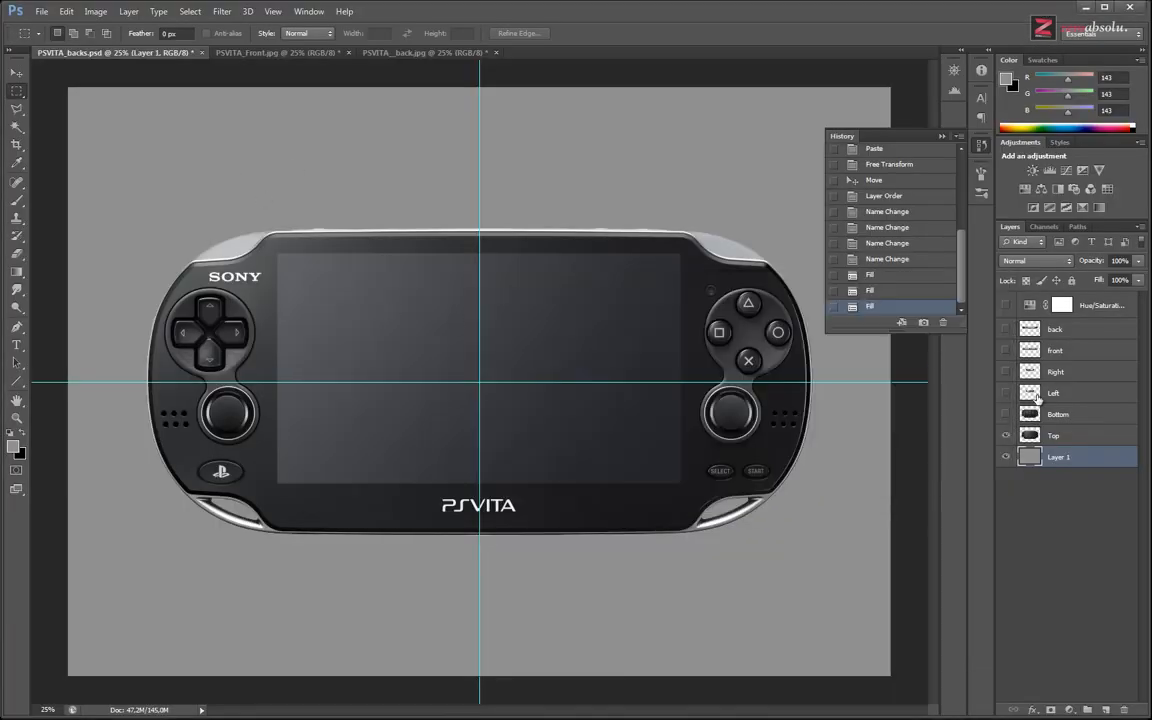
pyautogui.click(1006, 436)
pyautogui.click(1006, 351)
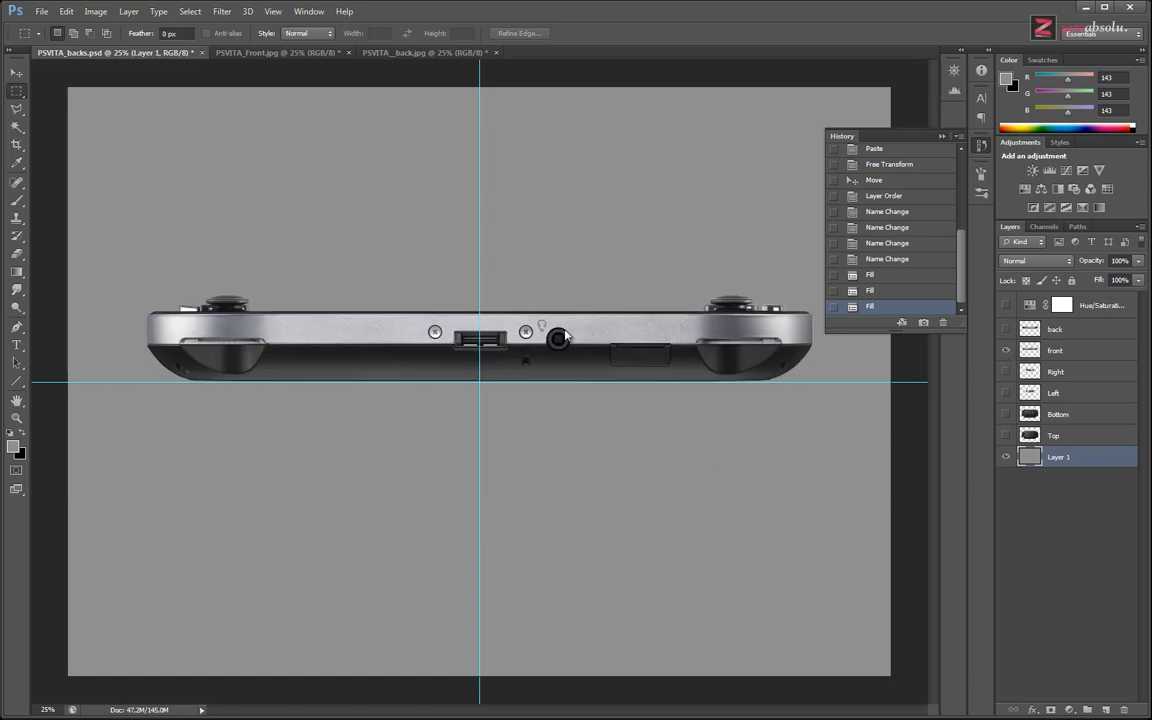
# Export the front view for web as PSVITA_Front.jpg in the PSVITA_gabari_OK folder.
pyautogui.hotkey('ctrl', 'shift', 'alt', 's')
pyautogui.click(700, 633)
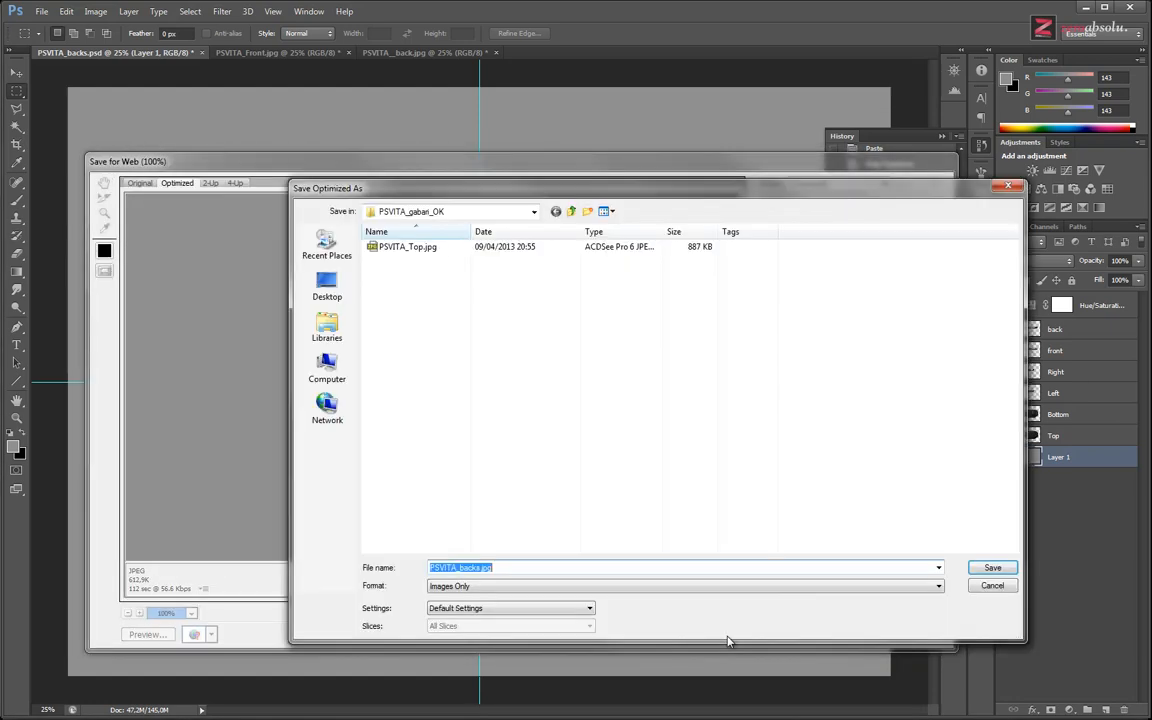
pyautogui.click(451, 252)
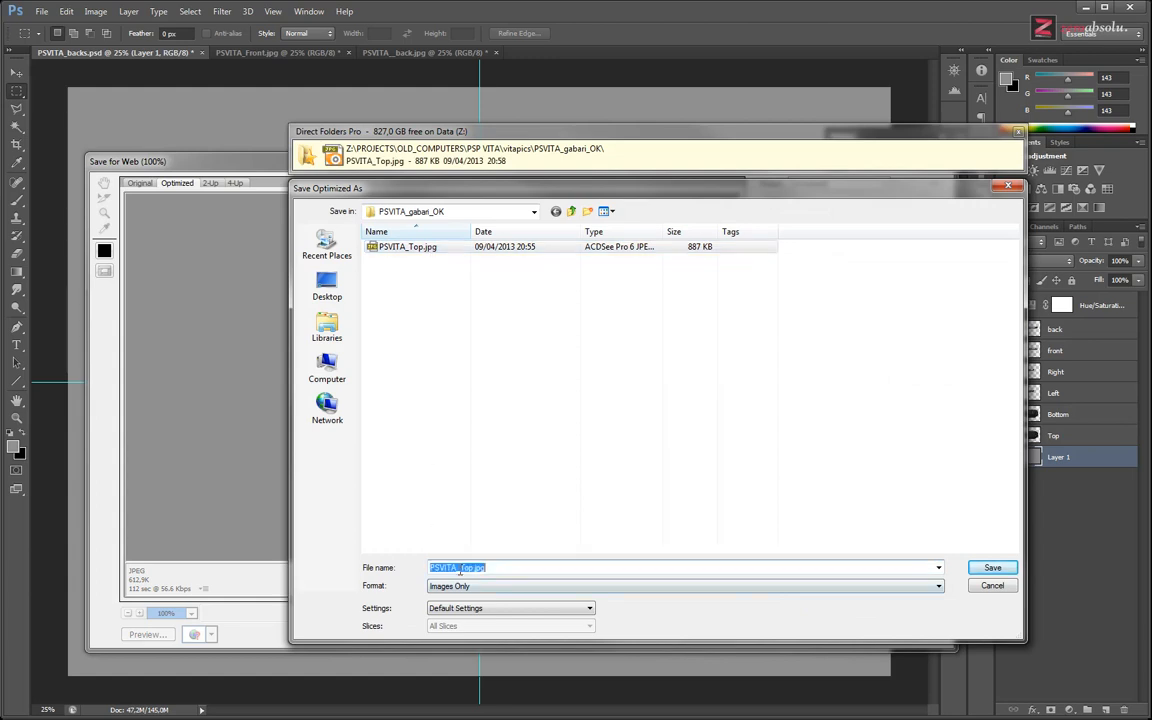
pyautogui.press('Delete')
pyautogui.press('Return')
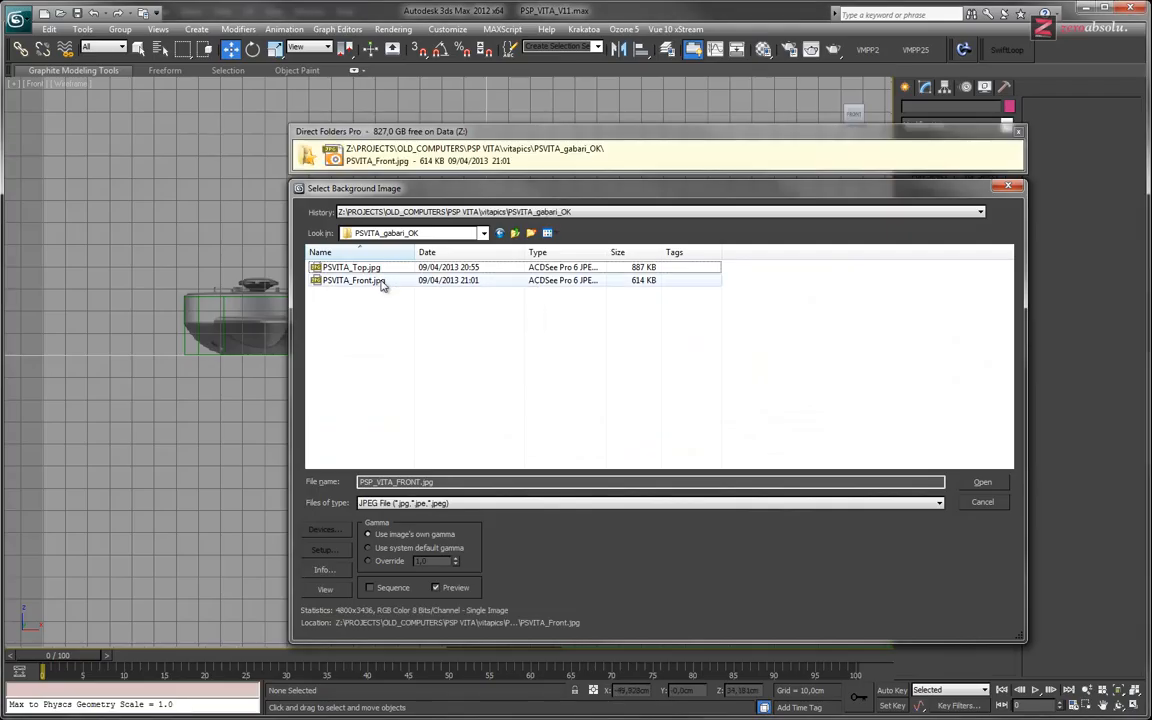
# Back in 3ds Max, load PSVITA_Front.jpg as the Front viewport background, keeping Match Bitmap and Lock Zoom/Pan.
pyautogui.doubleClick(352, 280)
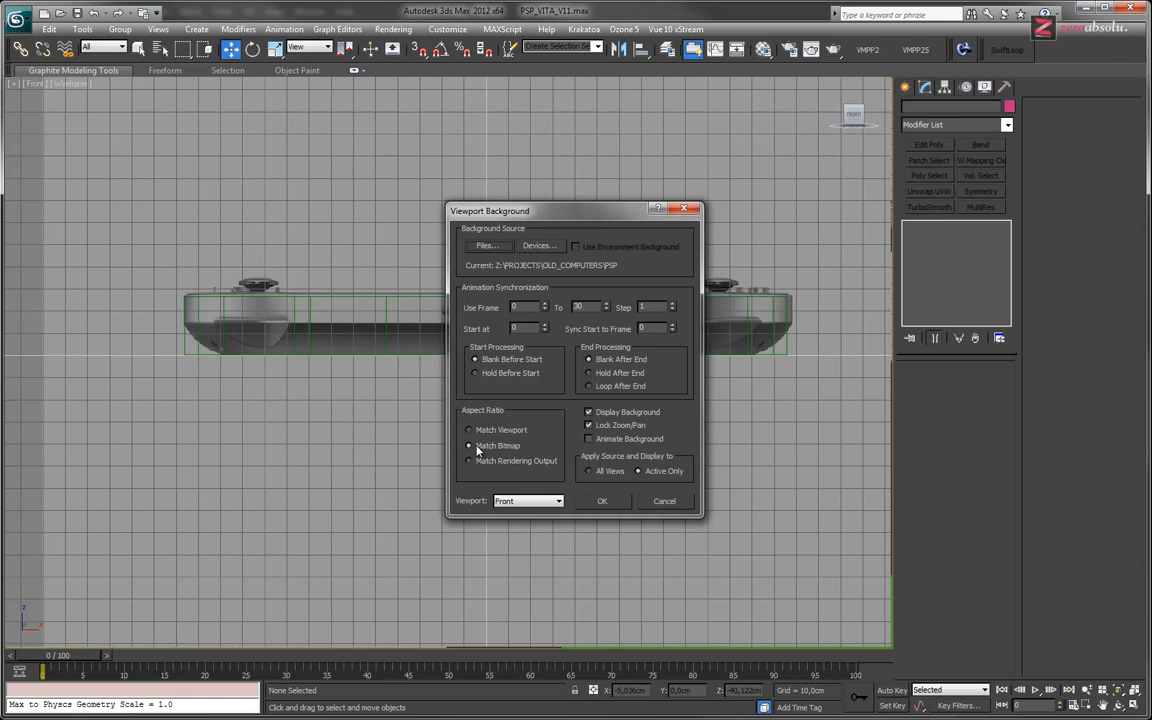
pyautogui.click(607, 503)
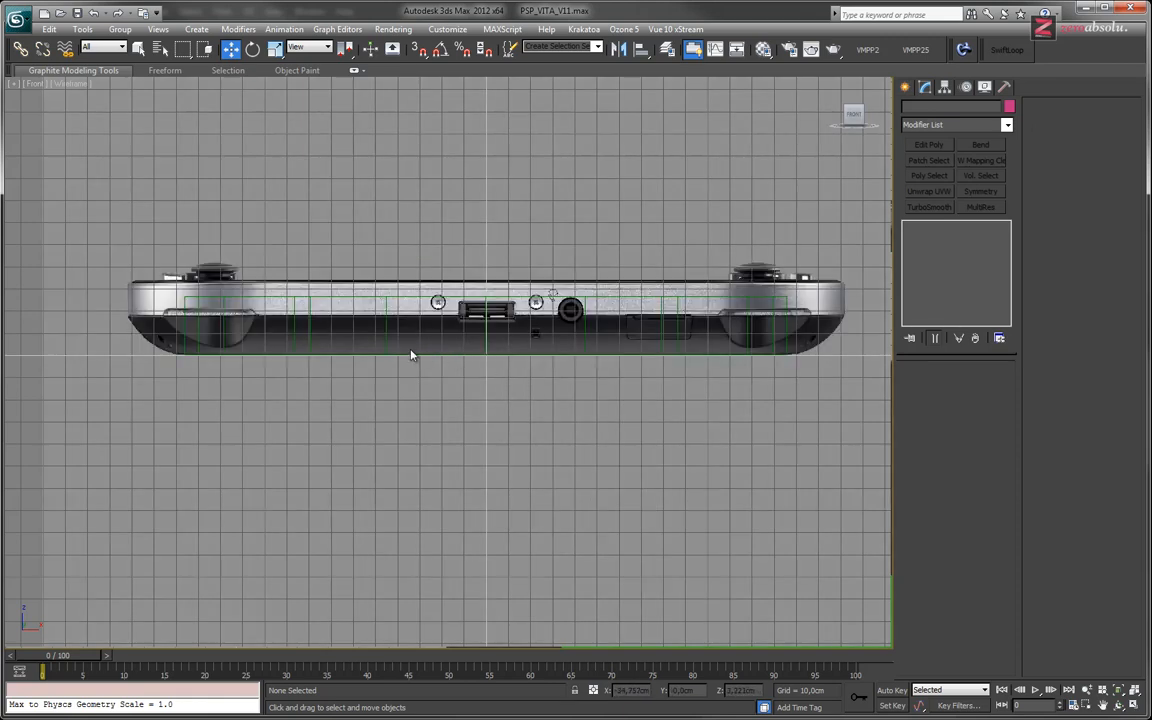
pyautogui.moveTo(411, 350); pyautogui.dragTo(404, 378, button='middle')
pyautogui.scroll(2, 476, 325)
pyautogui.scroll(-2, 476, 327)
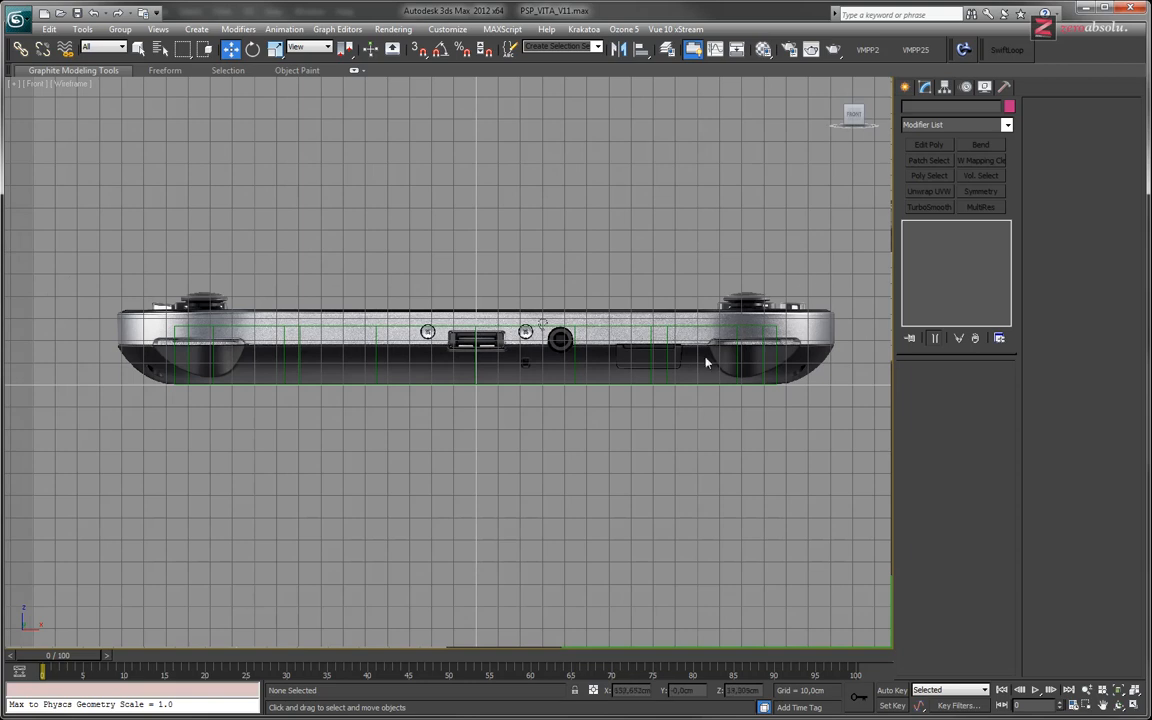
# Select the old green console box with the Symmetry modifiers and delete it in the Top viewport.
pyautogui.click(622, 326)
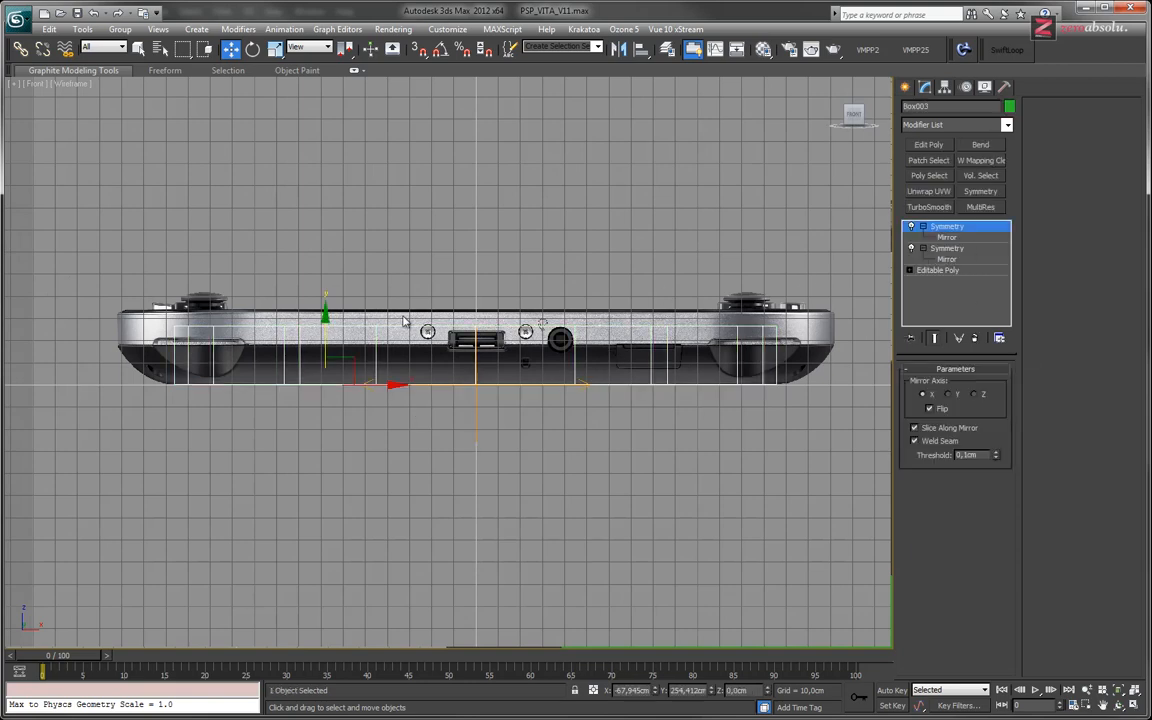
pyautogui.moveTo(337, 255); pyautogui.dragTo(355, 259, button='middle')
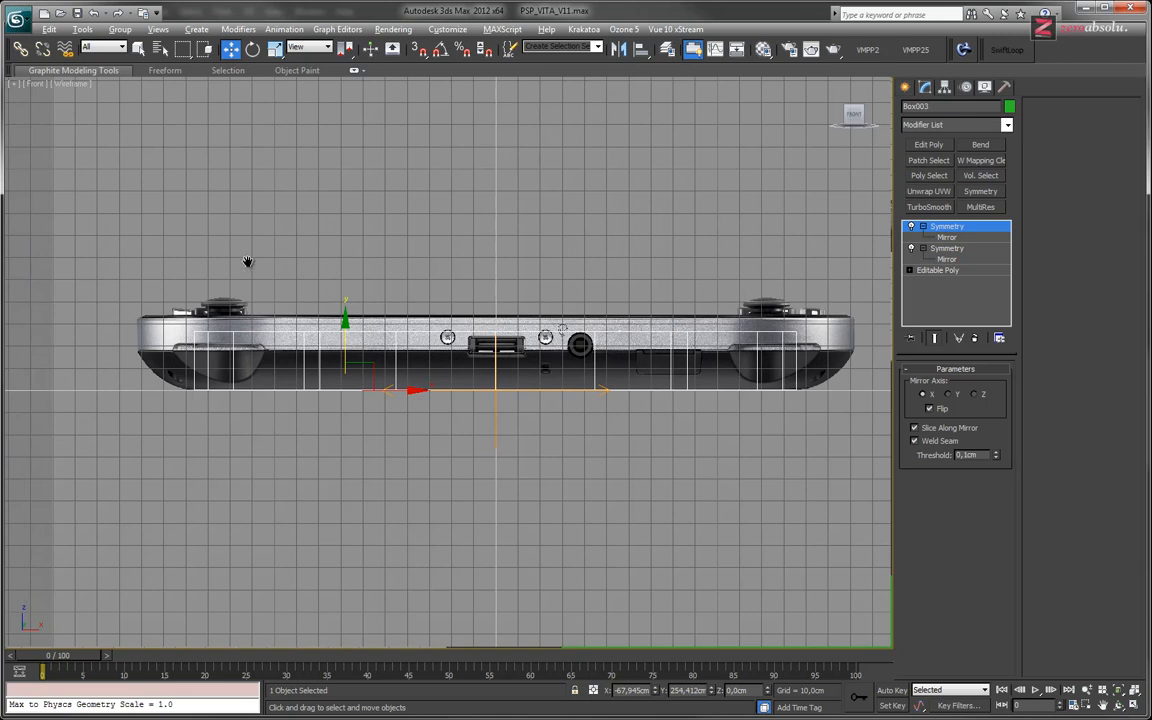
pyautogui.hotkey('alt', 'w')
pyautogui.moveTo(263, 238); pyautogui.dragTo(285, 243, button='middle')
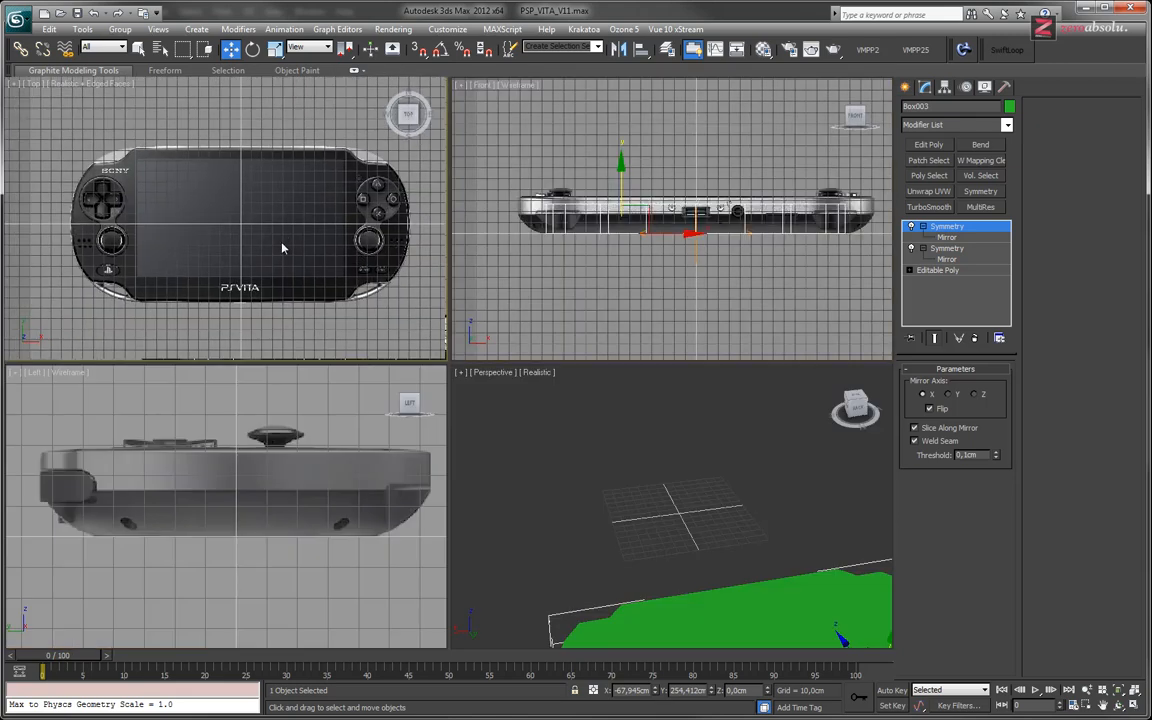
pyautogui.hotkey('alt', 'w')
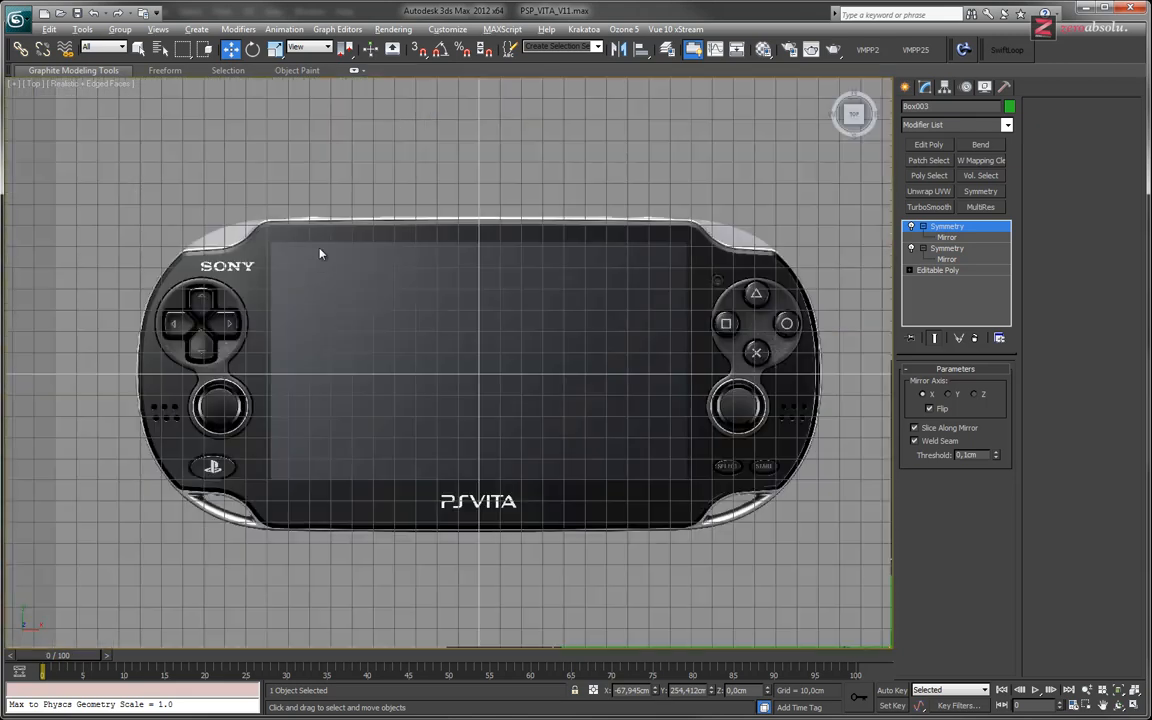
pyautogui.scroll(-1, 321, 252)
pyautogui.scroll(5, 357, 298)
pyautogui.scroll(-5, 323, 313)
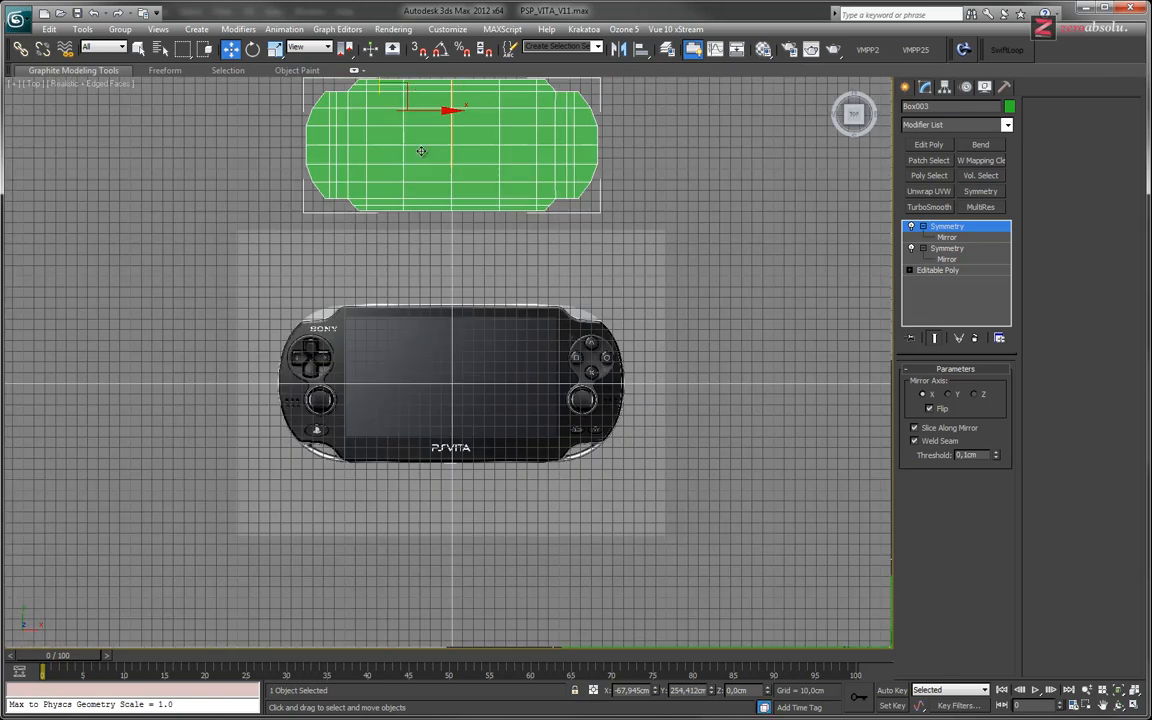
pyautogui.moveTo(378, 138); pyautogui.dragTo(376, 151, button='middle')
pyautogui.moveTo(386, 80); pyautogui.dragTo(417, 104)
pyautogui.press('Delete')
# Create a box covering the console in the Top viewport, about 319 cm wide, 145 cm long and 26 cm high.
pyautogui.click(905, 87)
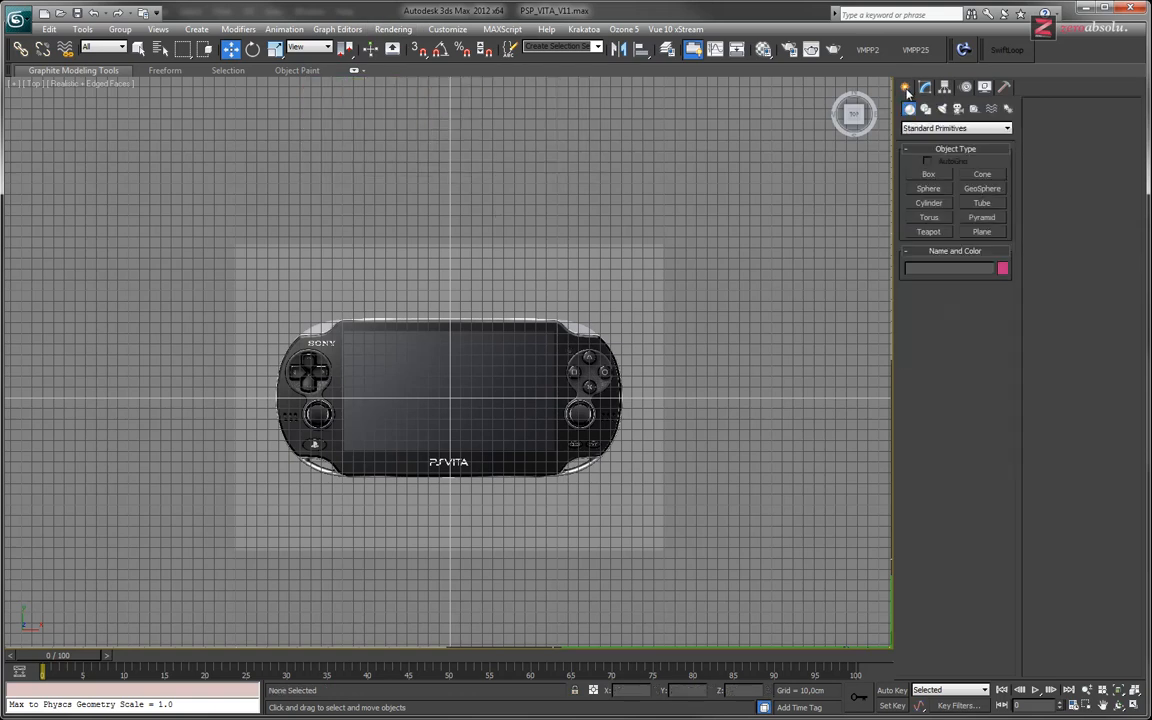
pyautogui.click(929, 174)
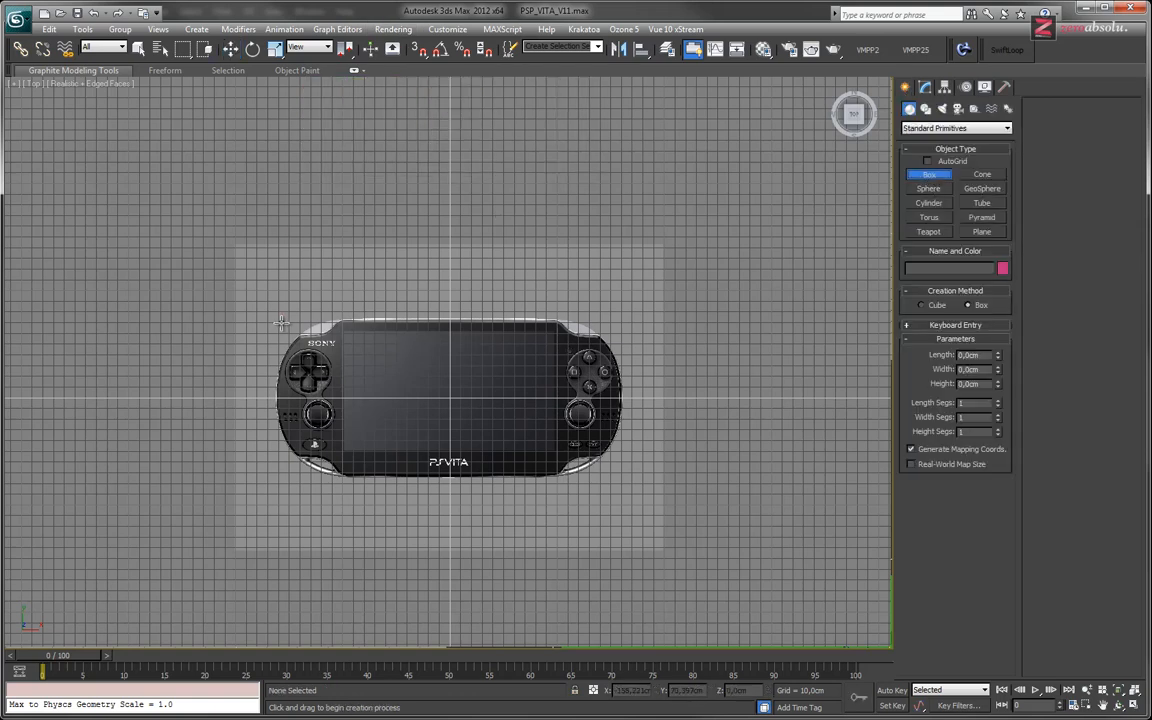
pyautogui.moveTo(280, 322); pyautogui.dragTo(625, 479)
pyautogui.click(622, 450)
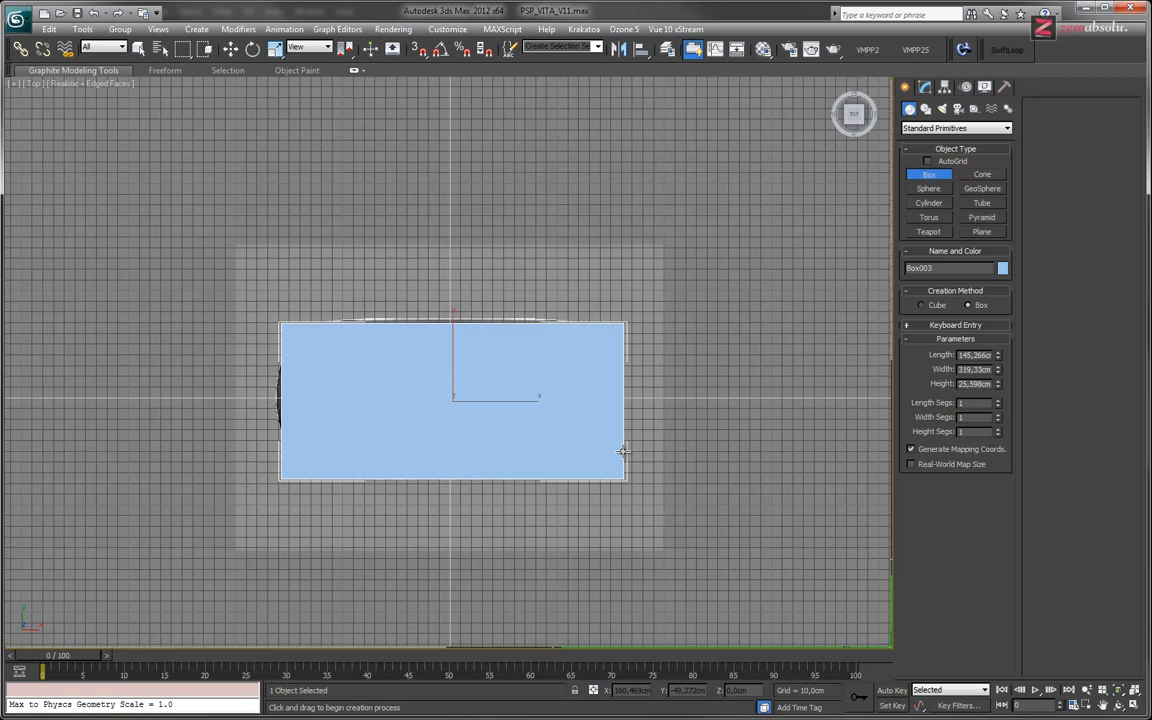
# Display the Top viewport in wireframe and centre the new box at X 0 and Y 0.
pyautogui.press('w')
pyautogui.moveTo(467, 411)
pyautogui.mouseDown(button='middle')
pyautogui.moveTo(465, 376)
pyautogui.moveTo(483, 419)
pyautogui.mouseUp(button='middle')
pyautogui.press('F3')
pyautogui.scroll(2, 463, 384)
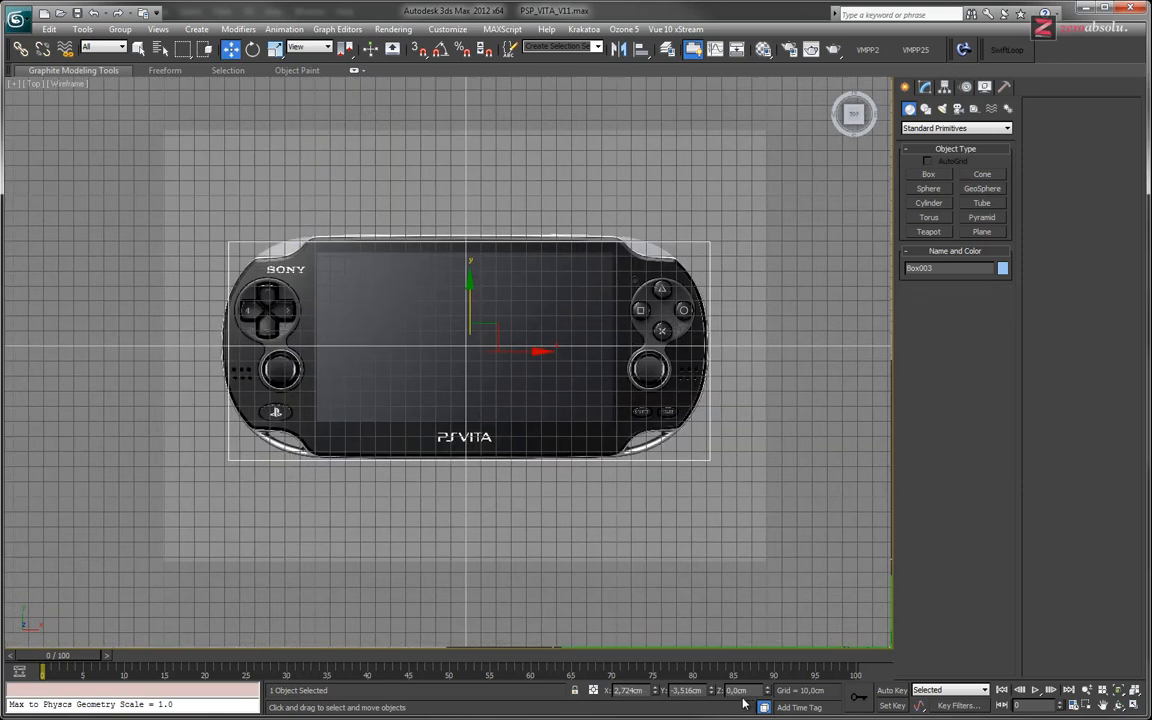
pyautogui.rightClick(711, 692)
pyautogui.rightClick(655, 692)
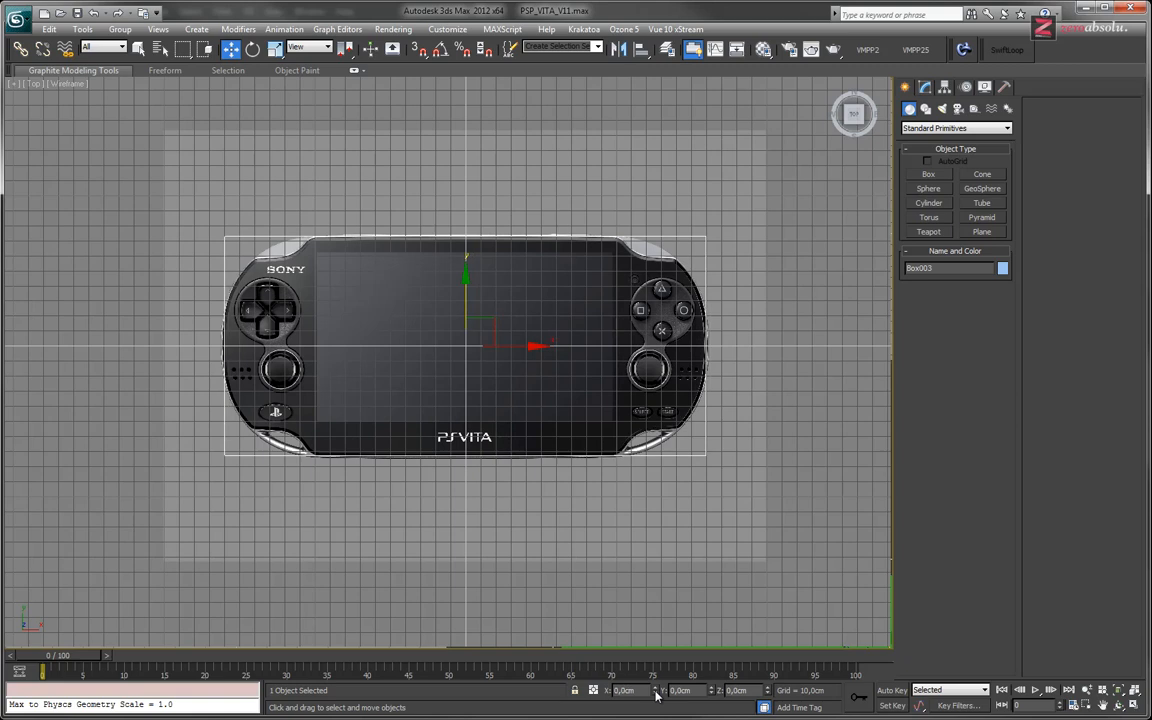
# Adjust the box's length to about 149.6 cm and its width to about 322.5 cm to fit the console outline.
pyautogui.click(926, 88)
pyautogui.scroll(3, 547, 321)
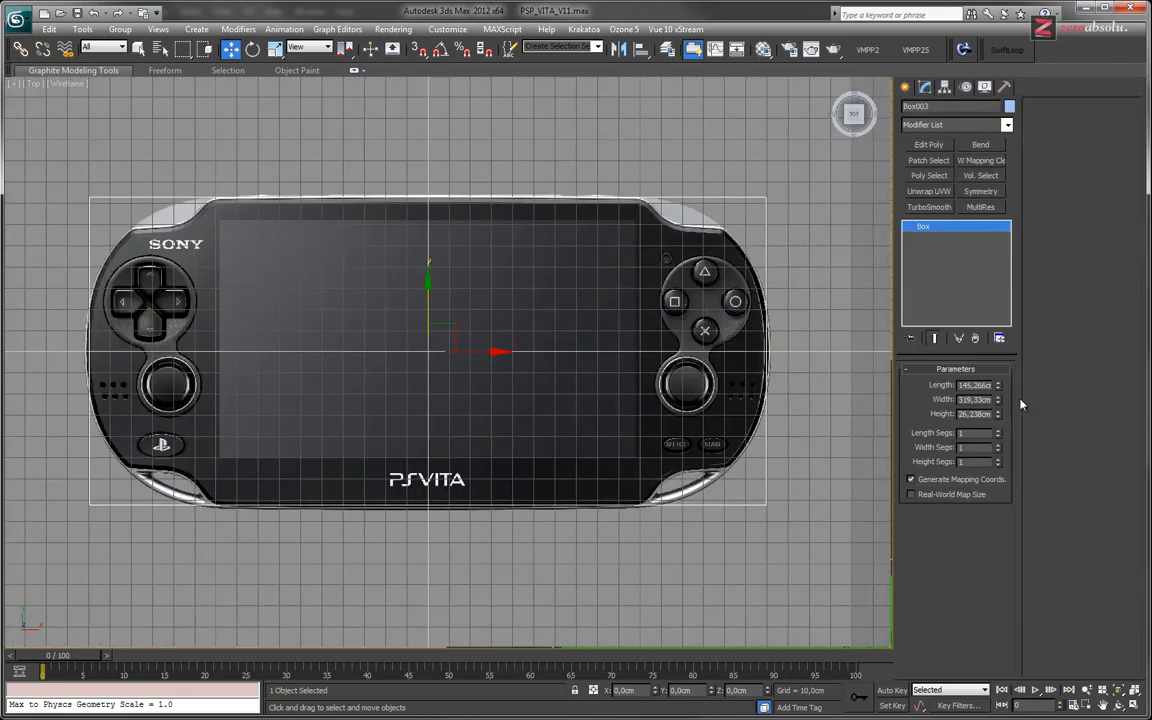
pyautogui.moveTo(997, 386); pyautogui.dragTo(997, 399)
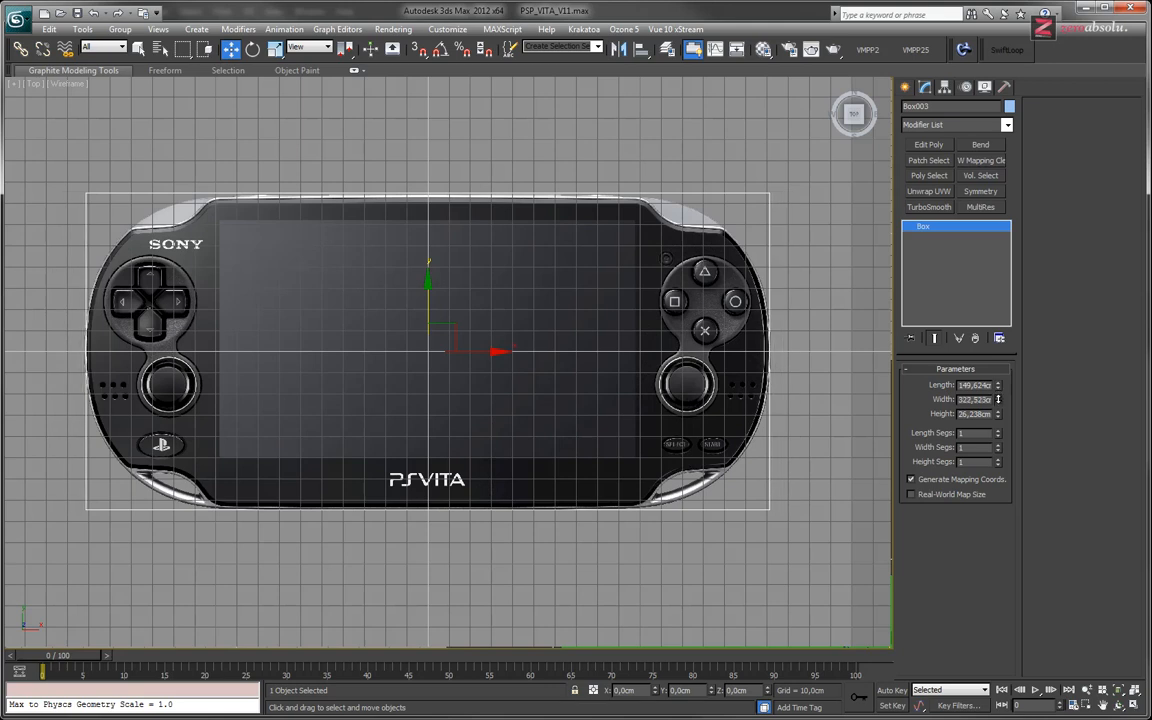
# Check the box edge against the console's right side and set the box's width to 323 cm.
pyautogui.moveTo(828, 363); pyautogui.dragTo(698, 360, button='middle')
pyautogui.scroll(8, 653, 352)
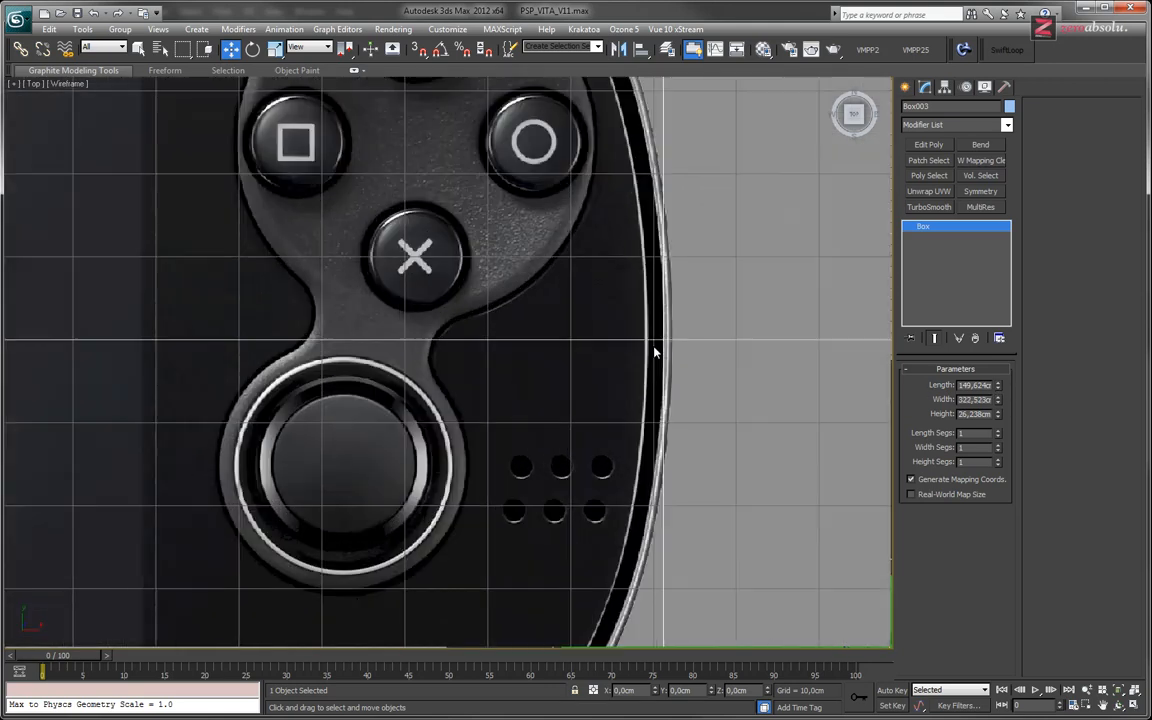
pyautogui.scroll(-6, 653, 352)
pyautogui.scroll(4, 658, 346)
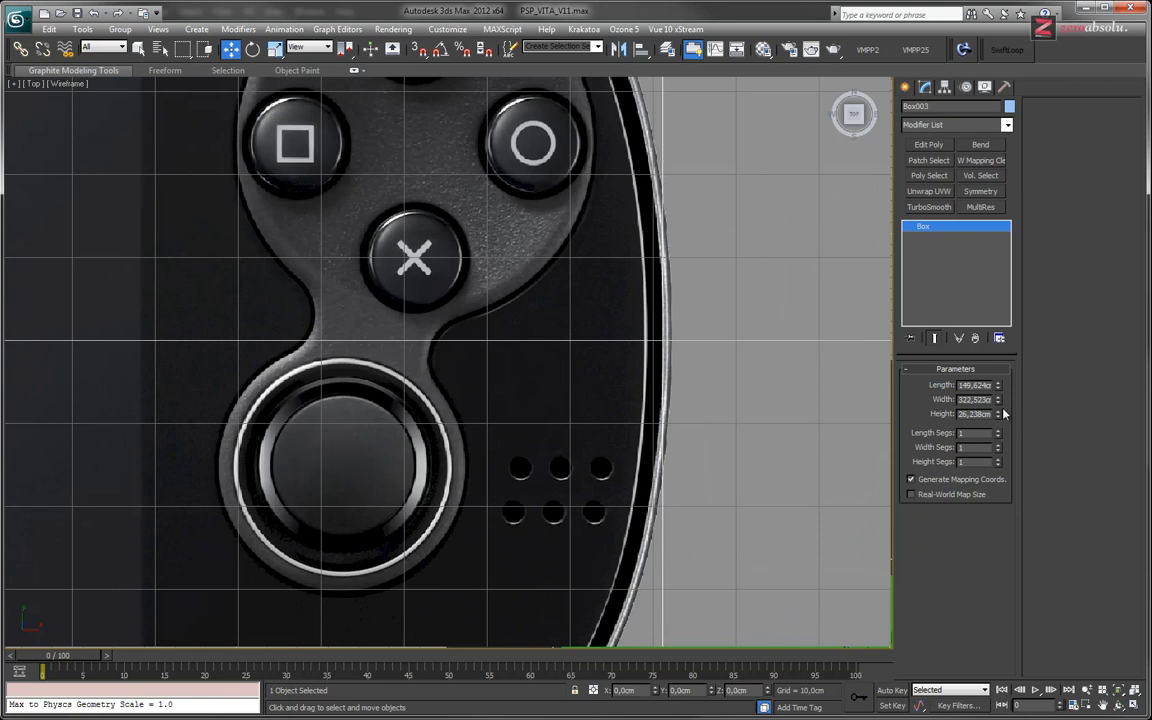
pyautogui.moveTo(988, 399); pyautogui.dragTo(970, 402)
pyautogui.write('3')
pyautogui.press('Return')
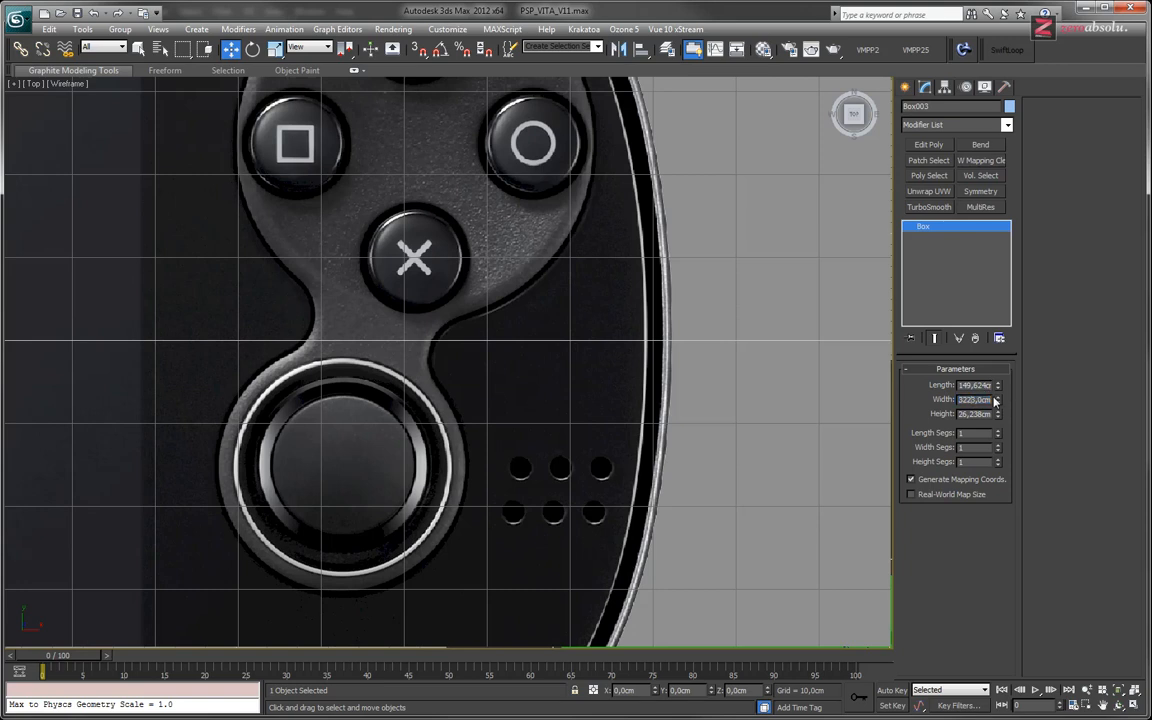
pyautogui.press('BackSpace')
pyautogui.press('Return')
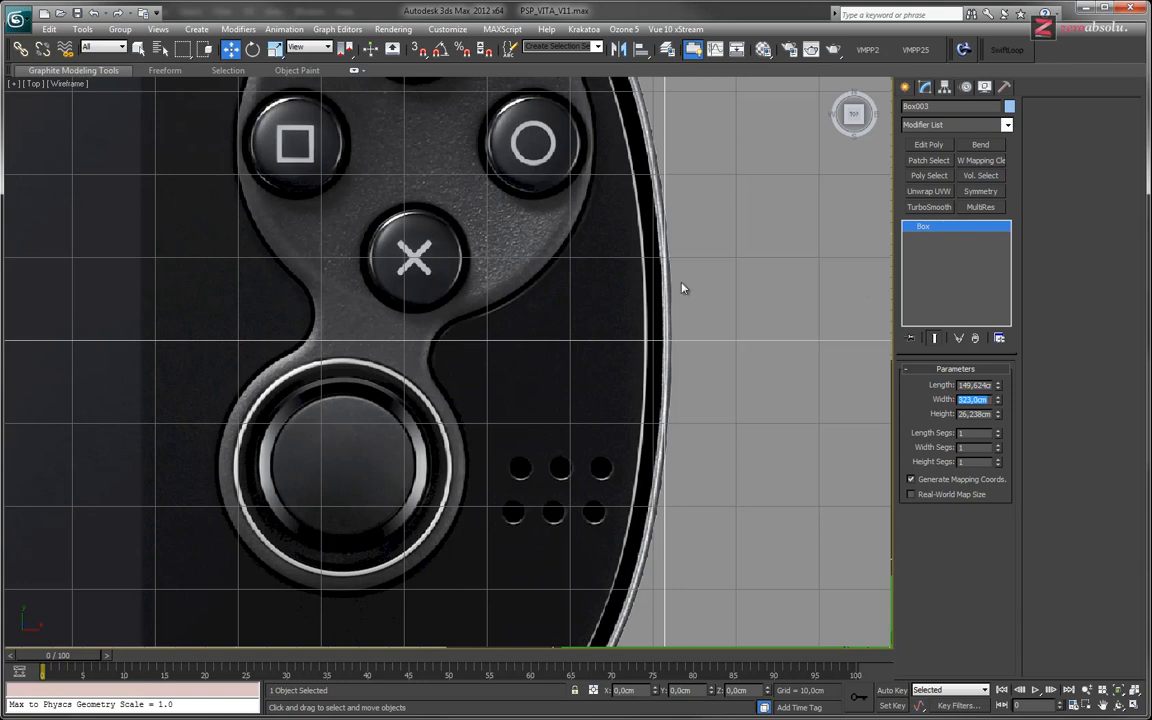
# Shade the box and compare its right and left edges with the console outline in the Top viewport.
pyautogui.moveTo(689, 286)
pyautogui.mouseDown(button='middle')
pyautogui.moveTo(727, 305)
pyautogui.moveTo(715, 326)
pyautogui.moveTo(719, 308)
pyautogui.mouseUp(button='middle')
pyautogui.press('F3')
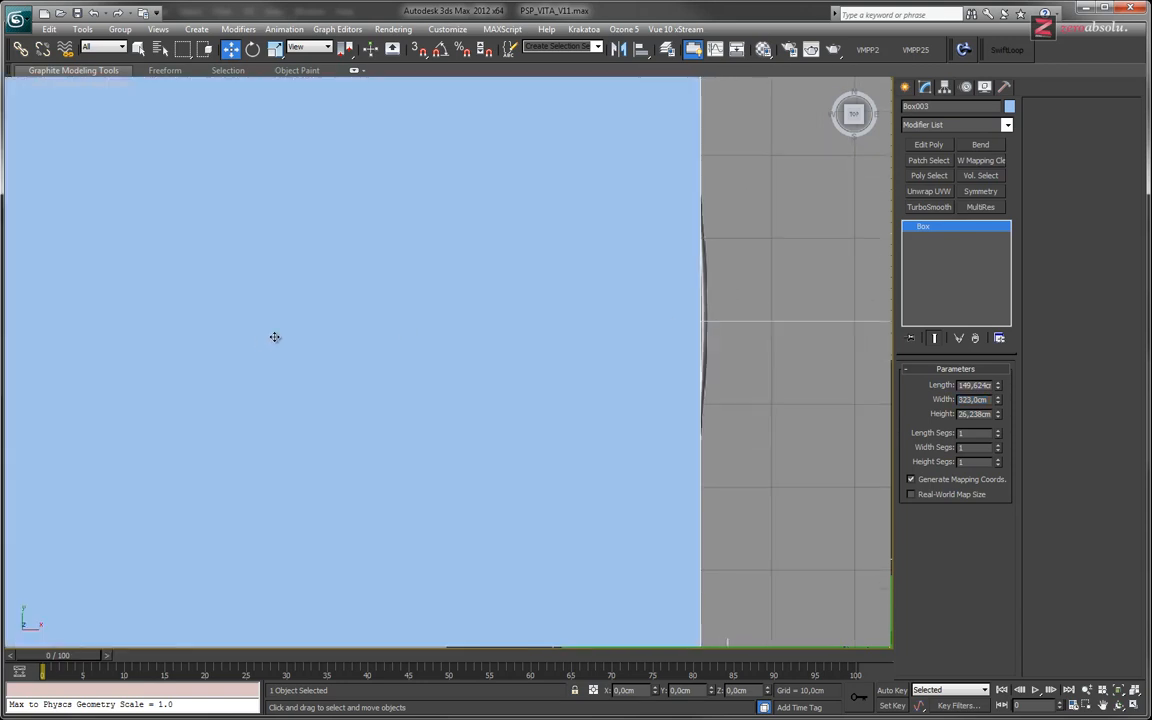
pyautogui.moveTo(275, 337); pyautogui.dragTo(658, 345, button='middle')
pyautogui.scroll(-3, 666, 344)
pyautogui.moveTo(293, 340); pyautogui.dragTo(556, 361, button='middle')
pyautogui.scroll(1, 276, 349)
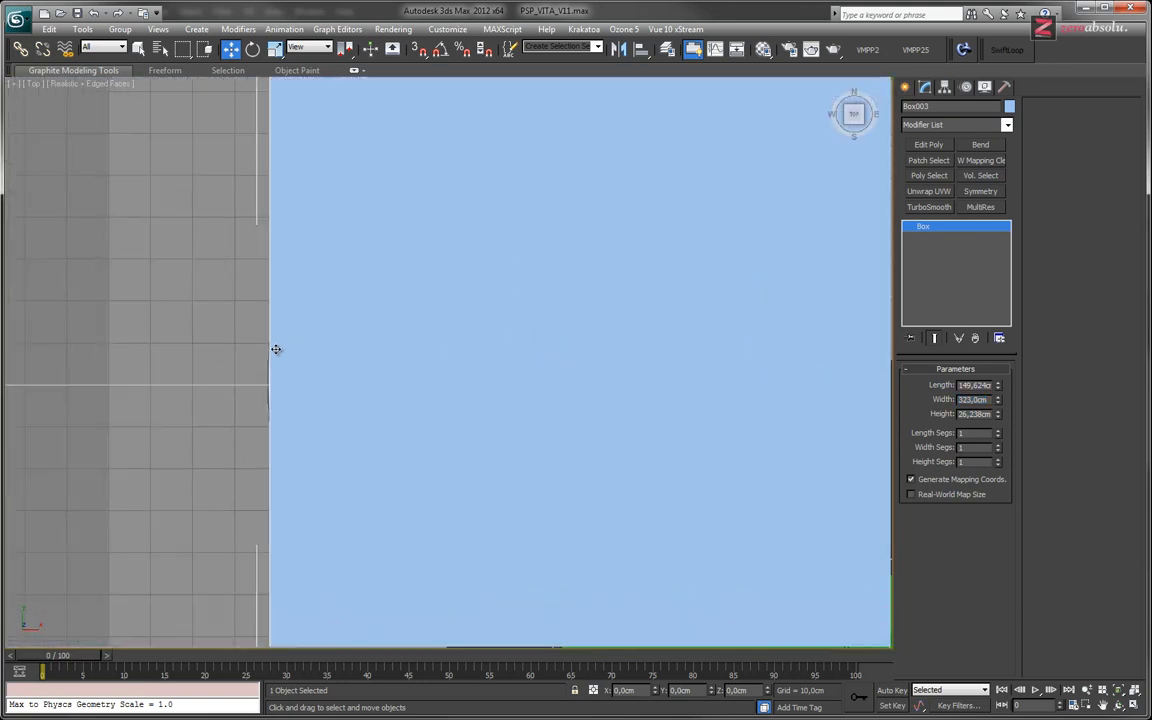
pyautogui.scroll(3, 276, 349)
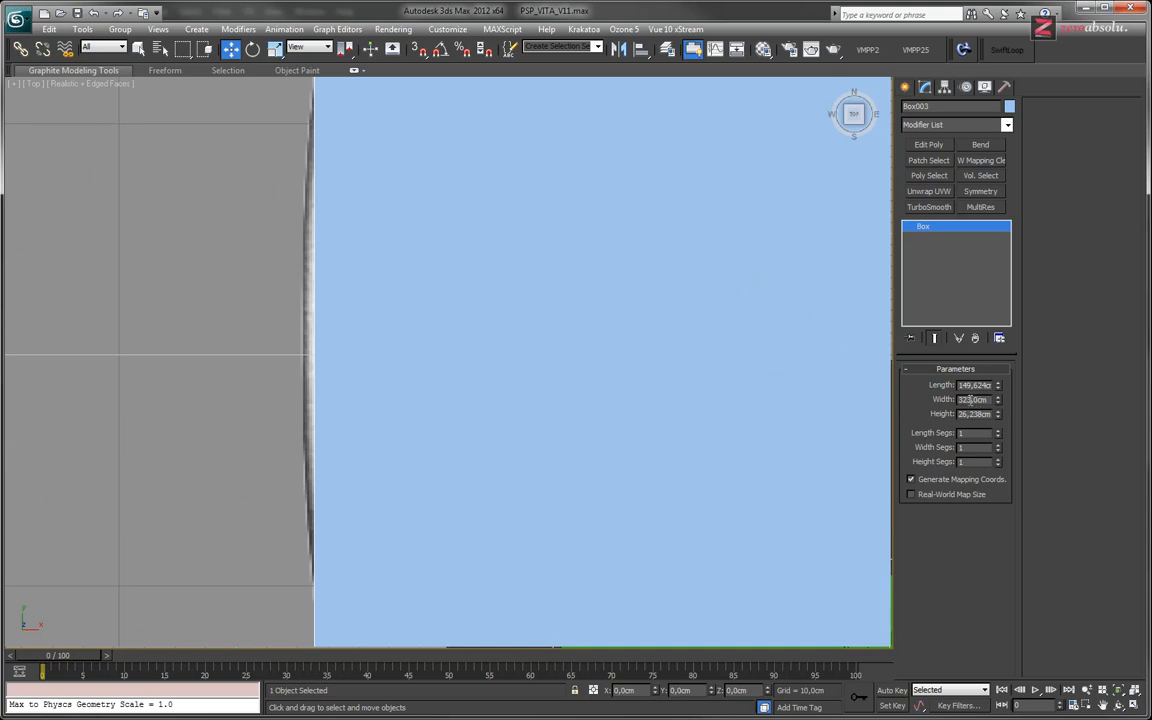
# Set the box's width to 324 cm.
pyautogui.press('BackSpace')
pyautogui.write('4')
pyautogui.press('Return')
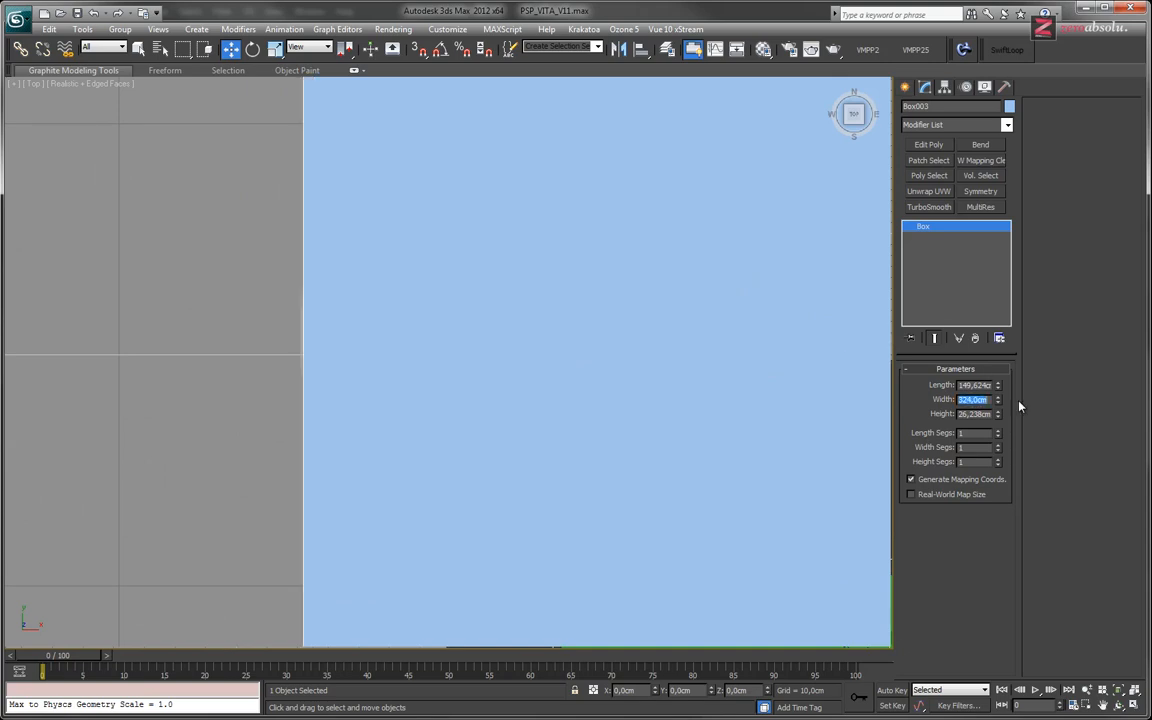
# Check the widened box's left and right edges against the console outline in the Top viewport.
pyautogui.moveTo(645, 302); pyautogui.dragTo(466, 378, button='middle')
pyautogui.scroll(-4, 468, 377)
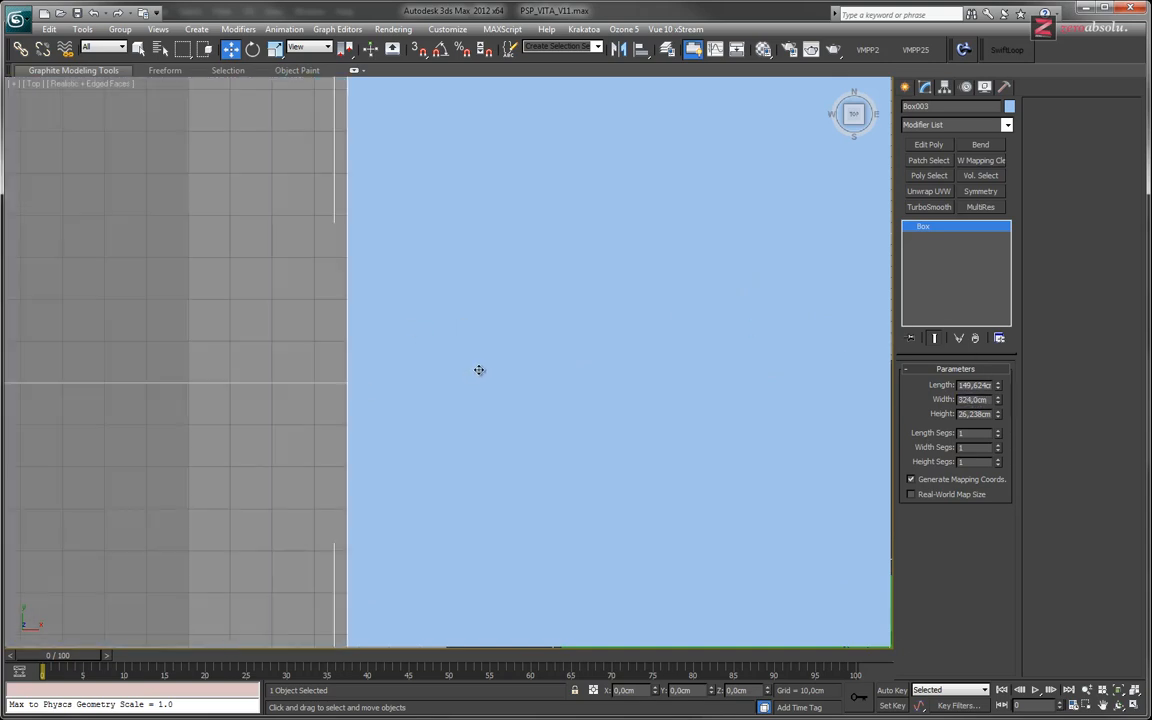
pyautogui.moveTo(606, 368); pyautogui.dragTo(762, 385, button='middle')
pyautogui.scroll(5, 518, 401)
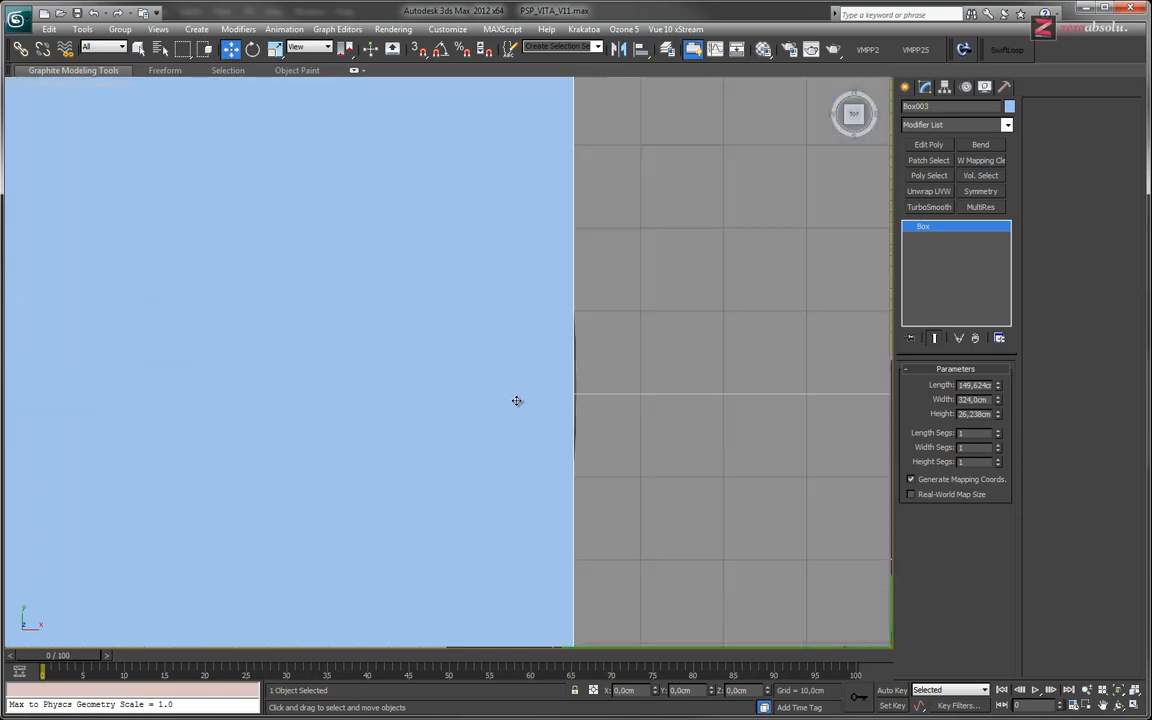
pyautogui.scroll(5, 617, 399)
pyautogui.scroll(-10, 617, 399)
pyautogui.scroll(-3, 560, 389)
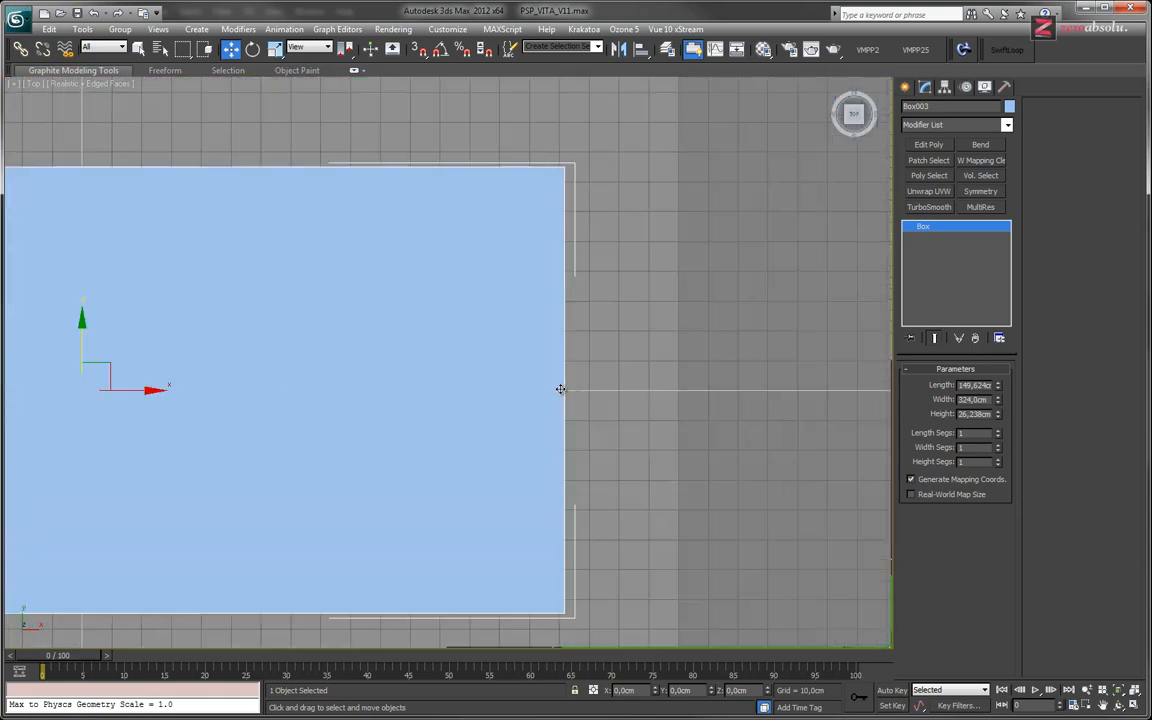
pyautogui.scroll(2, 442, 378)
pyautogui.scroll(2, 473, 490)
pyautogui.scroll(1, 475, 500)
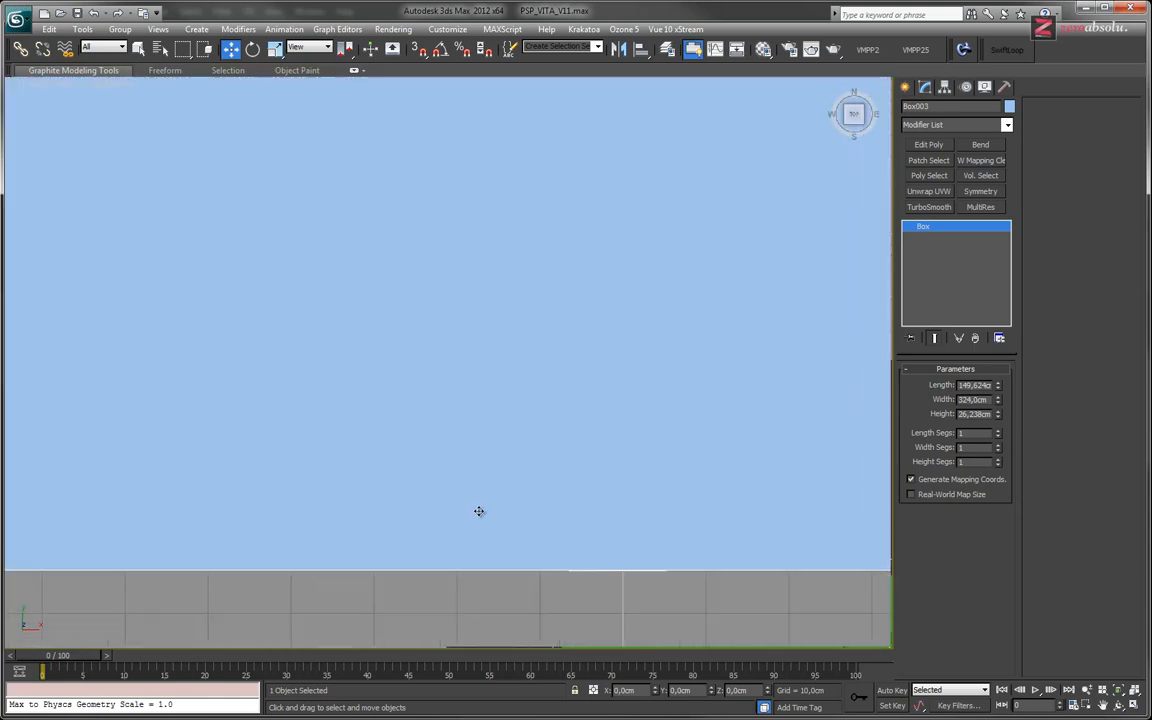
# Display the Top viewport in wireframe and inspect the box's lower edge along the console's bottom rim.
pyautogui.scroll(-4, 478, 505)
pyautogui.press('F3')
pyautogui.moveTo(527, 428); pyautogui.dragTo(515, 415, button='middle')
pyautogui.scroll(5, 460, 504)
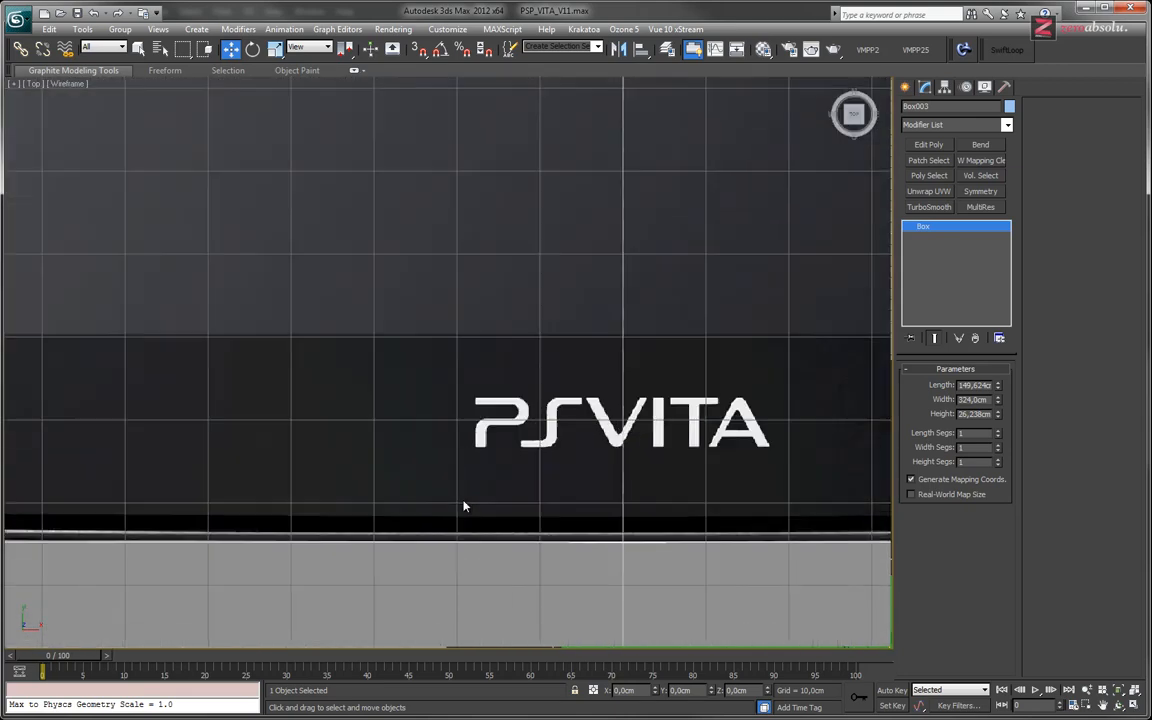
pyautogui.scroll(3, 200, 470)
pyautogui.moveTo(96, 488); pyautogui.dragTo(643, 487, button='middle')
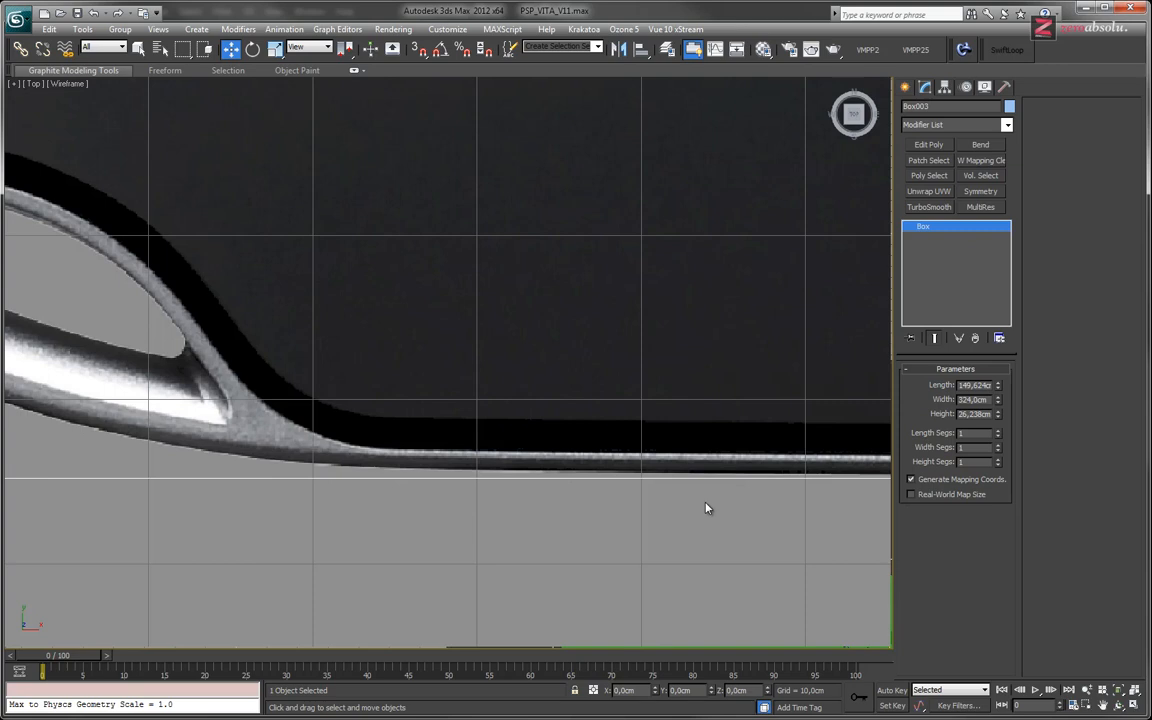
pyautogui.moveTo(707, 507)
pyautogui.mouseDown(button='middle')
pyautogui.moveTo(260, 507)
pyautogui.moveTo(424, 525)
pyautogui.moveTo(314, 511)
pyautogui.moveTo(391, 512)
pyautogui.moveTo(329, 474)
pyautogui.mouseUp(button='middle')
pyautogui.moveTo(662, 499); pyautogui.dragTo(222, 482, button='middle')
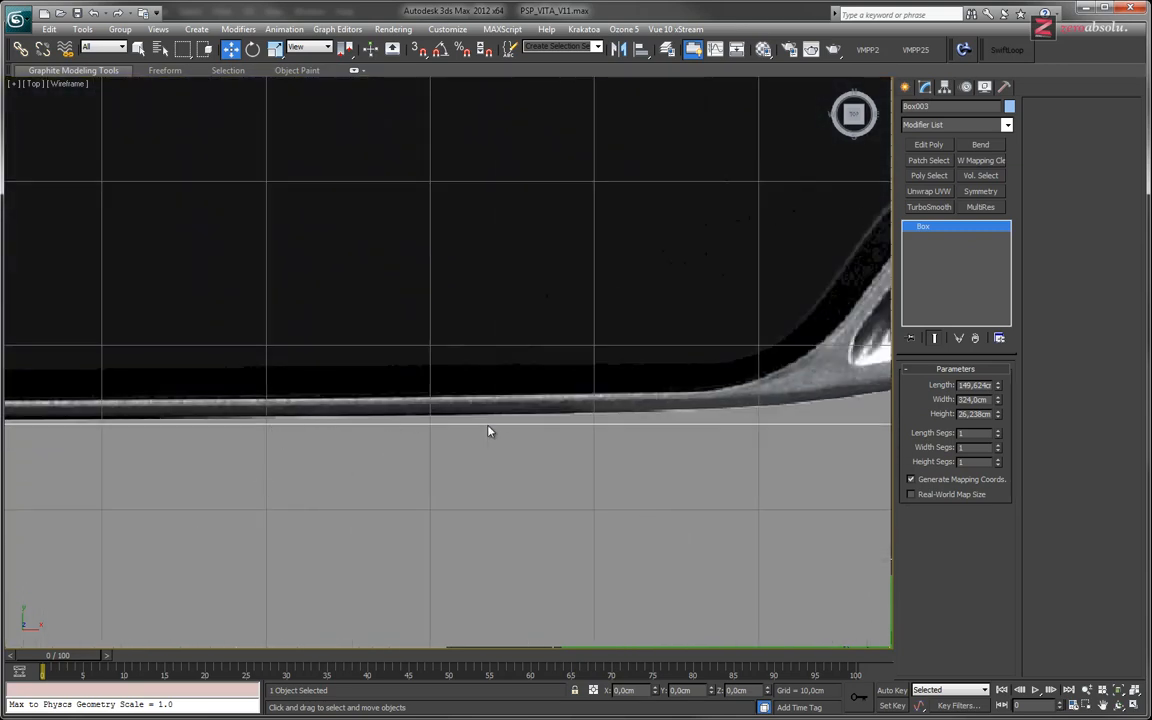
pyautogui.moveTo(818, 397); pyautogui.dragTo(362, 517, button='middle')
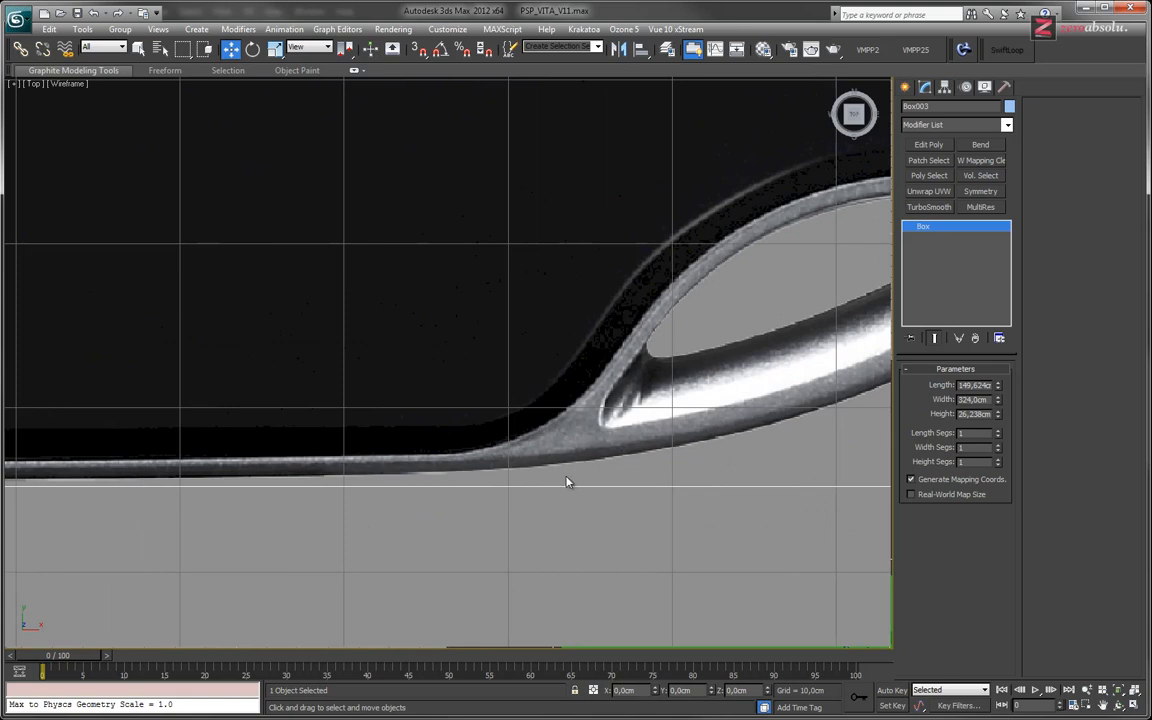
# Examine the box's upper edge along the console's top rim in the Top viewport.
pyautogui.moveTo(406, 200); pyautogui.dragTo(560, 638, button='middle')
pyautogui.scroll(-6, 504, 406)
pyautogui.moveTo(411, 231); pyautogui.dragTo(690, 565, button='middle')
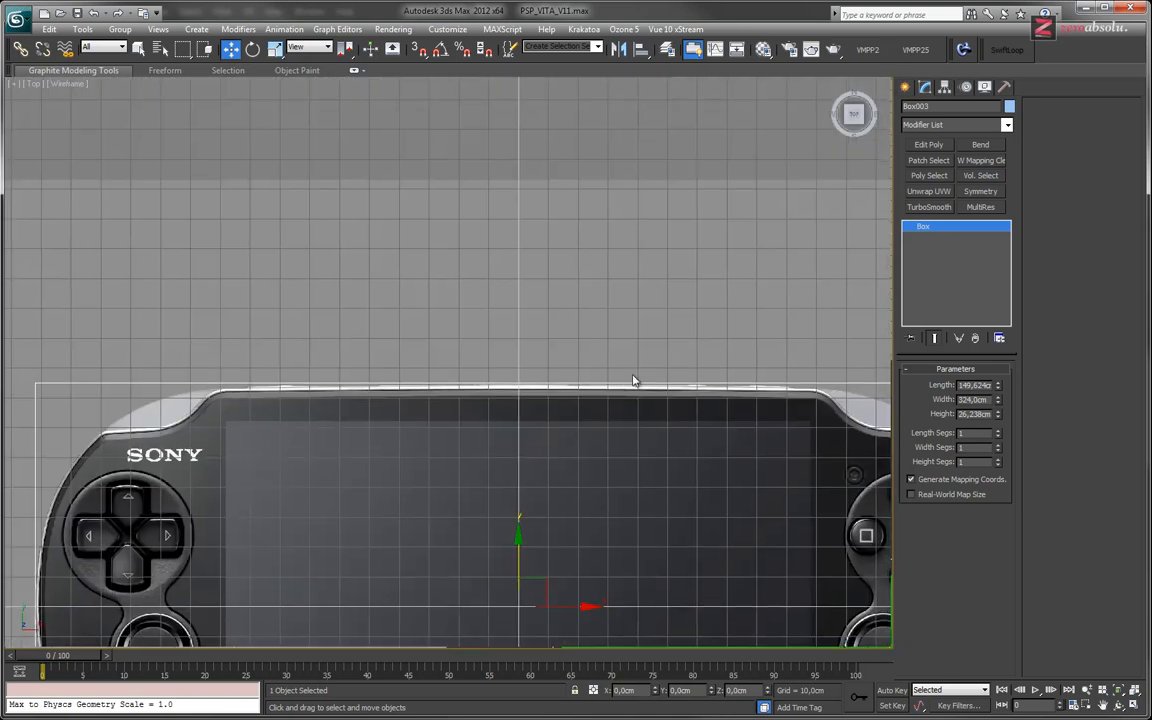
pyautogui.scroll(6, 635, 382)
pyautogui.scroll(2, 767, 397)
pyautogui.moveTo(773, 430)
pyautogui.mouseDown(button='middle')
pyautogui.moveTo(445, 427)
pyautogui.moveTo(69, 391)
pyautogui.mouseUp(button='middle')
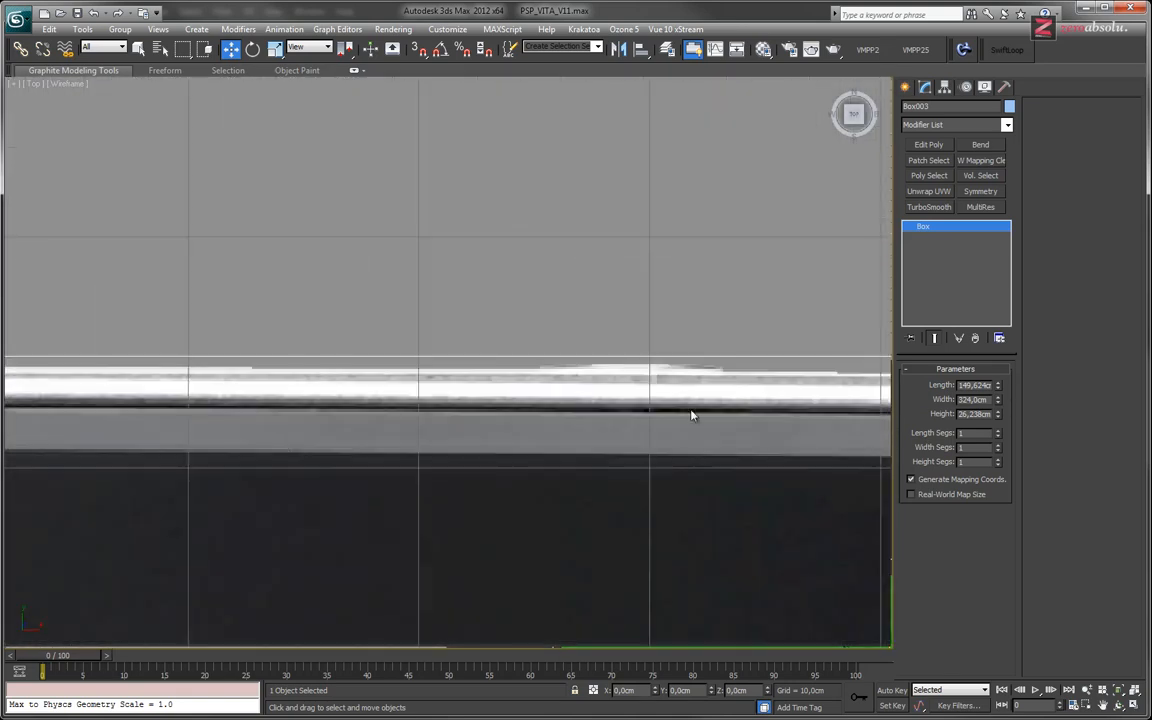
pyautogui.moveTo(758, 463)
pyautogui.mouseDown(button='middle')
pyautogui.moveTo(547, 440)
pyautogui.moveTo(489, 393)
pyautogui.moveTo(448, 382)
pyautogui.mouseUp(button='middle')
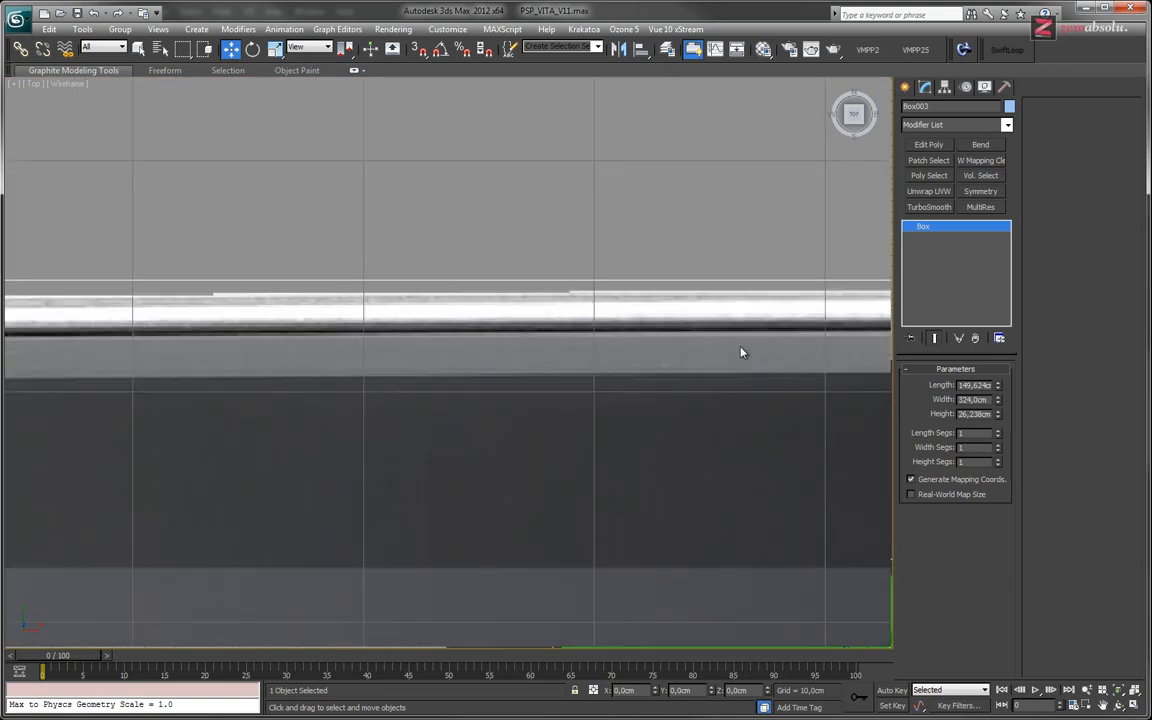
pyautogui.scroll(-3, 725, 352)
pyautogui.scroll(3, 711, 352)
pyautogui.scroll(-5, 717, 329)
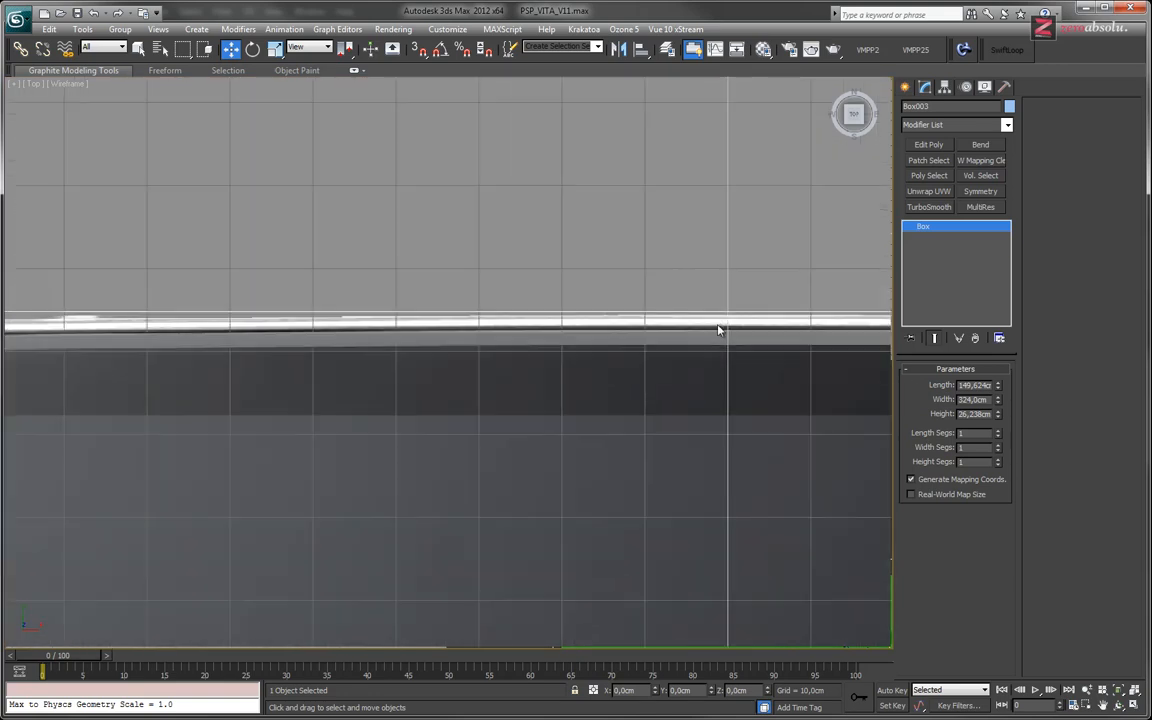
pyautogui.moveTo(731, 376); pyautogui.dragTo(605, 289, button='middle')
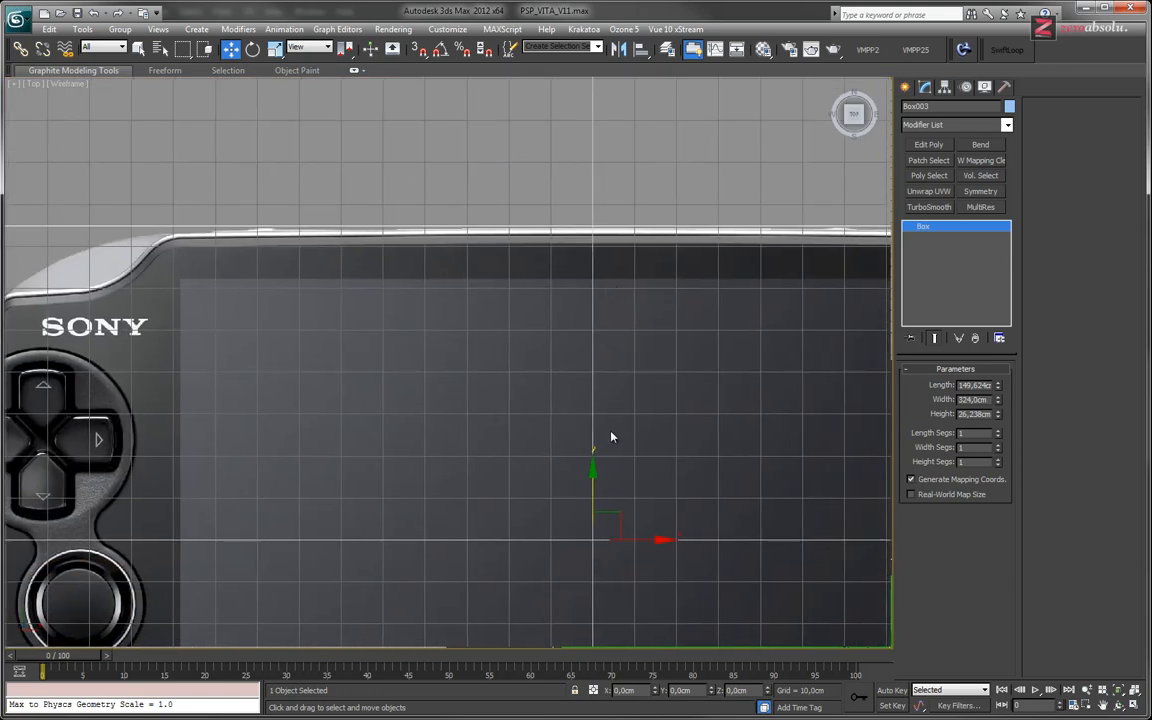
# Examine the box's lower edge beneath the PS VITA logo and the overall fit around the console in the Top viewport.
pyautogui.moveTo(546, 454); pyautogui.dragTo(535, 311, button='middle')
pyautogui.scroll(5, 573, 507)
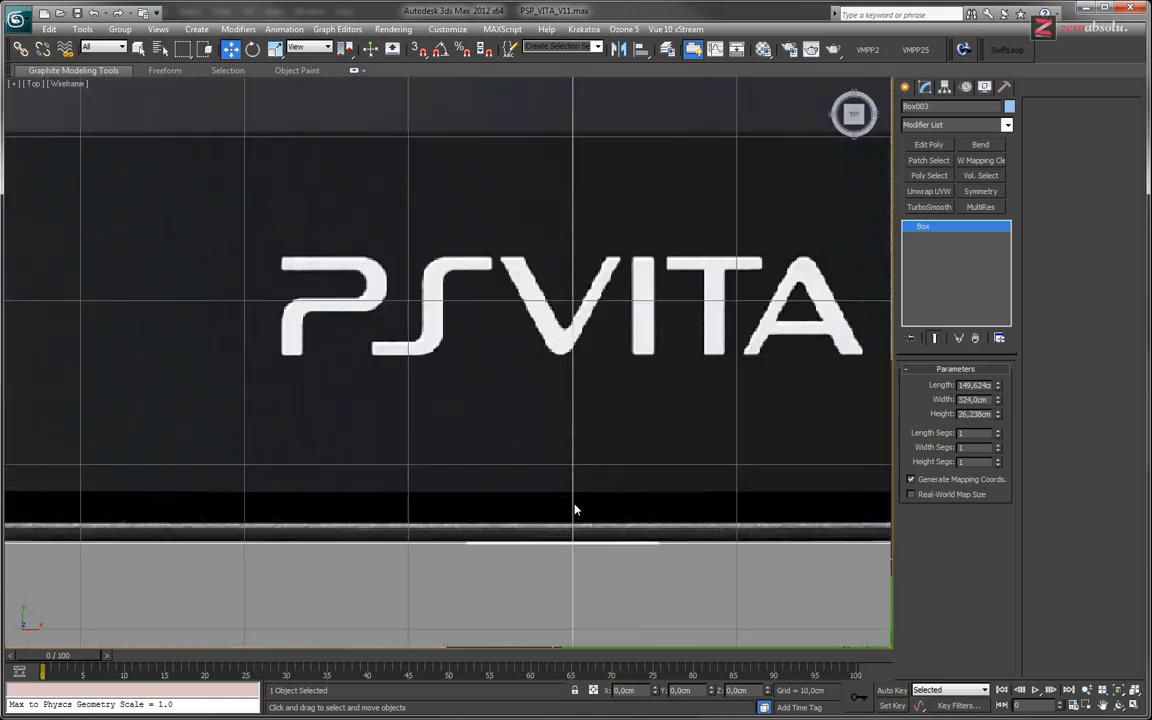
pyautogui.scroll(-4, 577, 480)
pyautogui.scroll(2, 573, 484)
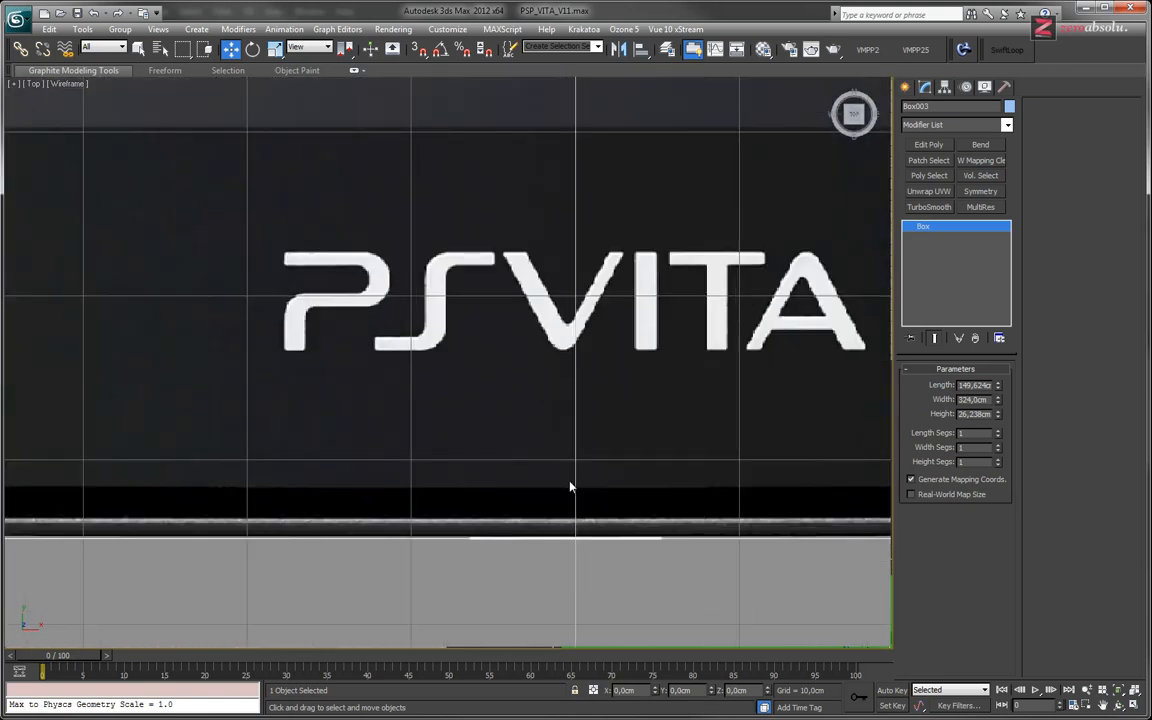
pyautogui.moveTo(488, 488); pyautogui.dragTo(604, 456, button='middle')
pyautogui.scroll(3, 637, 509)
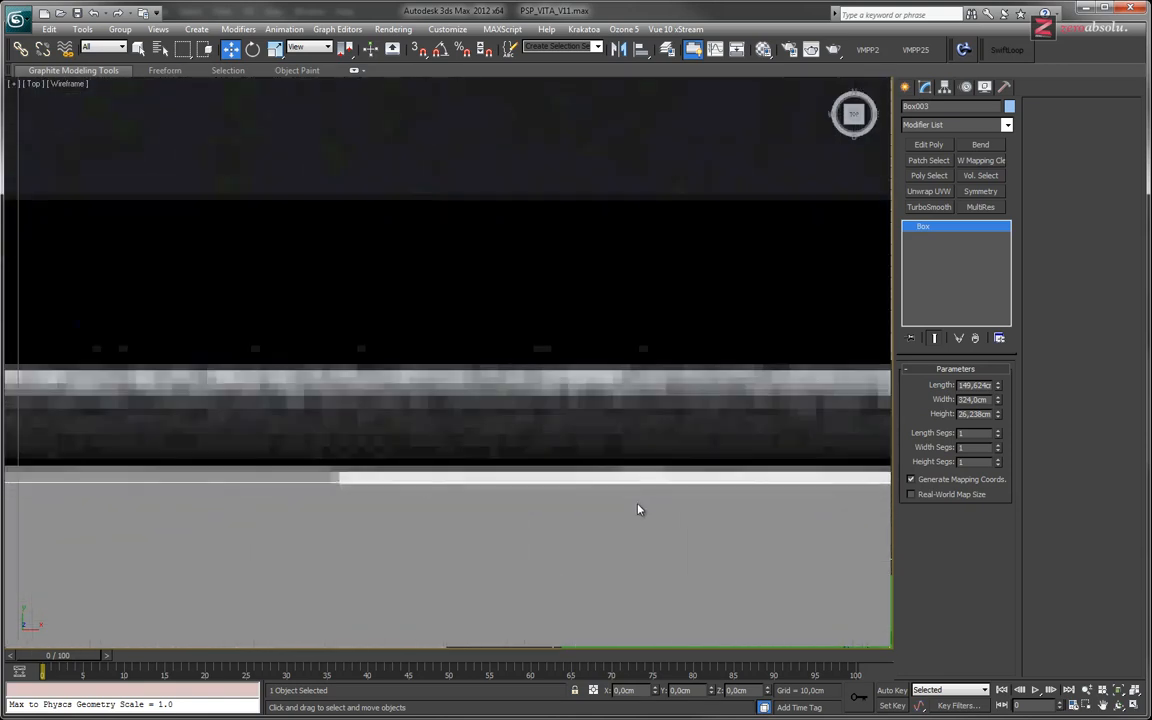
pyautogui.scroll(-10, 637, 509)
pyautogui.scroll(3, 631, 484)
pyautogui.moveTo(631, 484); pyautogui.dragTo(489, 459, button='middle')
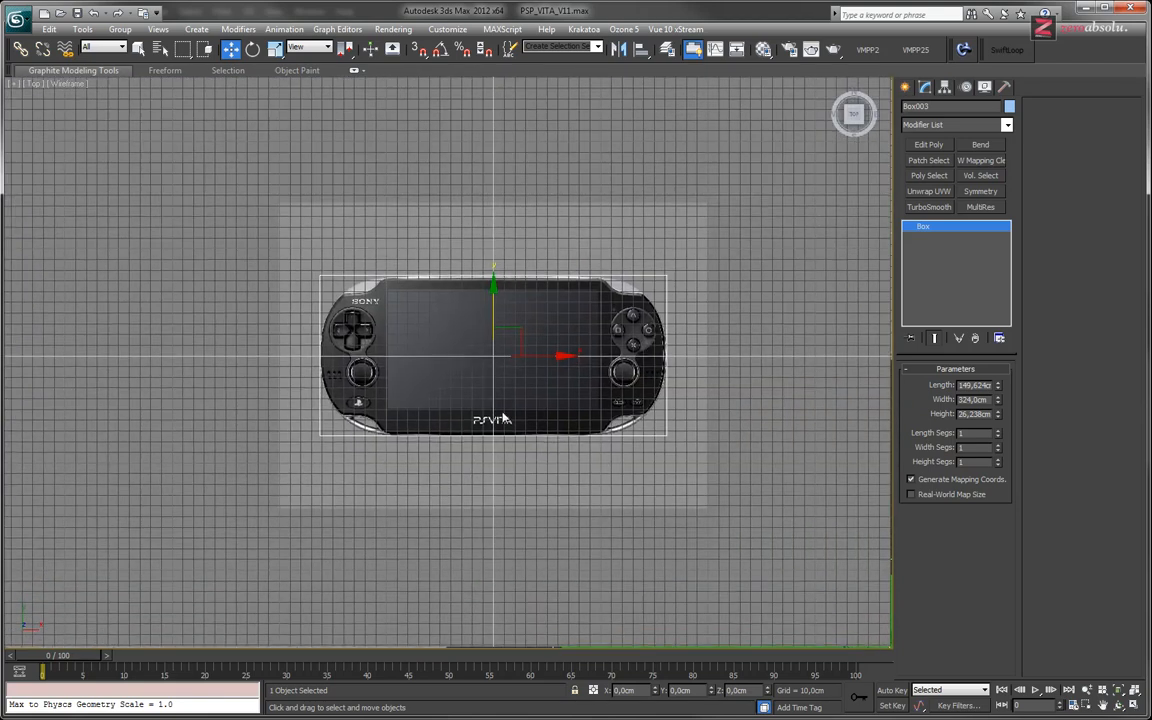
pyautogui.scroll(2, 489, 459)
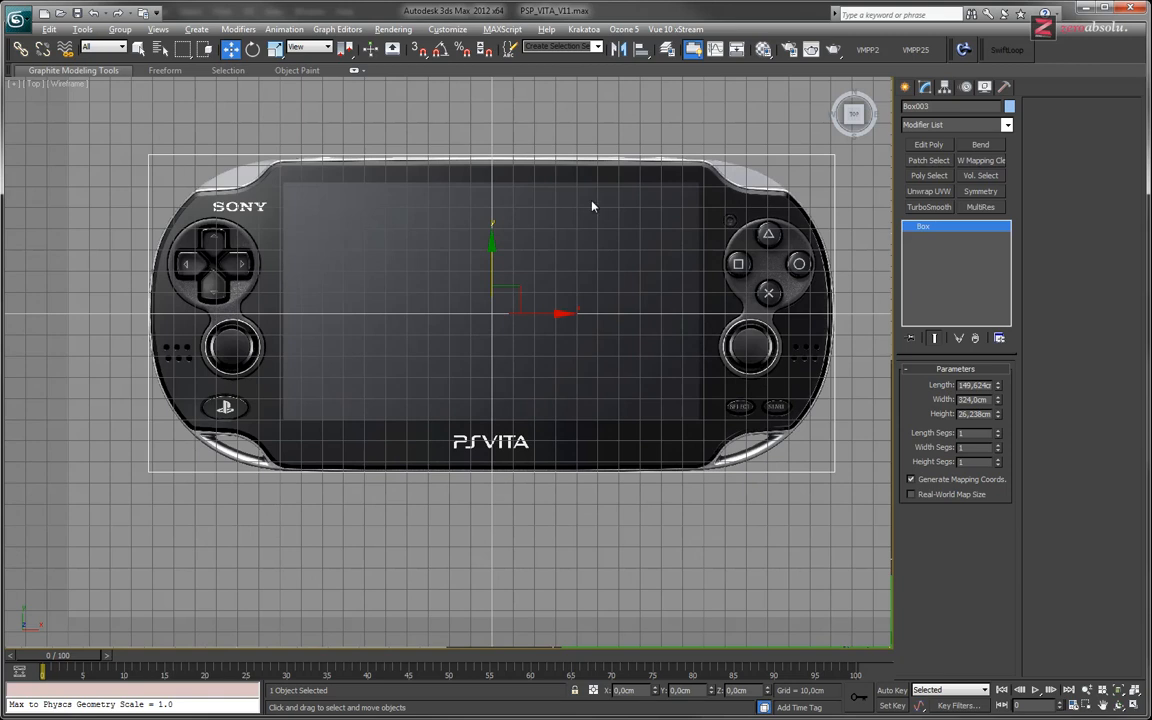
# Maximize the Front viewport and compare both ends of the box with the console's side profile.
pyautogui.hotkey('alt', 'w')
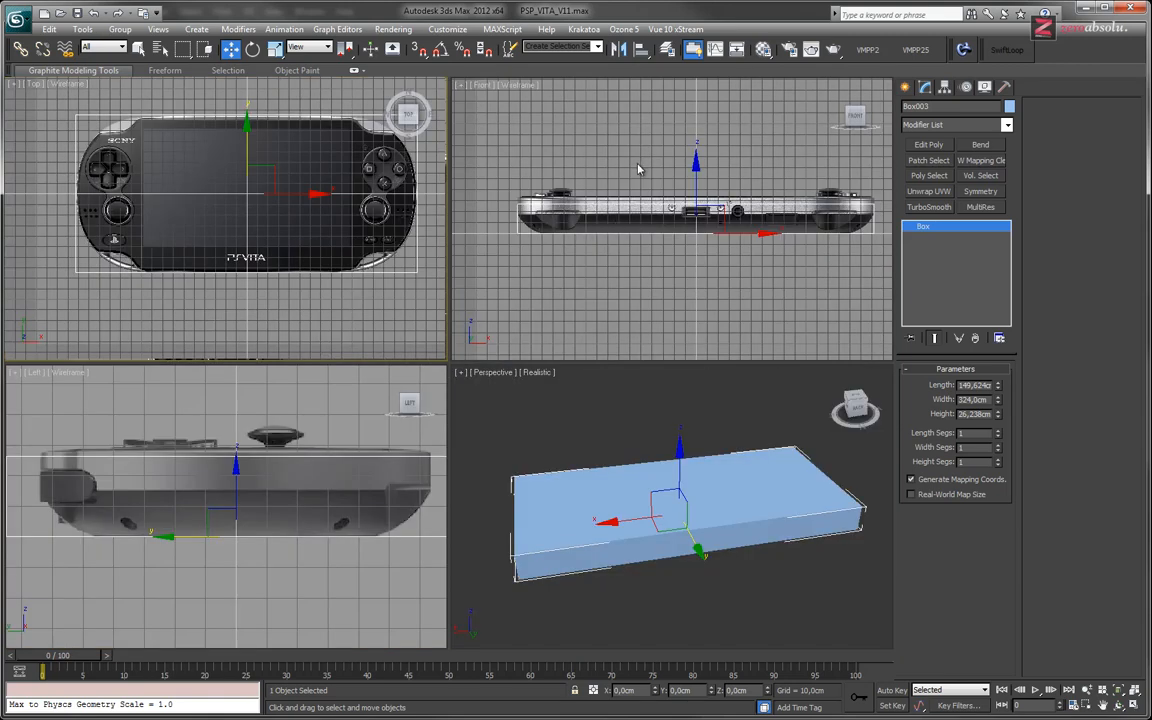
pyautogui.moveTo(638, 168); pyautogui.dragTo(640, 173, button='middle')
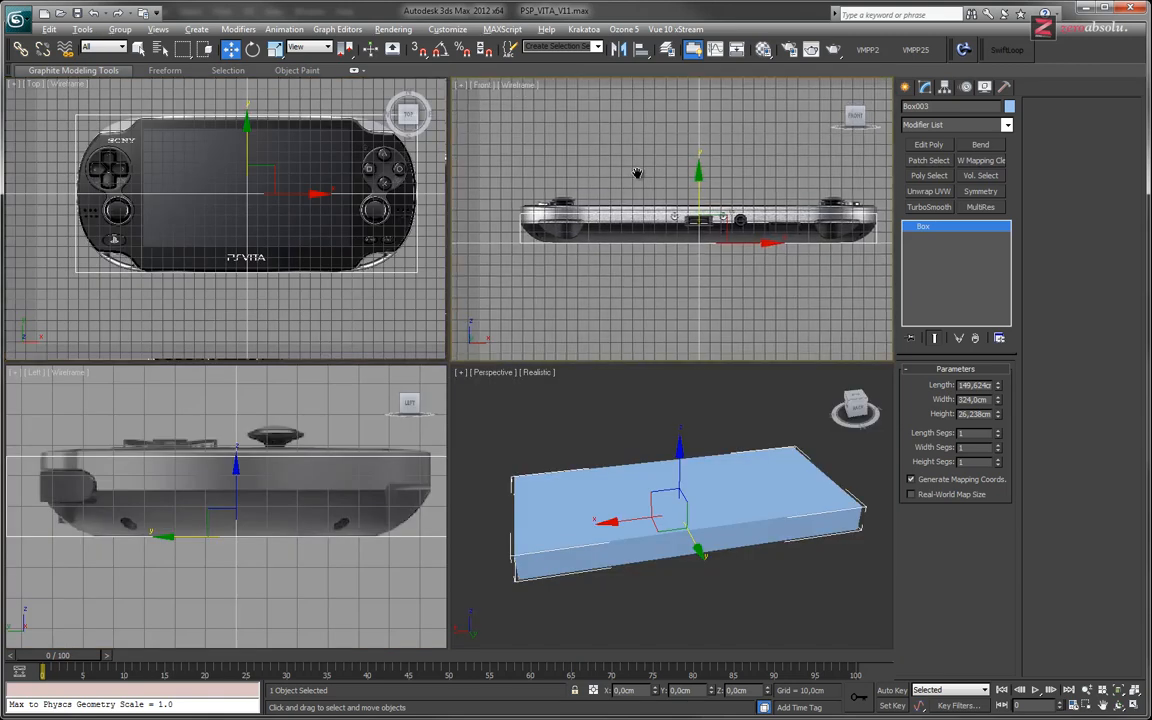
pyautogui.hotkey('alt', 'w')
pyautogui.scroll(10, 463, 422)
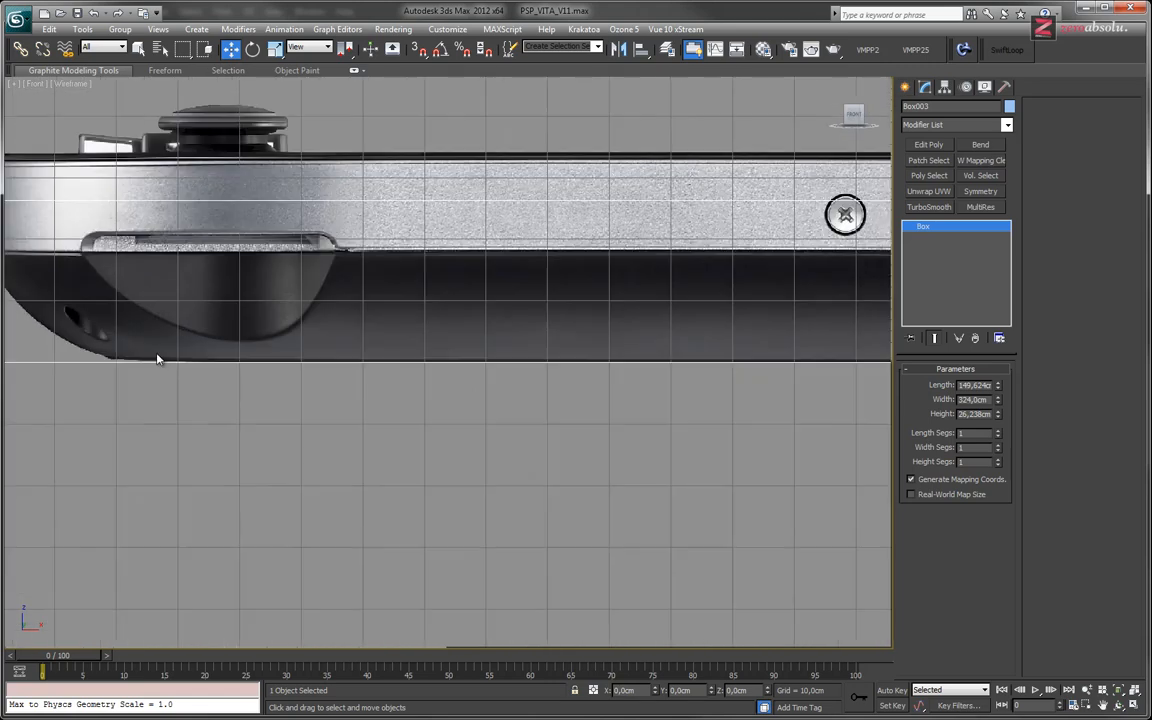
pyautogui.moveTo(157, 358); pyautogui.dragTo(501, 424, button='middle')
pyautogui.scroll(8, 476, 380)
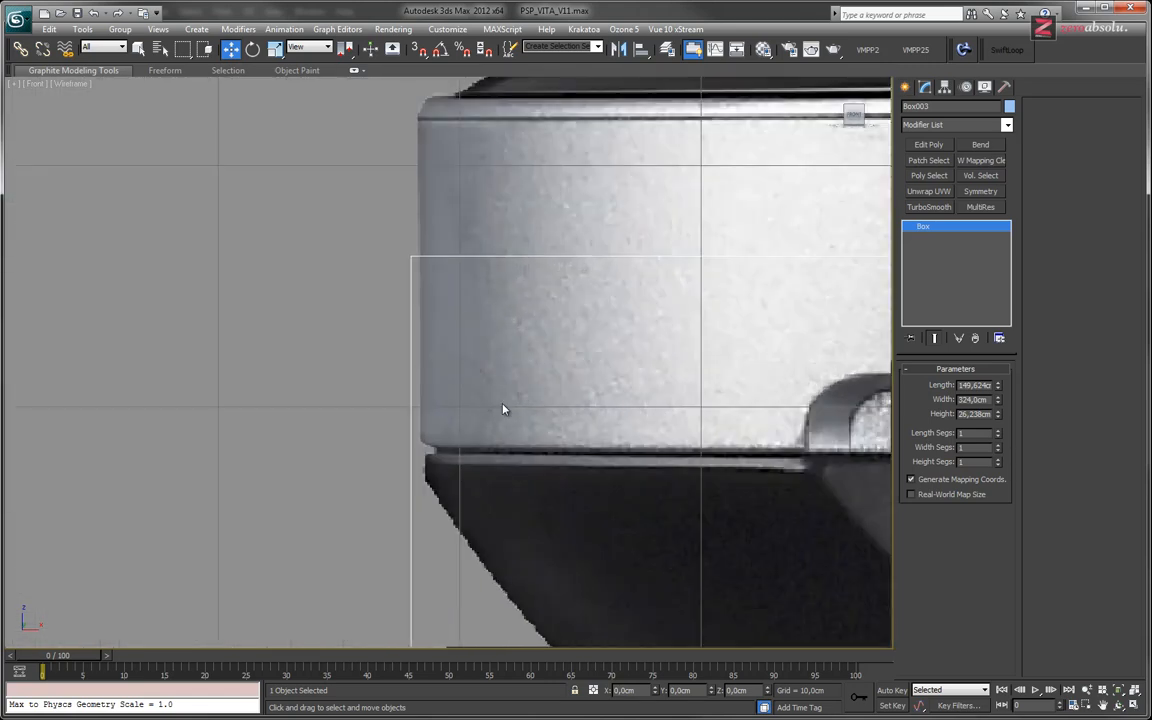
pyautogui.scroll(-9, 650, 401)
pyautogui.moveTo(756, 434); pyautogui.dragTo(390, 405, button='middle')
pyautogui.moveTo(705, 421); pyautogui.dragTo(120, 365, button='middle')
pyautogui.moveTo(770, 423); pyautogui.dragTo(424, 399, button='middle')
pyautogui.scroll(8, 520, 350)
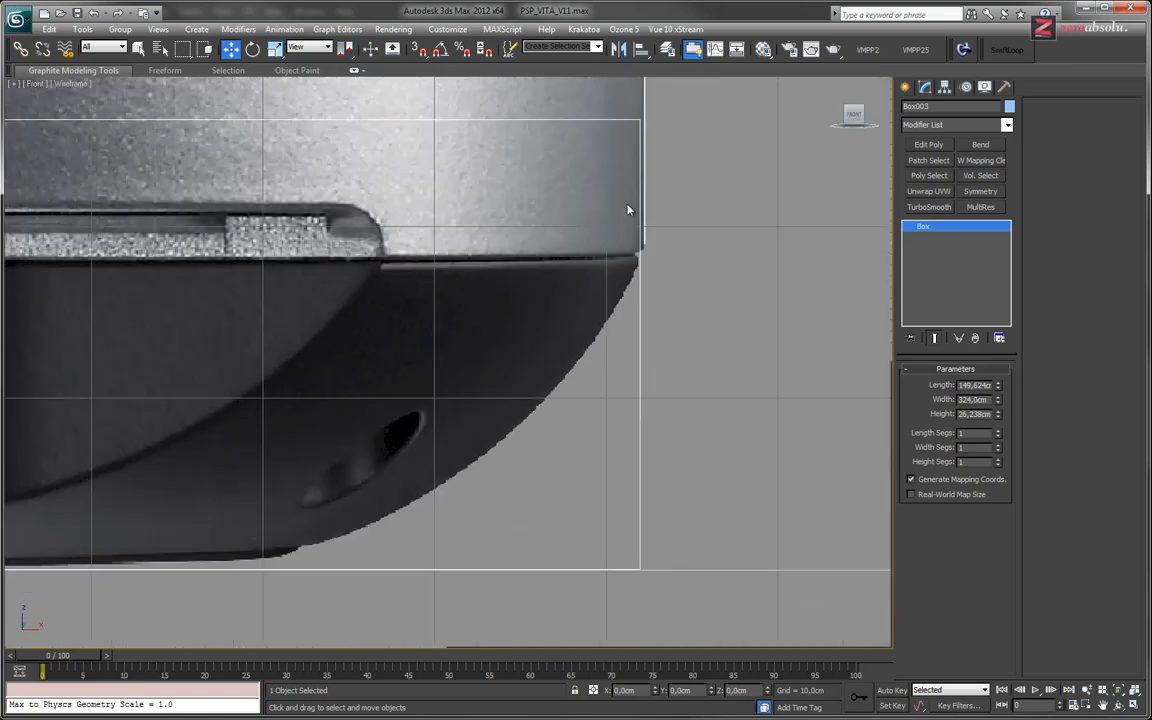
# Recheck the box's left end against the console in the Front viewport, and return to the four-viewport layout with the Left viewport active.
pyautogui.scroll(-10, 496, 368)
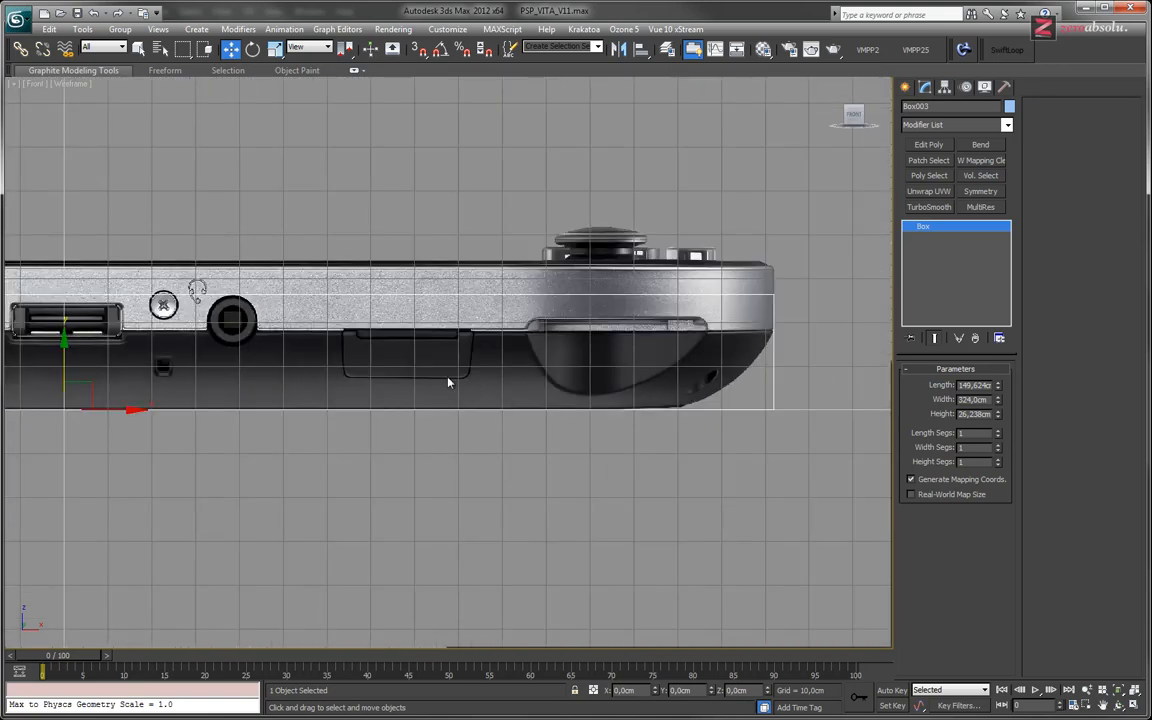
pyautogui.scroll(-6, 449, 382)
pyautogui.moveTo(407, 372); pyautogui.dragTo(515, 363, button='middle')
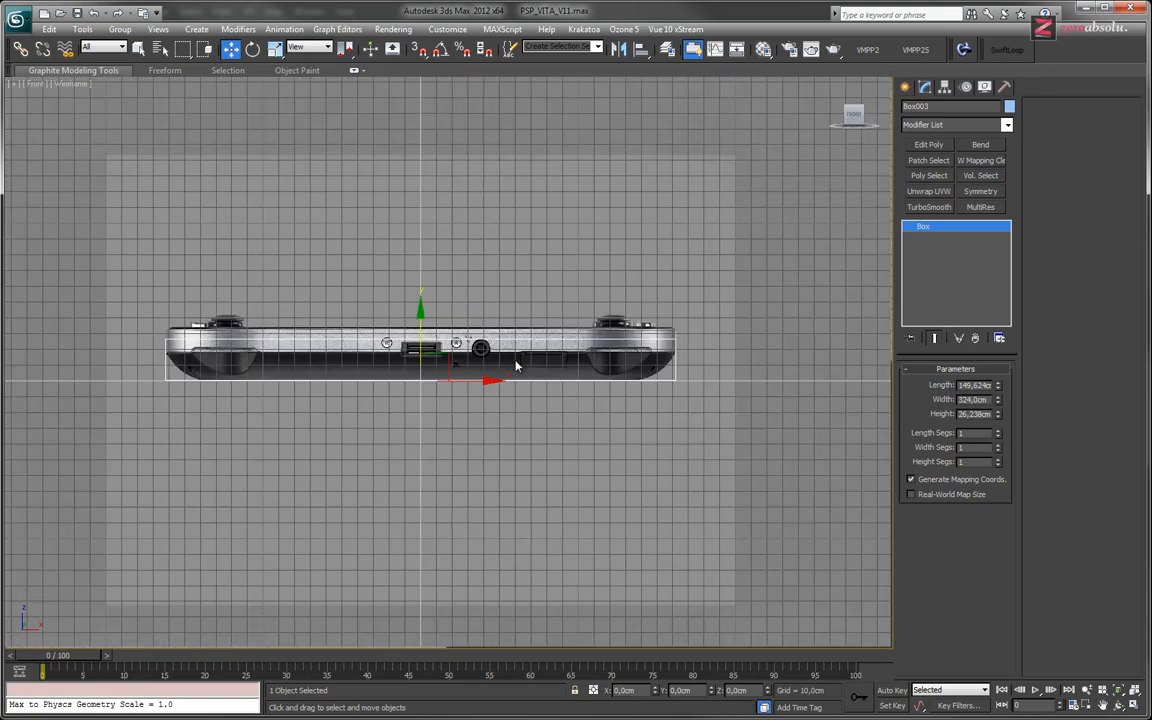
pyautogui.scroll(2, 515, 363)
pyautogui.moveTo(40, 358); pyautogui.dragTo(386, 371, button='middle')
pyautogui.scroll(2, 386, 371)
pyautogui.scroll(7, 386, 371)
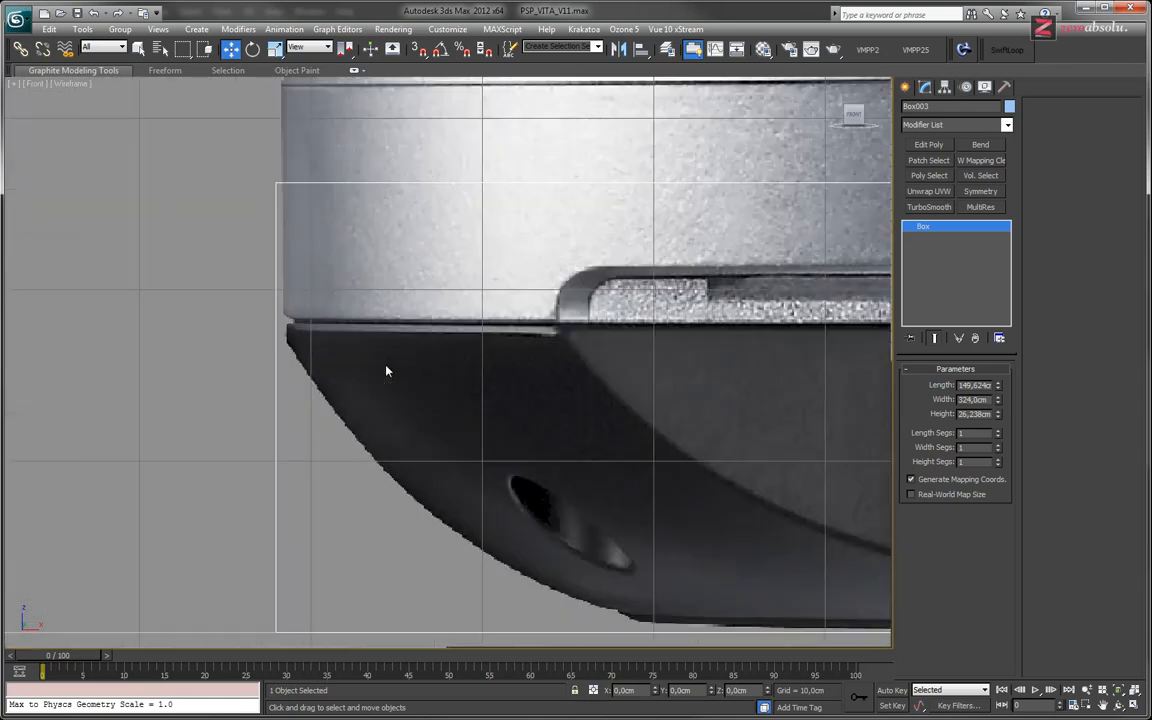
pyautogui.moveTo(508, 349); pyautogui.dragTo(492, 411, button='middle')
pyautogui.scroll(-8, 249, 316)
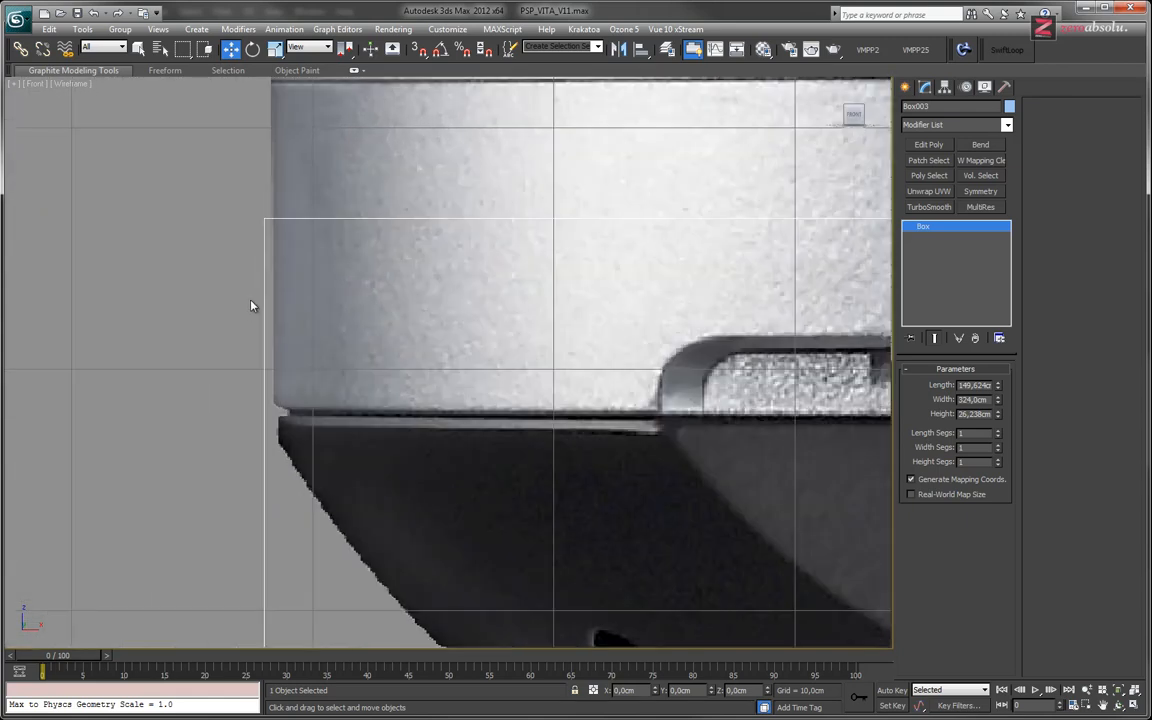
pyautogui.moveTo(607, 334); pyautogui.dragTo(457, 403, button='middle')
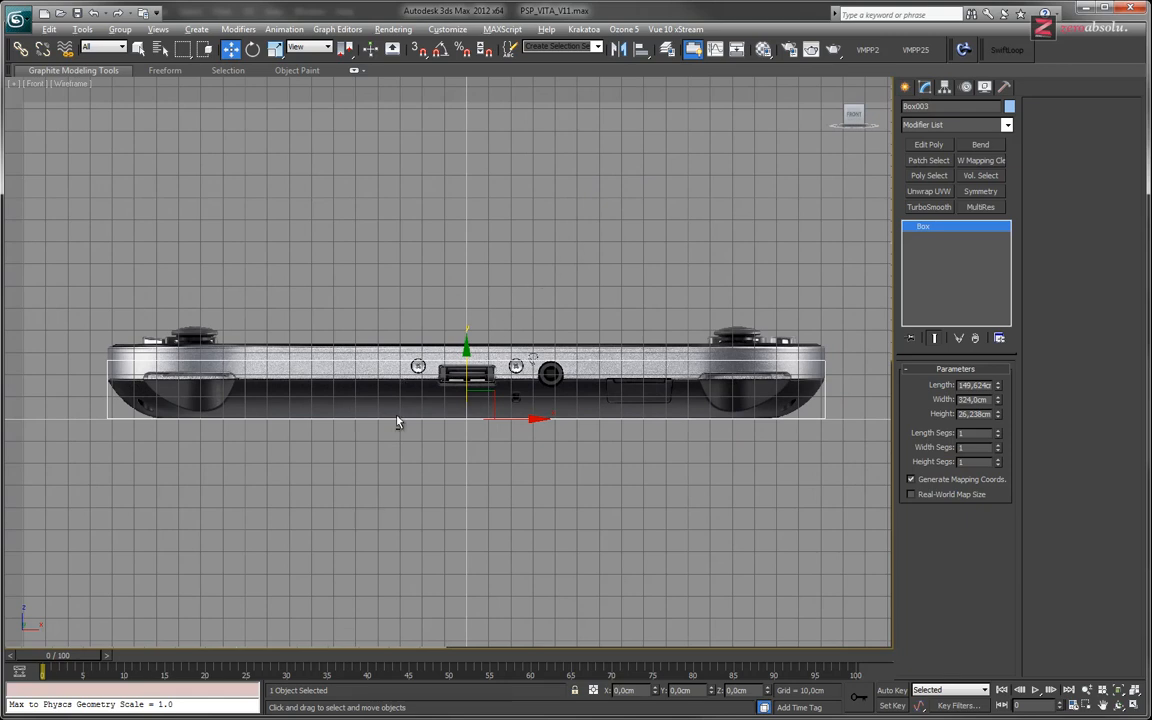
pyautogui.hotkey('alt', 'w')
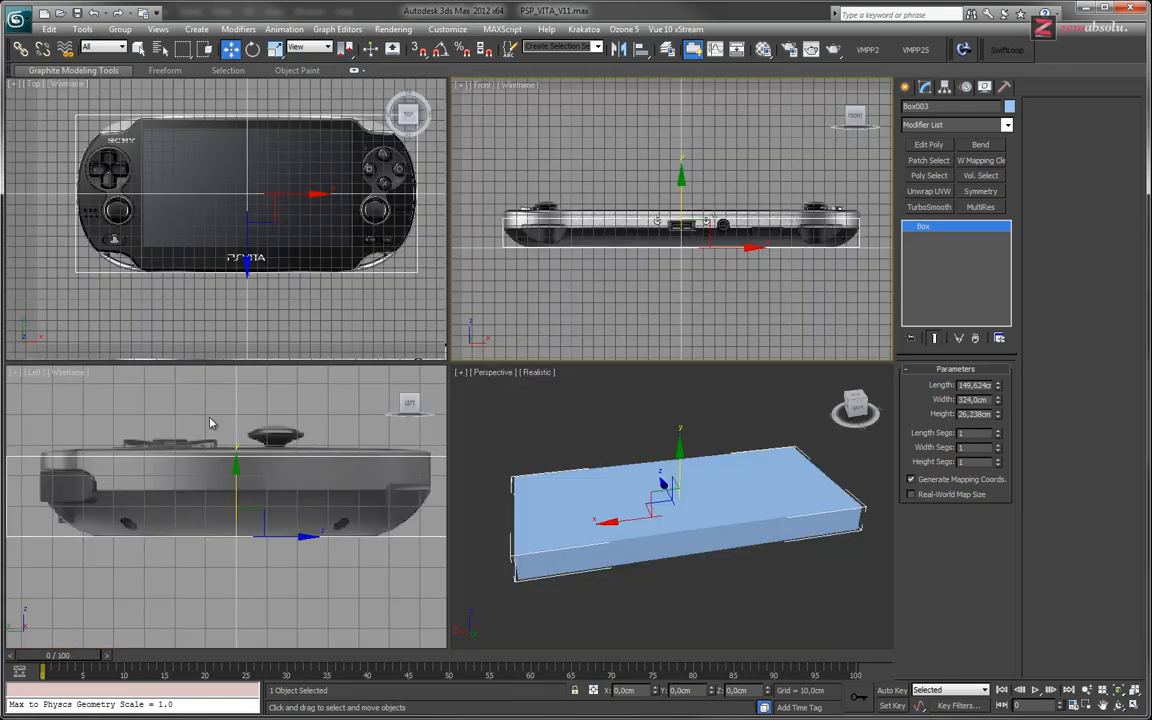
pyautogui.rightClick(210, 423)
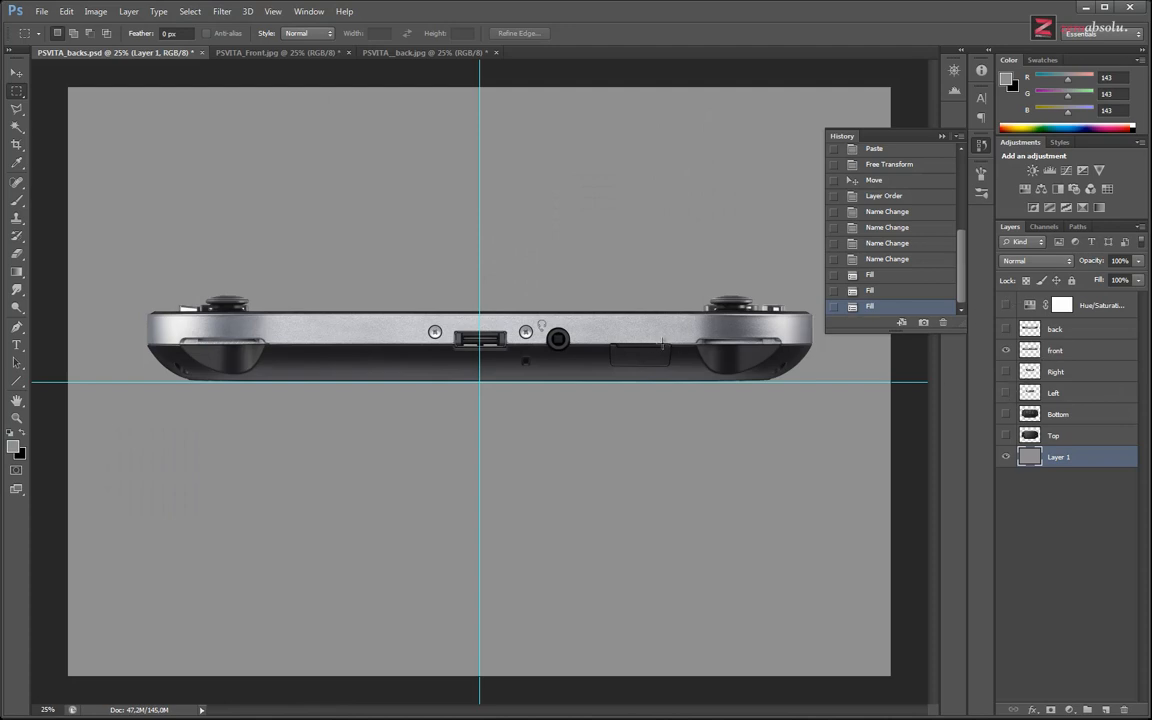
# Show only the Left layer over the grey Layer 1 background, hiding the front and Bottom layers.
pyautogui.click(1007, 413)
pyautogui.click(1007, 350)
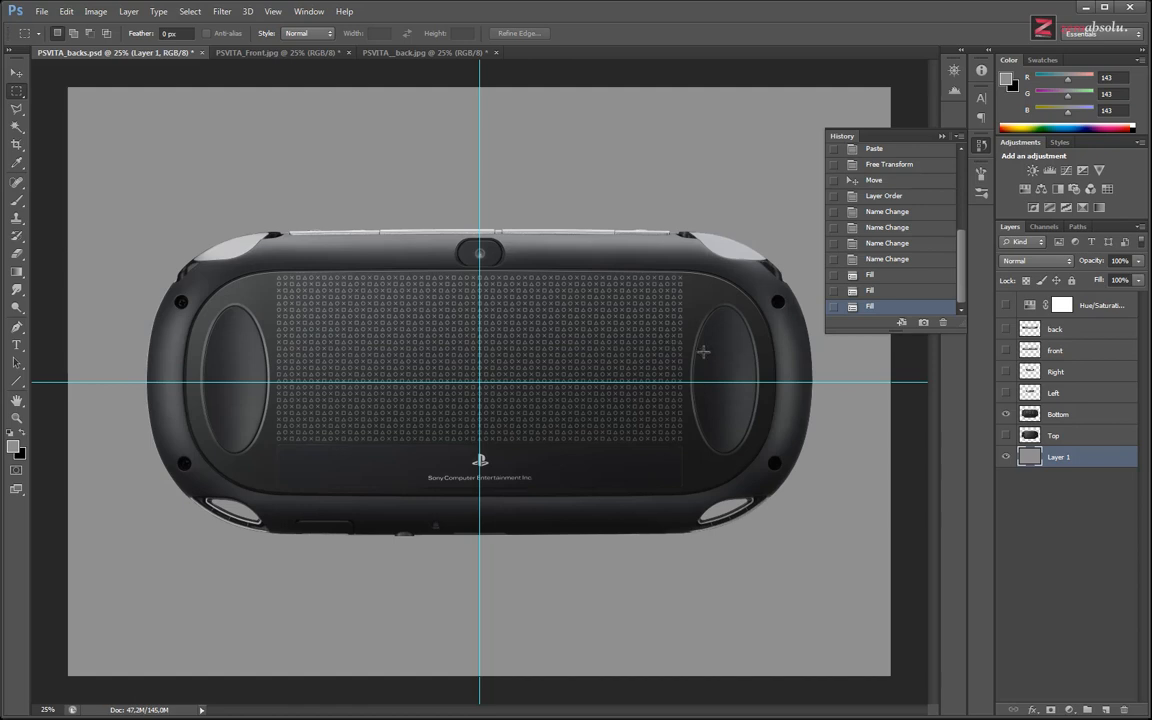
pyautogui.click(1007, 394)
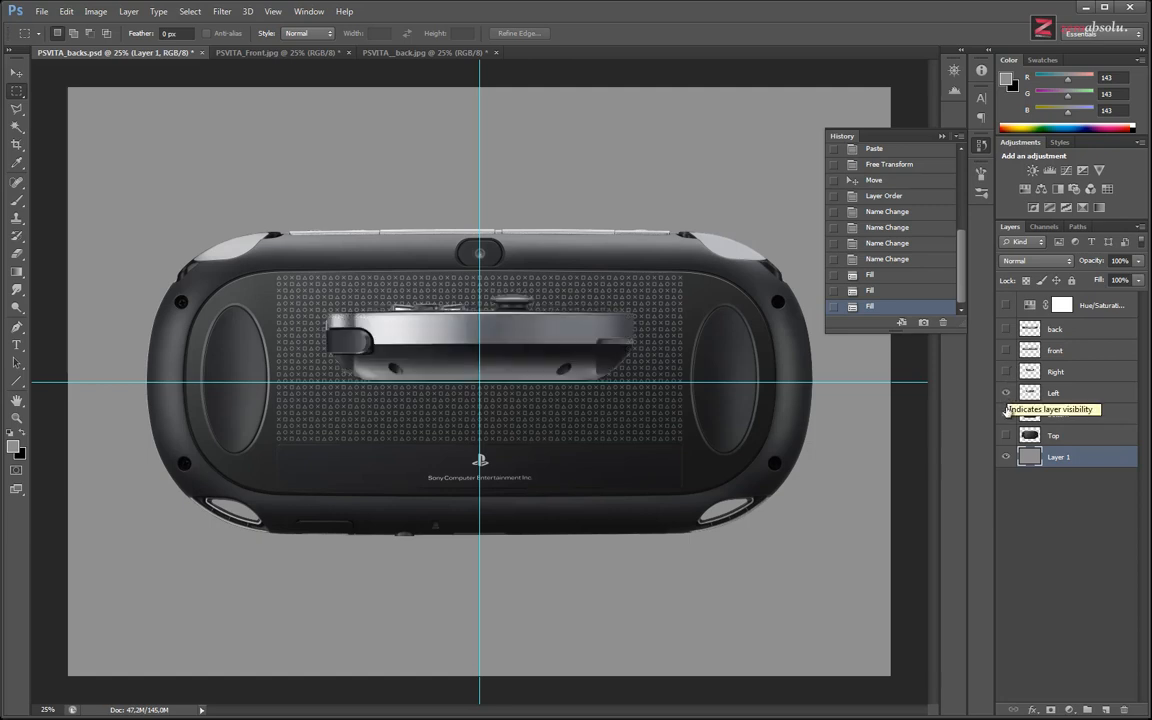
pyautogui.click(1006, 413)
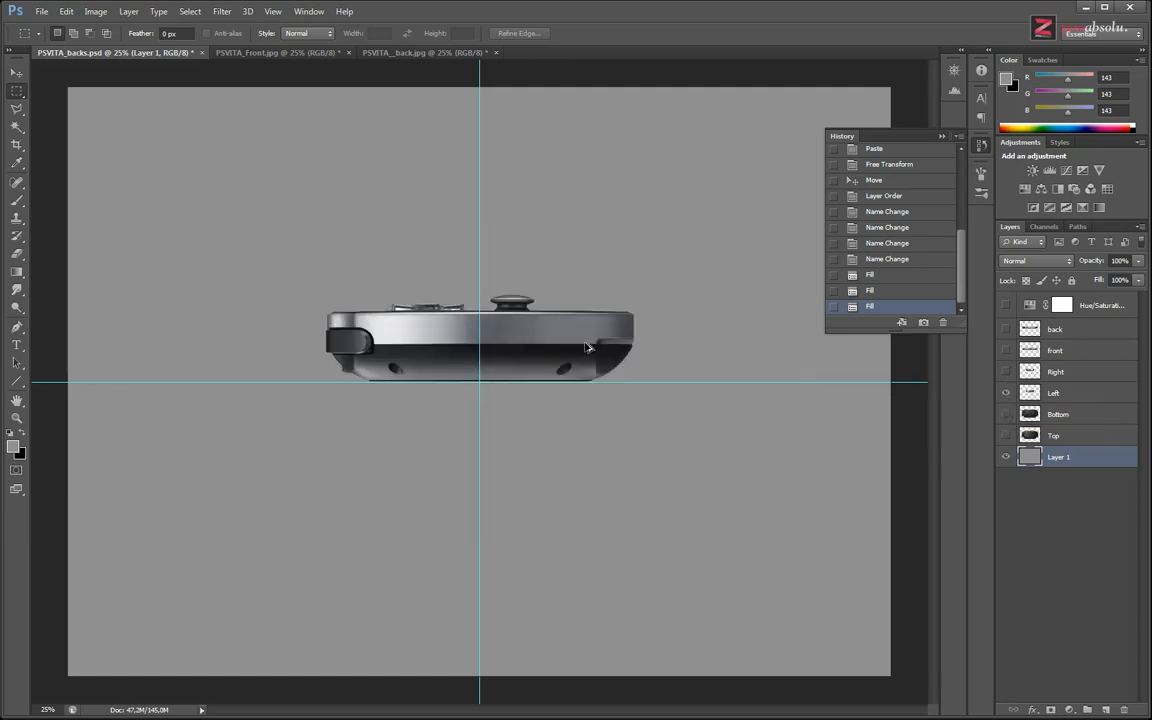
# Export the Left view for web as a JPEG named PSVITA_Left in the PSVITA_gabari_OK folder.
pyautogui.hotkey('ctrl', 'alt', 'shift', 's')
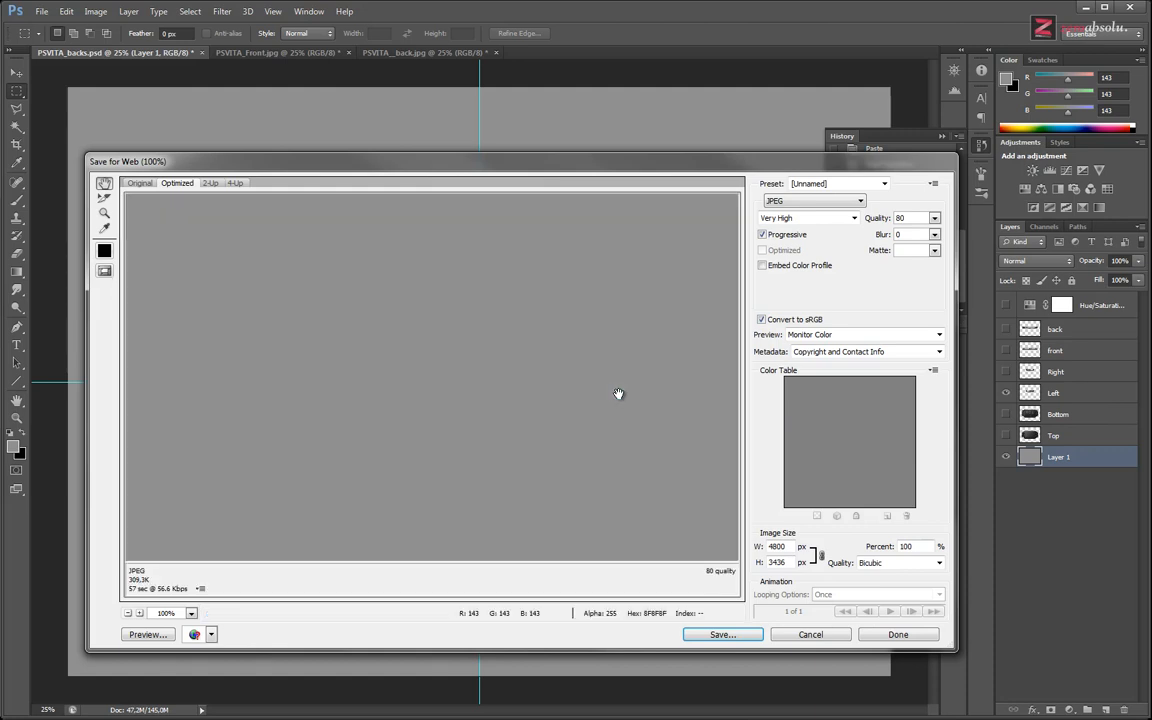
pyautogui.press('Return')
pyautogui.press('End')
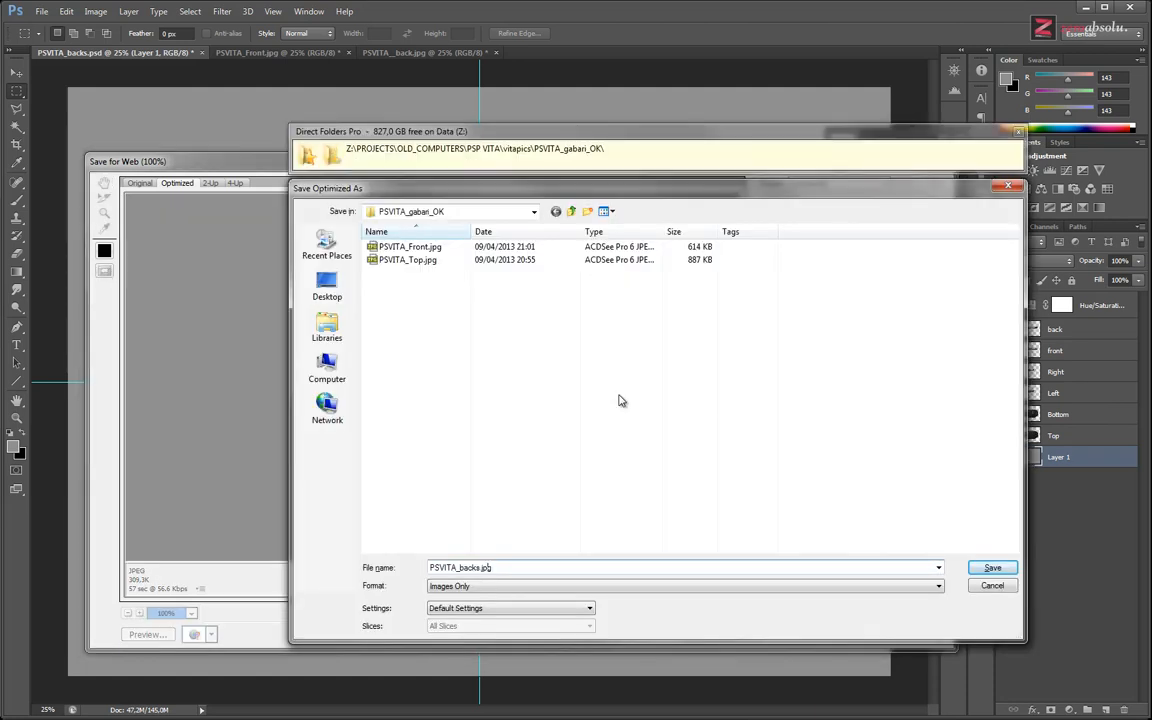
pyautogui.press('BackSpace')
pyautogui.press('BackSpace')
pyautogui.press('BackSpace')
pyautogui.press('BackSpace')
pyautogui.press('BackSpace')
pyautogui.press('BackSpace')
pyautogui.write('_Left')
pyautogui.press('Return')
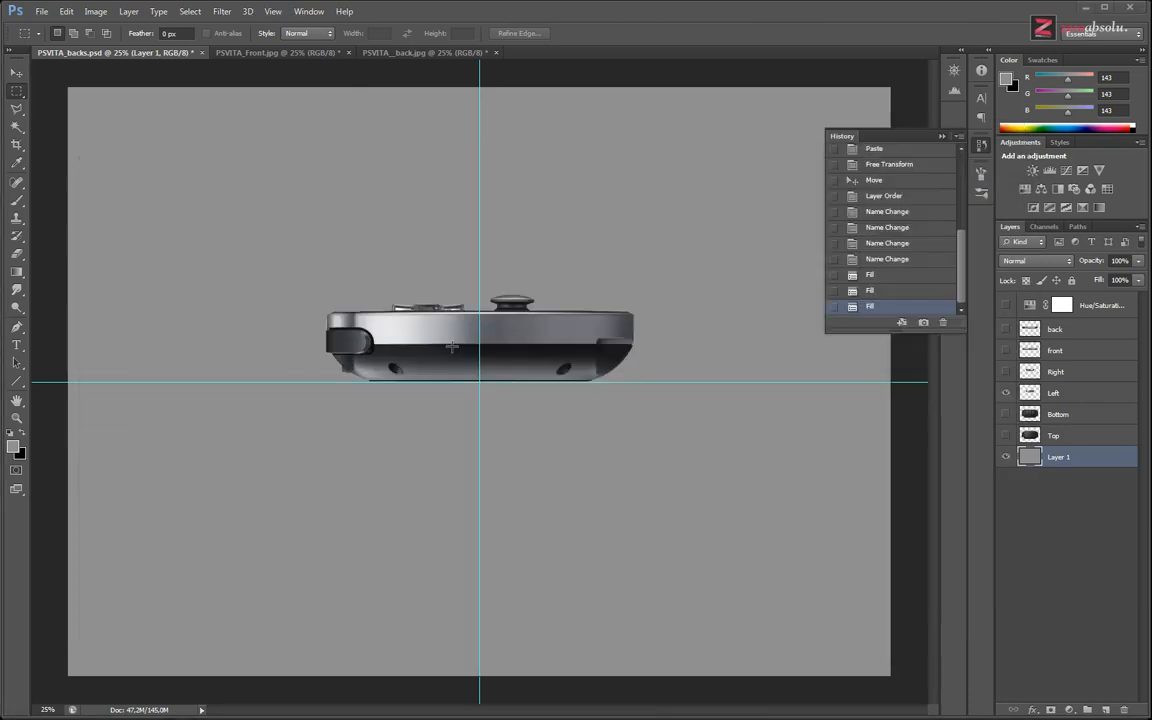
# Switch to 3ds Max and load PSVITA_Left.jpg from the PSVITA_gabari_OK folder as the Left viewport's background.
pyautogui.hotkey('alt', 'Tab')
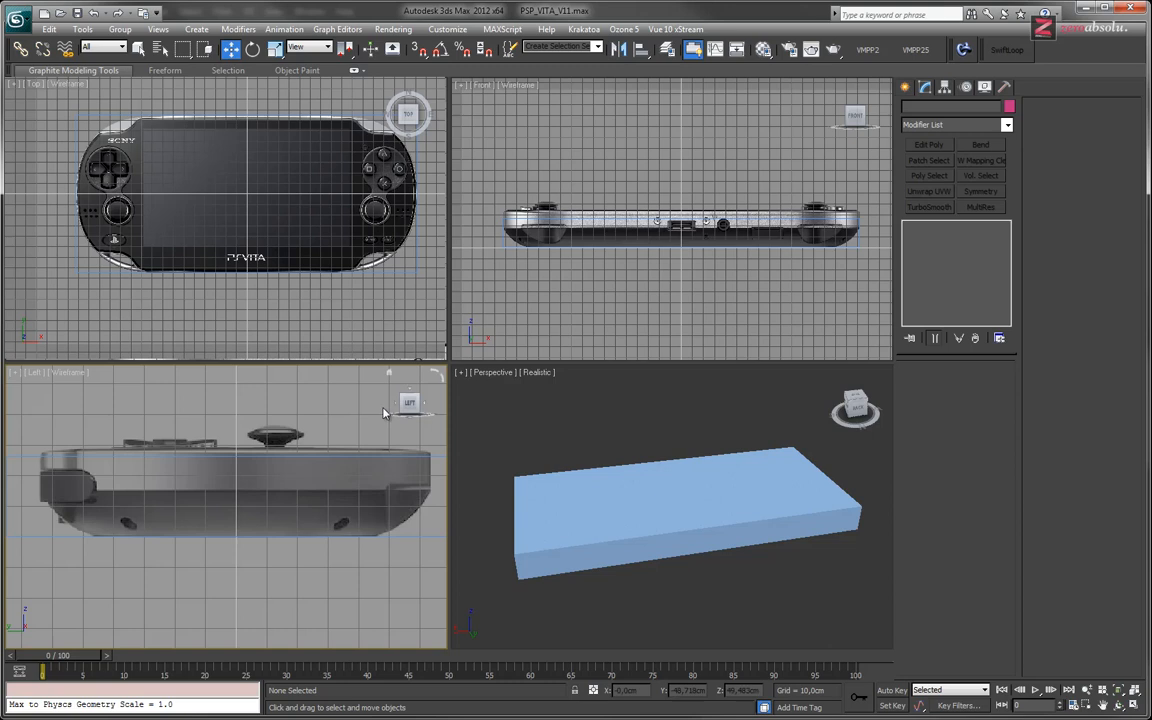
pyautogui.hotkey('alt', 'b')
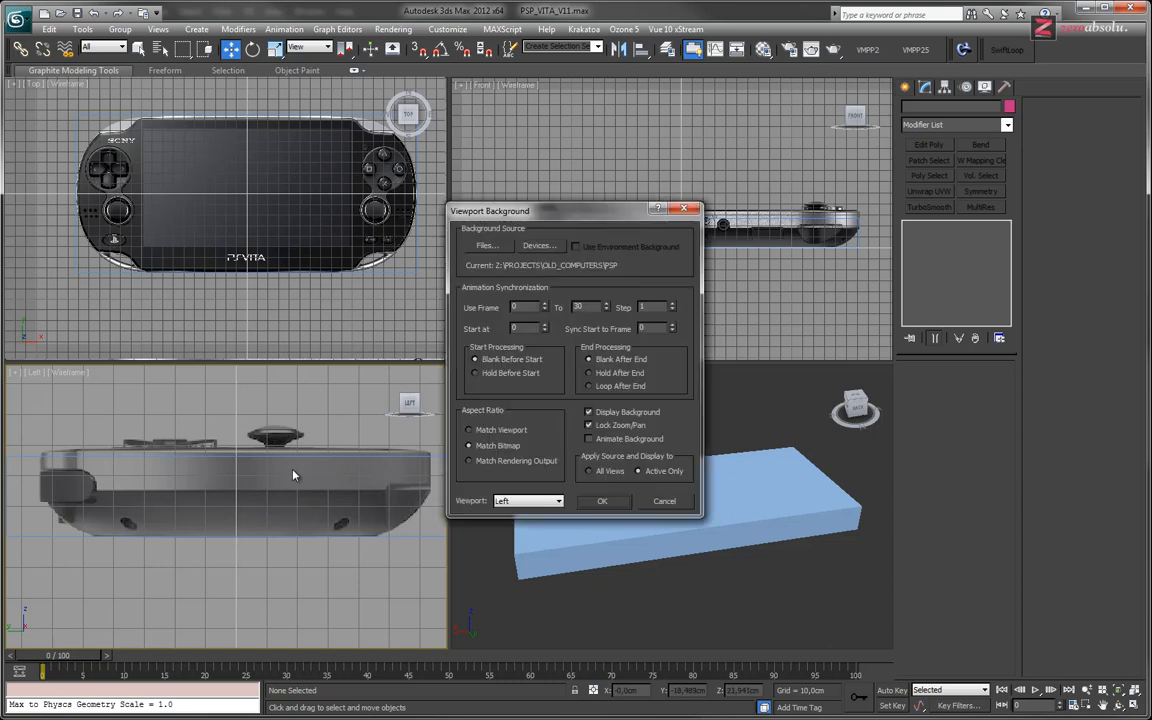
pyautogui.click(487, 245)
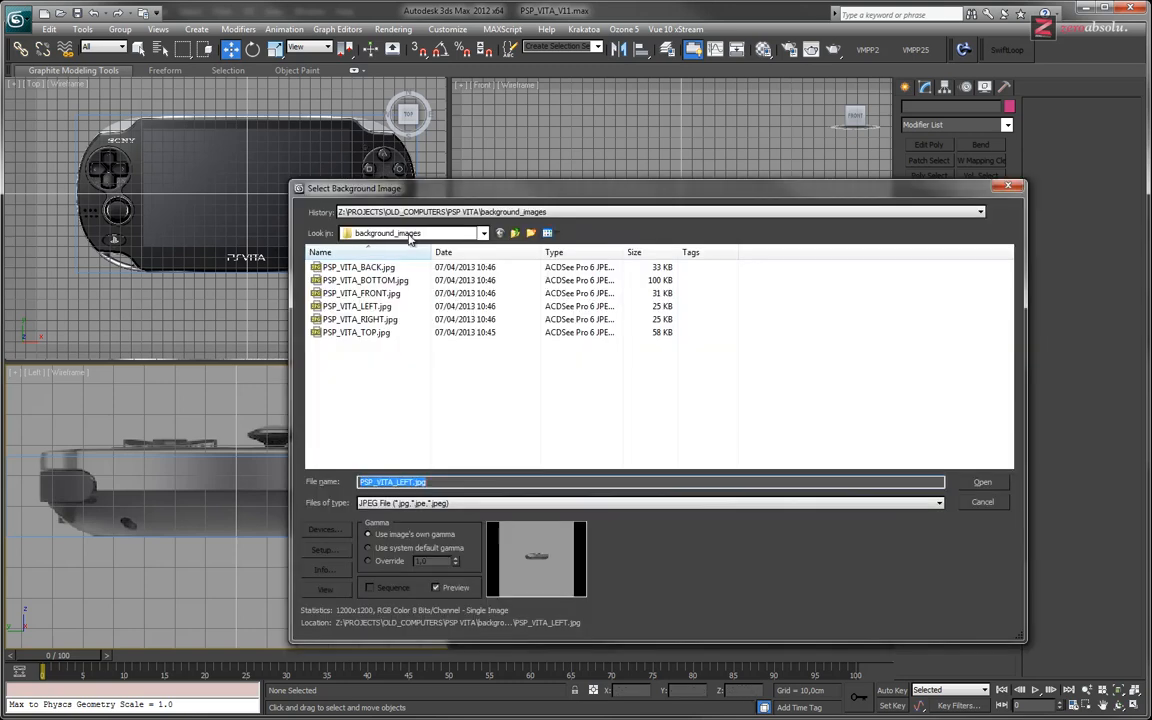
pyautogui.click(501, 233)
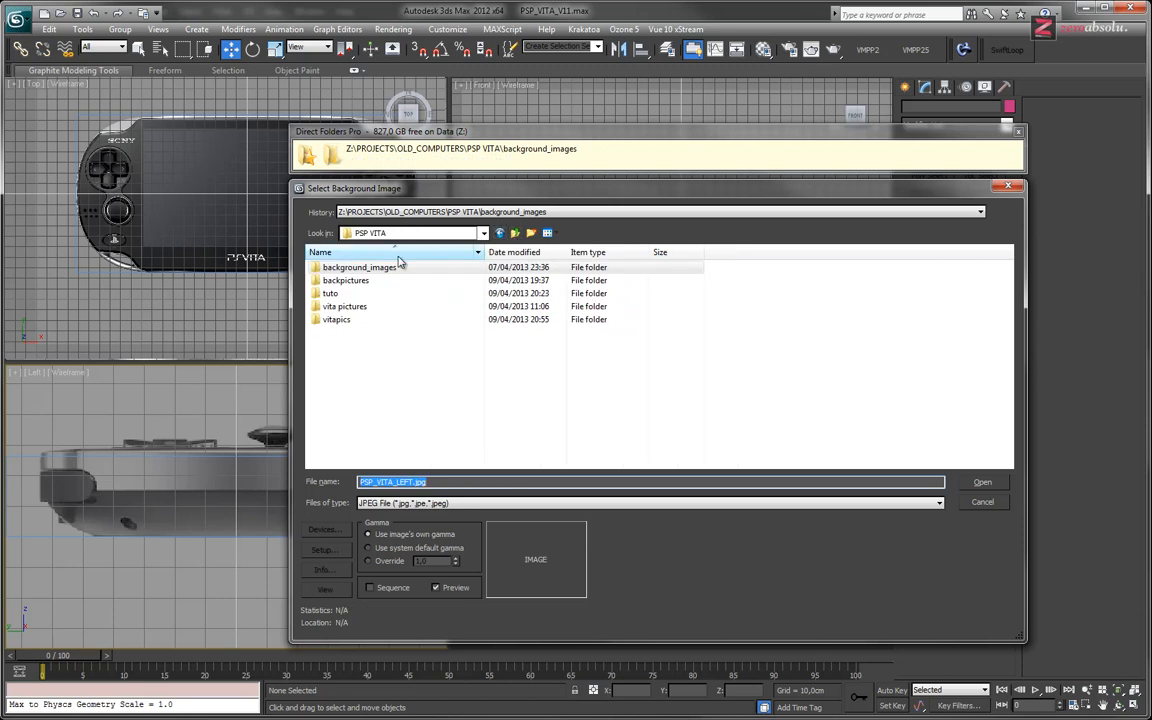
pyautogui.doubleClick(355, 306)
pyautogui.doubleClick(355, 267)
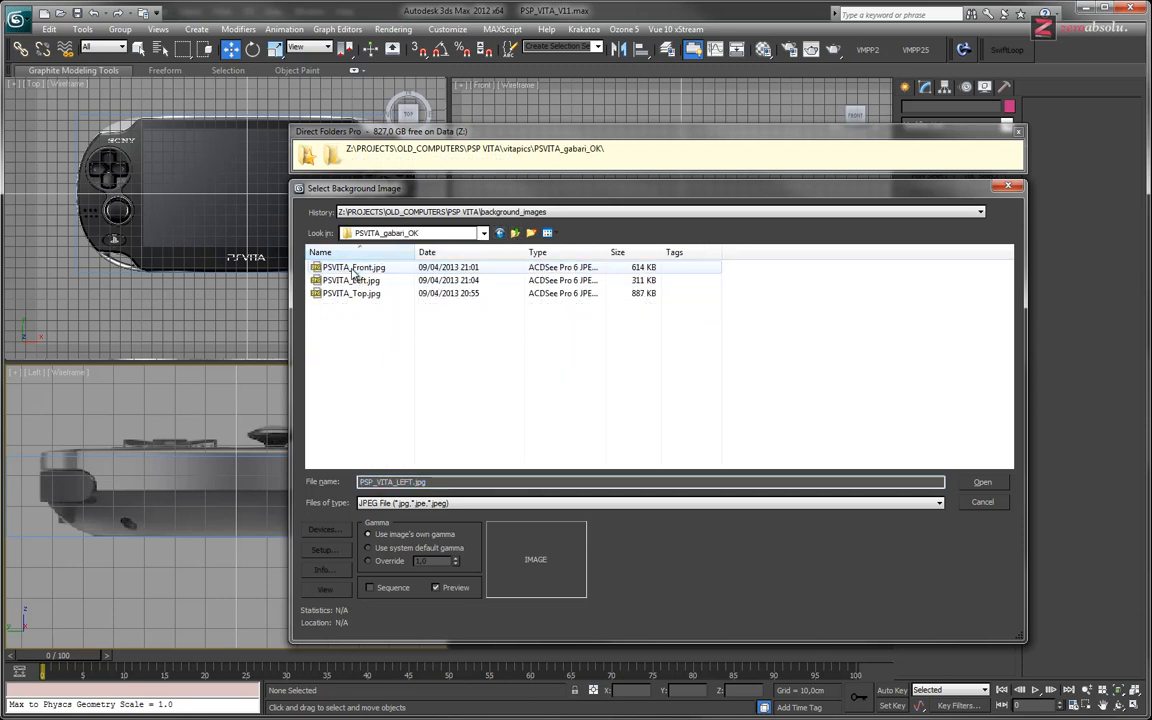
pyautogui.doubleClick(360, 281)
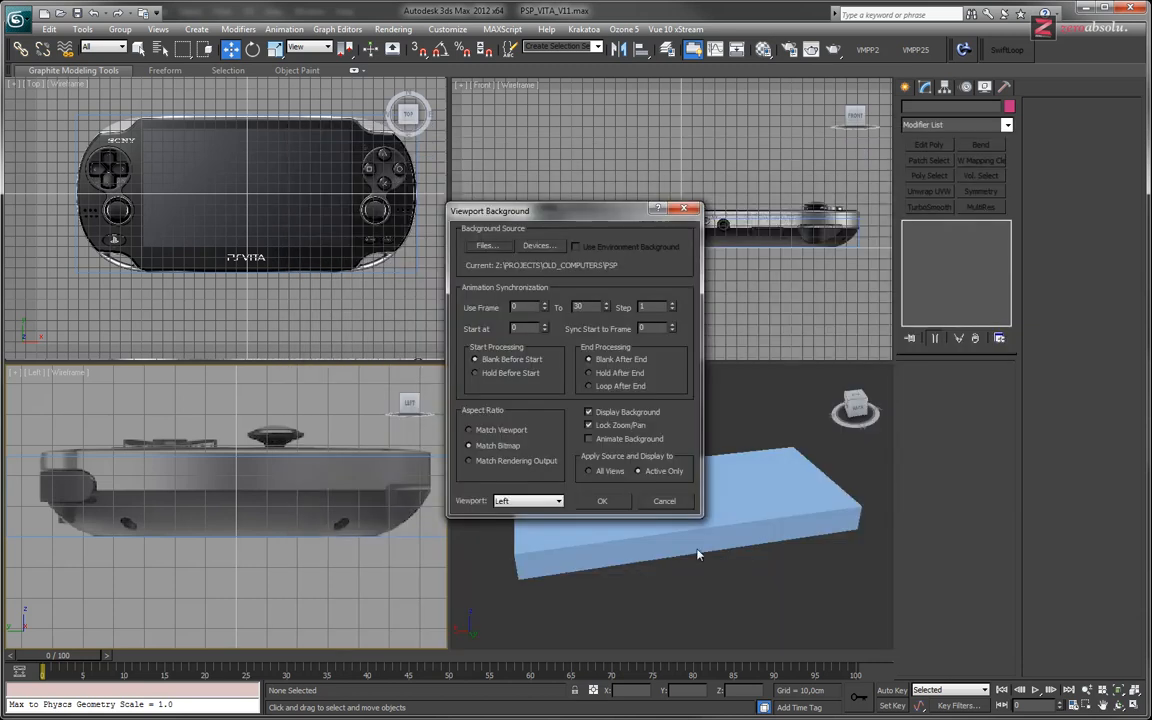
pyautogui.click(611, 503)
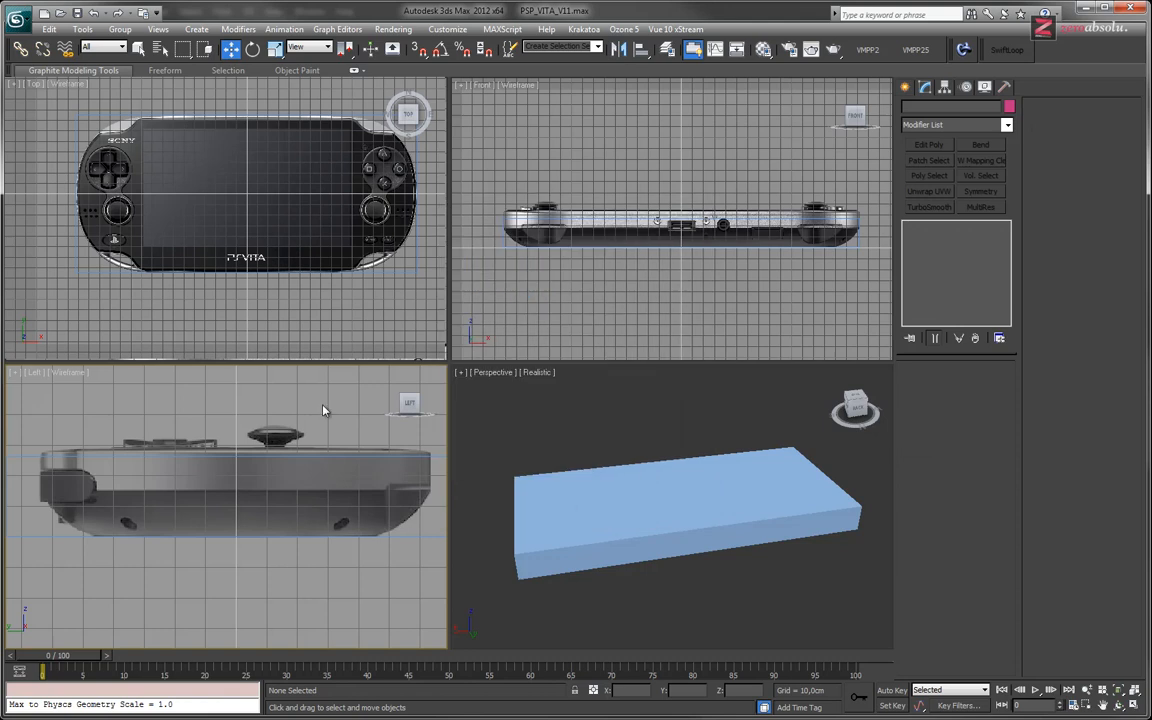
# Maximize the Left viewport, select the box and compare its left end with the console's side profile.
pyautogui.moveTo(255, 424); pyautogui.dragTo(297, 427, button='middle')
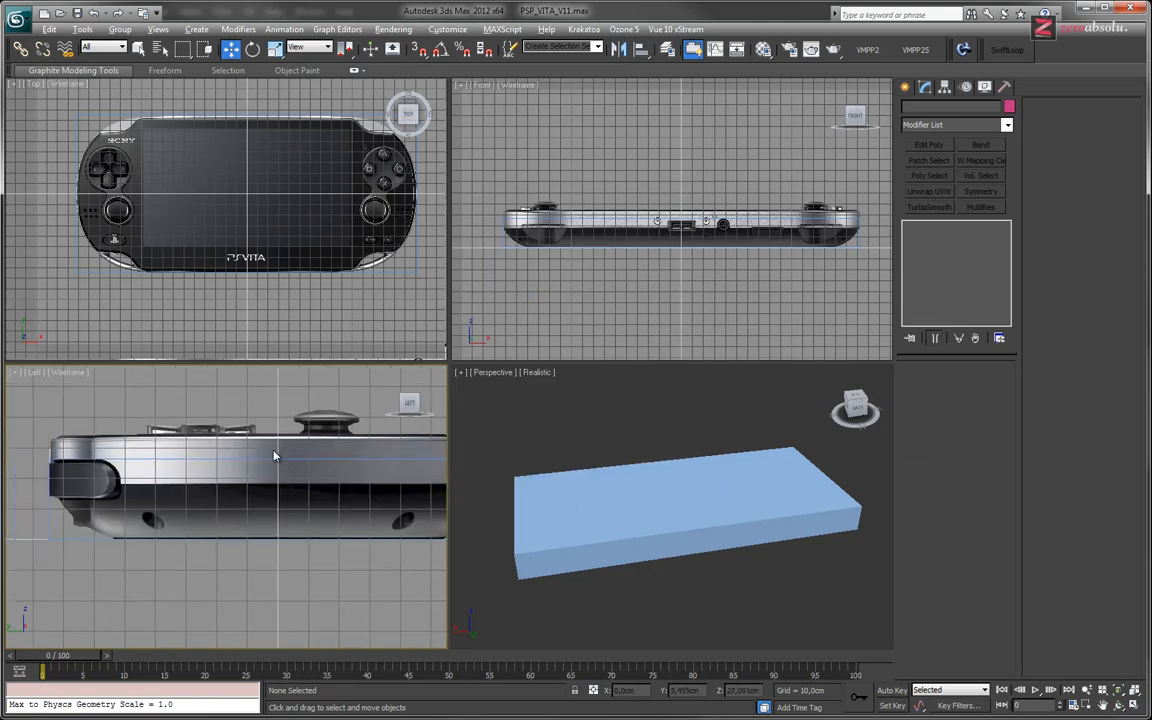
pyautogui.hotkey('alt', 'w')
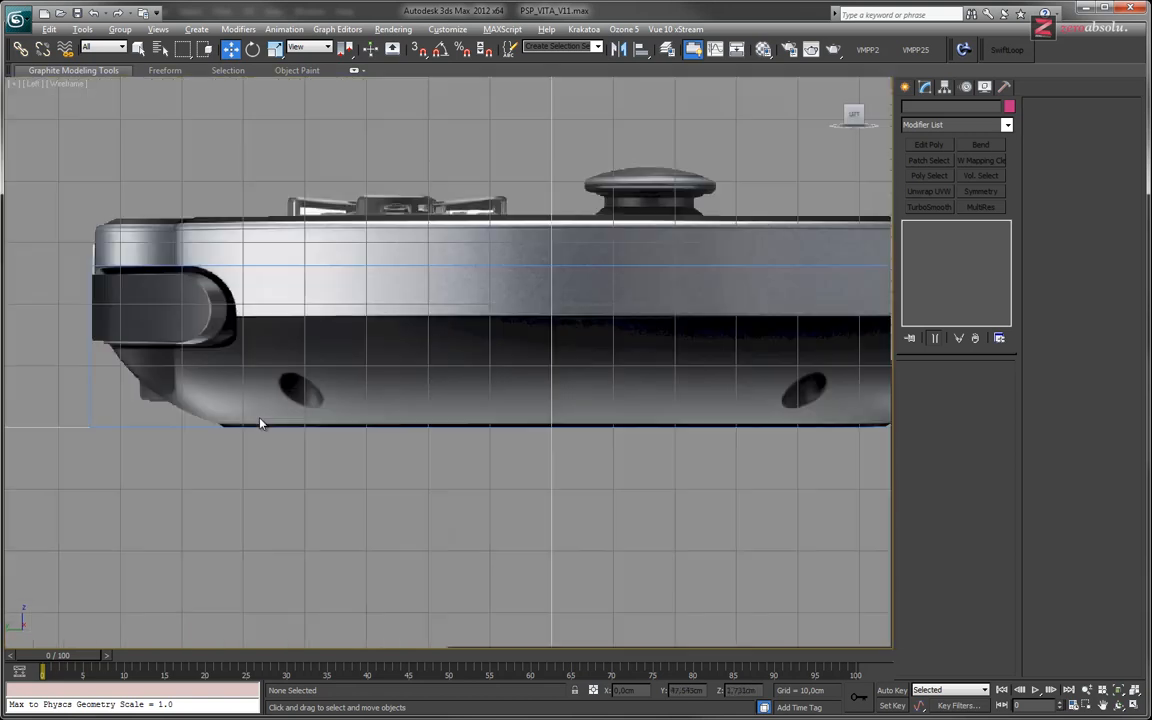
pyautogui.scroll(2, 262, 421)
pyautogui.moveTo(262, 421); pyautogui.dragTo(338, 369, button='middle')
pyautogui.scroll(3, 152, 272)
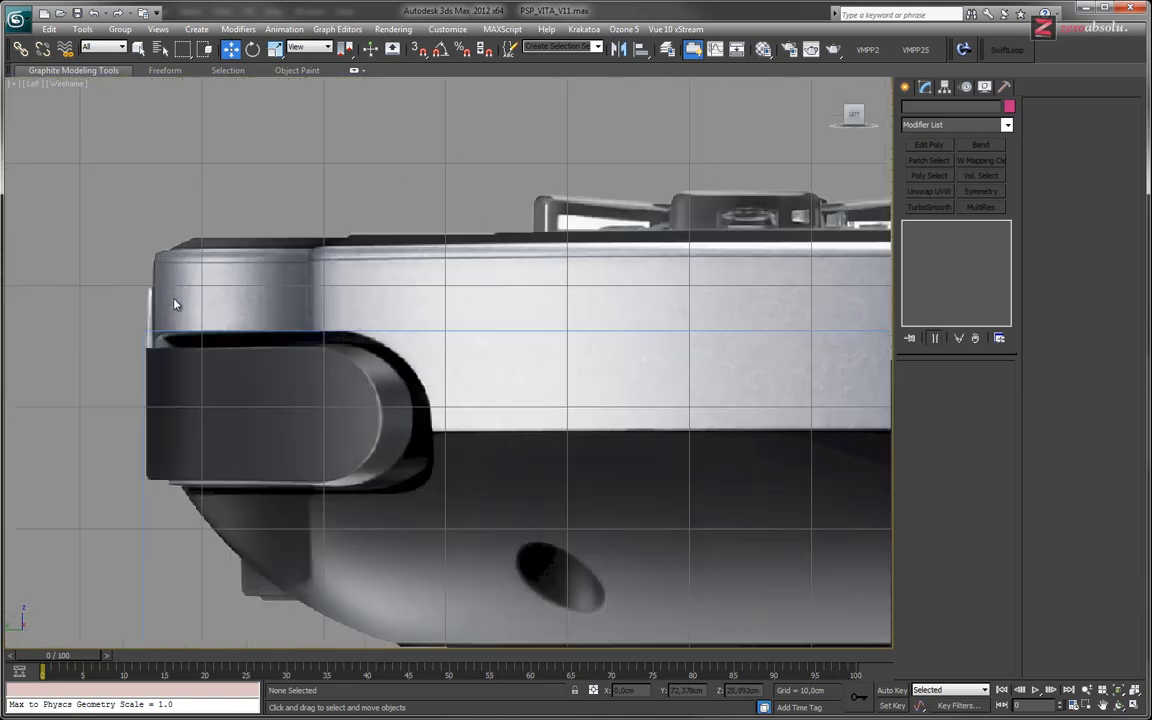
pyautogui.scroll(-3, 156, 268)
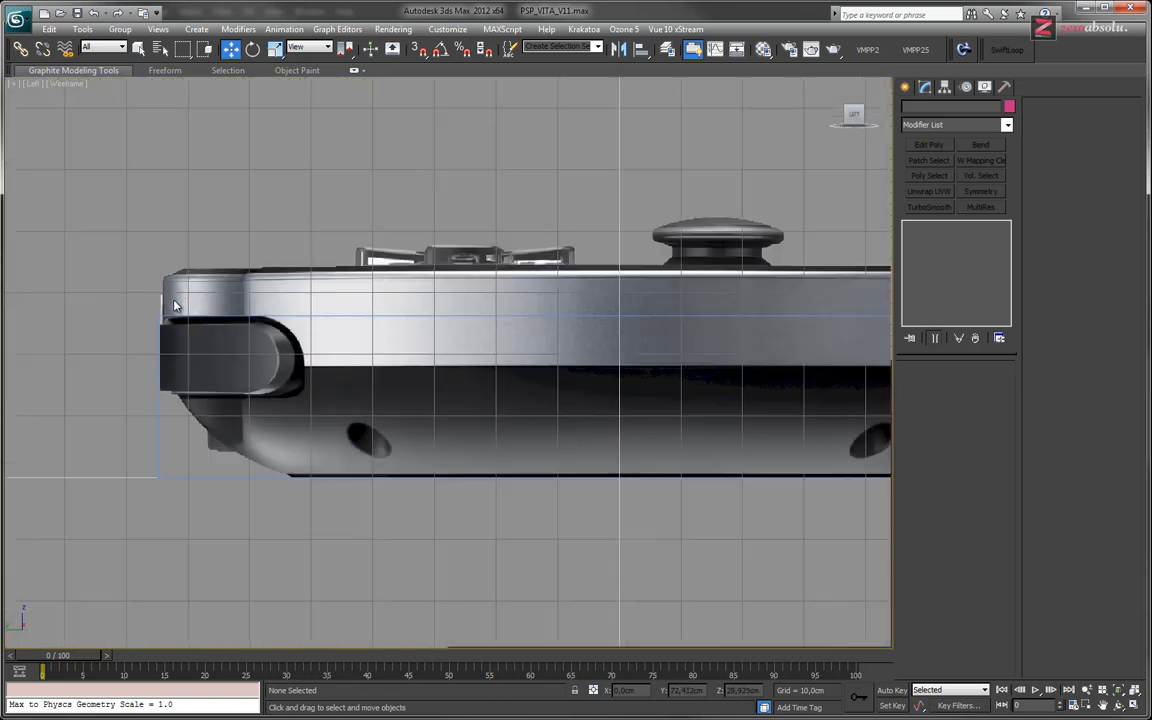
pyautogui.click(158, 396)
pyautogui.scroll(5, 157, 313)
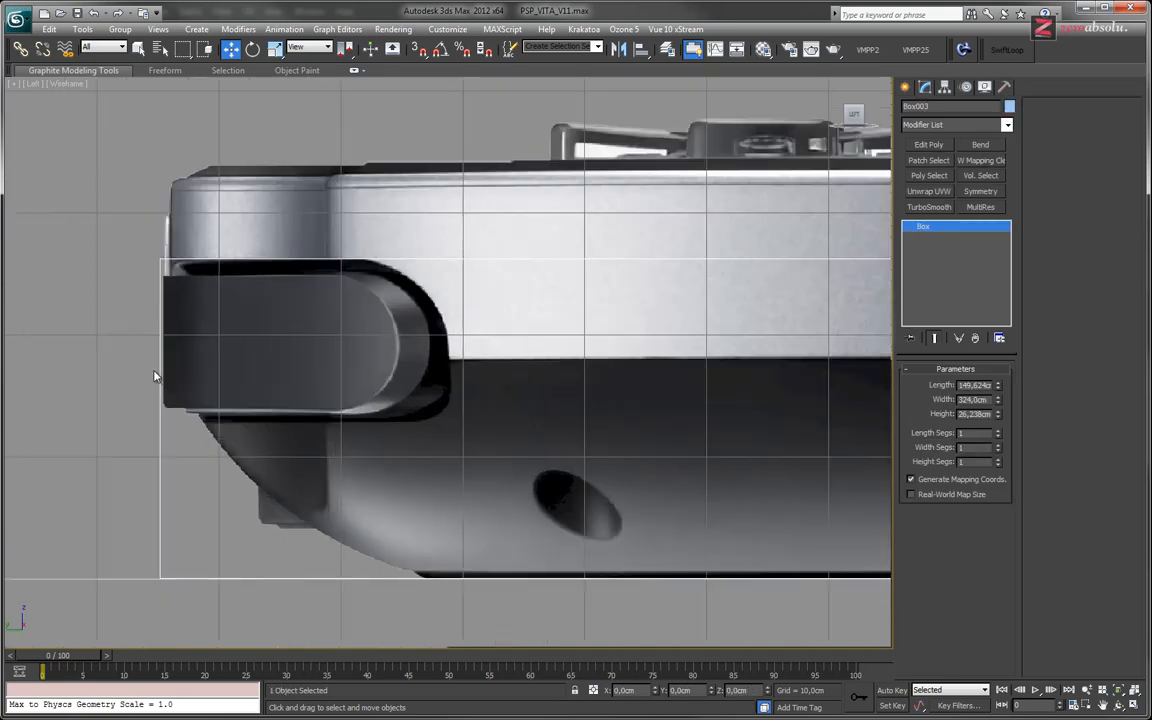
# Compare the box's right end with the console's rounded edge in the Left viewport.
pyautogui.scroll(-6, 195, 300)
pyautogui.scroll(-2, 213, 338)
pyautogui.moveTo(599, 344); pyautogui.dragTo(431, 365, button='middle')
pyautogui.scroll(6, 513, 350)
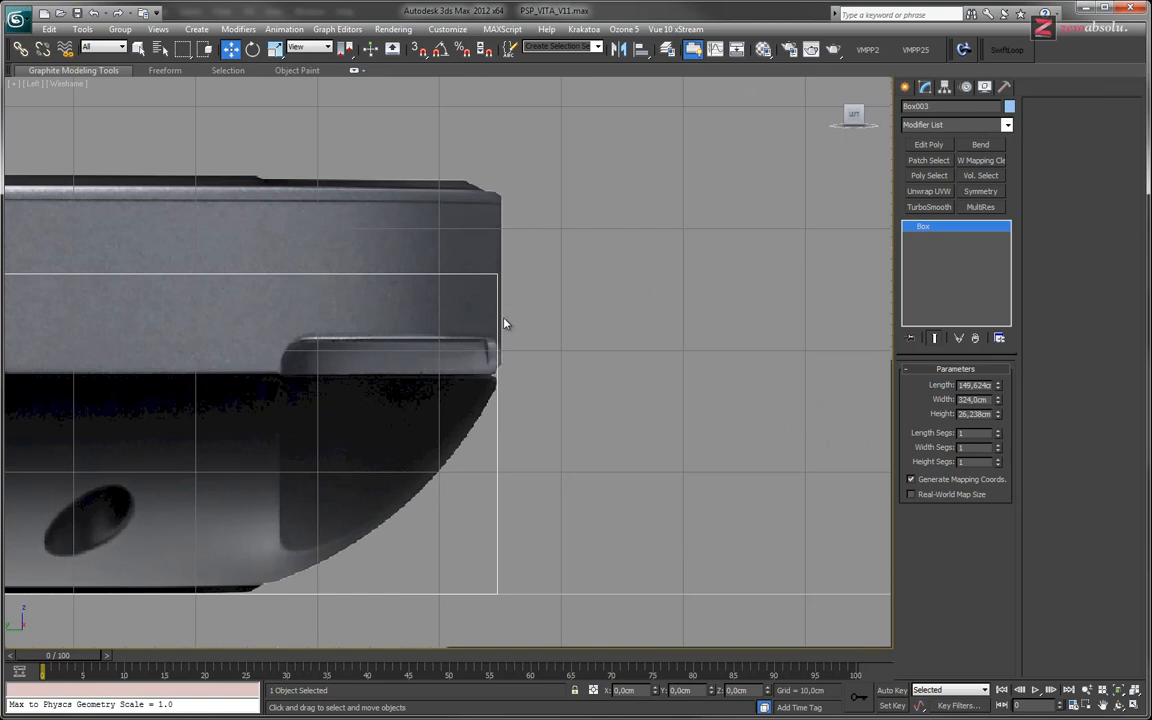
pyautogui.scroll(-6, 348, 365)
pyautogui.moveTo(352, 360); pyautogui.dragTo(648, 335, button='middle')
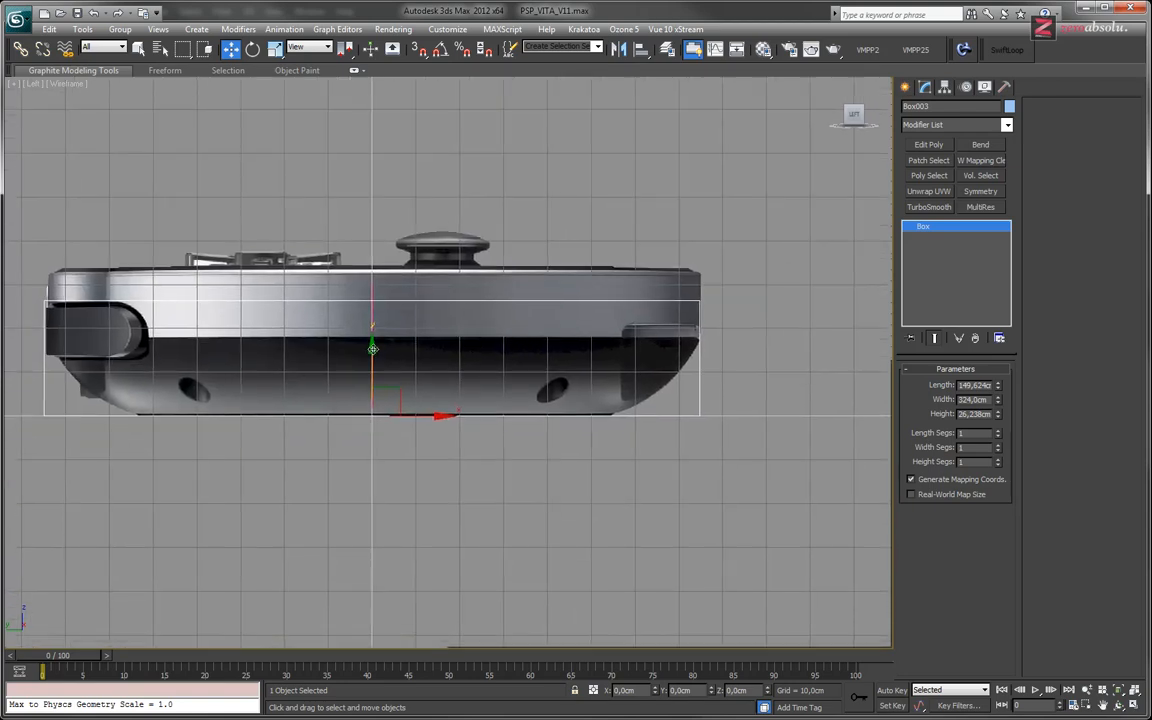
# Examine the box and console around the vertical centre line in the Left viewport, and return to the four-viewport layout.
pyautogui.scroll(2, 372, 350)
pyautogui.scroll(3, 372, 350)
pyautogui.scroll(-3, 373, 352)
pyautogui.moveTo(373, 352); pyautogui.dragTo(380, 378, button='middle')
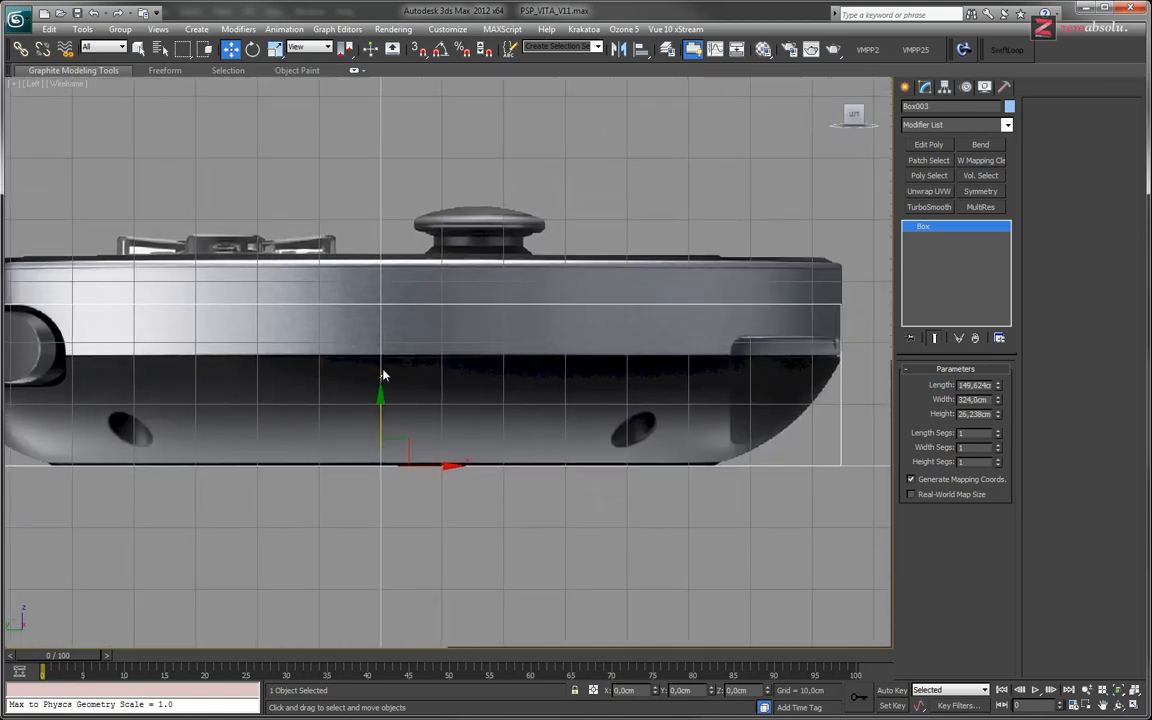
pyautogui.scroll(8, 383, 375)
pyautogui.scroll(-4, 386, 373)
pyautogui.scroll(4, 386, 373)
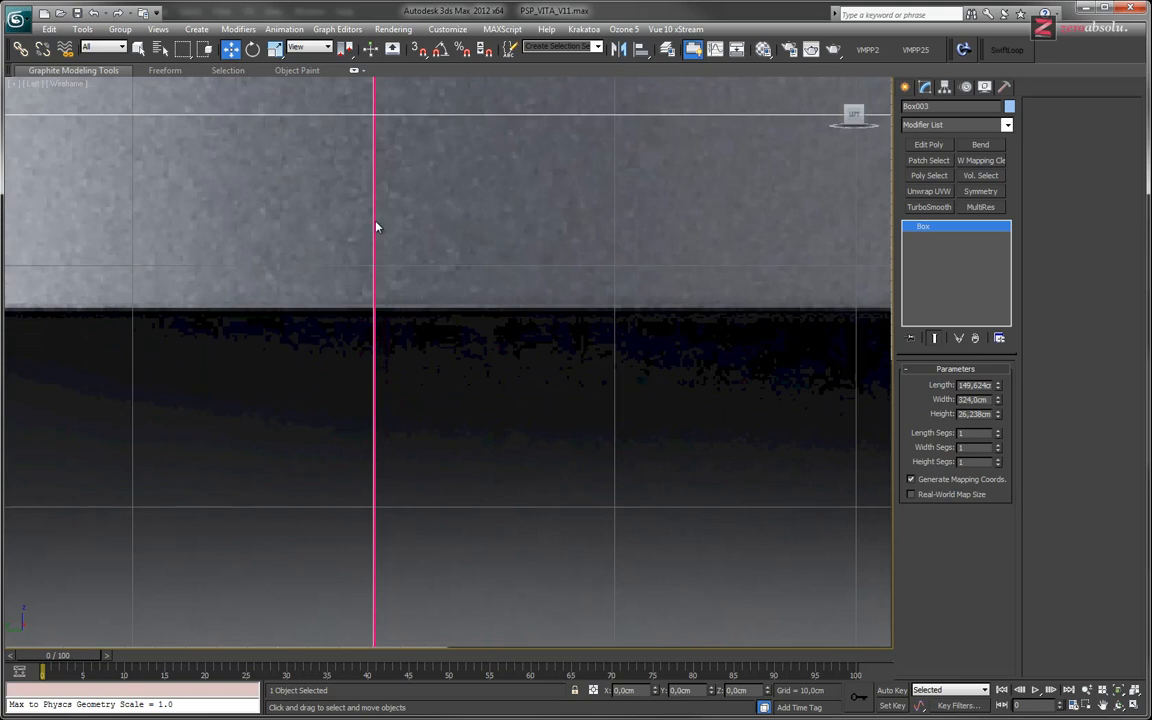
pyautogui.scroll(-4, 390, 325)
pyautogui.scroll(-3, 390, 325)
pyautogui.scroll(-4, 375, 341)
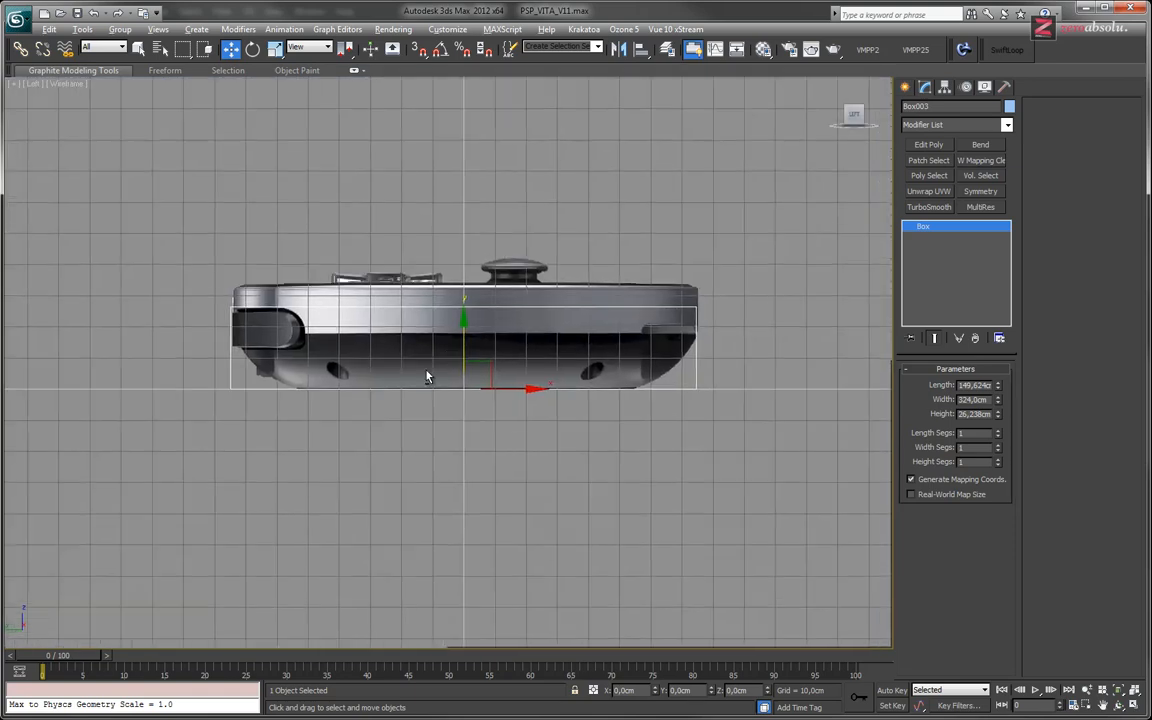
pyautogui.hotkey('alt', 'w')
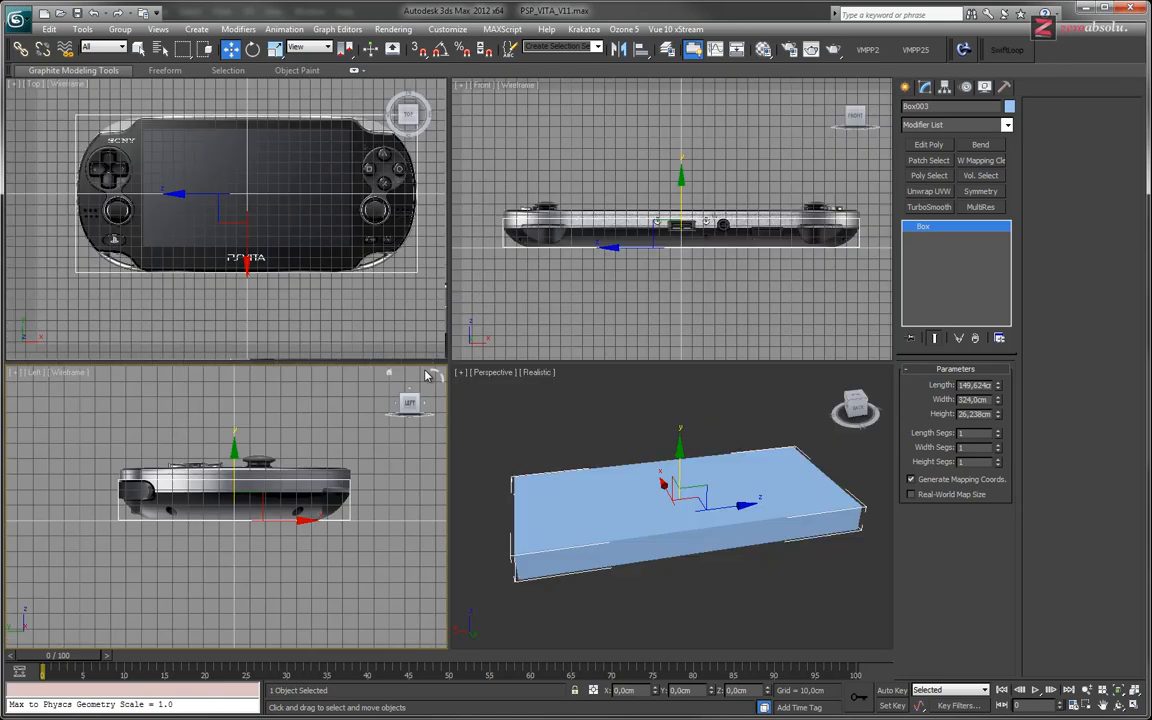